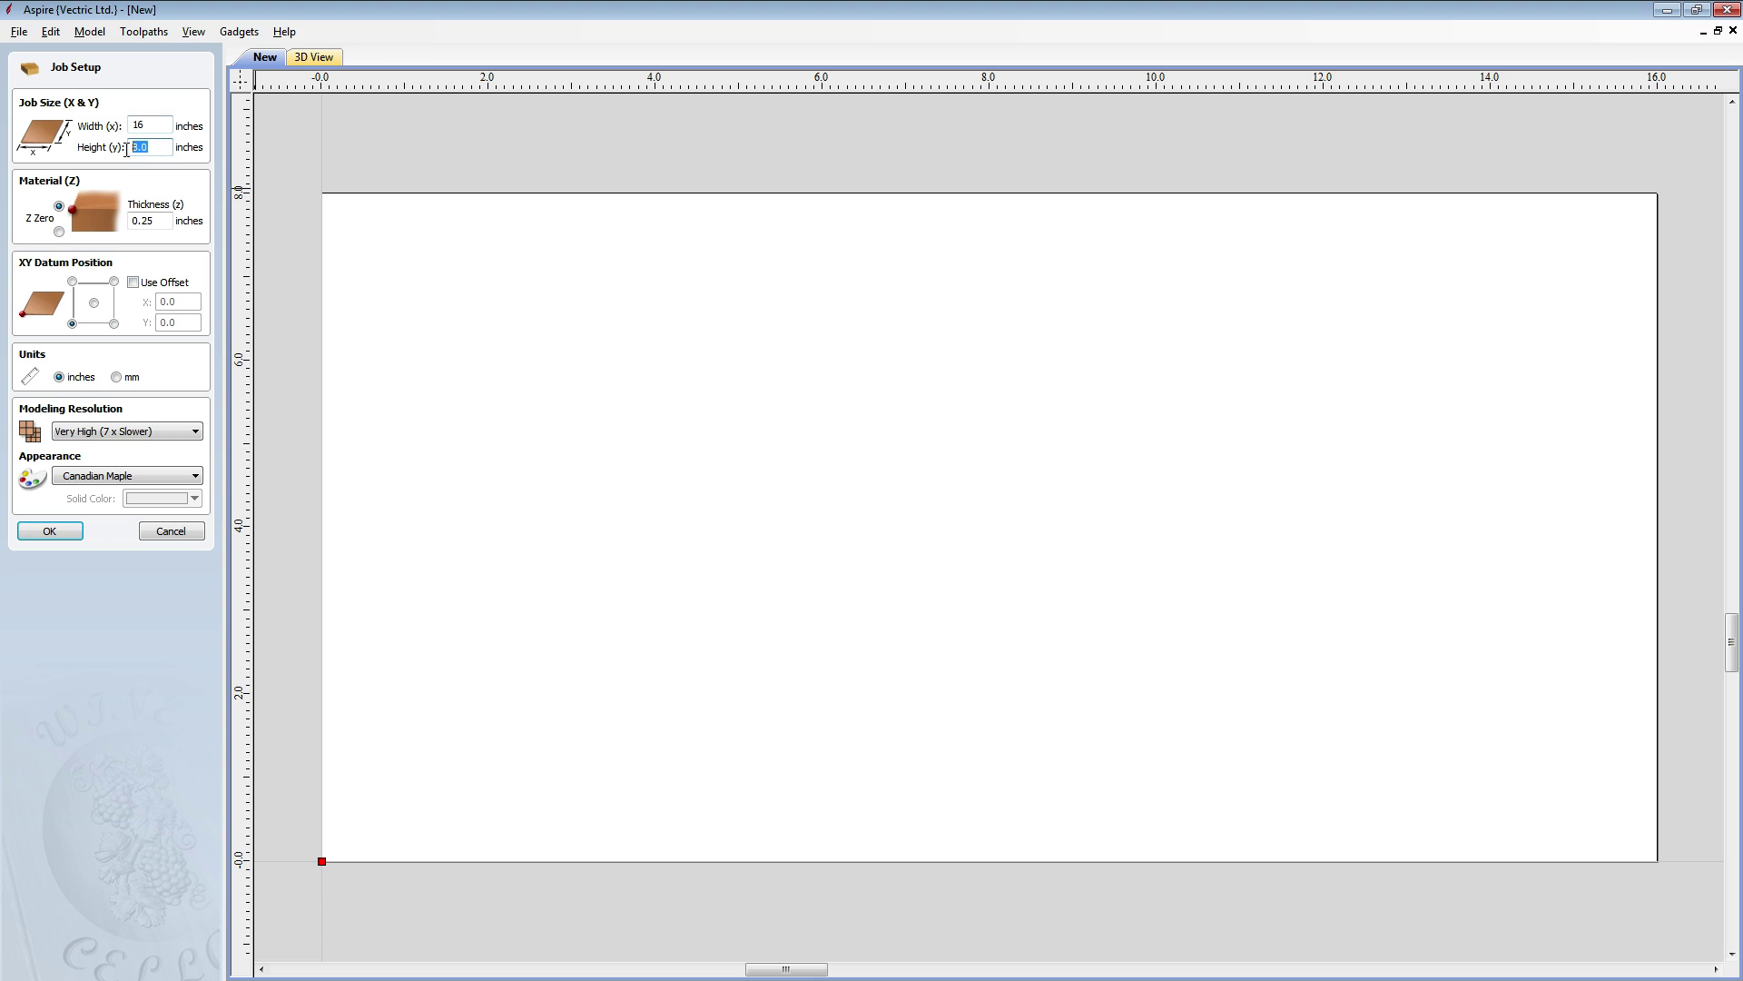
Set the job height to 8 inches and material thickness to 0.25 inches, and create the job
text(8)
drag(171, 220, 118, 225)
text(0.25)
click(55, 530)
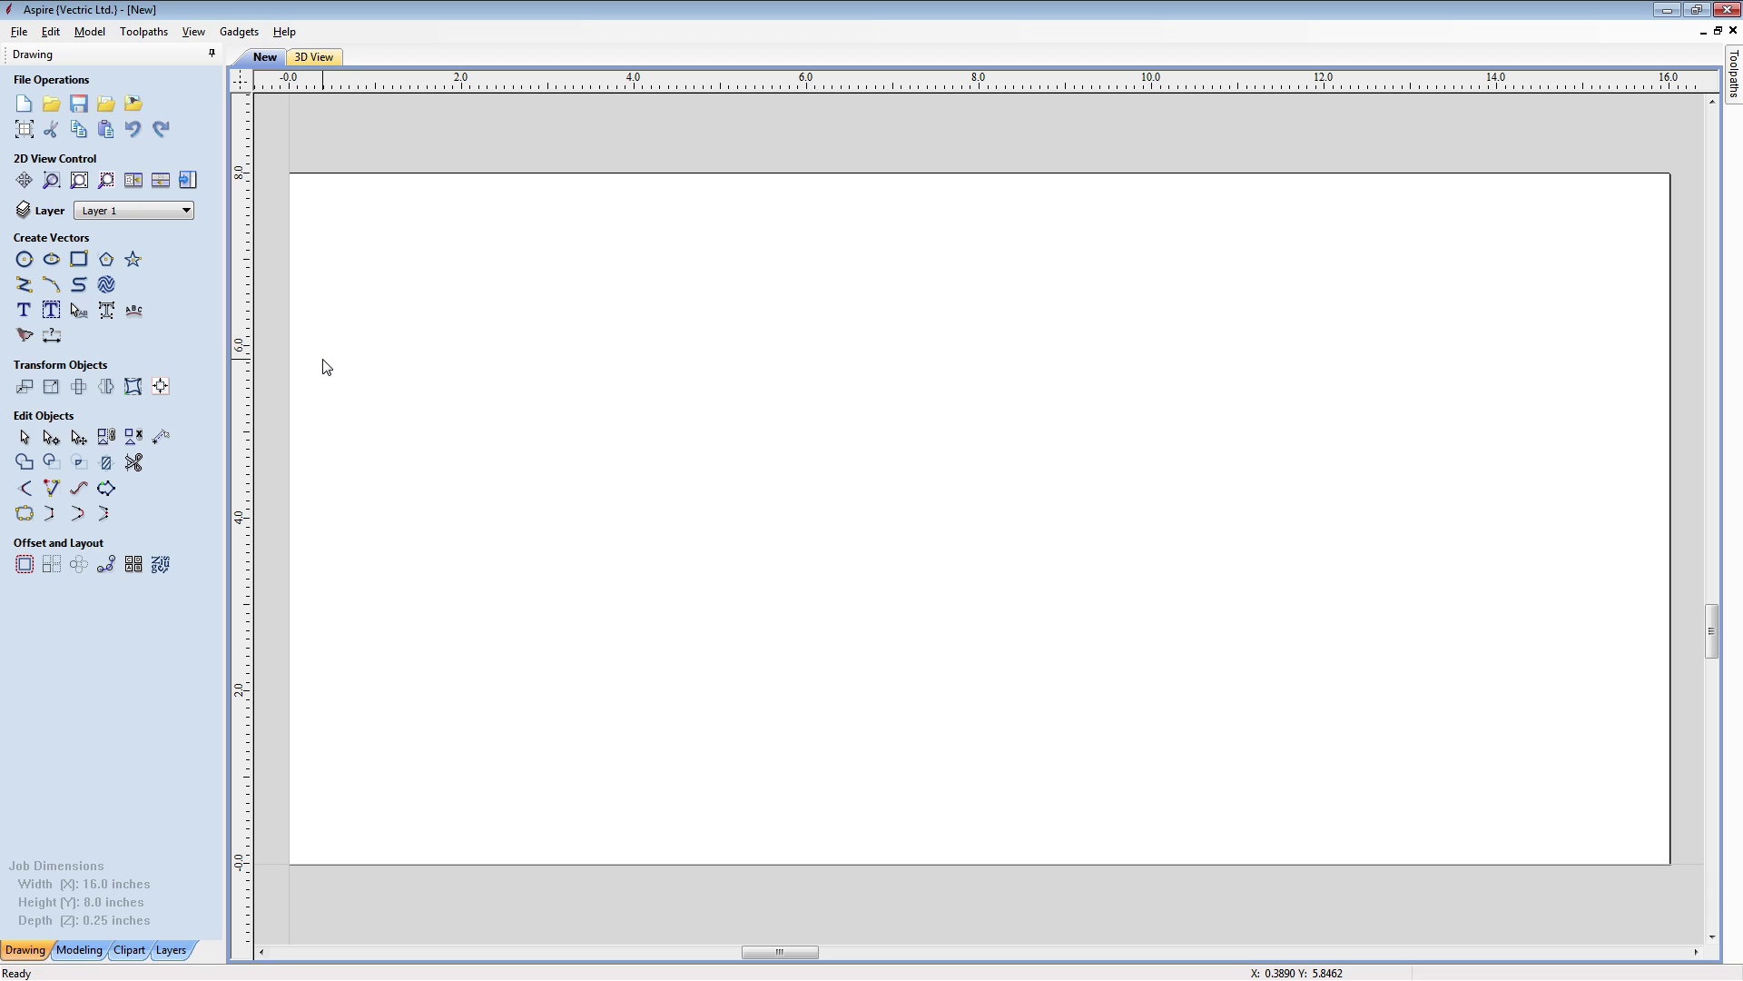
Draw a square-cornered rectangle 1.5 inches wide and 7 inches high, anchored at X 0, Y 0
click(78, 261)
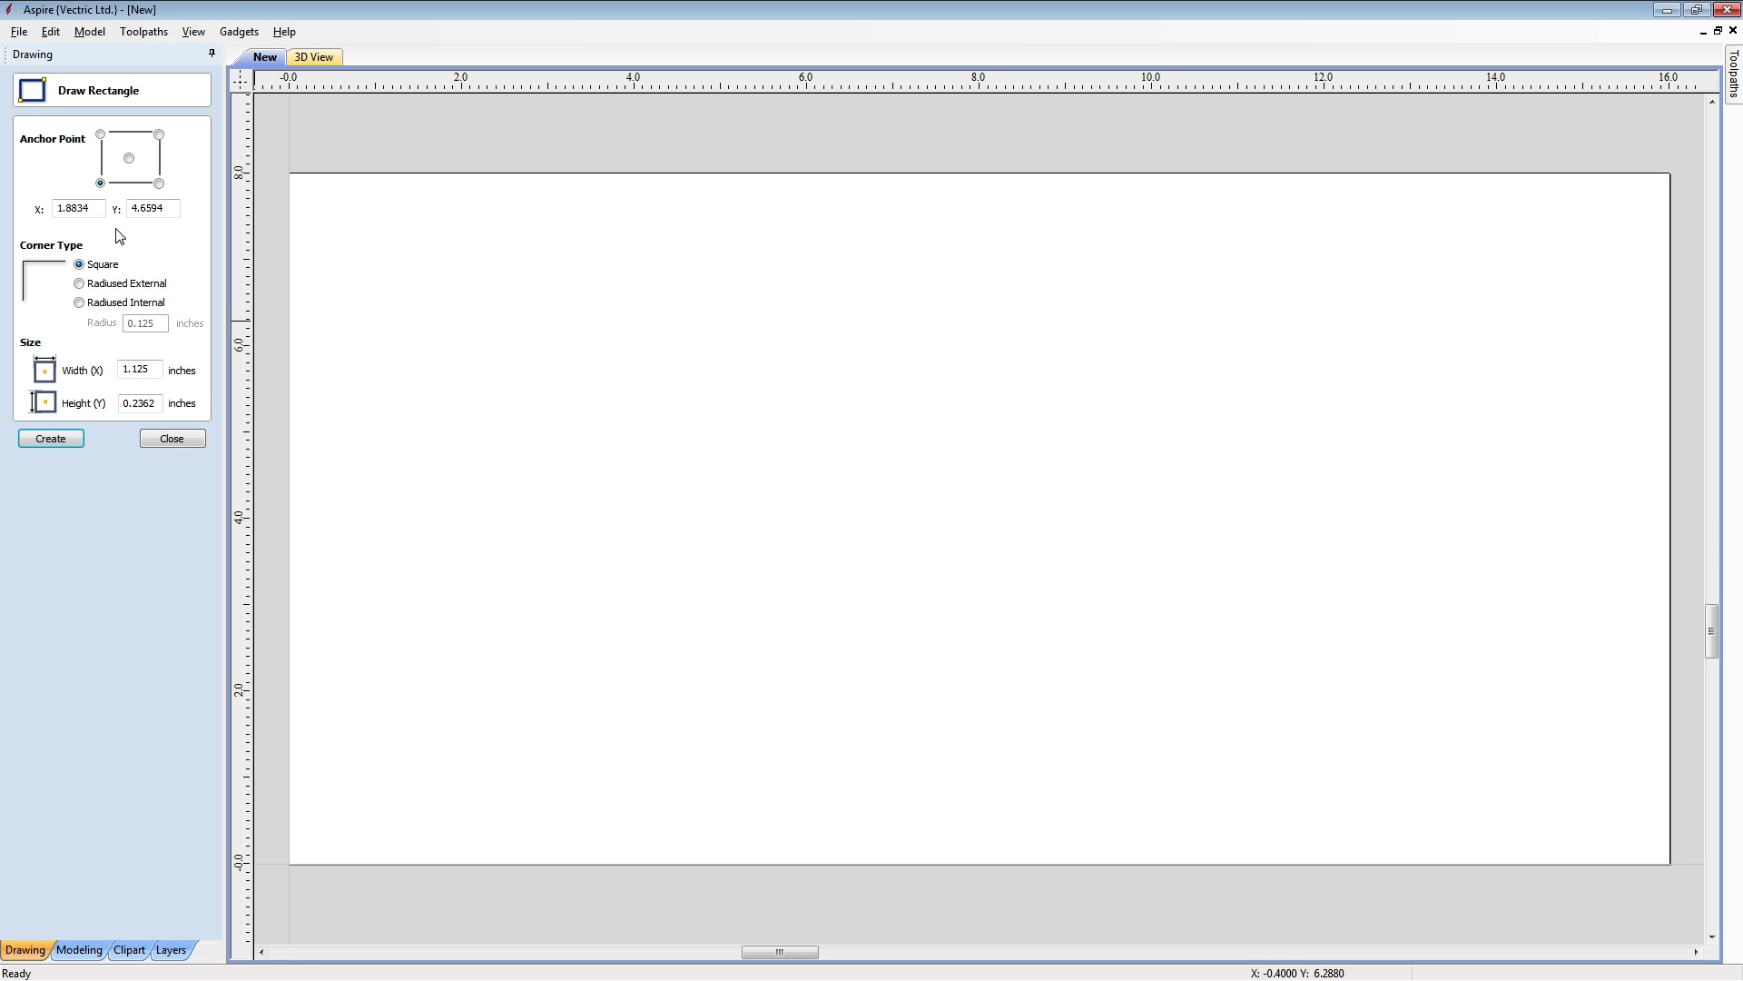
drag(91, 208, 9, 213)
text(0)
key(Tab)
text(0)
drag(149, 366, 122, 368)
text(1.5)
key(Tab)
text(7)
click(52, 439)
click(172, 439)
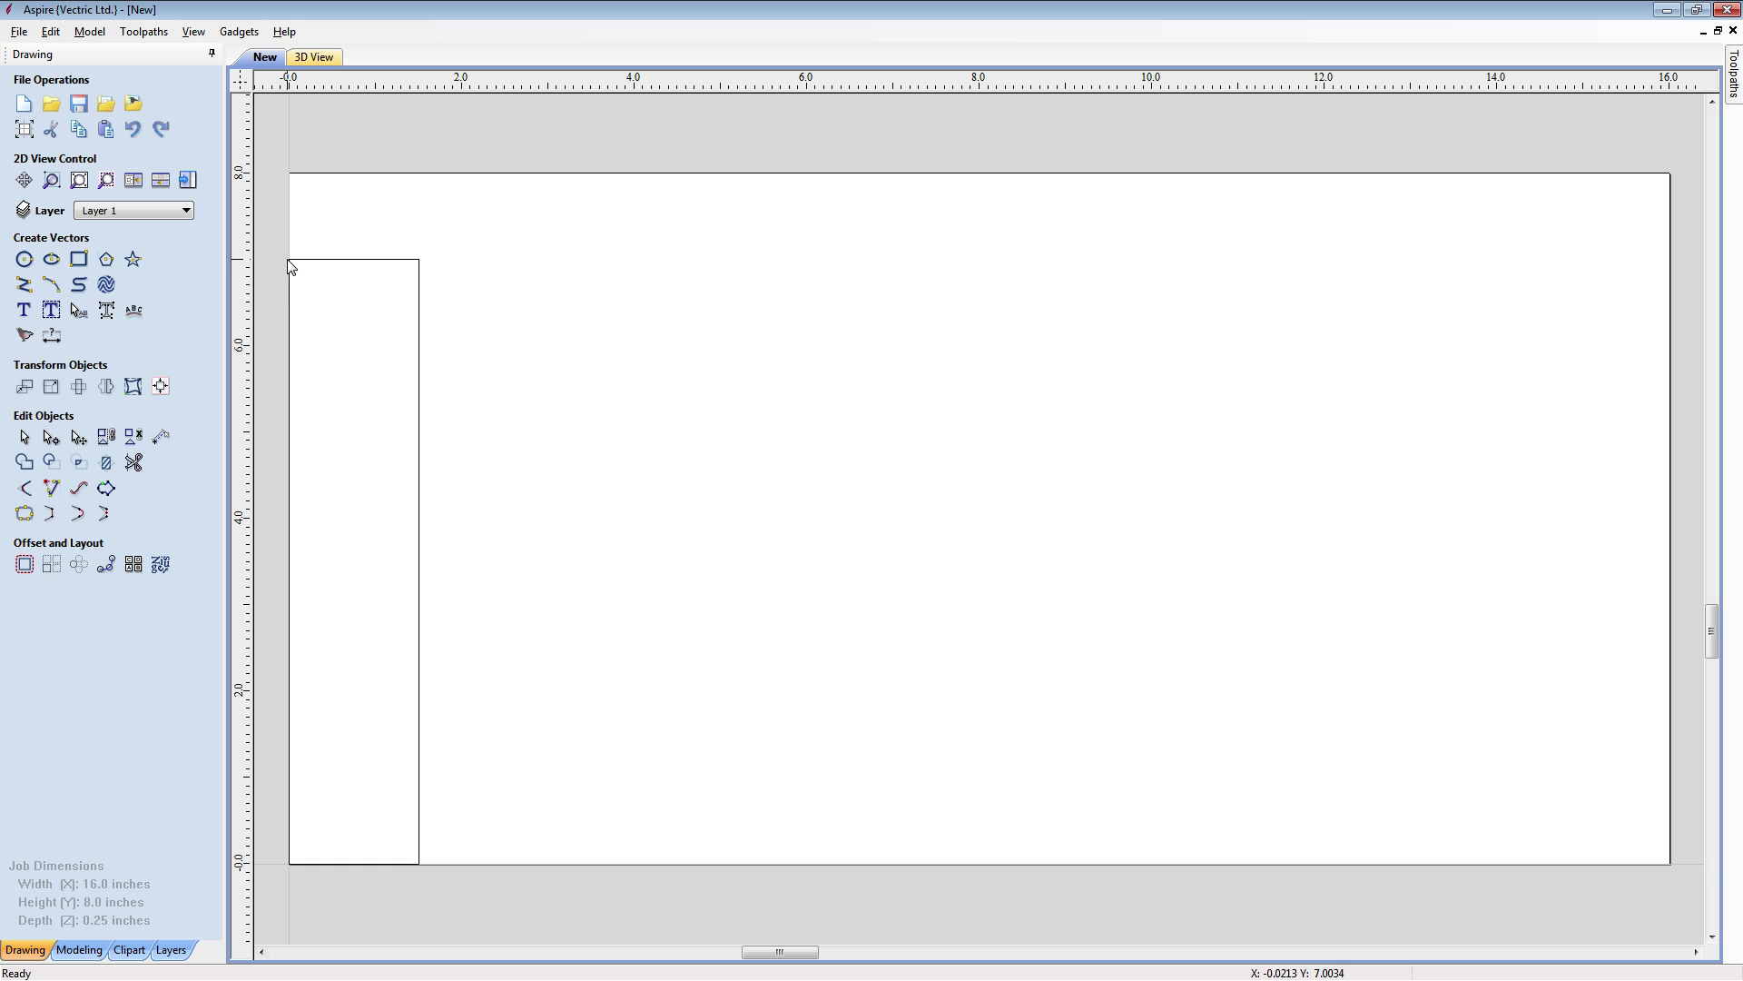
Center the rectangle within the job material and deselect it
click(289, 269)
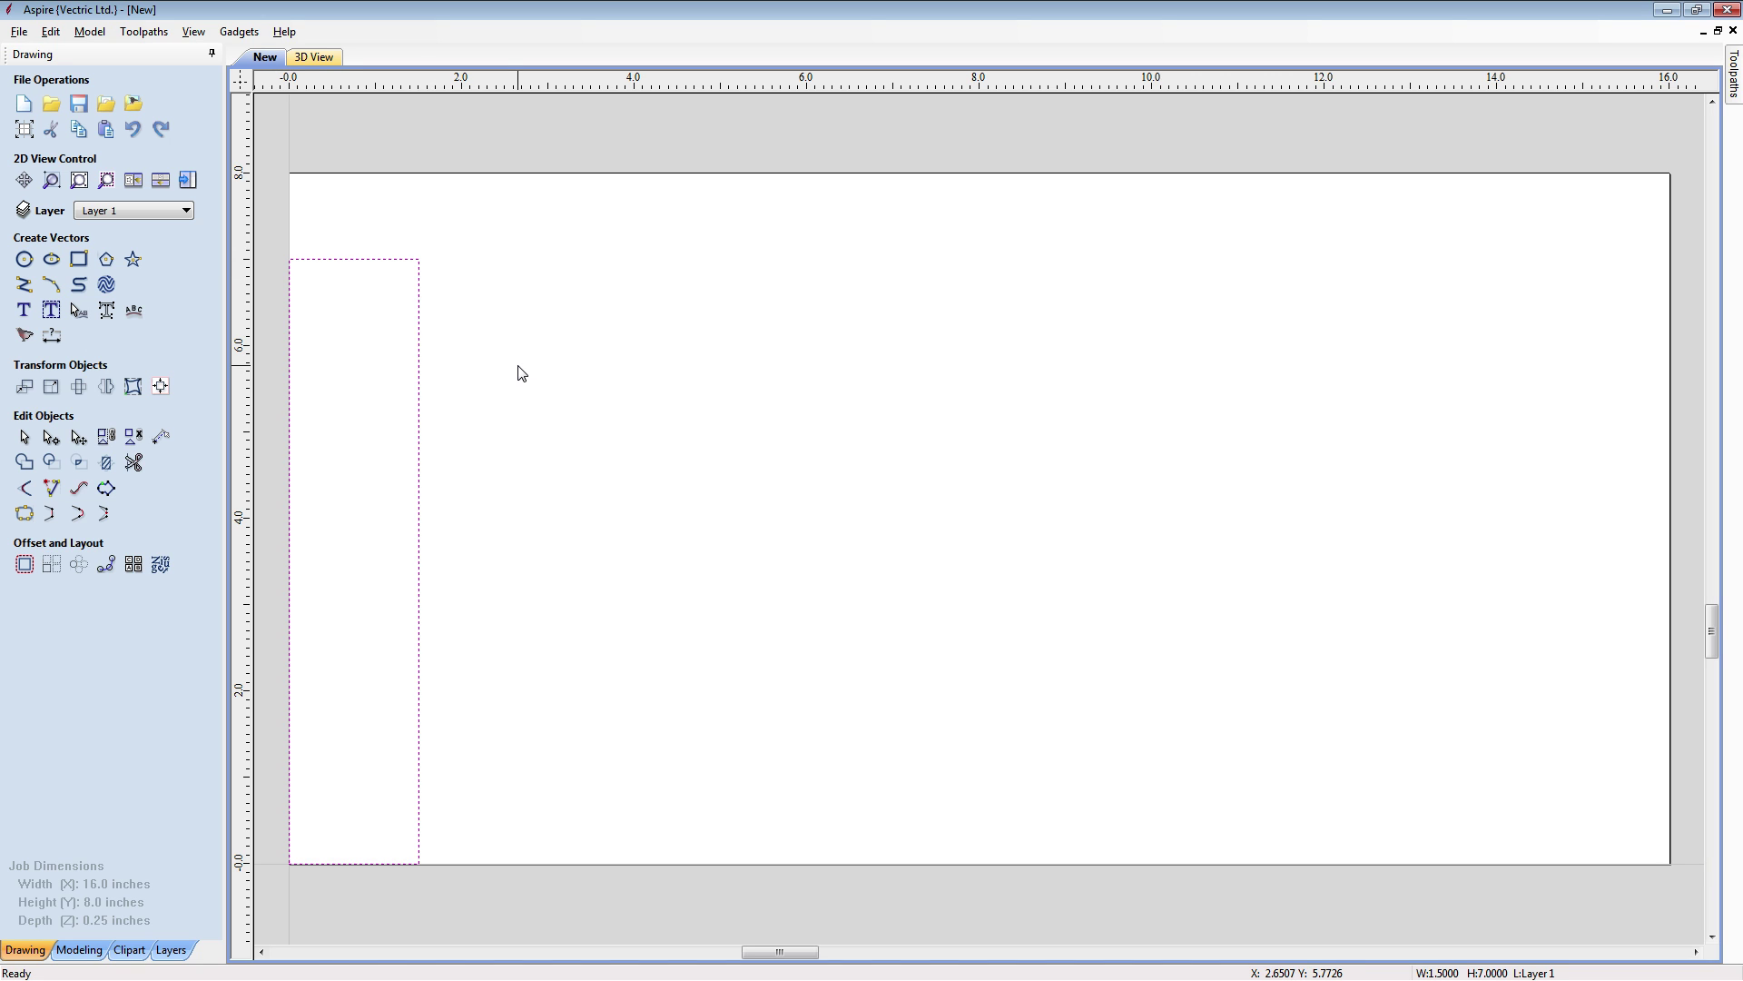
key(F9)
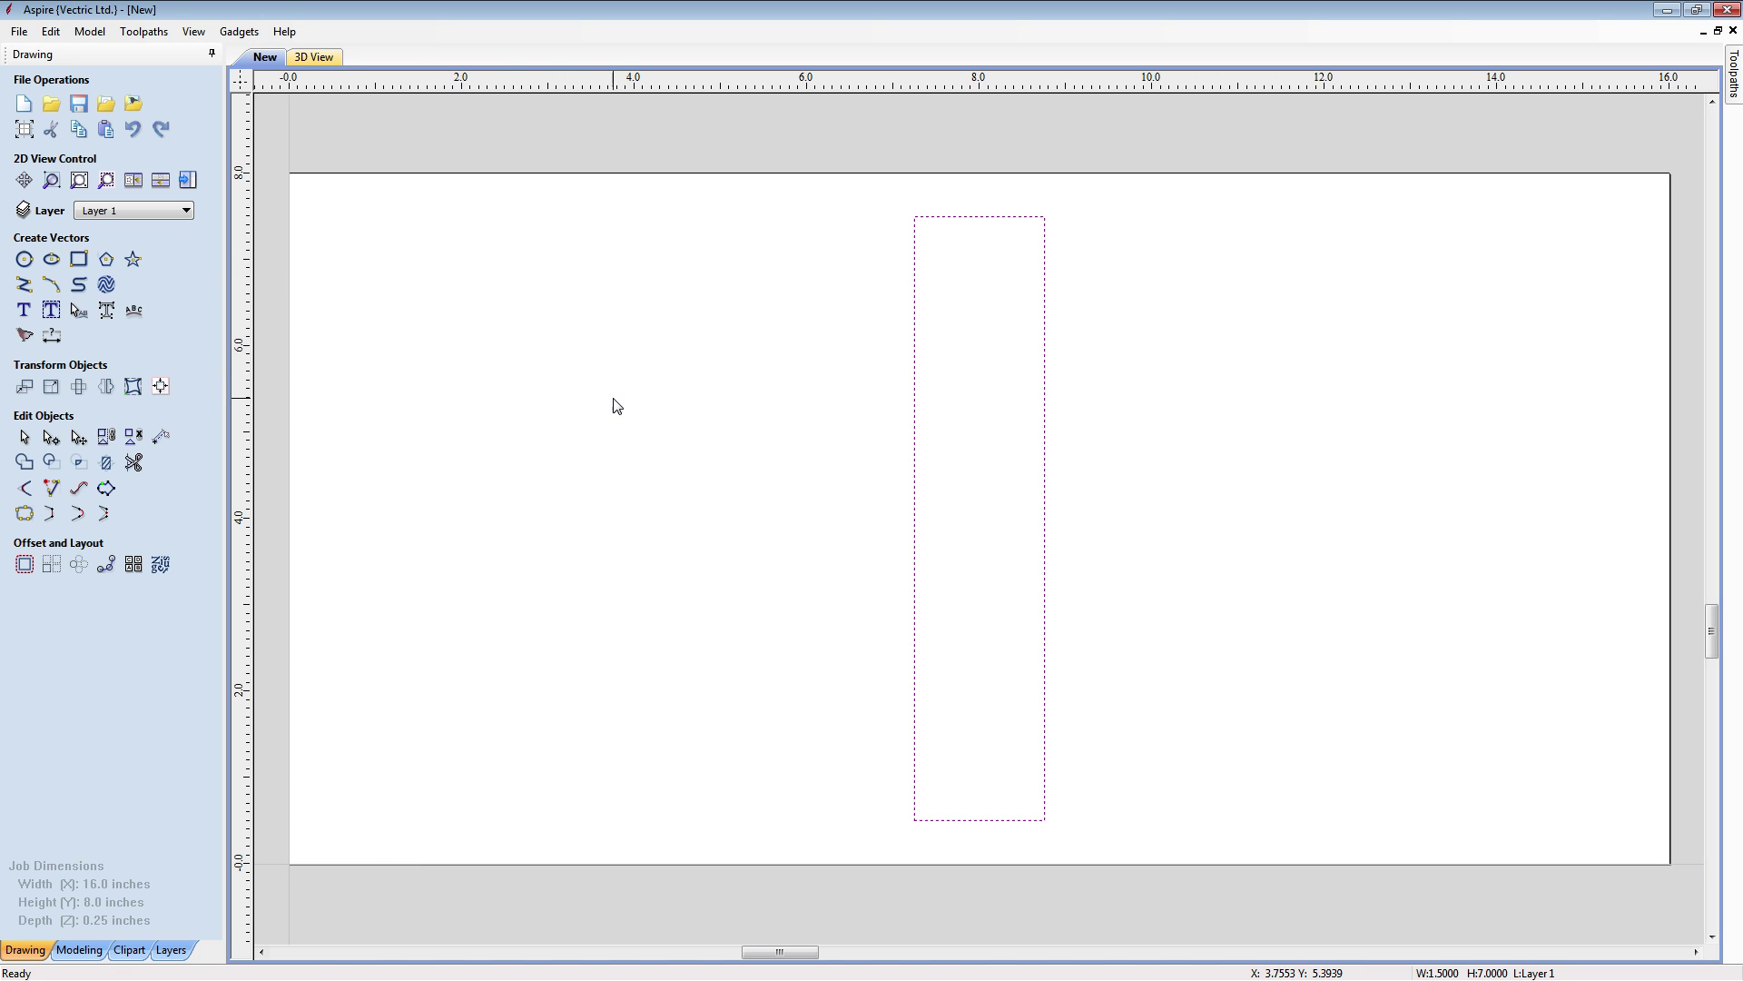
click(910, 391)
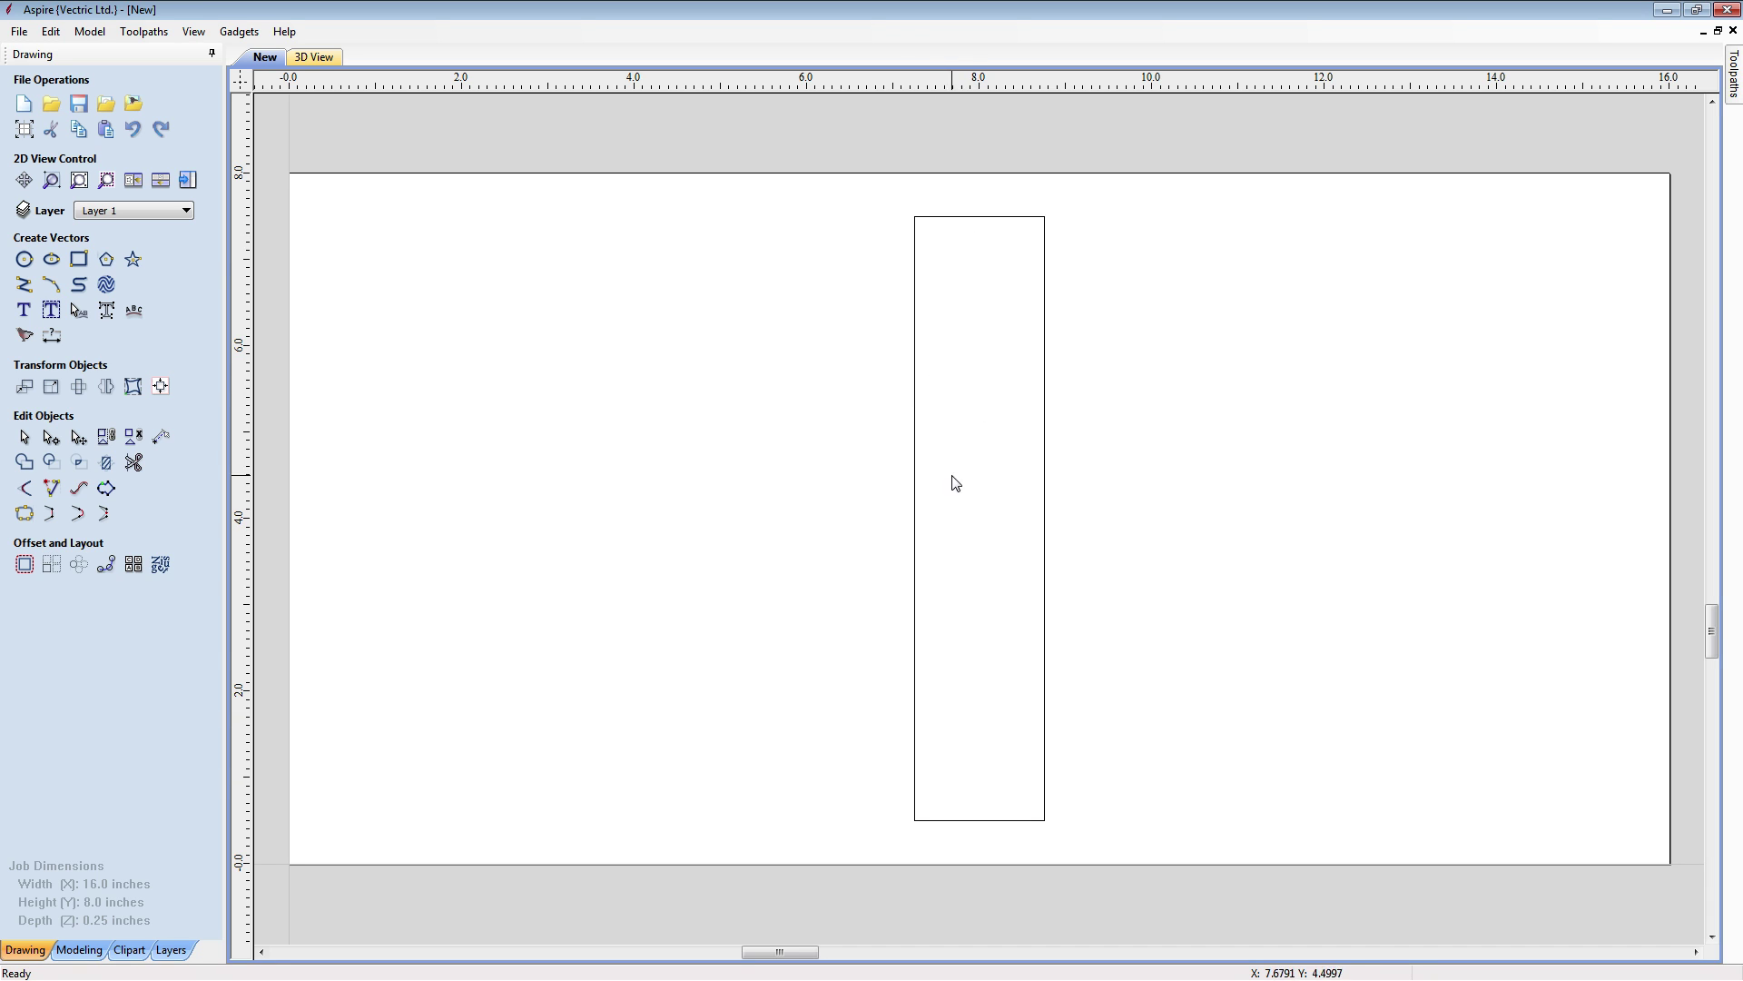
Node-edit the rectangle to delete its right side and cut the top and bottom edges back to their midpoints
click(915, 431)
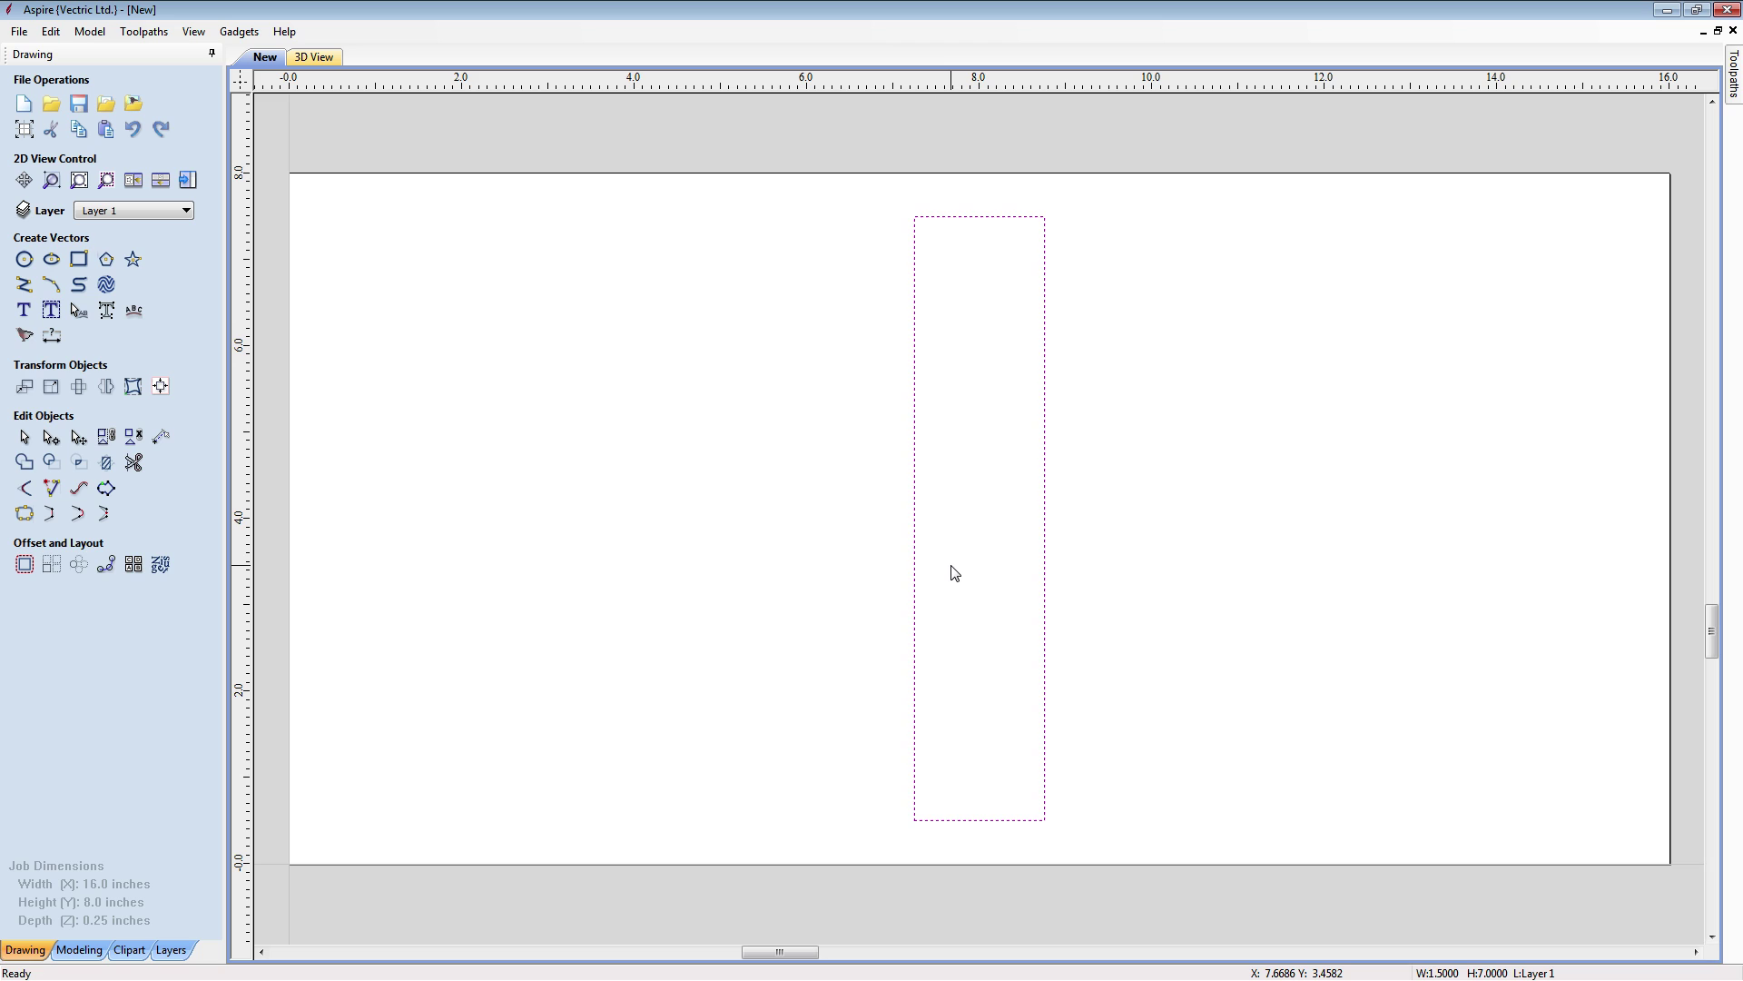
key(n)
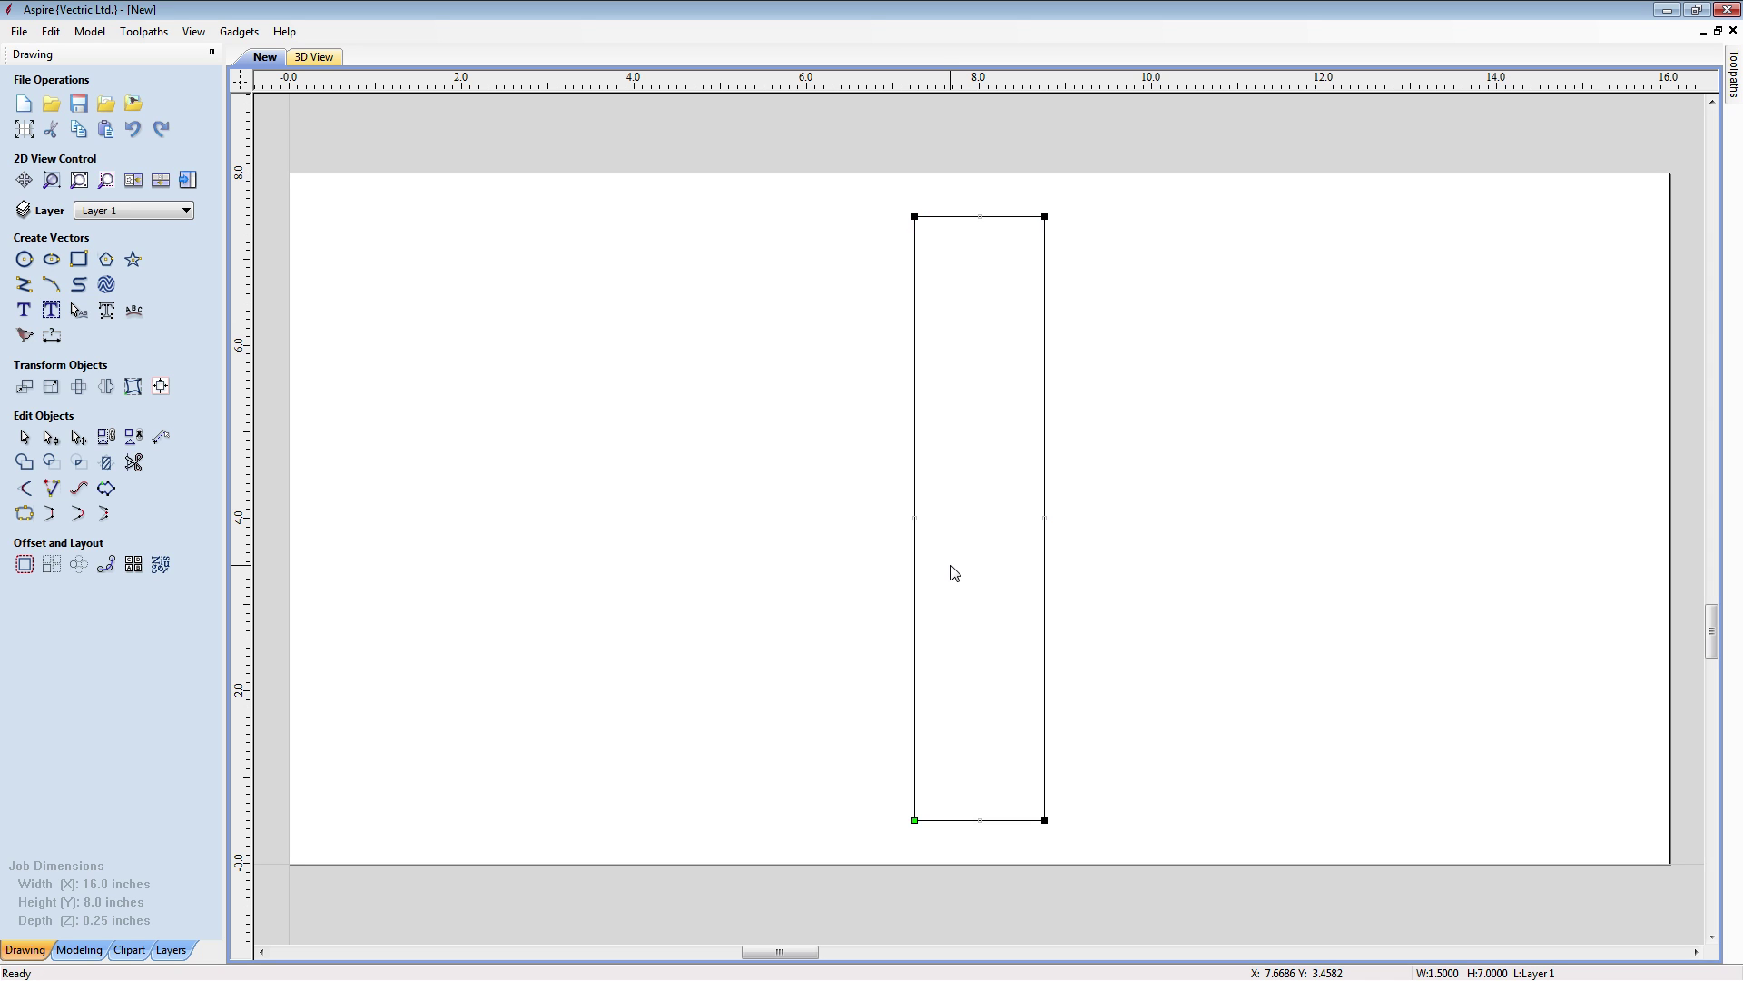
right_click(1044, 426)
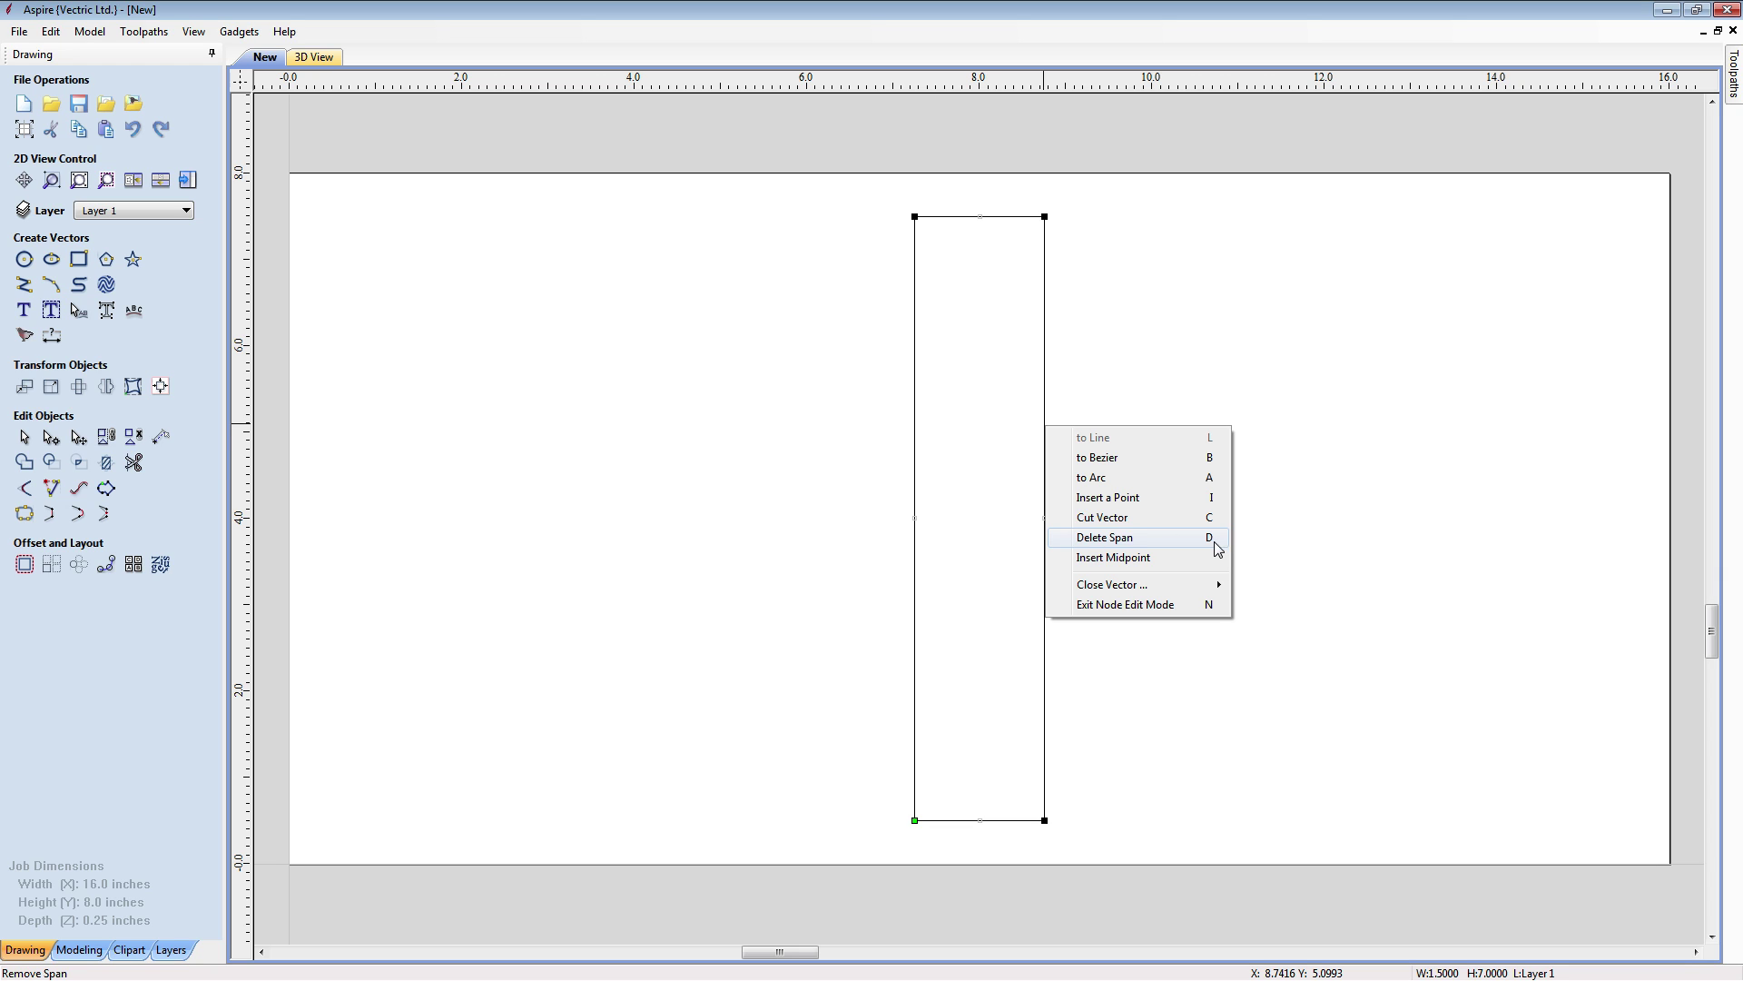
click(1154, 542)
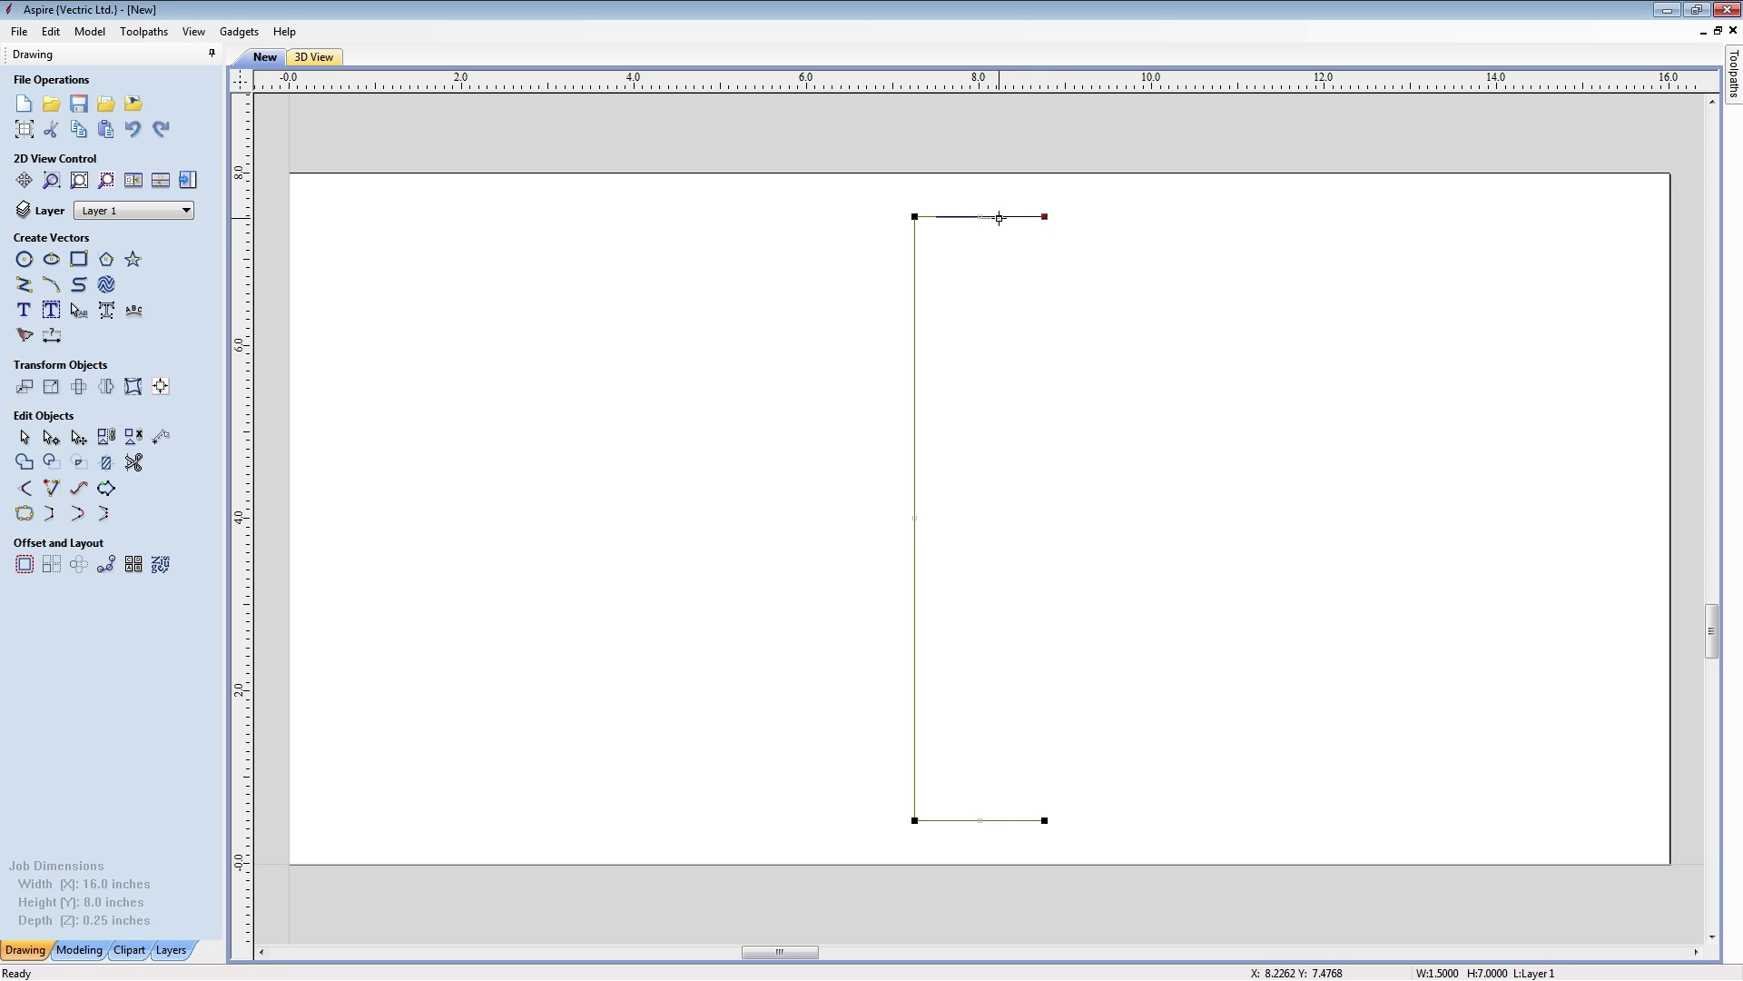
key(Delete)
key(Delete)
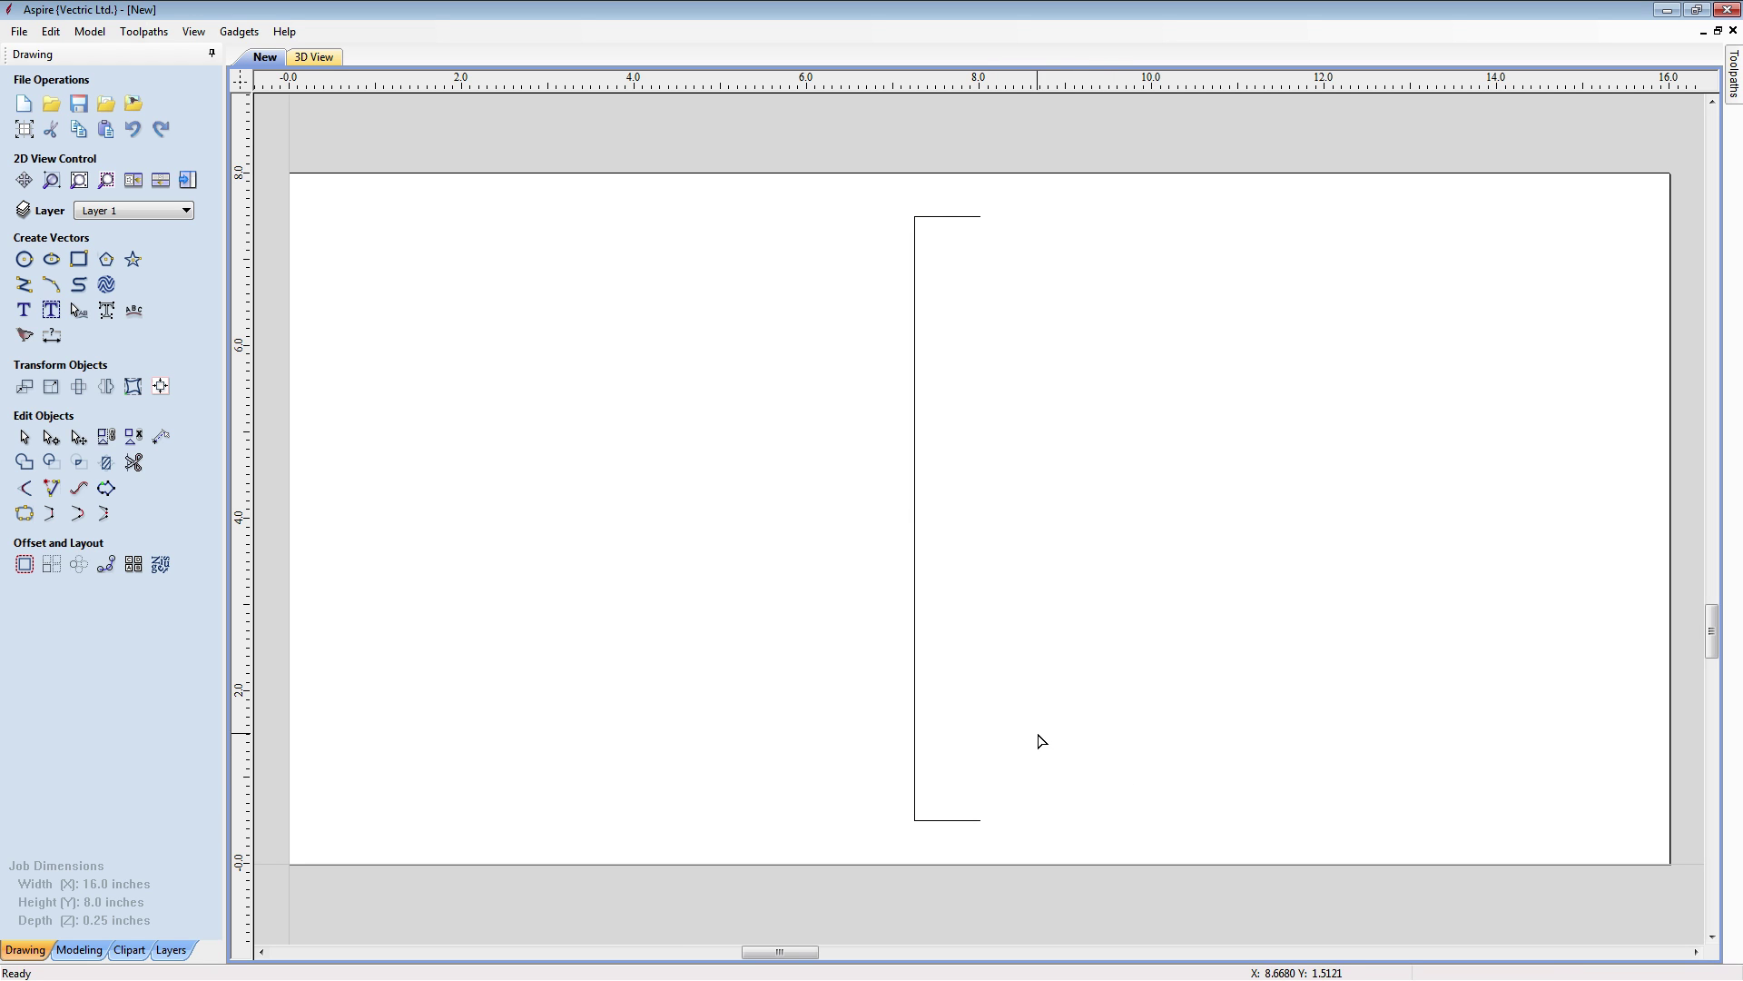
Move the open vector's upper-left corner node straight down by 6.25 inches using a relative move
click(915, 343)
right_click(914, 217)
click(962, 428)
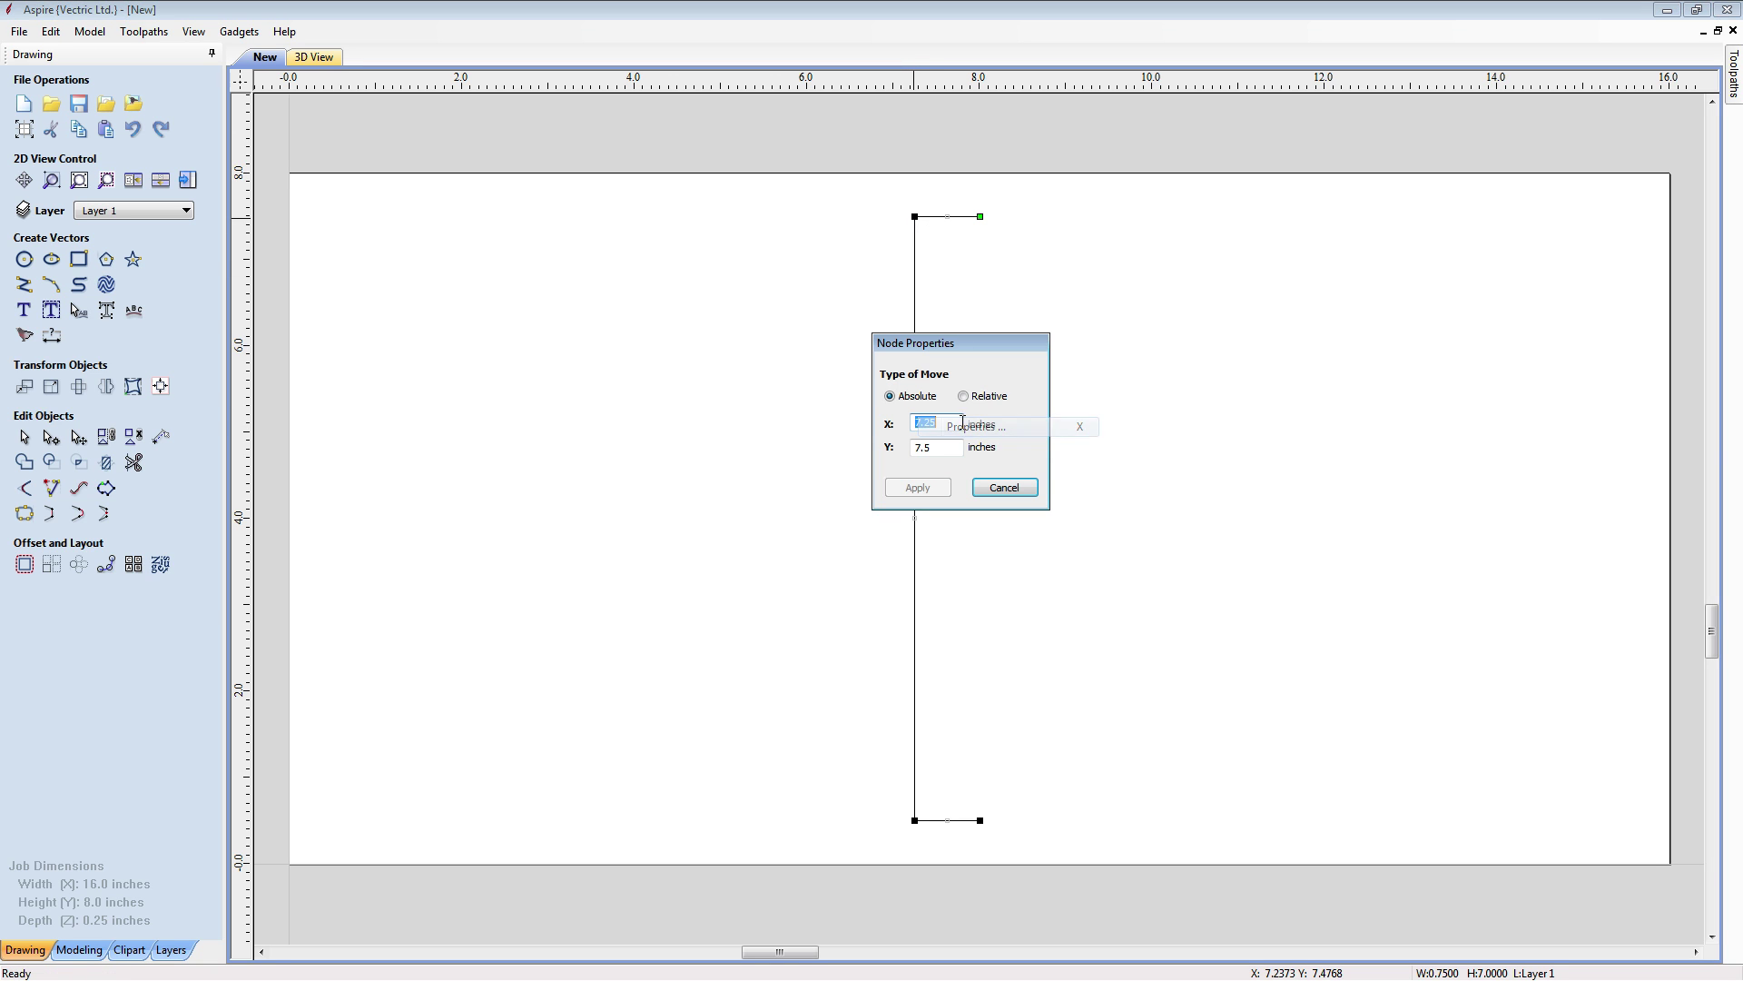
drag(947, 350, 1094, 351)
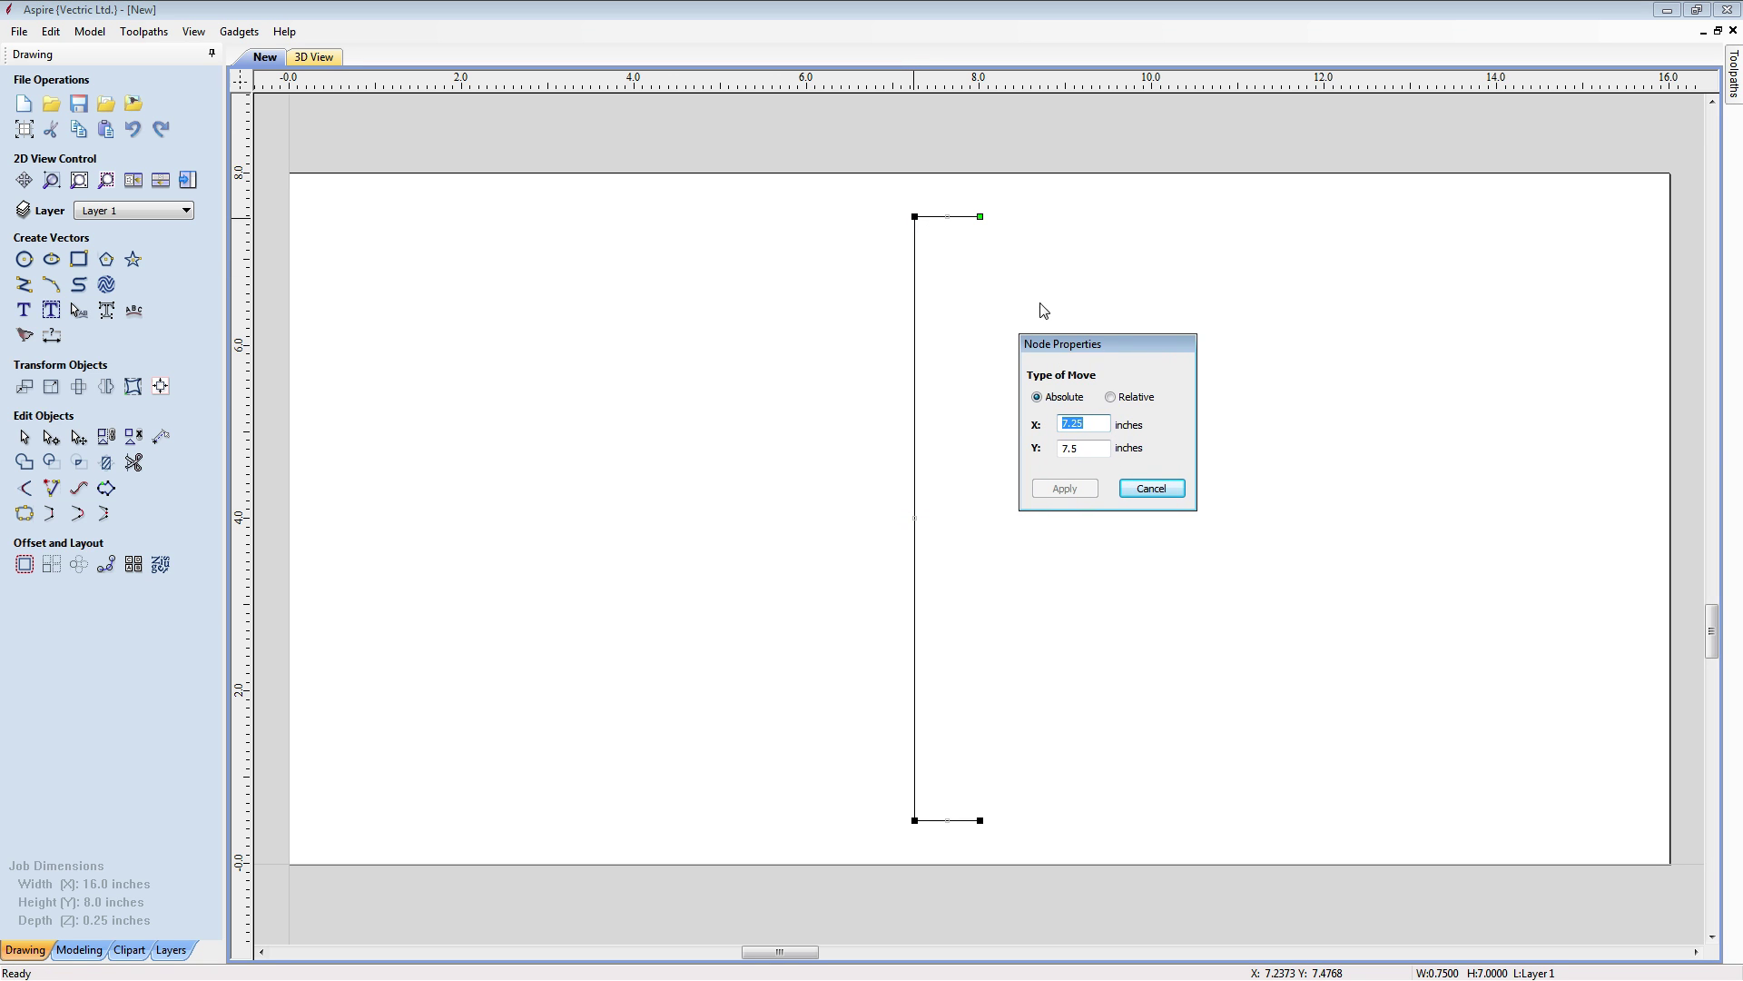
click(1109, 397)
drag(1101, 449, 1032, 448)
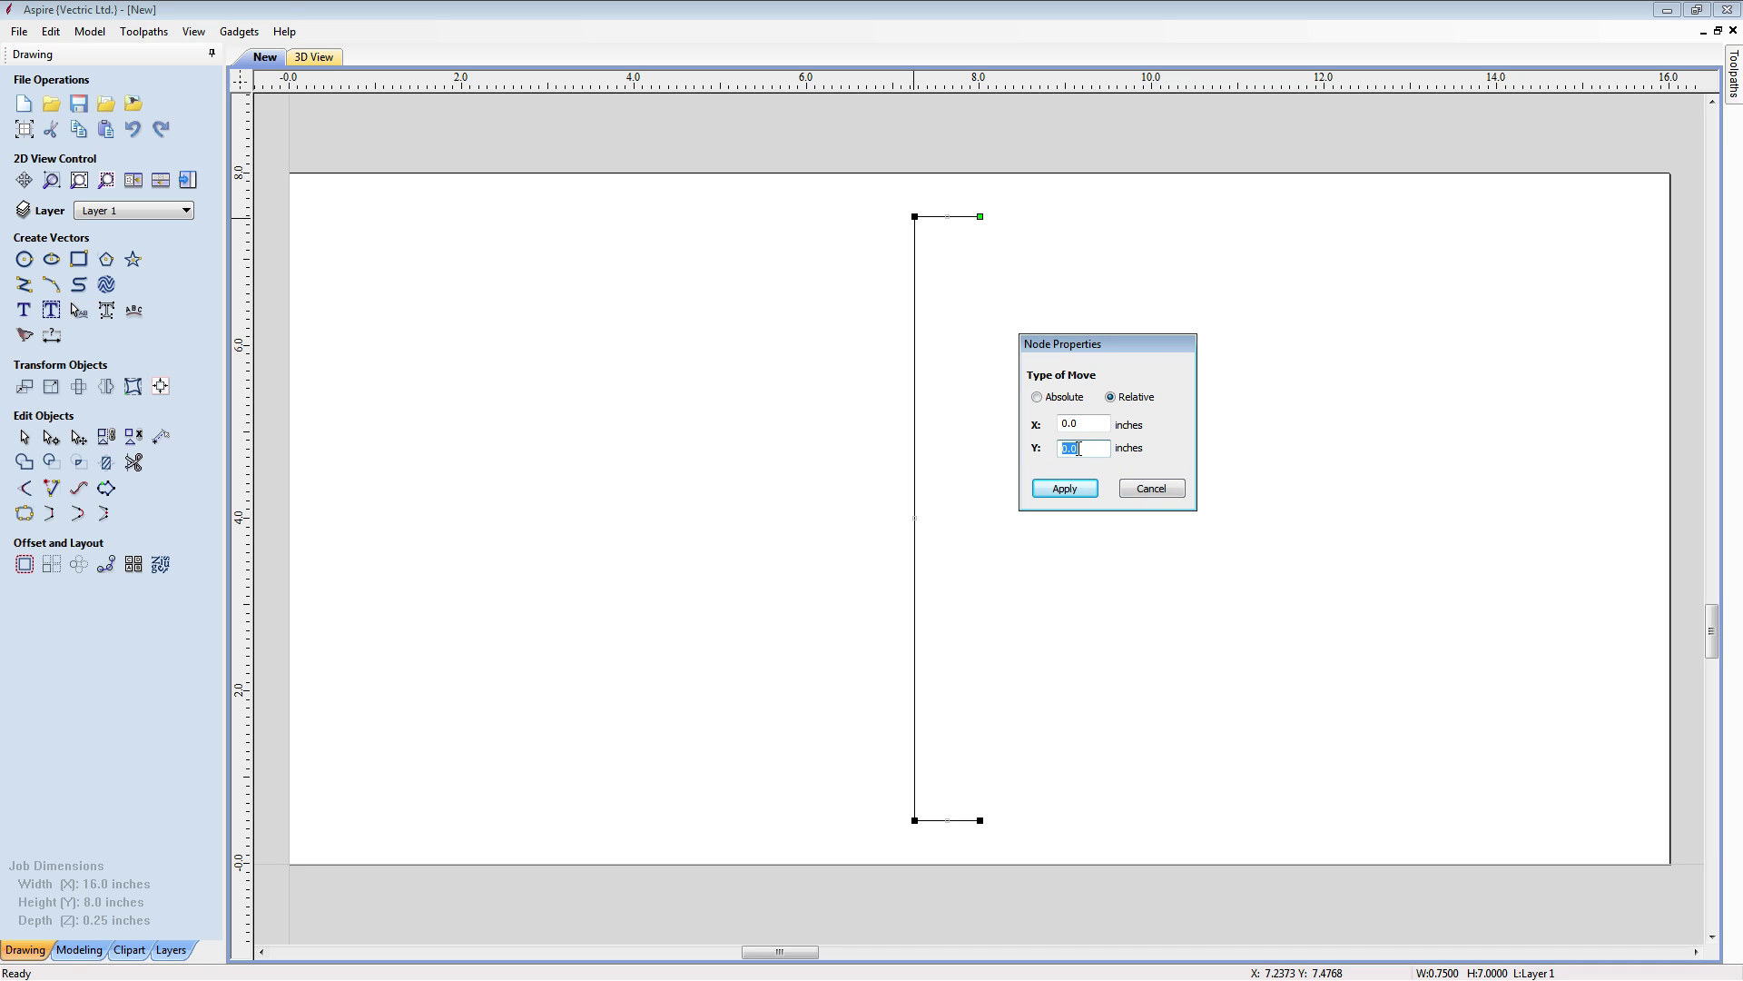
text(6.25)
click(1041, 492)
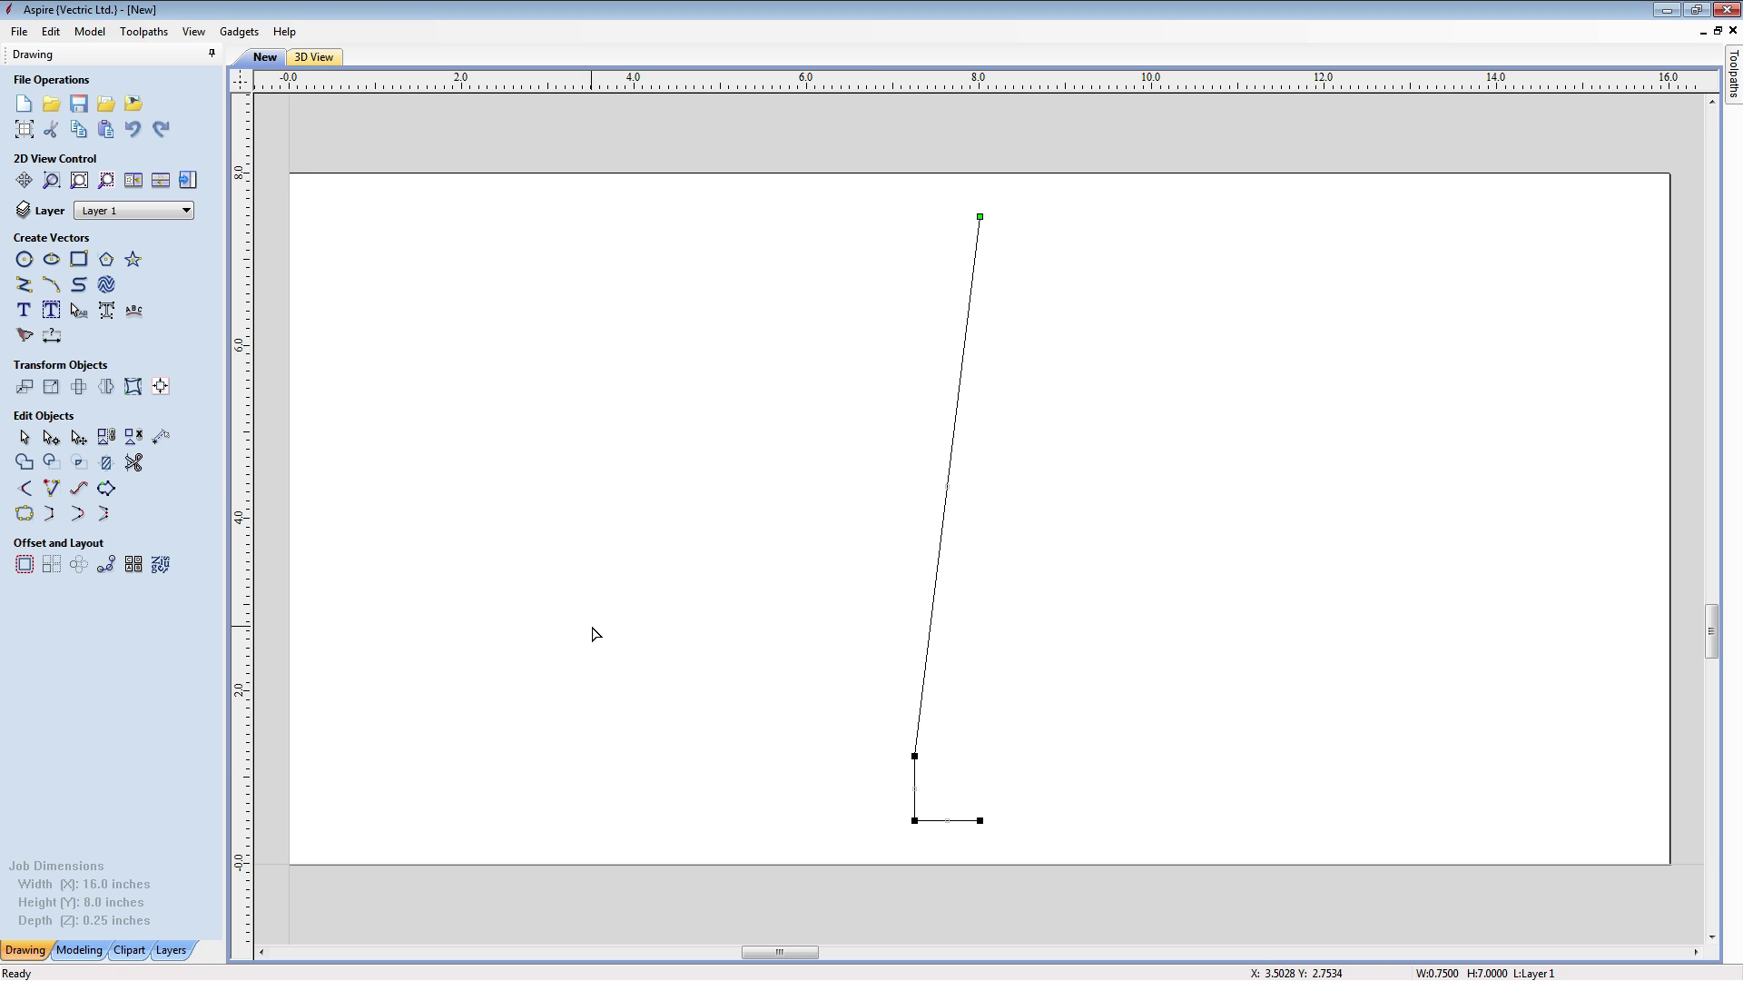
Measure the short vertical segment between the lower-left corner and the moved node
click(161, 436)
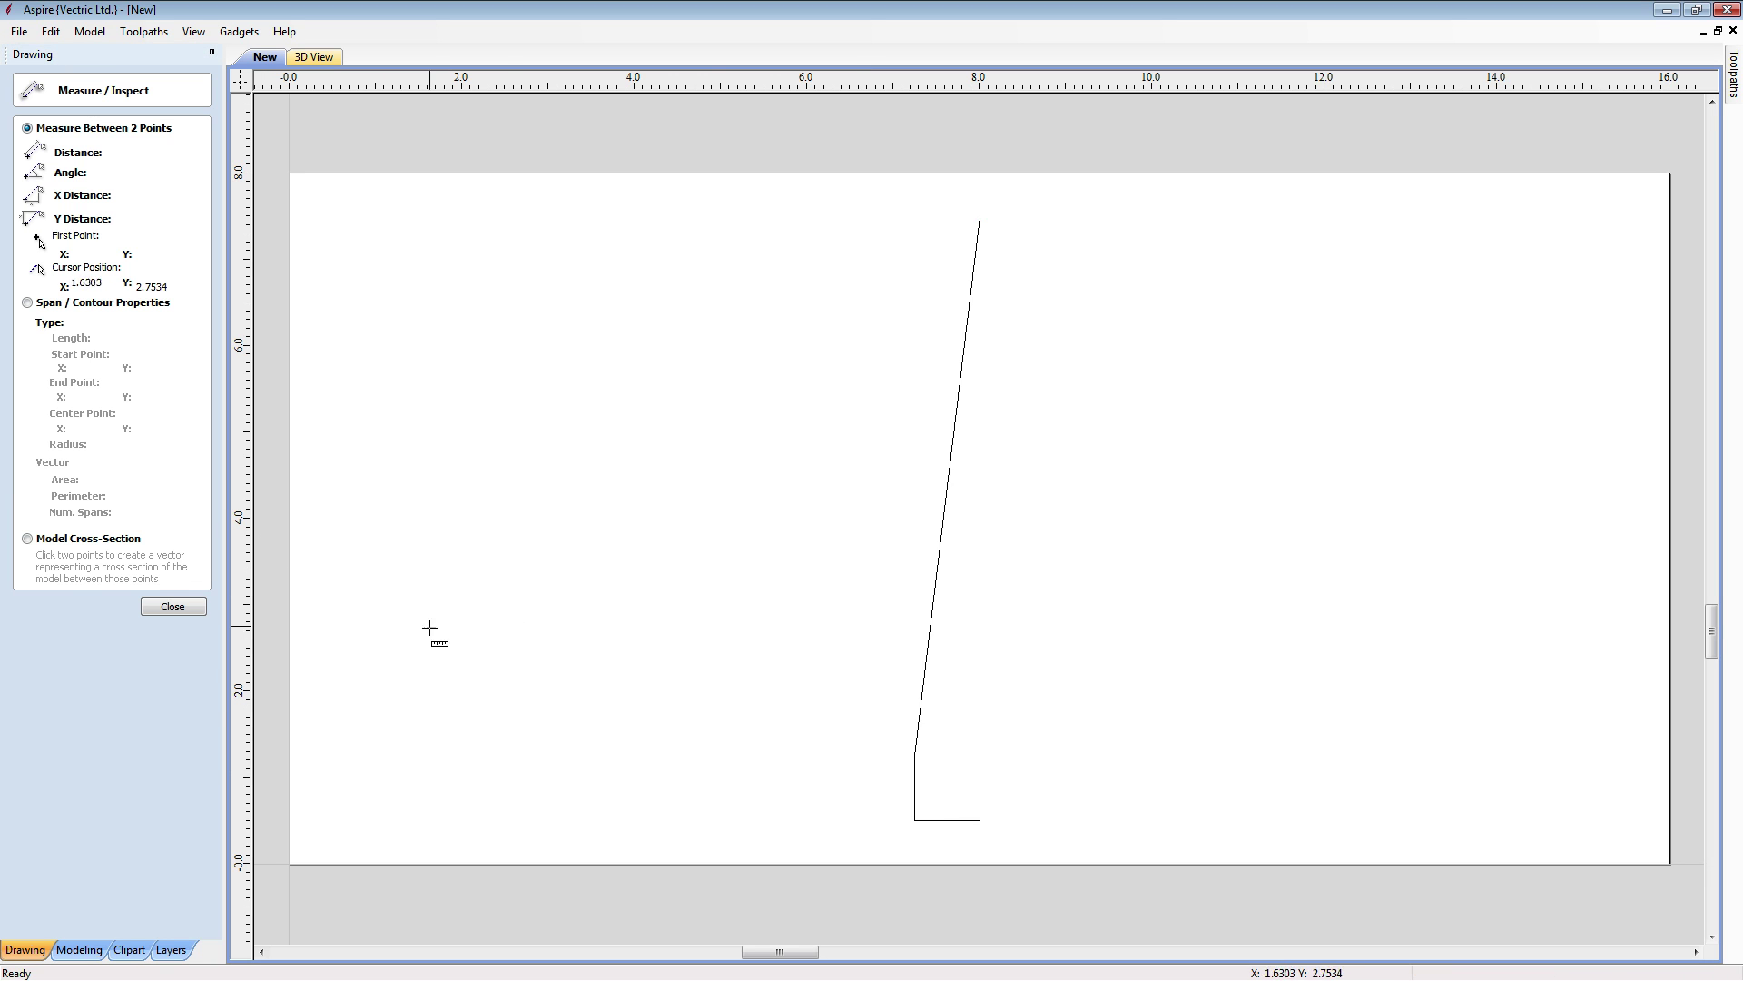
click(915, 819)
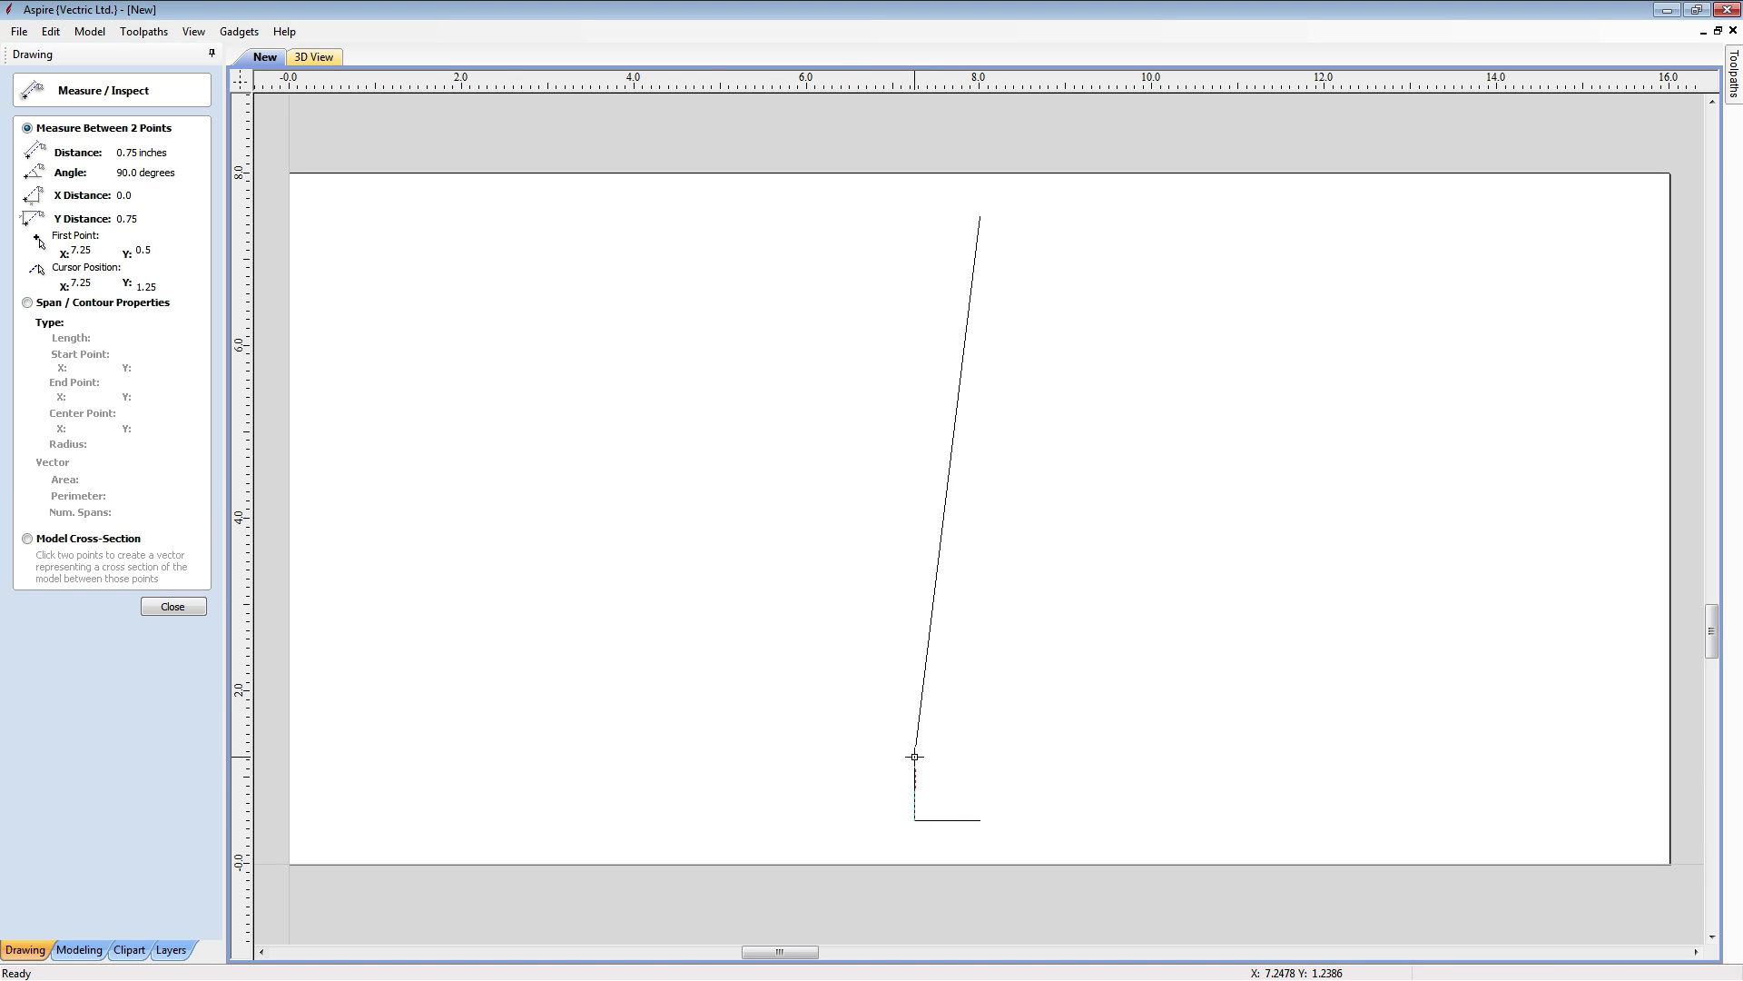
click(915, 757)
click(173, 607)
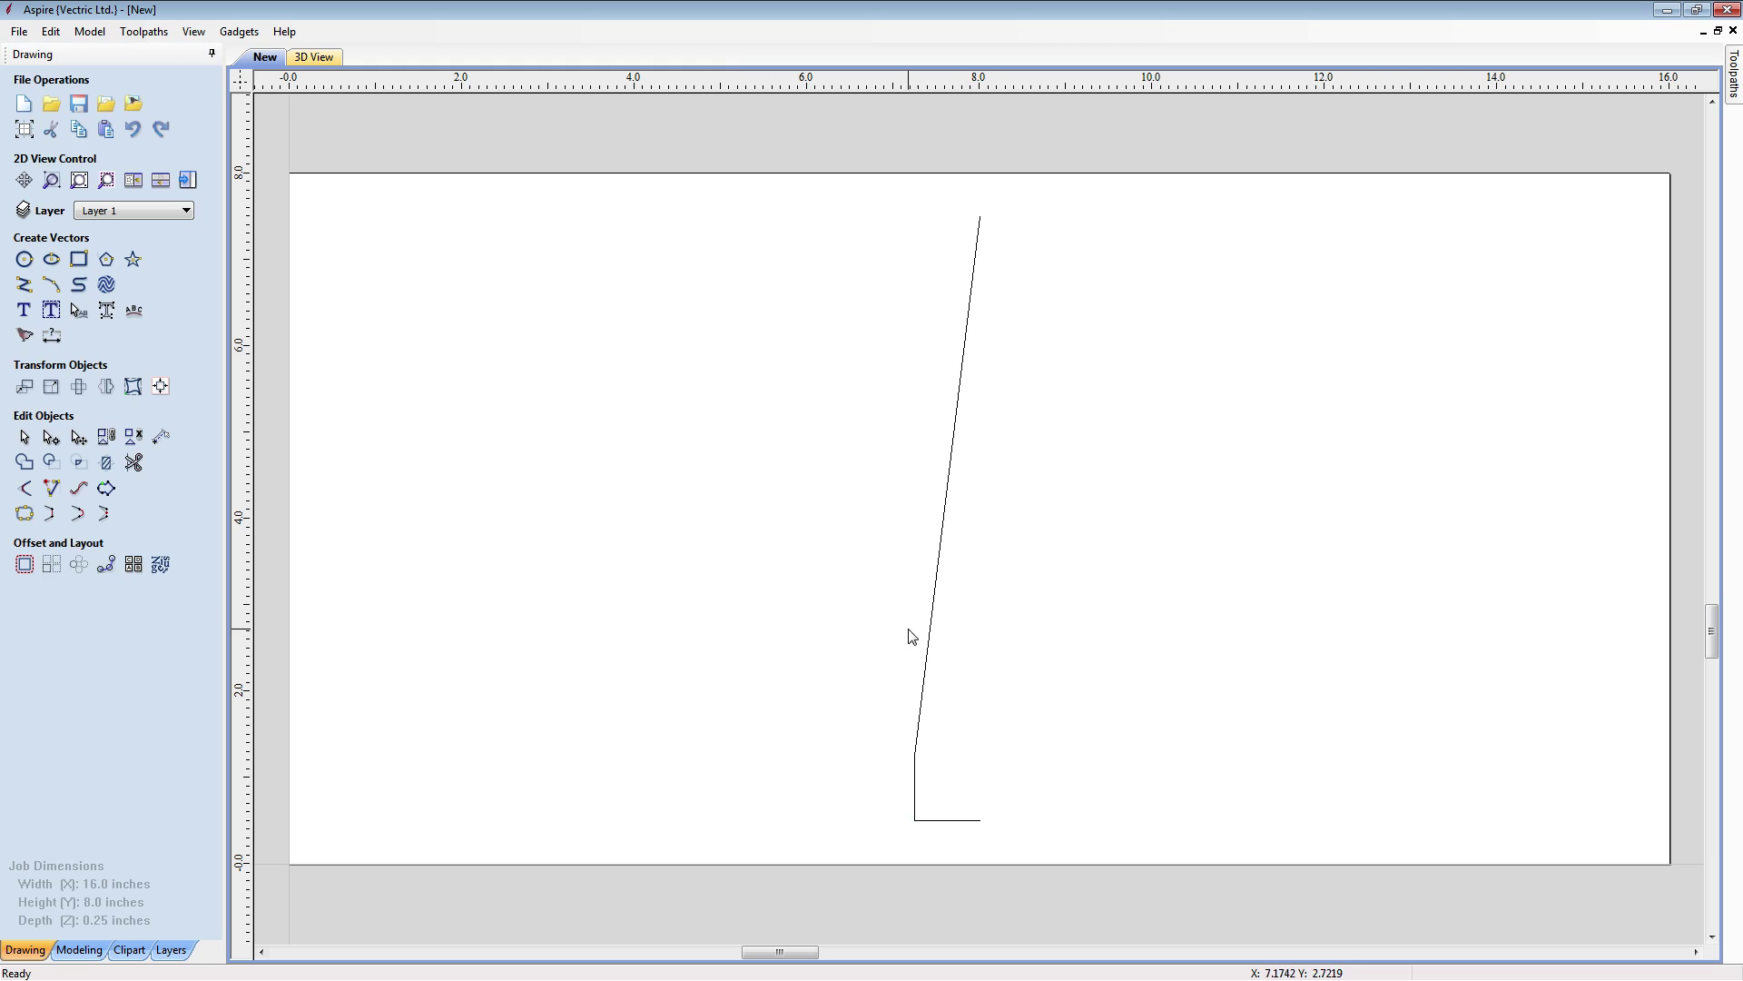
Convert the long slanted span of the profile to a Bezier curve in node editing
click(943, 527)
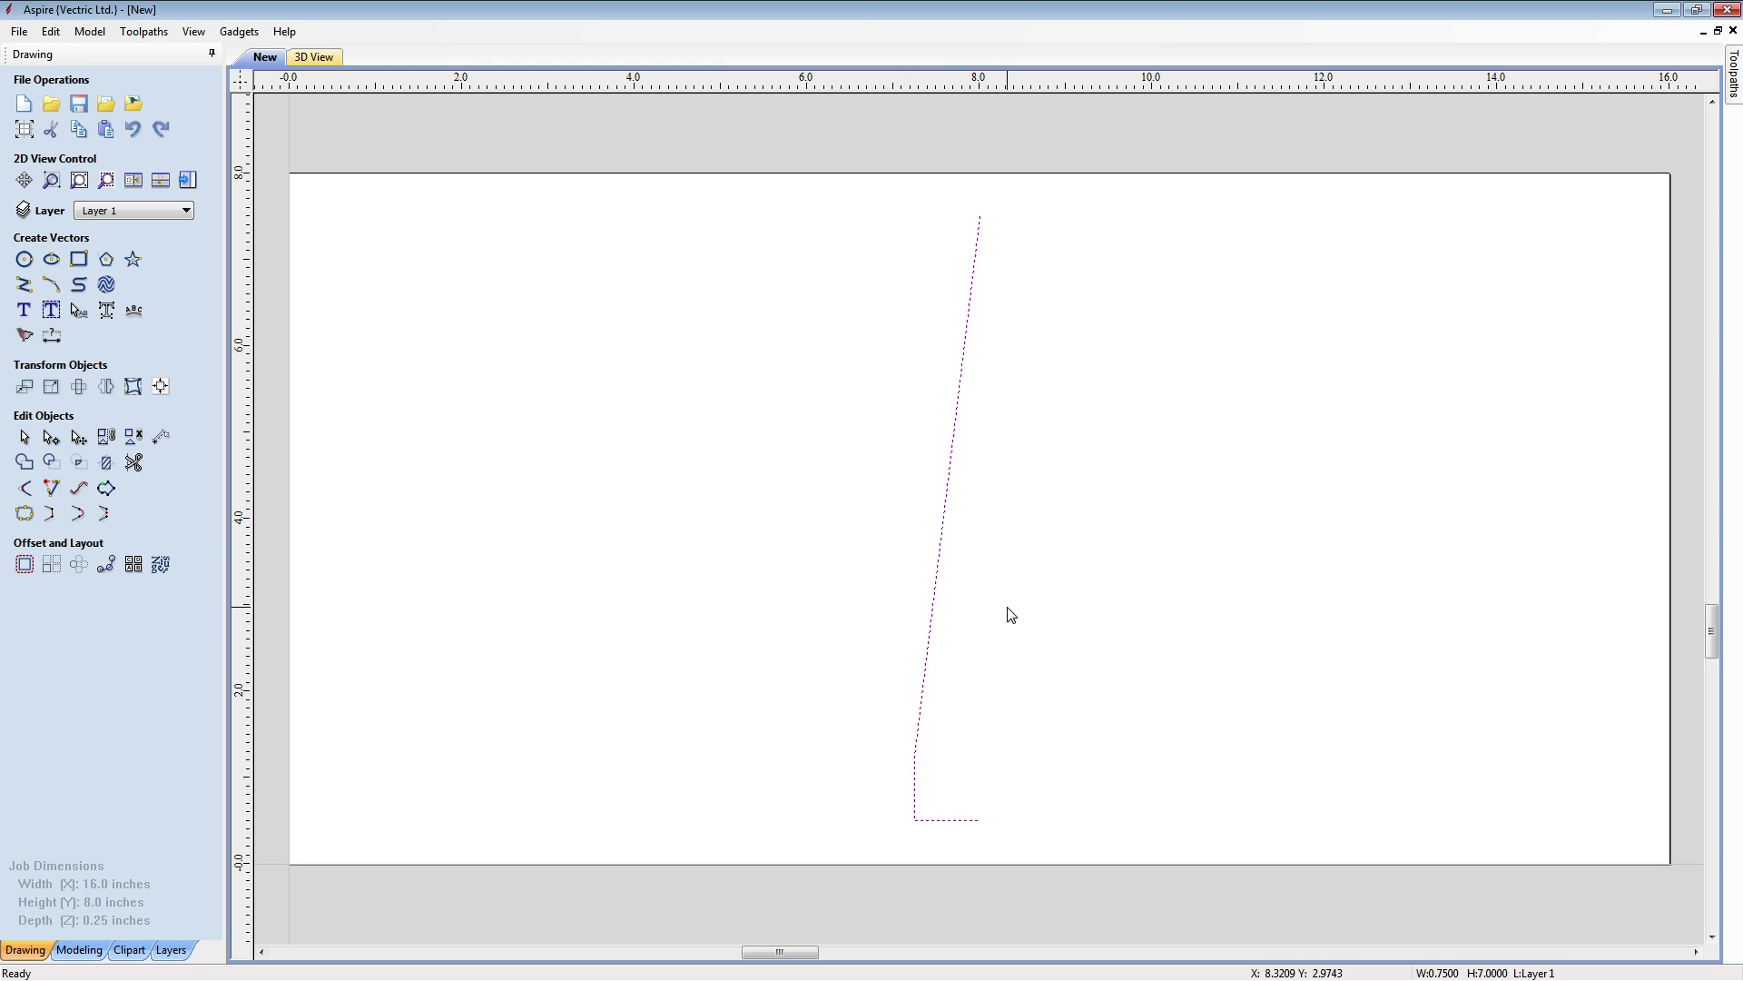
key(n)
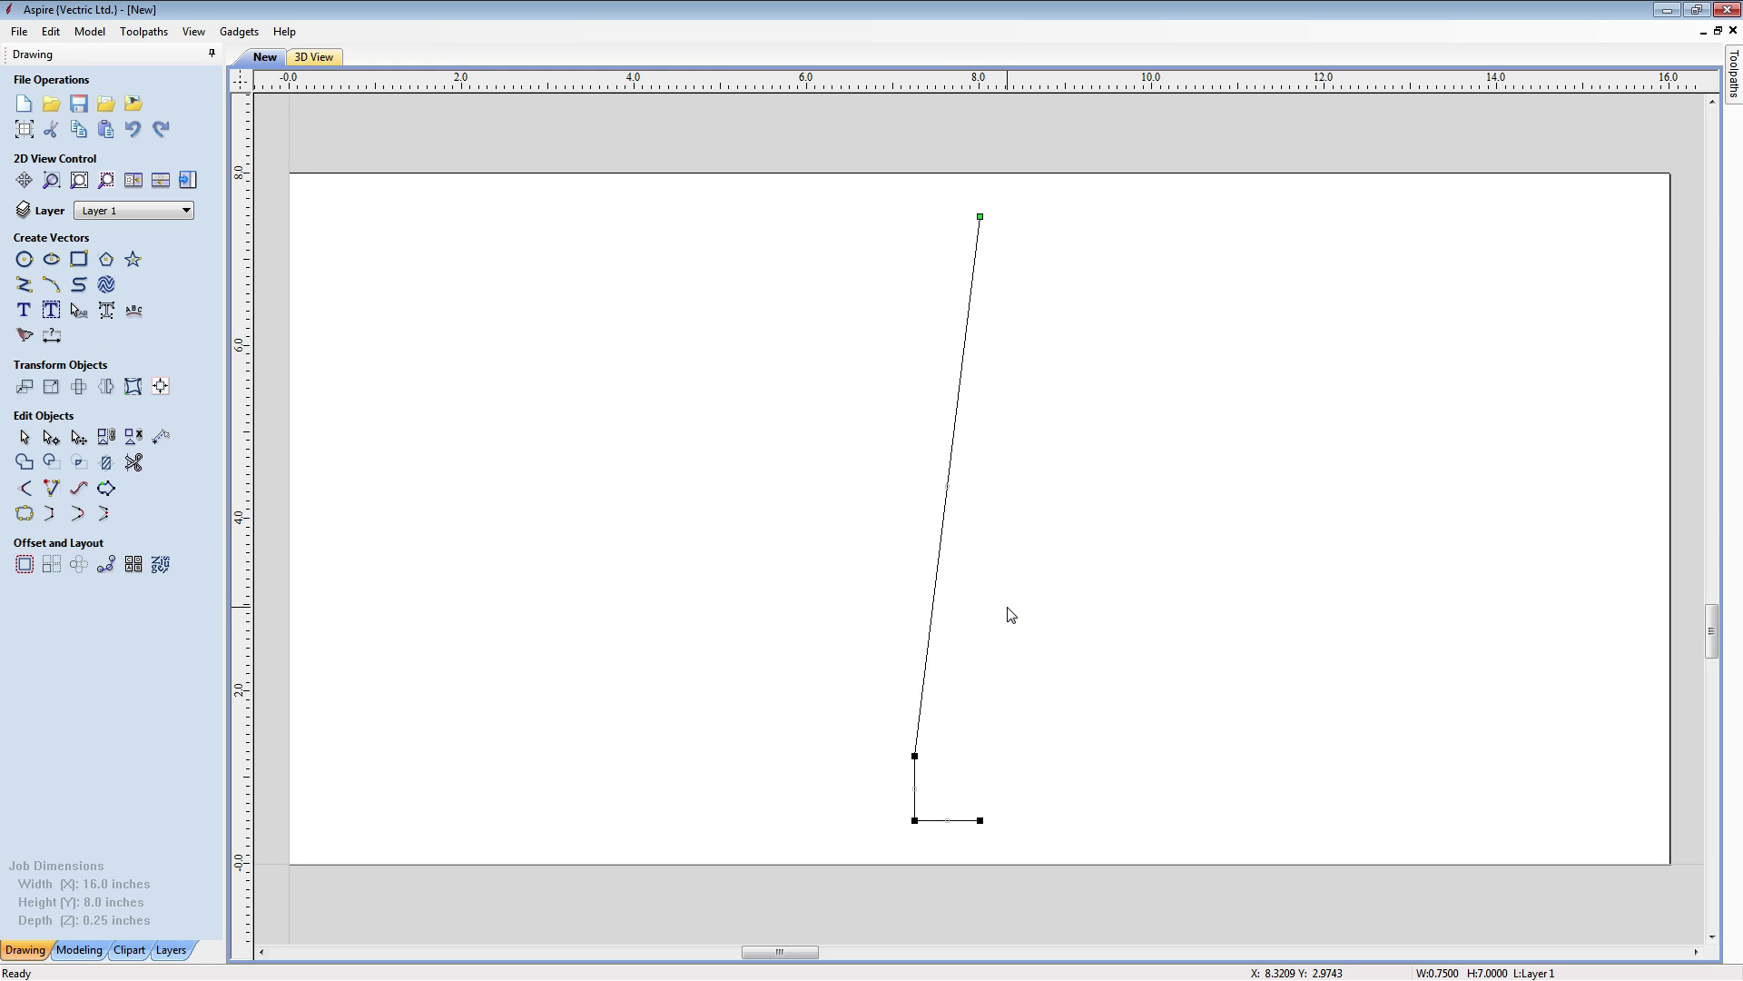
right_click(938, 554)
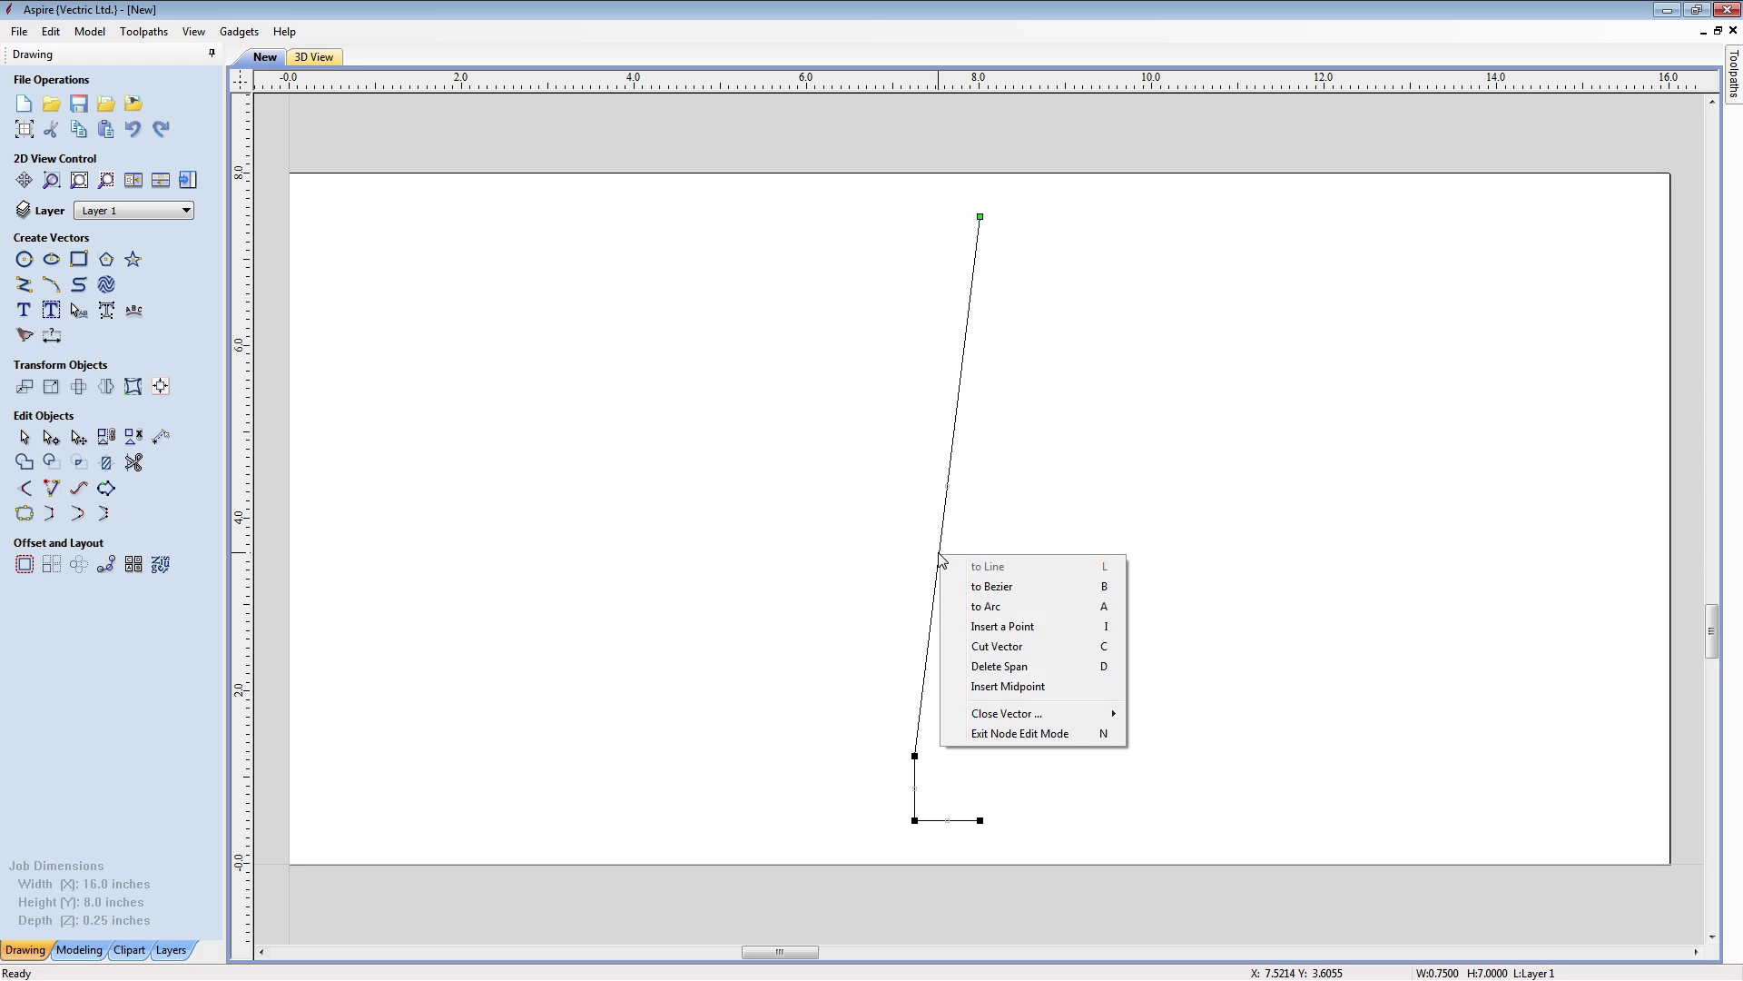
click(1014, 594)
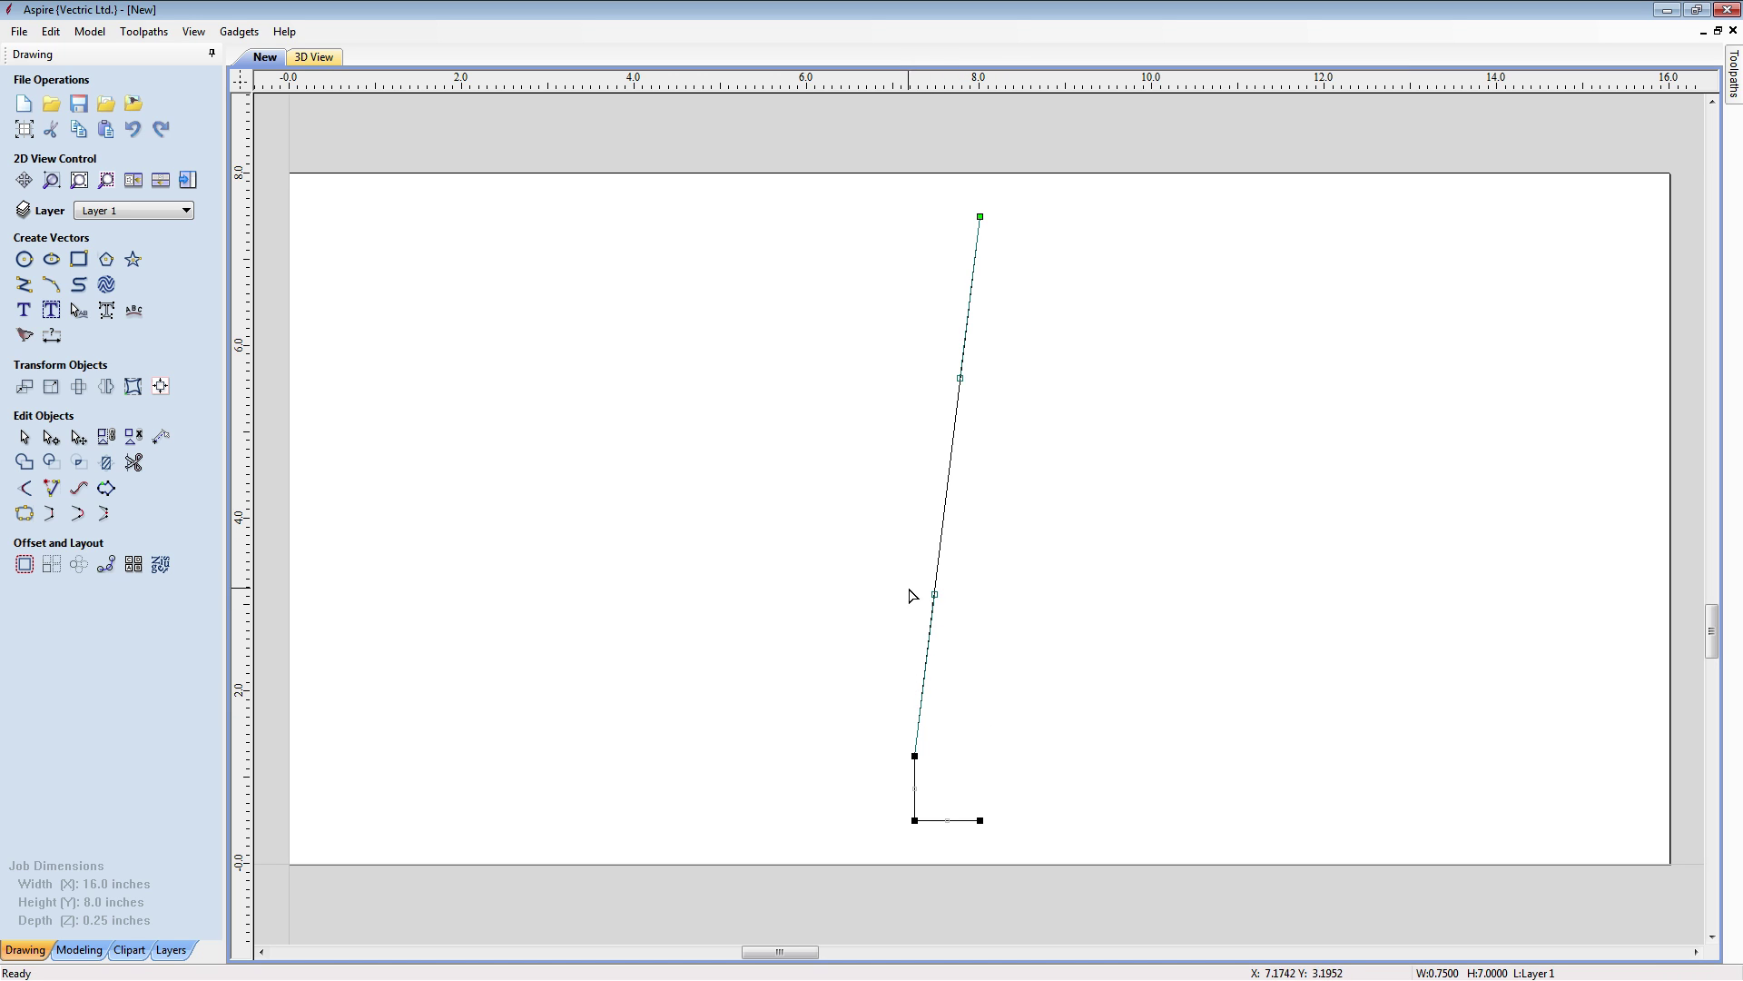
Align the lower Bezier handle vertically above its node and the upper handle horizontally level with the top node
click(916, 754)
drag(901, 745, 944, 788)
shift+drag(951, 620, 917, 585)
key(x)
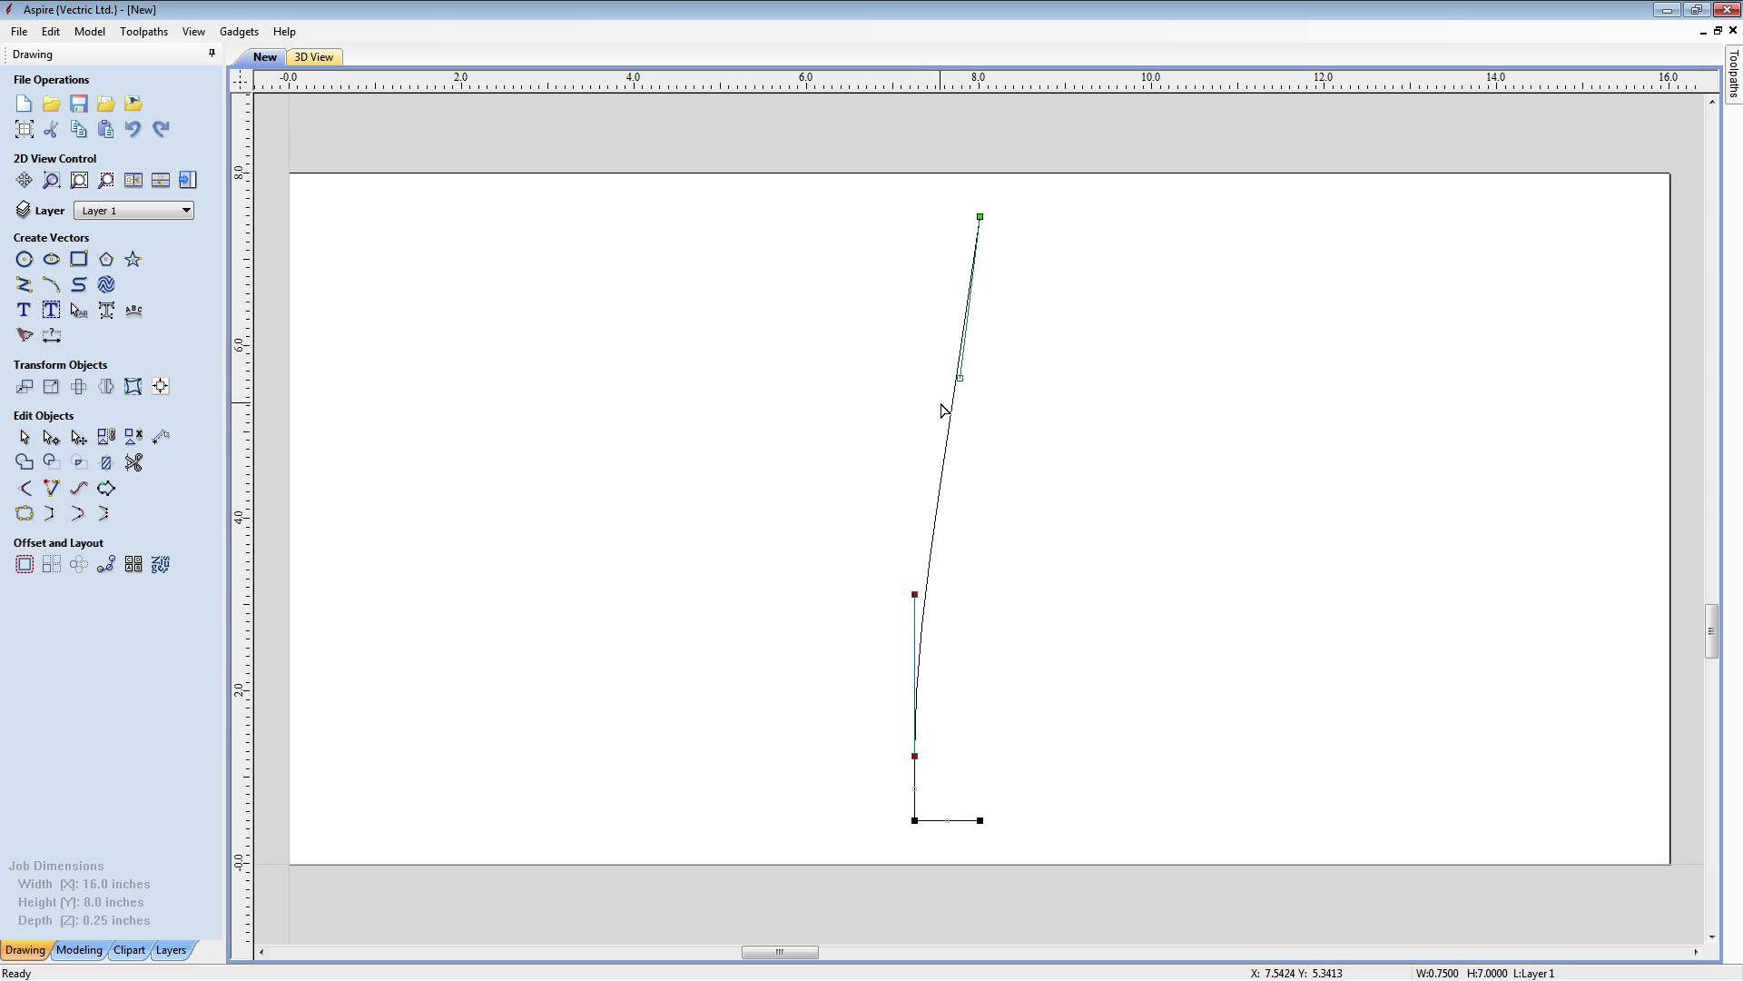
click(976, 218)
shift+drag(940, 363, 1021, 442)
key(y)
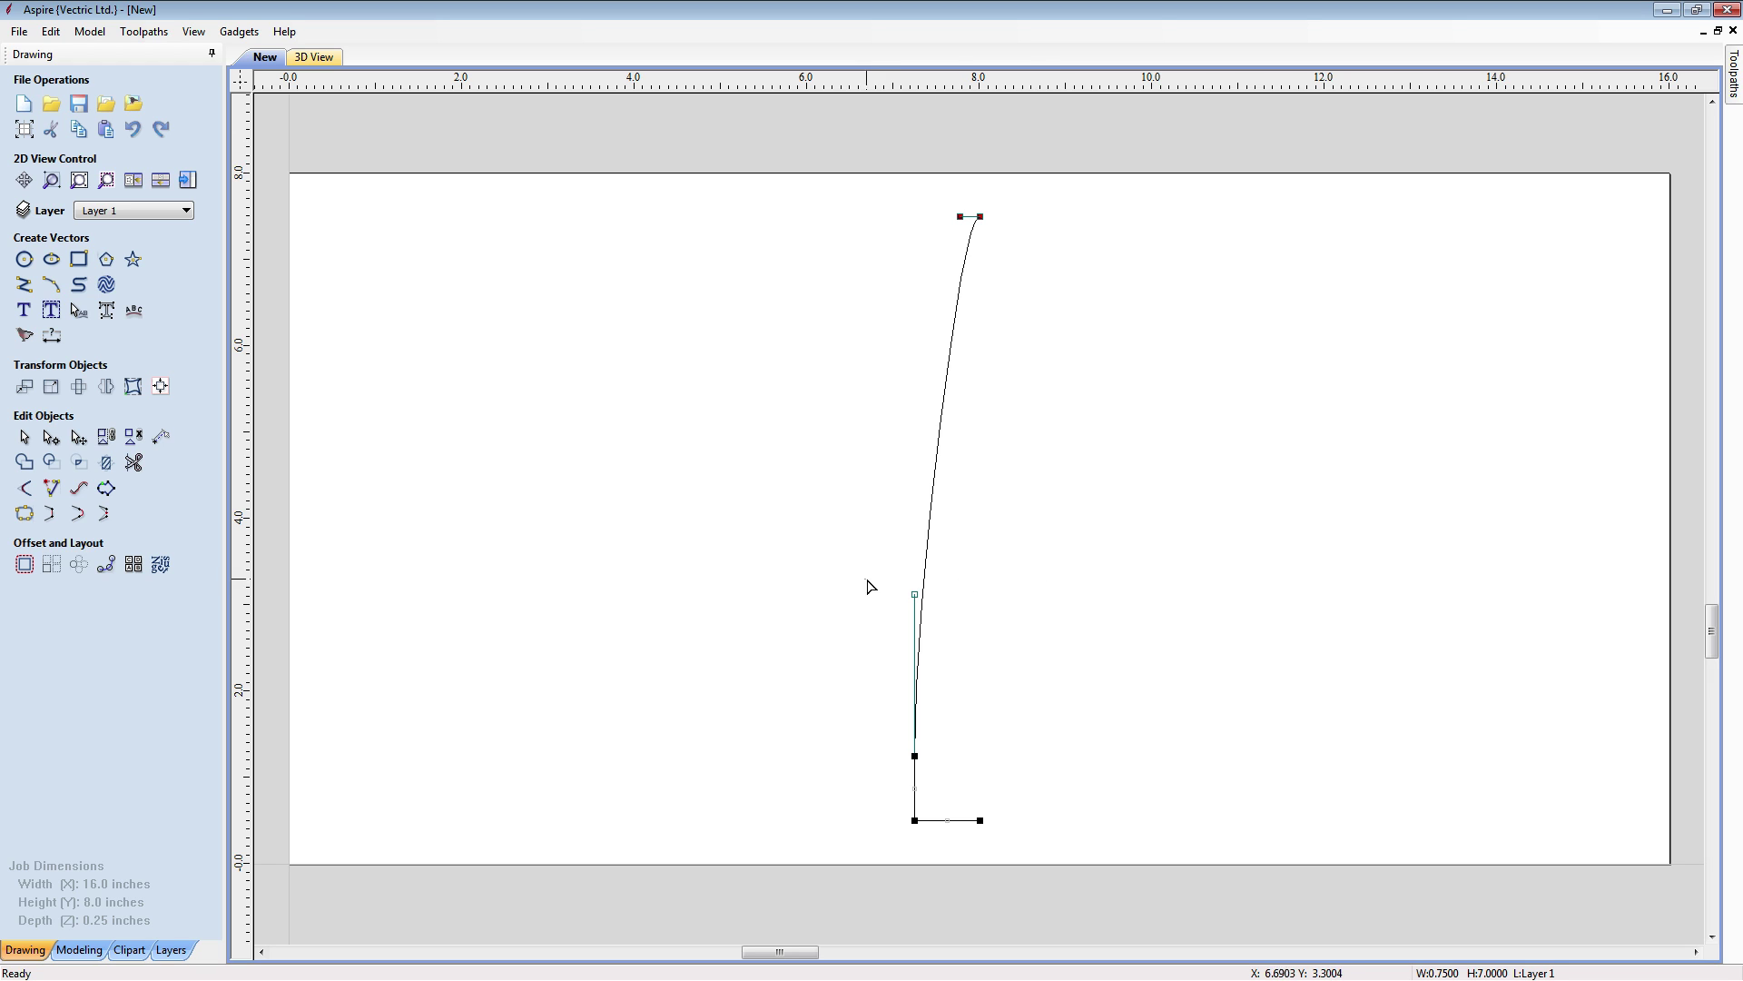
Lengthen the lower handle to about Y 4.2 and the upper handle to about X 7.5, rounding the profile's tip
drag(868, 585, 953, 640)
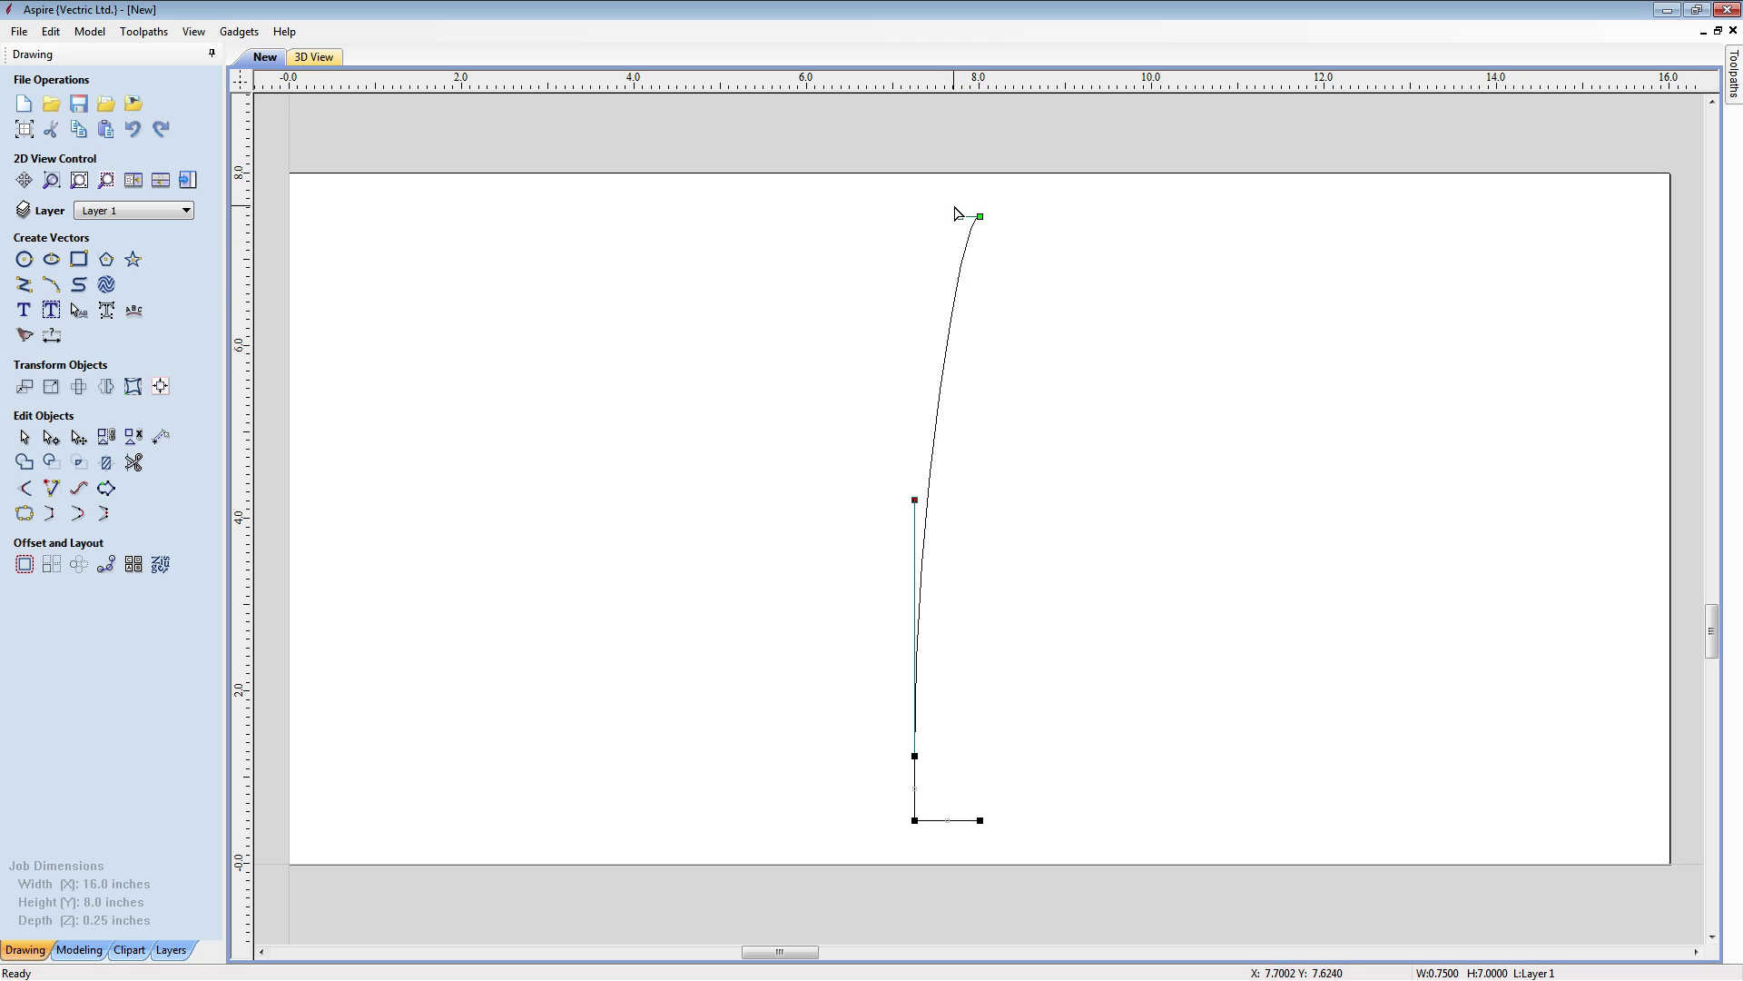
drag(973, 230, 972, 234)
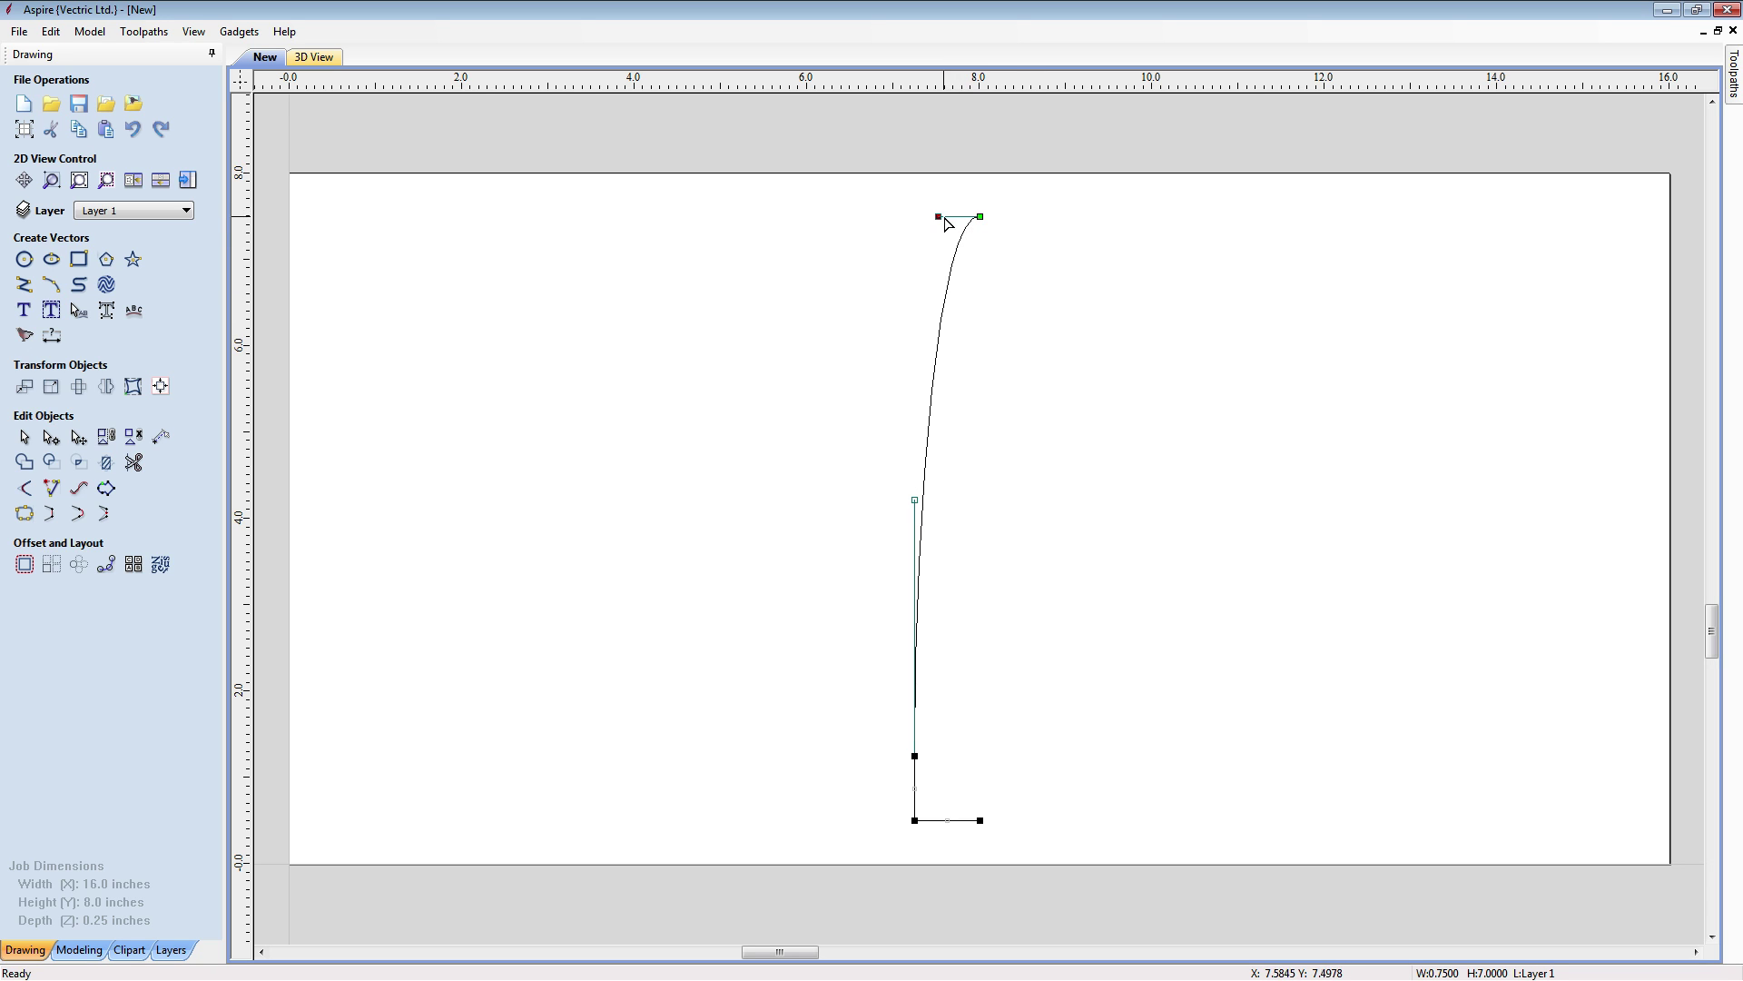
click(1015, 336)
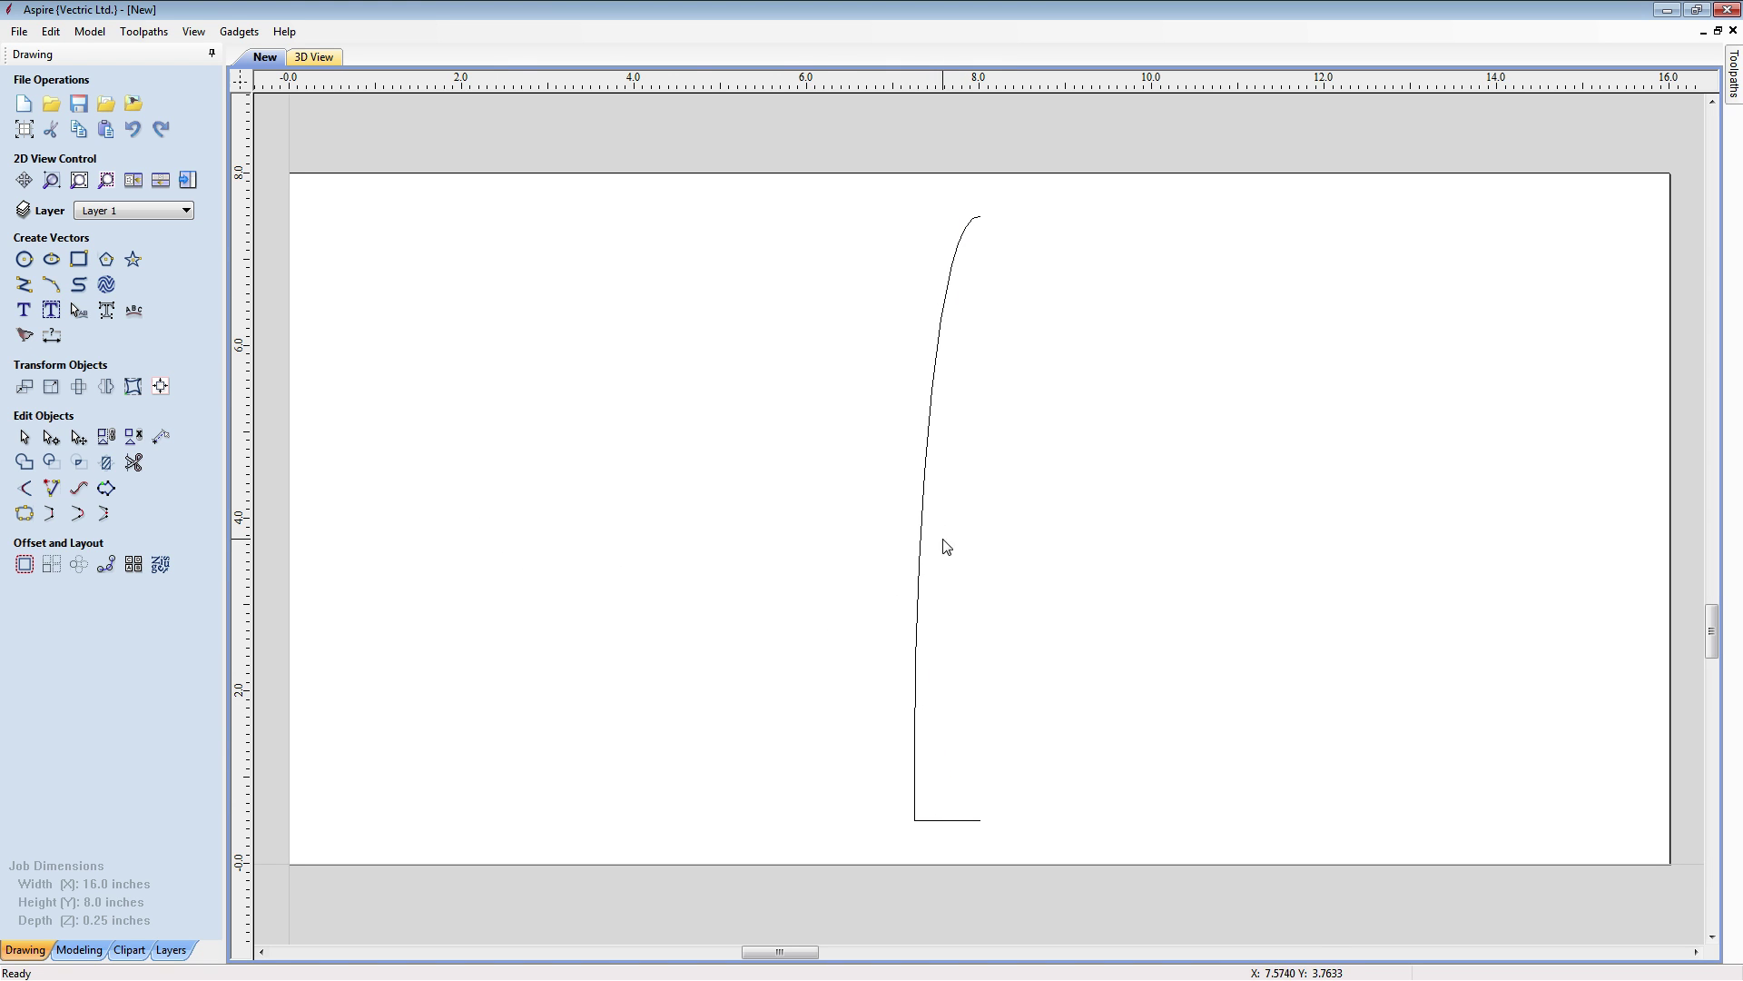
Draw a 0.32-inch diameter circle centered on the profile's lower-left corner
click(23, 258)
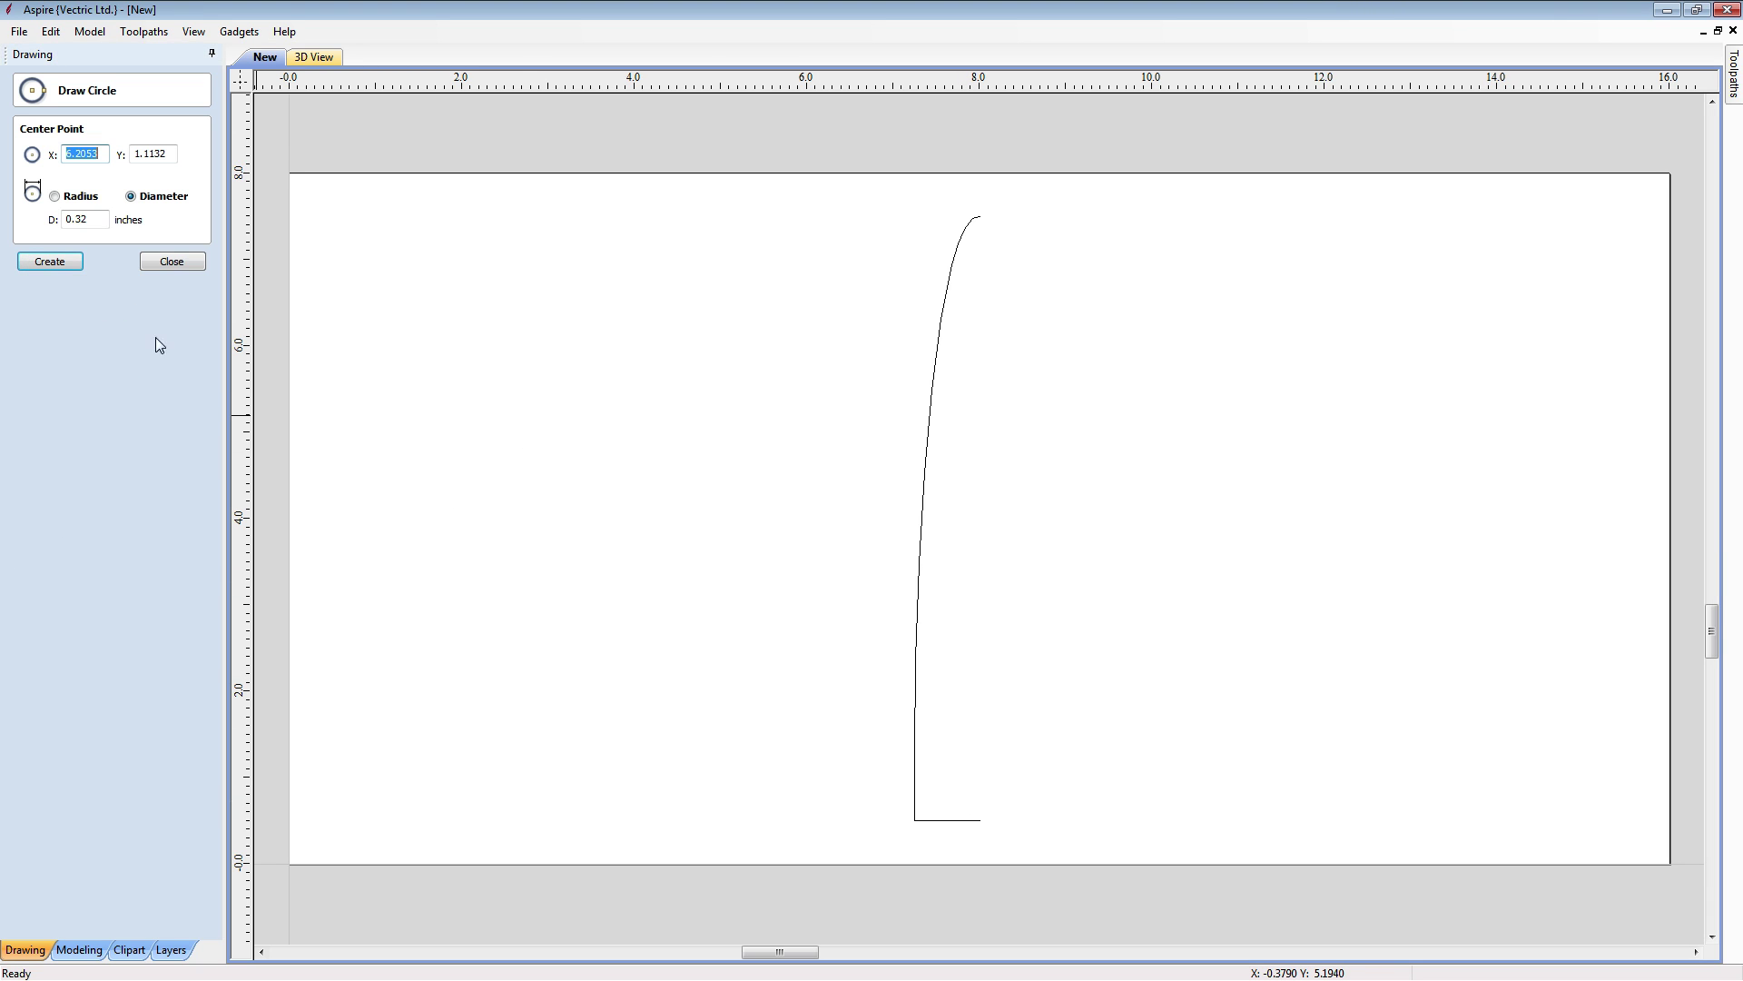
double_click(98, 218)
text(0.3)
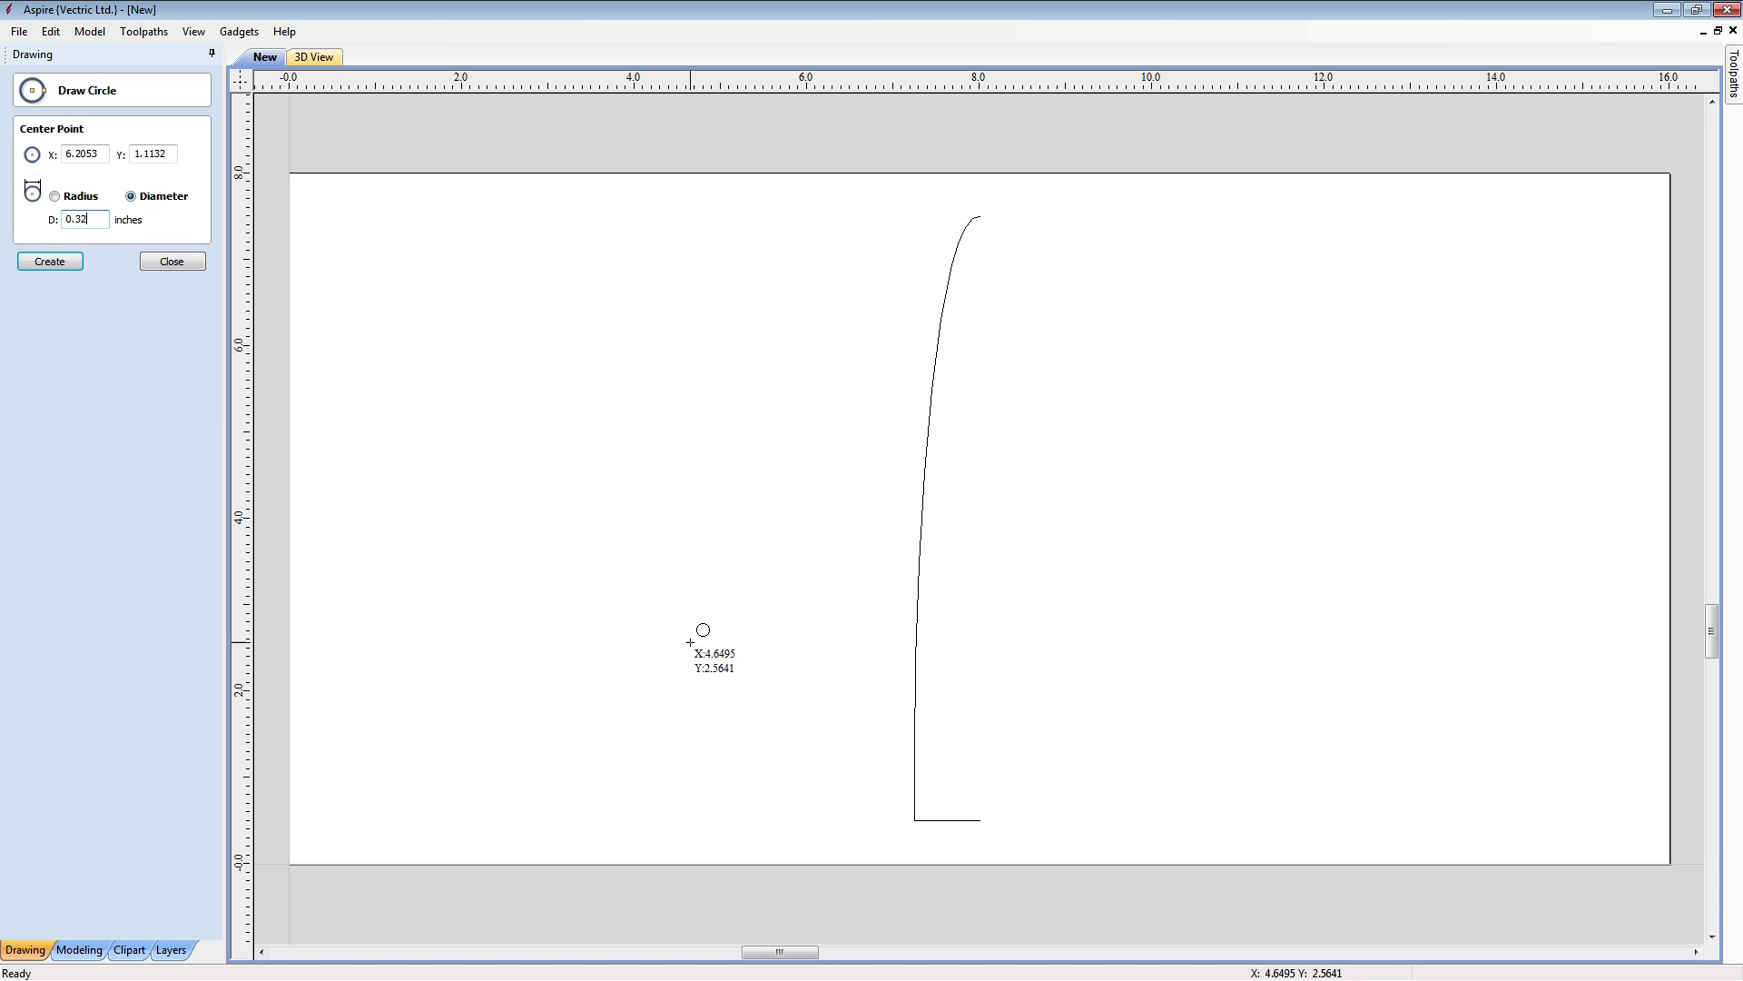
click(916, 818)
key(Escape)
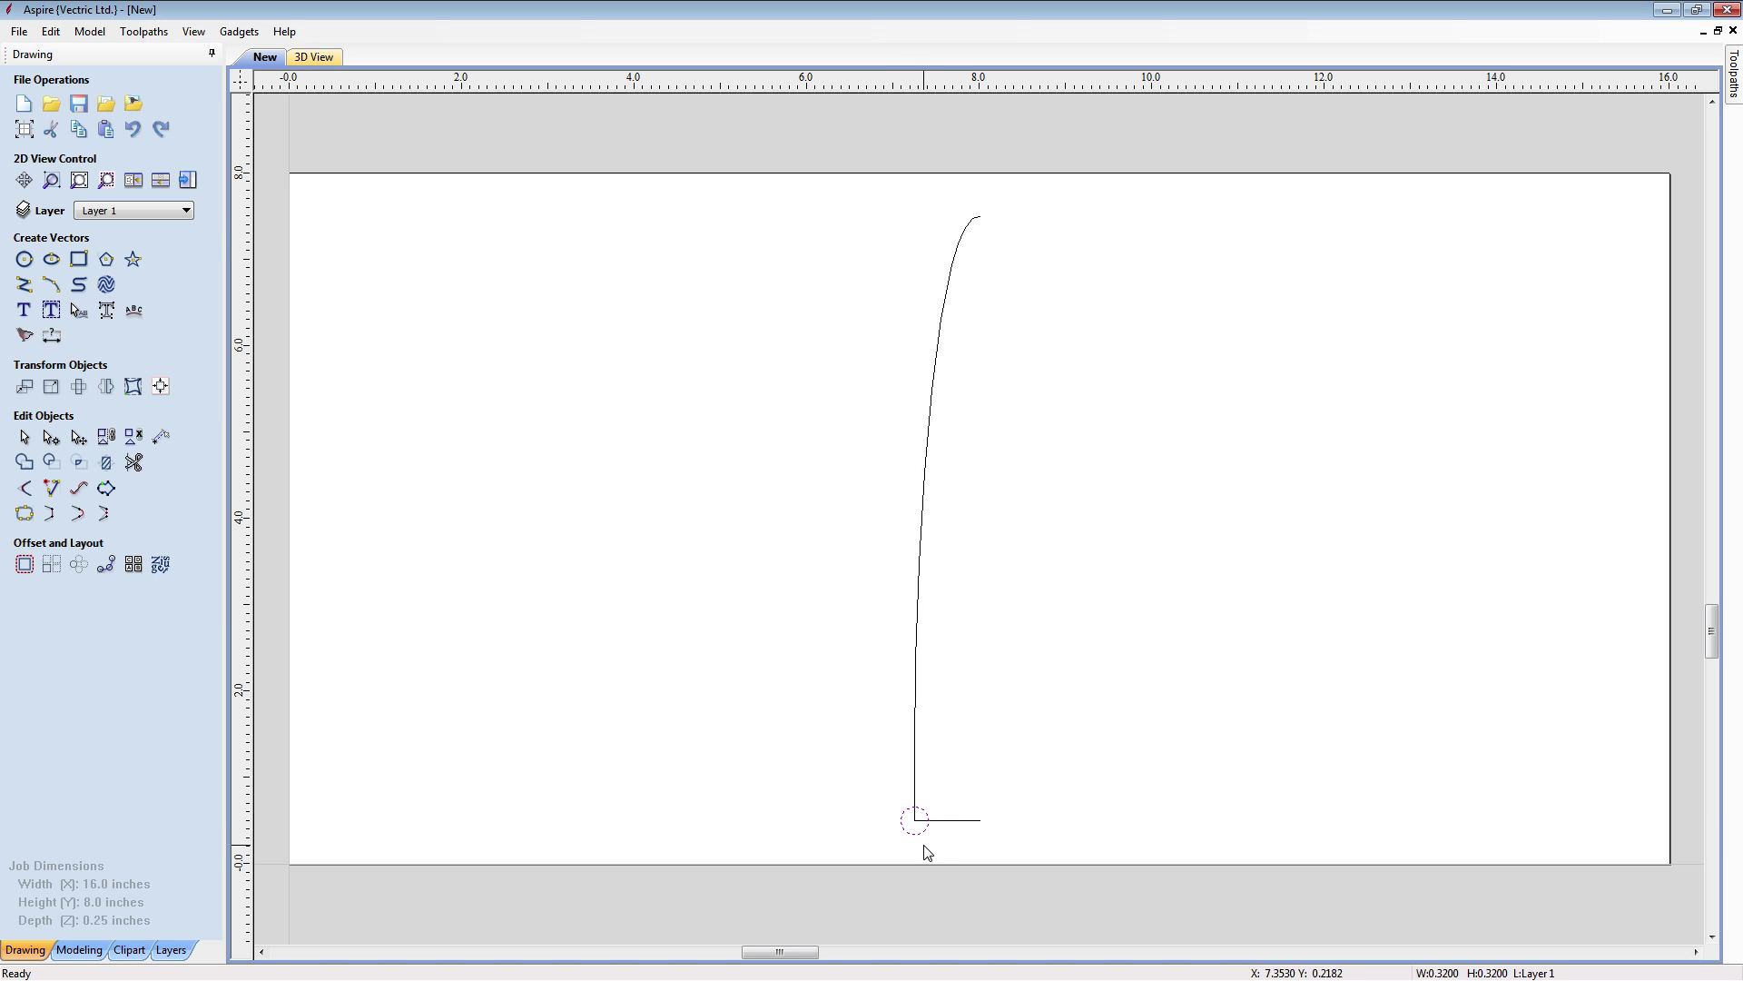
Move the circle relatively by 0.375 inches in X and 0.375 inches in Y
click(51, 386)
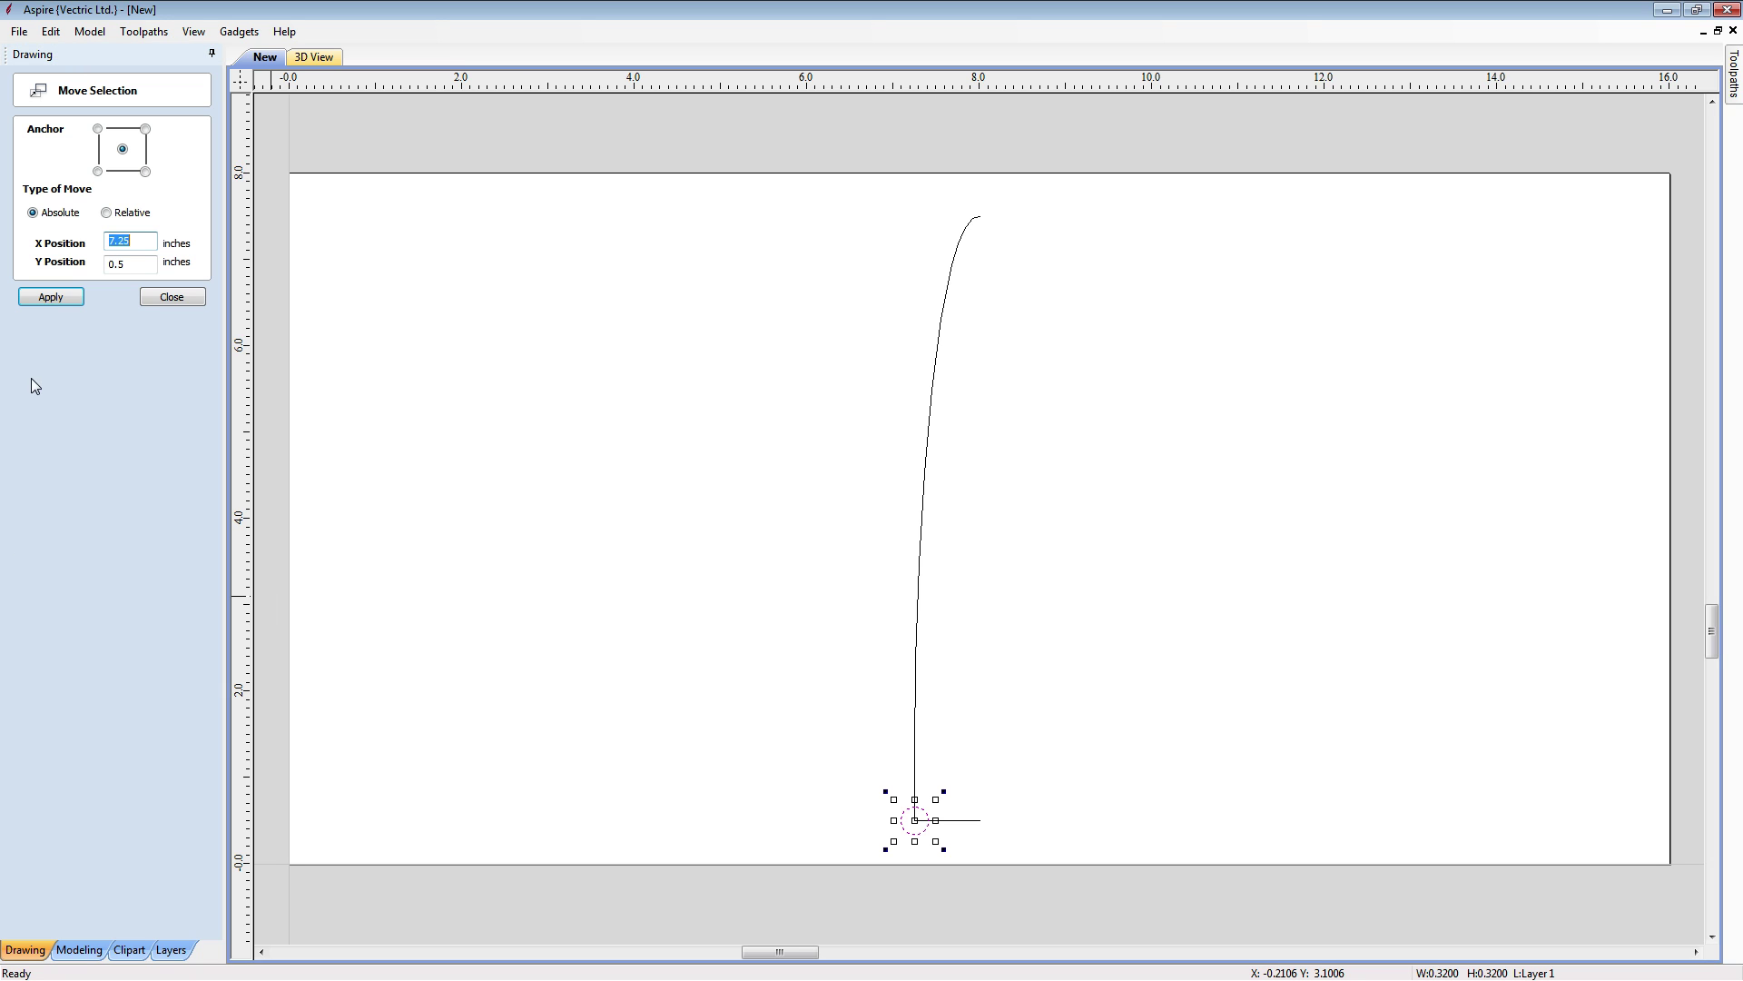
click(107, 213)
text(0.375)
key(Tab)
text(0.)
click(75, 298)
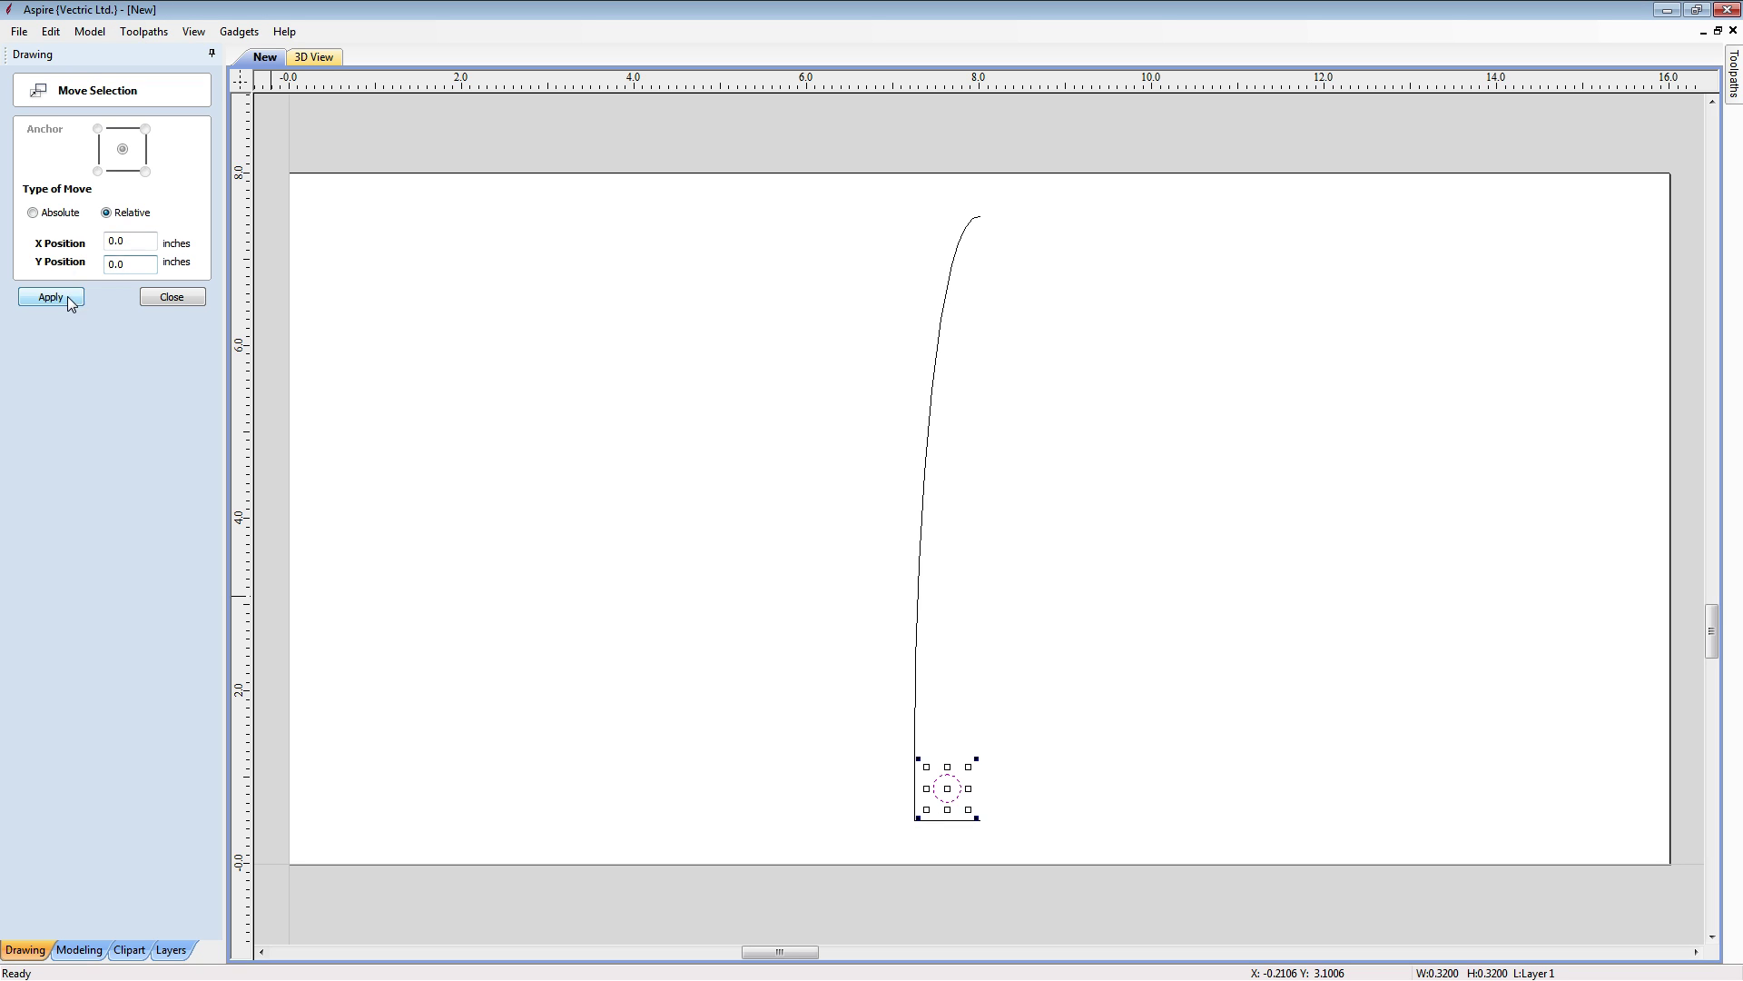
click(173, 298)
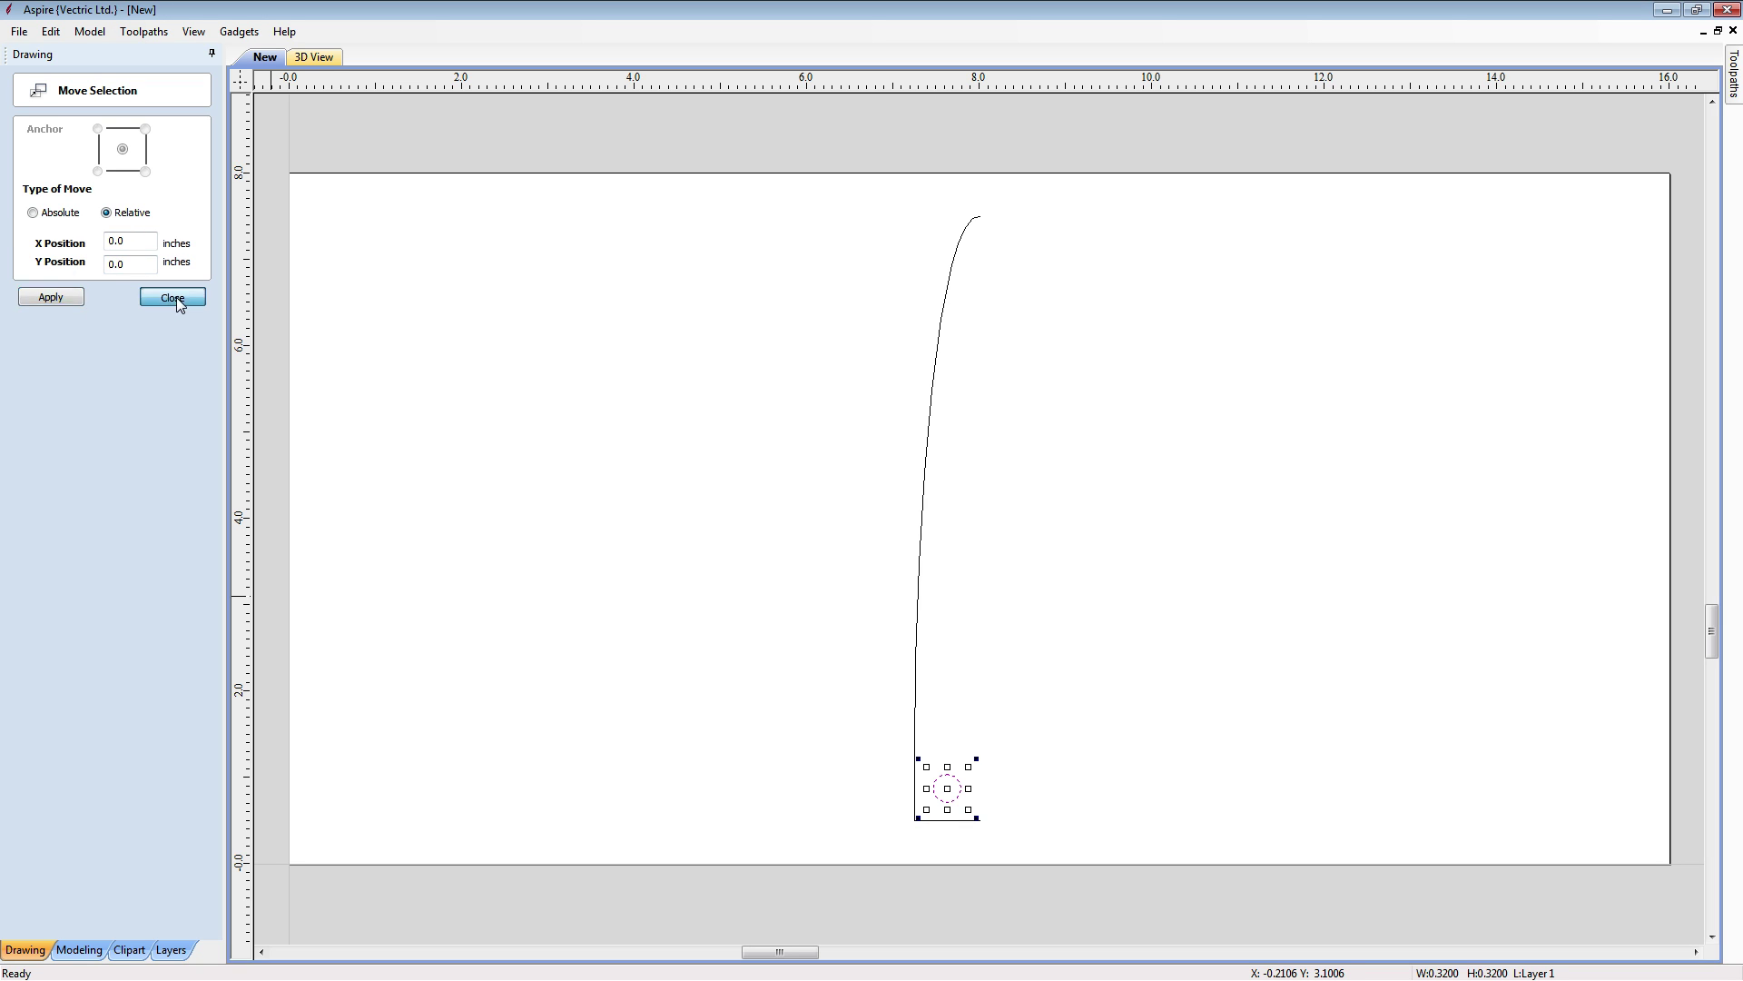
Resize the small circle to 0.25 inches in width and height about its center
click(947, 790)
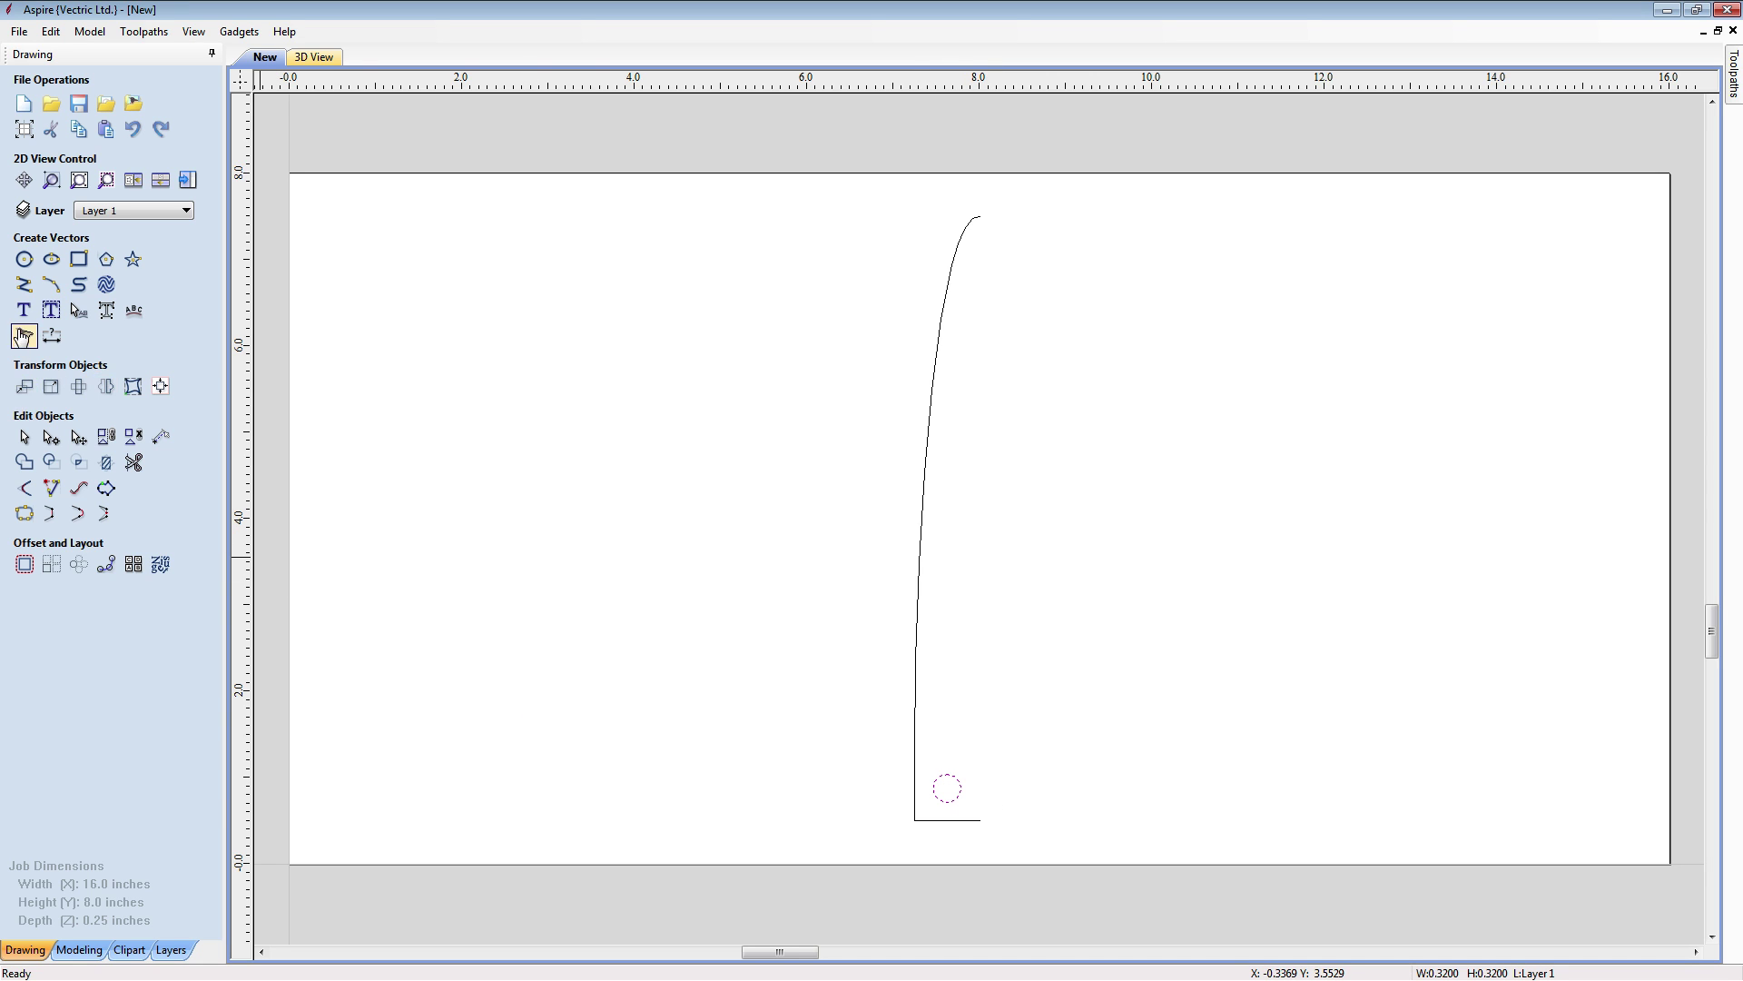
click(51, 386)
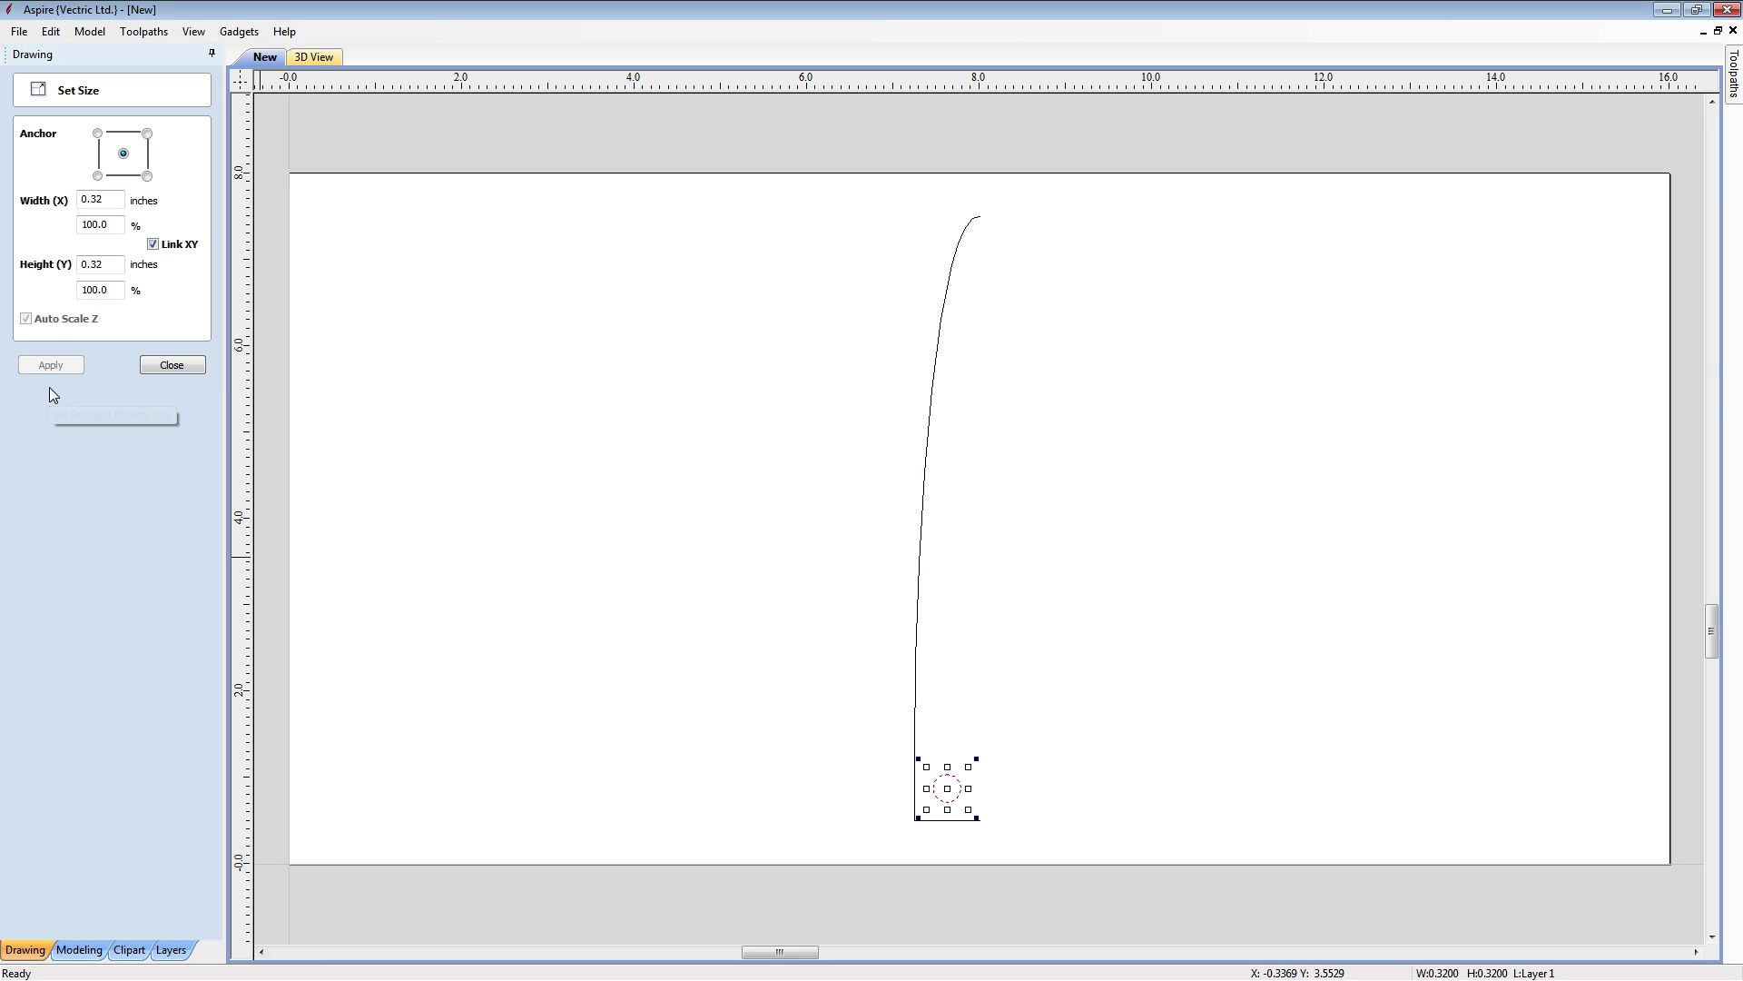
double_click(110, 203)
text(0.25)
click(47, 366)
click(161, 364)
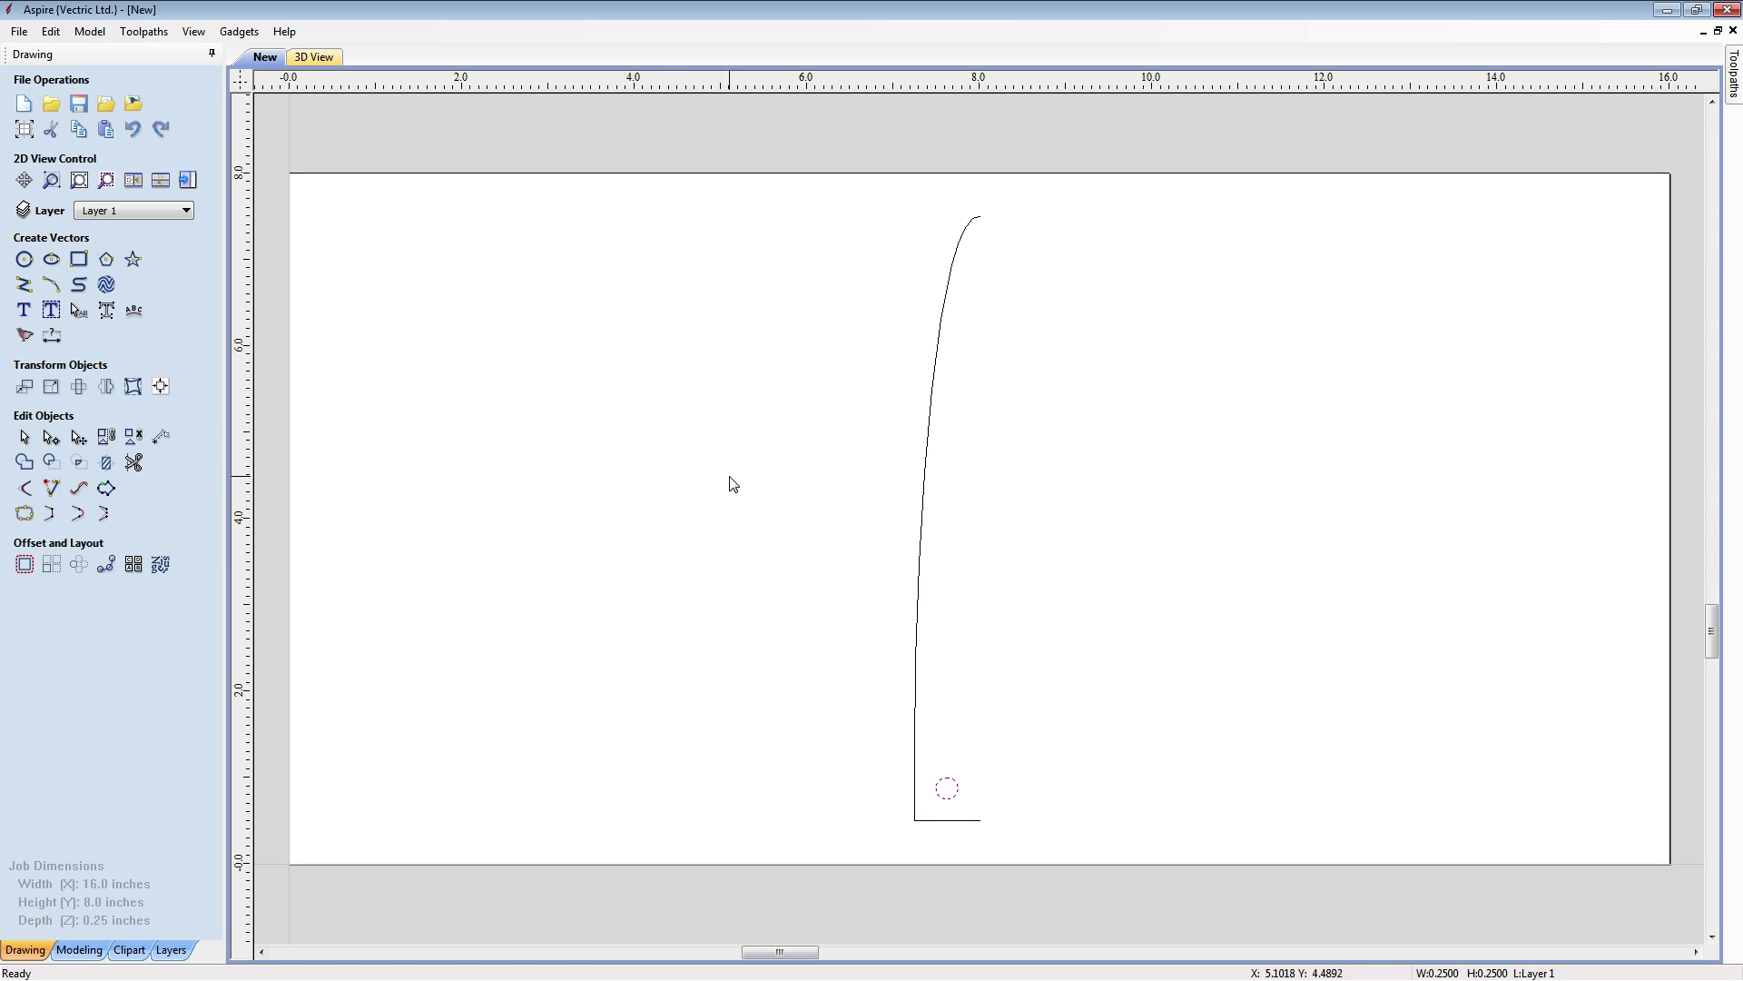
Measure the offset between the profile's lower-left corner and the circle's center
click(133, 437)
click(915, 820)
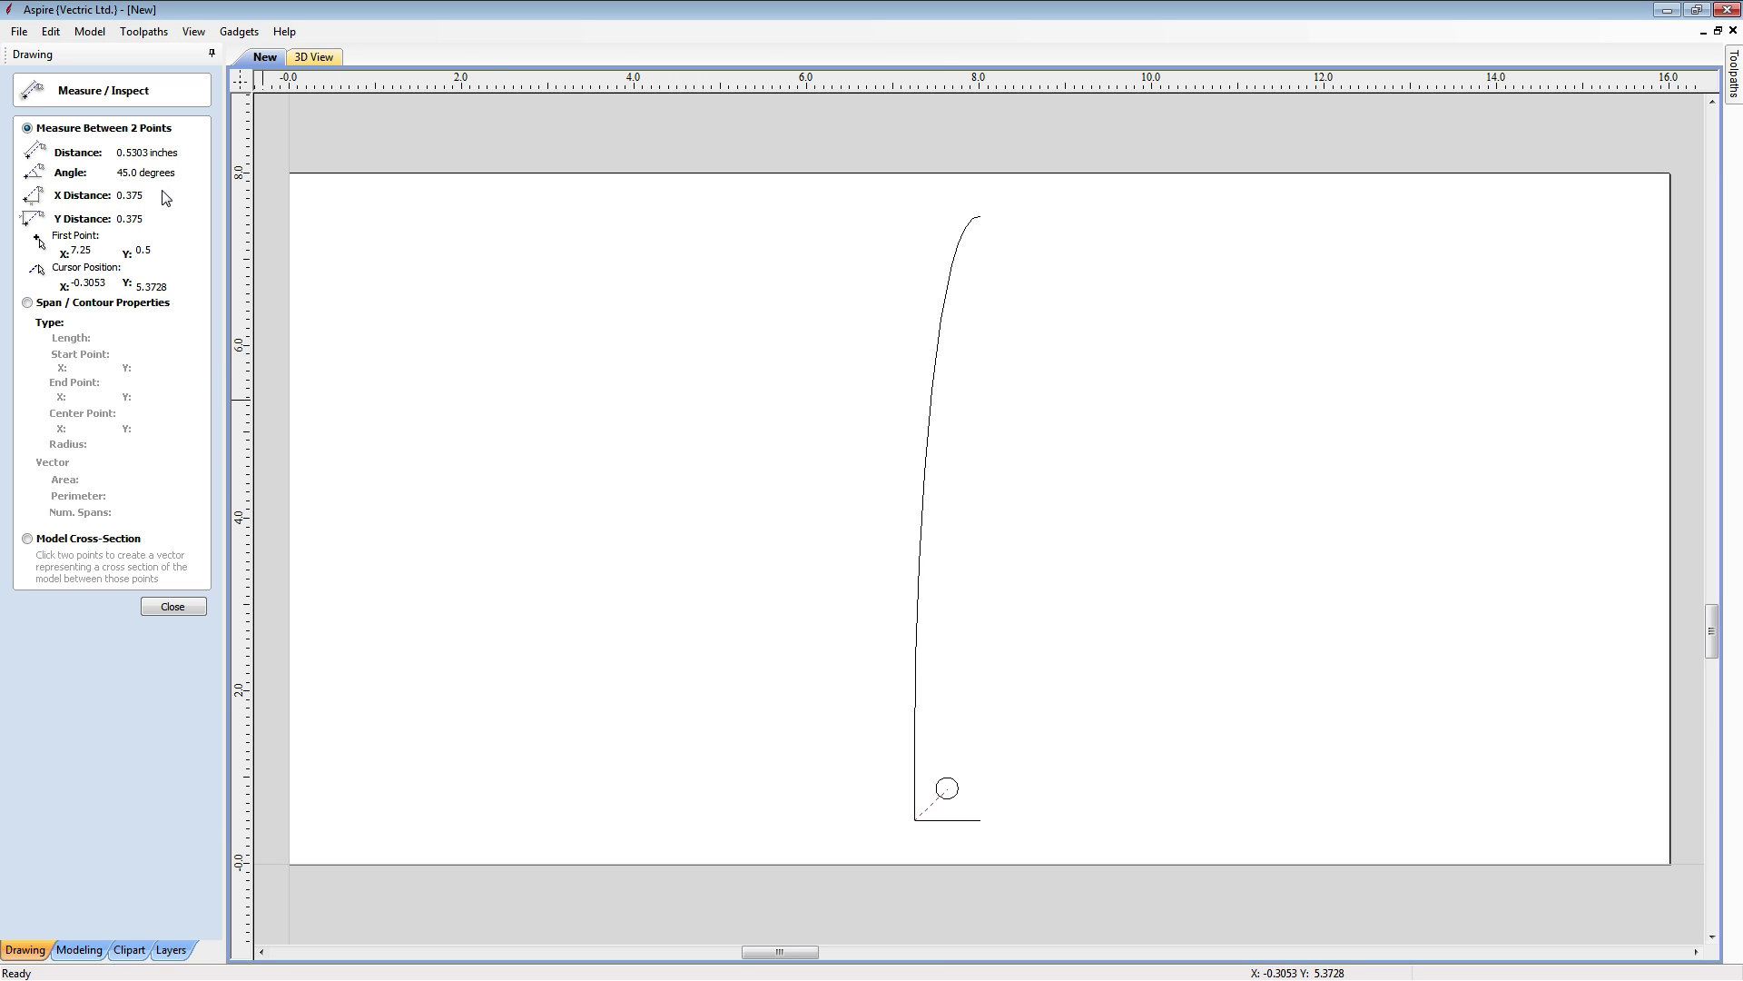
click(192, 604)
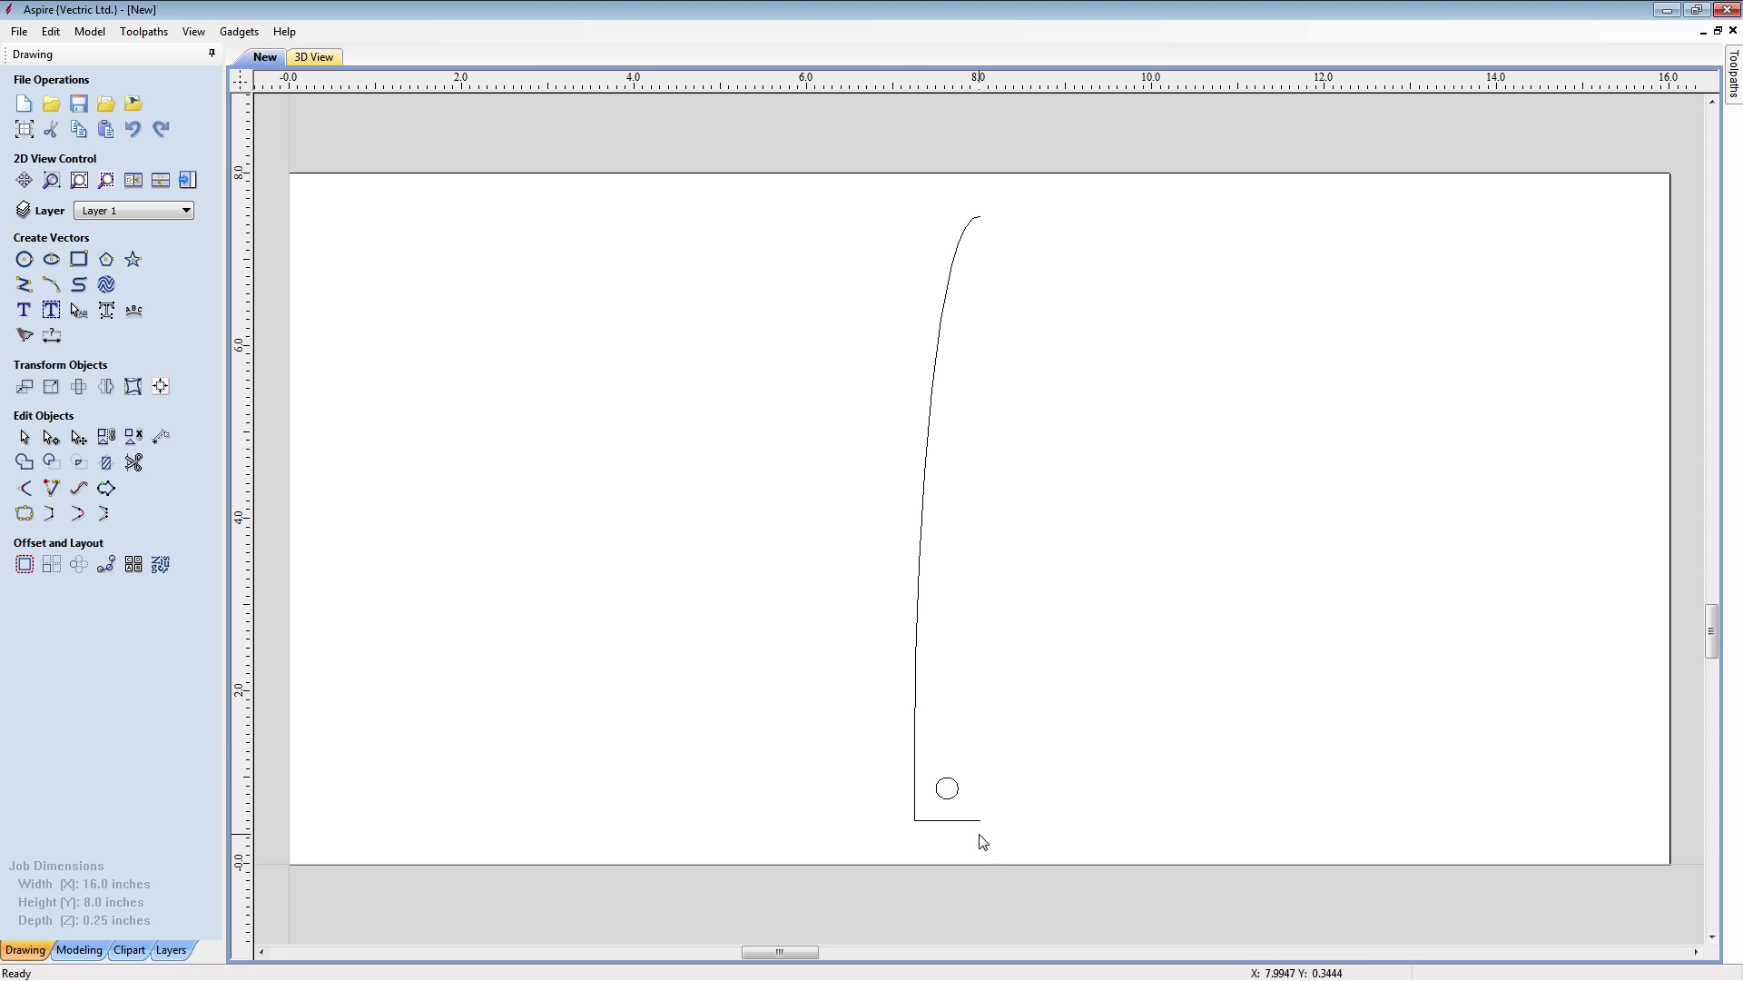
Mirror a copy of the half profile and circle horizontally about the job center
drag(981, 856, 901, 754)
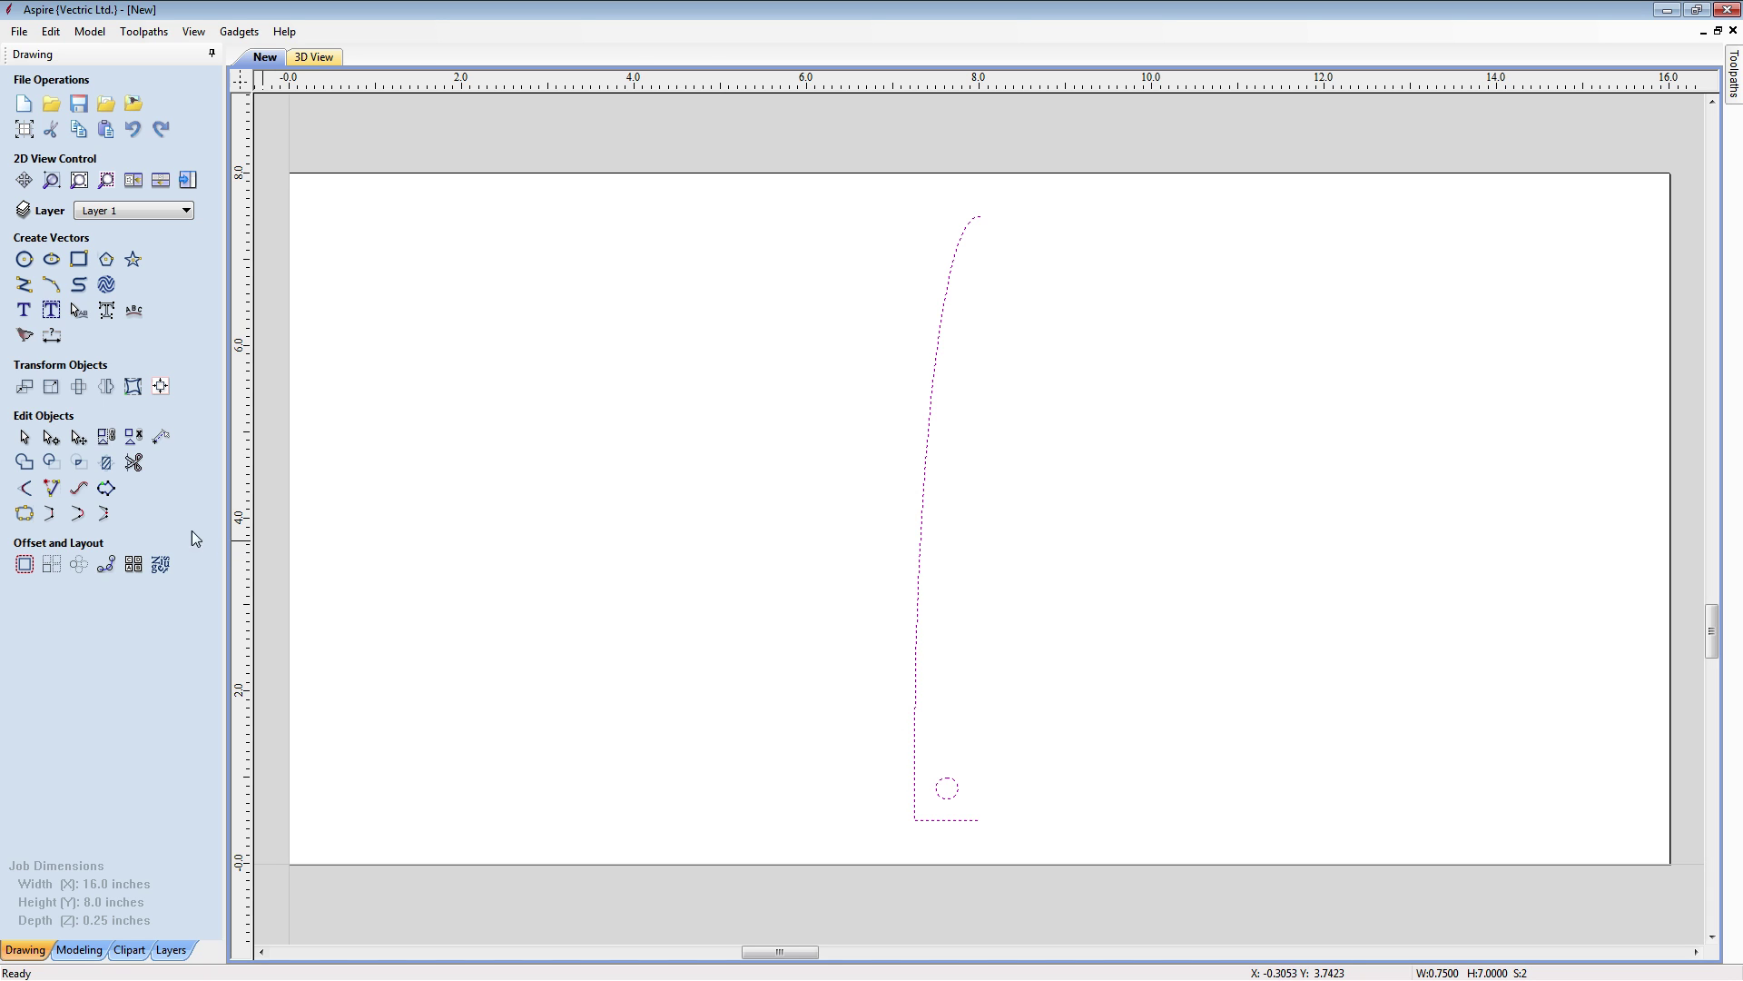
click(106, 388)
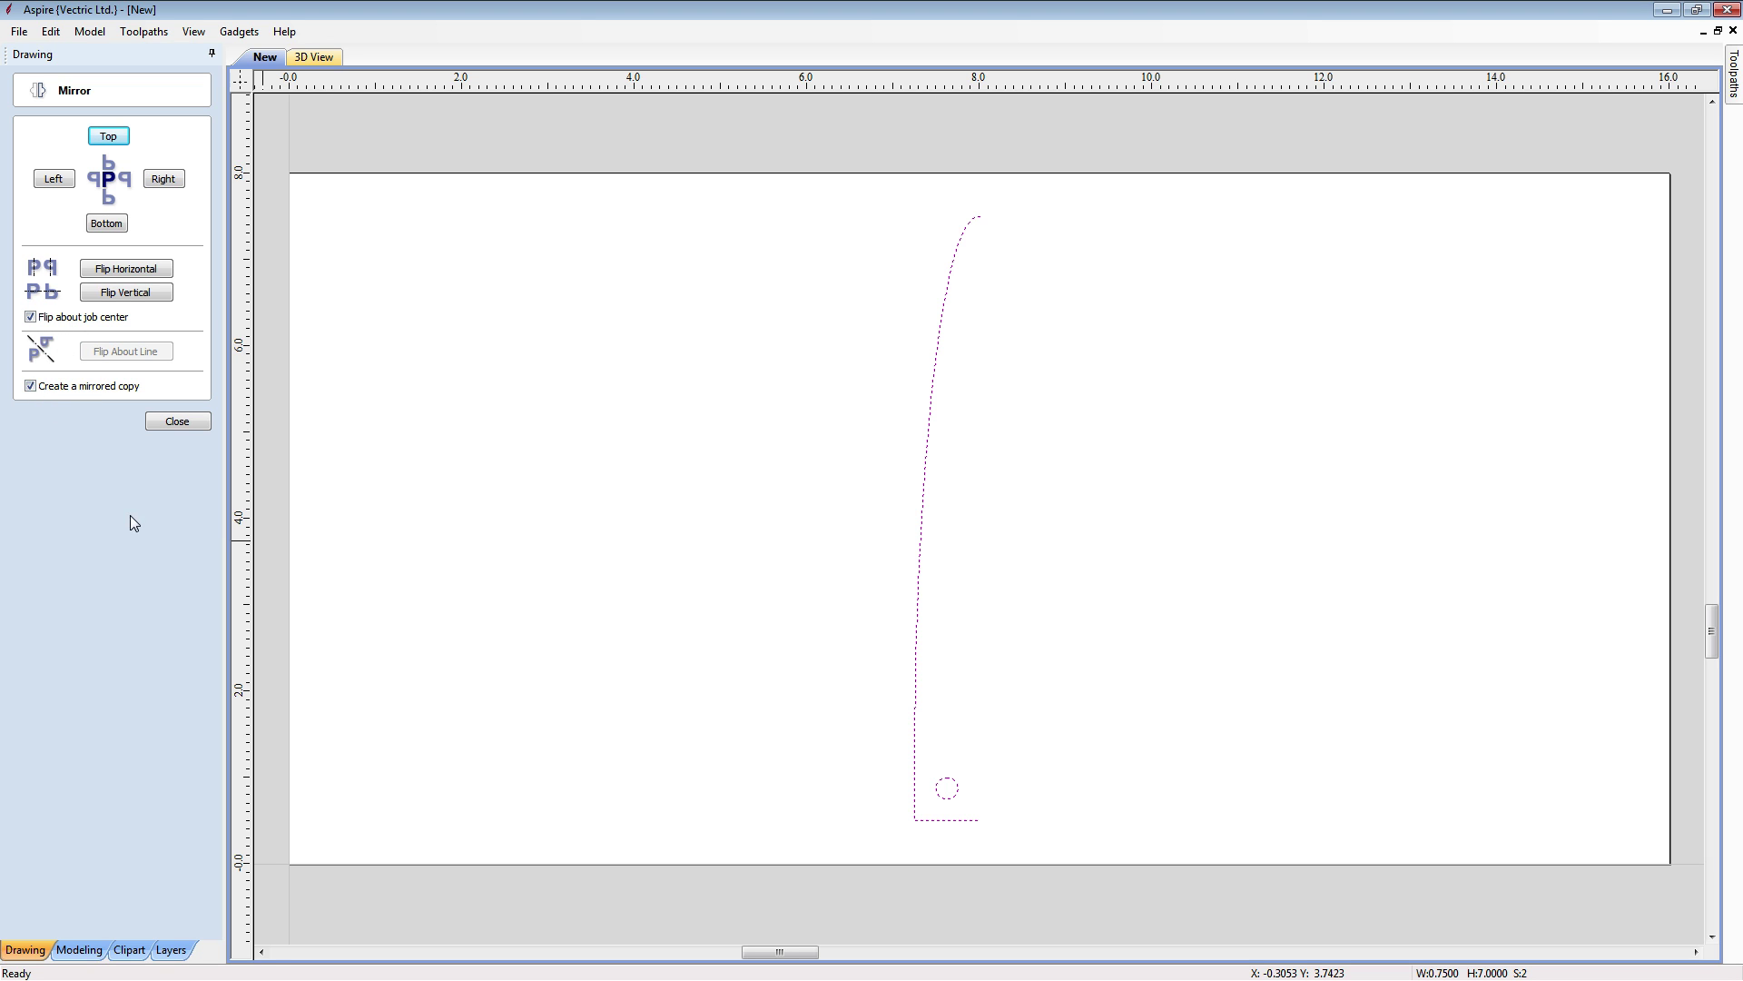
click(122, 269)
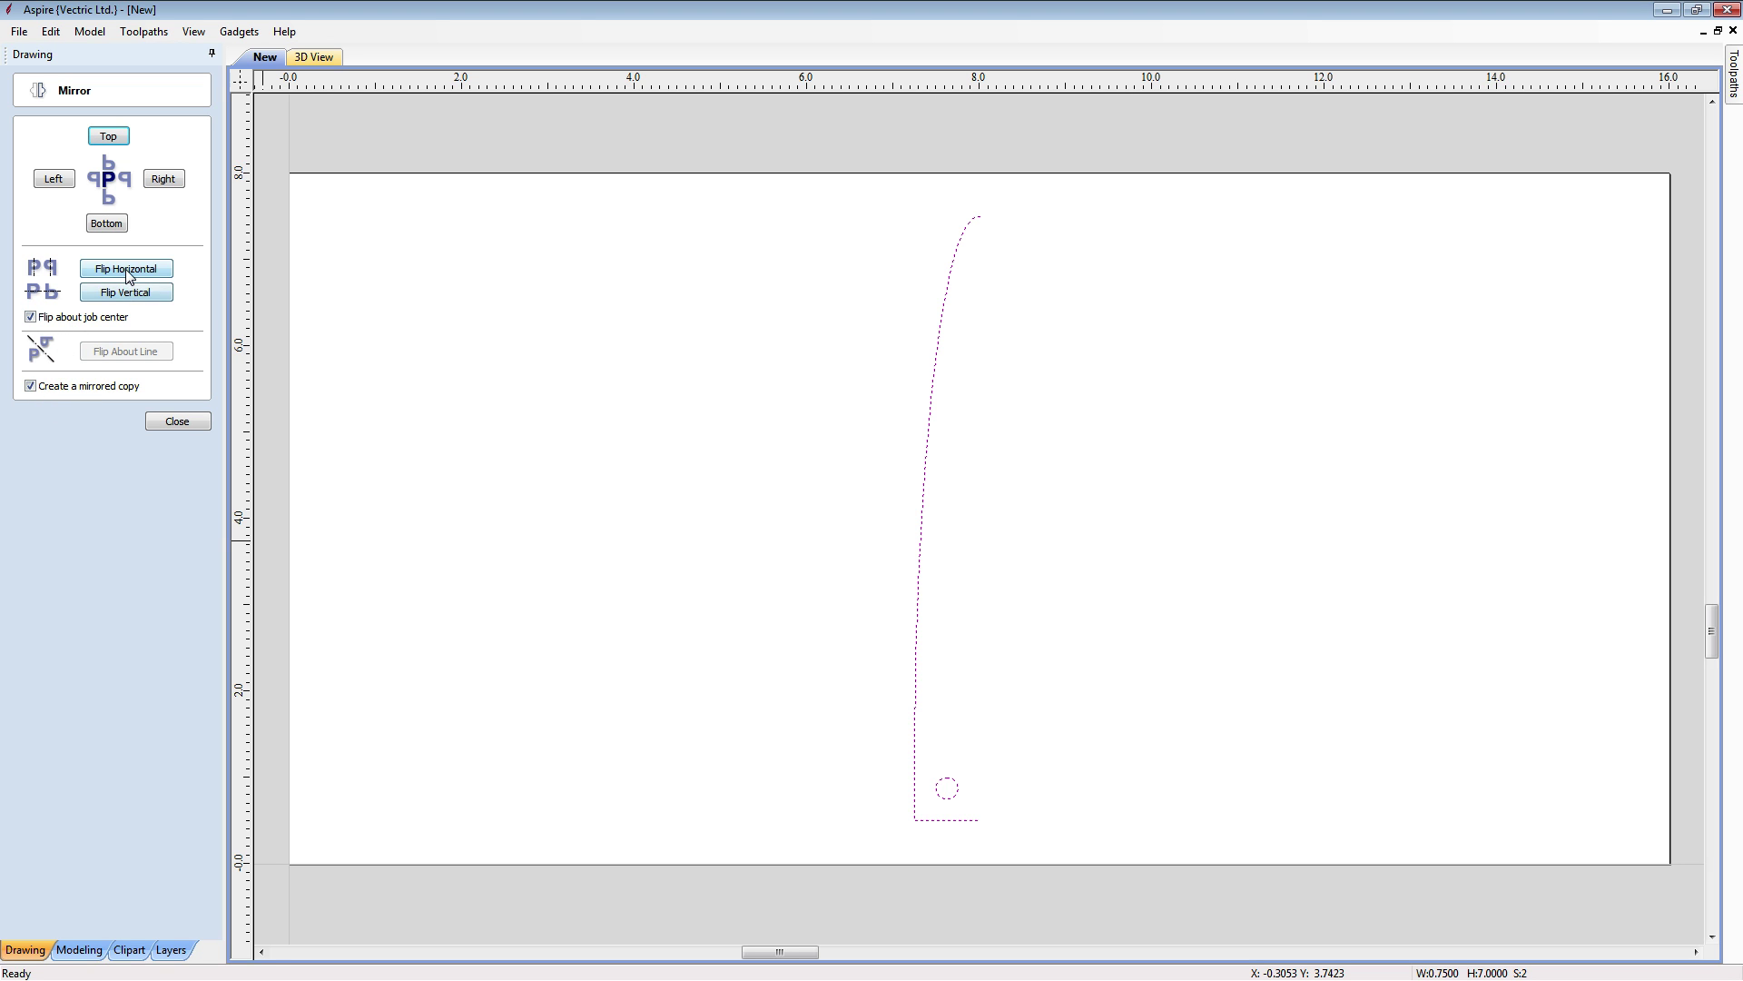
click(178, 422)
click(623, 692)
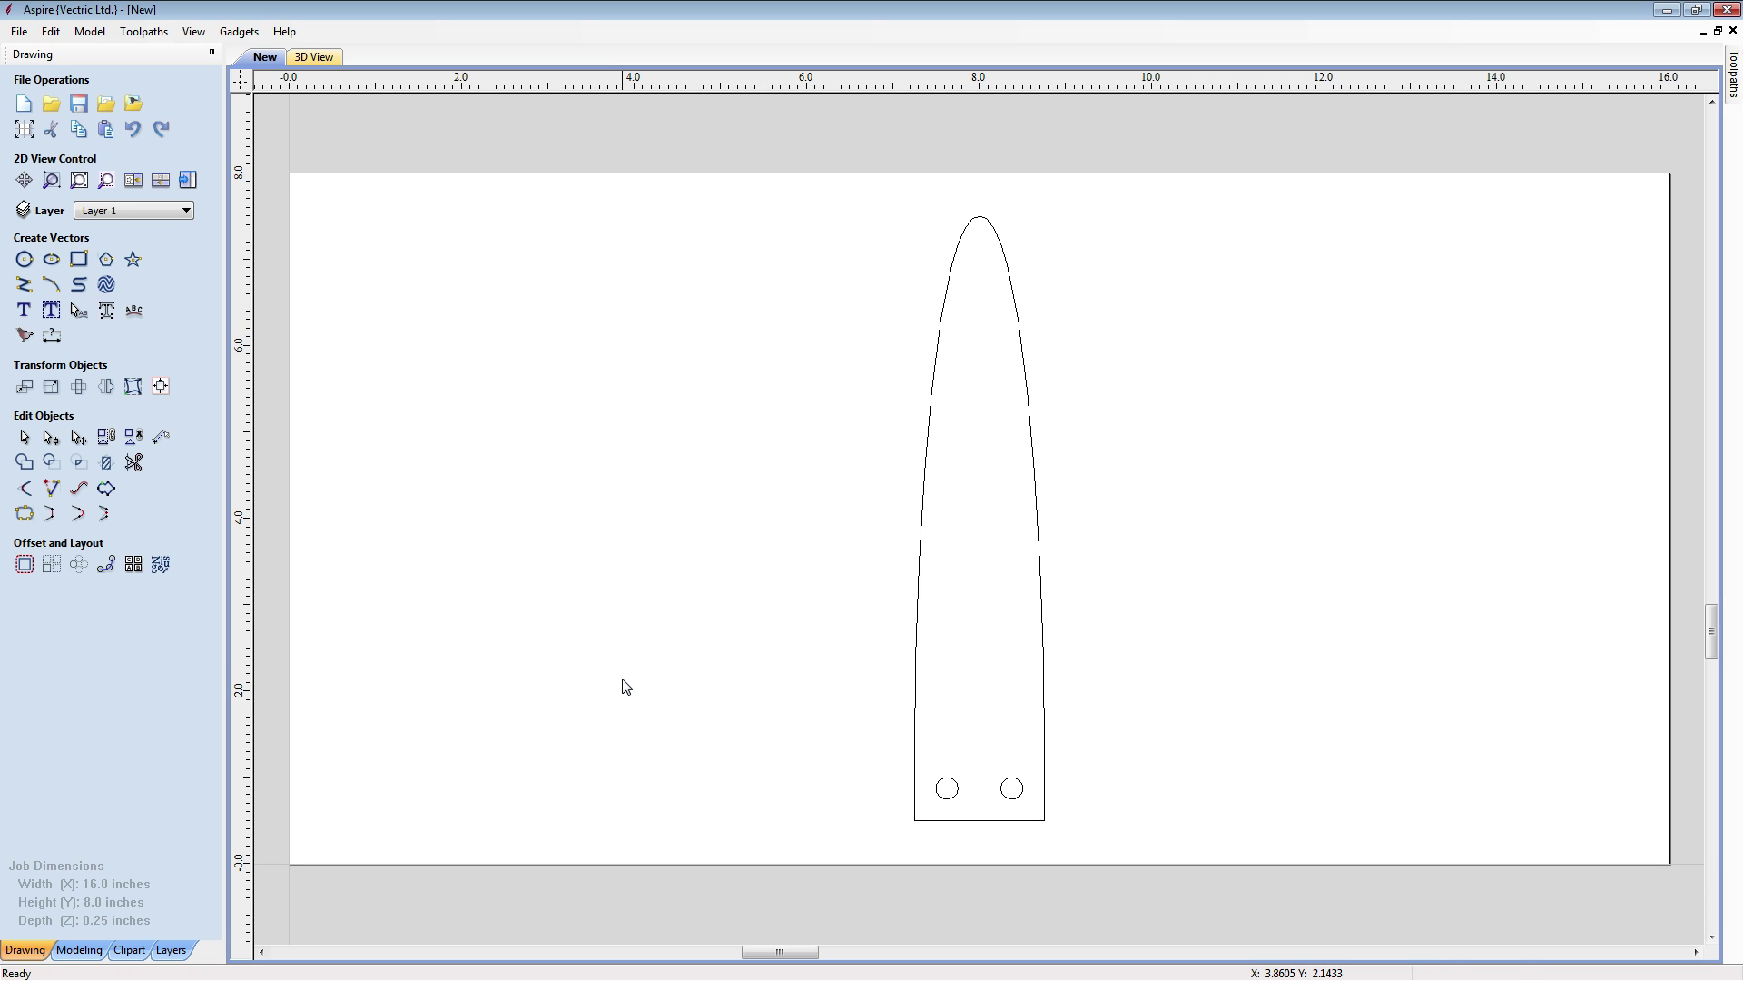
Join the two open profile halves into one closed outline with a 0.005-inch tolerance
key(ctrl+a)
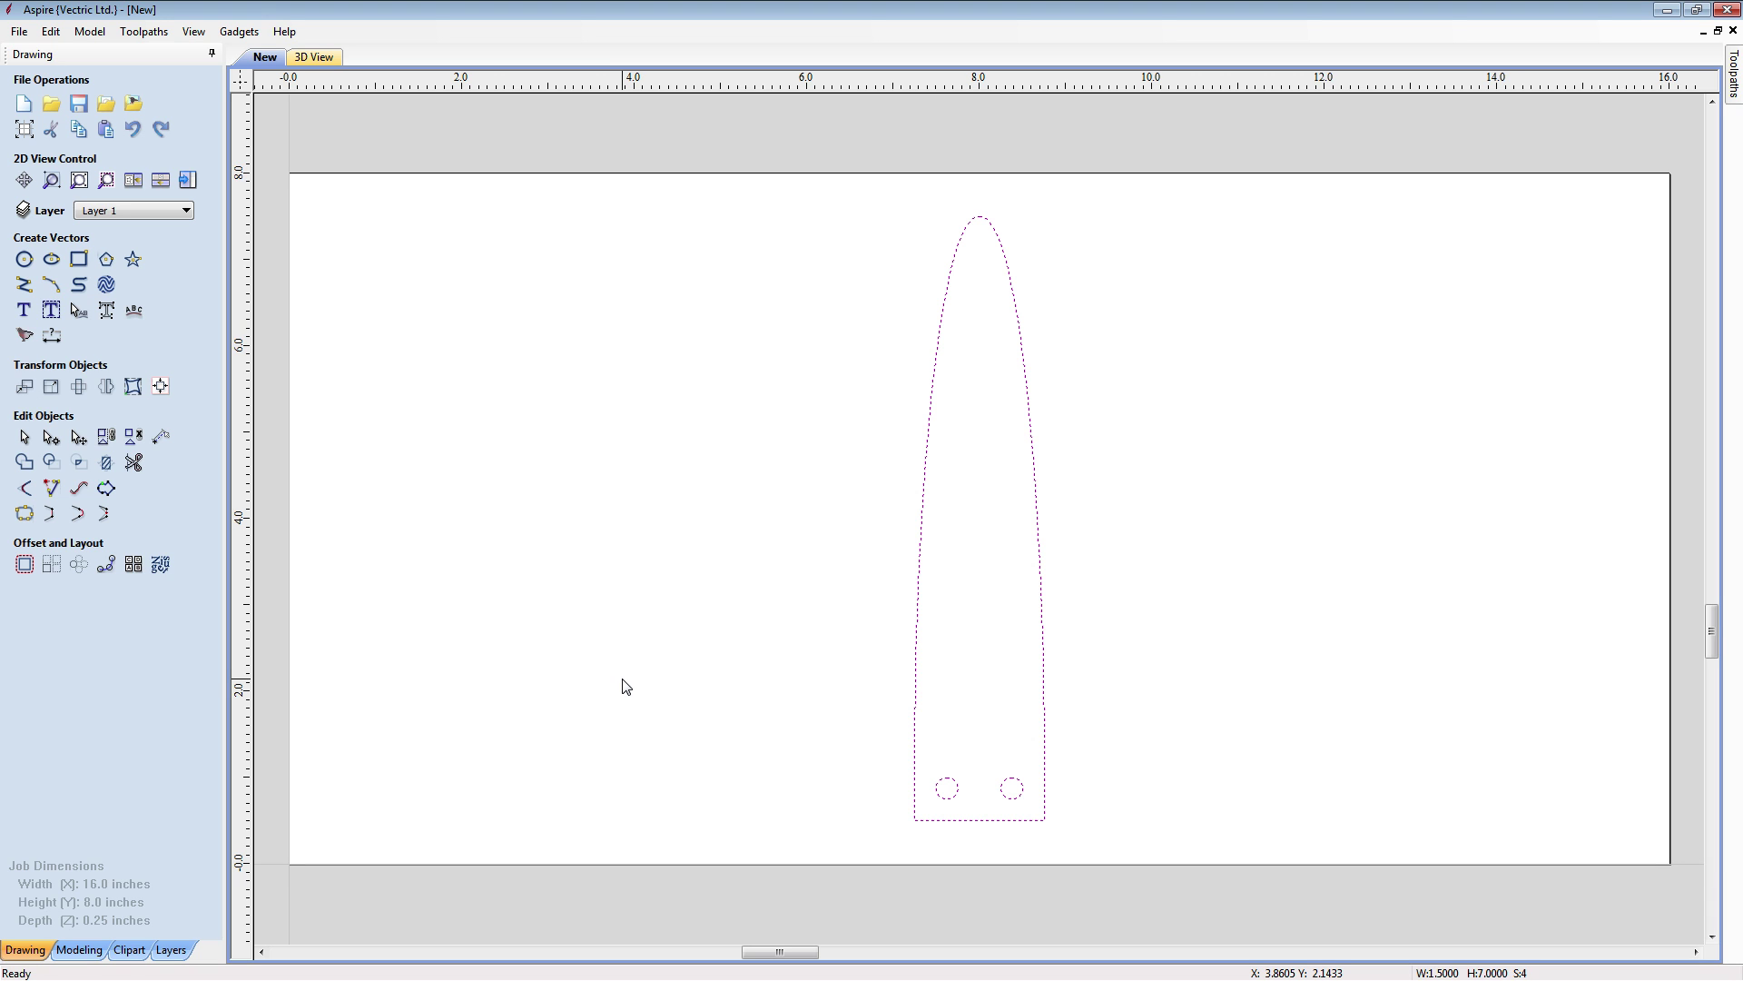
key(j)
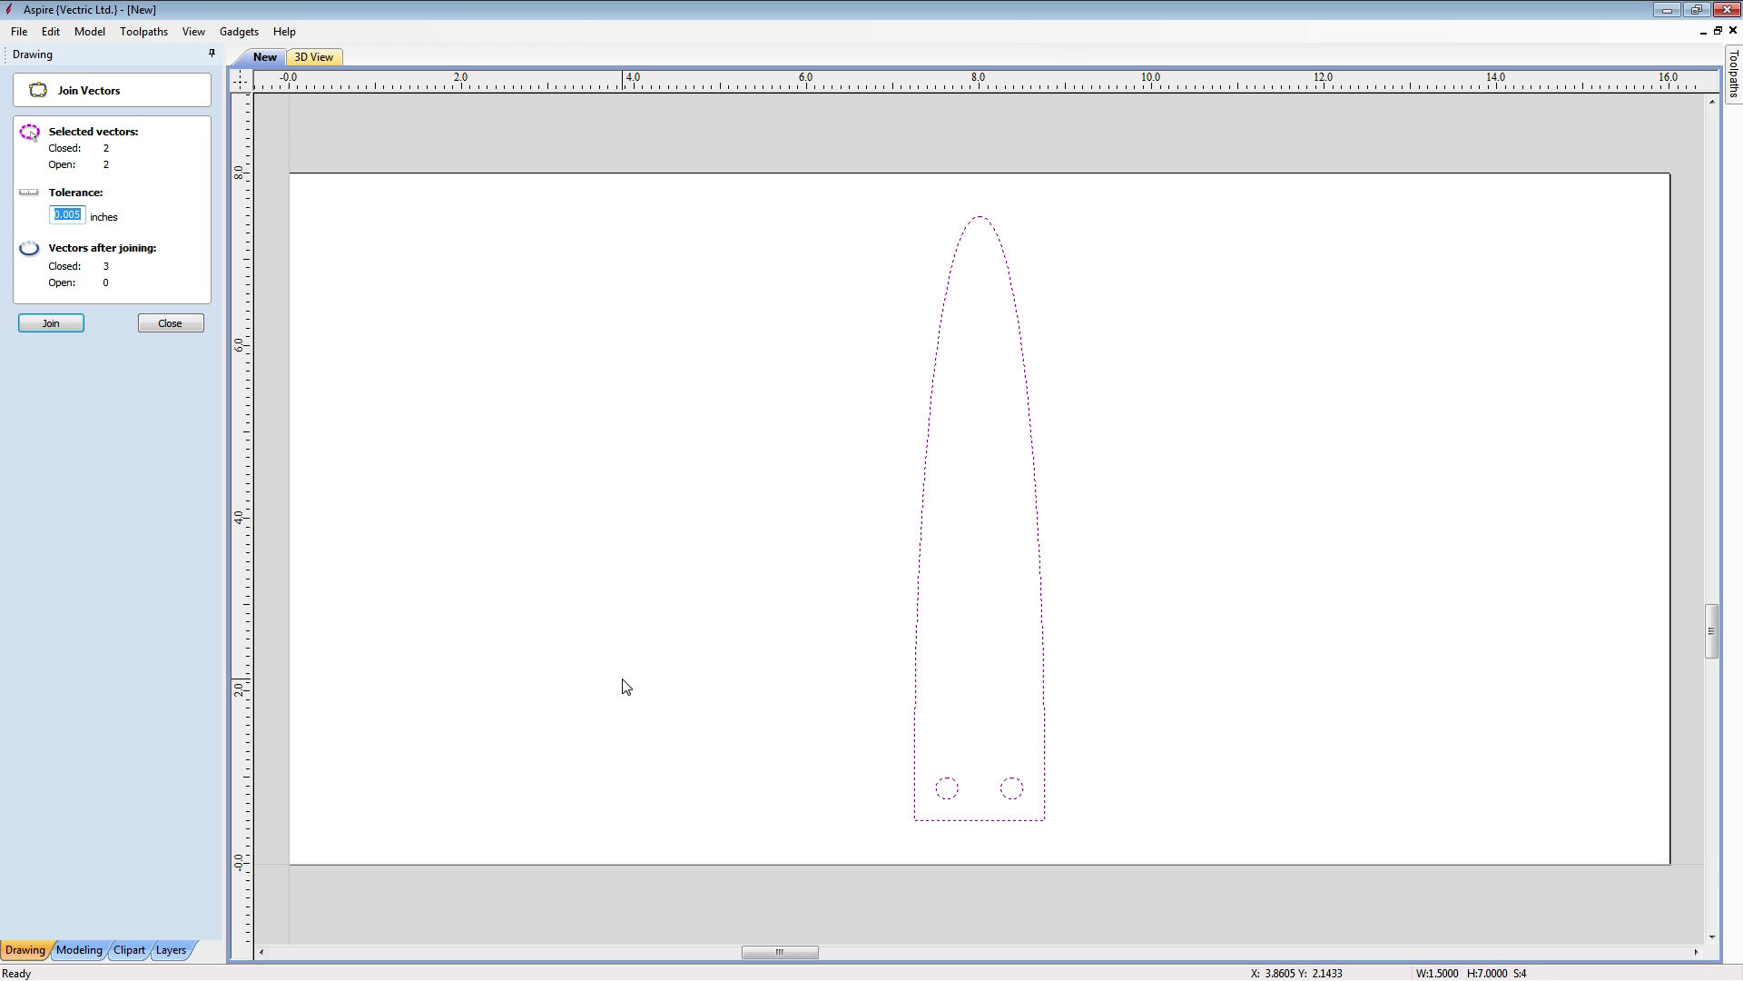
click(62, 323)
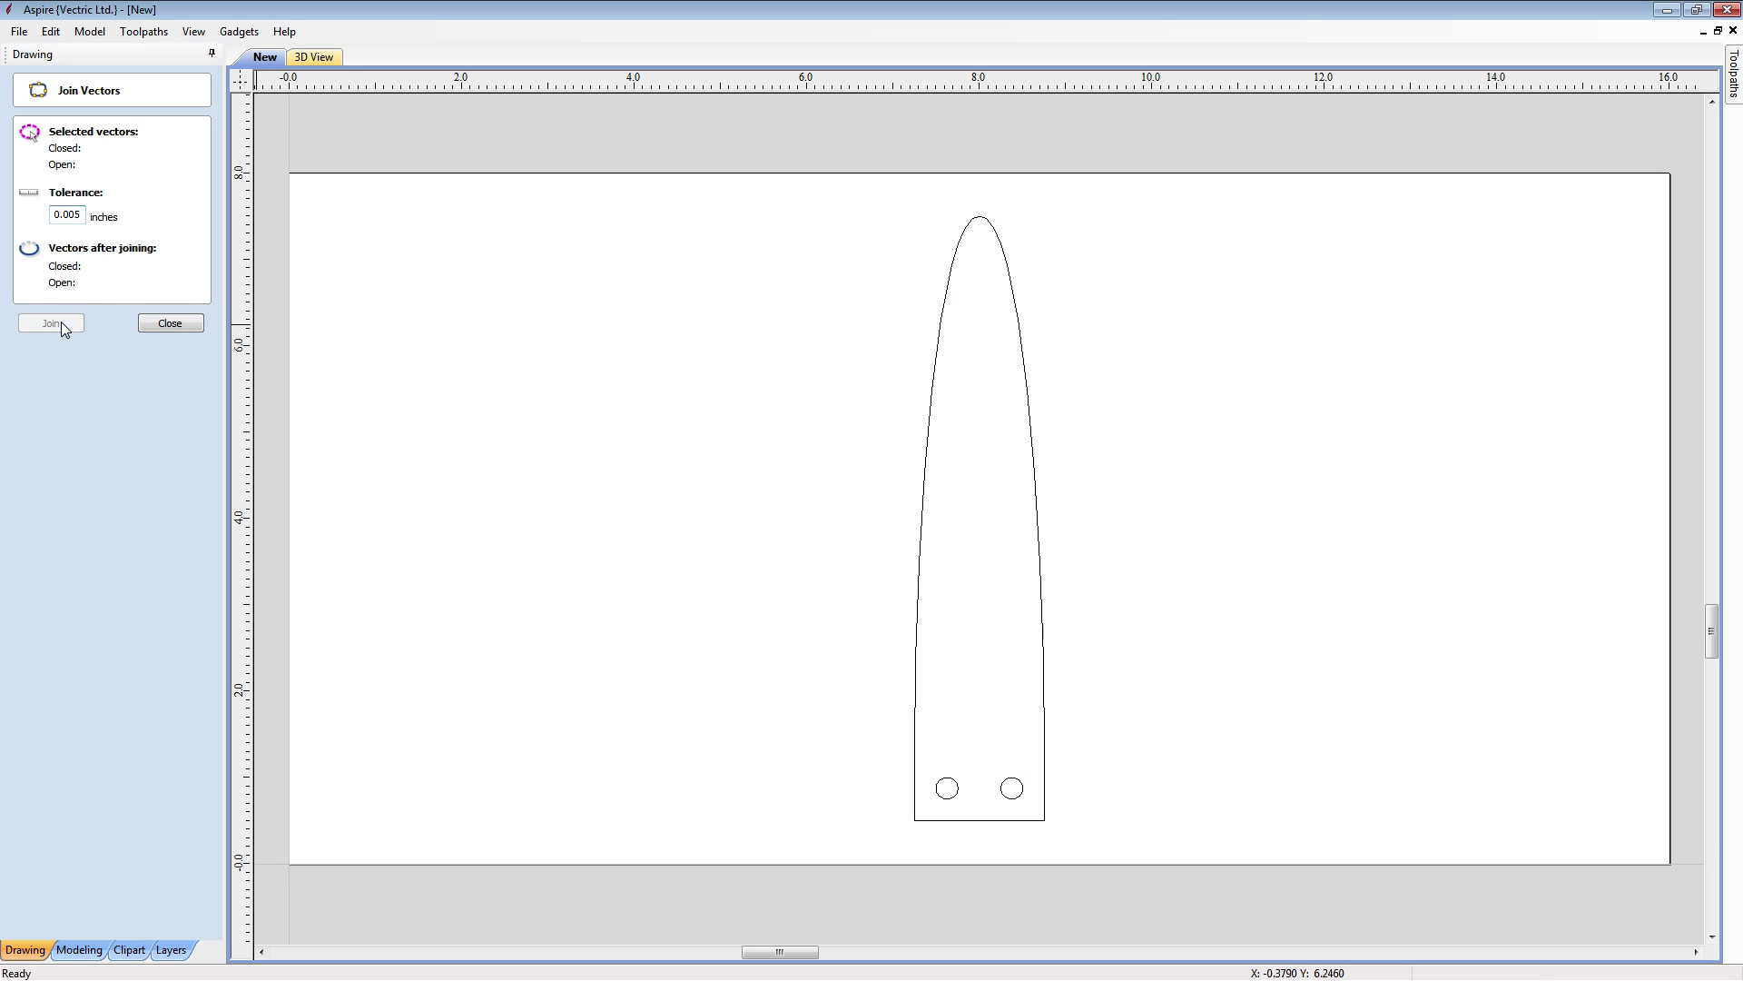
click(172, 325)
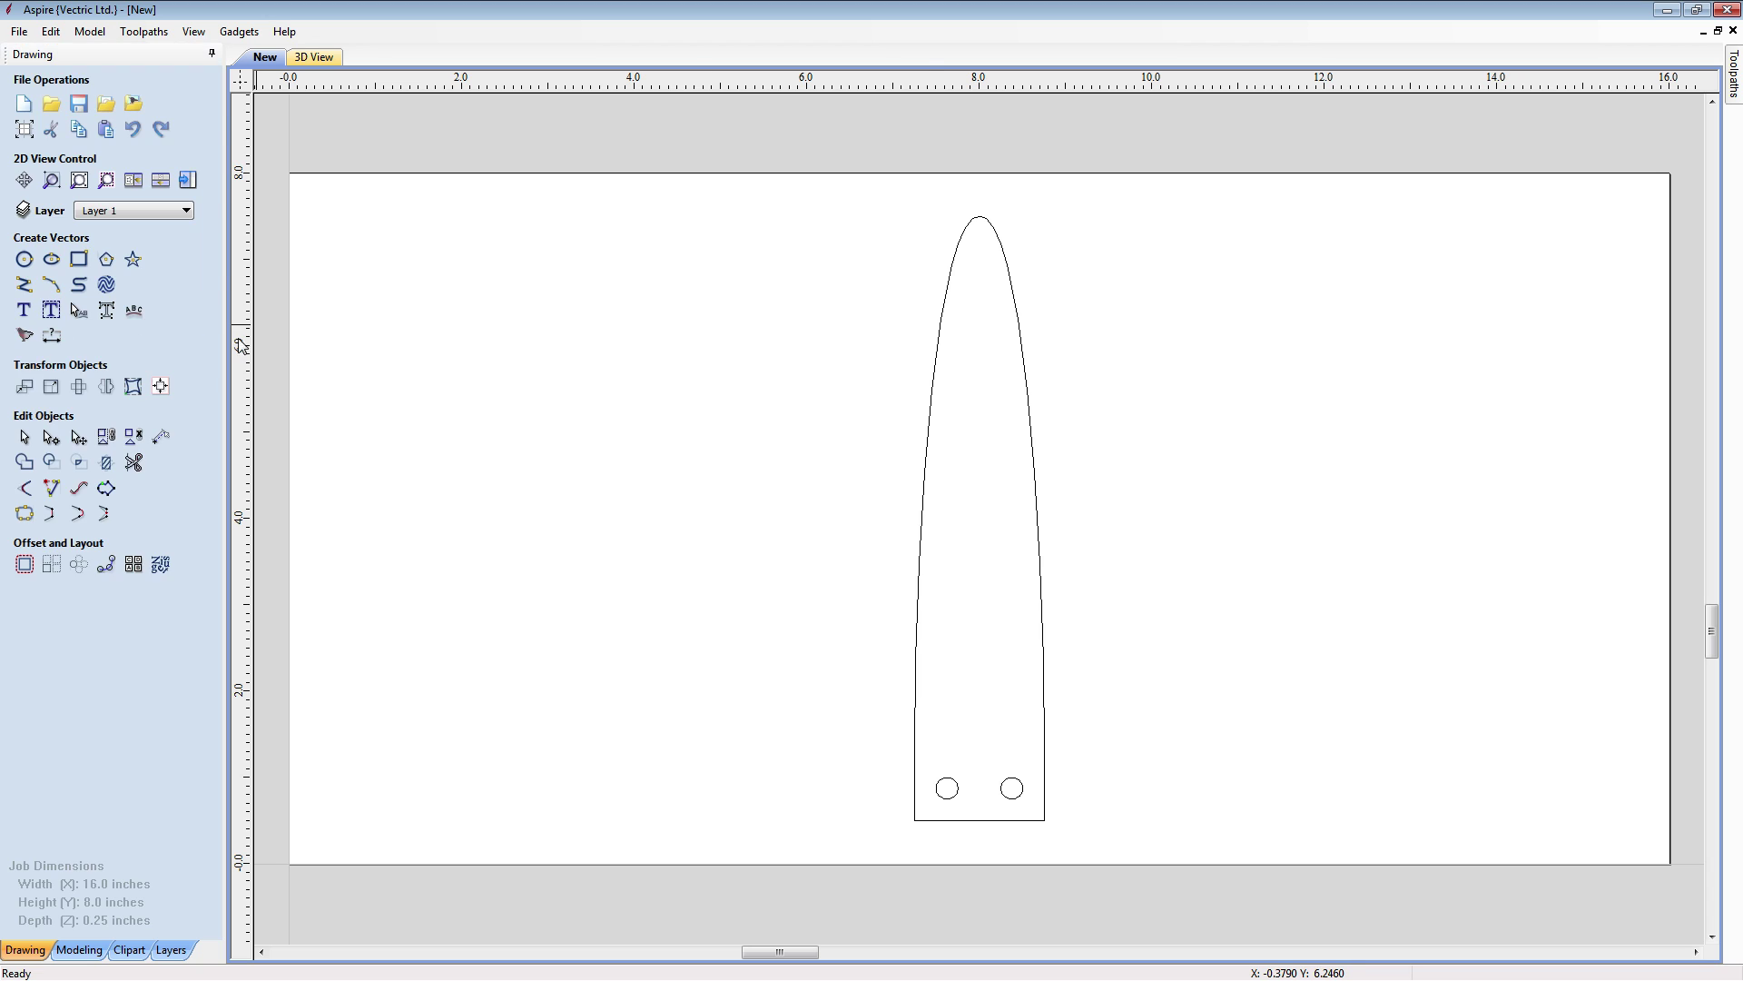
Check the joined outline and the holes by selecting them individually
click(936, 364)
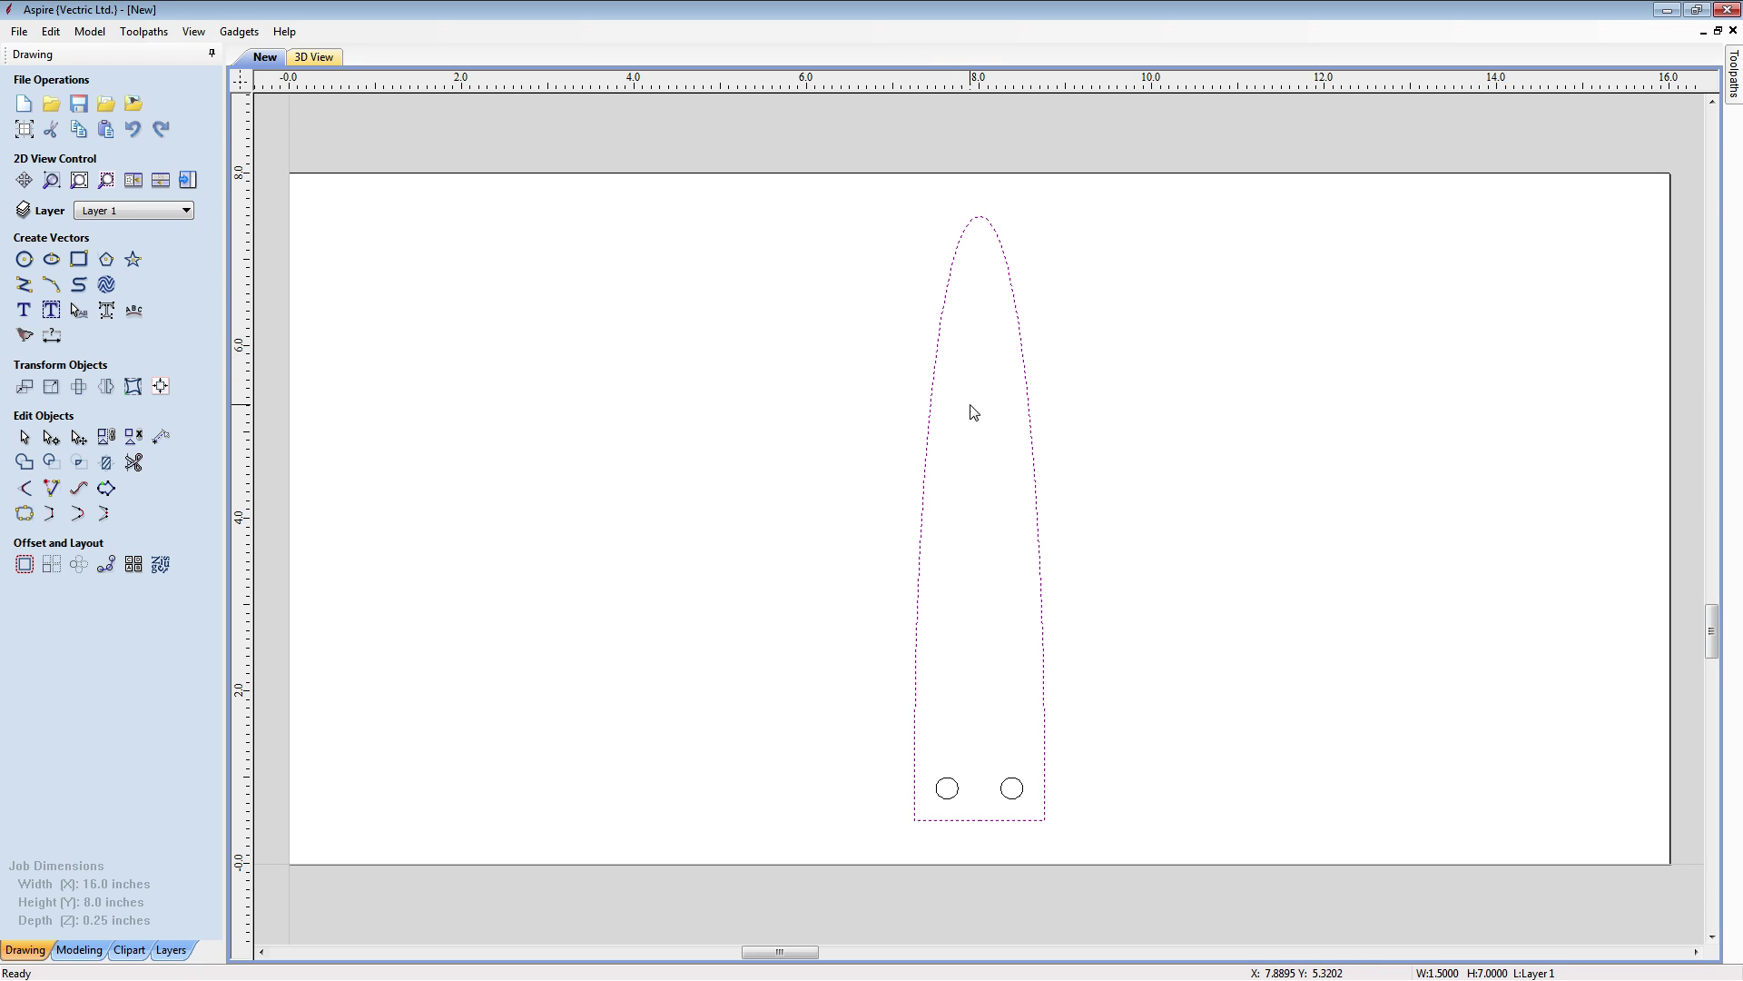
click(985, 820)
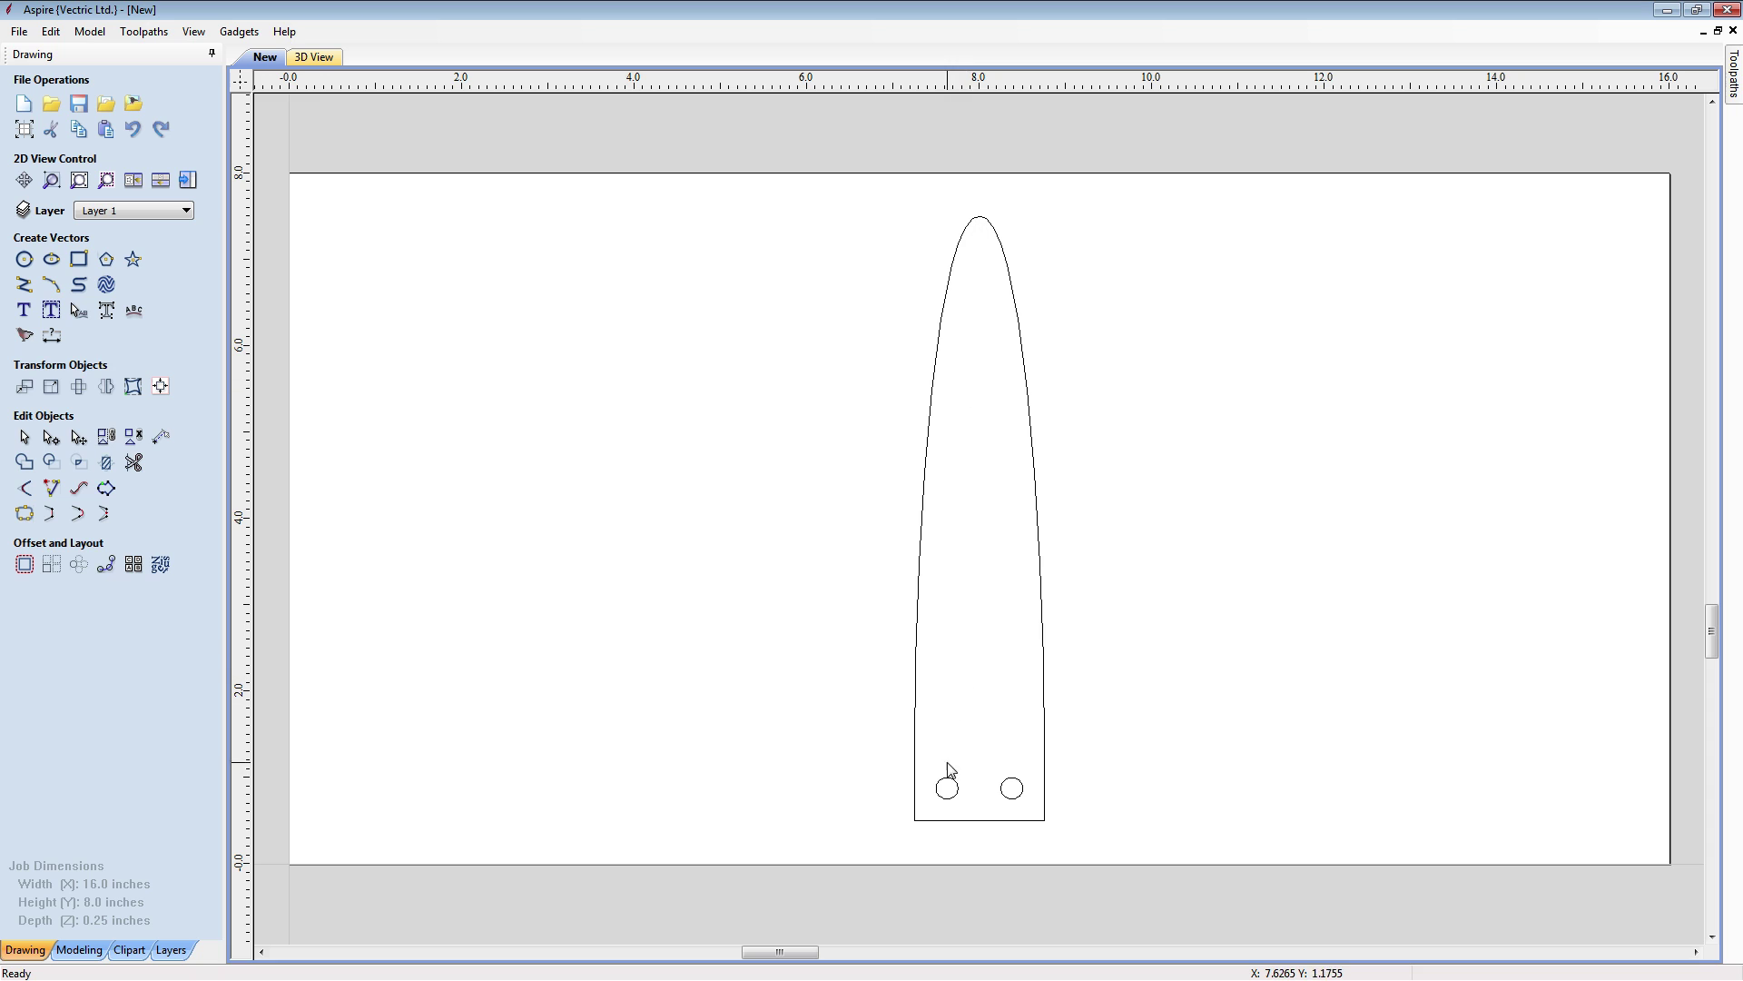
click(1015, 787)
click(1044, 712)
click(1122, 782)
Move the outline and both circles so their lower-left corner sits at absolute X 0.5, Y 0.5 inches
drag(1078, 843, 865, 720)
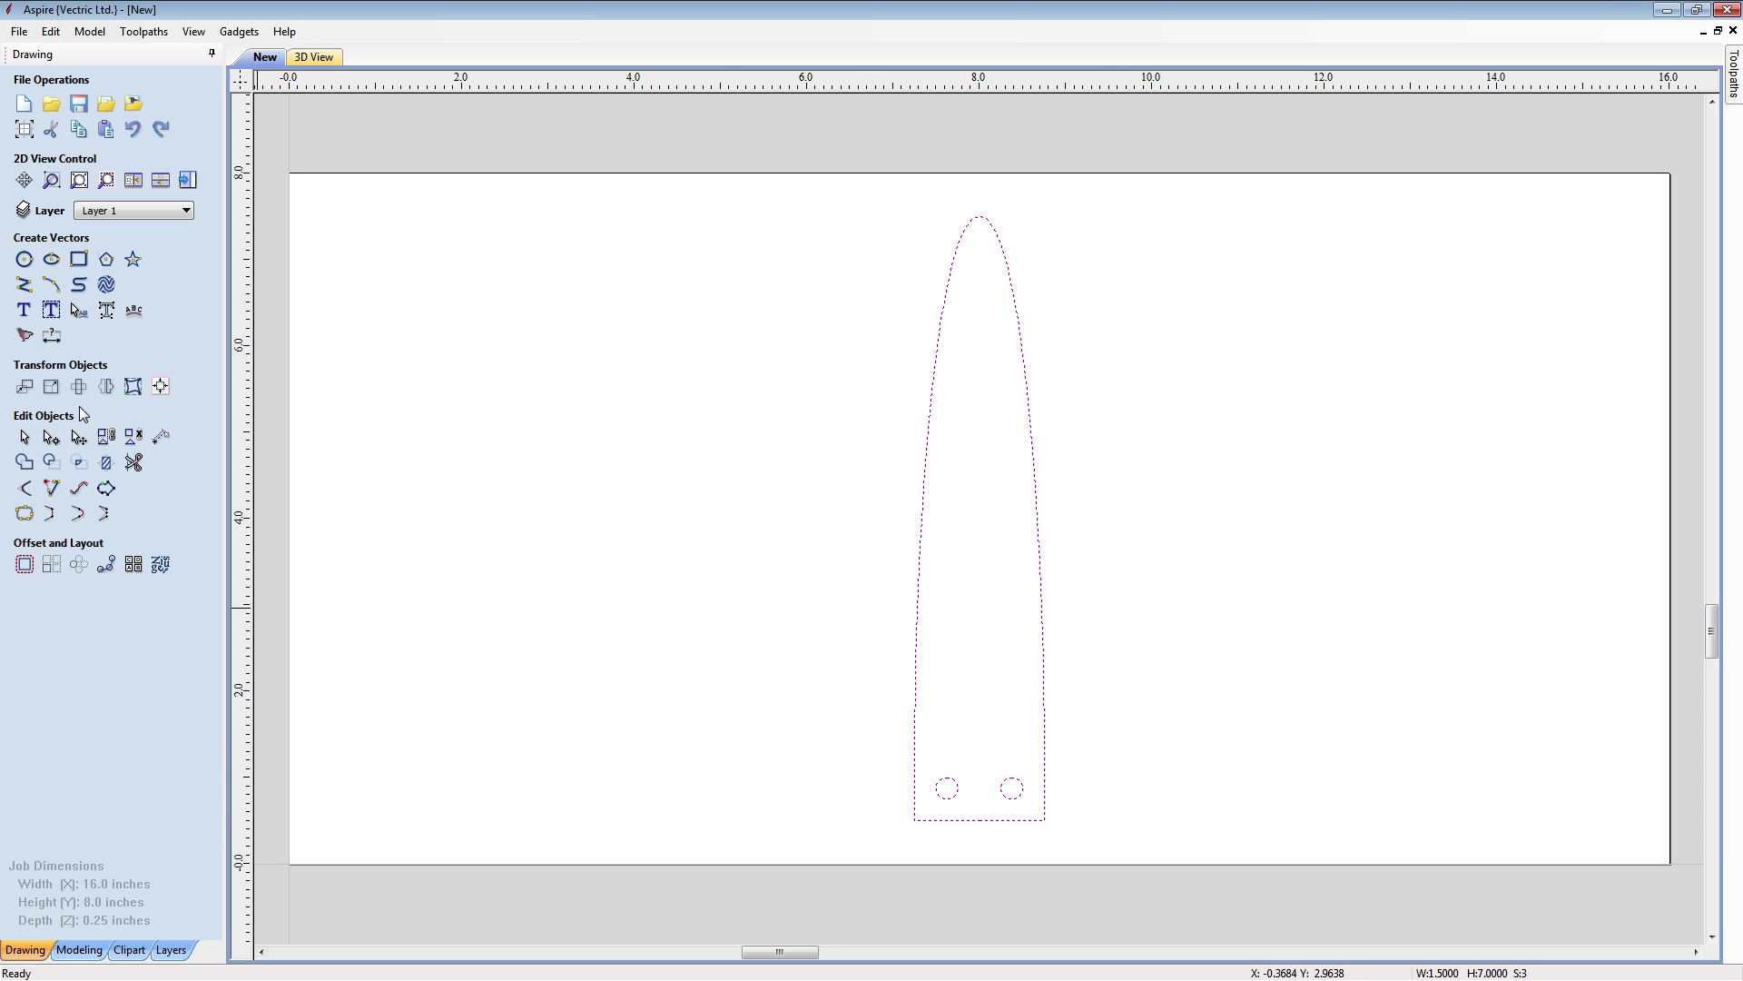
click(25, 386)
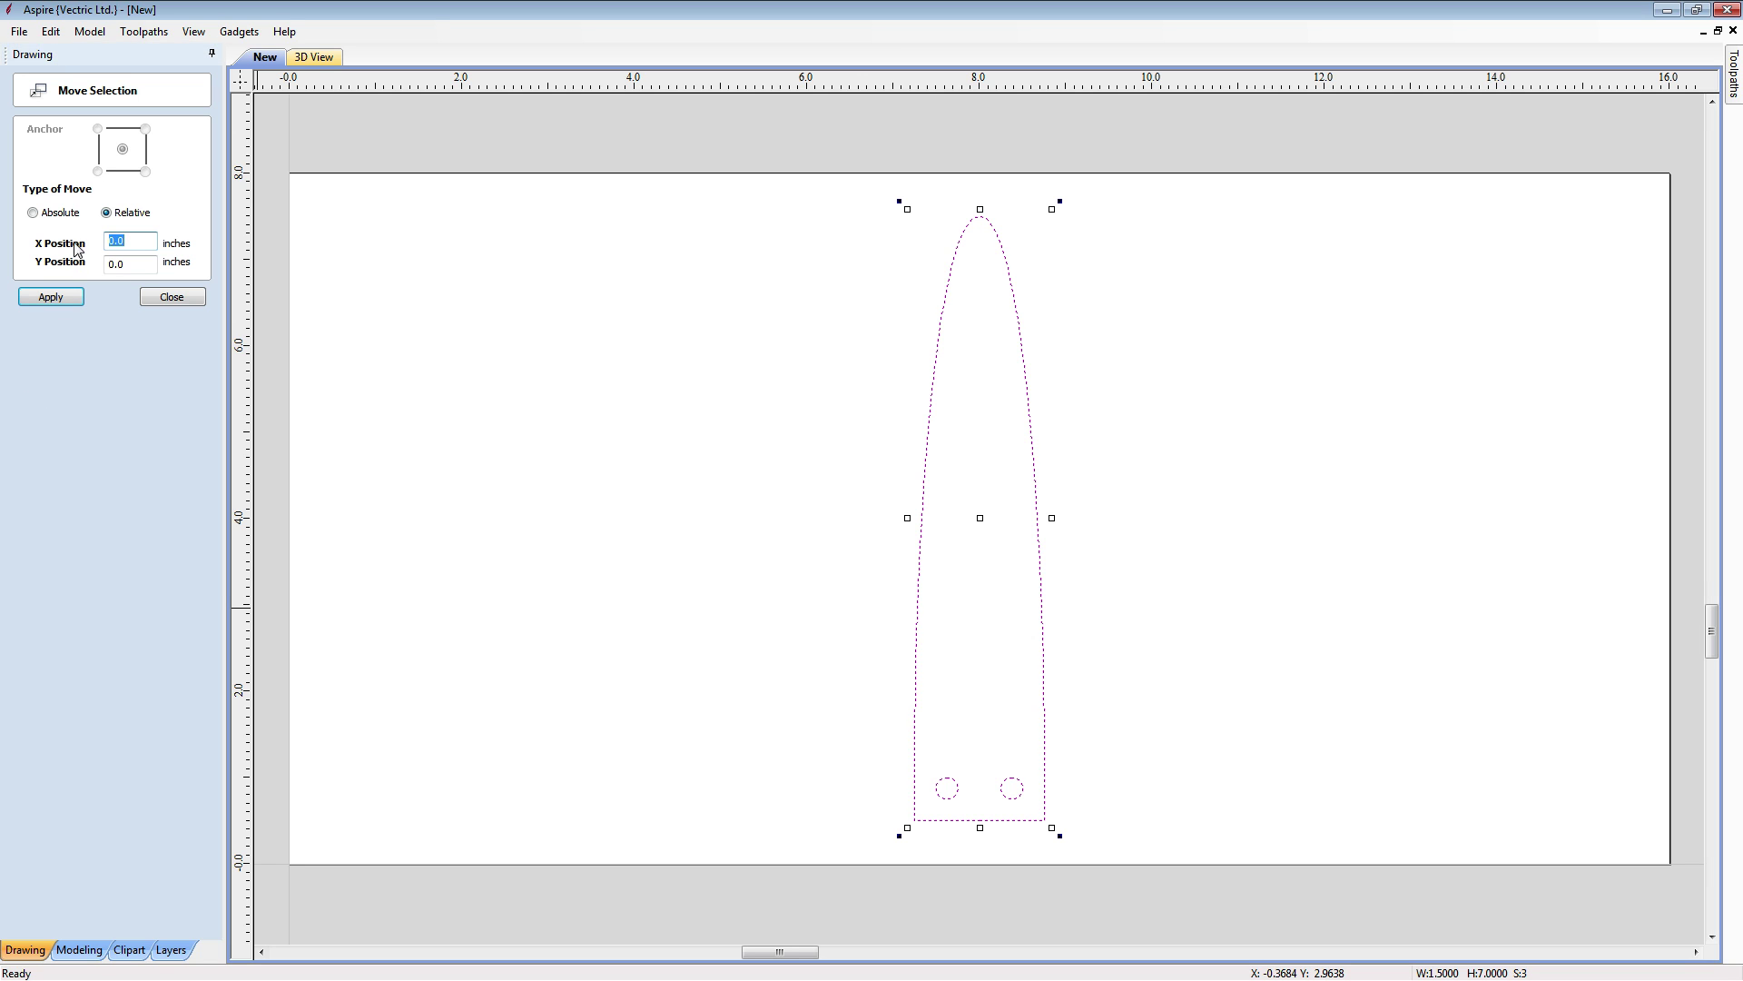
click(33, 212)
click(97, 172)
drag(138, 242, 104, 243)
click(51, 297)
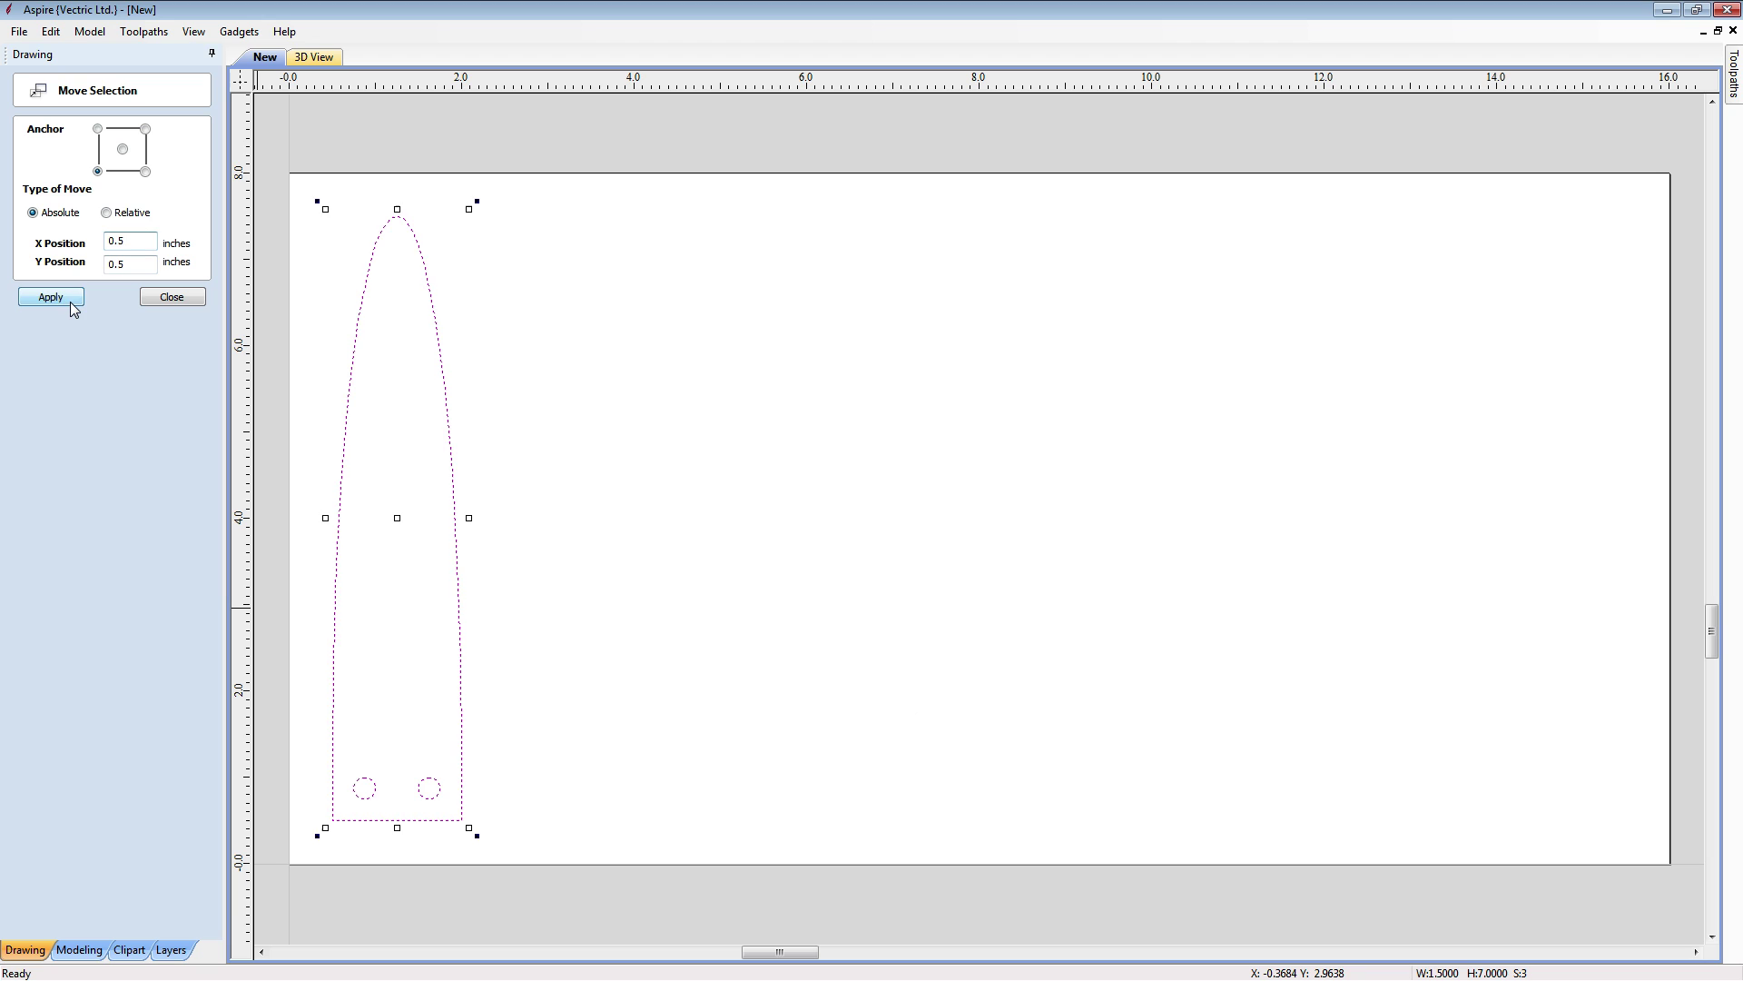
click(173, 298)
click(585, 351)
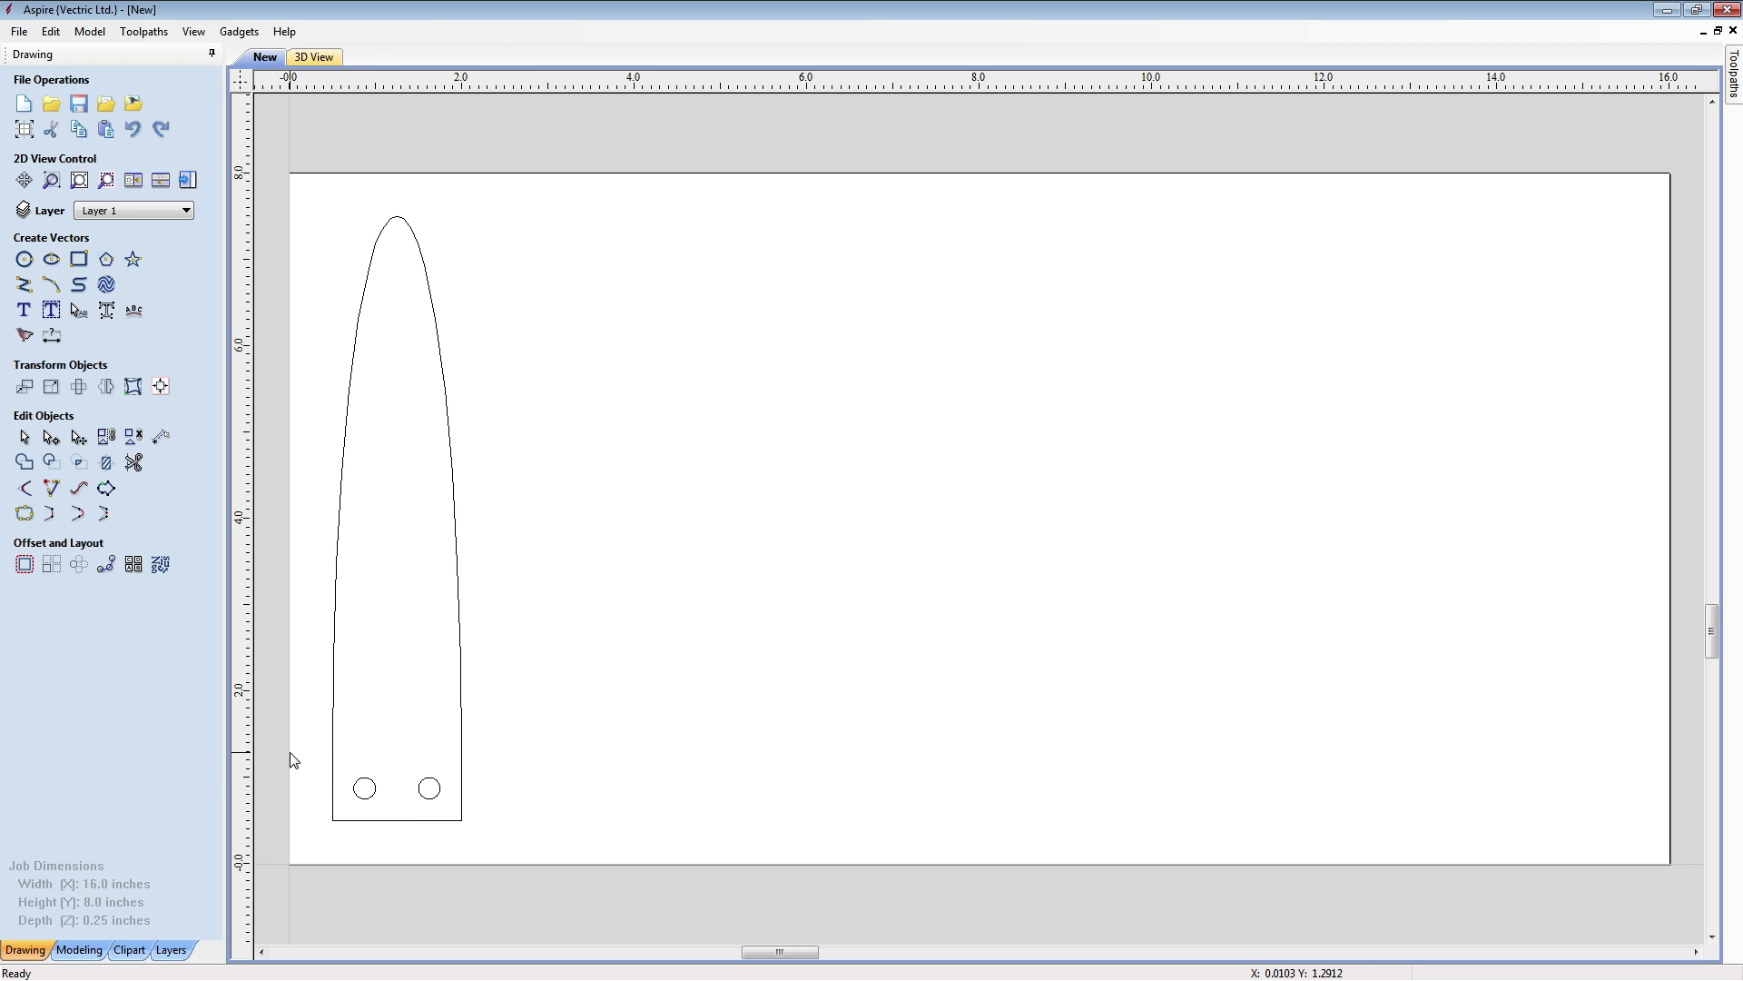
Move the two circles to a new layer named Layer 2 and check the layer list
drag(302, 752, 482, 824)
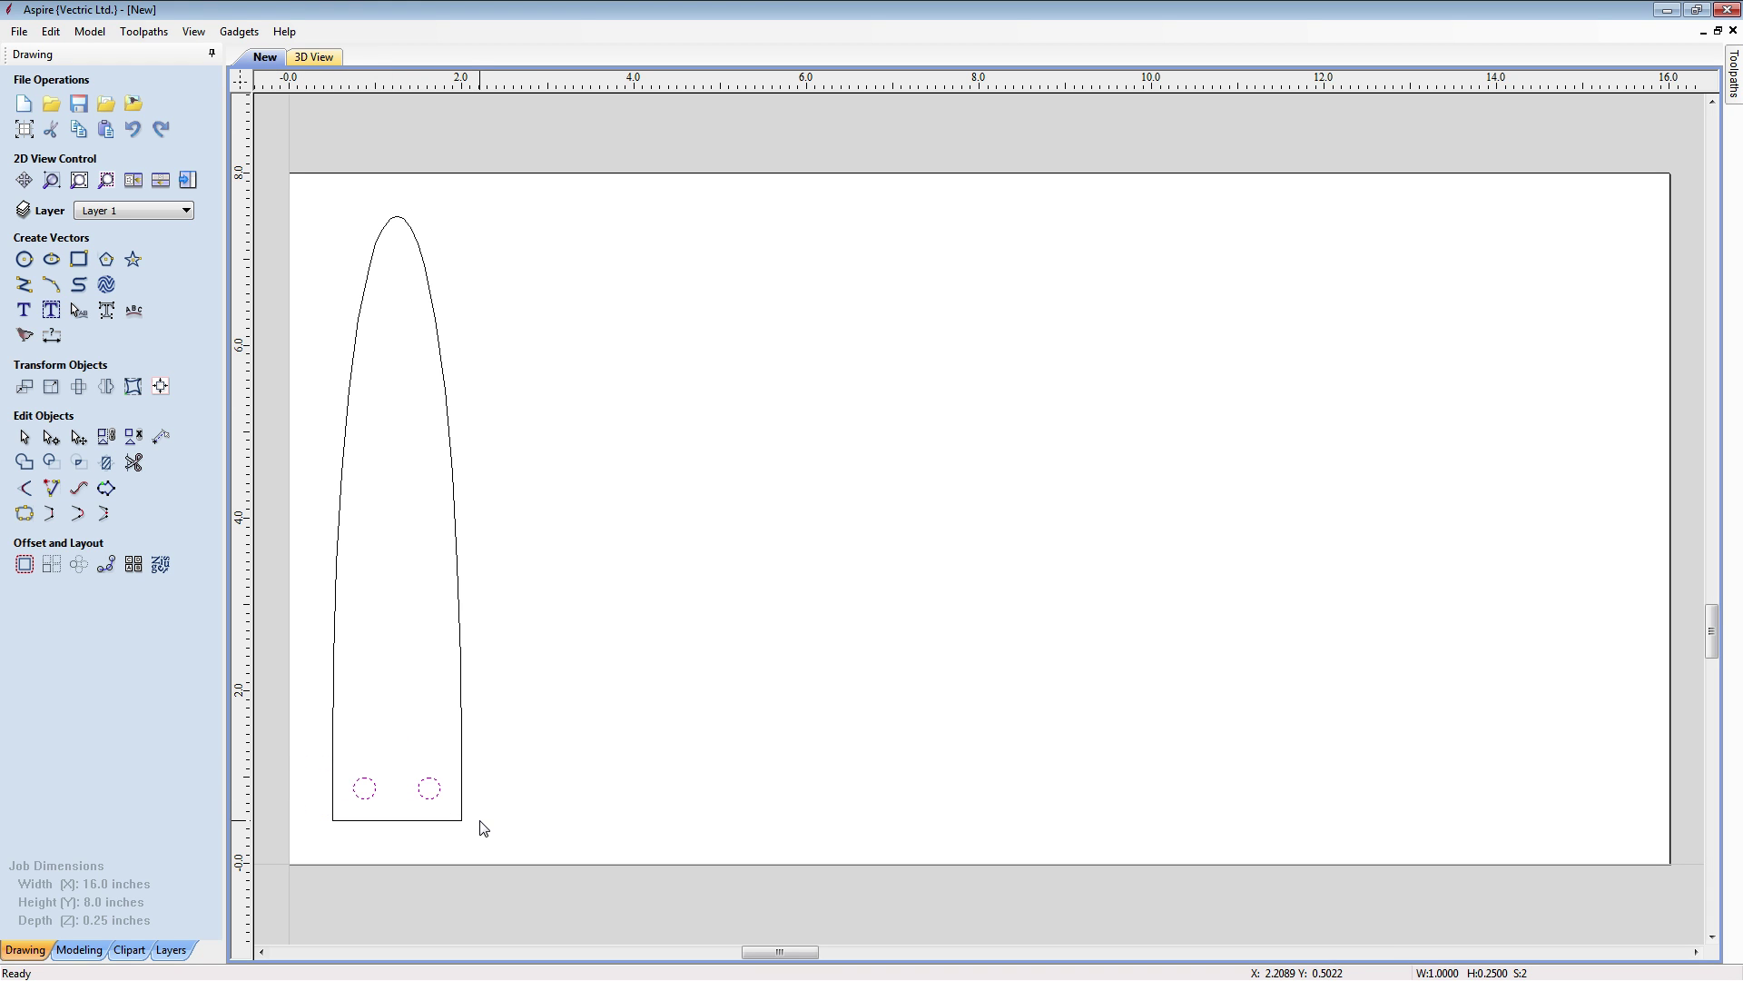
right_click(375, 793)
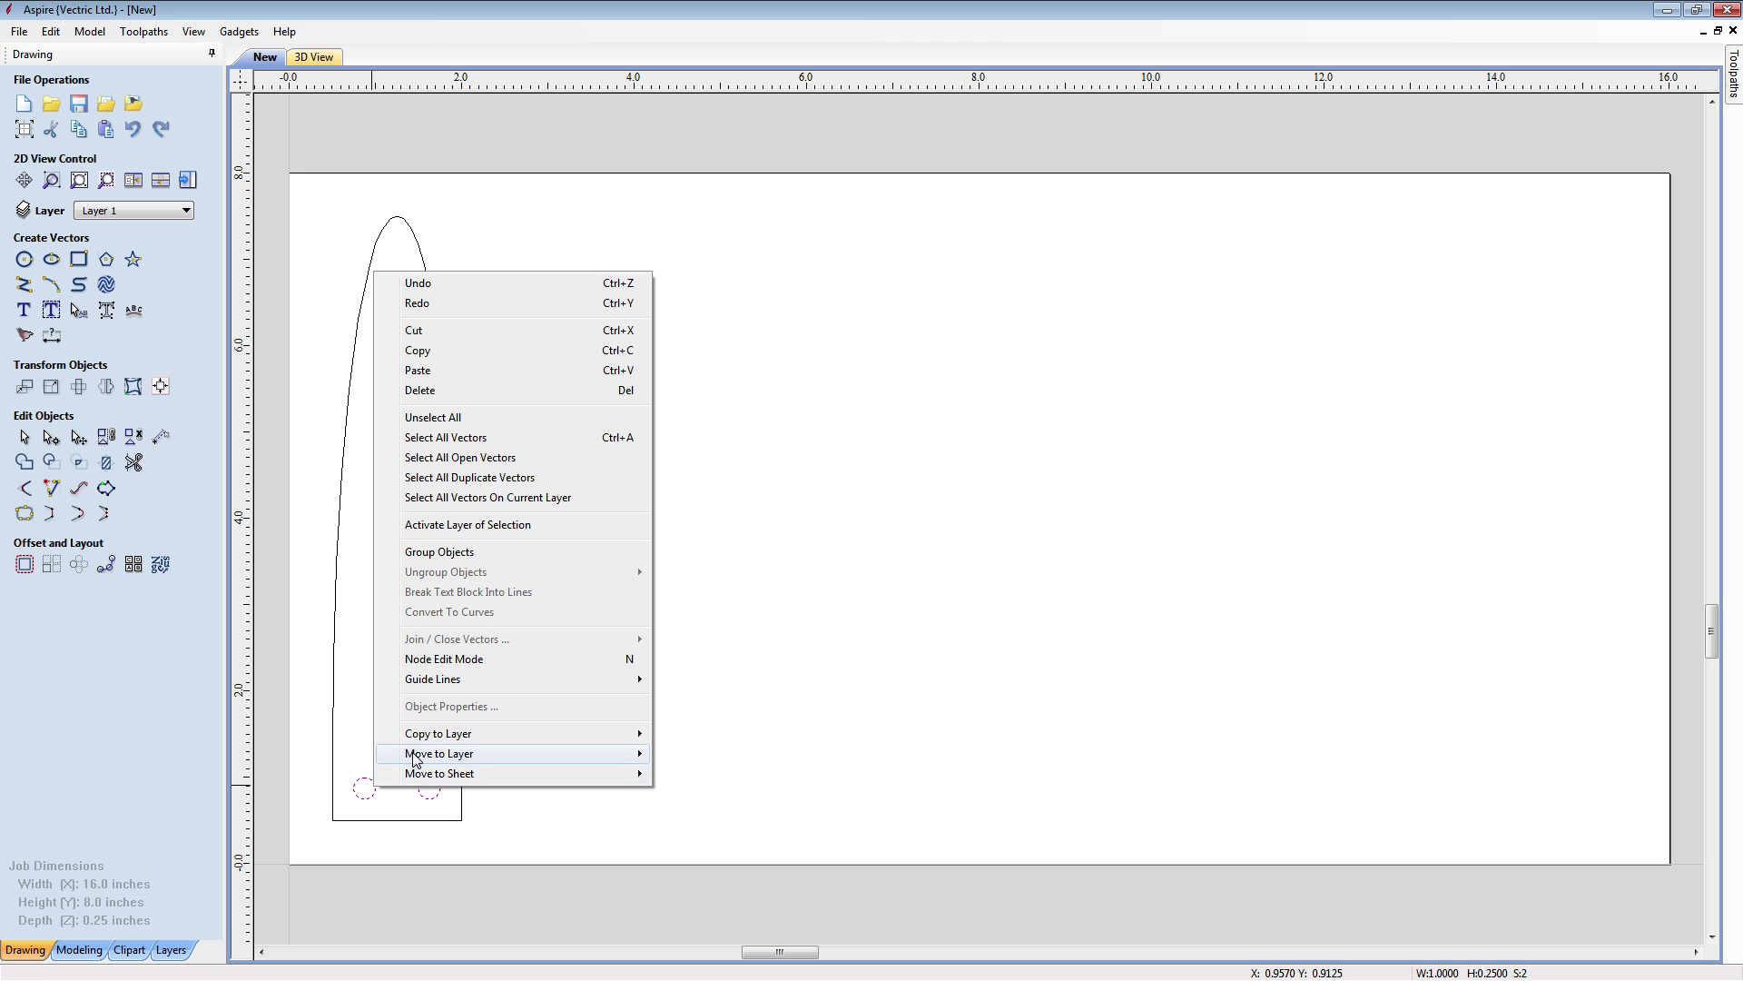
mouse_move(574, 755)
click(702, 783)
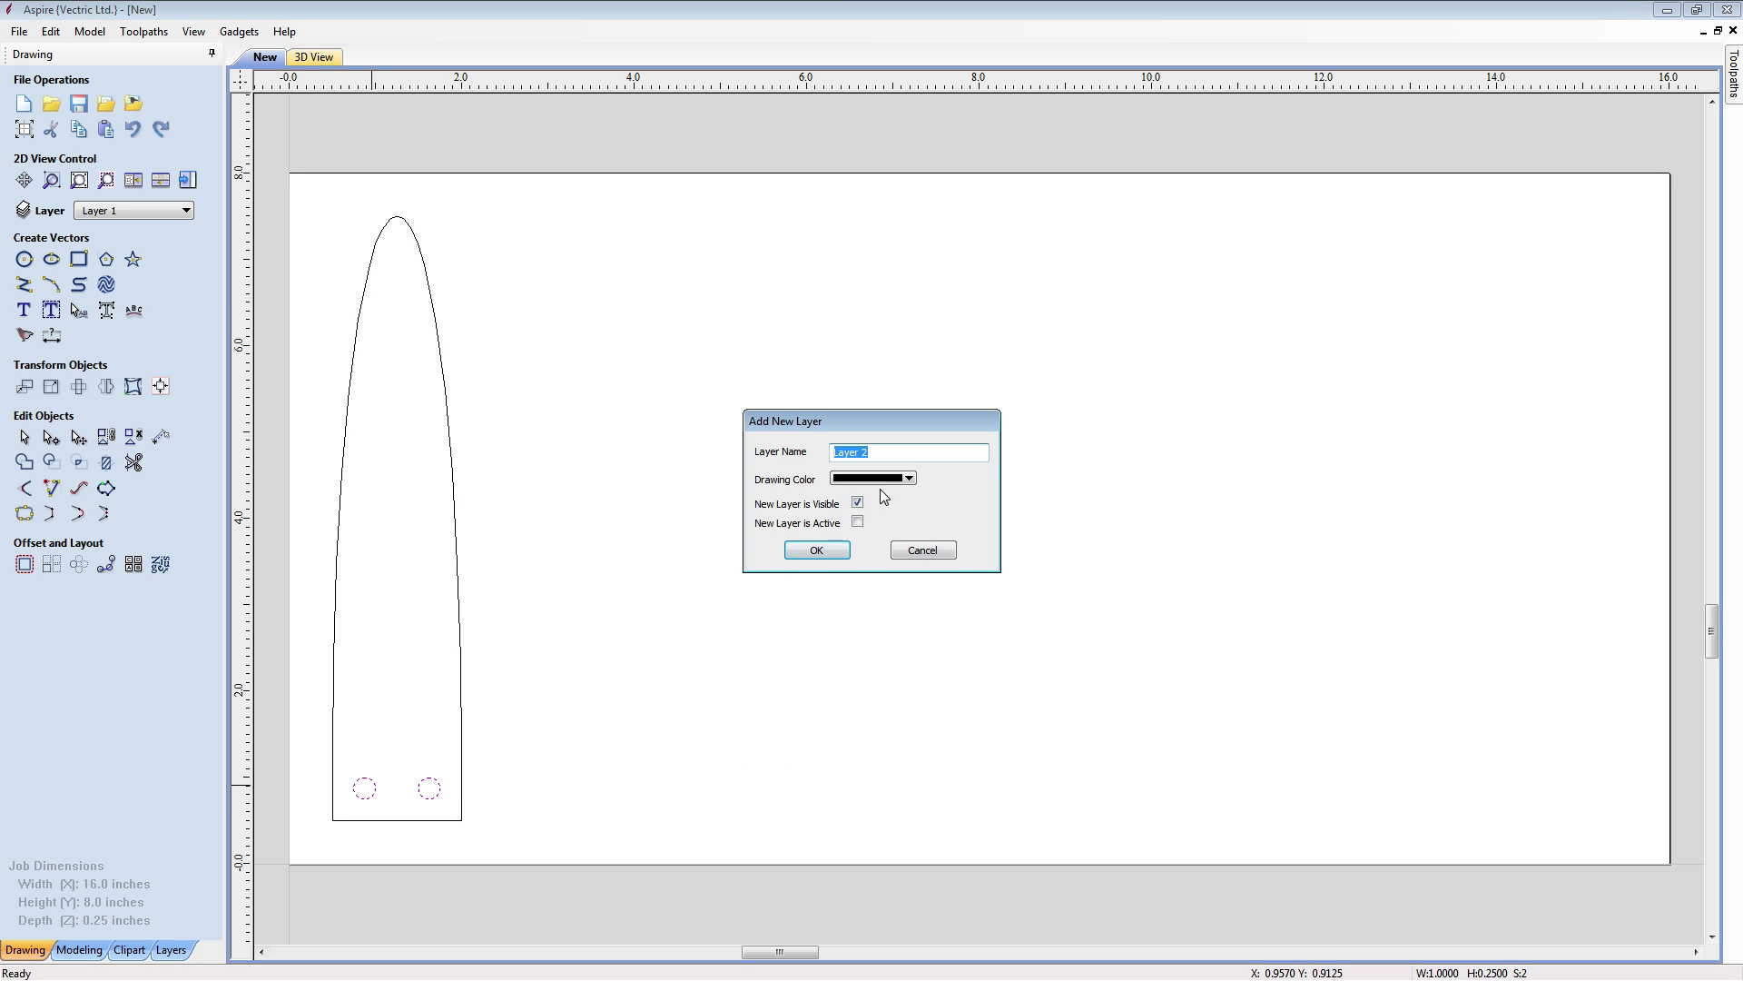
click(847, 550)
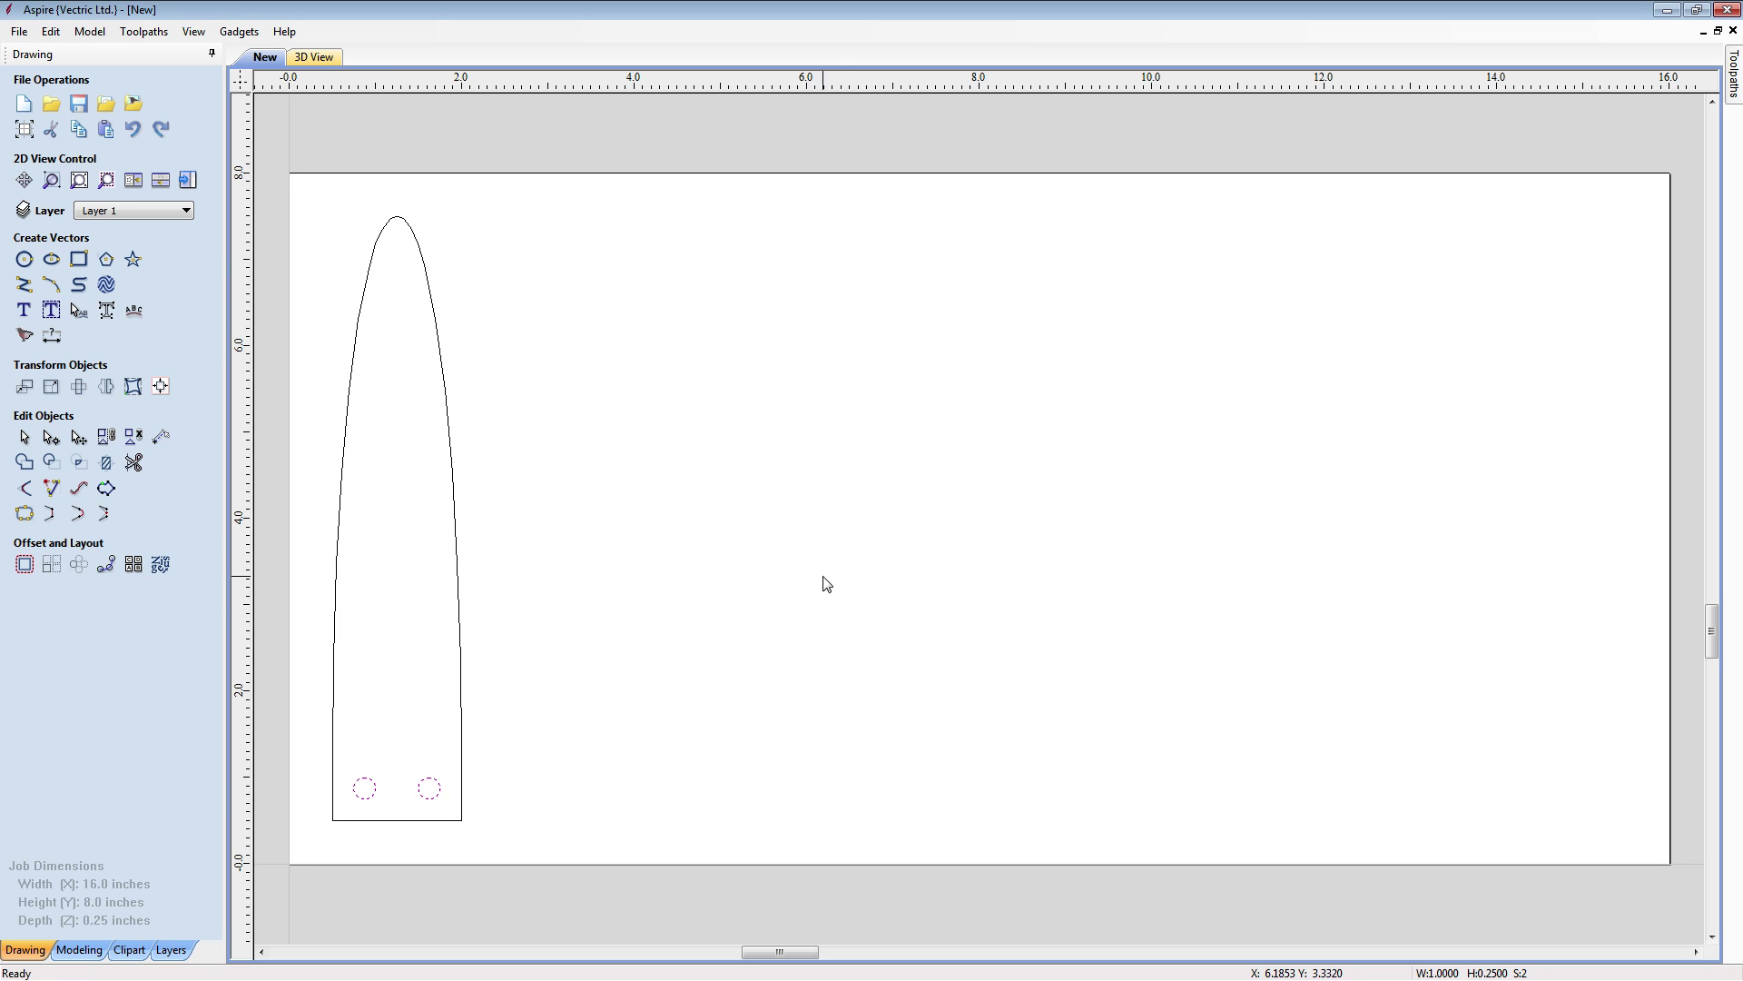
click(181, 213)
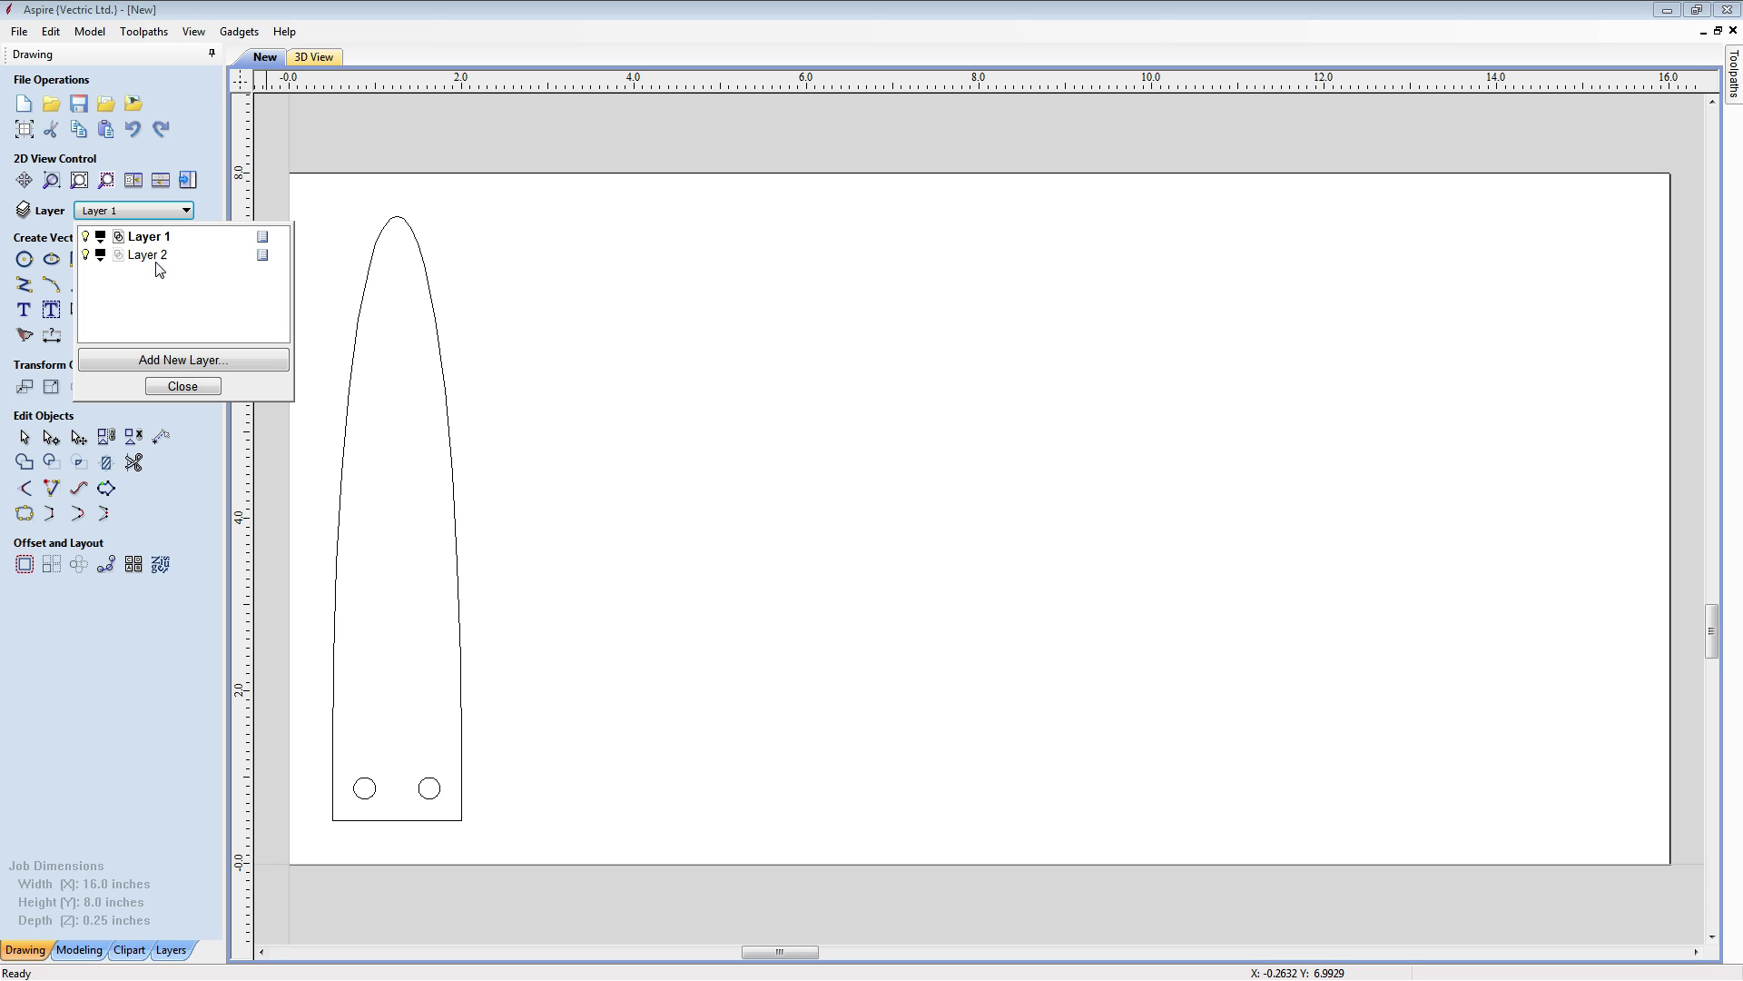
click(194, 391)
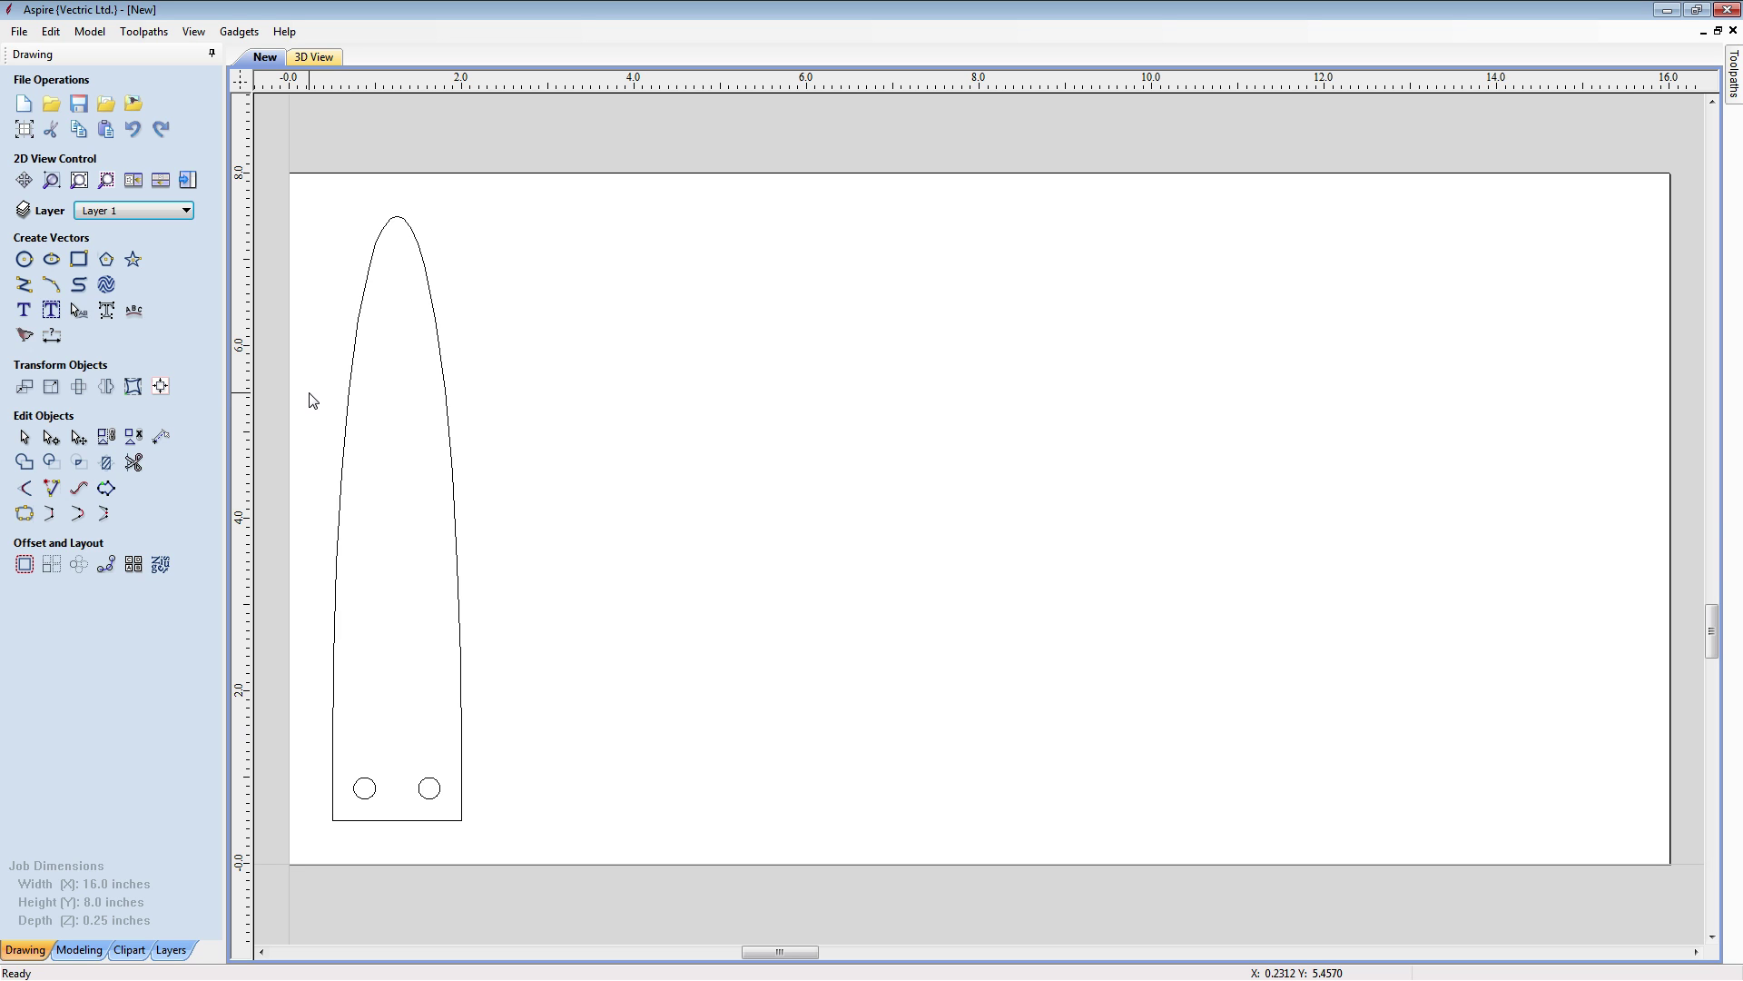
Switch to the toolpath layout and accept the material setup
click(188, 181)
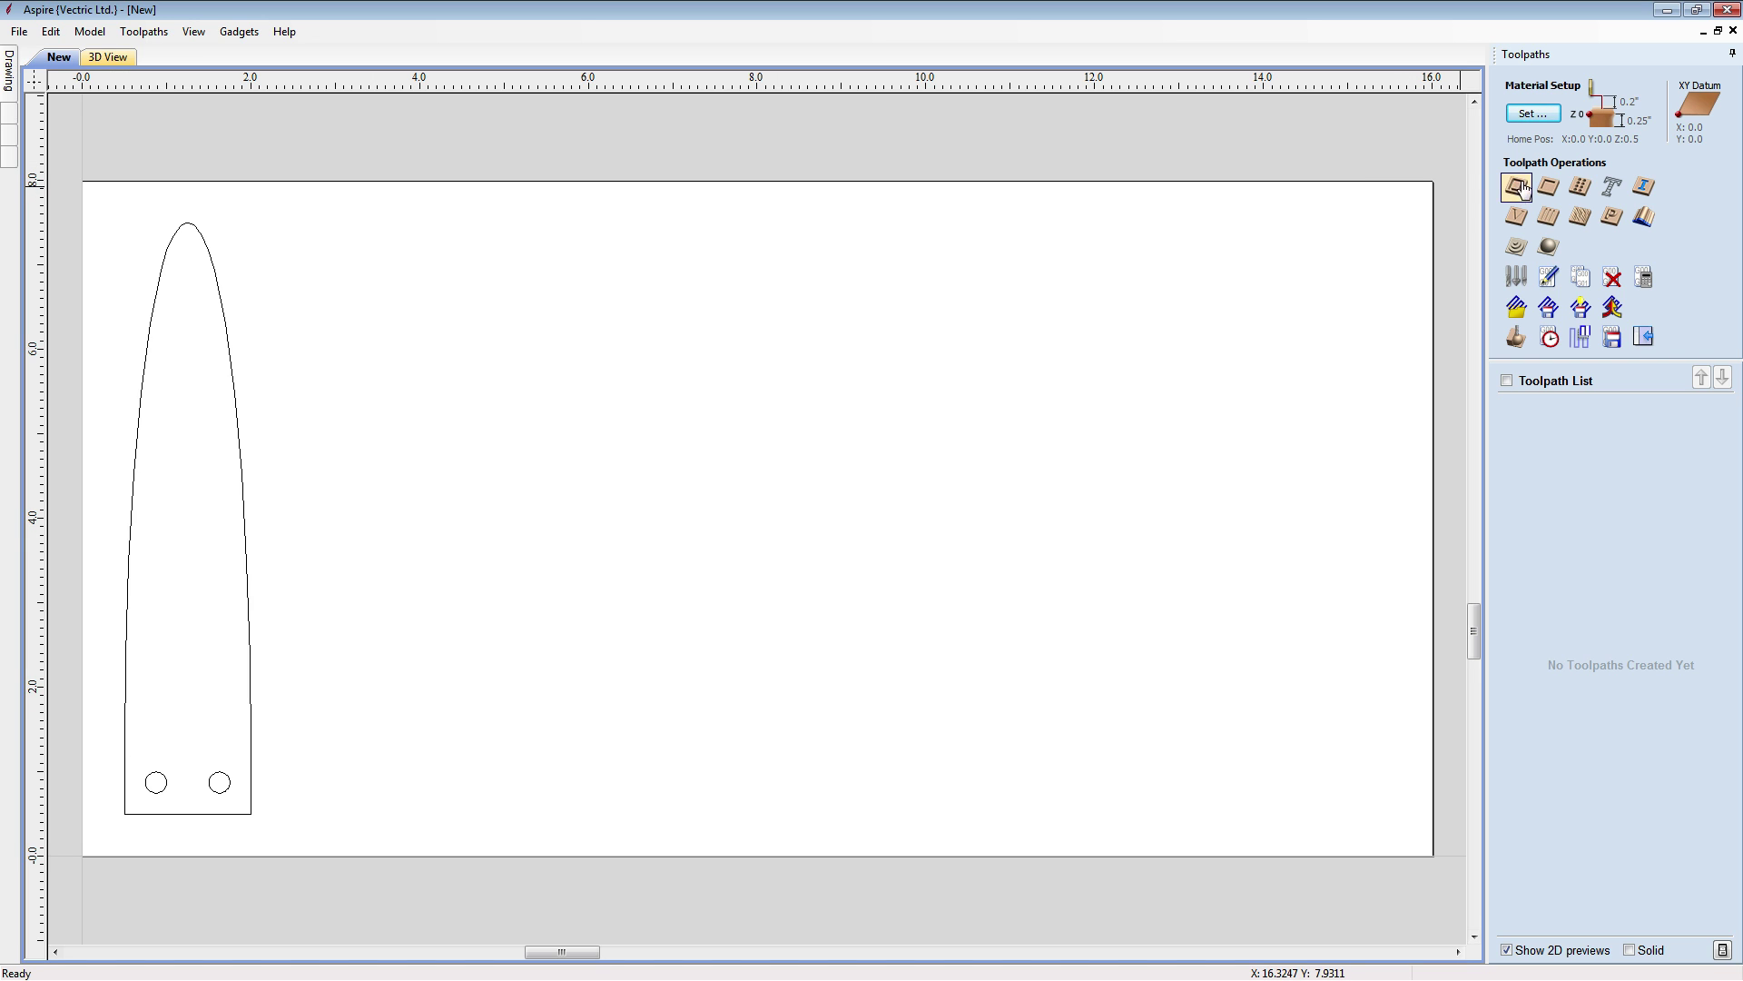
click(1529, 112)
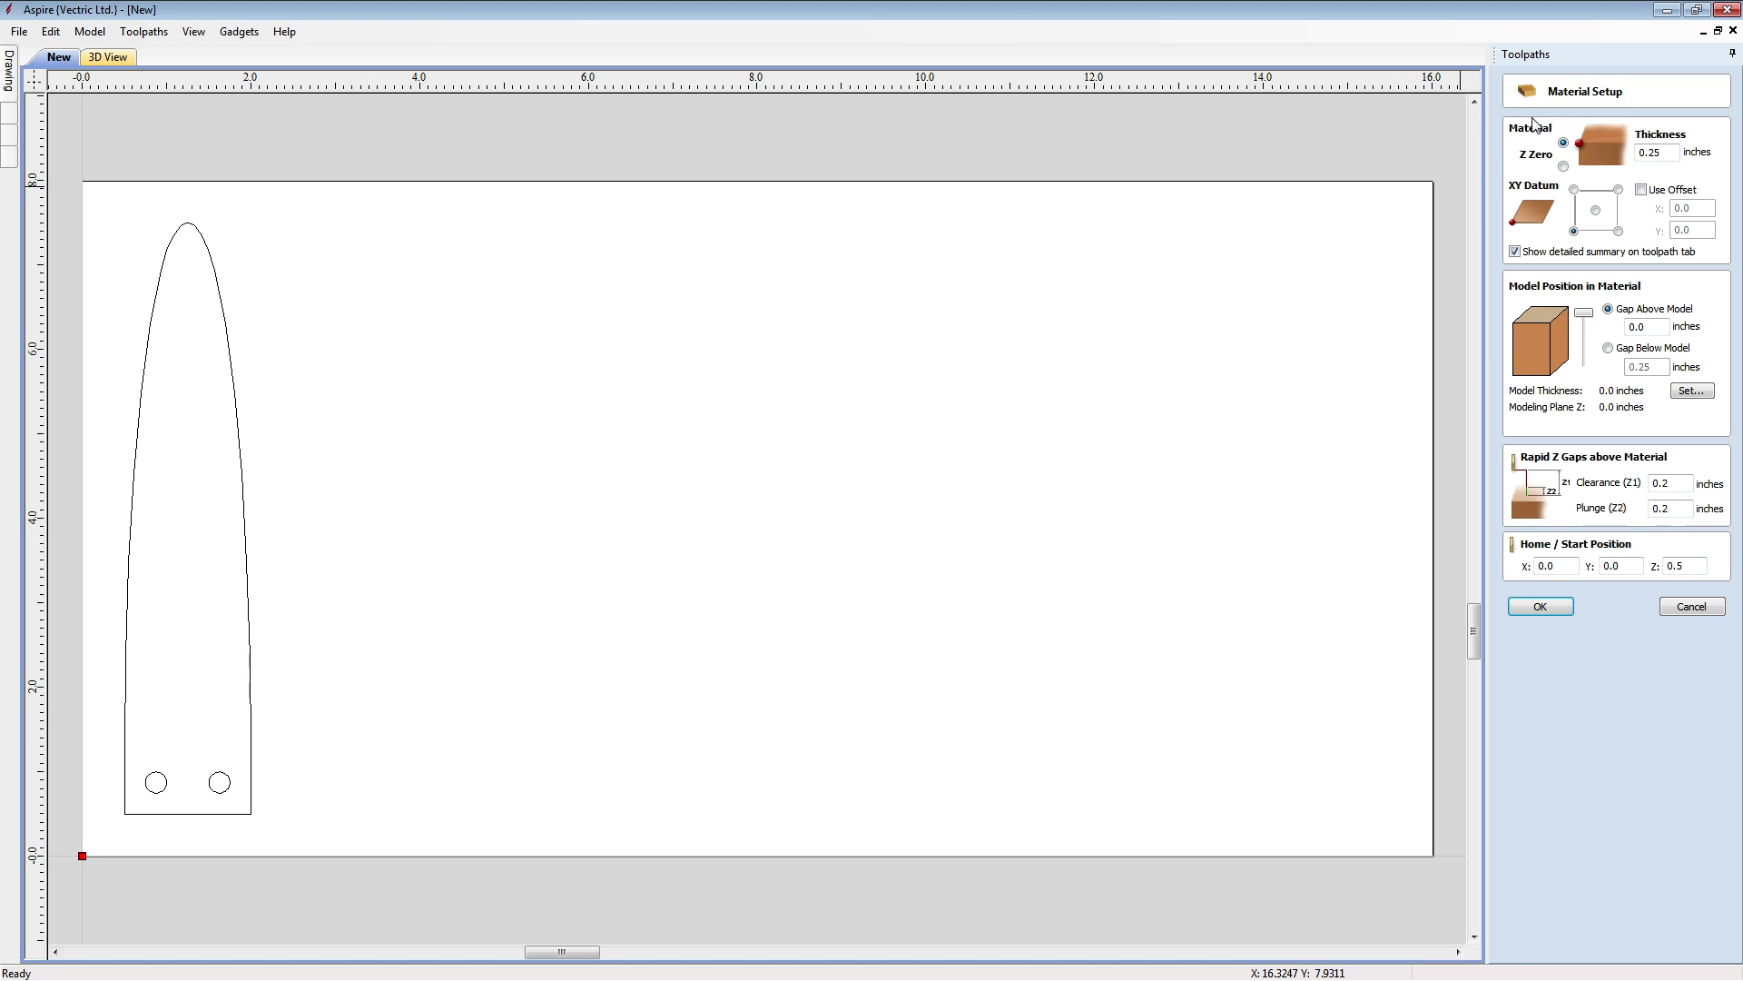
click(1545, 606)
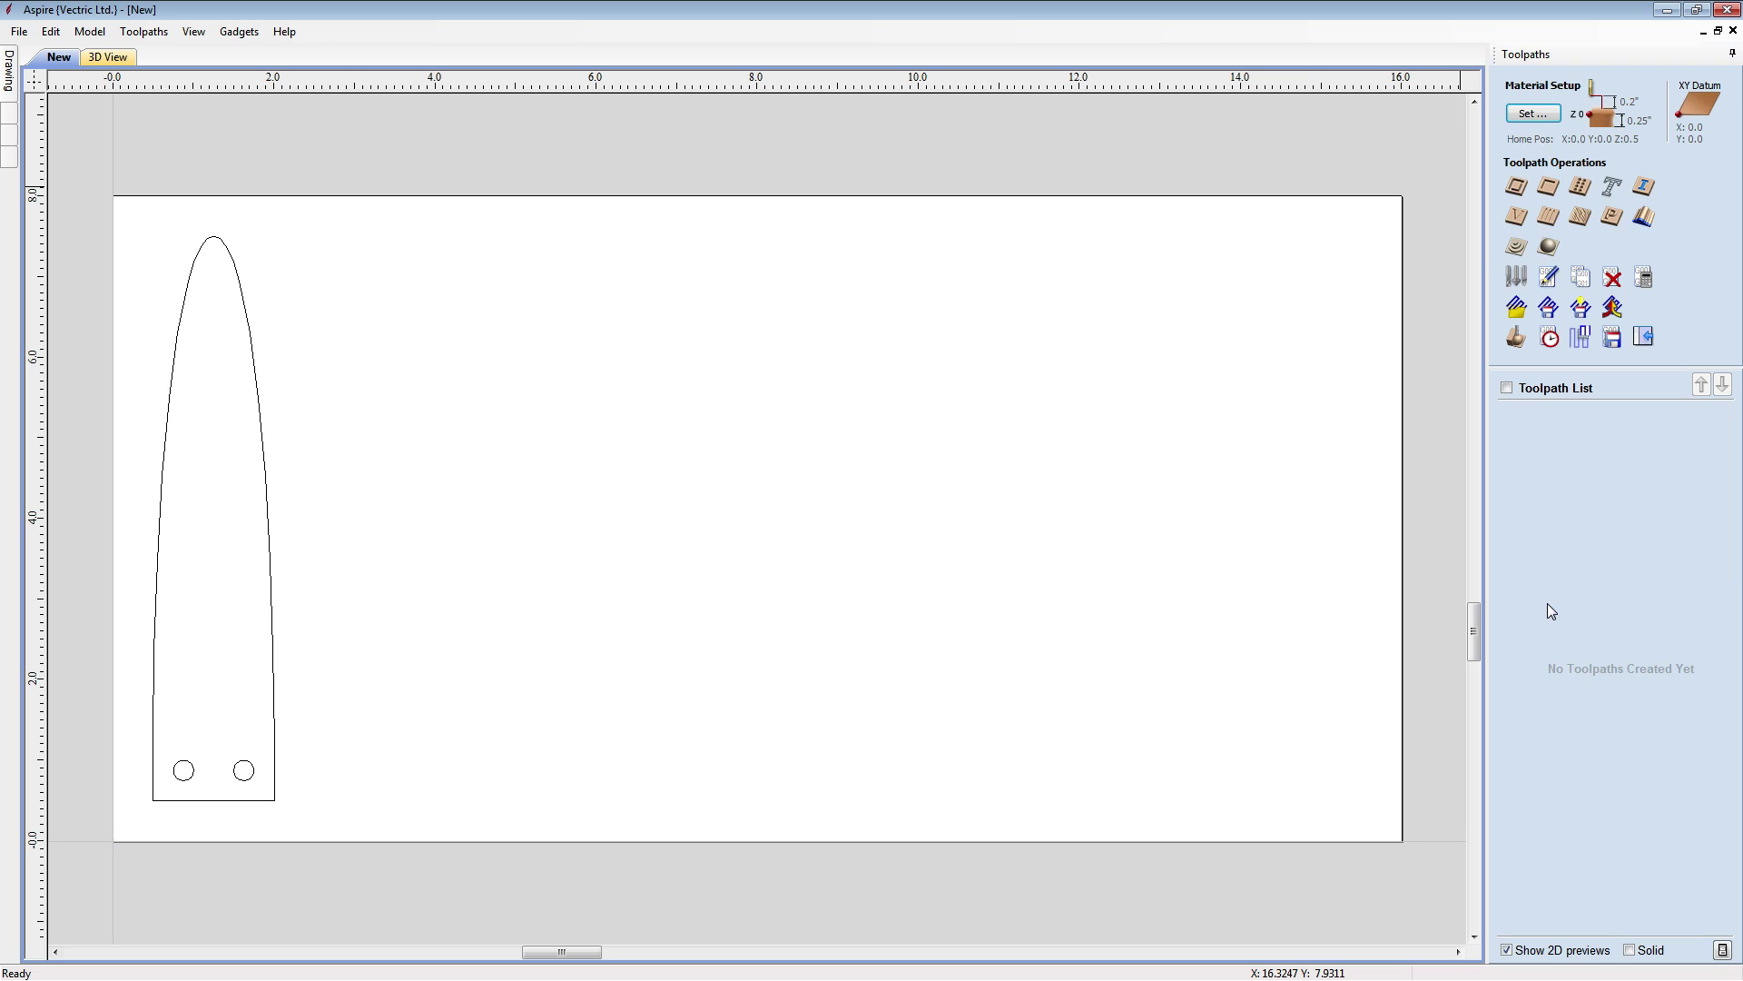
Start a 2D profile toolpath with a 0.26-inch cut depth and the End Mill (0.1875 inch) tool
click(1516, 188)
key(Tab)
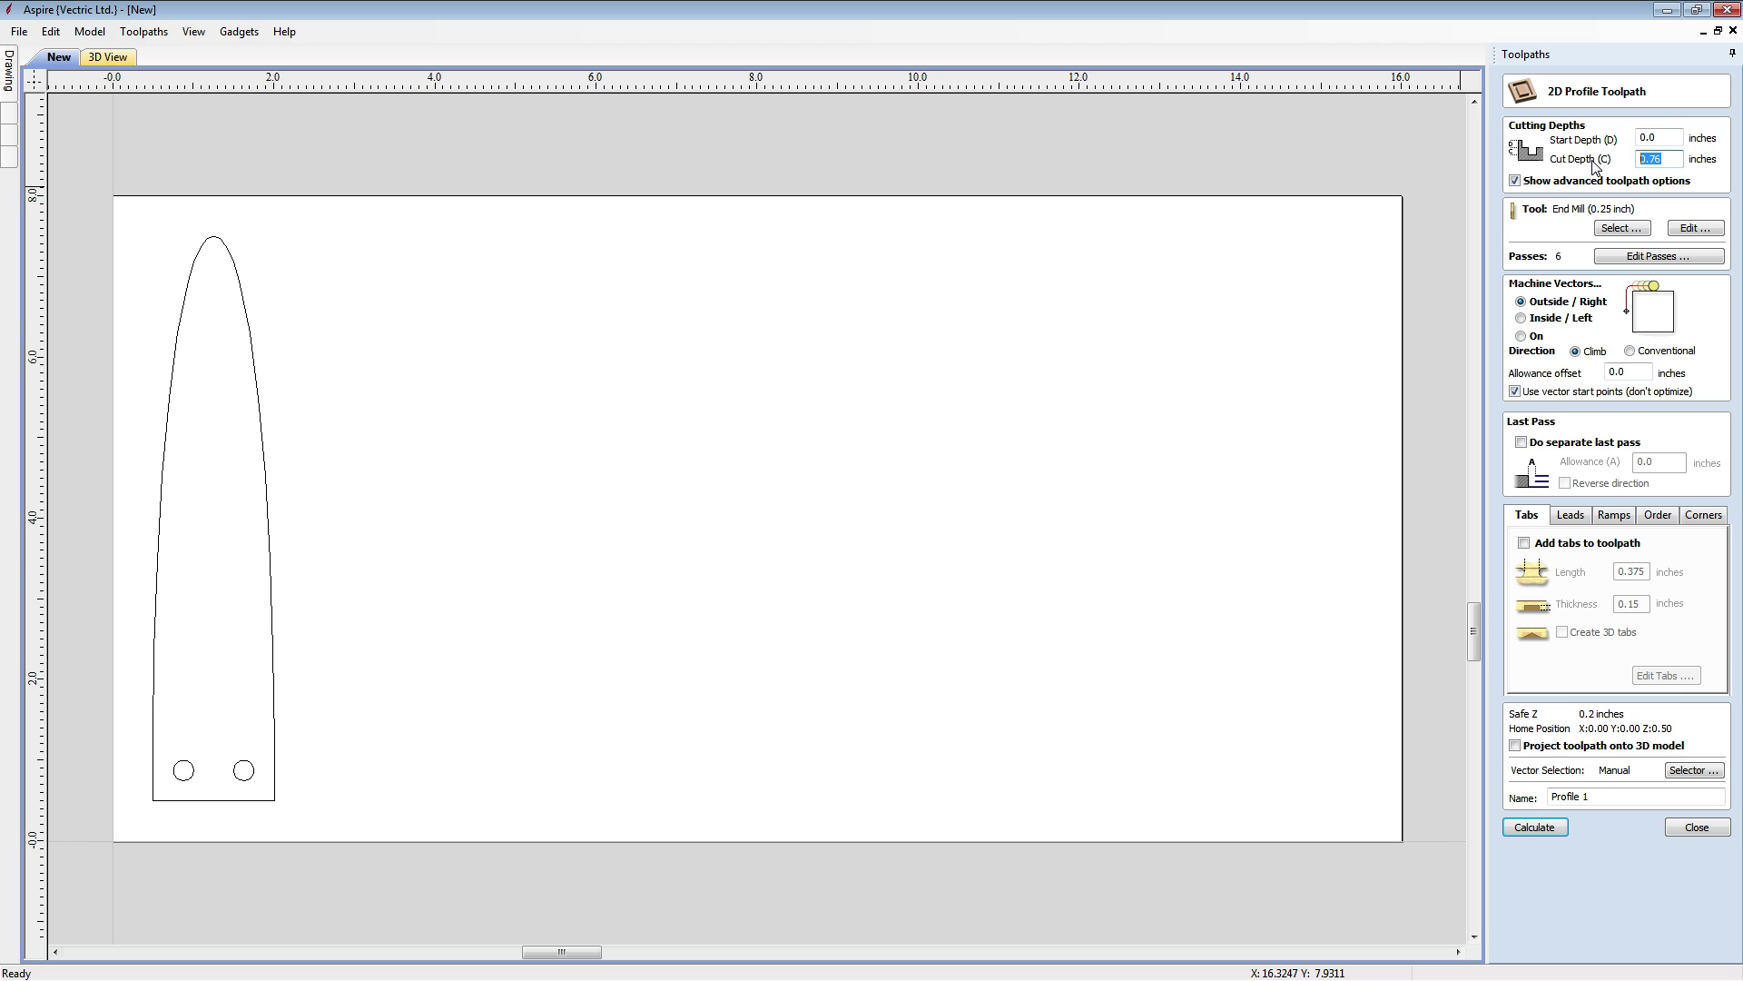
text(2)
key(equal)
click(1621, 228)
click(737, 368)
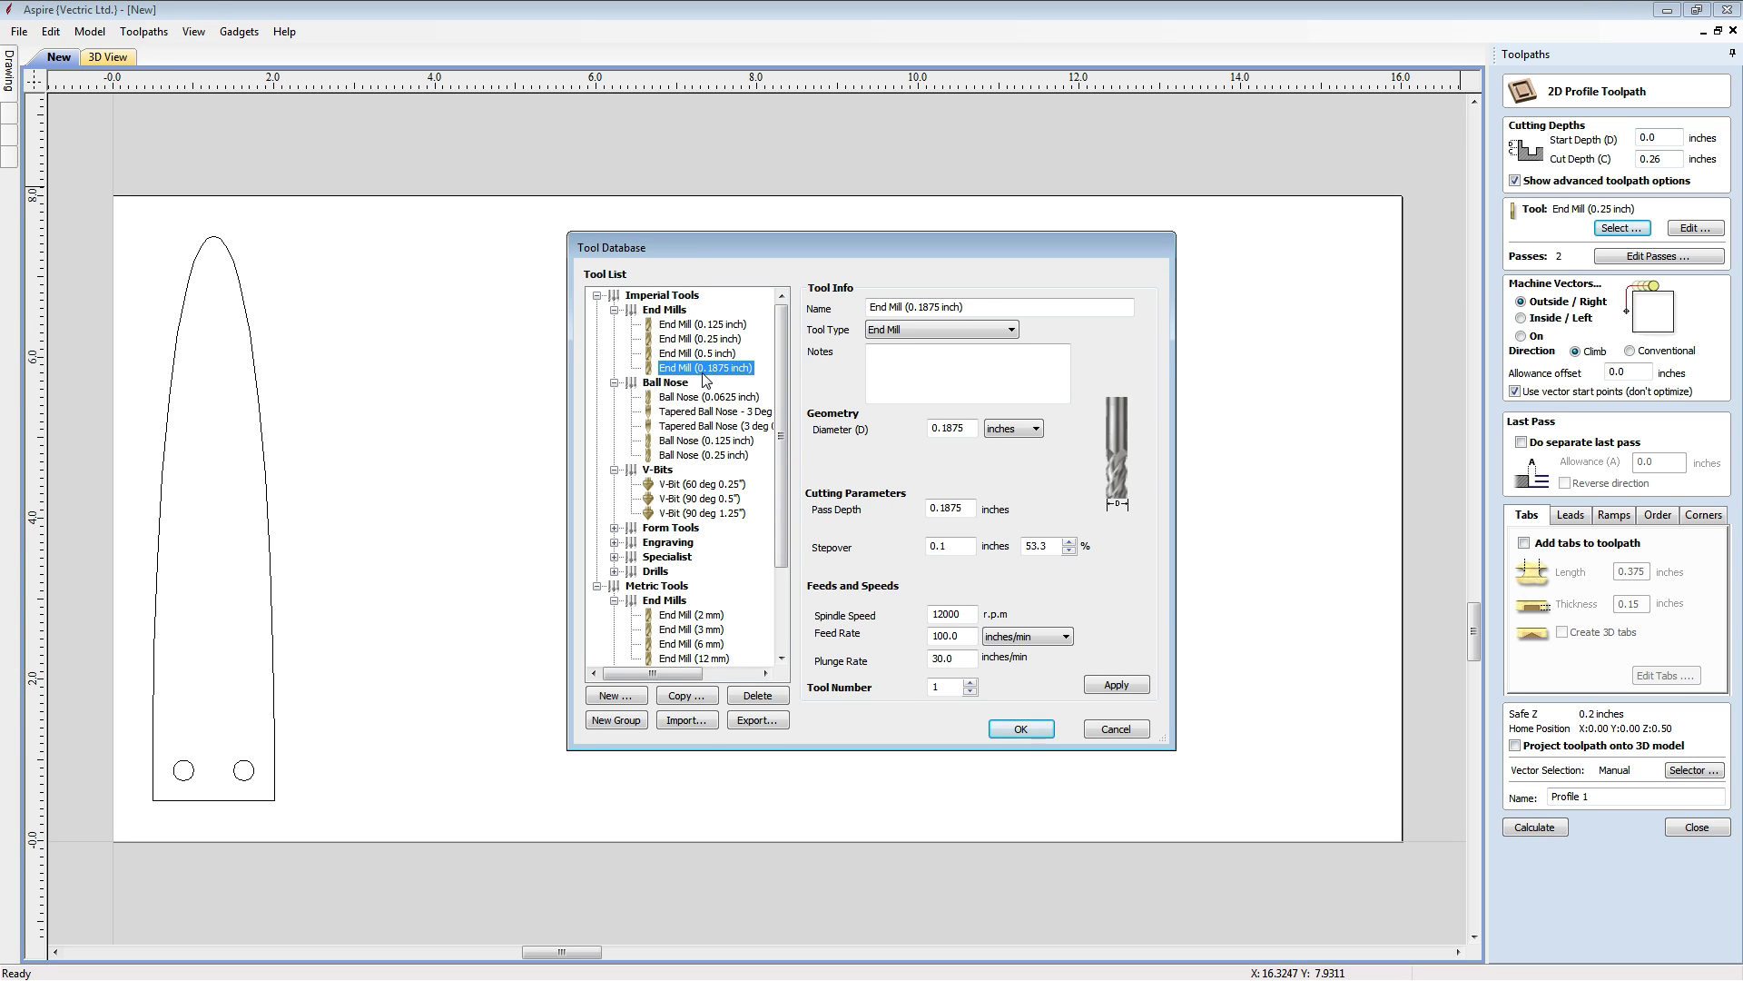
click(1021, 730)
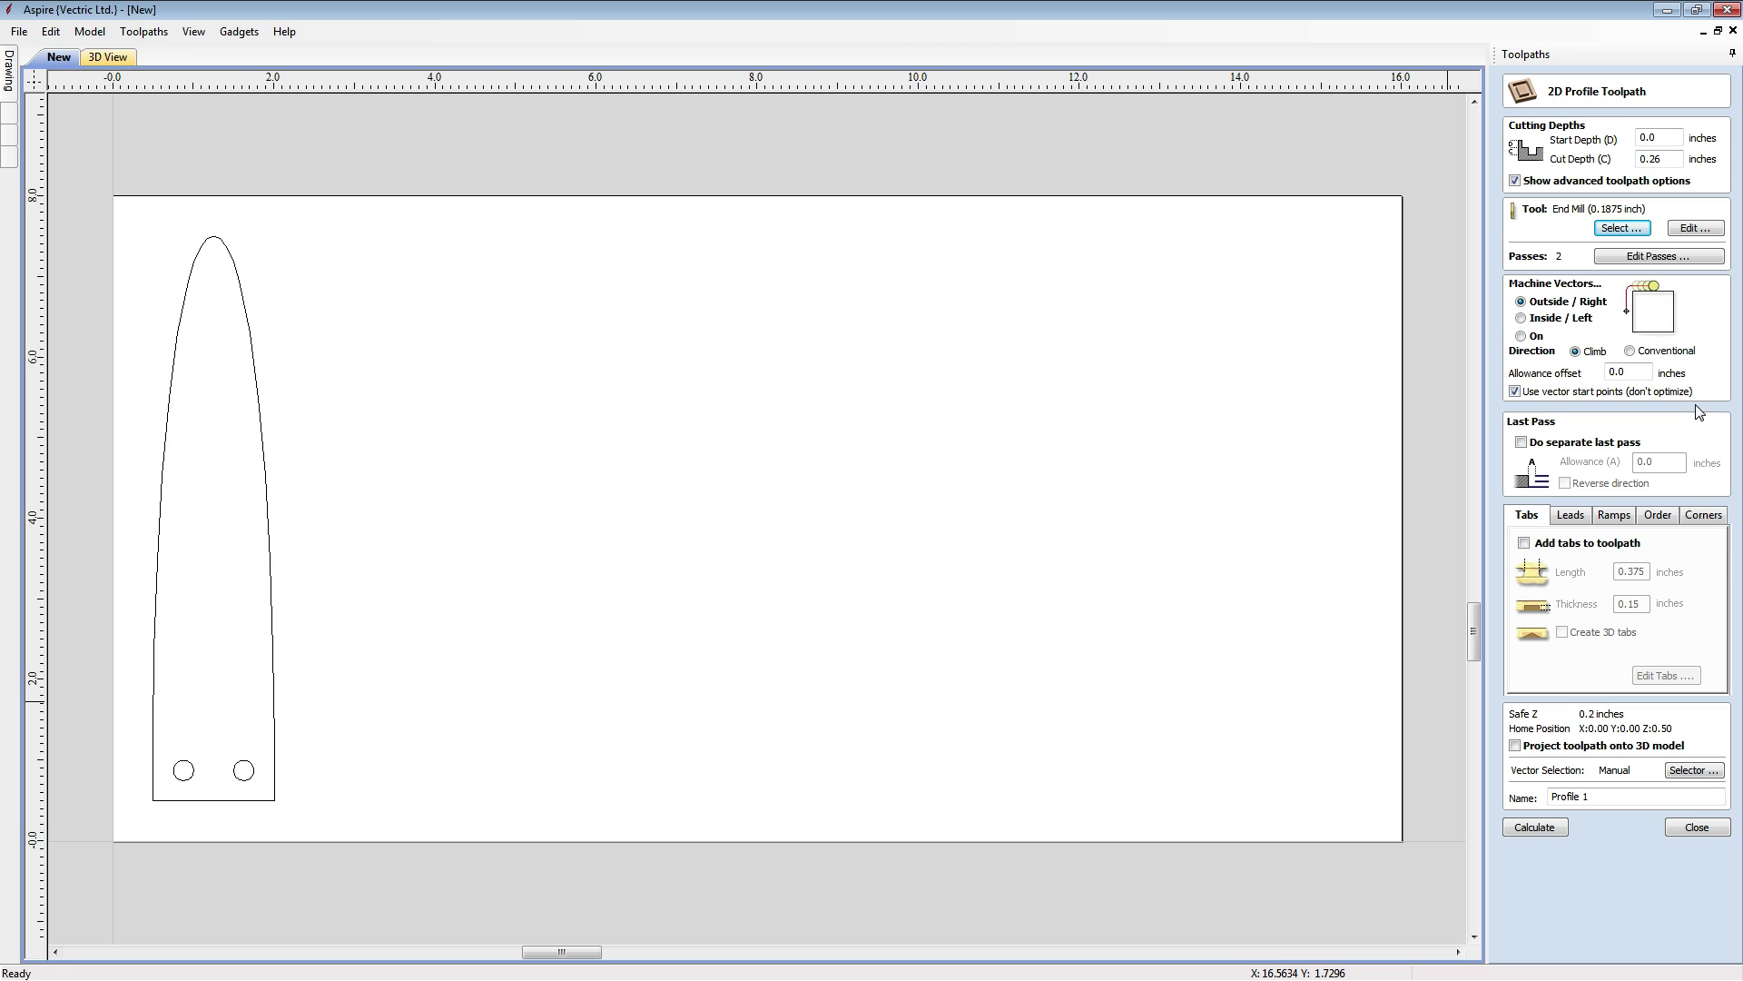
Machine inside/left of the vectors with a -0.01-inch allowance offset and add spiral ramps
click(1521, 319)
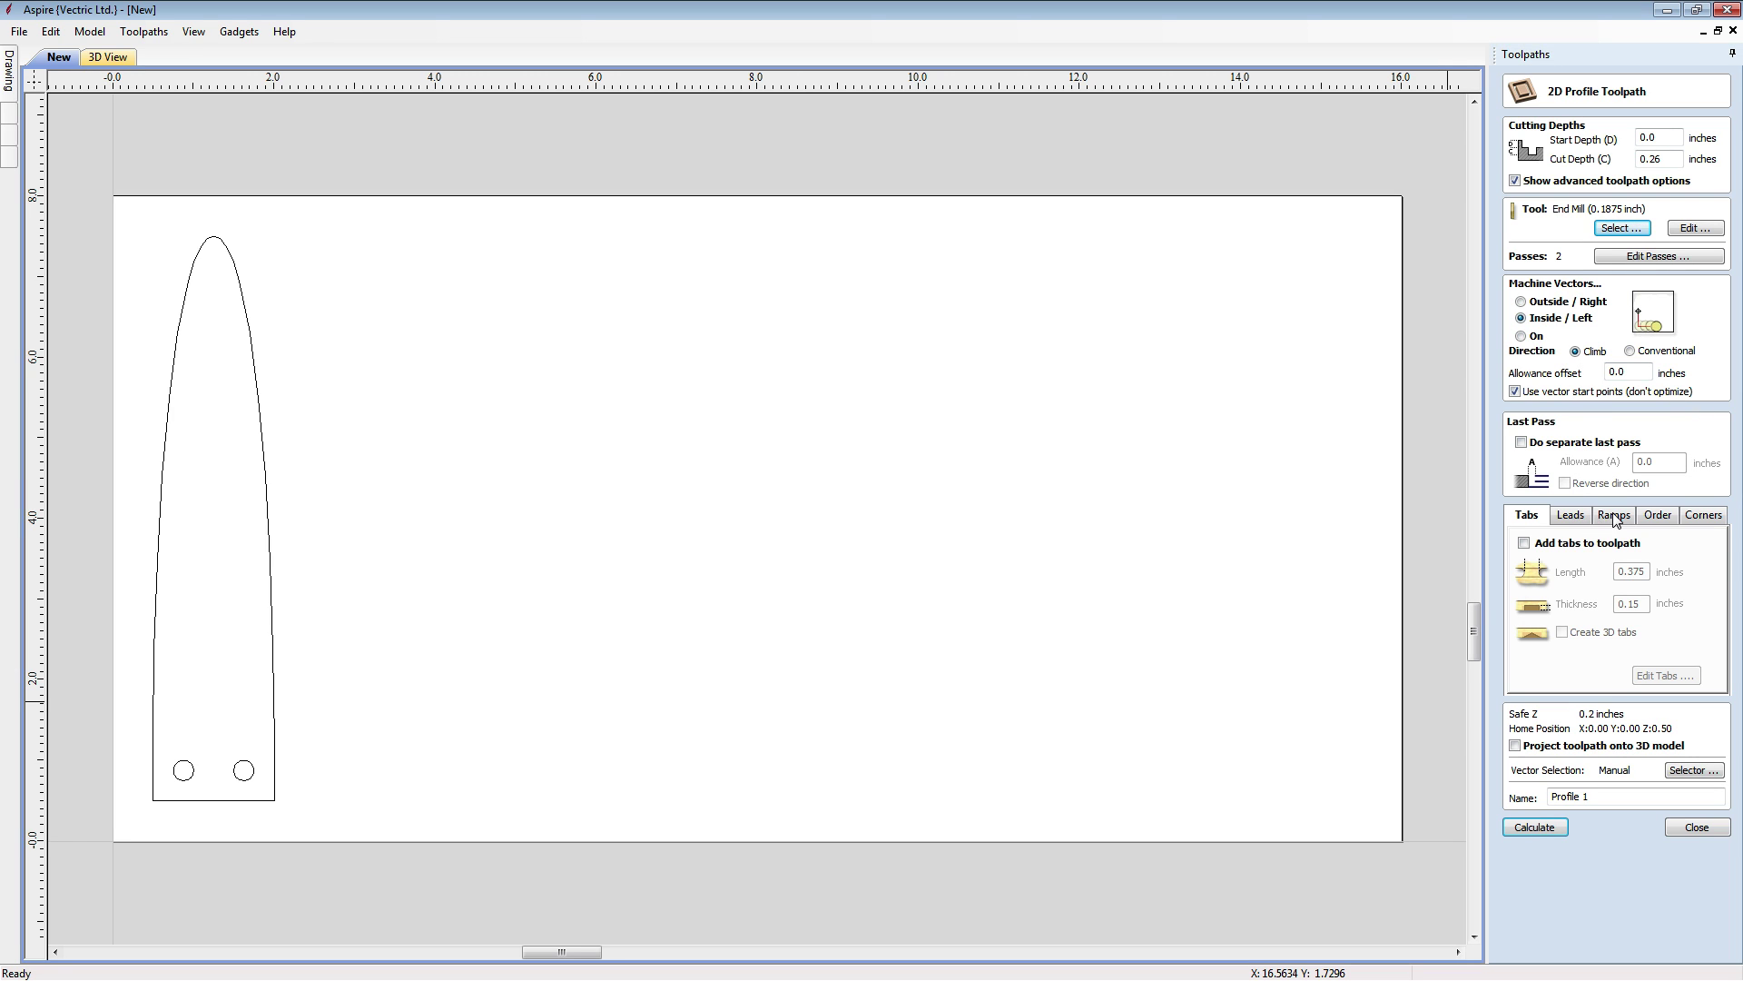
double_click(1643, 375)
text(-)
click(1613, 516)
click(1526, 539)
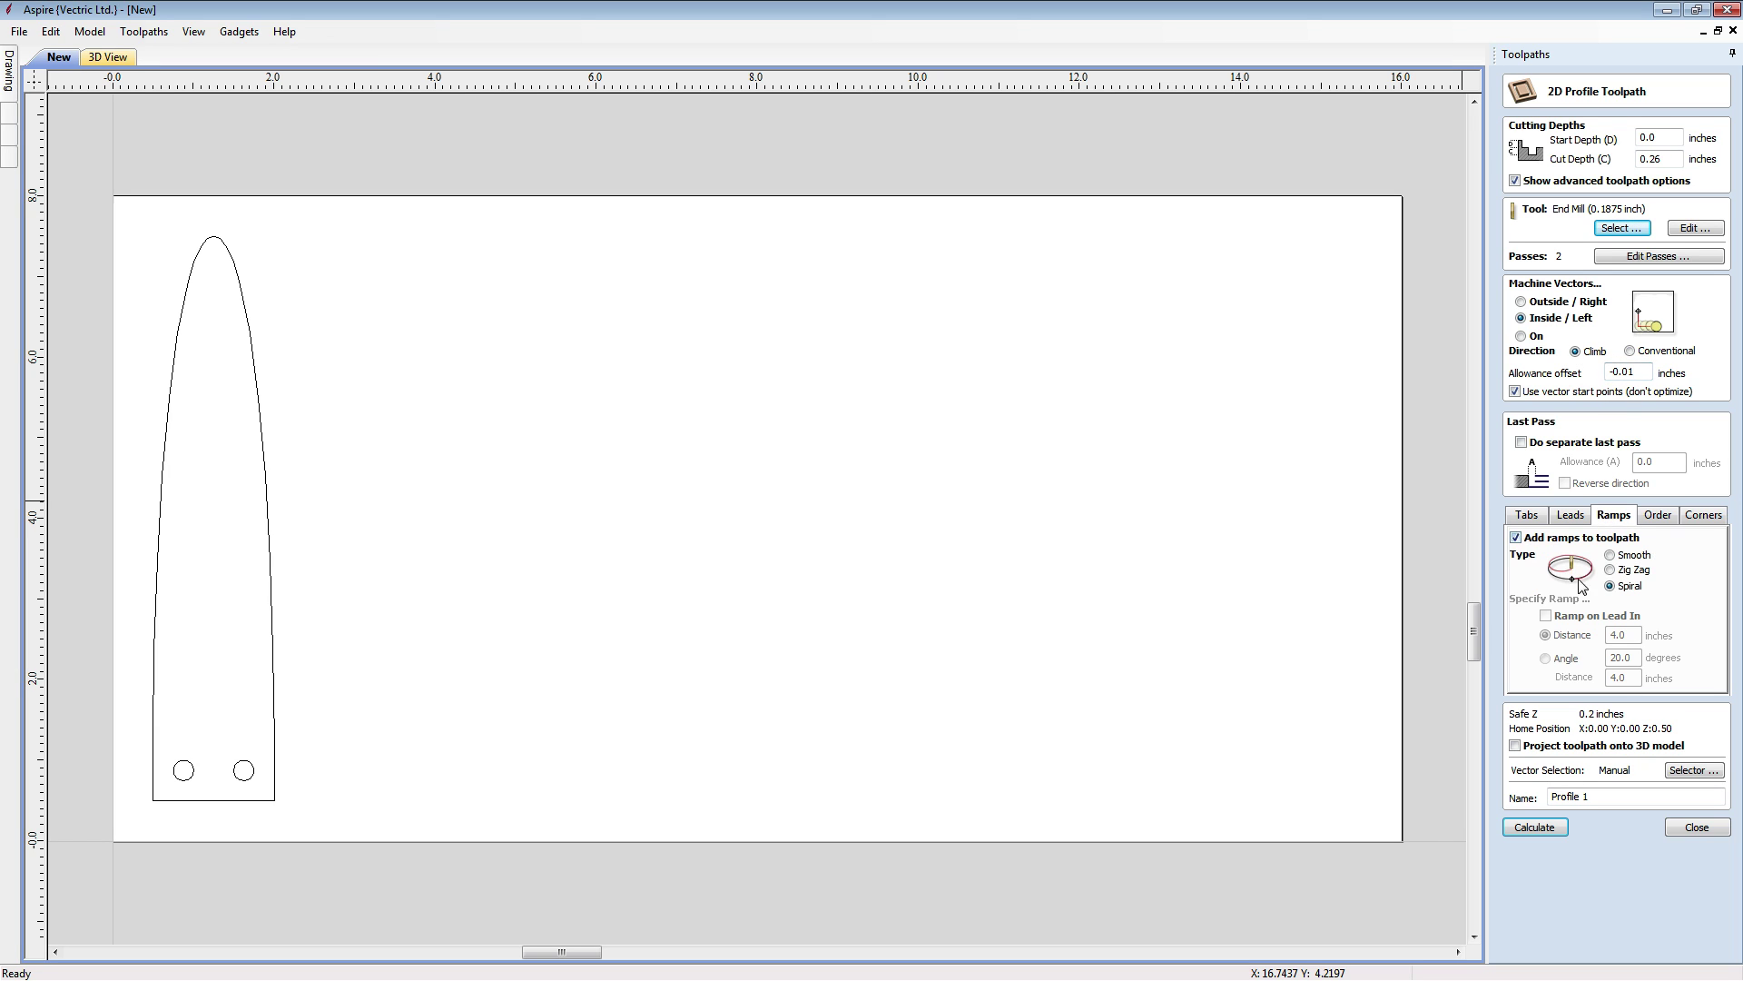
click(1612, 586)
Name the toolpath Profile_Dowels and associate it with the closed vectors on Layer 2 only
click(1602, 797)
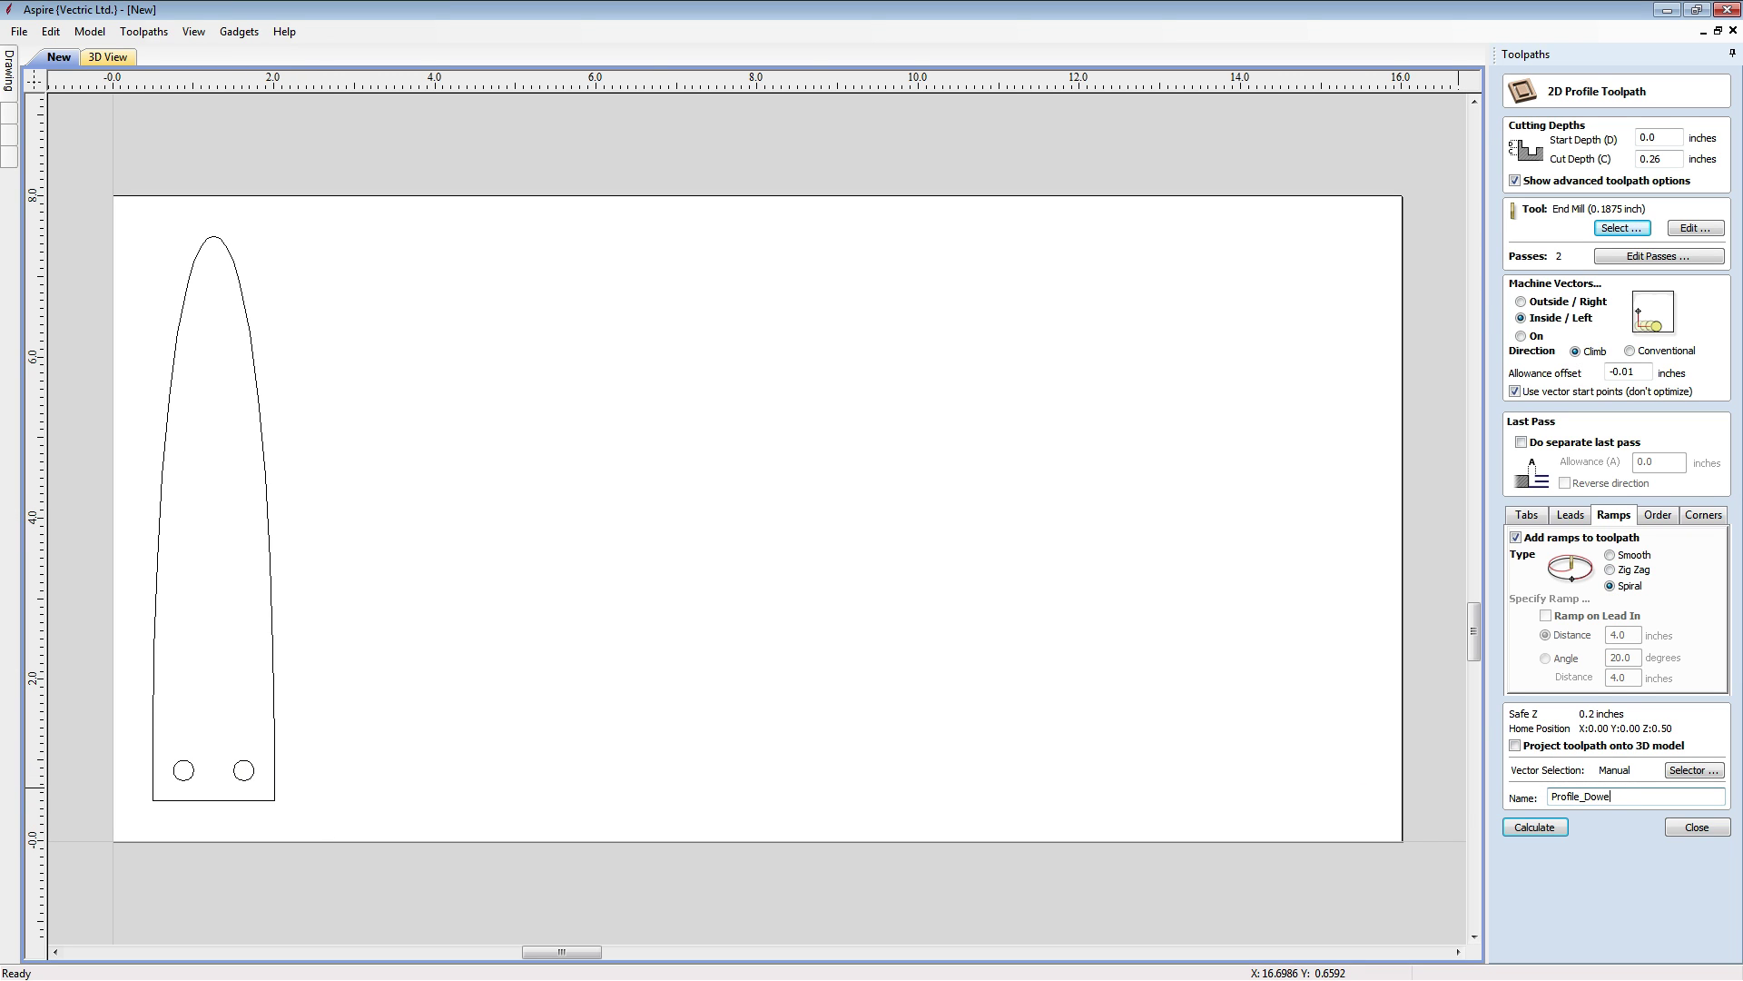
click(1696, 772)
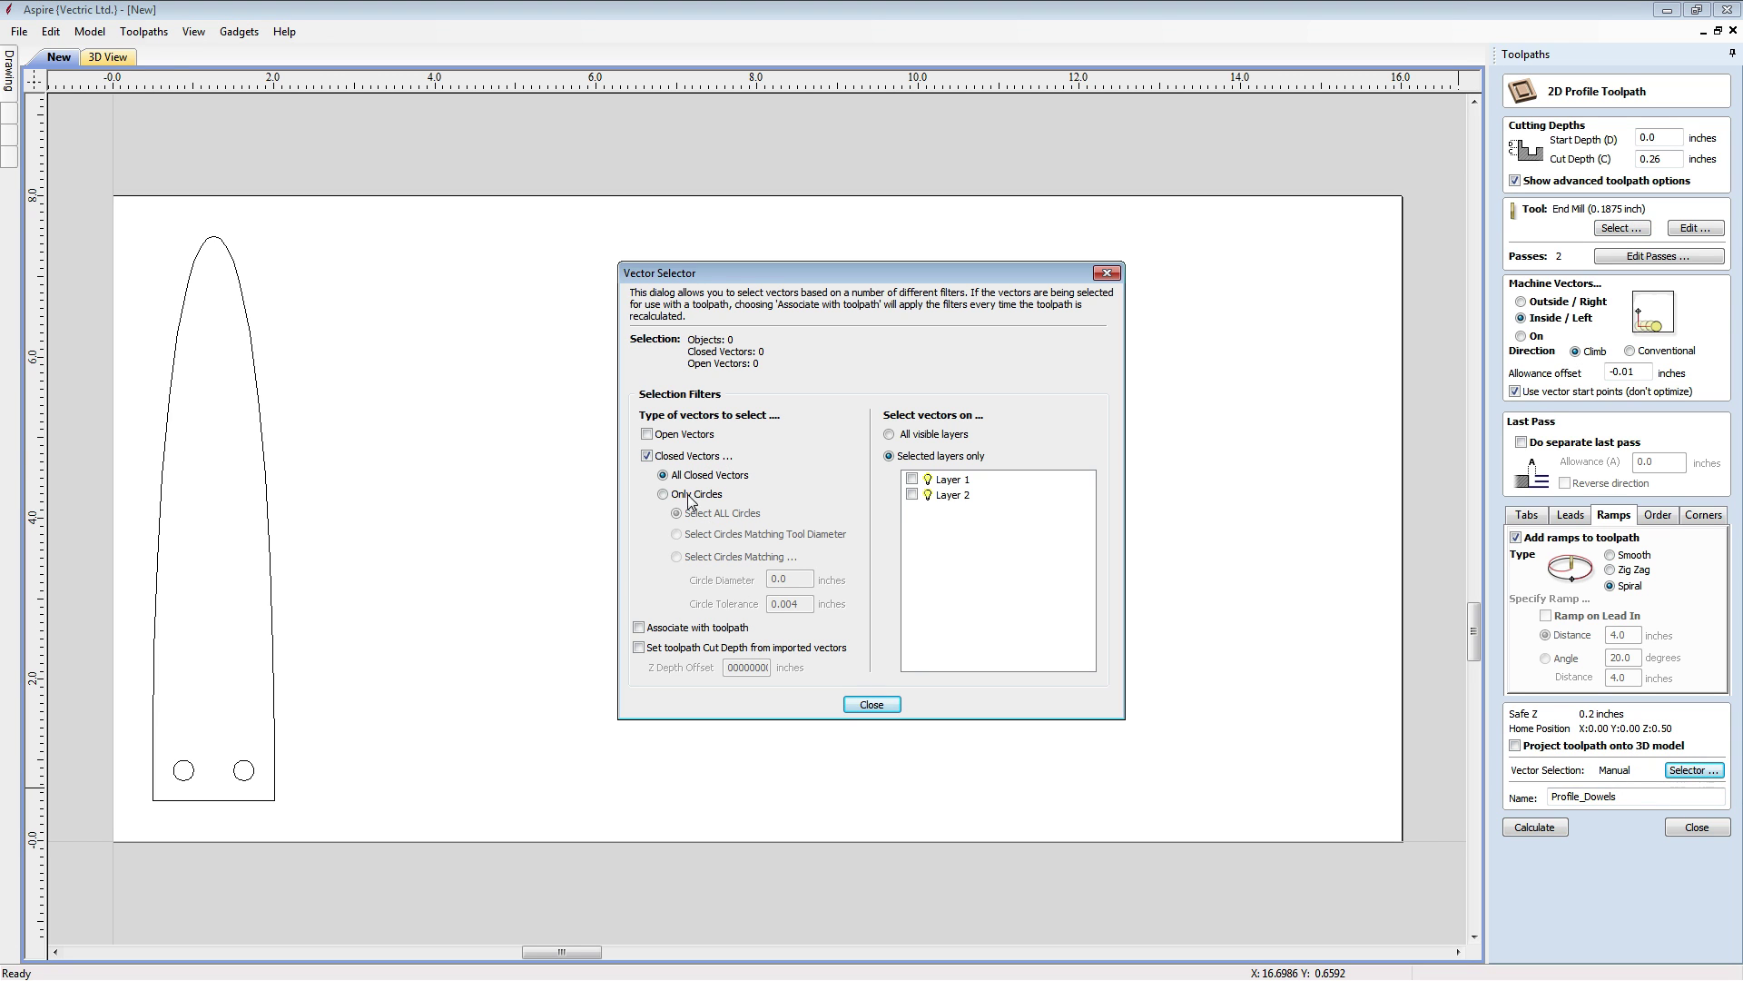
click(912, 495)
click(640, 629)
click(855, 706)
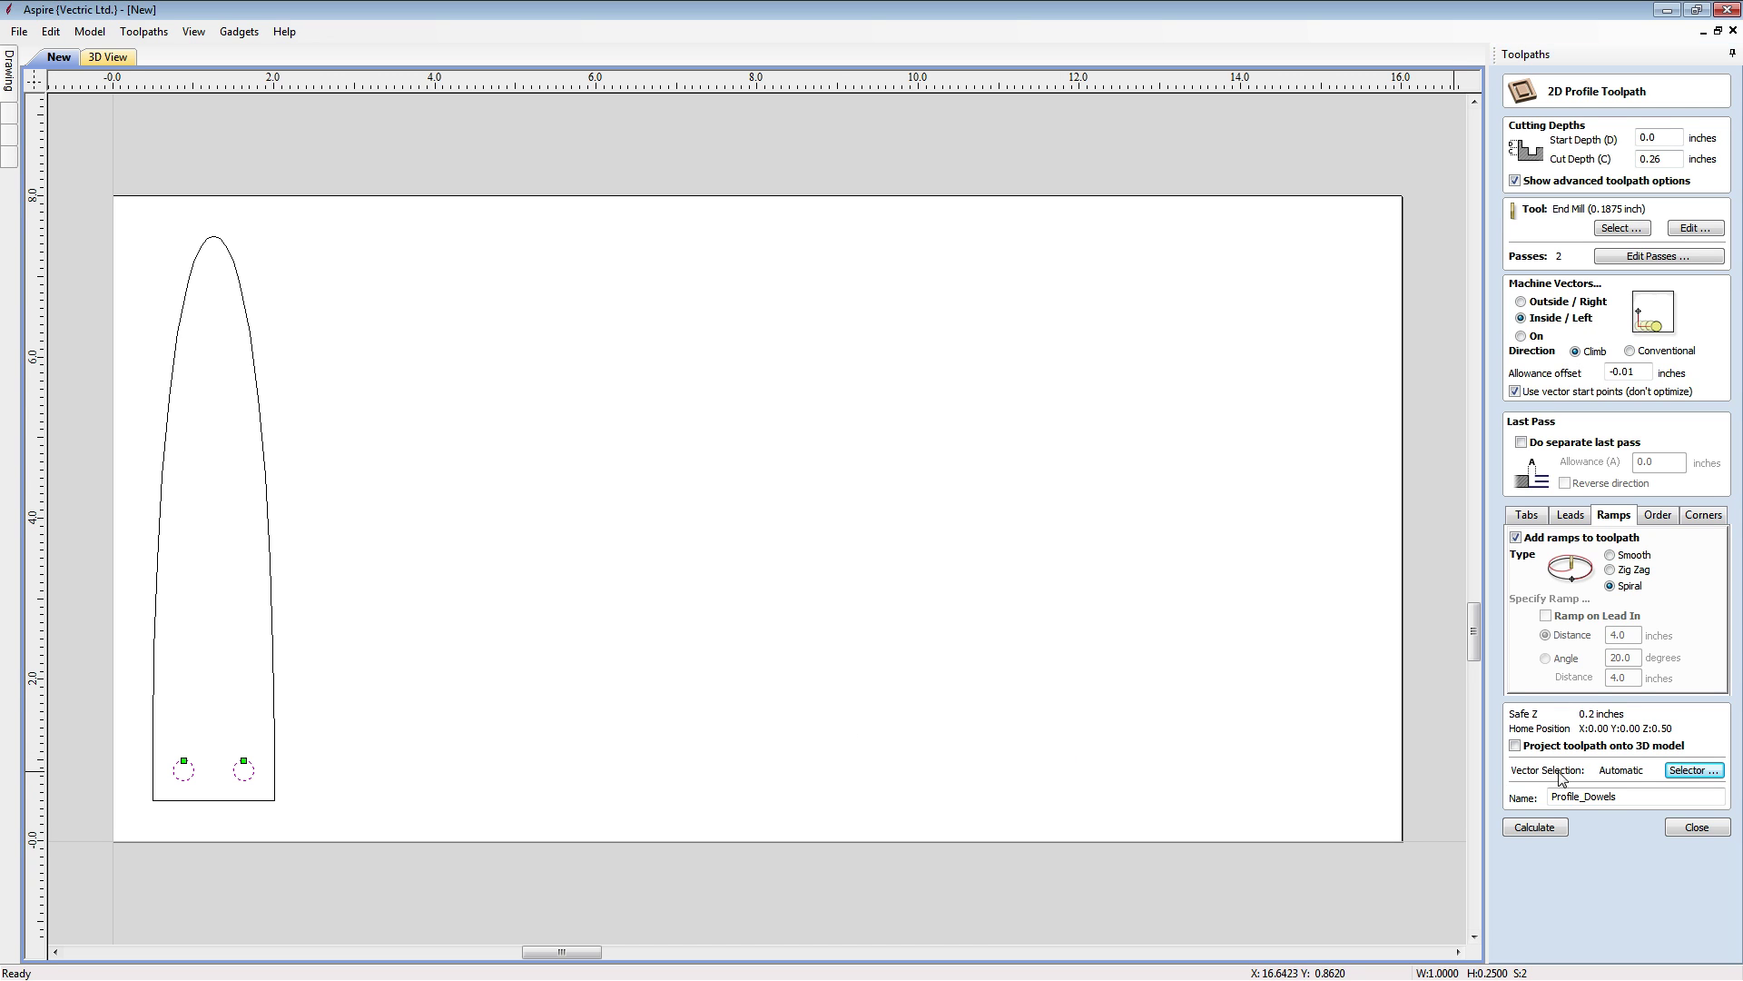
Calculate the Profile_Dowels toolpath, accept the depth warning and preview the cut holes in 3D
click(1559, 829)
click(829, 598)
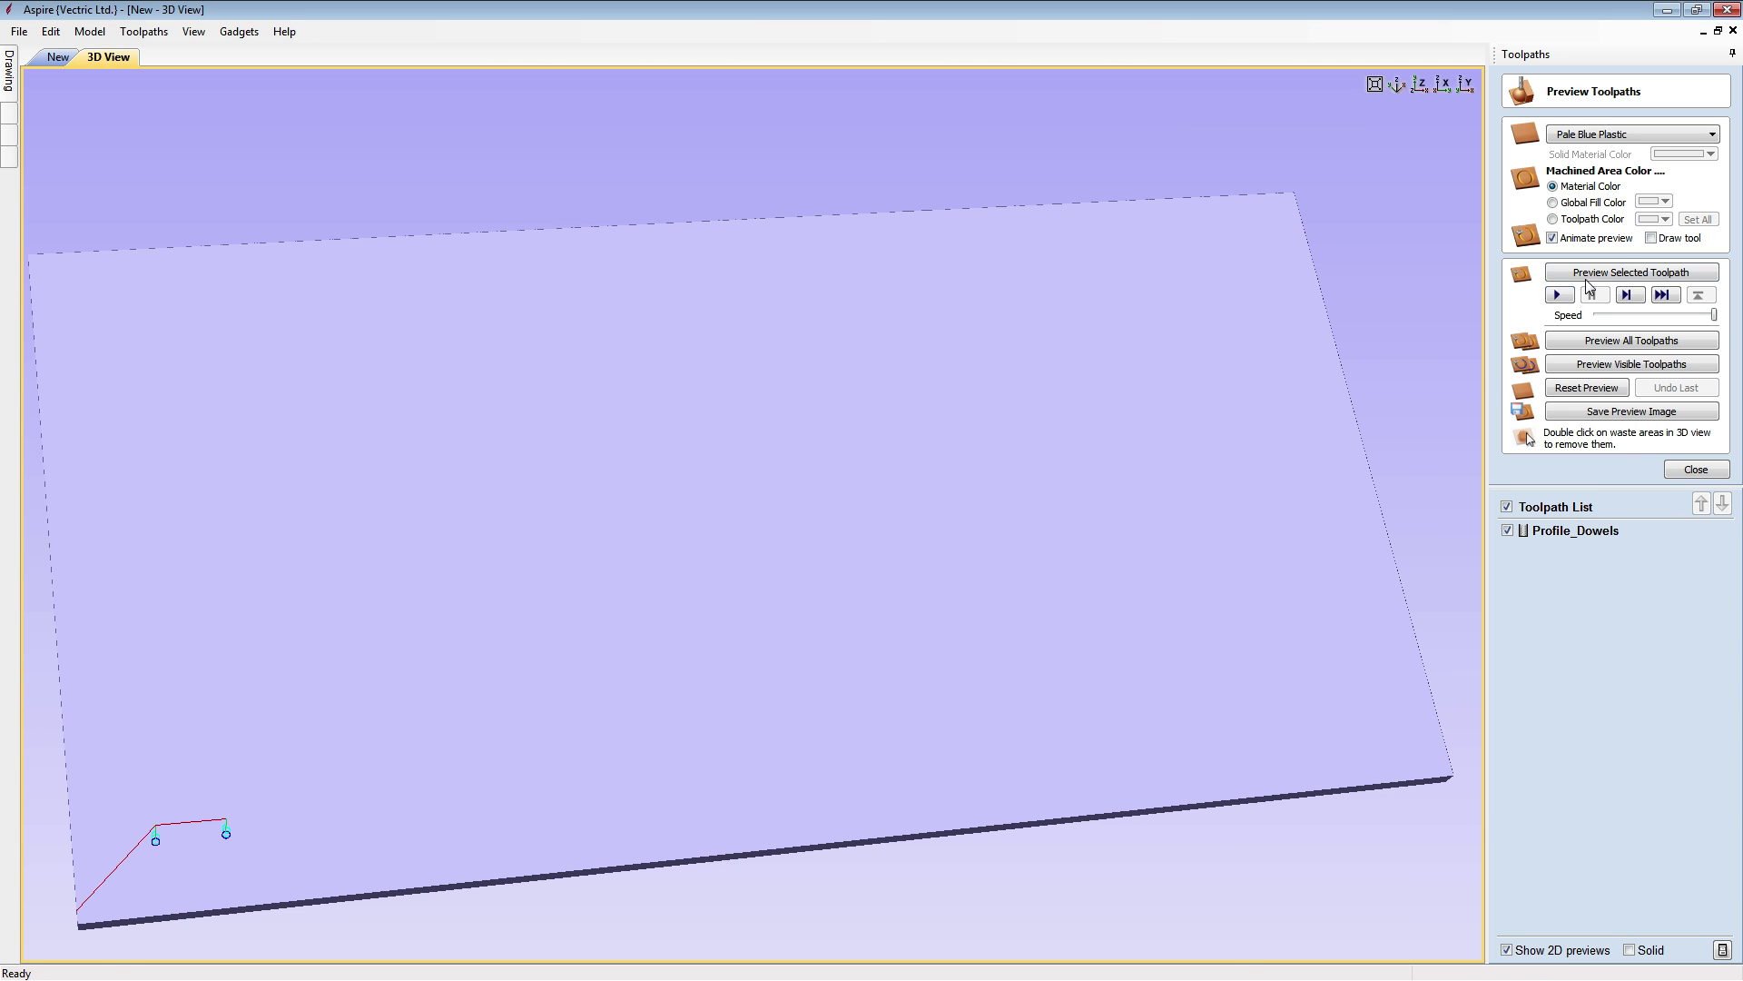
click(1585, 273)
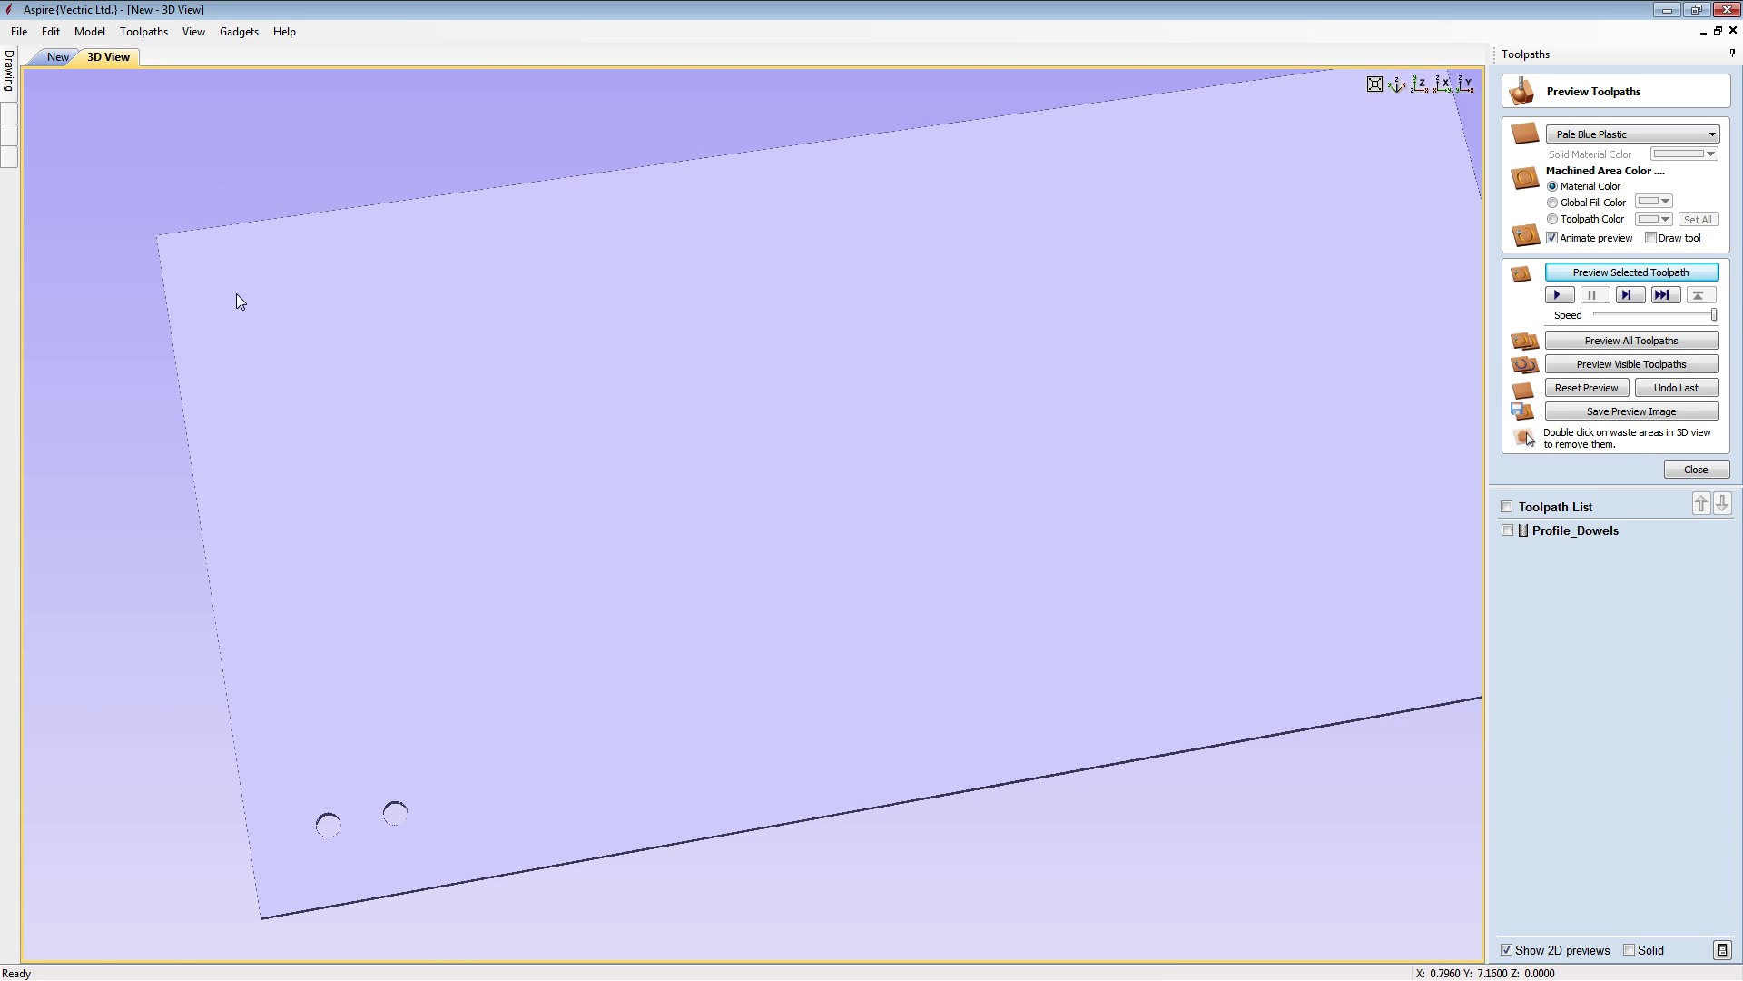
Inspect the Profile_Dowels toolpath as a solid 2D preview around the dowel holes, then hide the toolpath
click(57, 56)
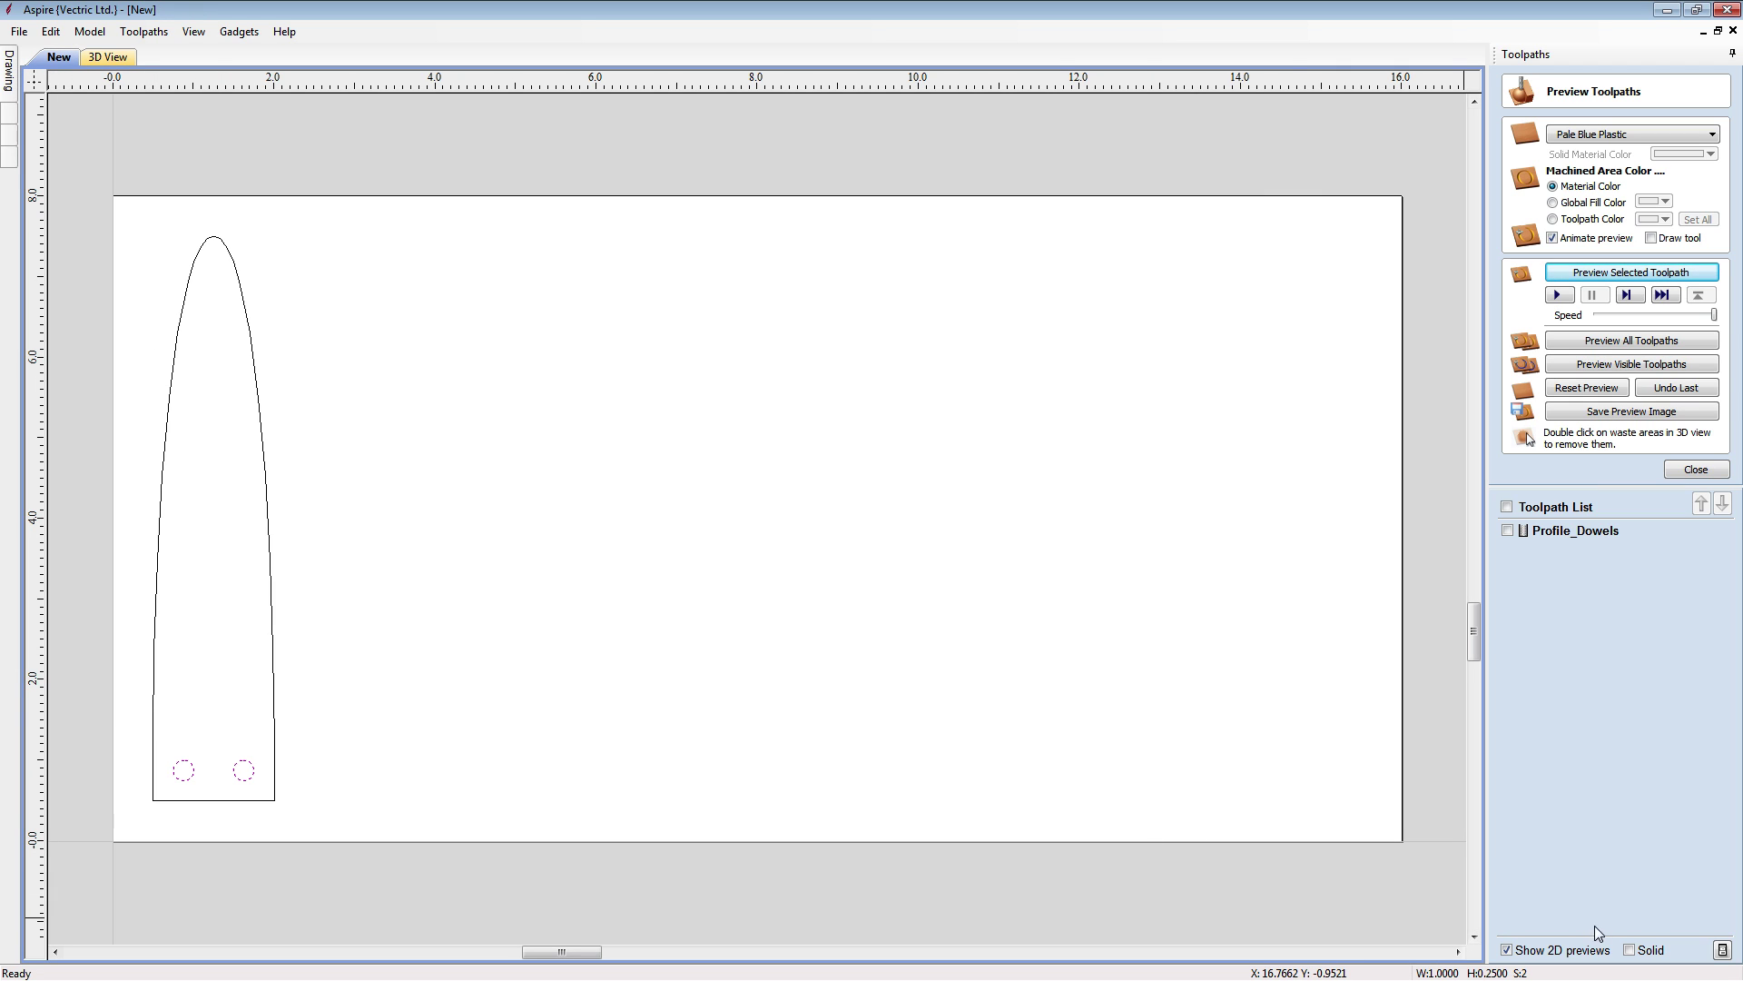
click(1507, 530)
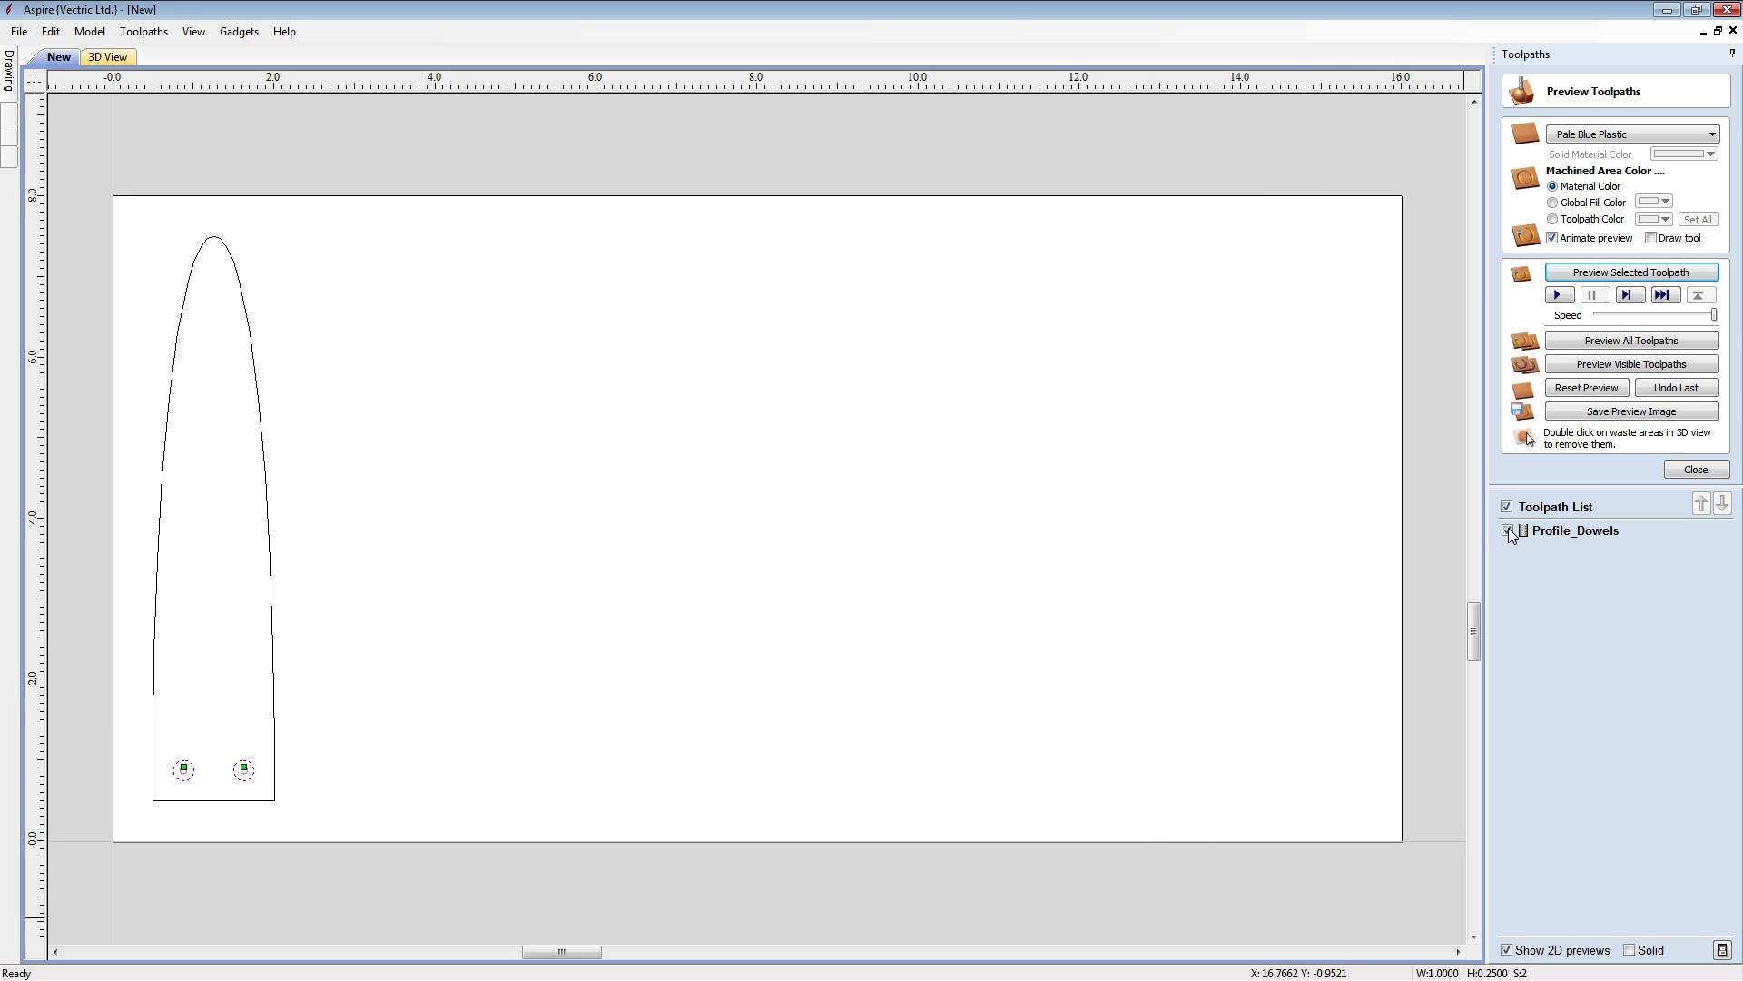
click(1630, 951)
scroll(179, 768, up, 10)
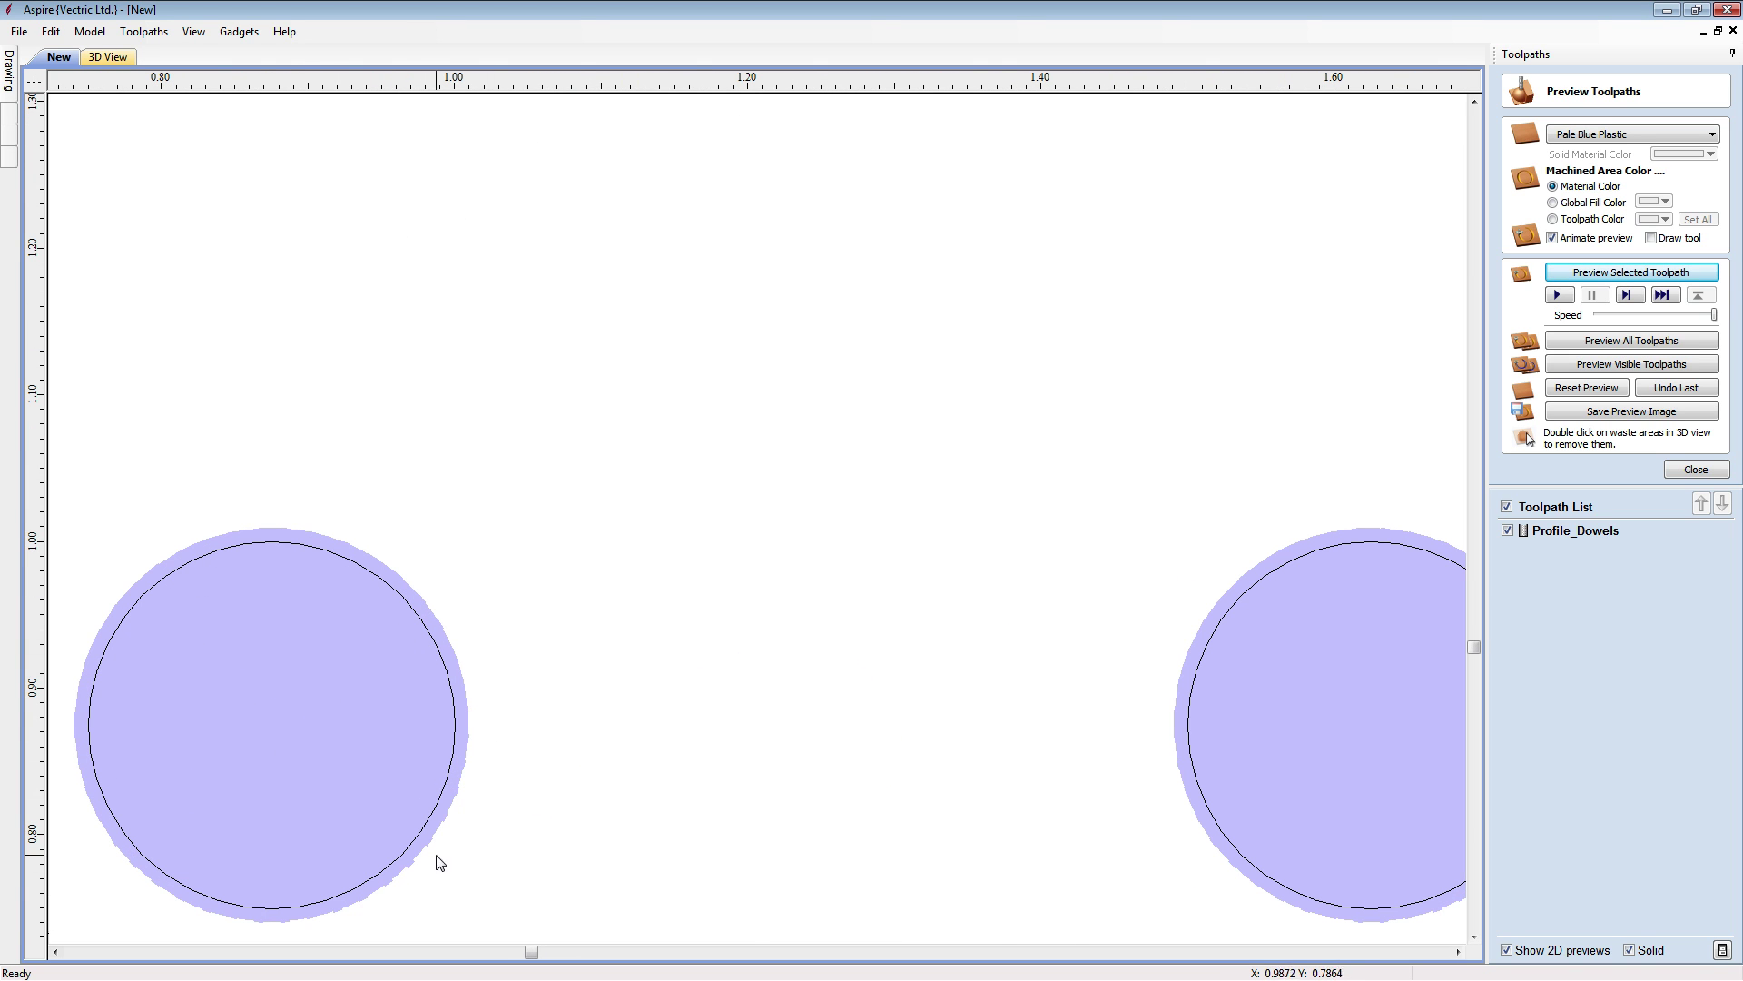
key(F4)
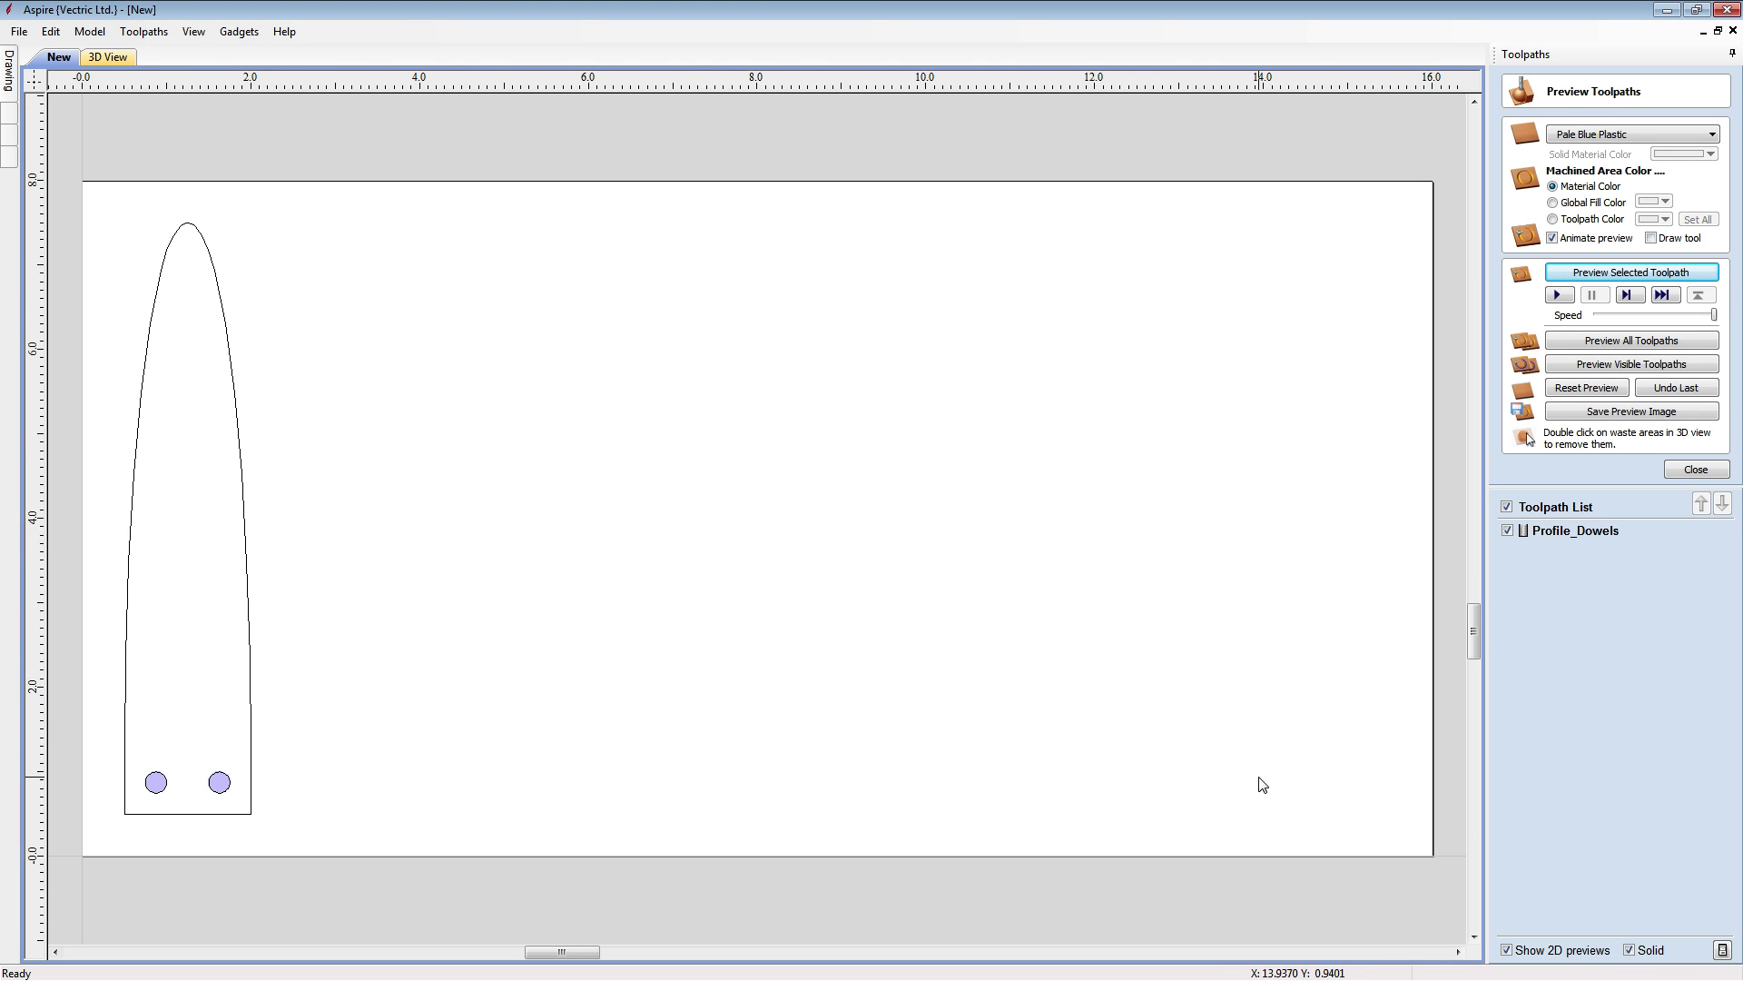
click(1589, 829)
click(1508, 531)
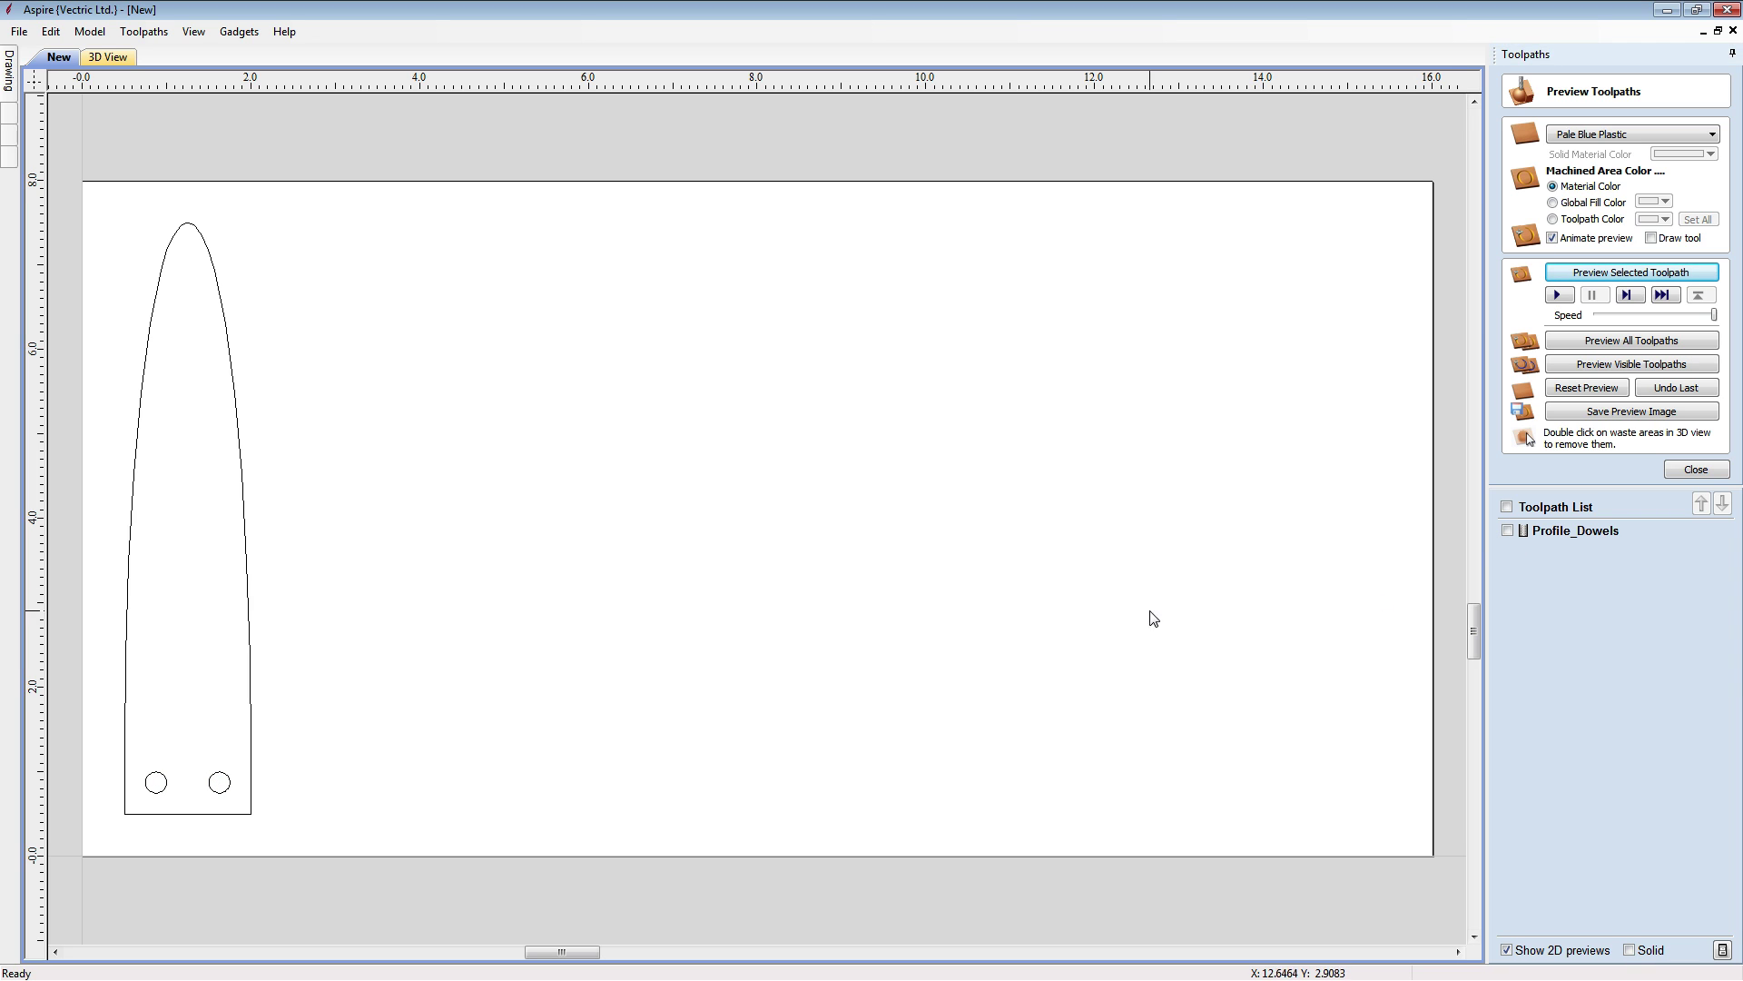
Start another 2D profile toolpath for the tapered outline, machining outside/right of the vector
click(243, 511)
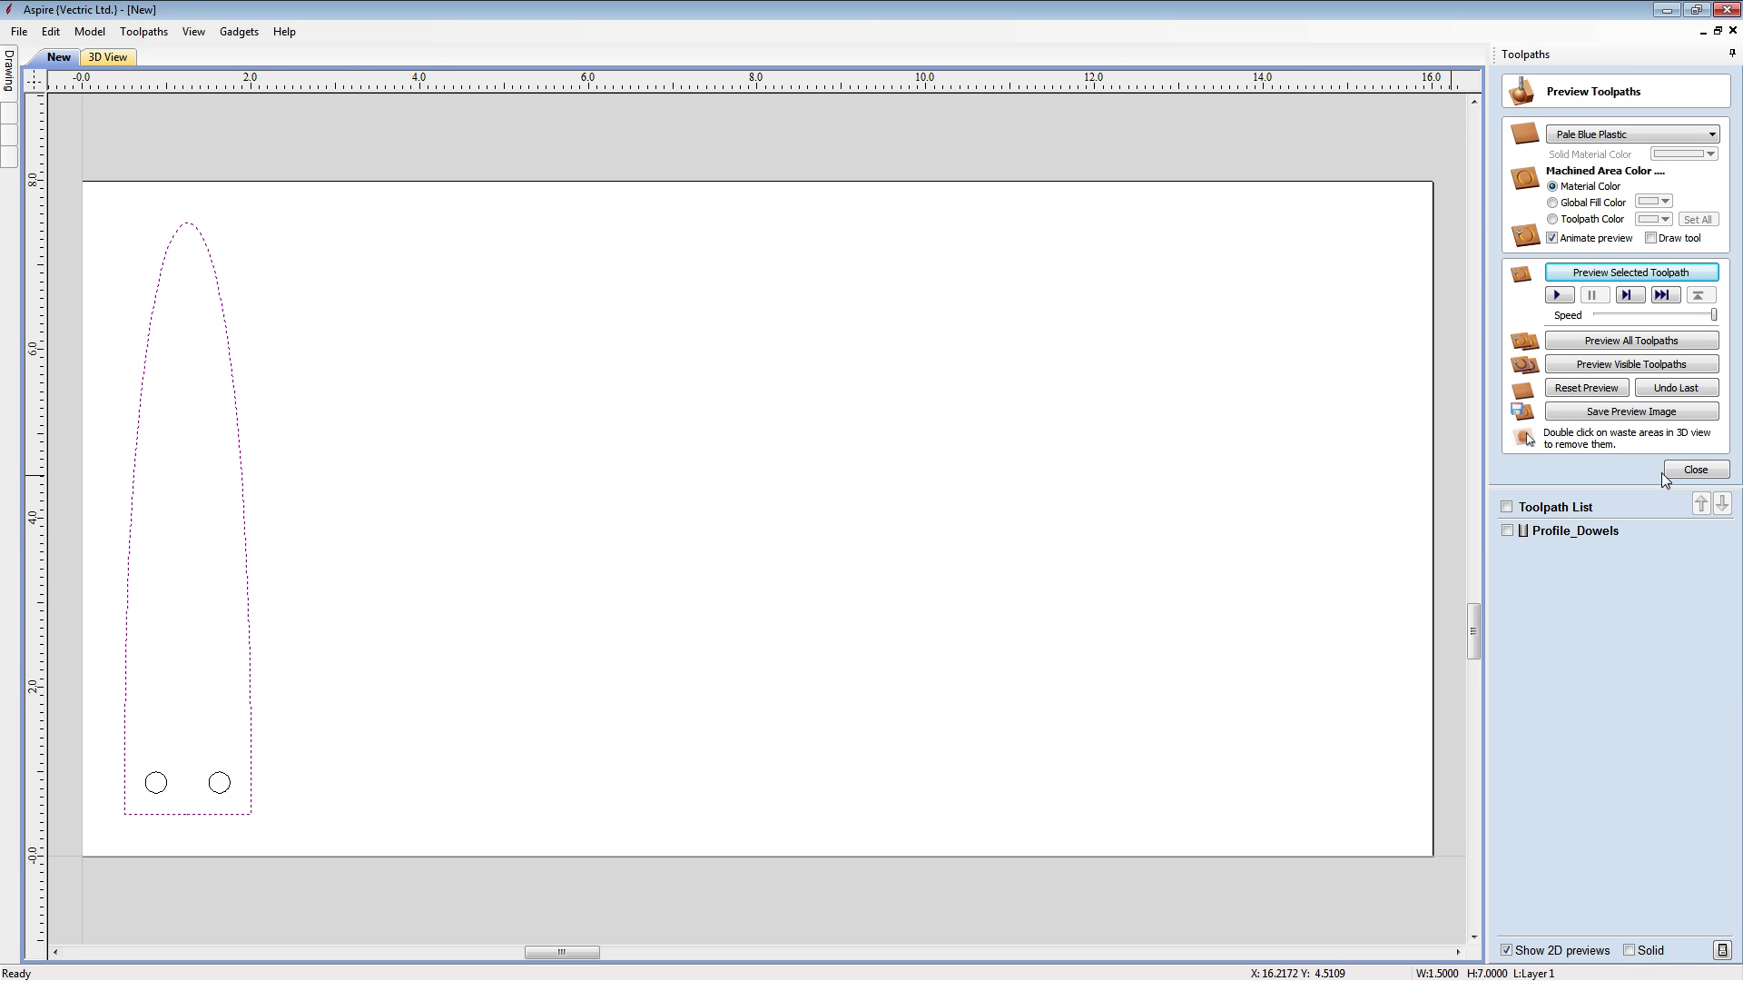
click(1691, 469)
click(1522, 222)
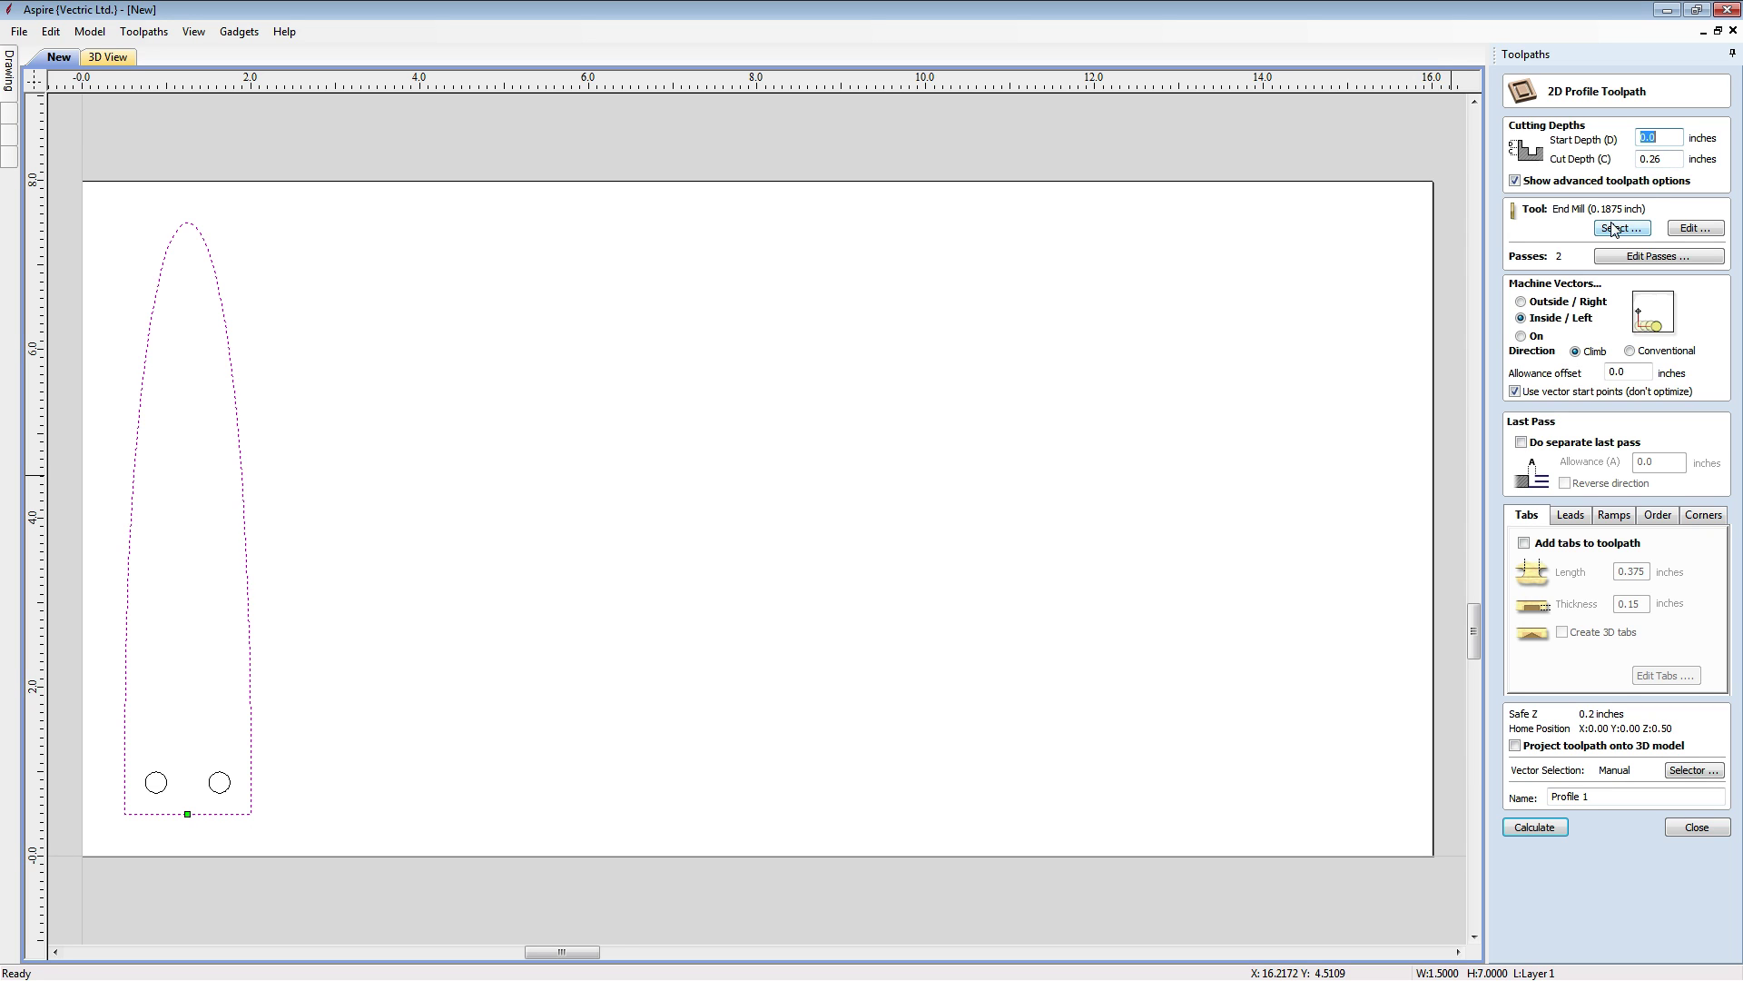
click(1521, 305)
Add tabs to the outline toolpath with a 0.125-inch thickness and deselect the outline
click(1545, 543)
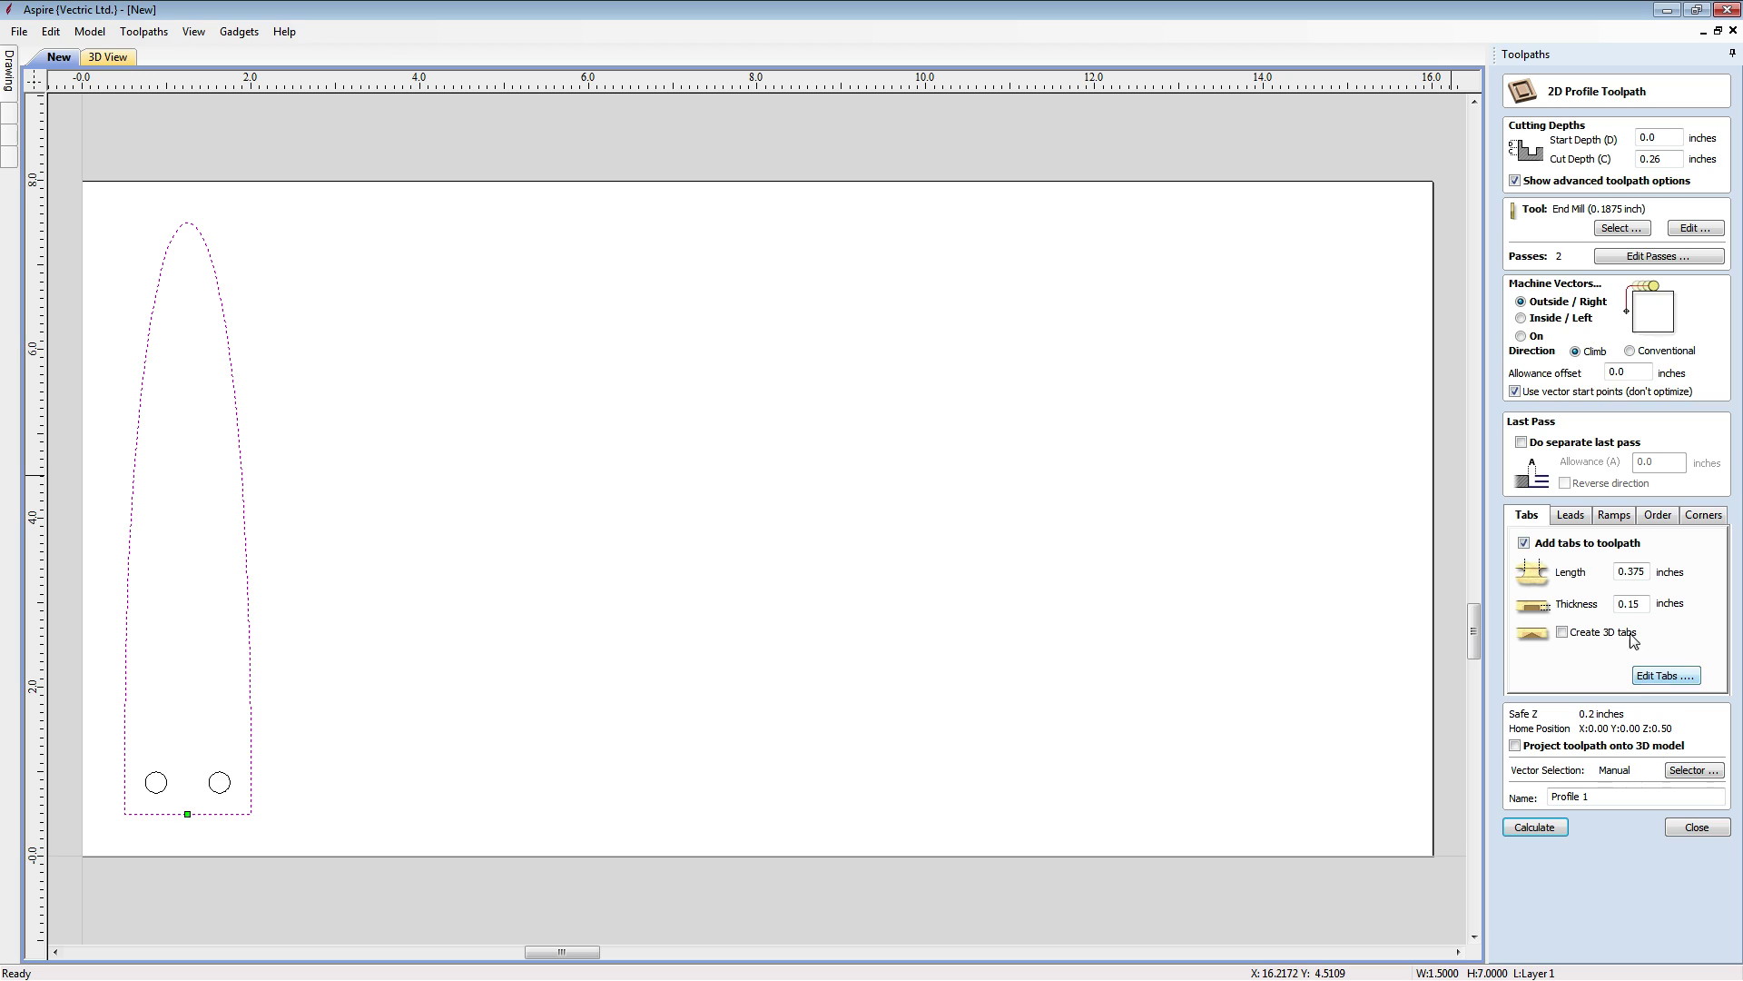
double_click(1641, 607)
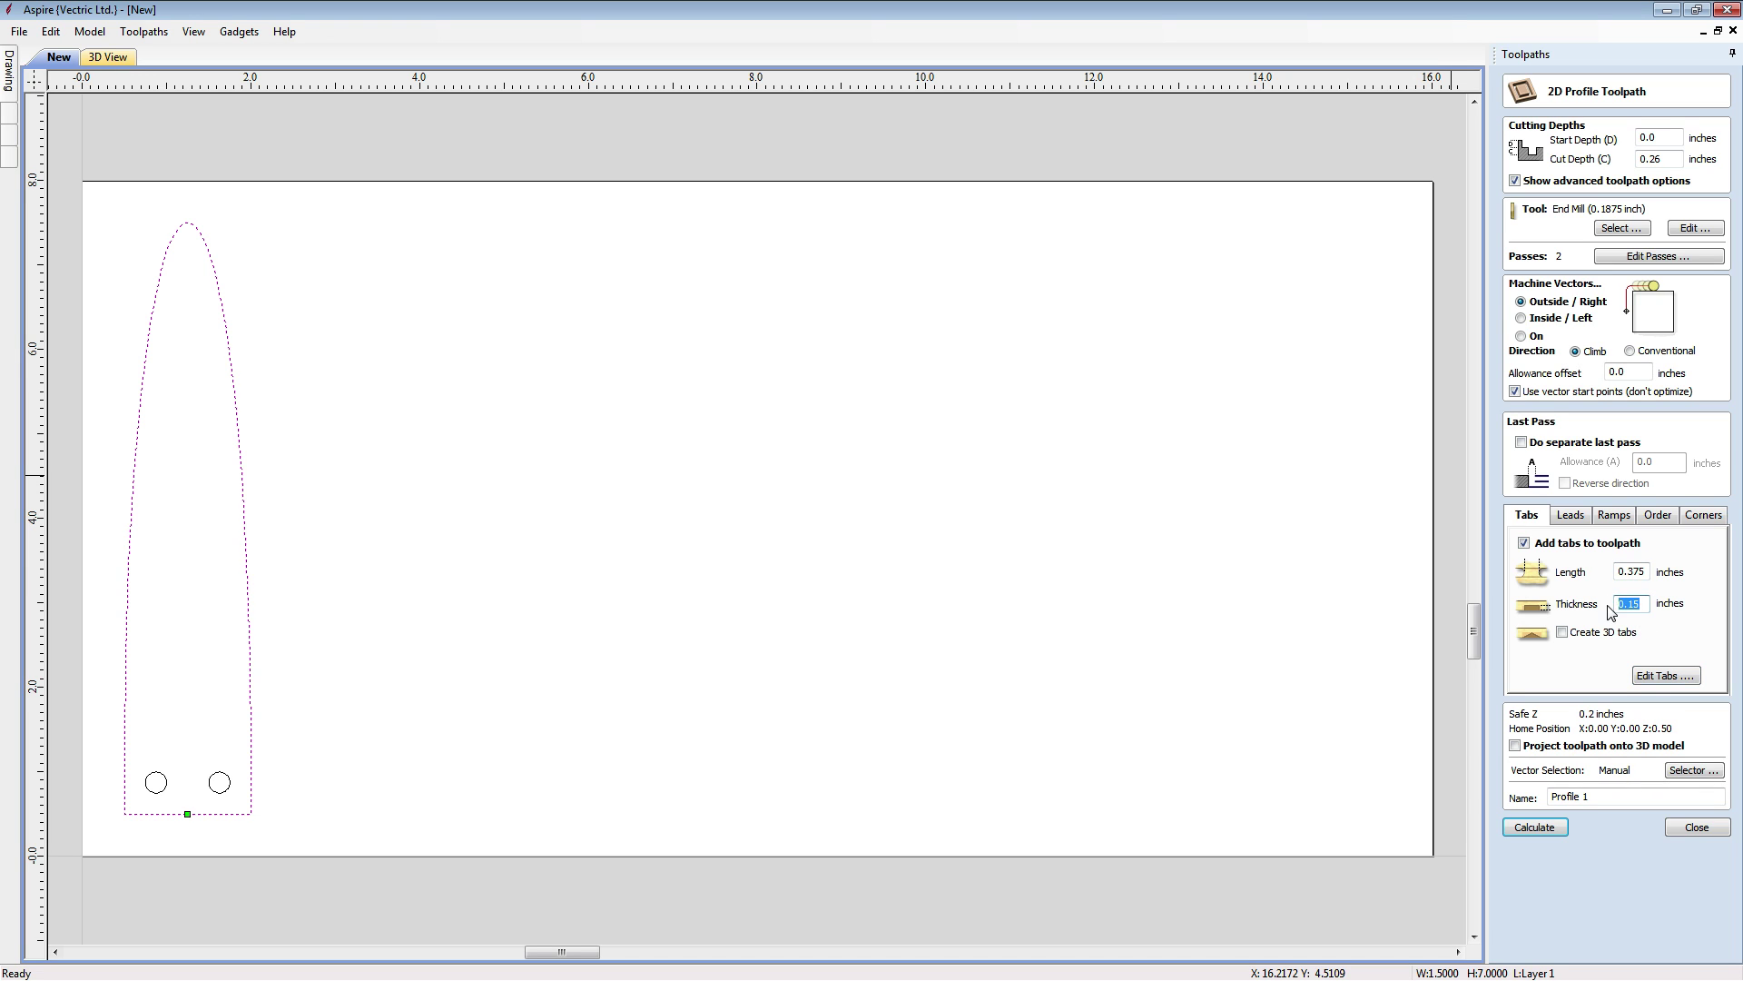
text(0.125)
click(470, 667)
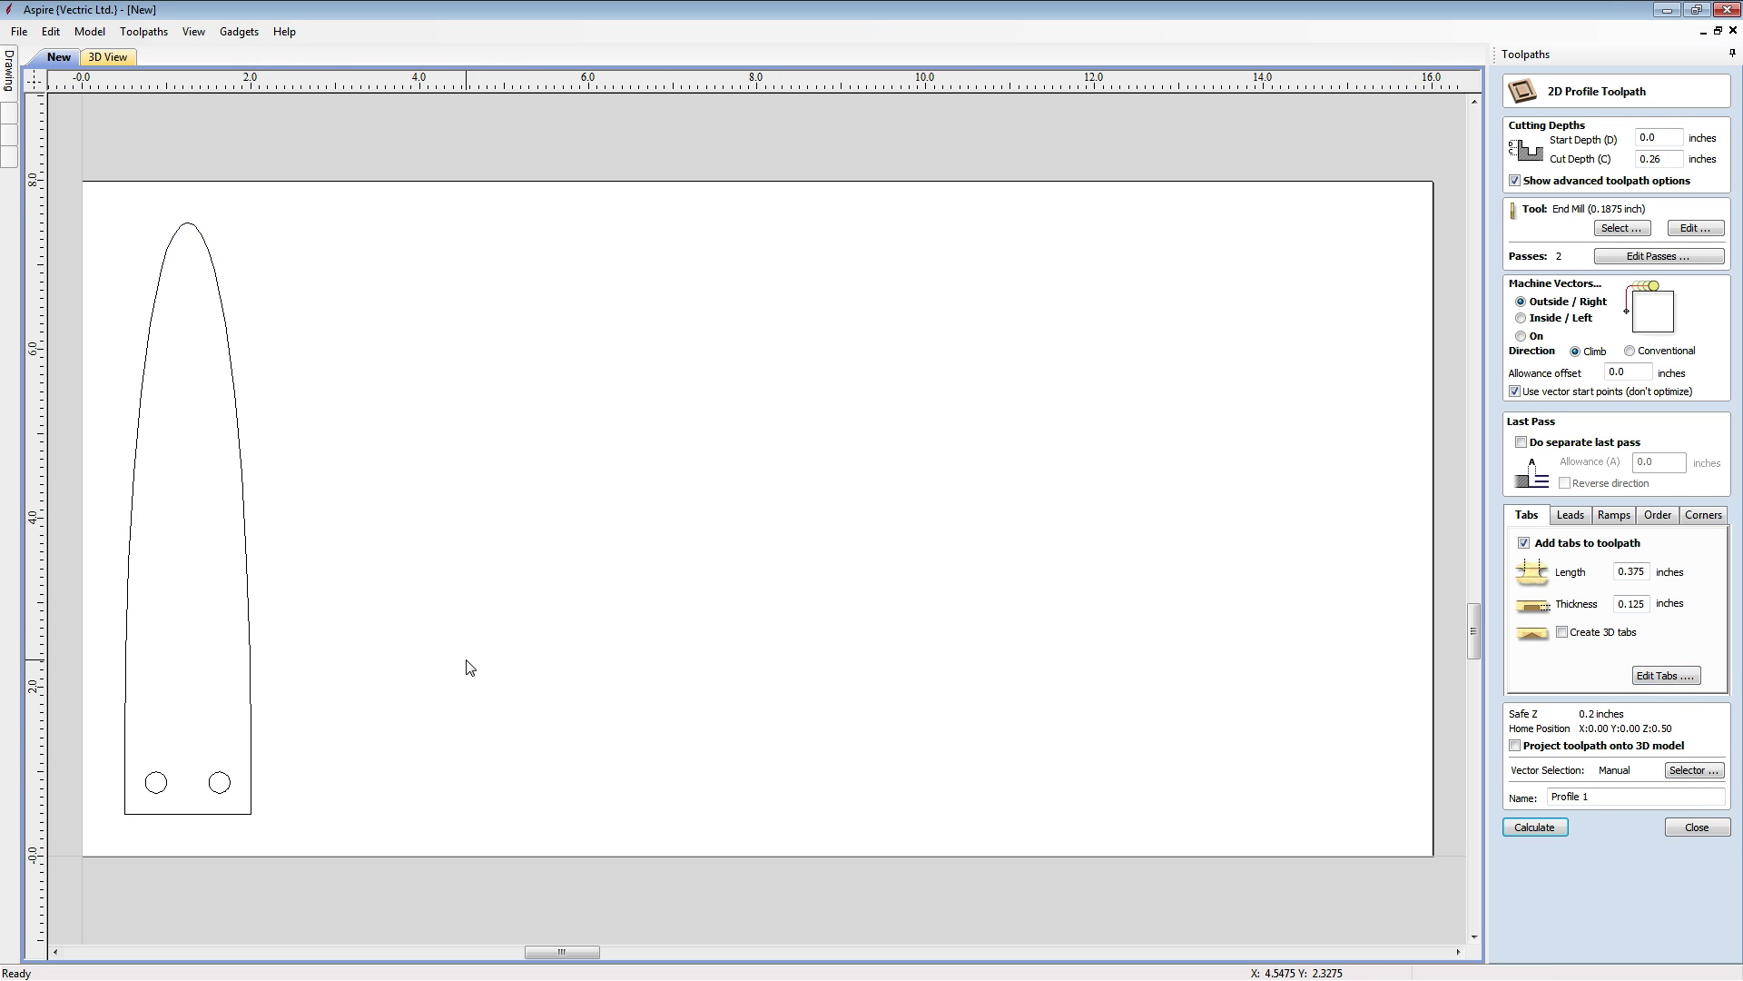
Associate the outline toolpath with the closed vectors on Layer 1 instead of Layer 2
click(1695, 770)
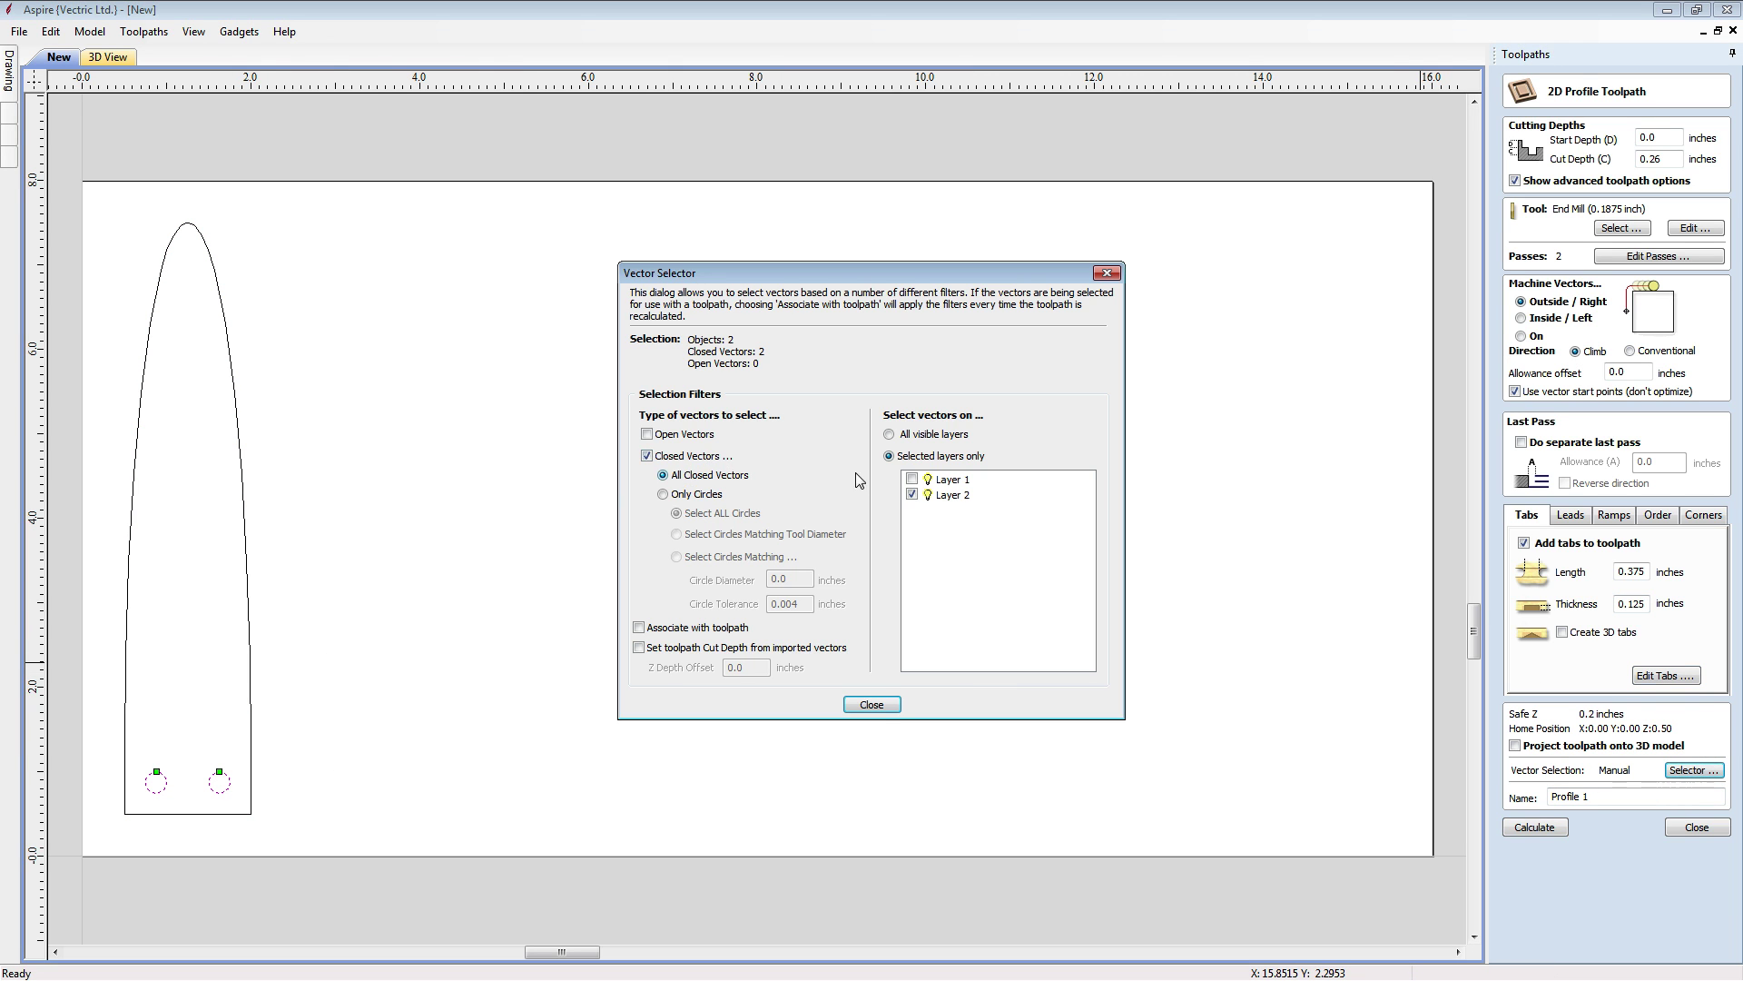
click(912, 479)
click(912, 494)
click(650, 628)
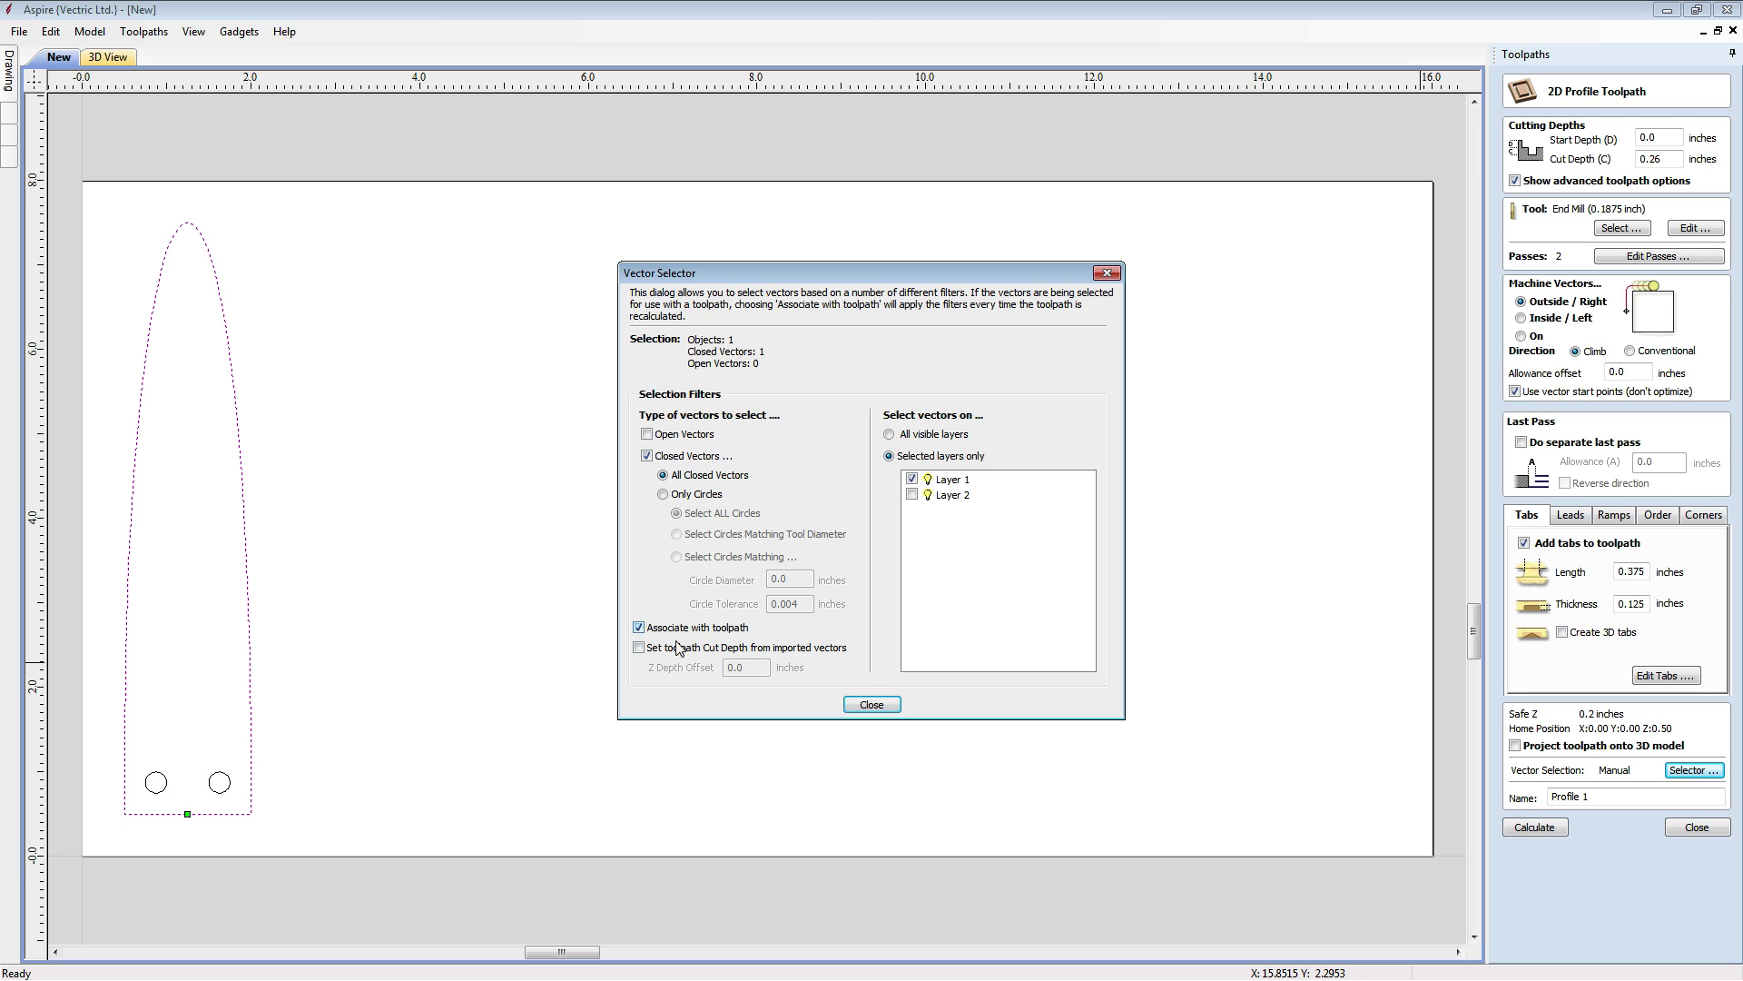
click(870, 704)
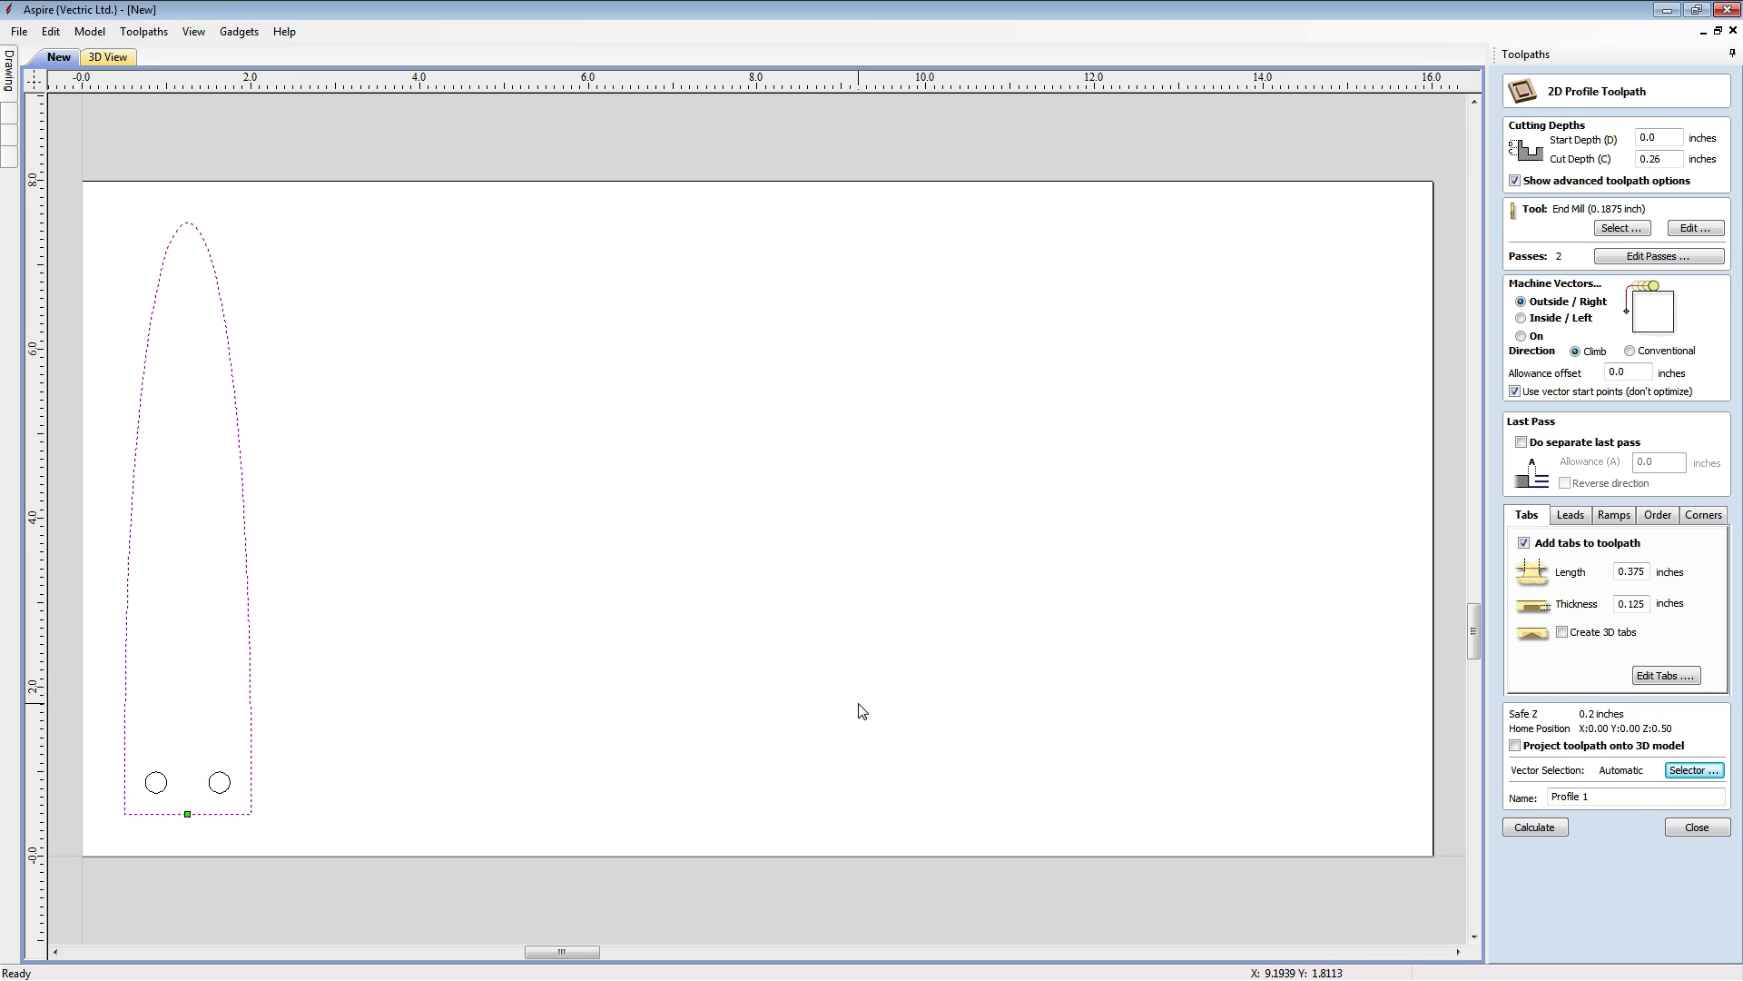
Place a single tab at the middle of the outline's flat bottom edge and finish editing tabs
click(1667, 676)
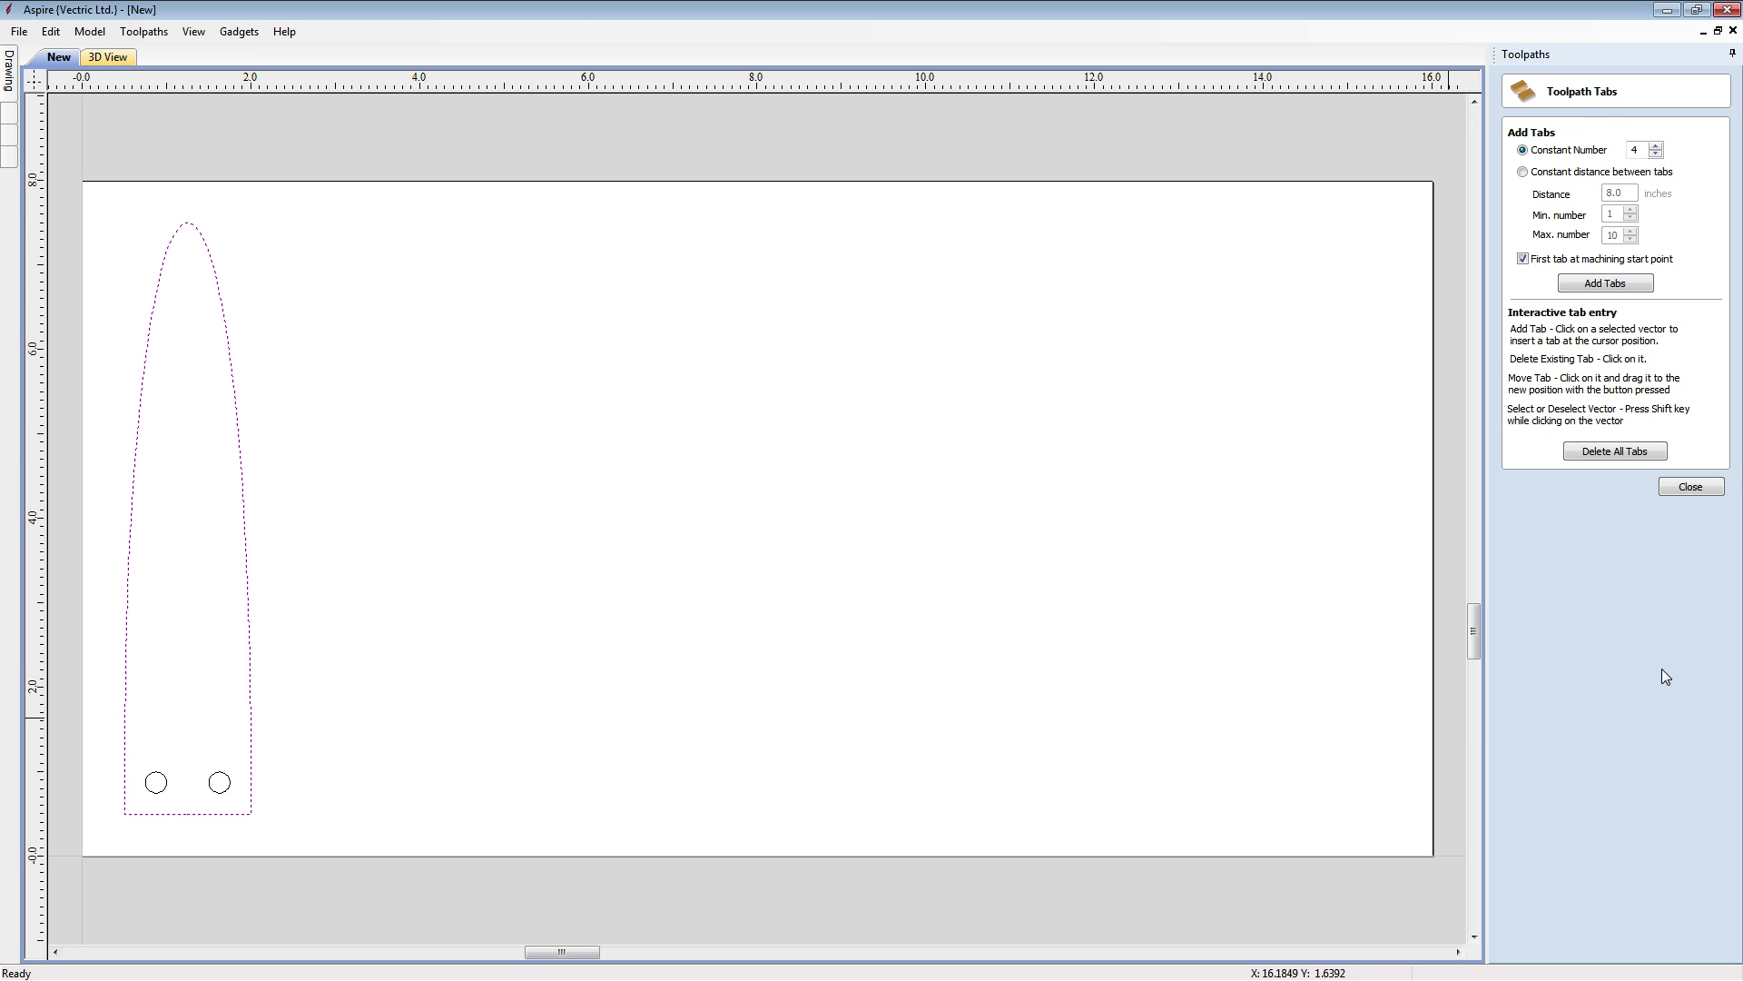
click(184, 813)
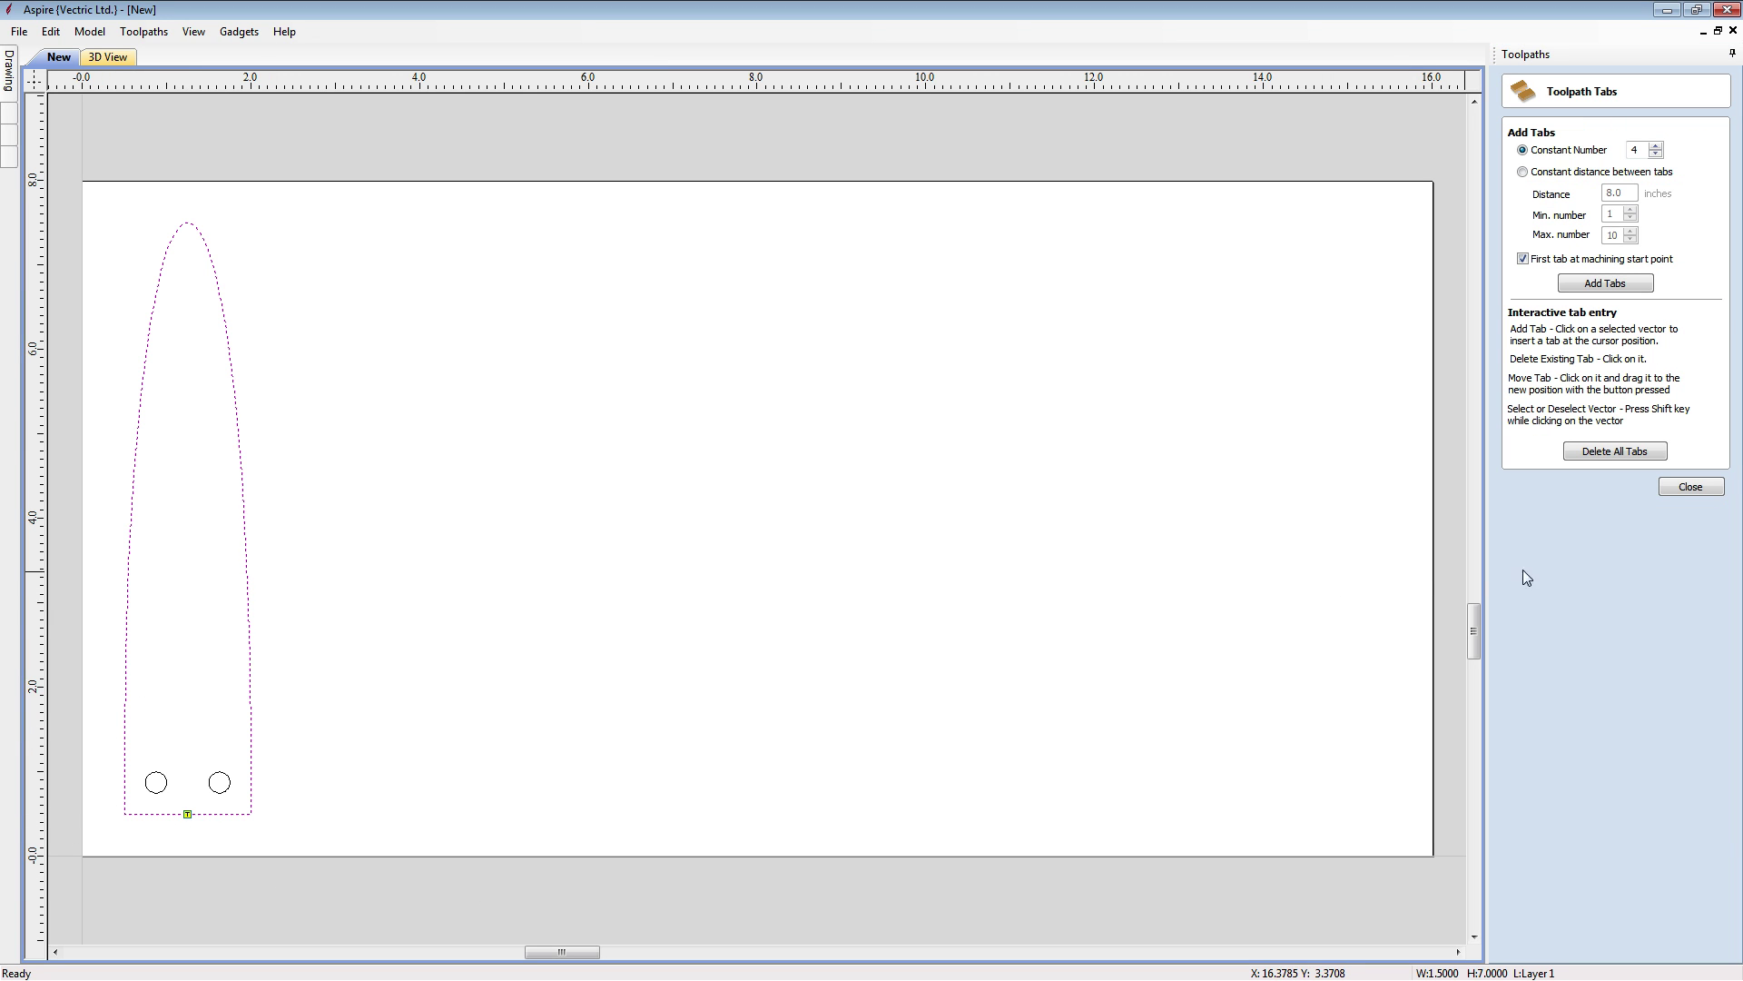
click(1672, 489)
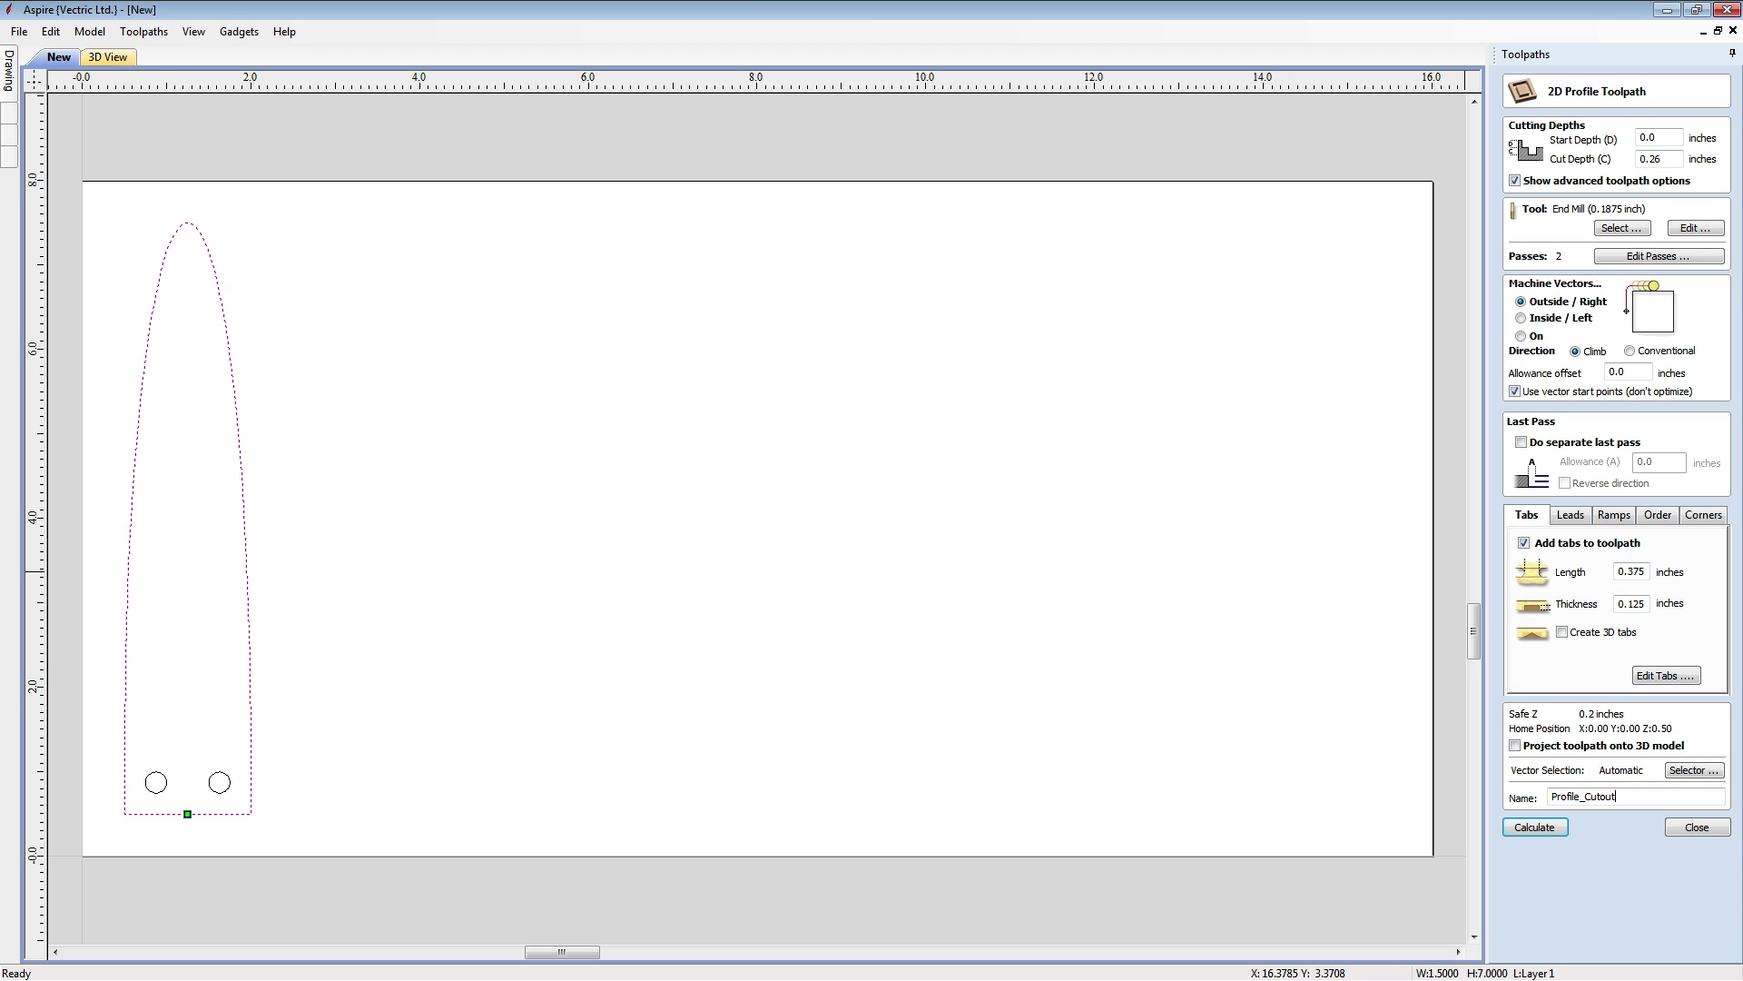
Calculate the outline toolpath under the name Profile_Cutout and preview its cut in 3D
click(1535, 826)
click(841, 597)
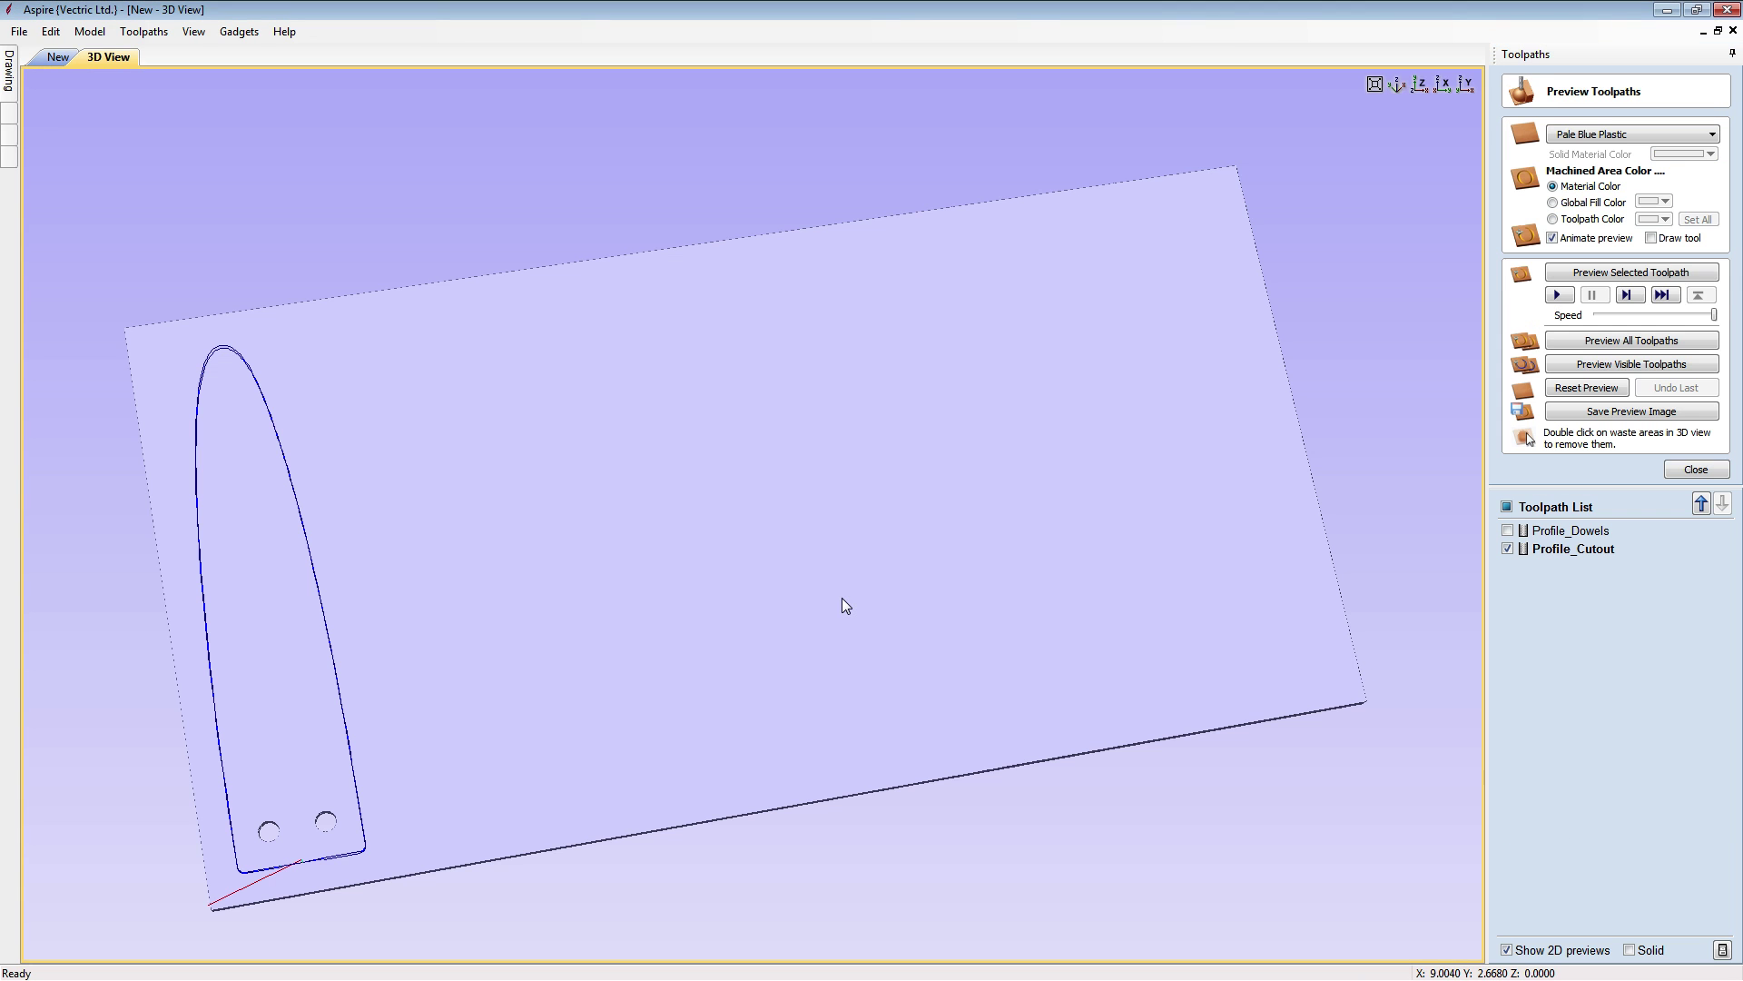
click(1681, 273)
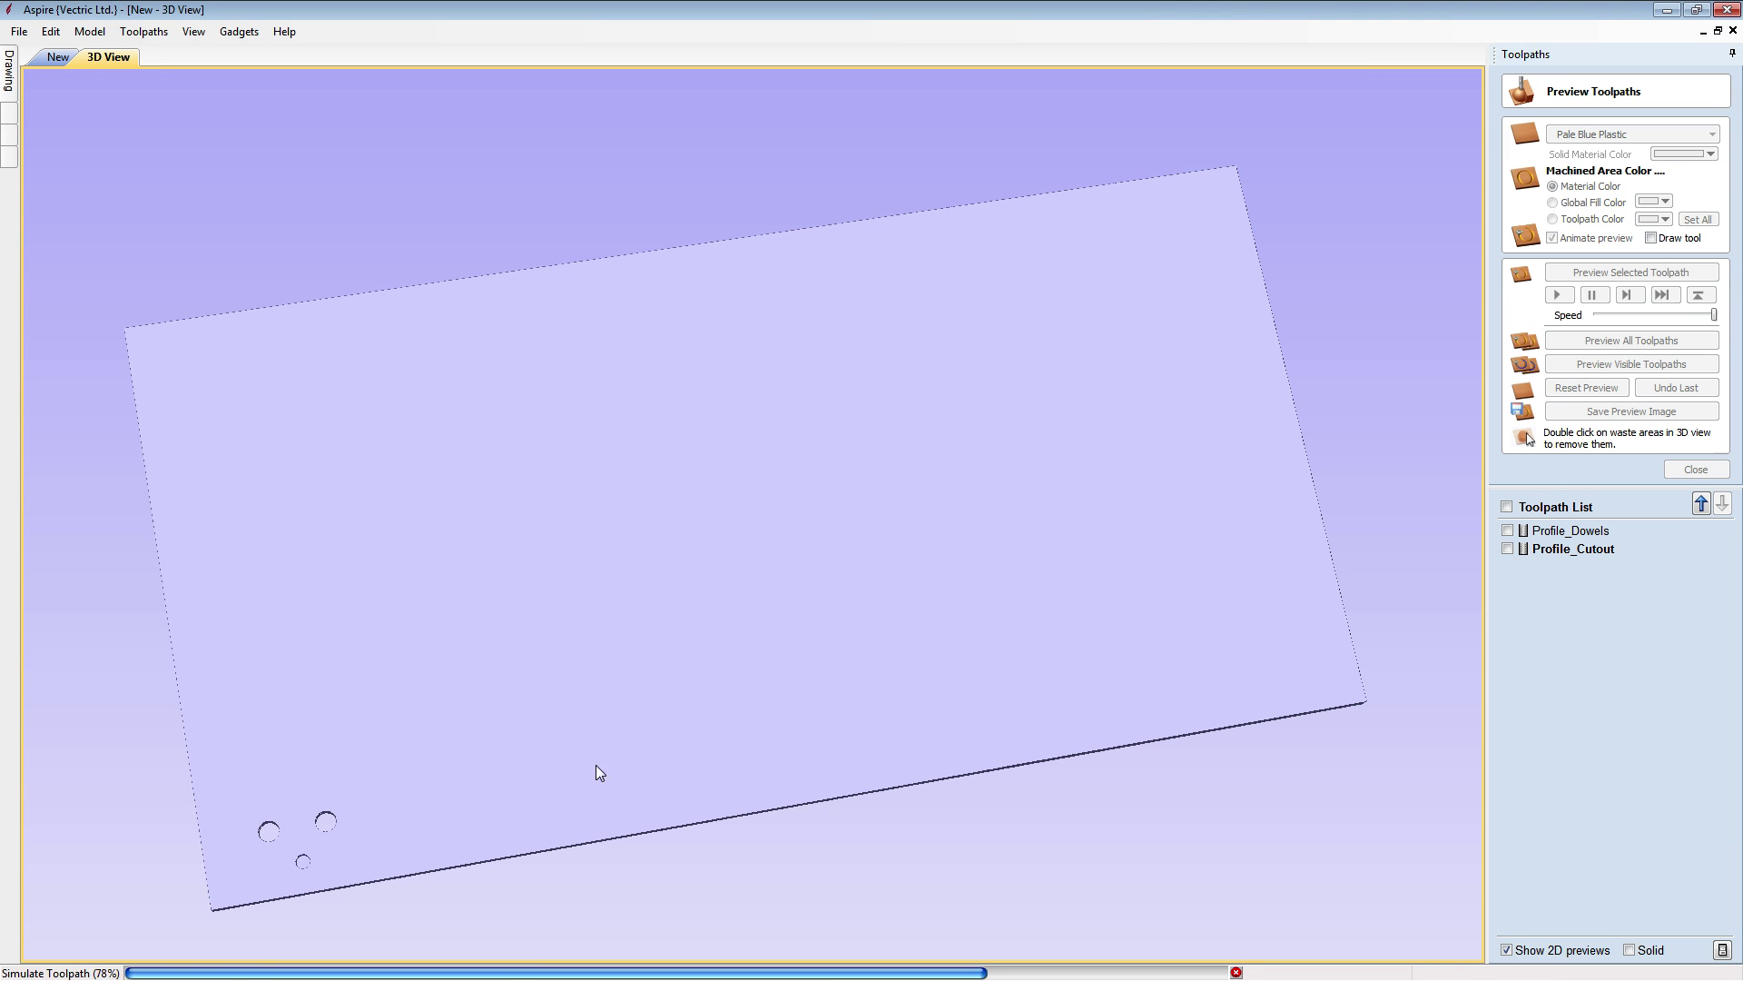
Inspect the simulated cutout and its bottom tab up close and from above, then close the preview
drag(596, 764, 439, 731)
scroll(626, 584, up, 5)
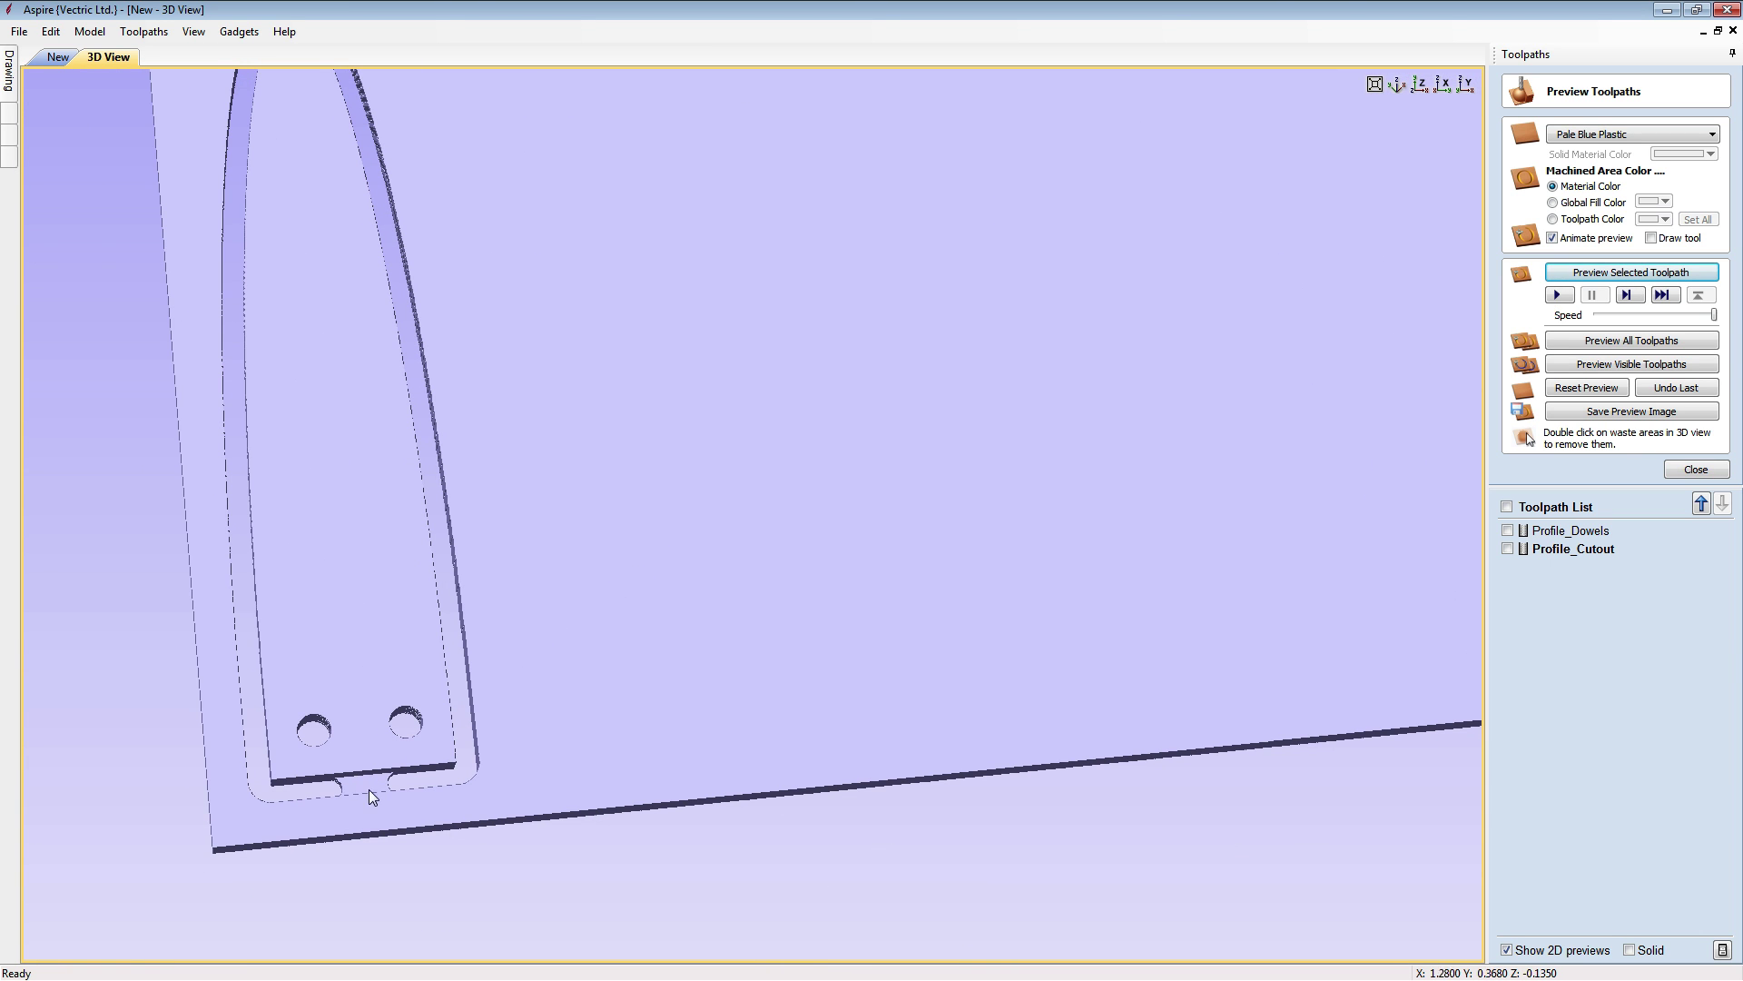
click(1419, 84)
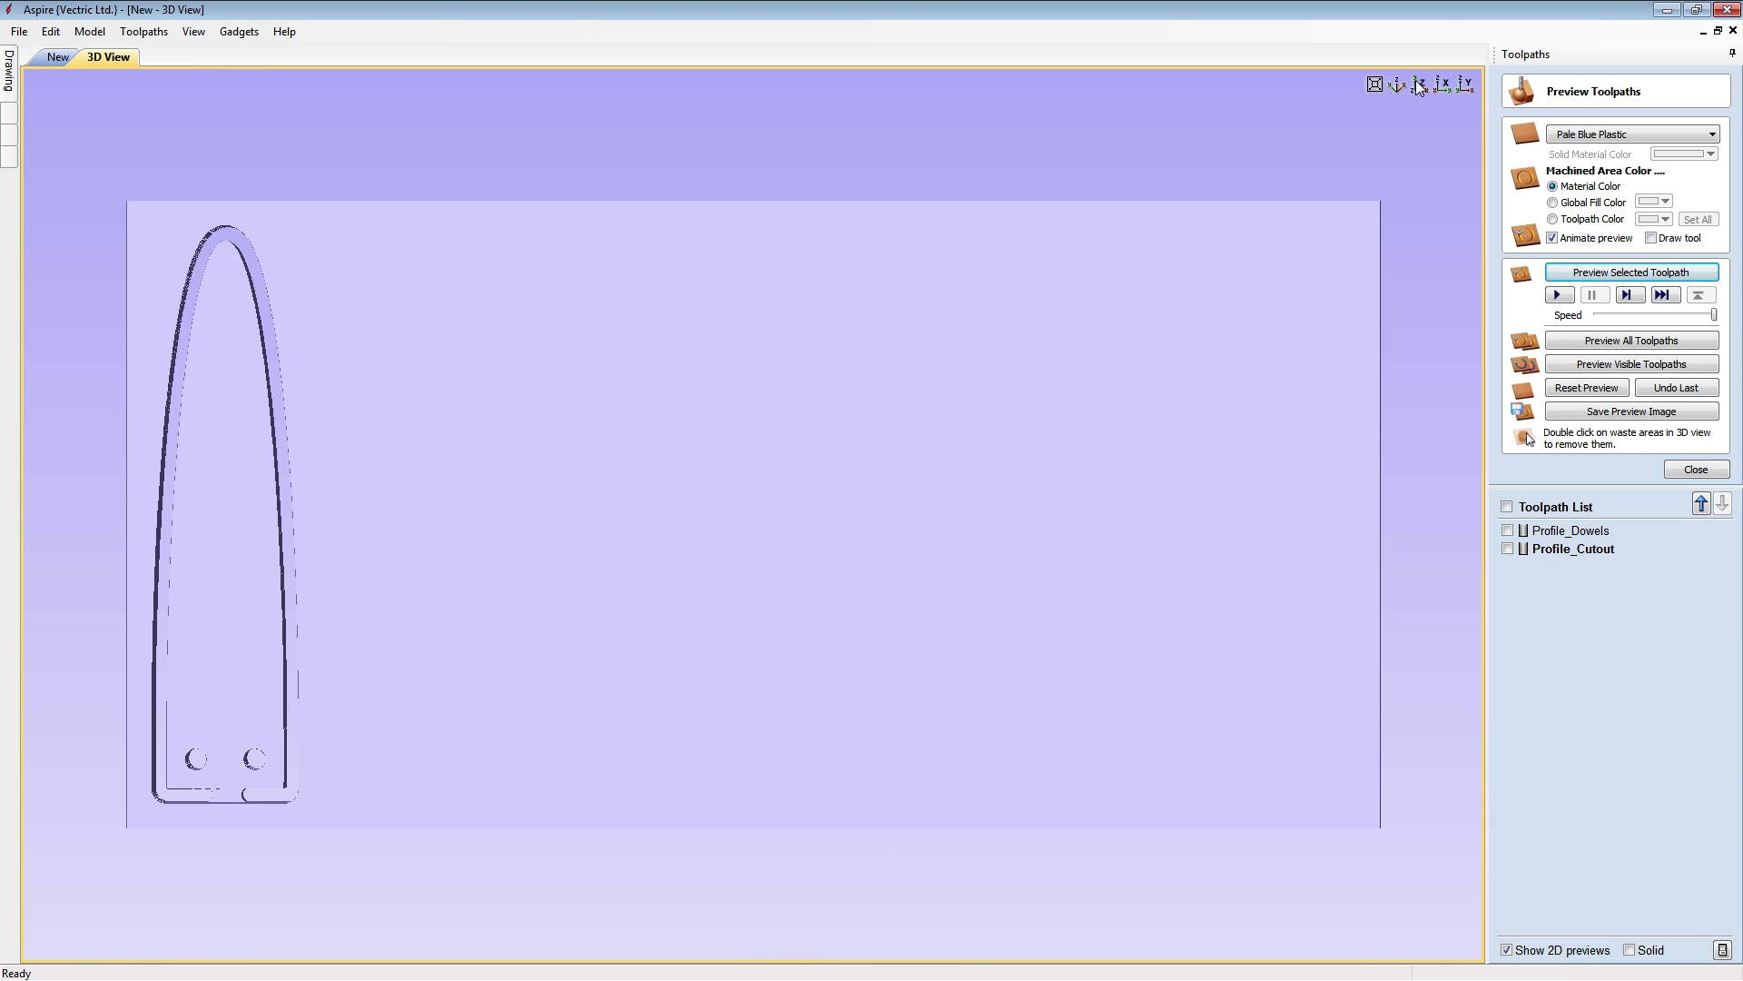
drag(463, 642, 614, 692)
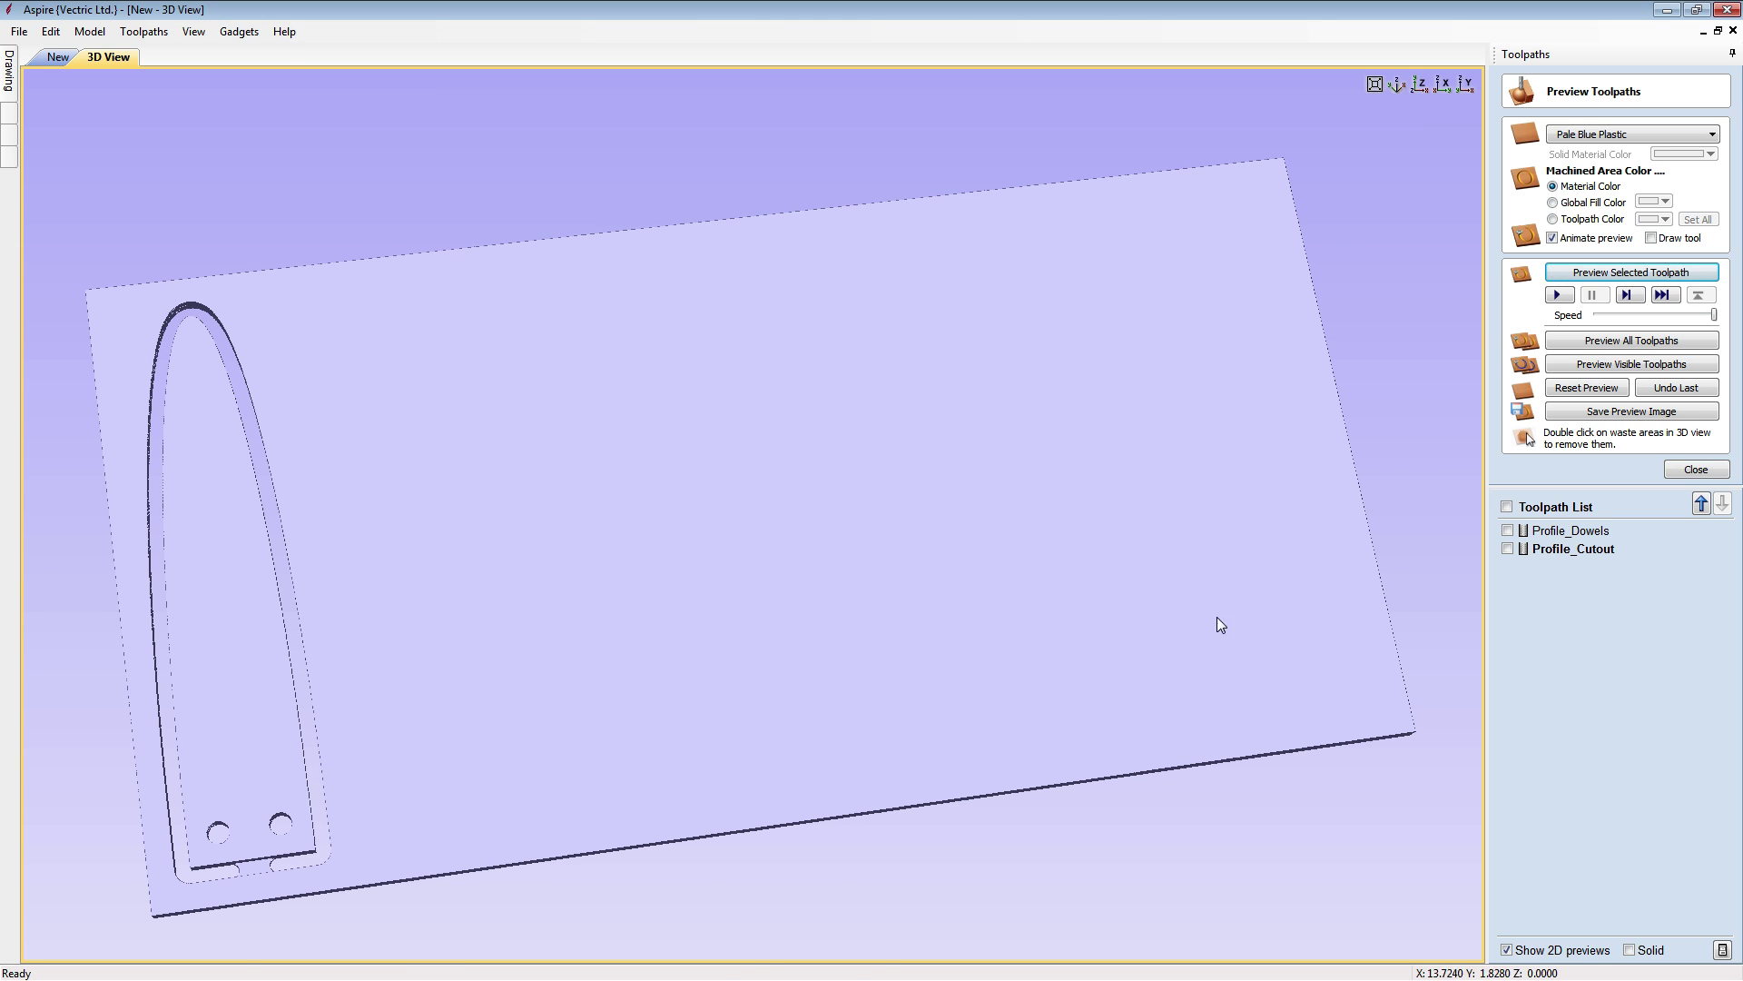
click(1696, 470)
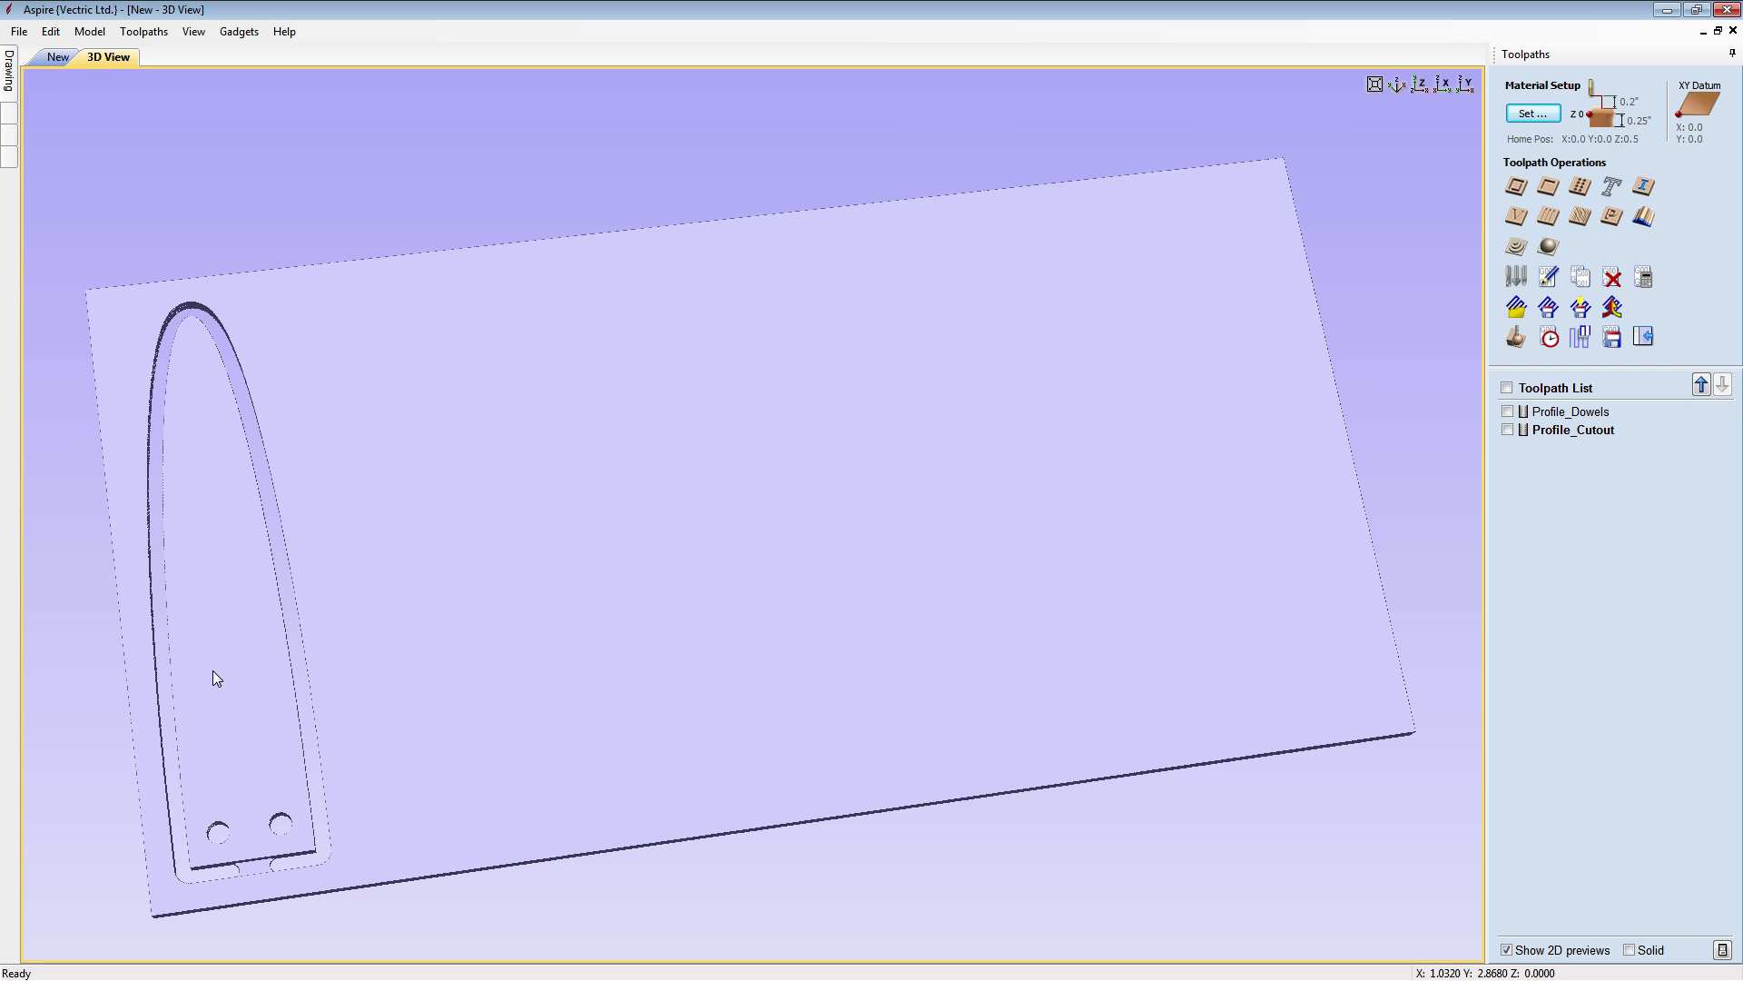
Set up an array copy of all vectors in the 2D drawing with 1 row and 8 columns
key(F11)
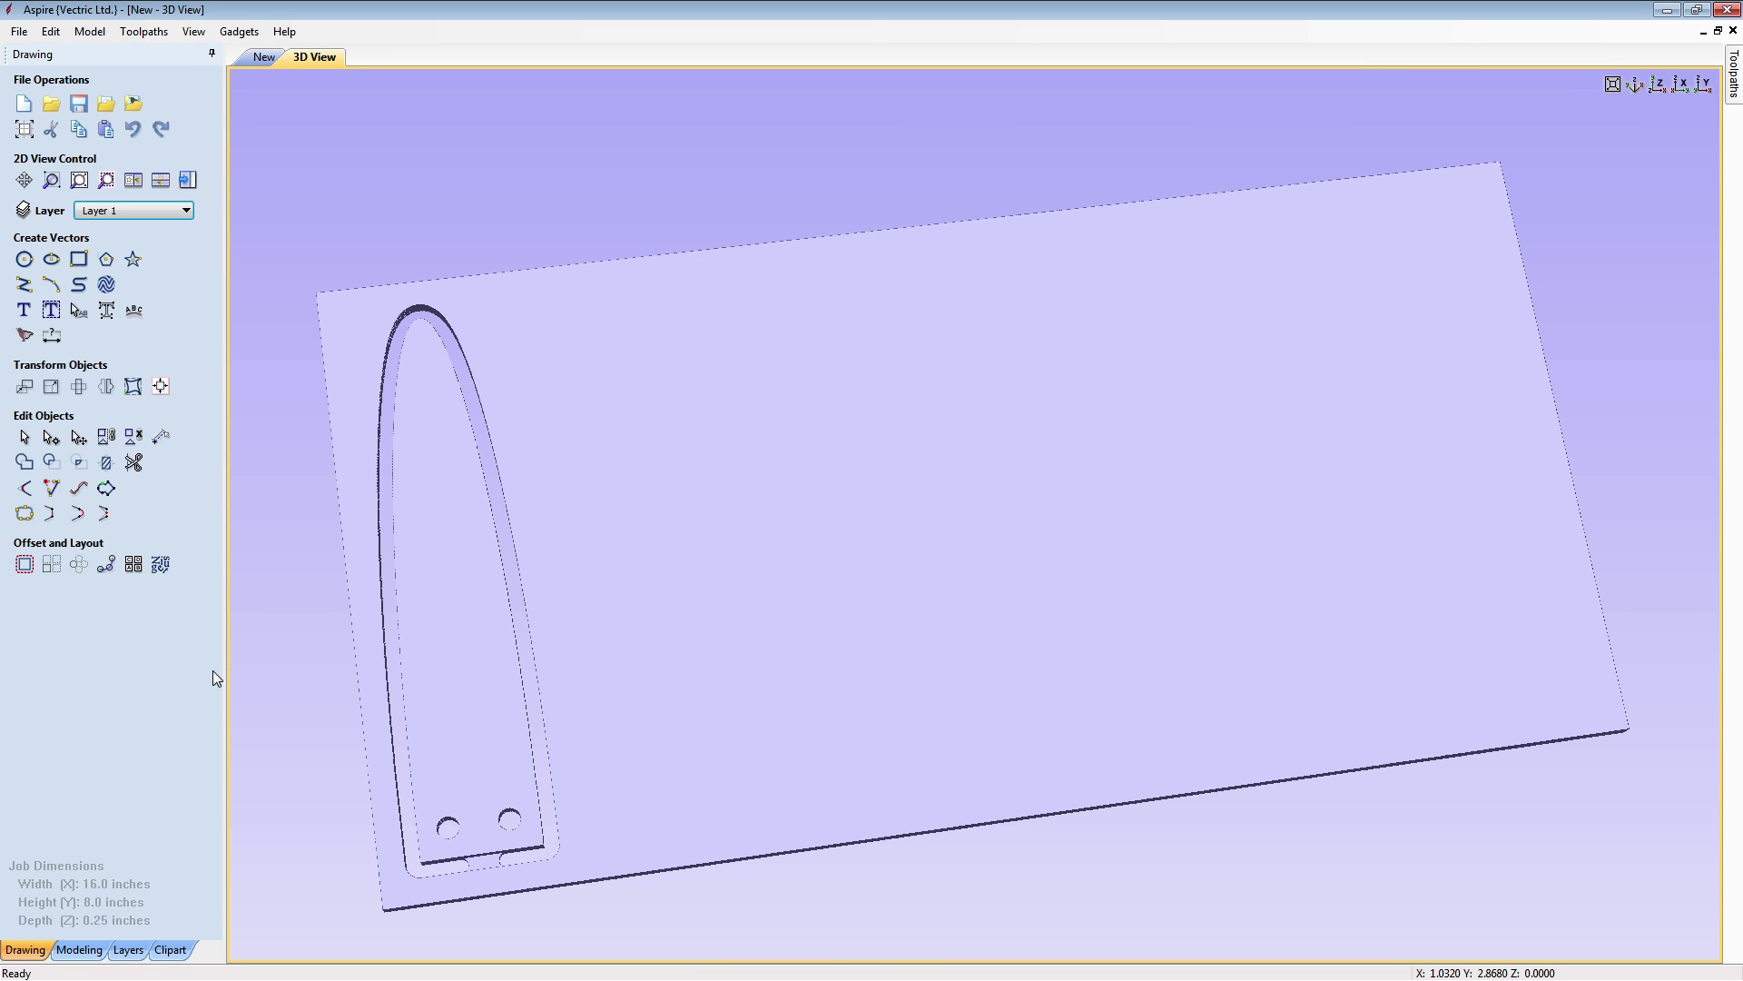
click(263, 58)
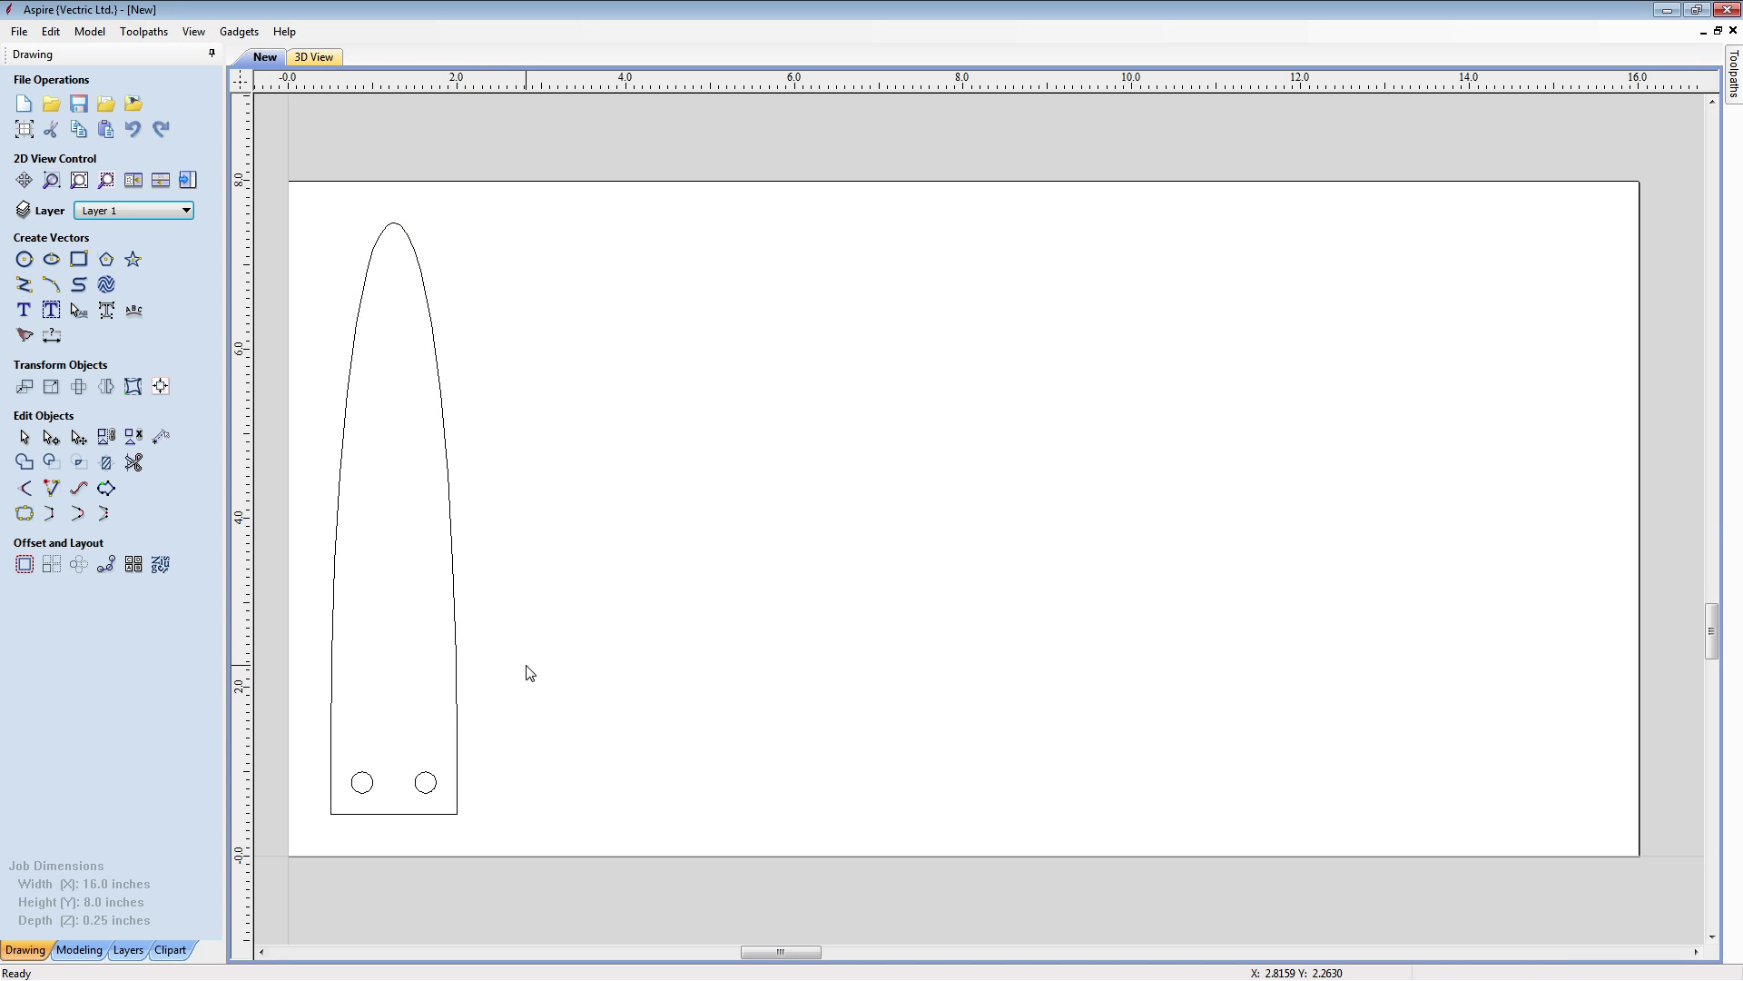
key(ctrl+a)
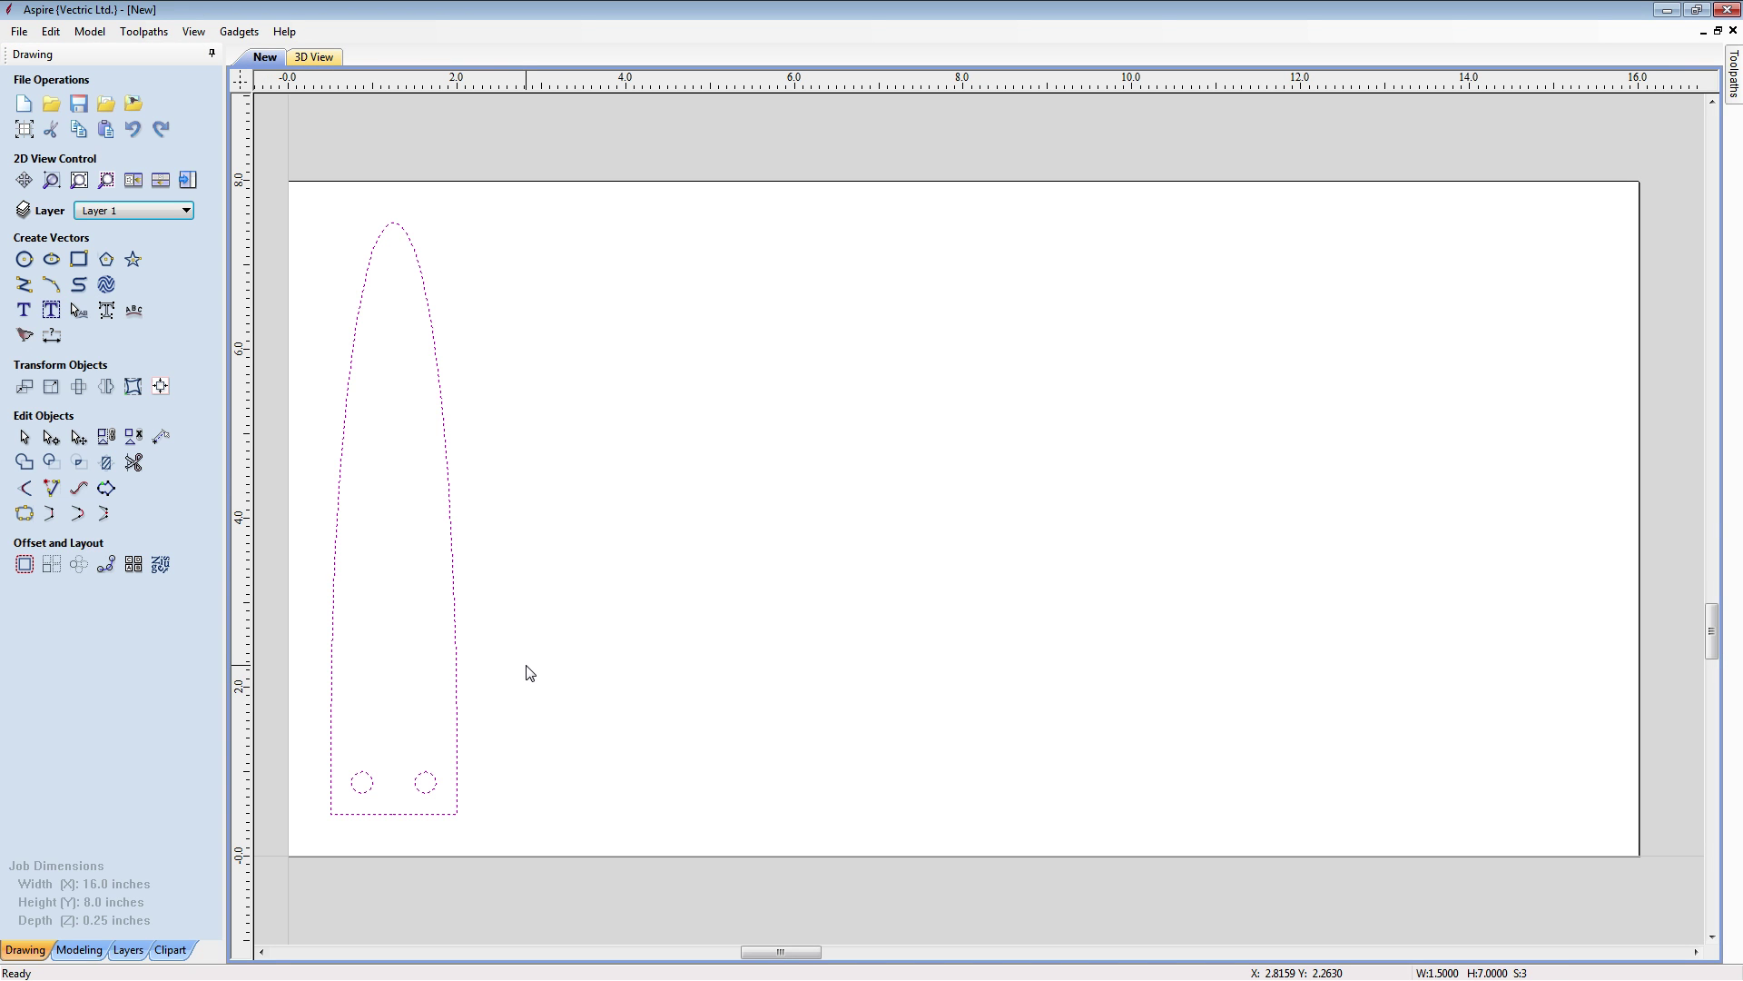
click(49, 570)
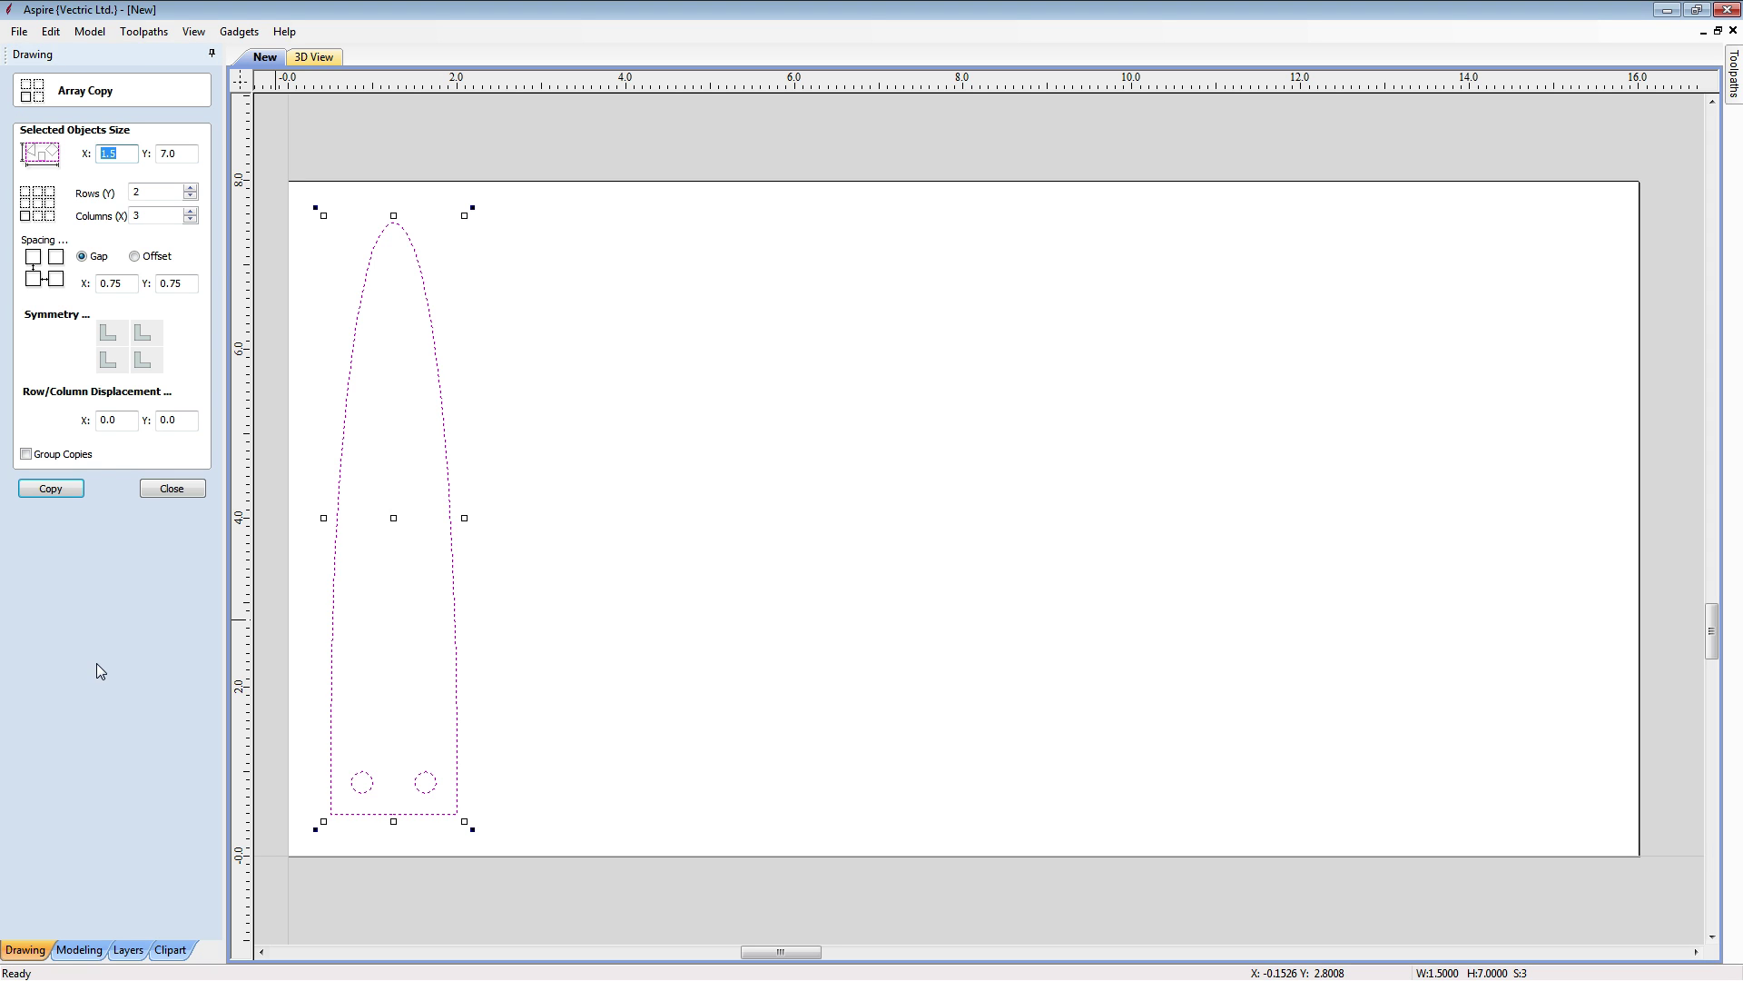
double_click(152, 192)
text(1)
double_click(136, 218)
text(8)
Set the array gap to X 0.375 and Y 0, flip alternate columns vertically and create the copies
double_click(115, 284)
text(0)
key(Tab)
text(0)
click(151, 359)
click(147, 332)
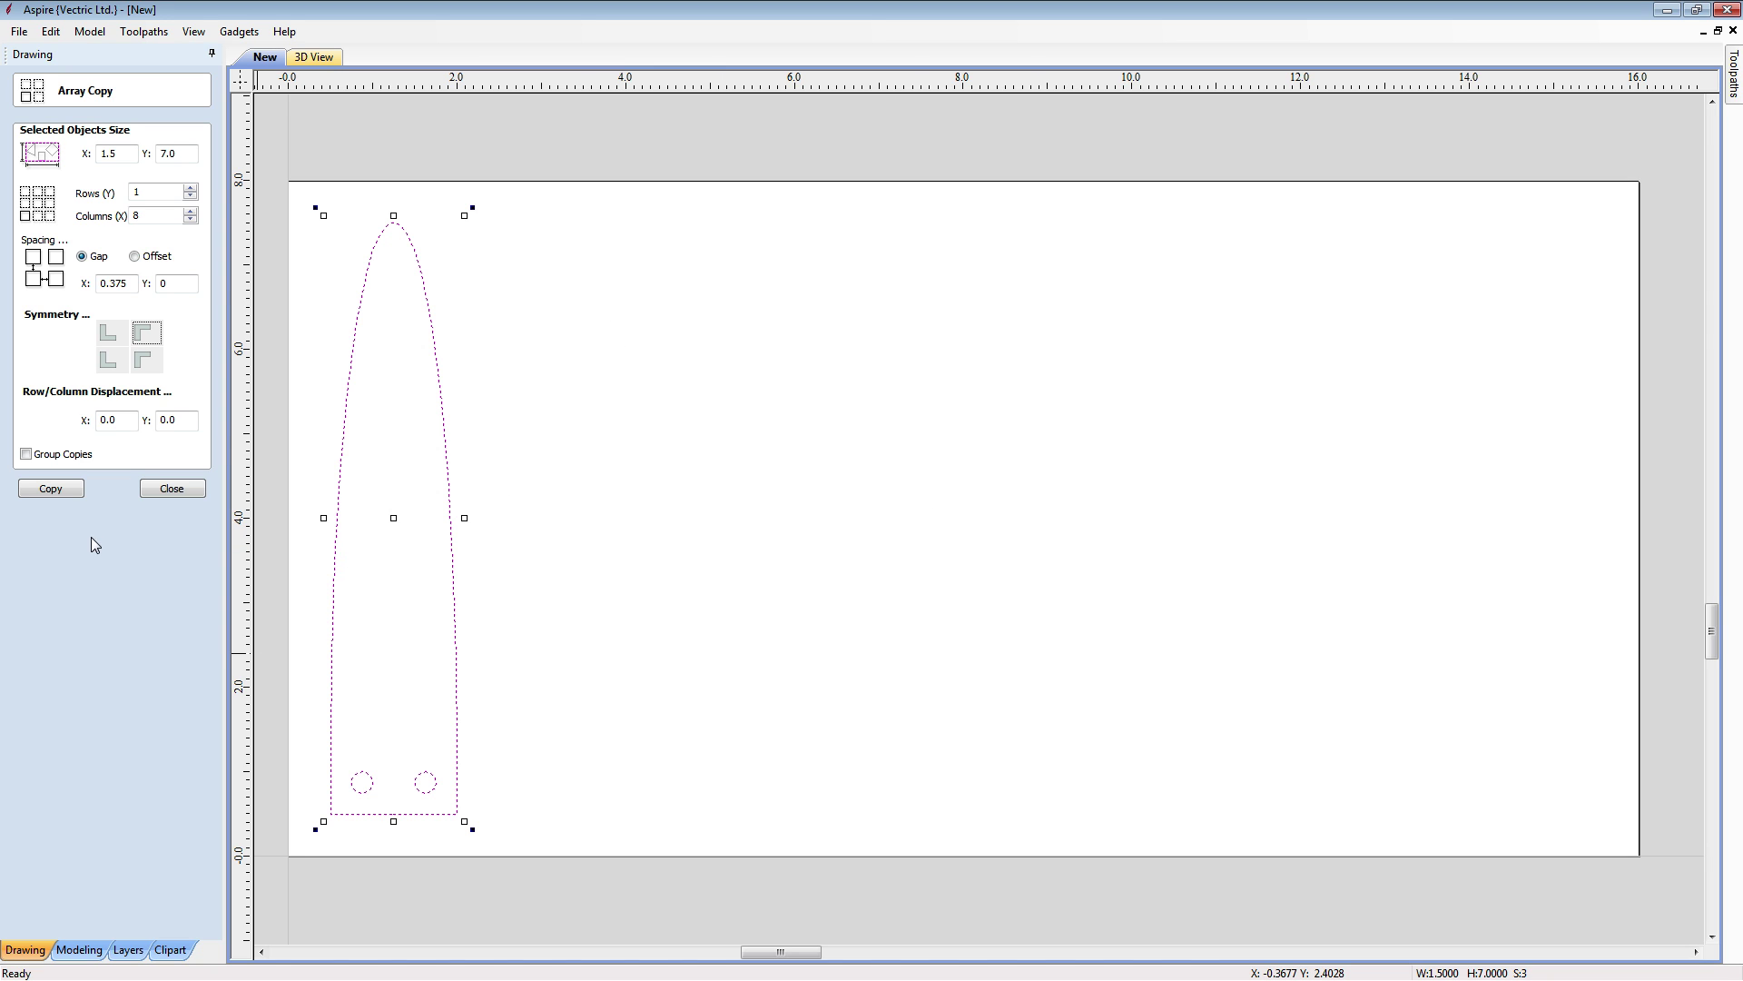
click(51, 489)
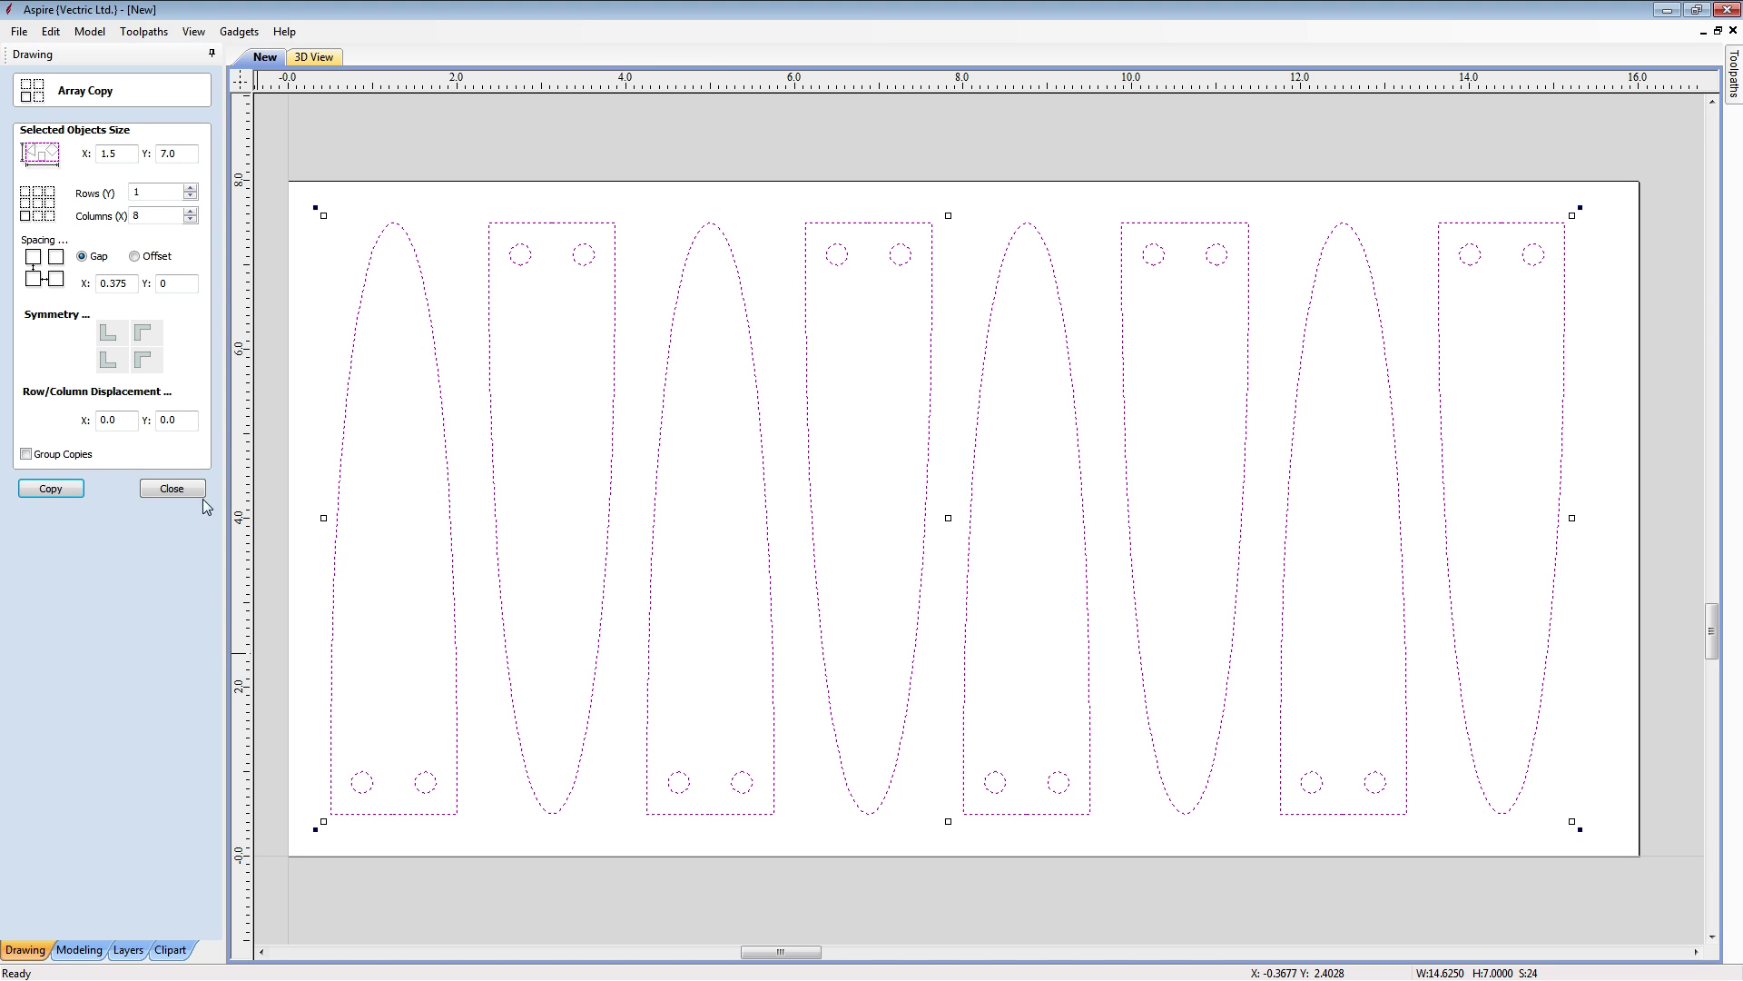
click(171, 489)
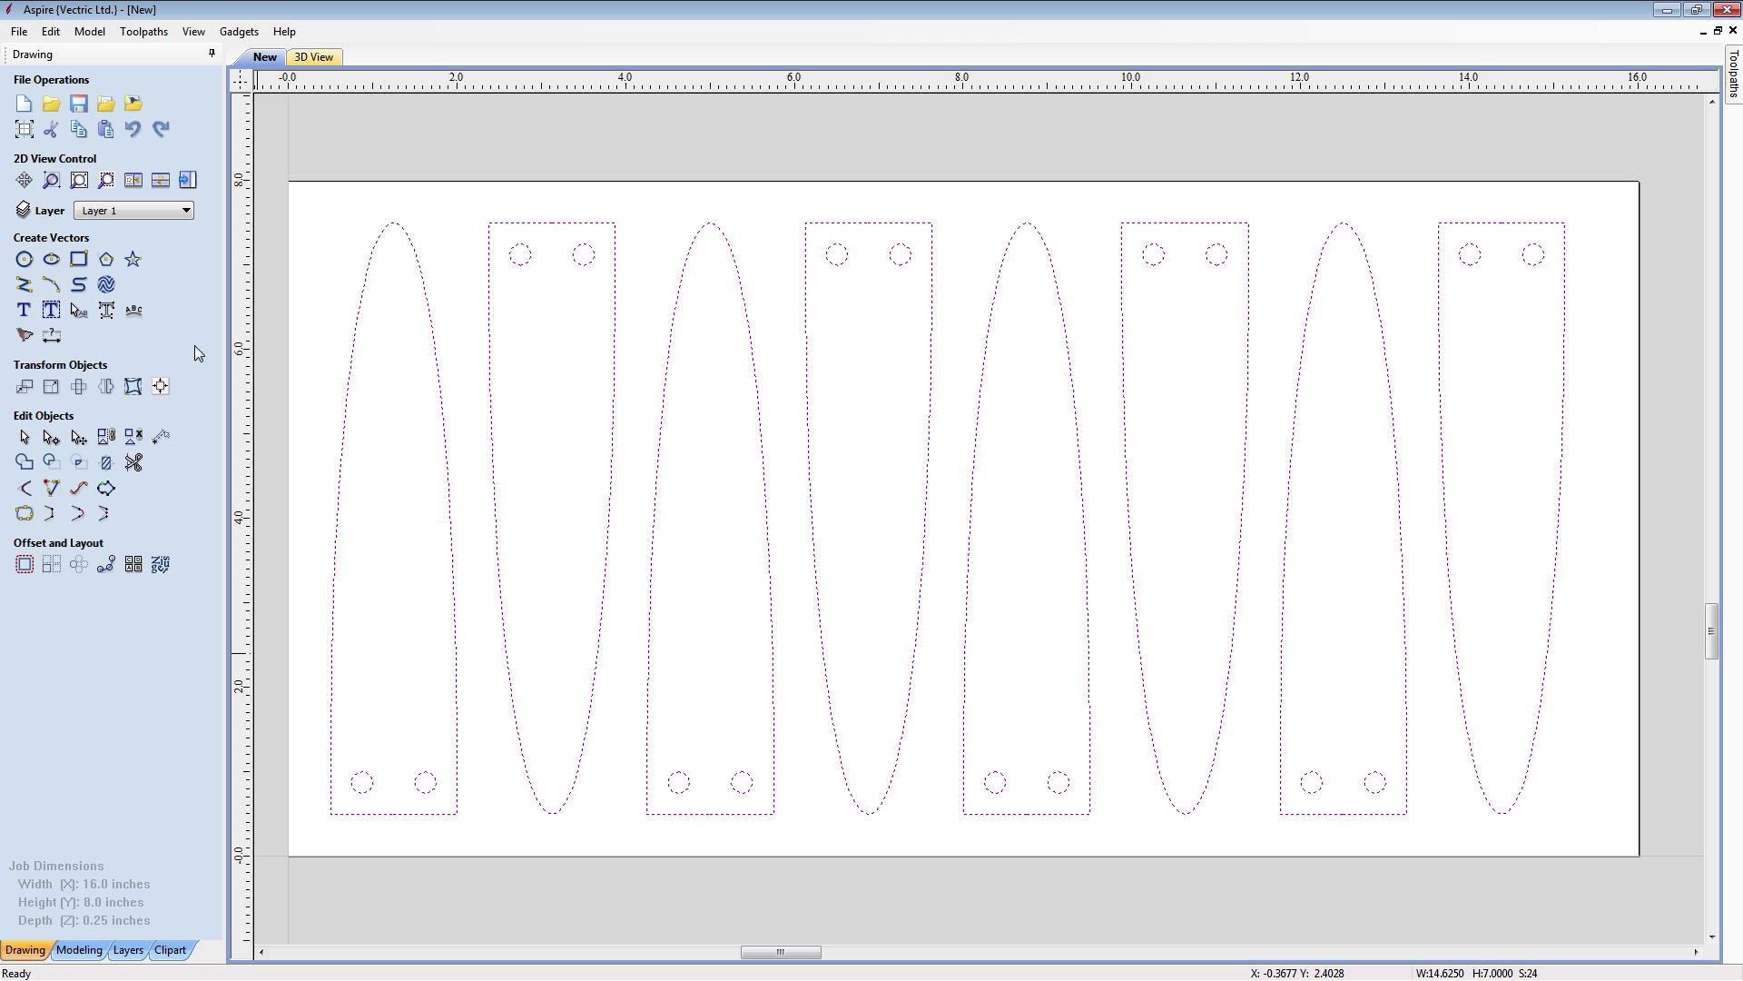
Recalculate all toolpaths so the dowel and cutout profiles cover the eight arrayed parts, and acknowledge the cut-through warning
click(188, 180)
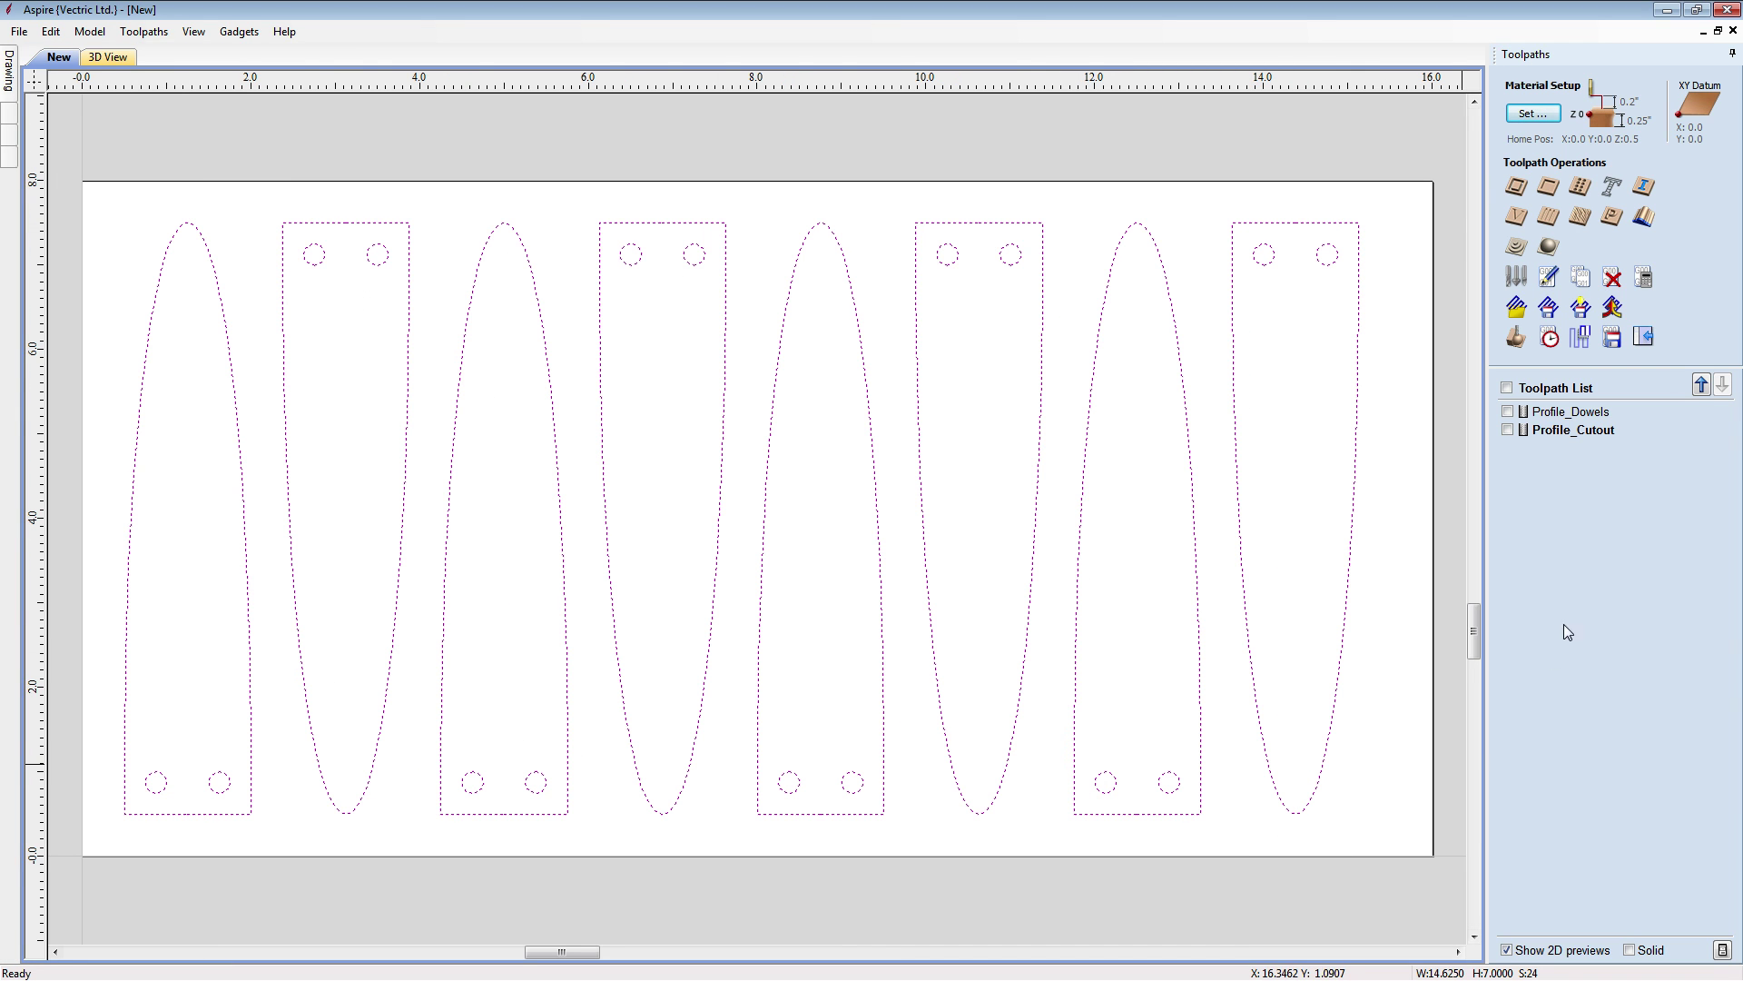
click(1644, 283)
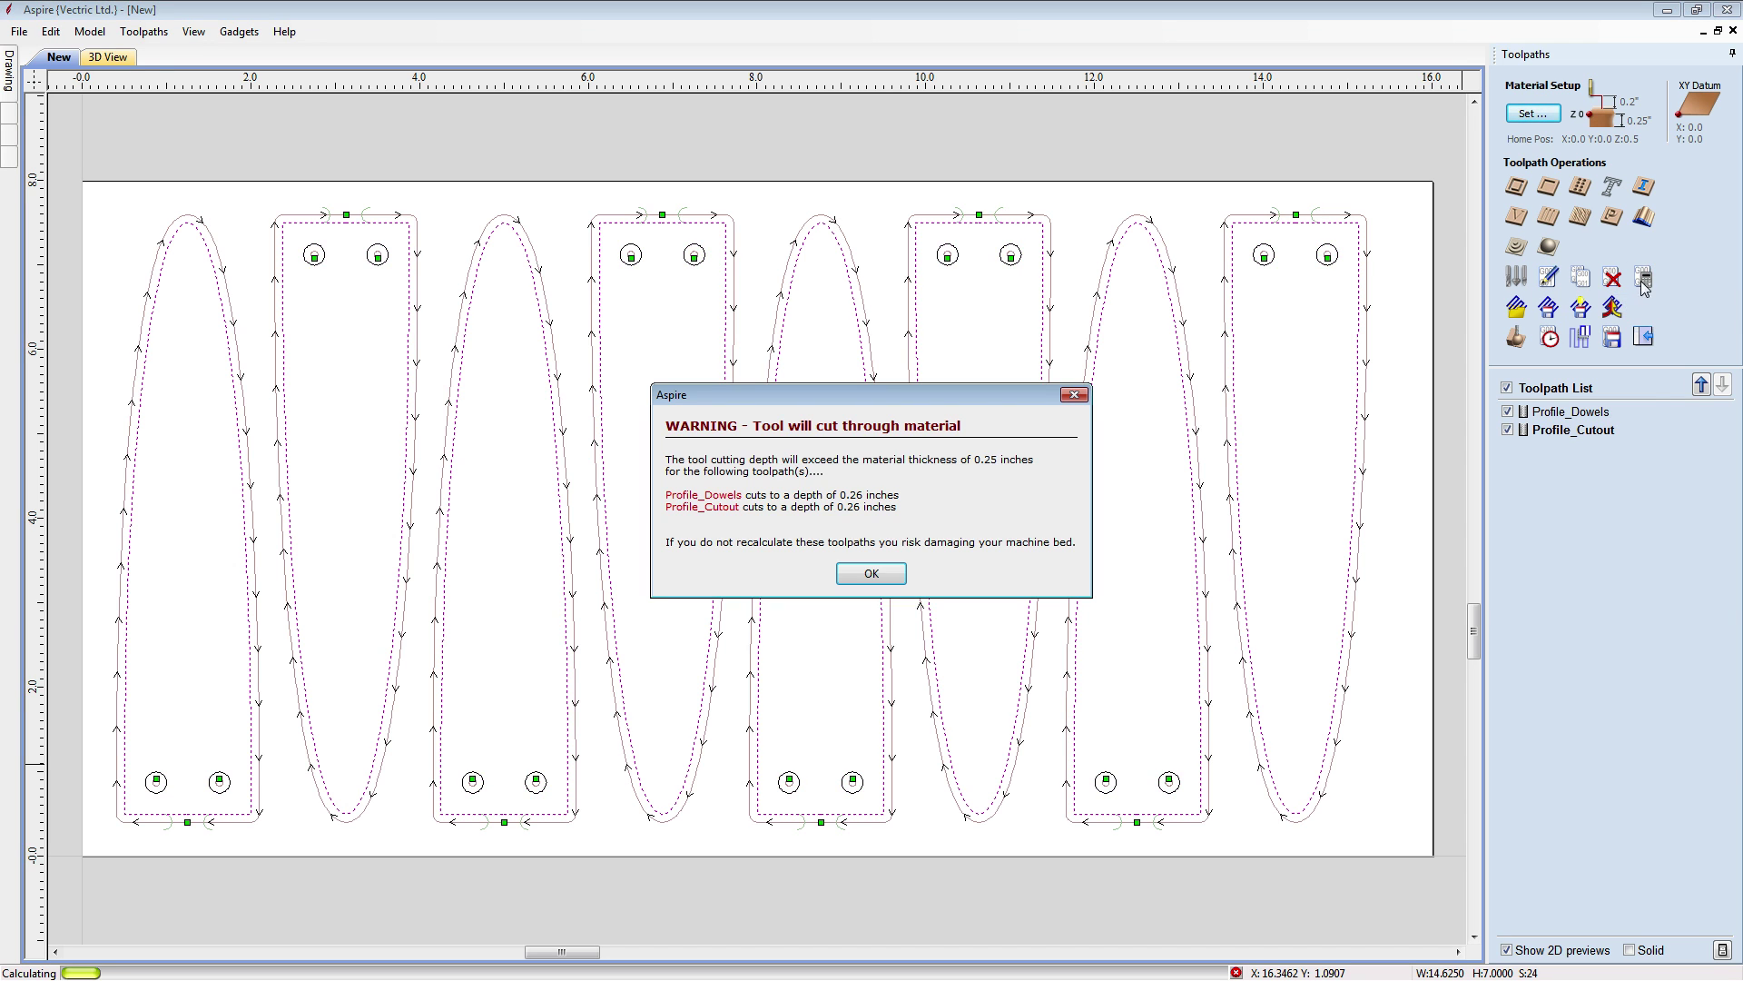
click(869, 572)
click(893, 516)
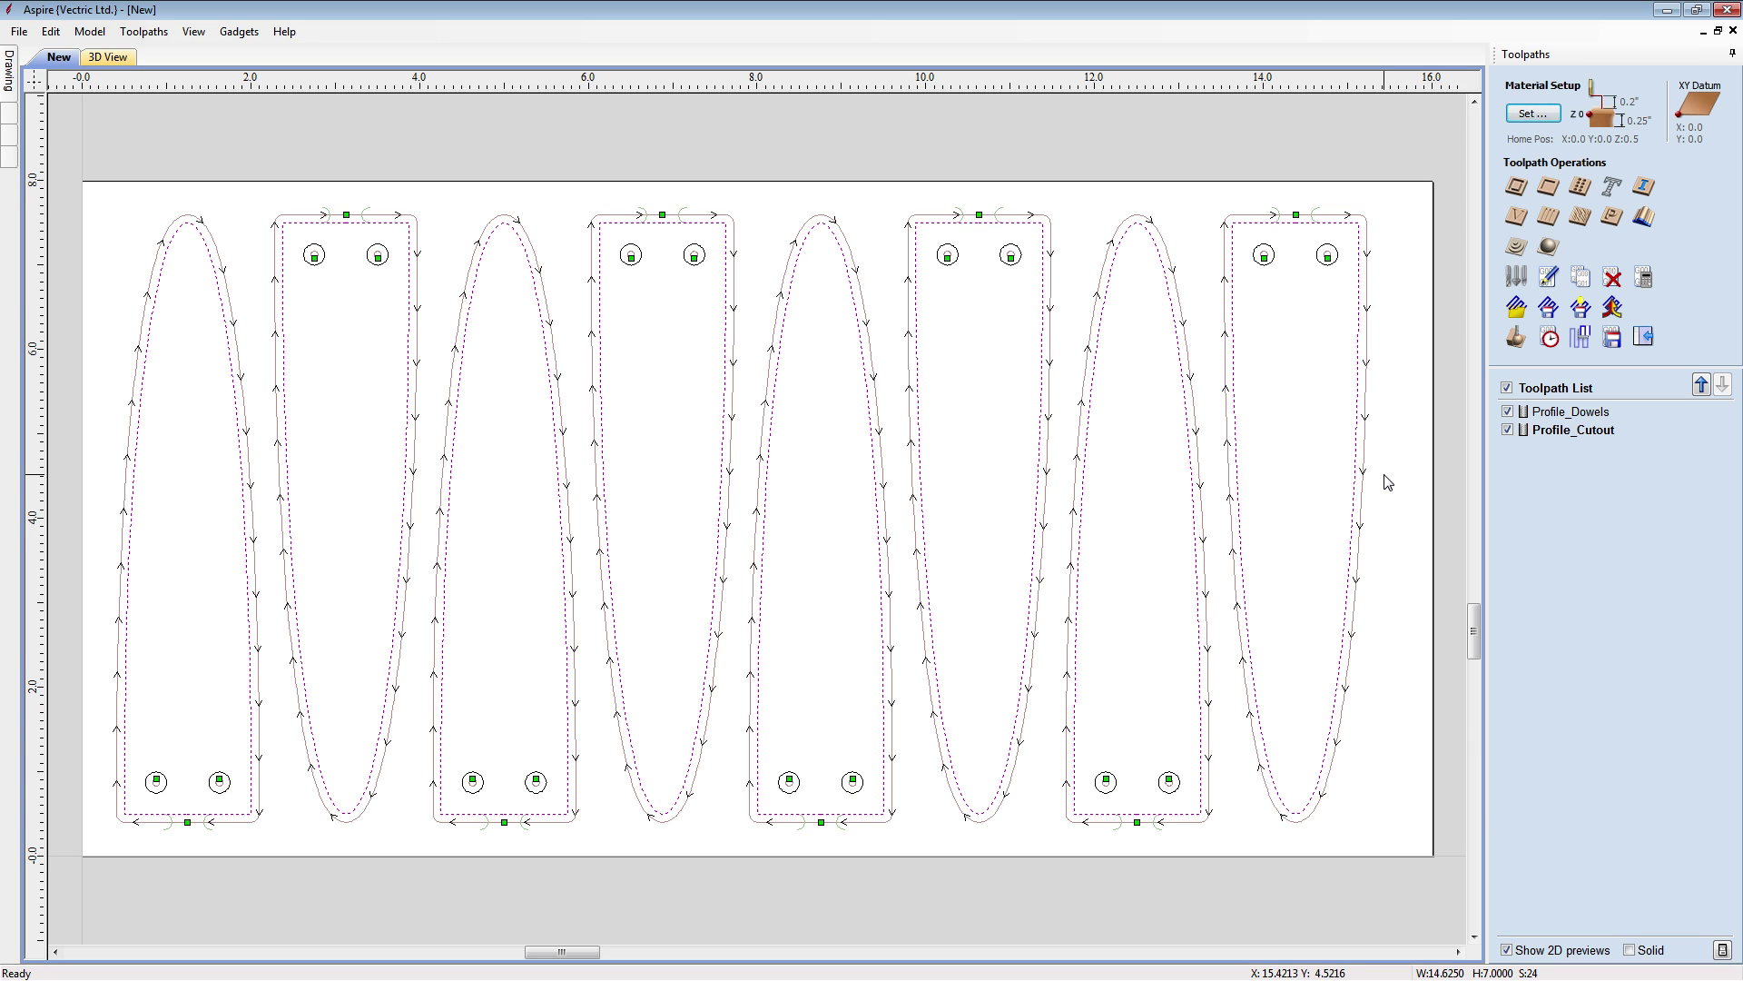
Preview all recalculated toolpaths in 3D and examine the simulated cuts across the whole sheet
click(1515, 338)
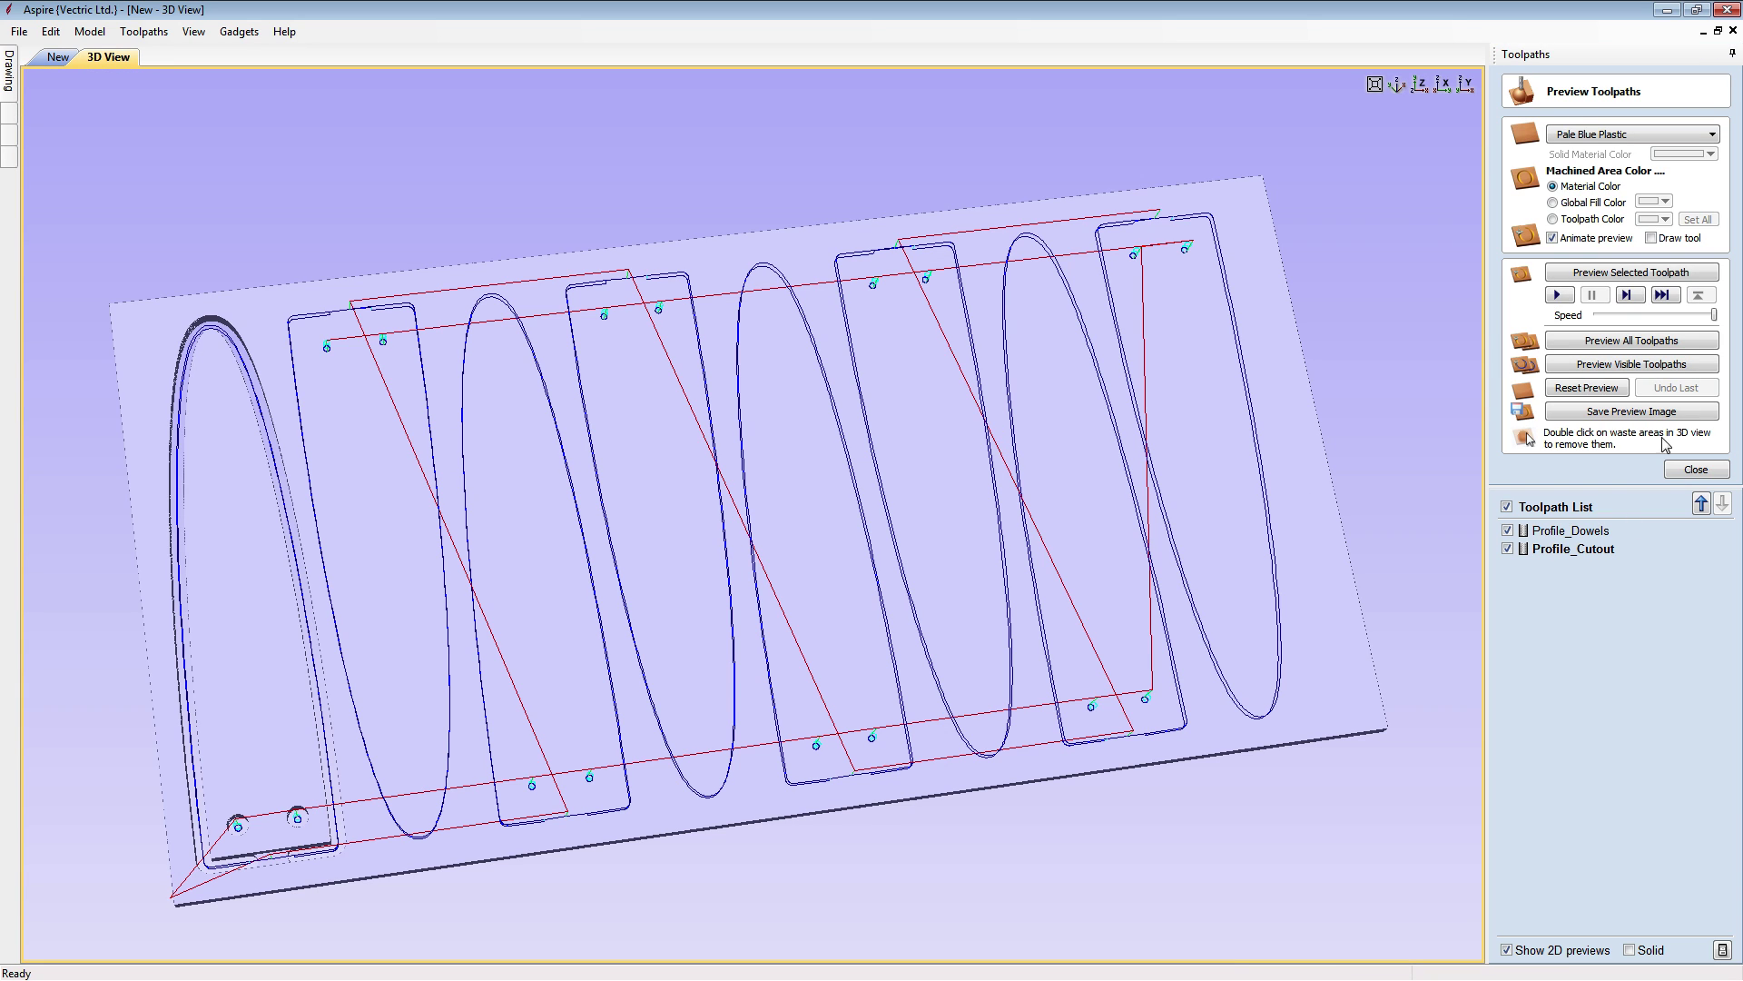
click(1635, 340)
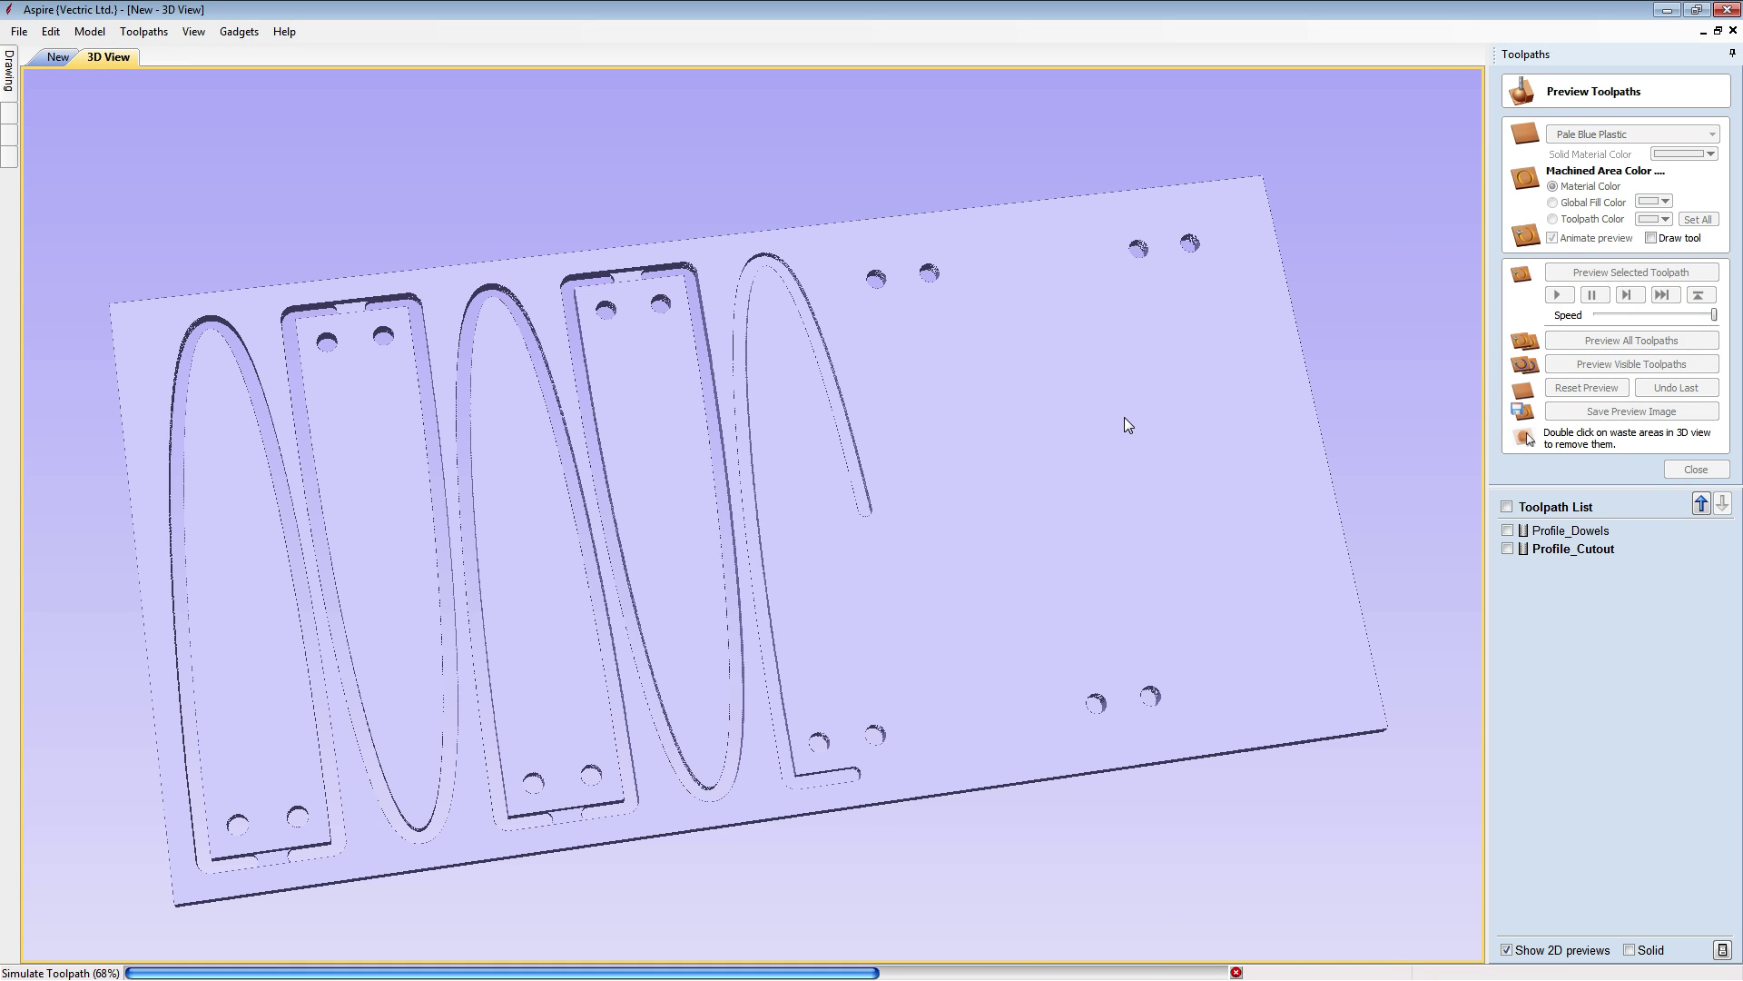
drag(975, 603, 852, 645)
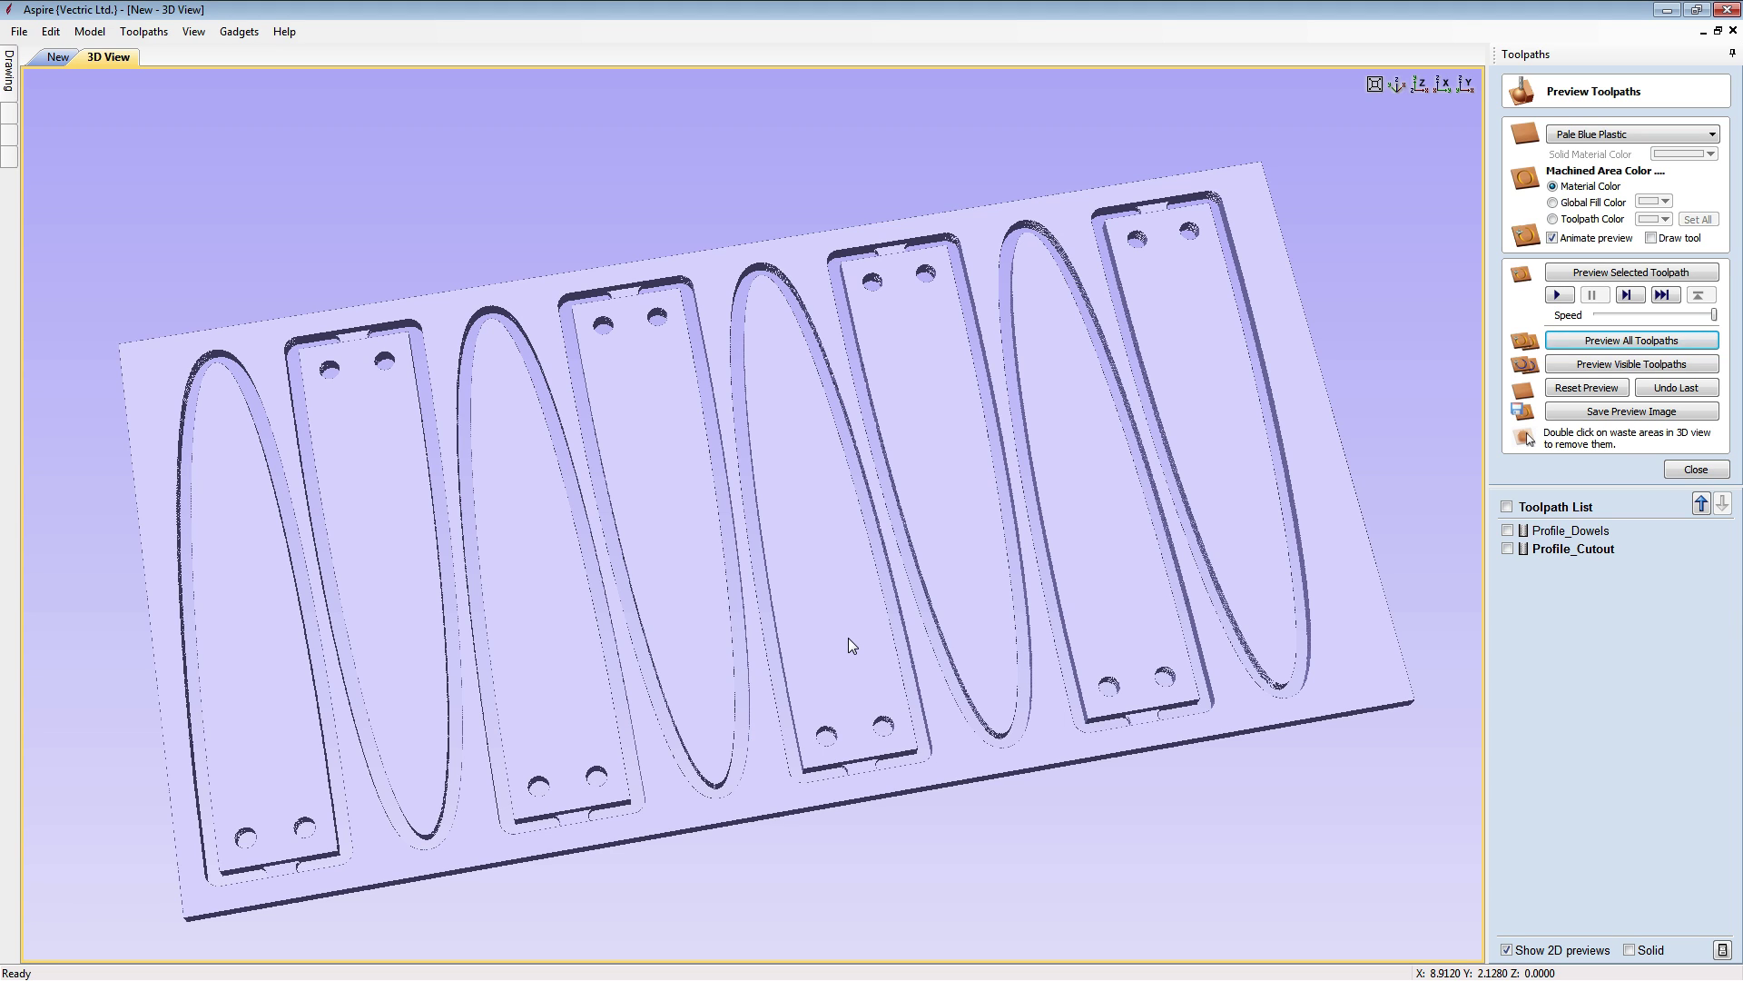
In the 2D drawing, copy only the first part's outline and its two dowel holes to the clipboard
click(57, 58)
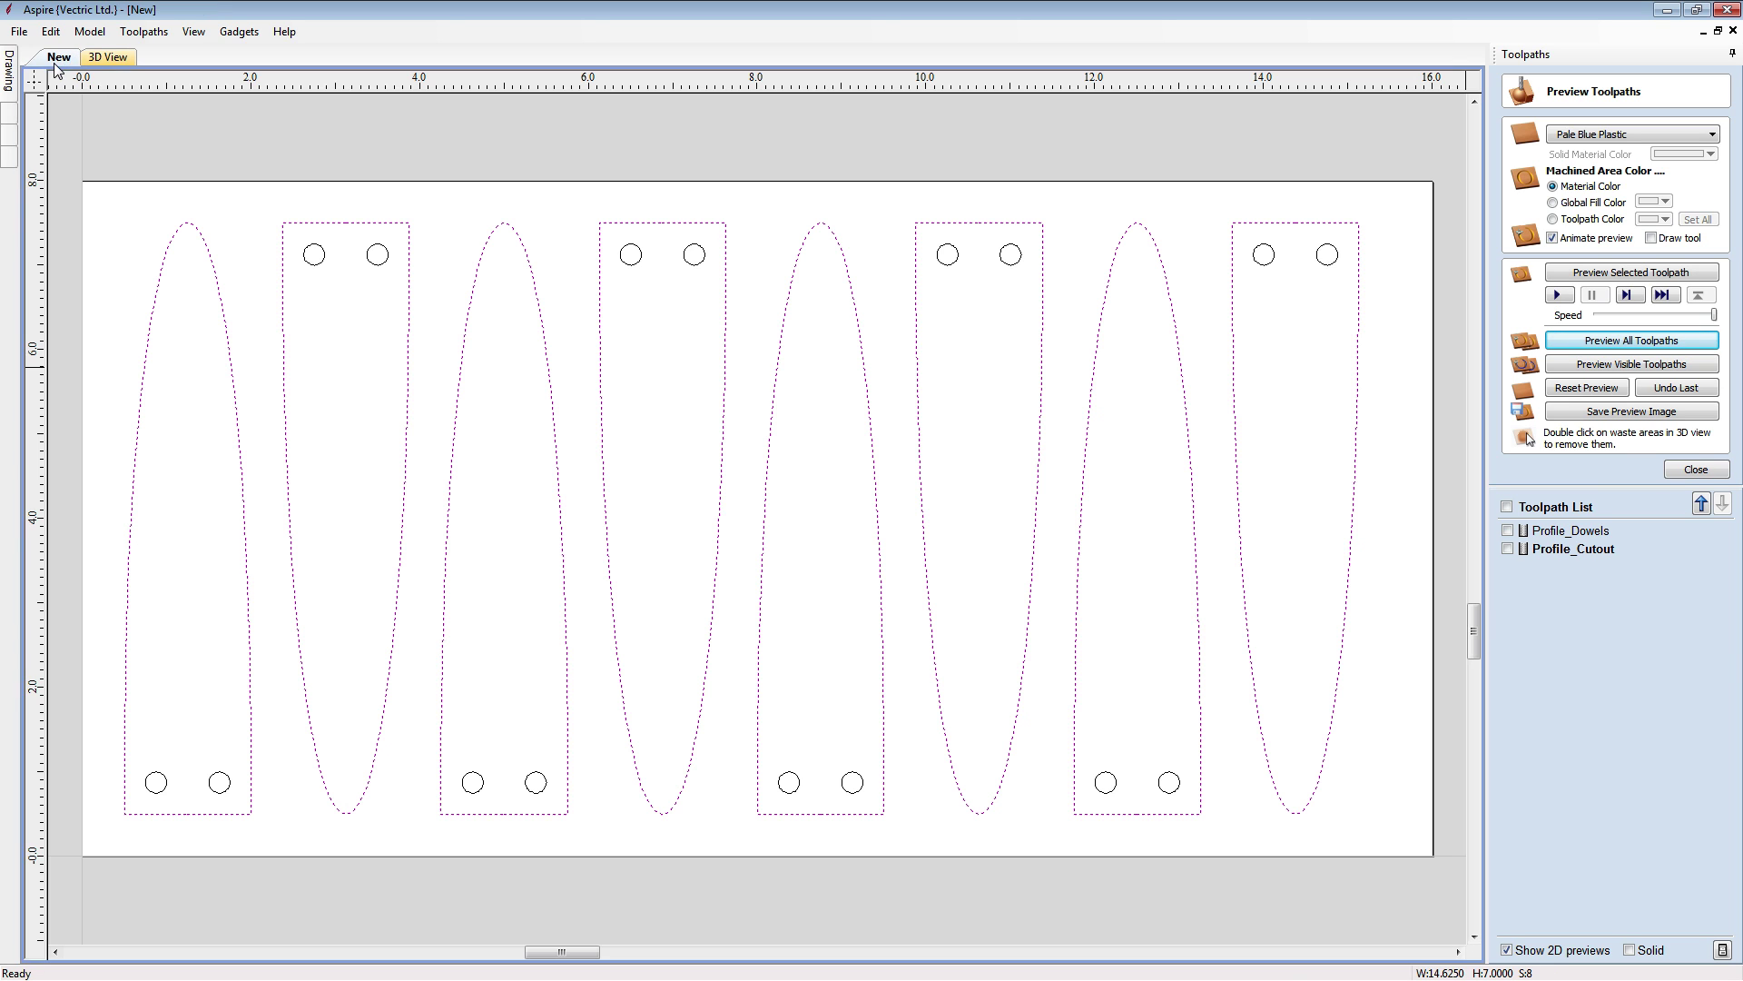
click(179, 132)
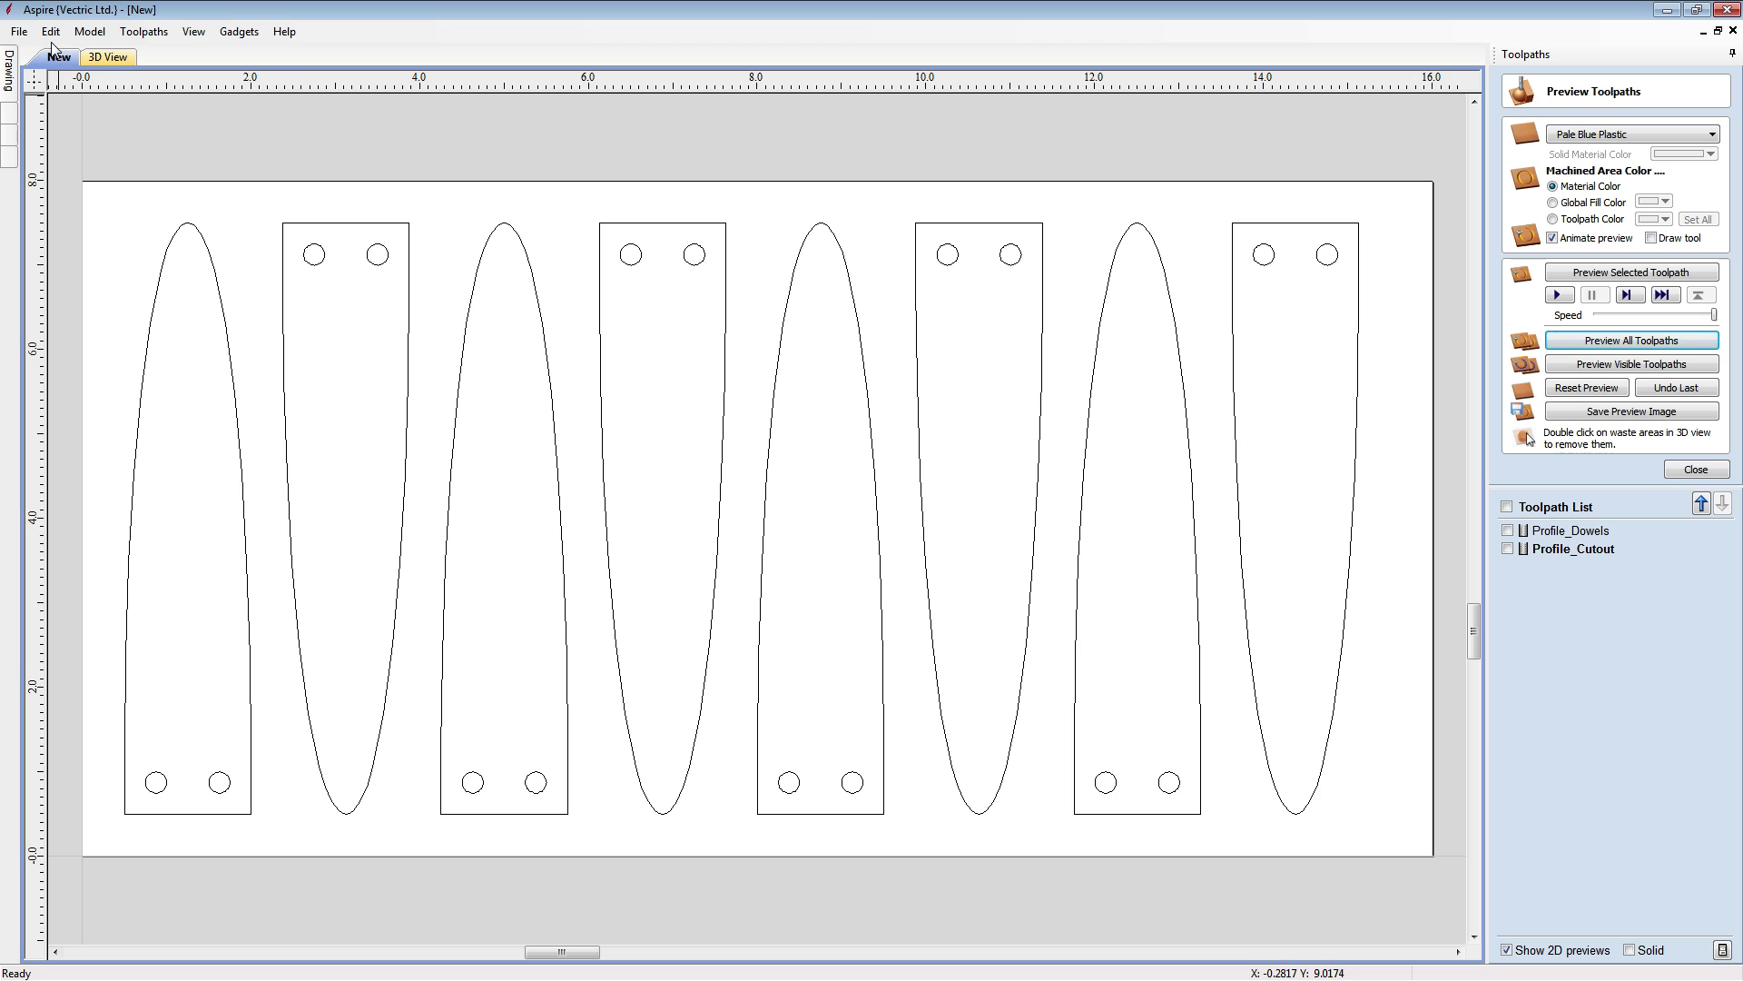
drag(88, 181, 276, 868)
right_click(194, 340)
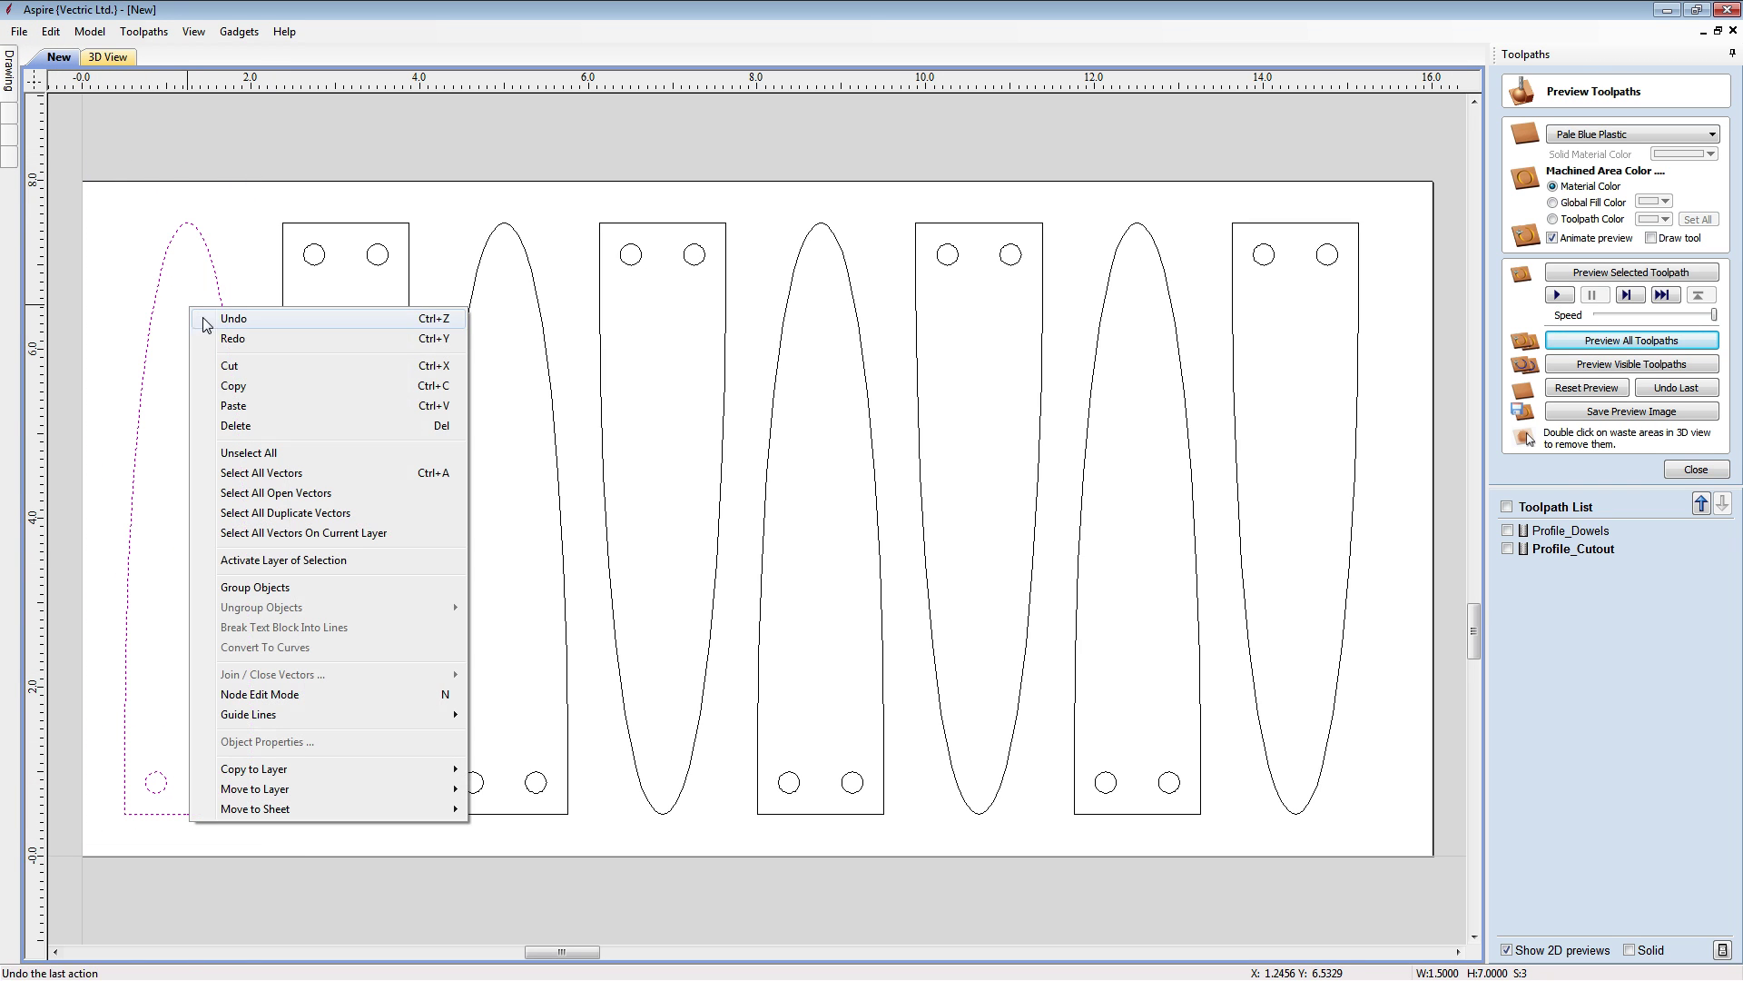
click(230, 397)
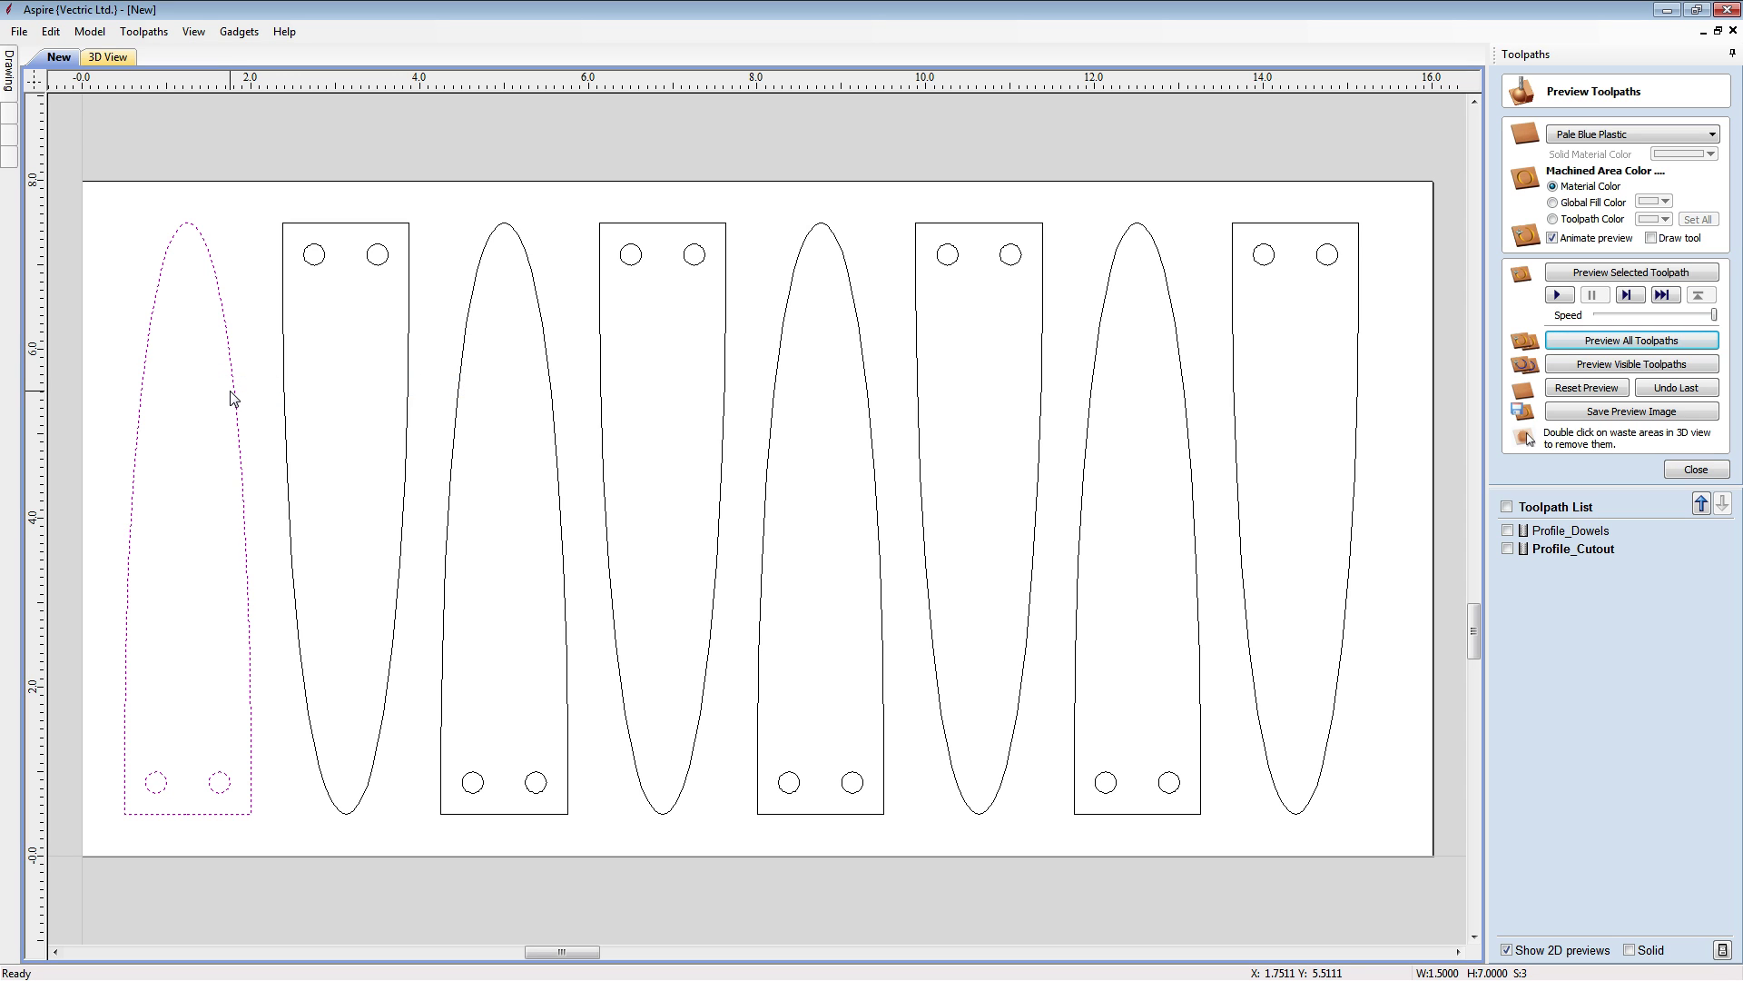
Create a new job 10 inches wide, 6 inches high and 0.75 inches thick
click(19, 31)
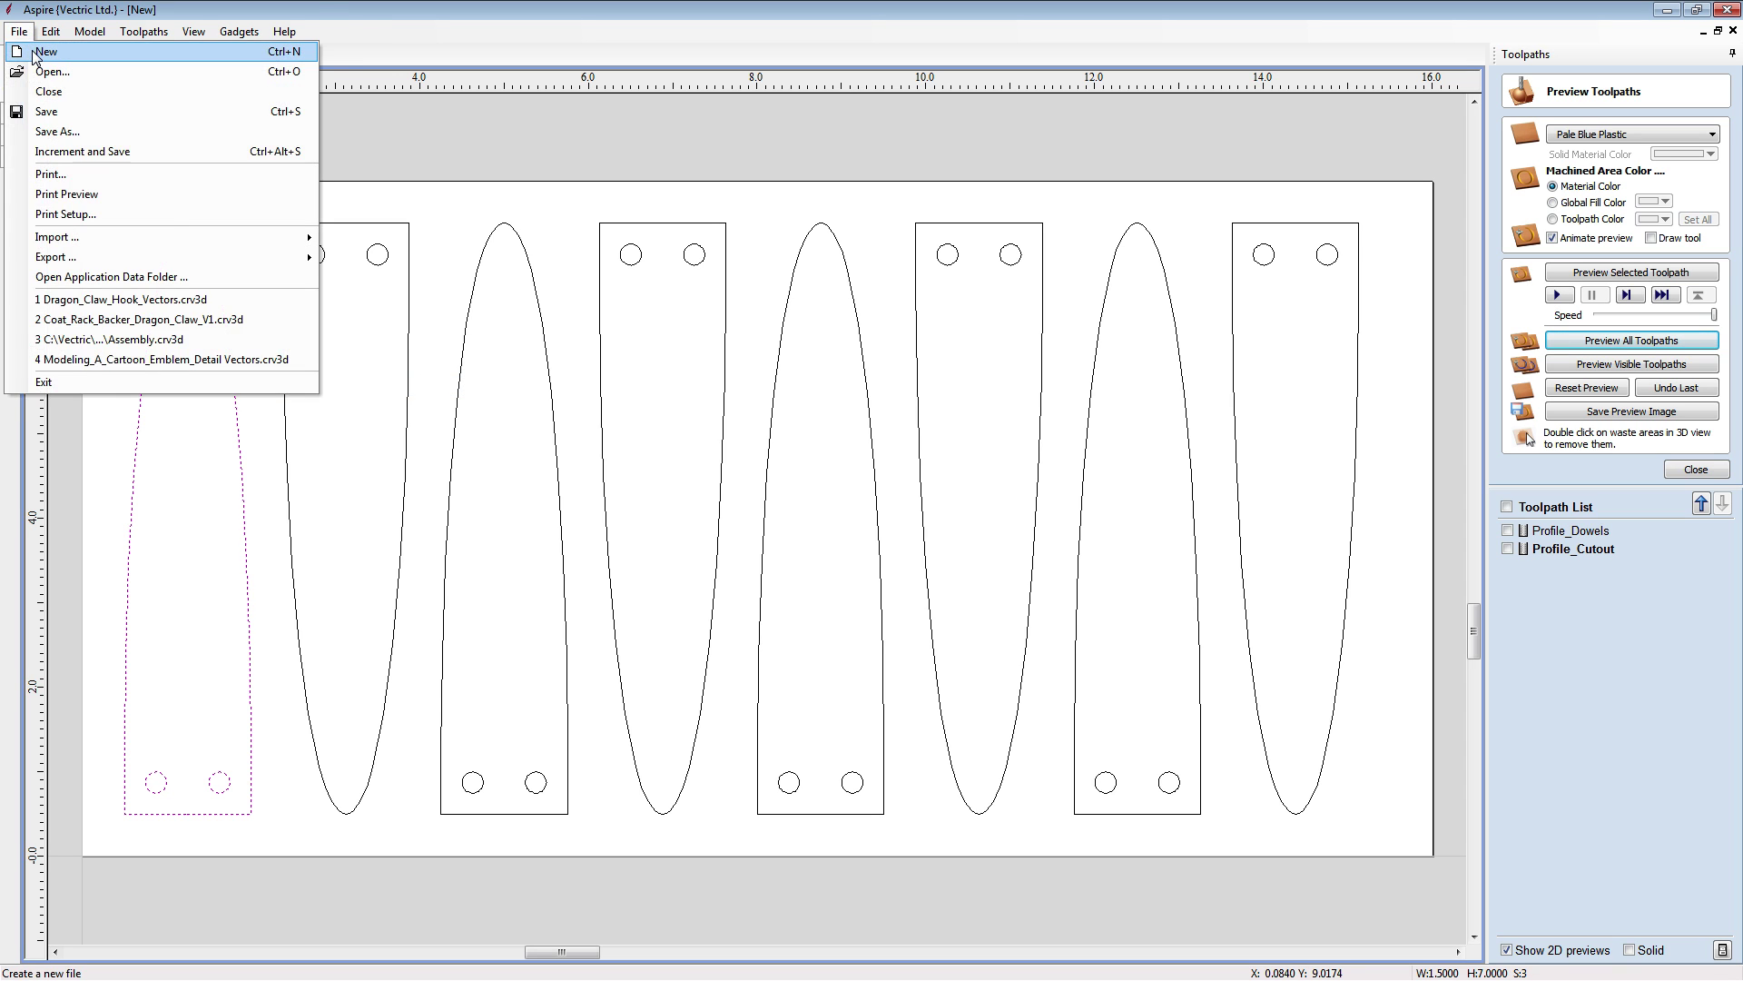
click(36, 51)
click(857, 545)
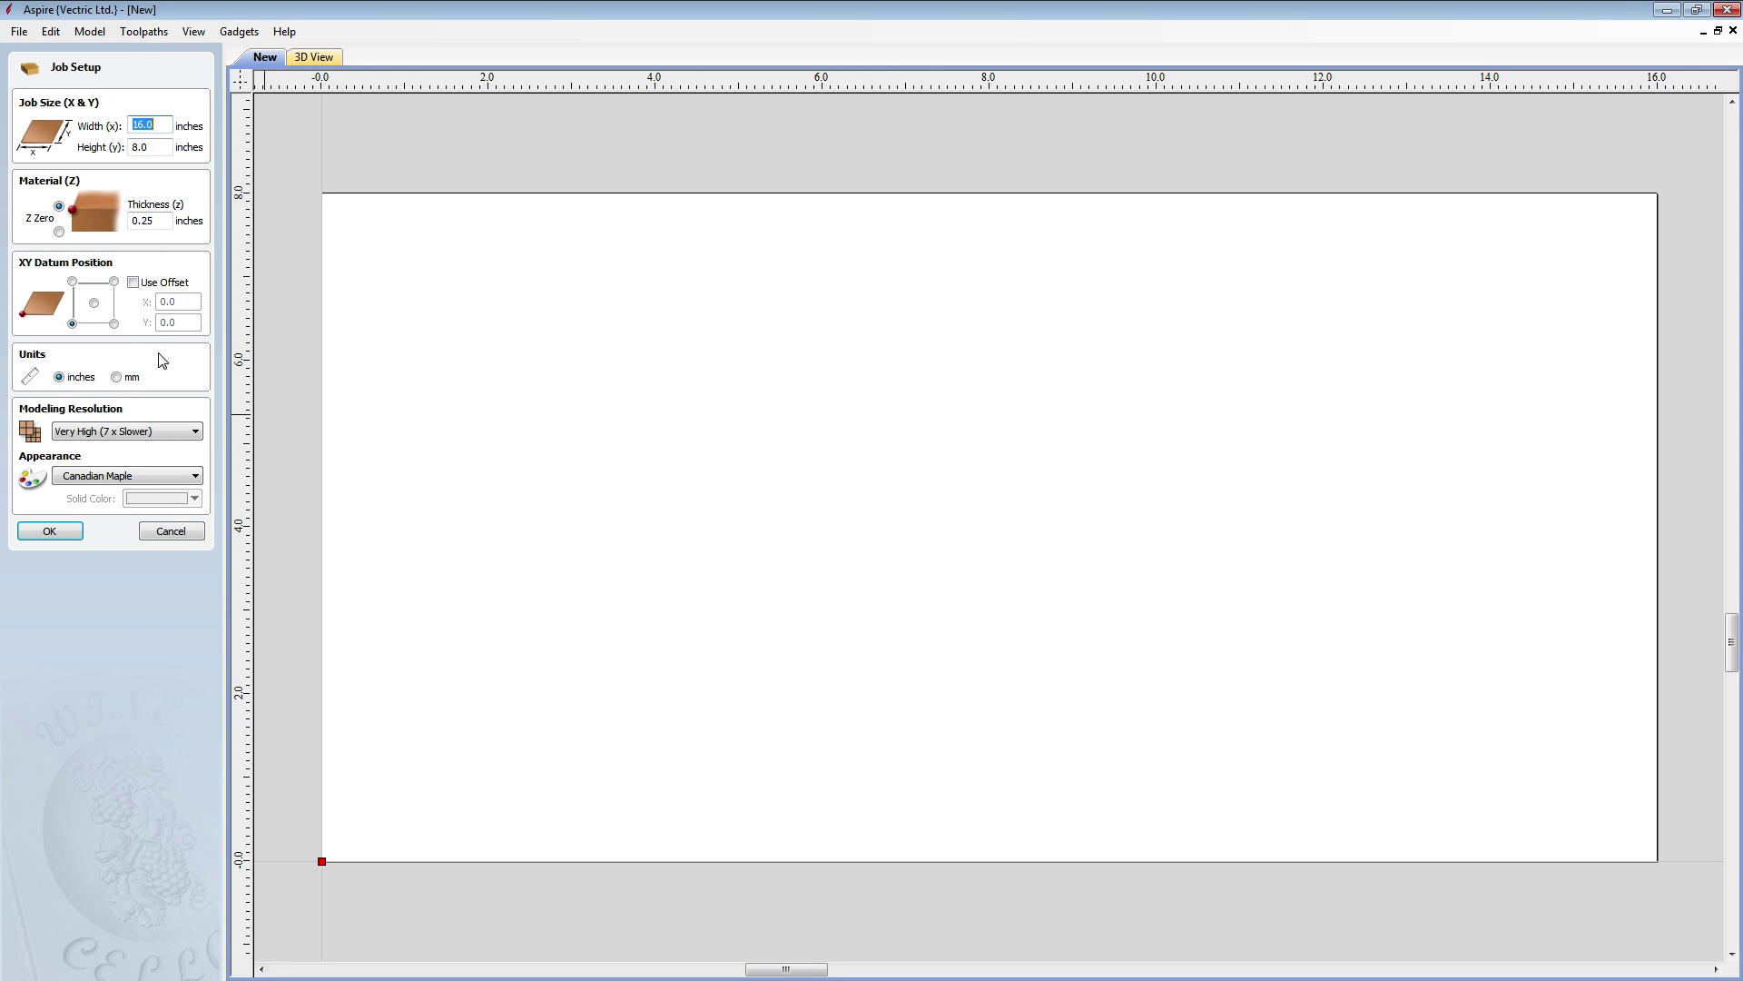
text(1)
click(145, 148)
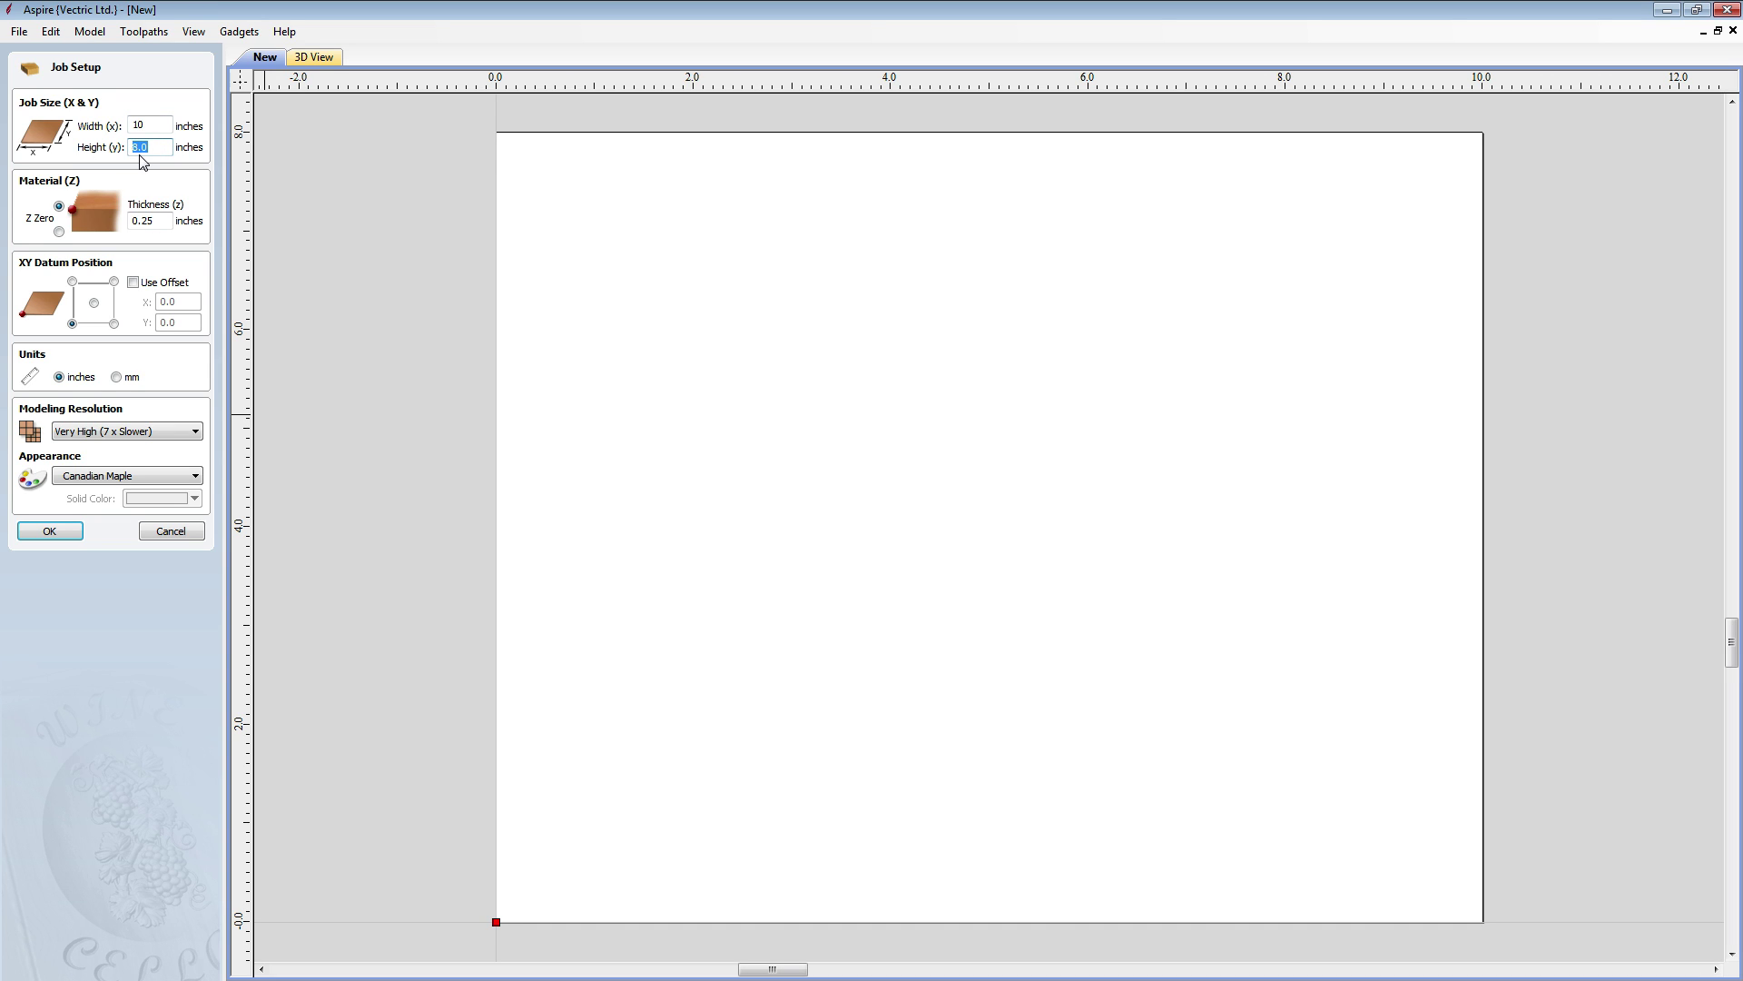
text(6)
click(148, 220)
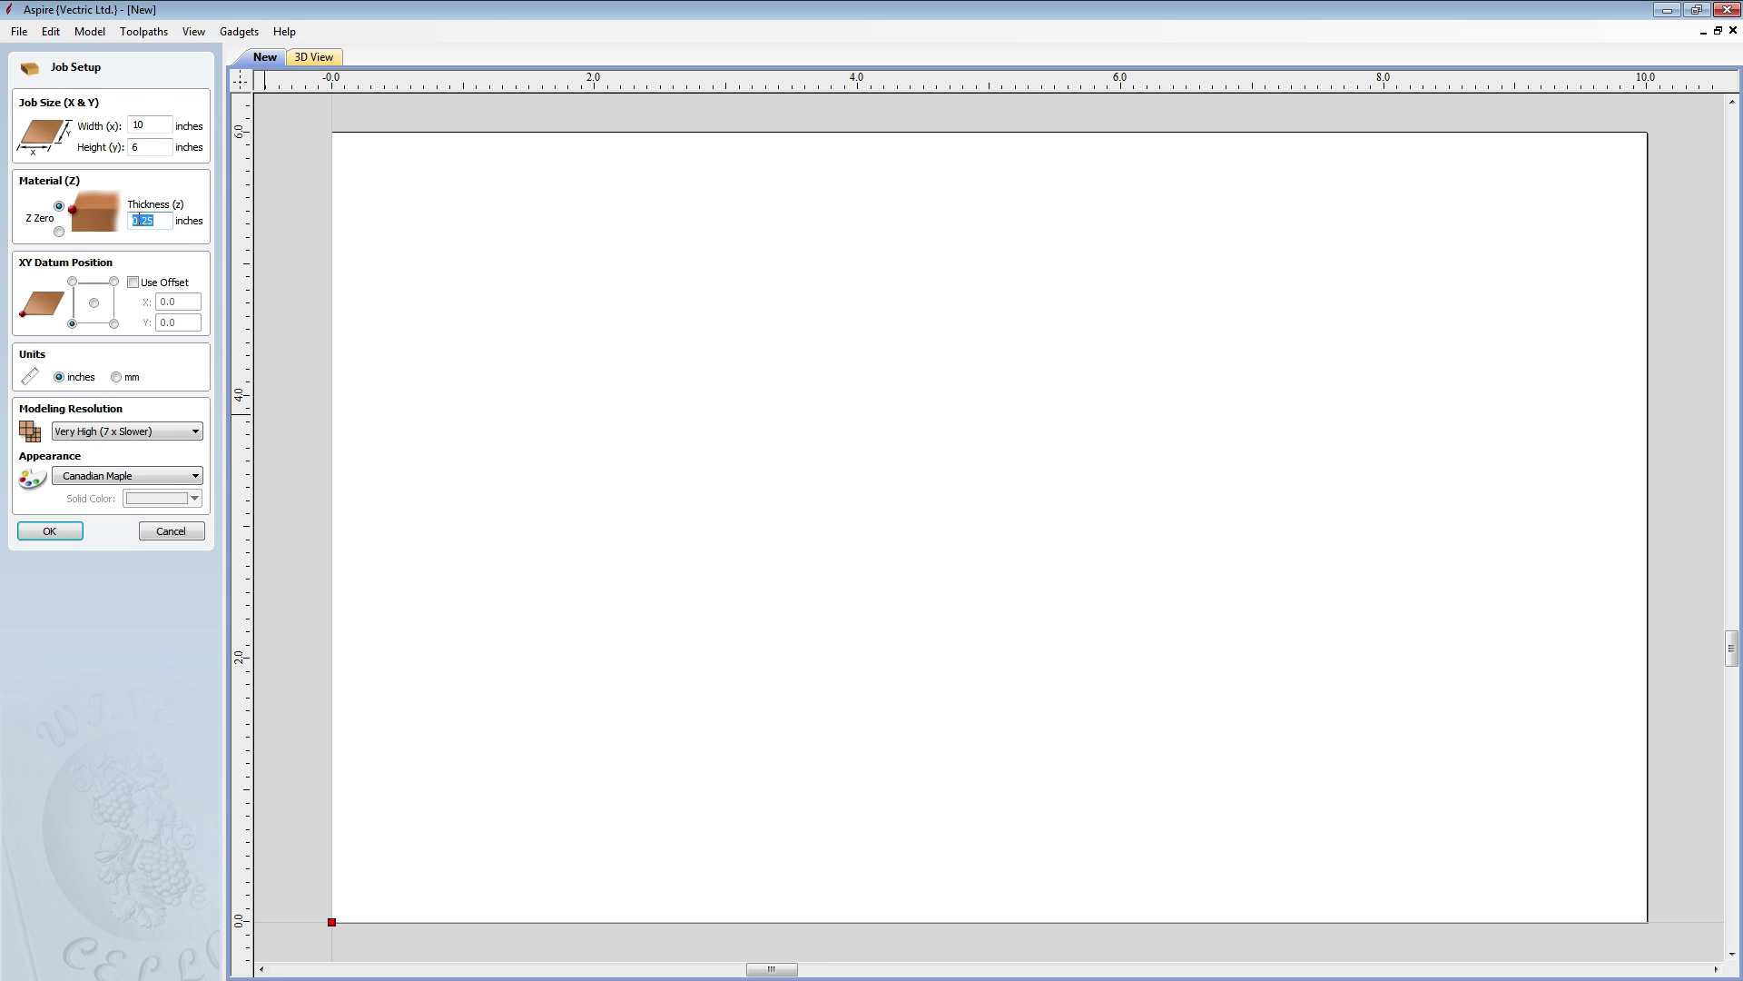
text(0.75)
click(71, 532)
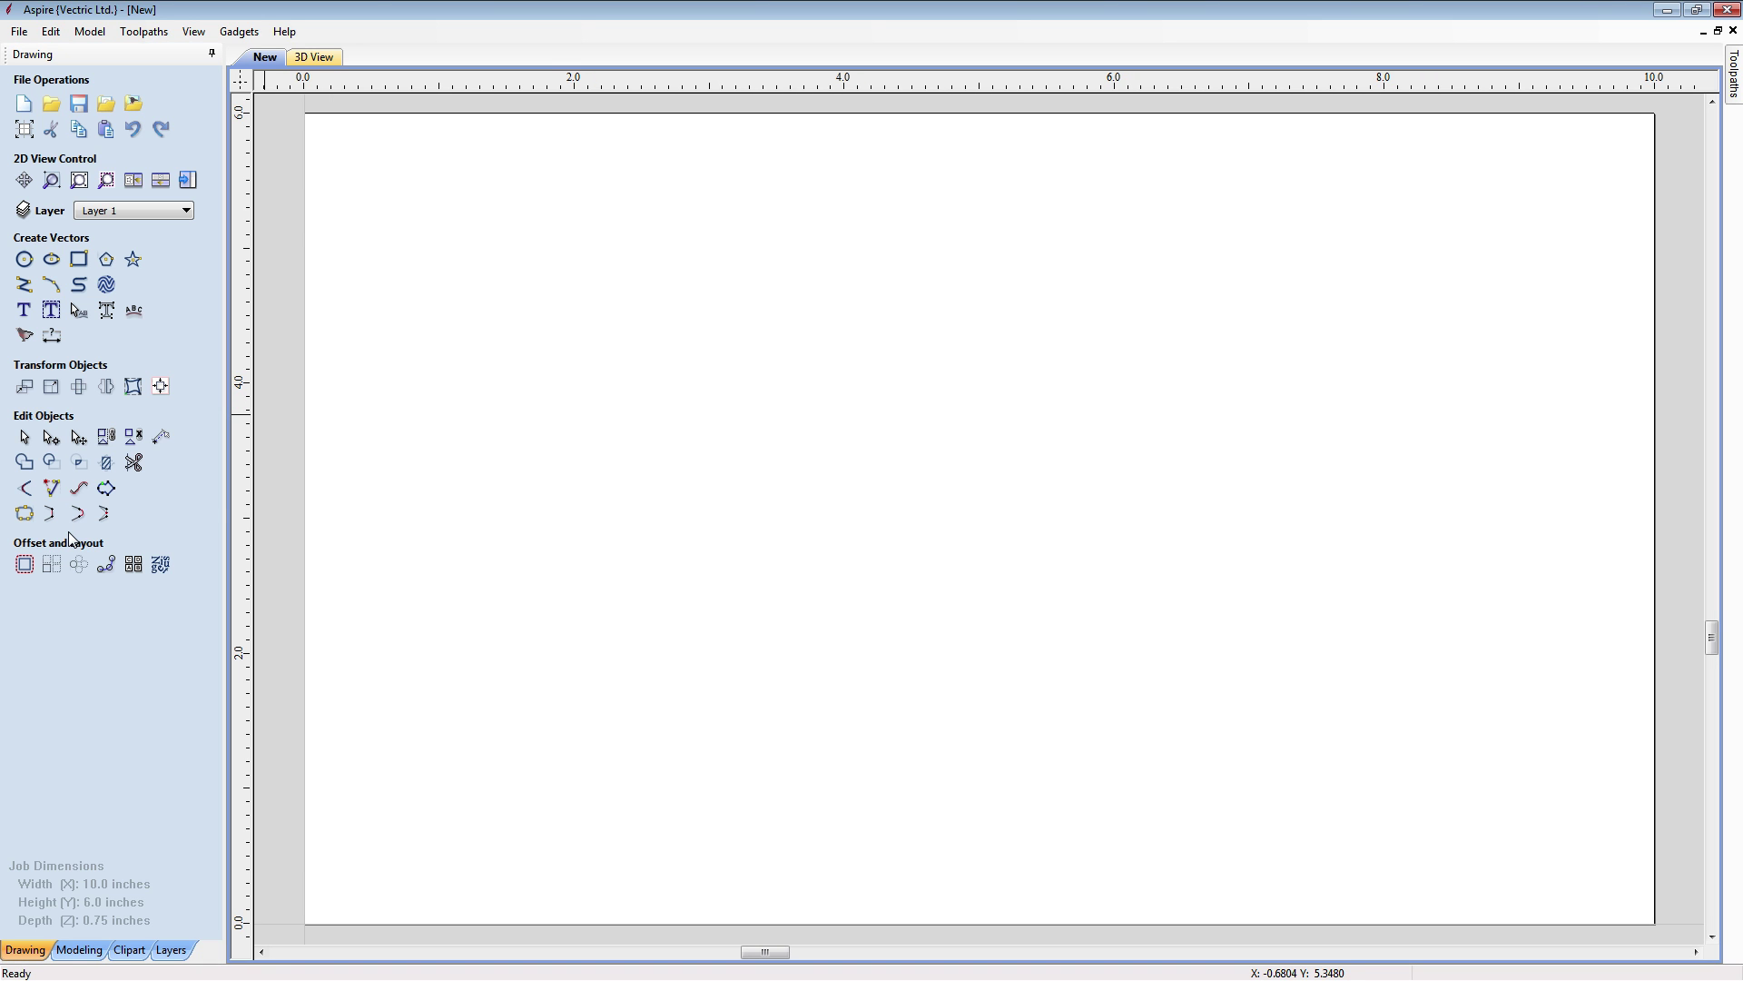
Paste the part into the new job, rotate it 90 degrees clockwise to lie horizontally and centre it in the material
right_click(413, 300)
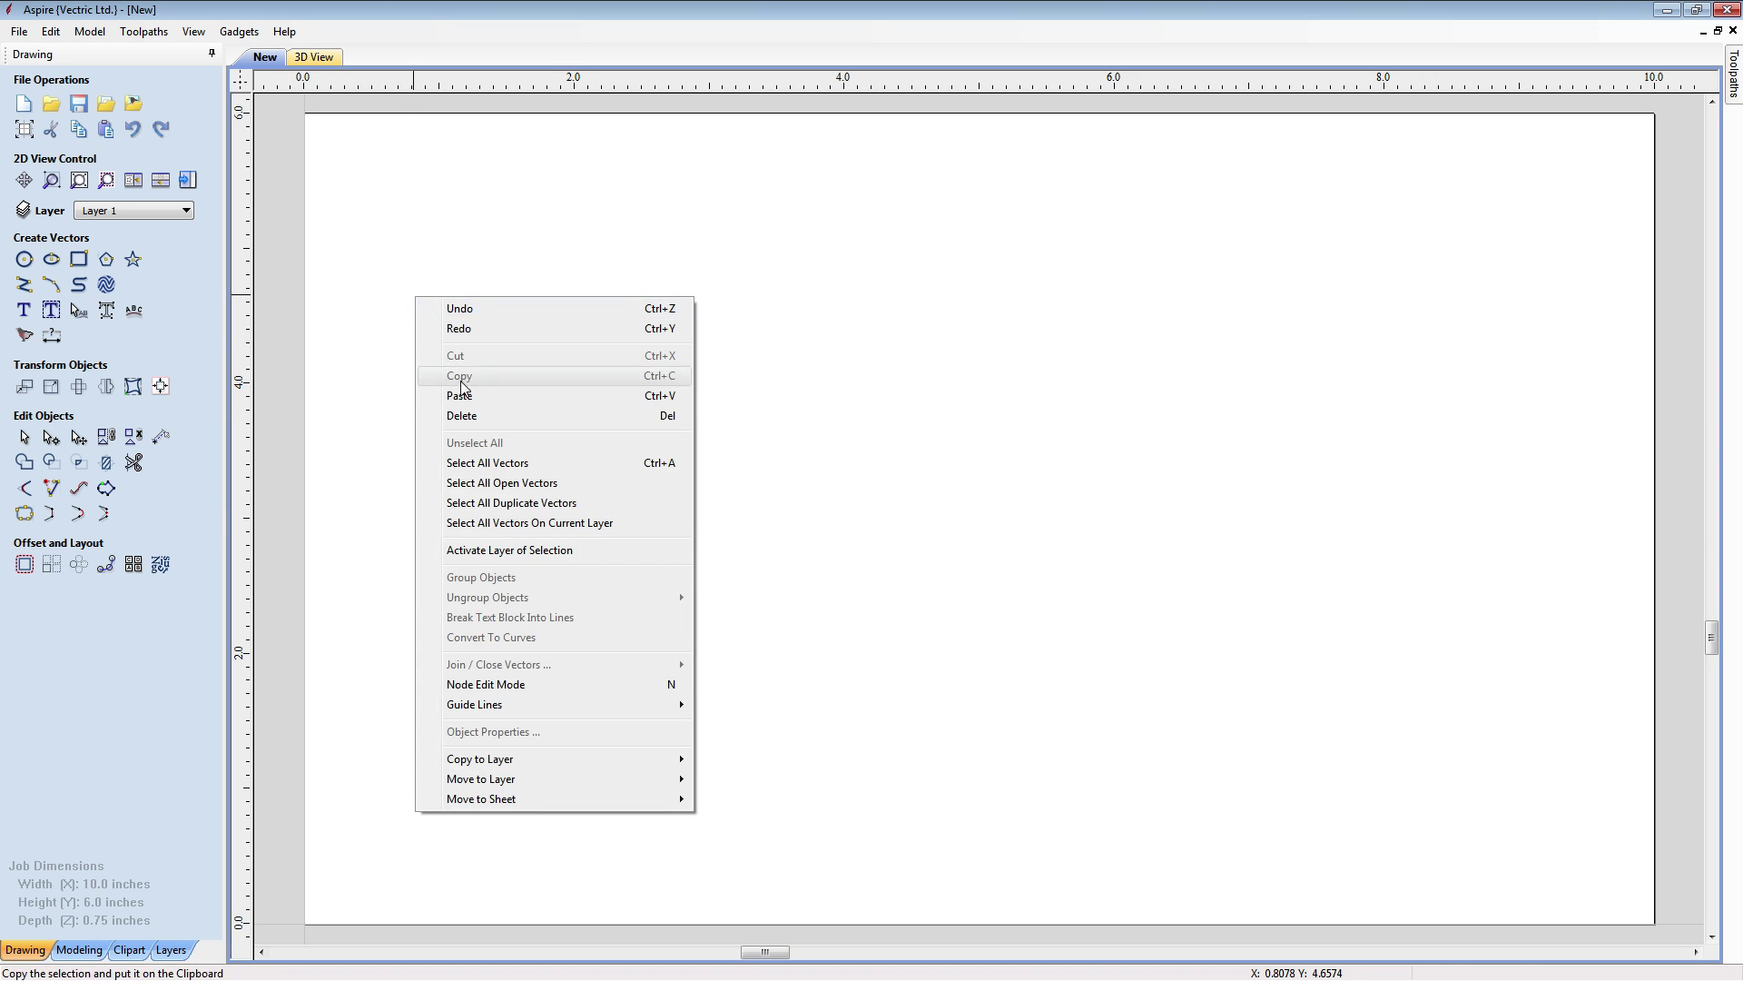
click(459, 400)
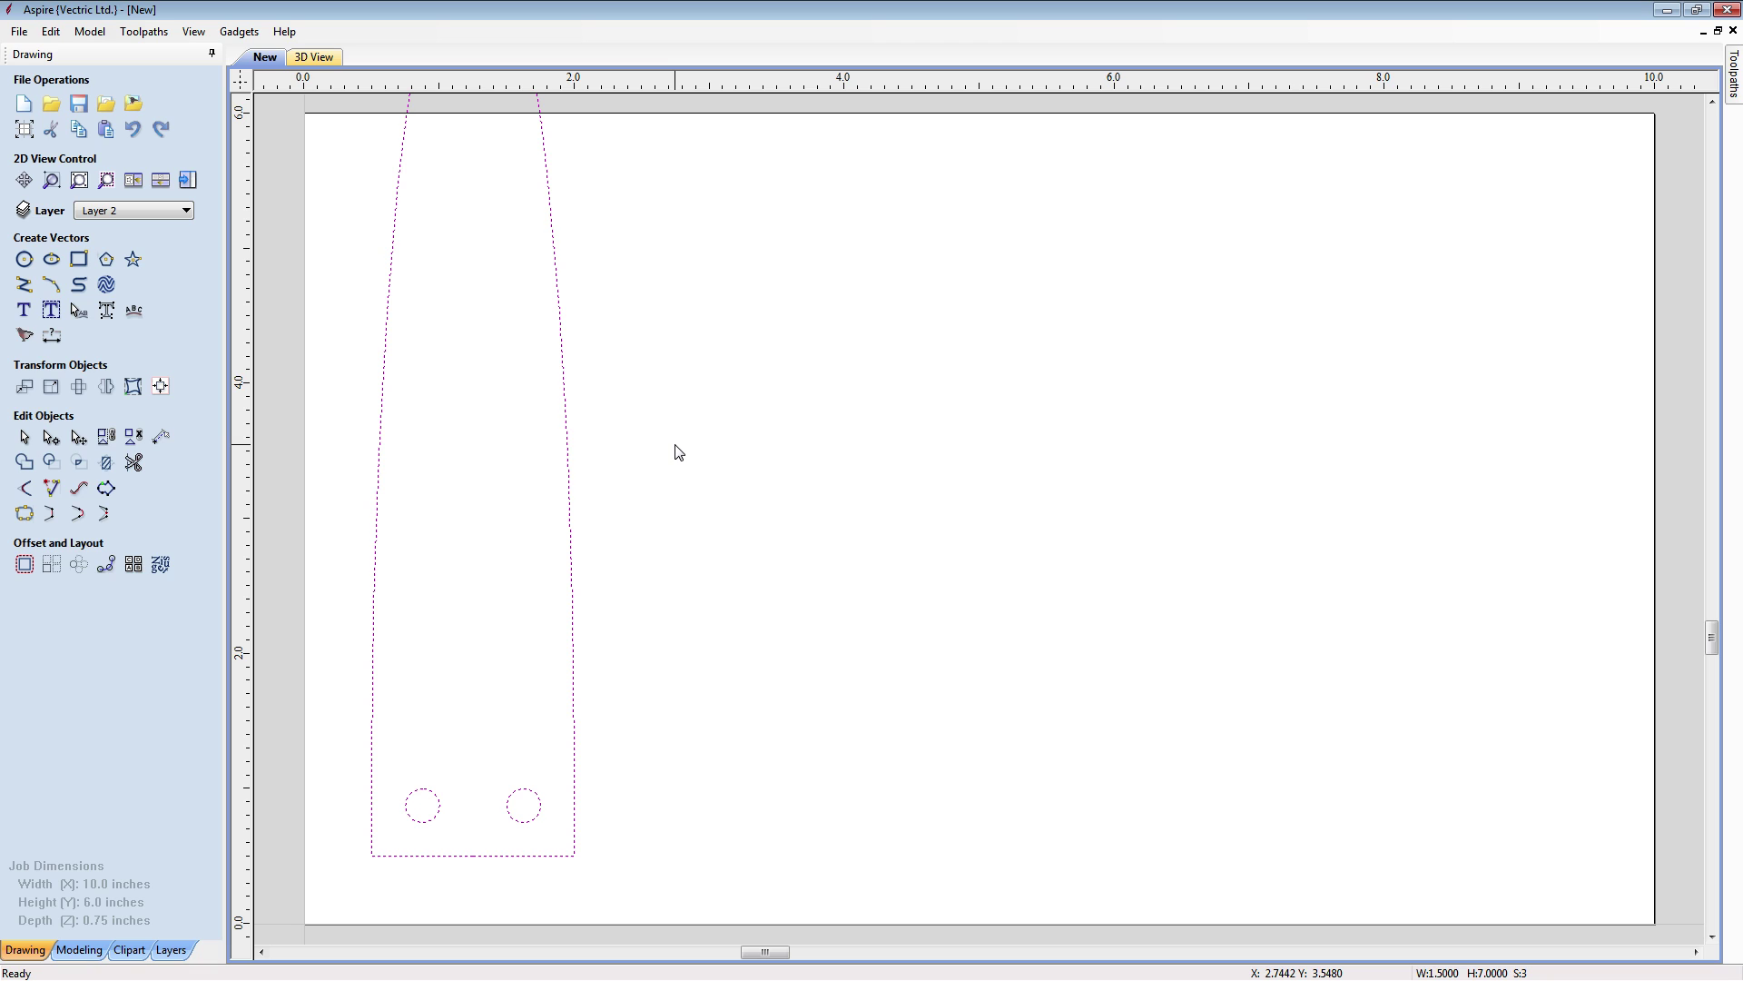
key(F9)
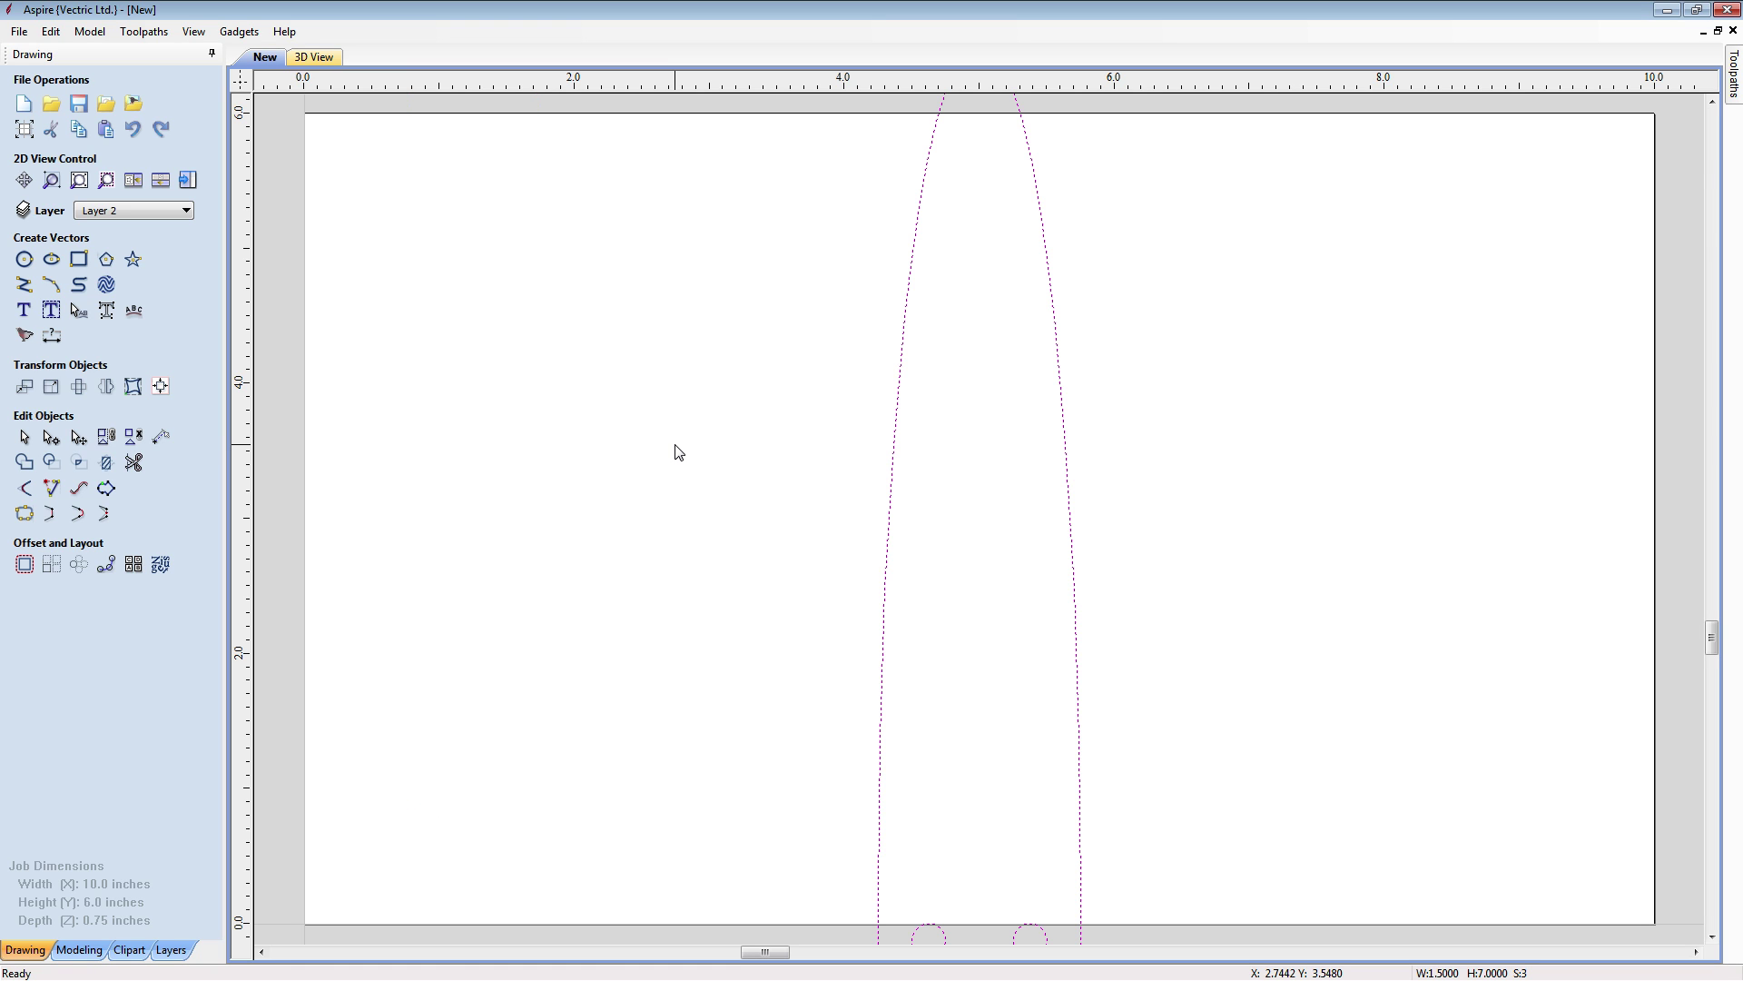
key(ctrl+z)
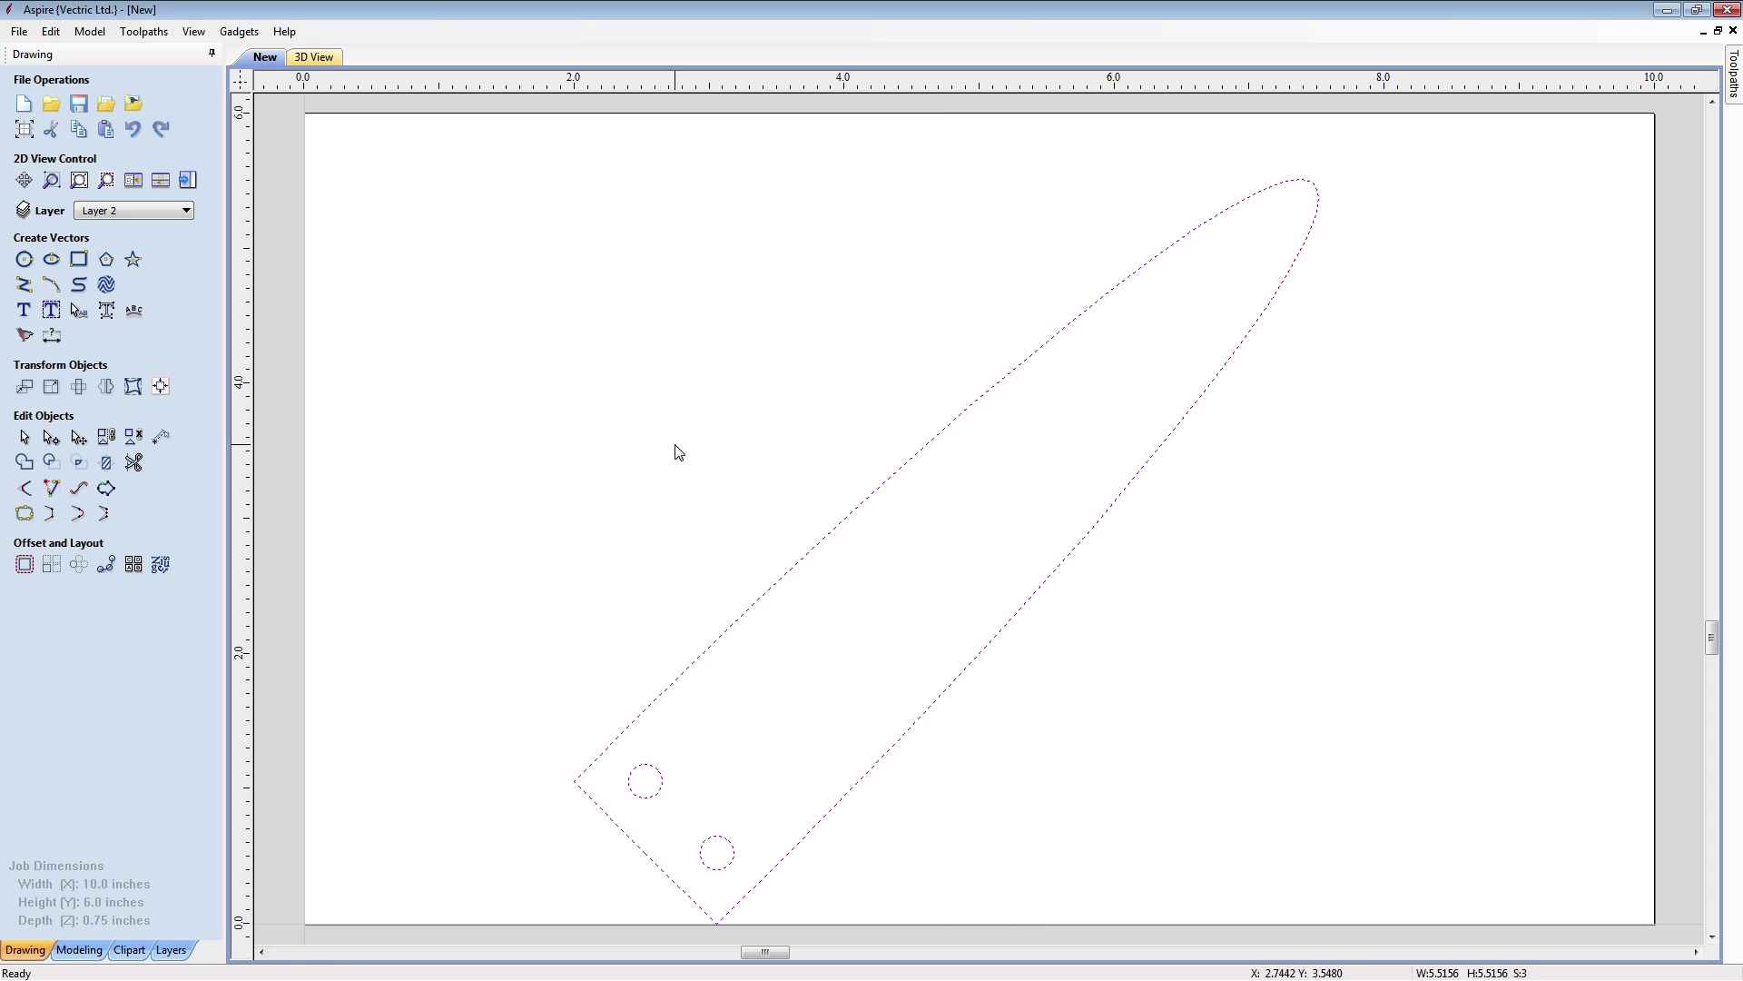
key(ctrl+z)
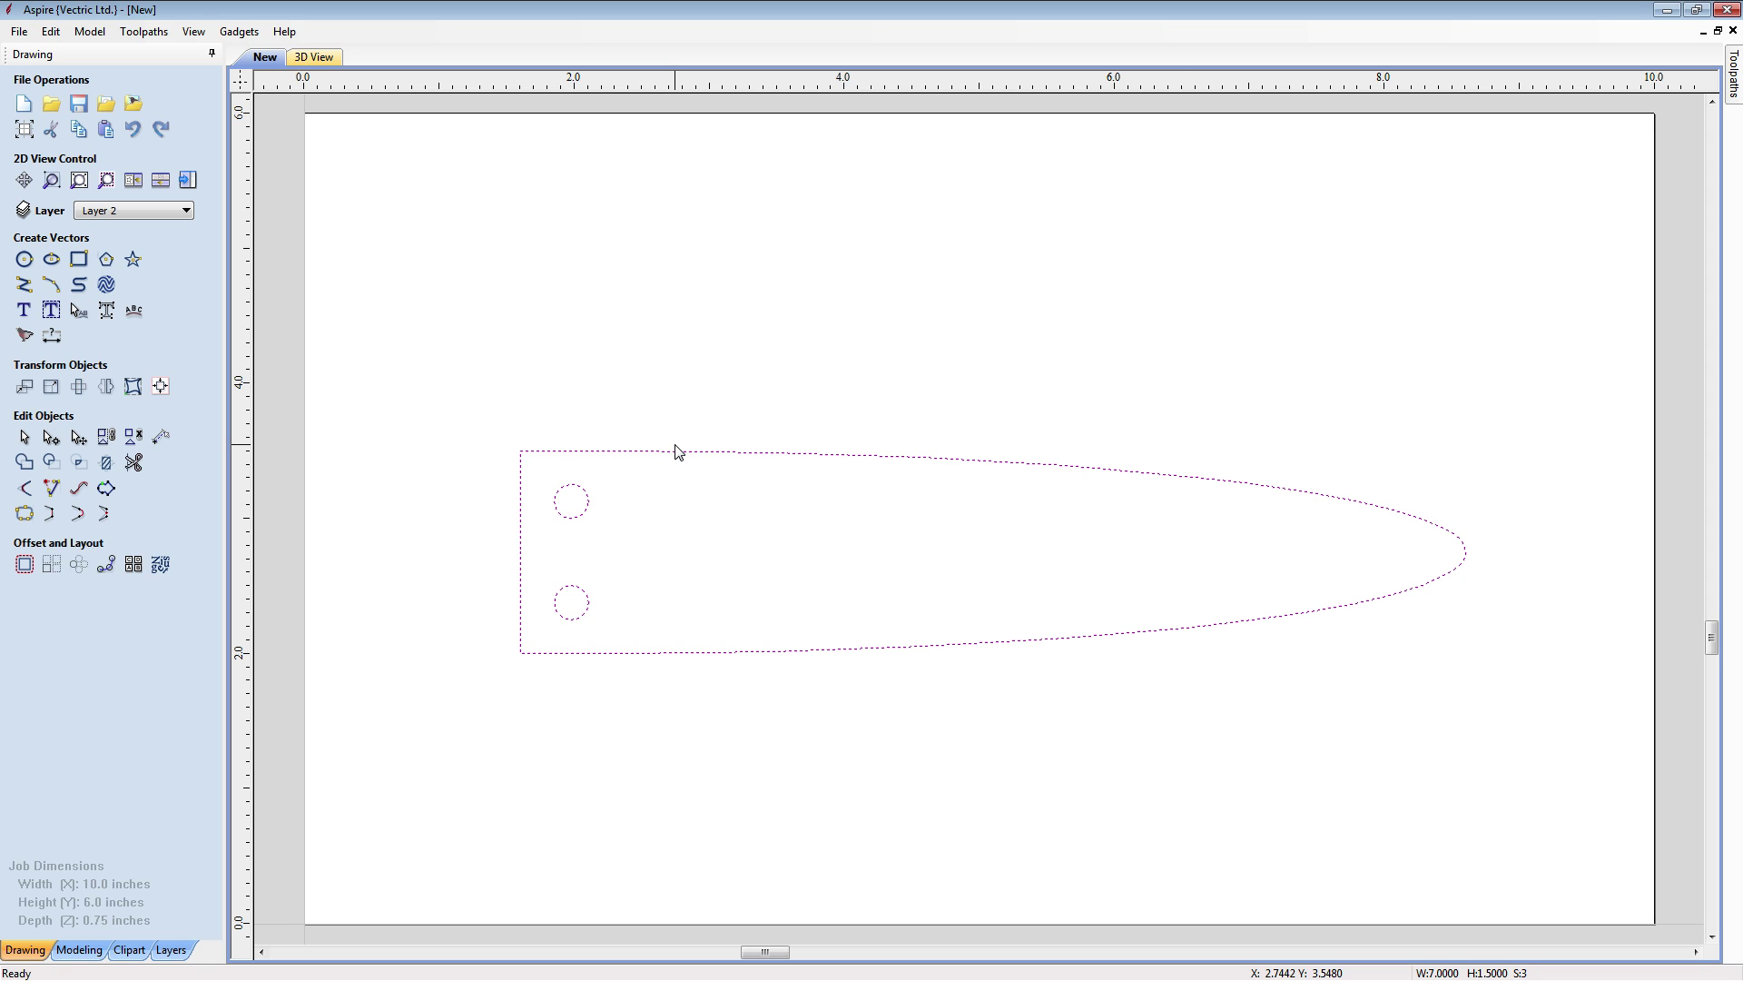
key(ctrl+z)
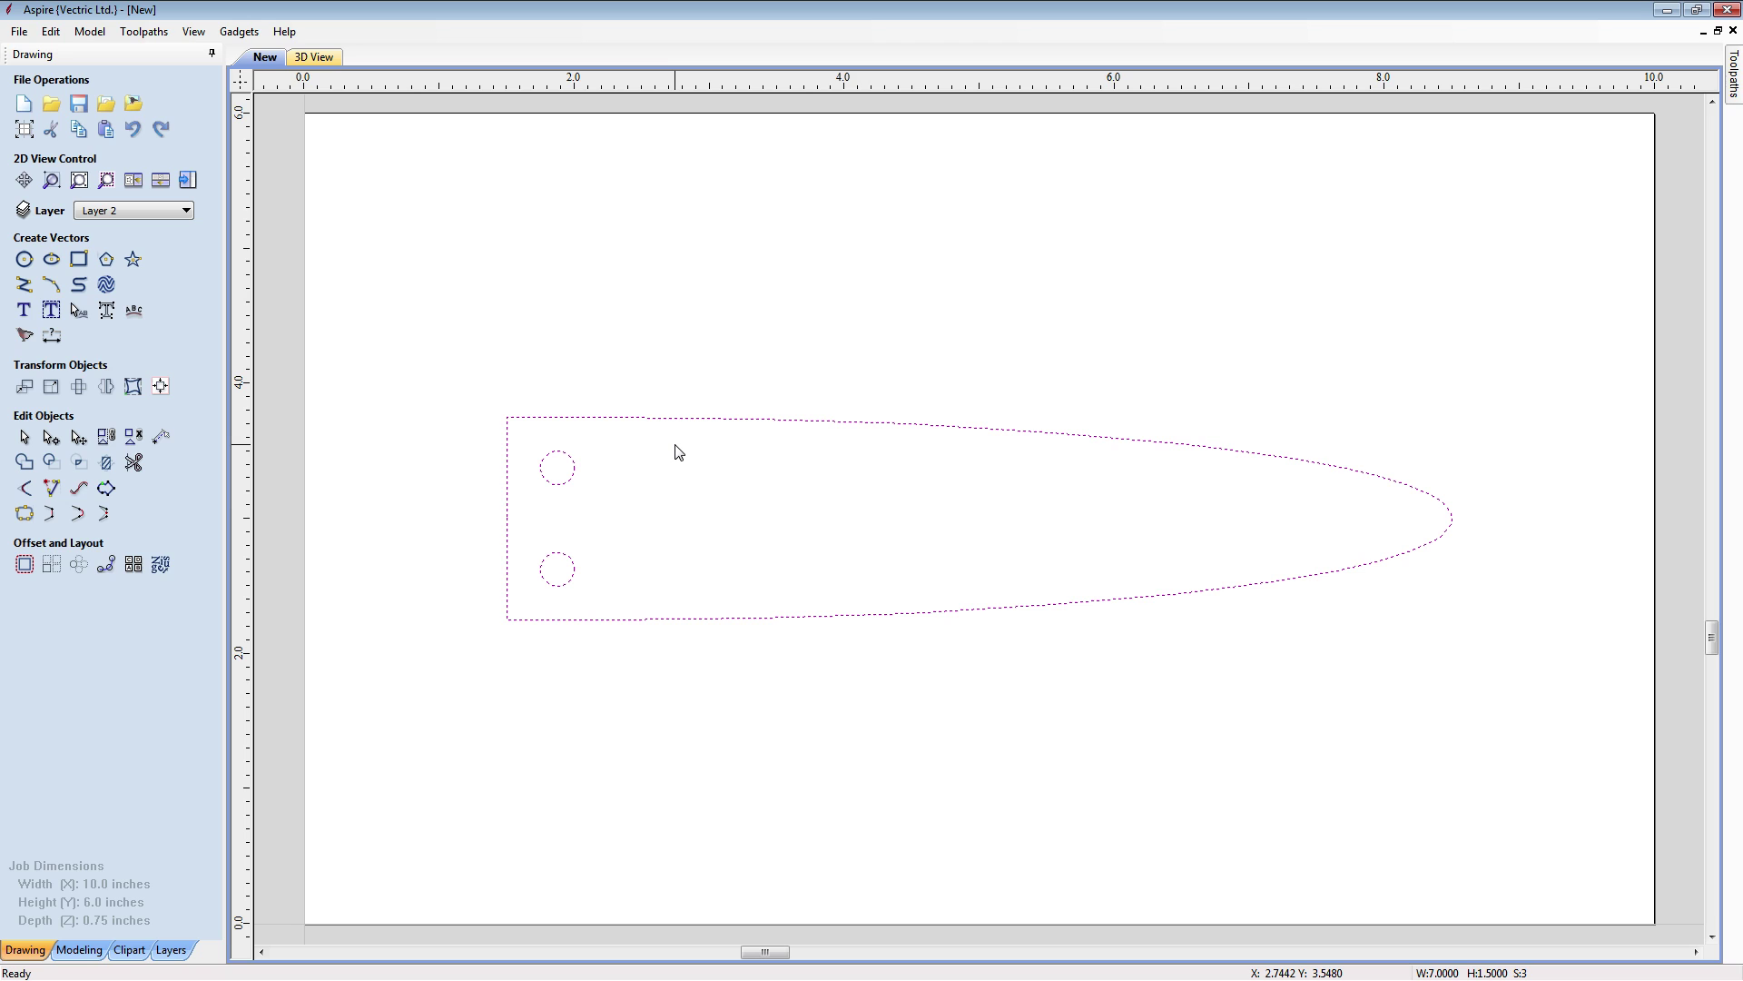
click(611, 487)
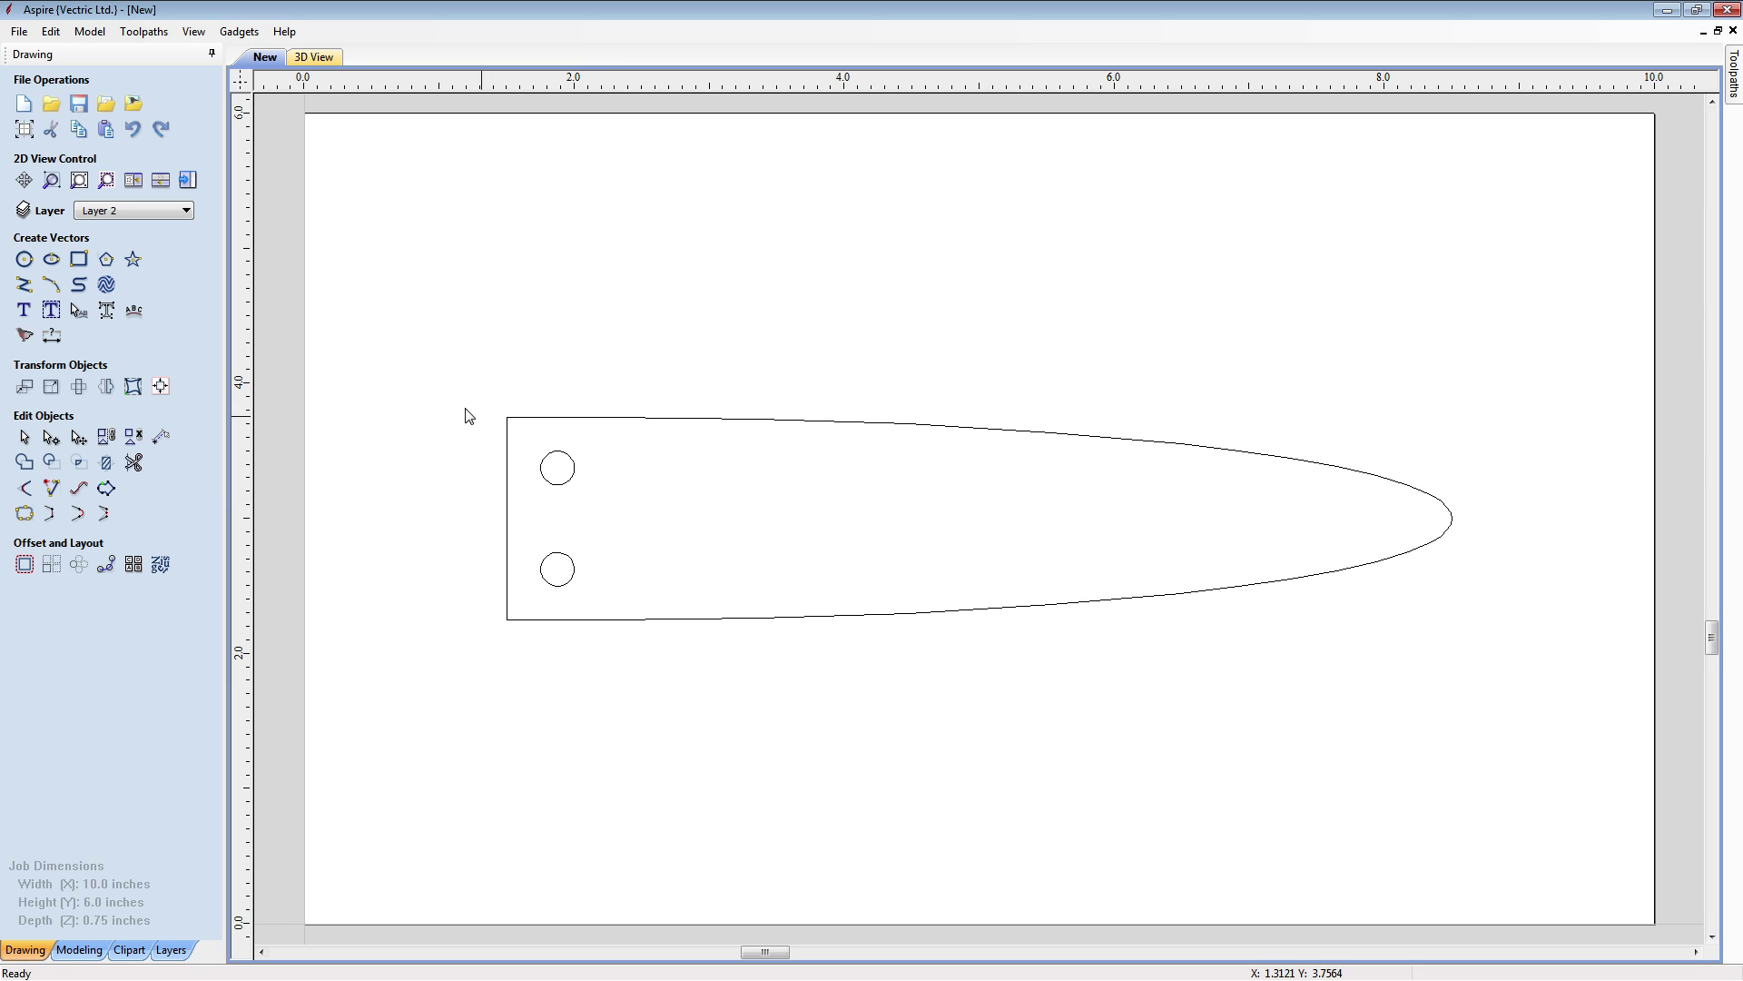
Draw a centreline polyline from the base's midpoint, with a first segment at angle 0 and length 0.75, ending at the tip
click(25, 287)
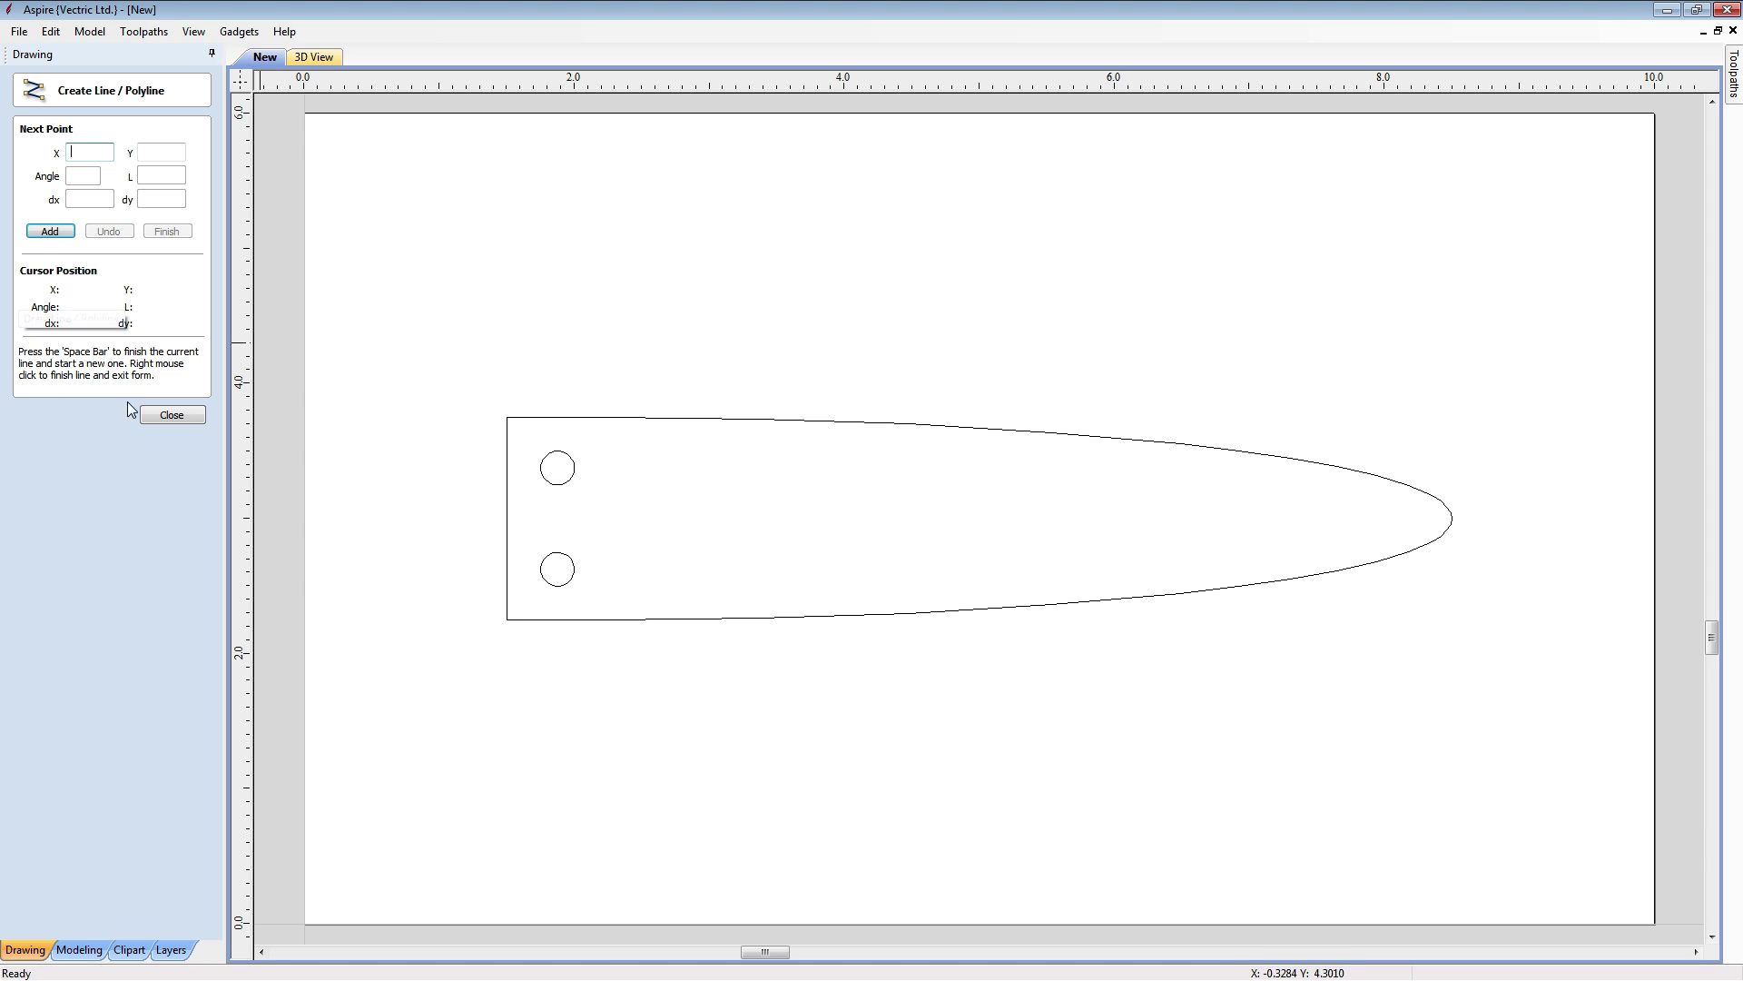
click(507, 517)
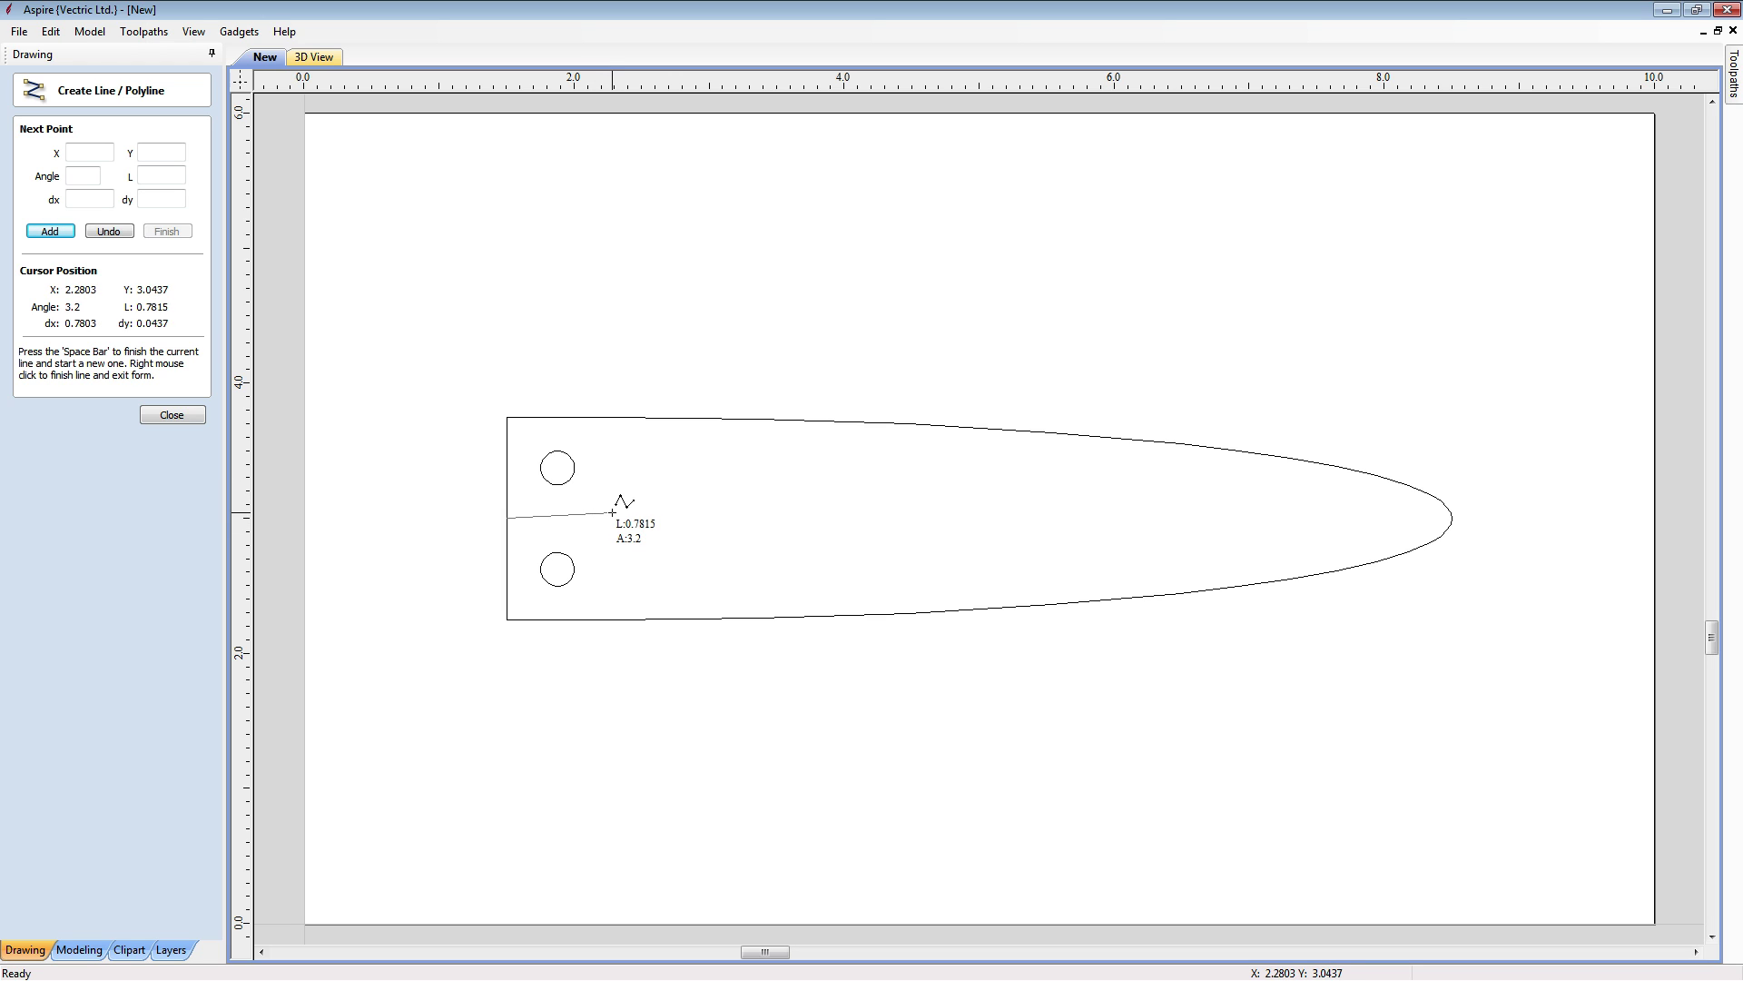
click(93, 176)
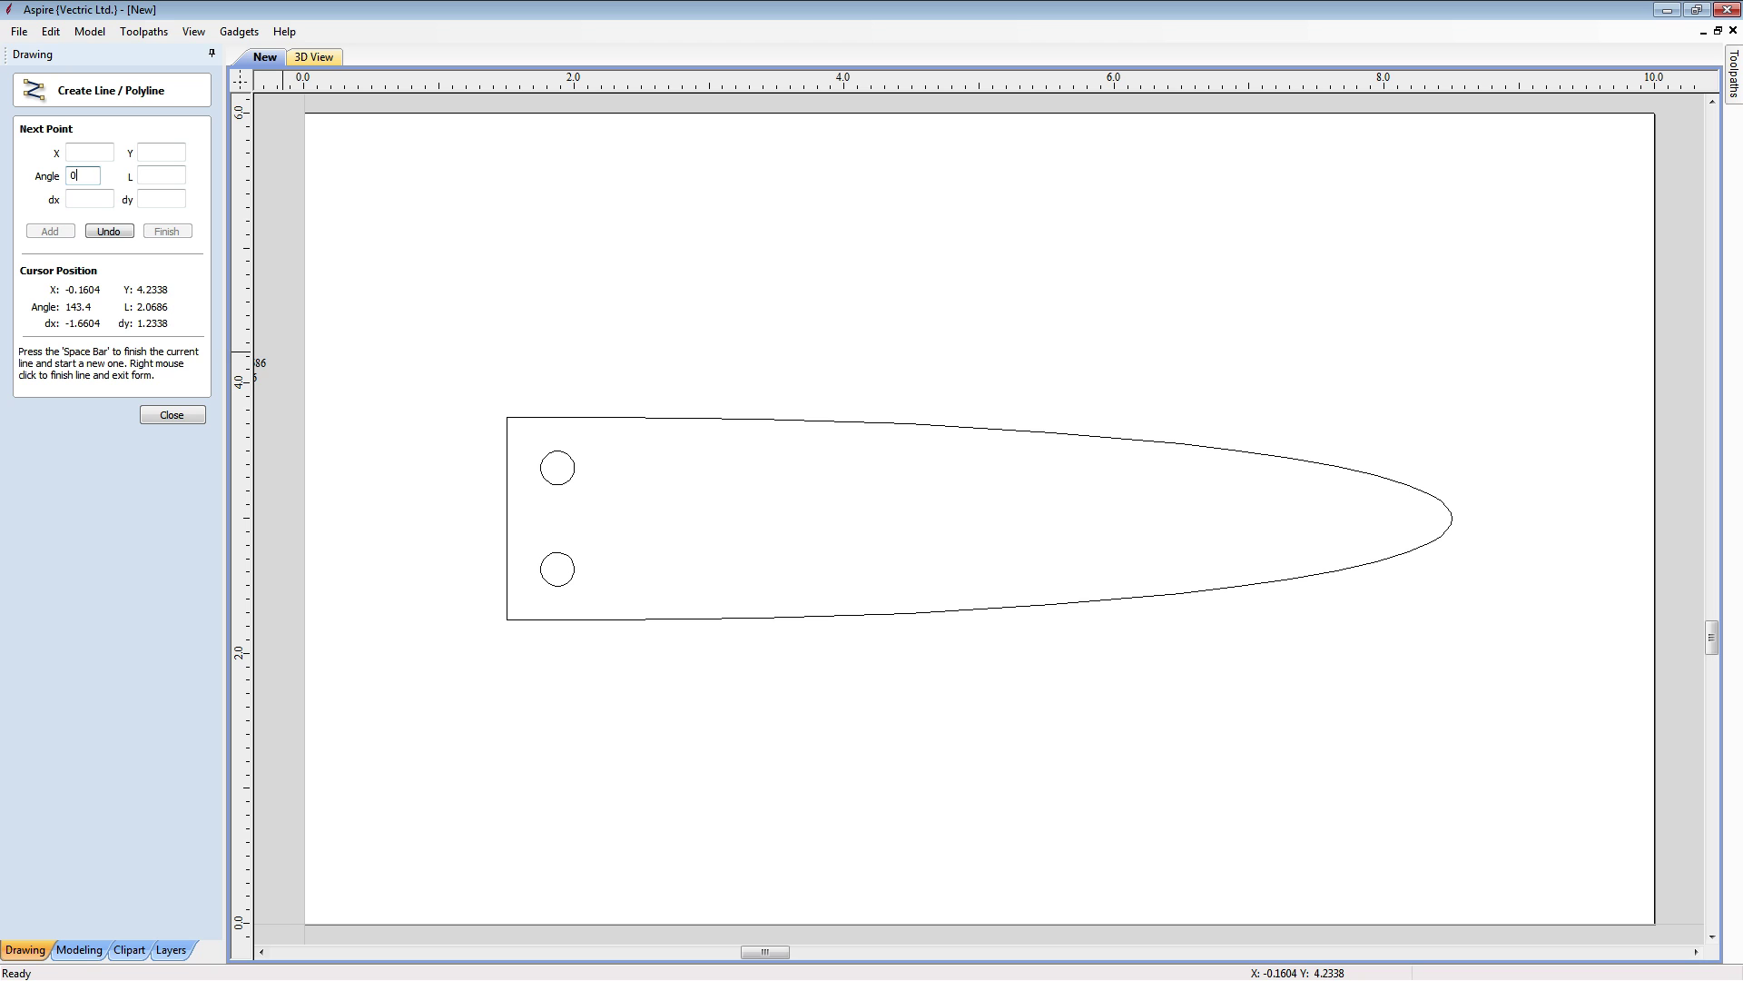
text(0.75)
click(50, 231)
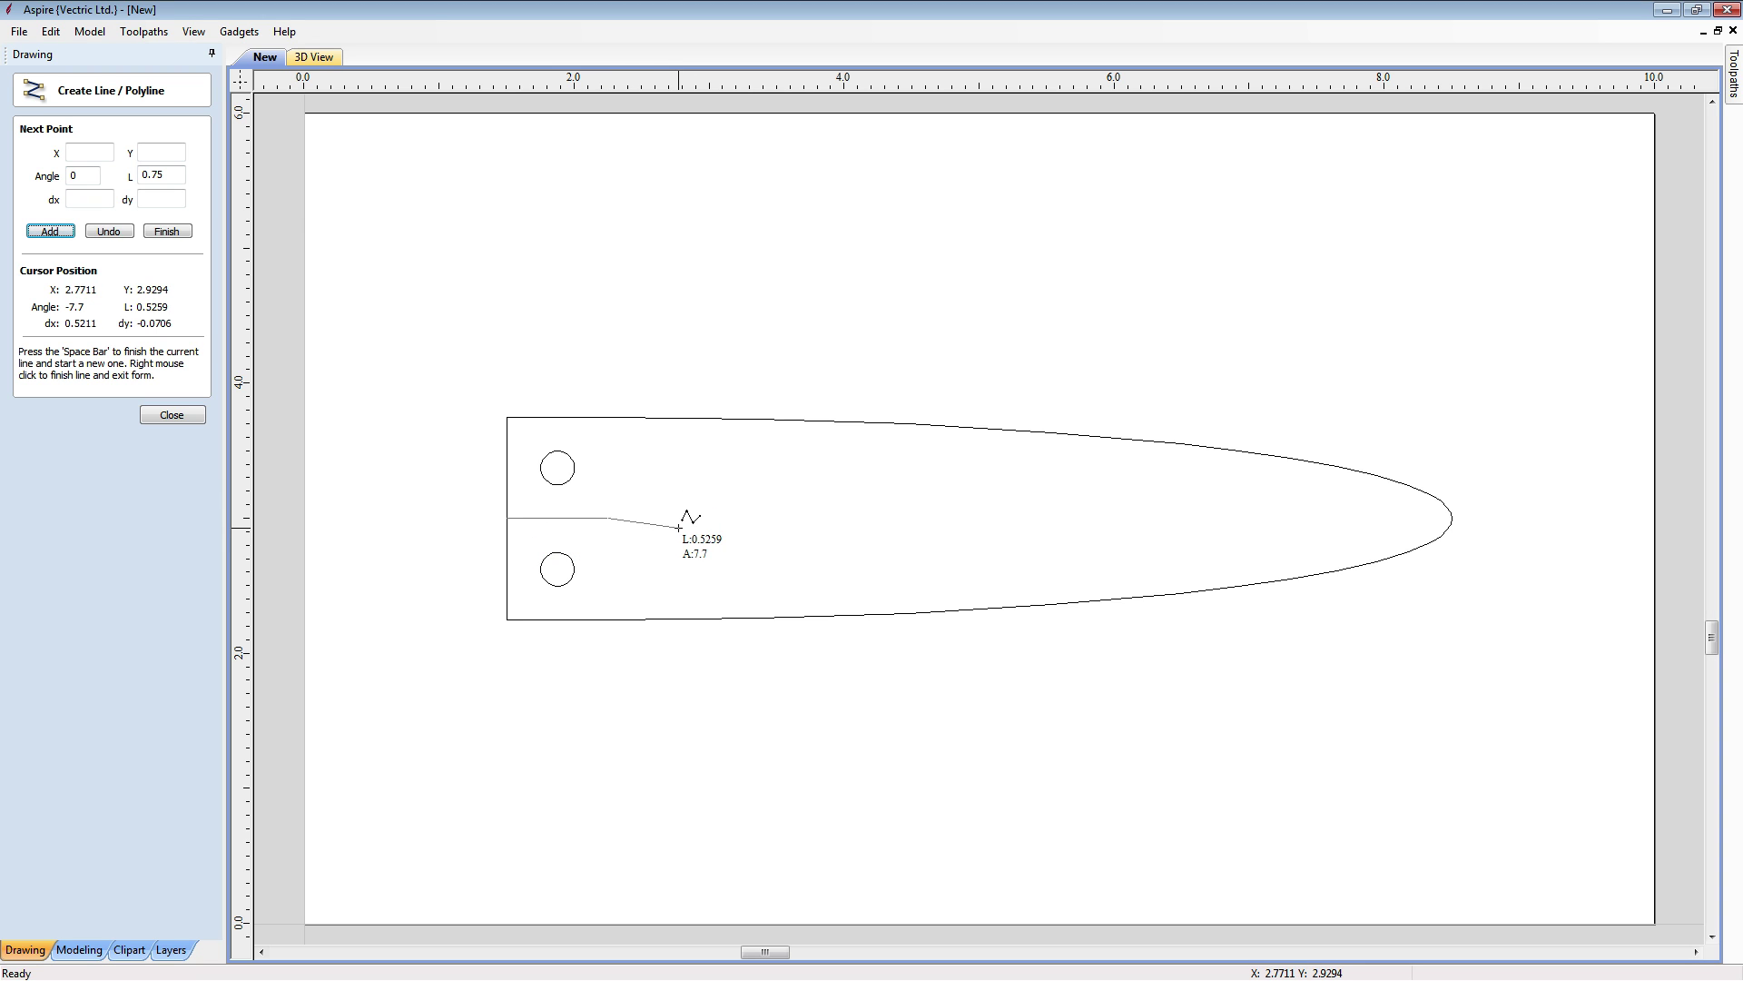
click(1452, 517)
right_click(1452, 517)
click(1444, 643)
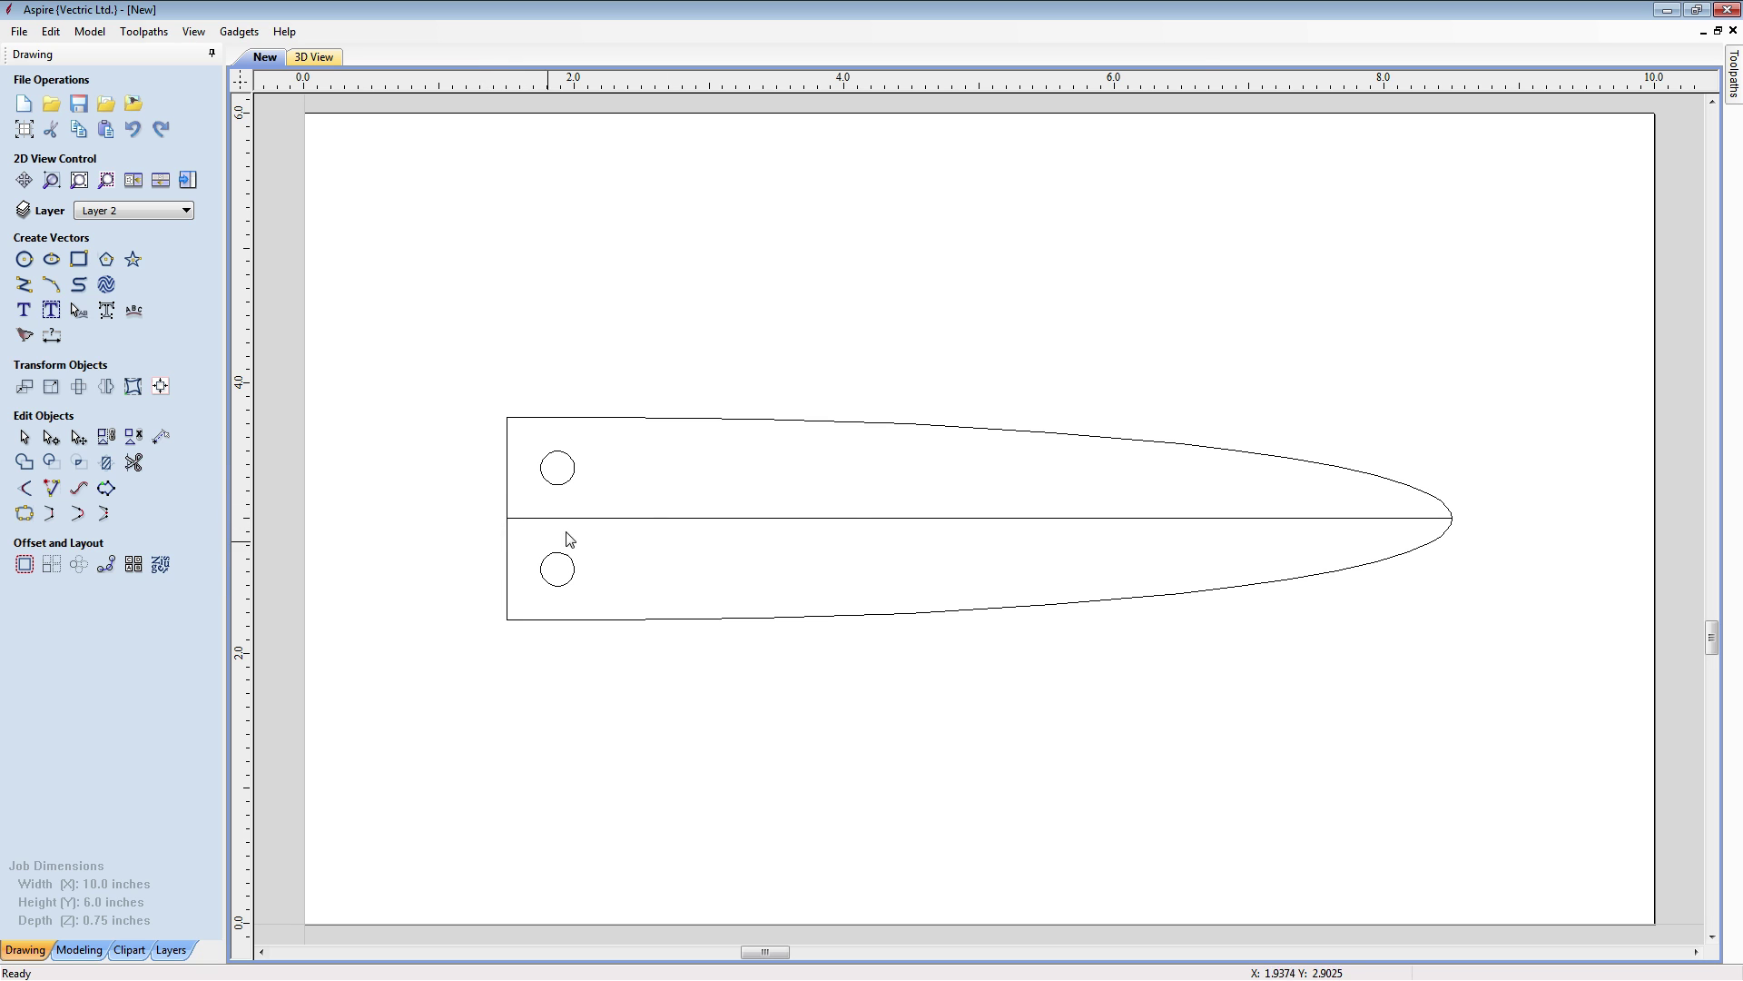
Draw short horizontal lines extending the centreline 0.3 inches beyond both the base and the tip
click(24, 284)
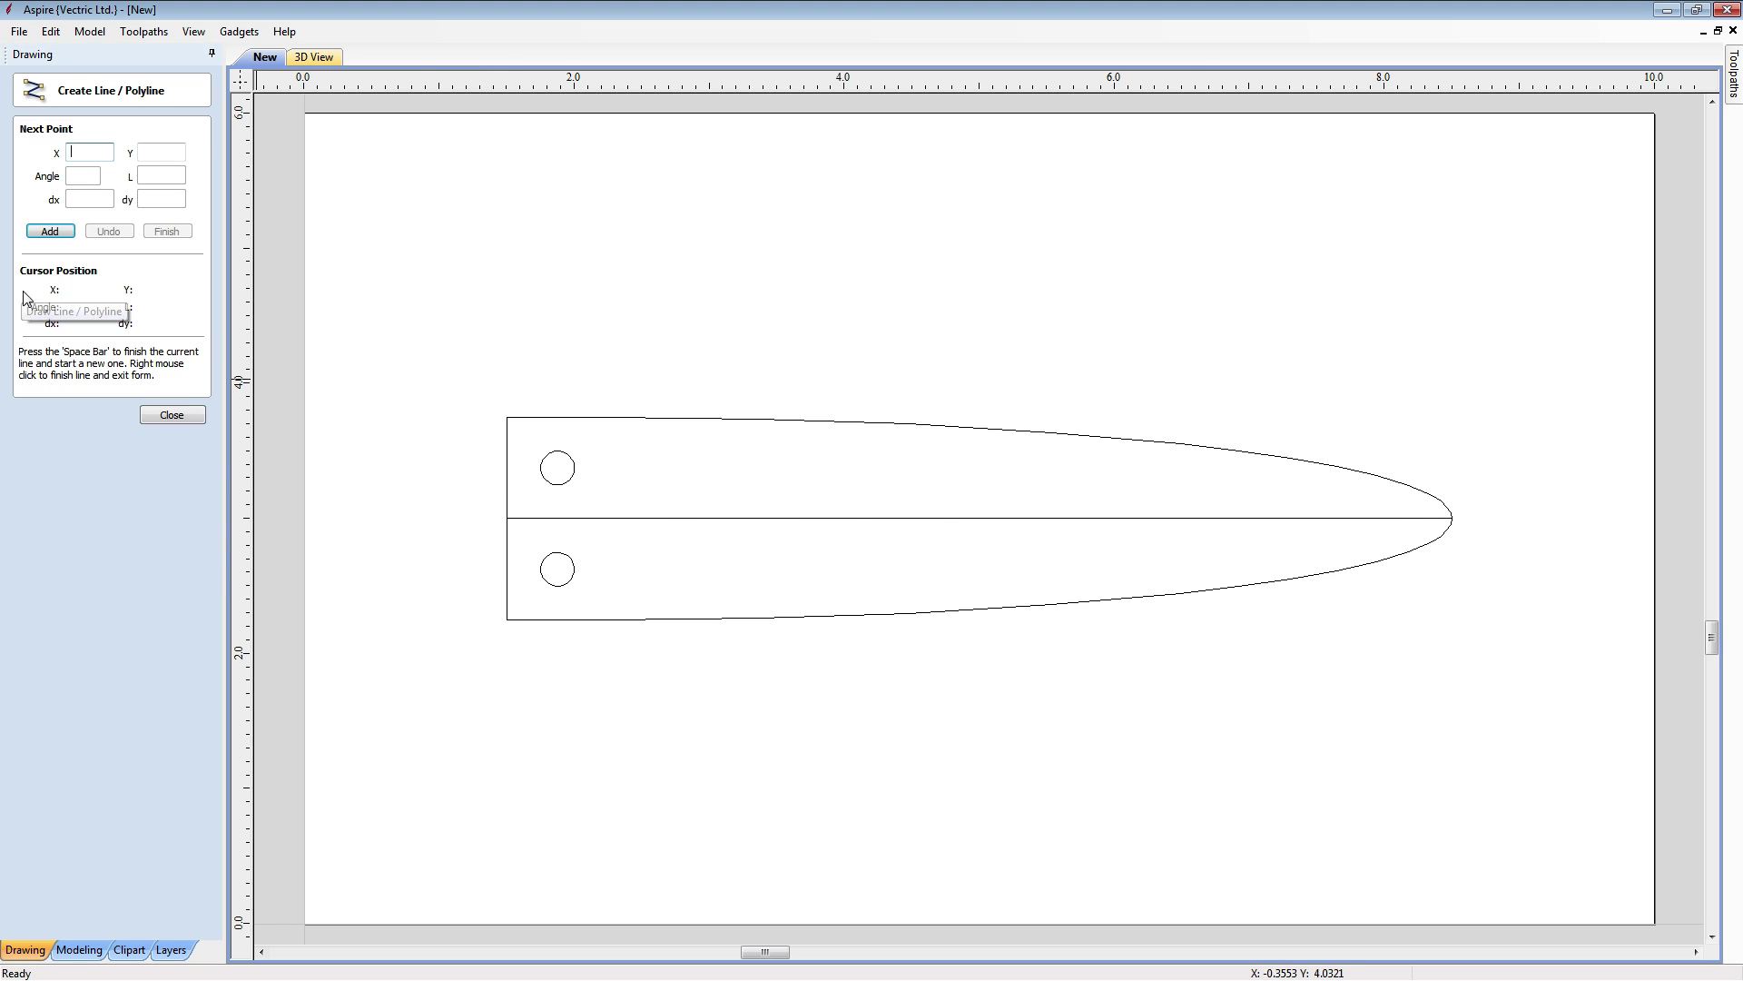
click(507, 517)
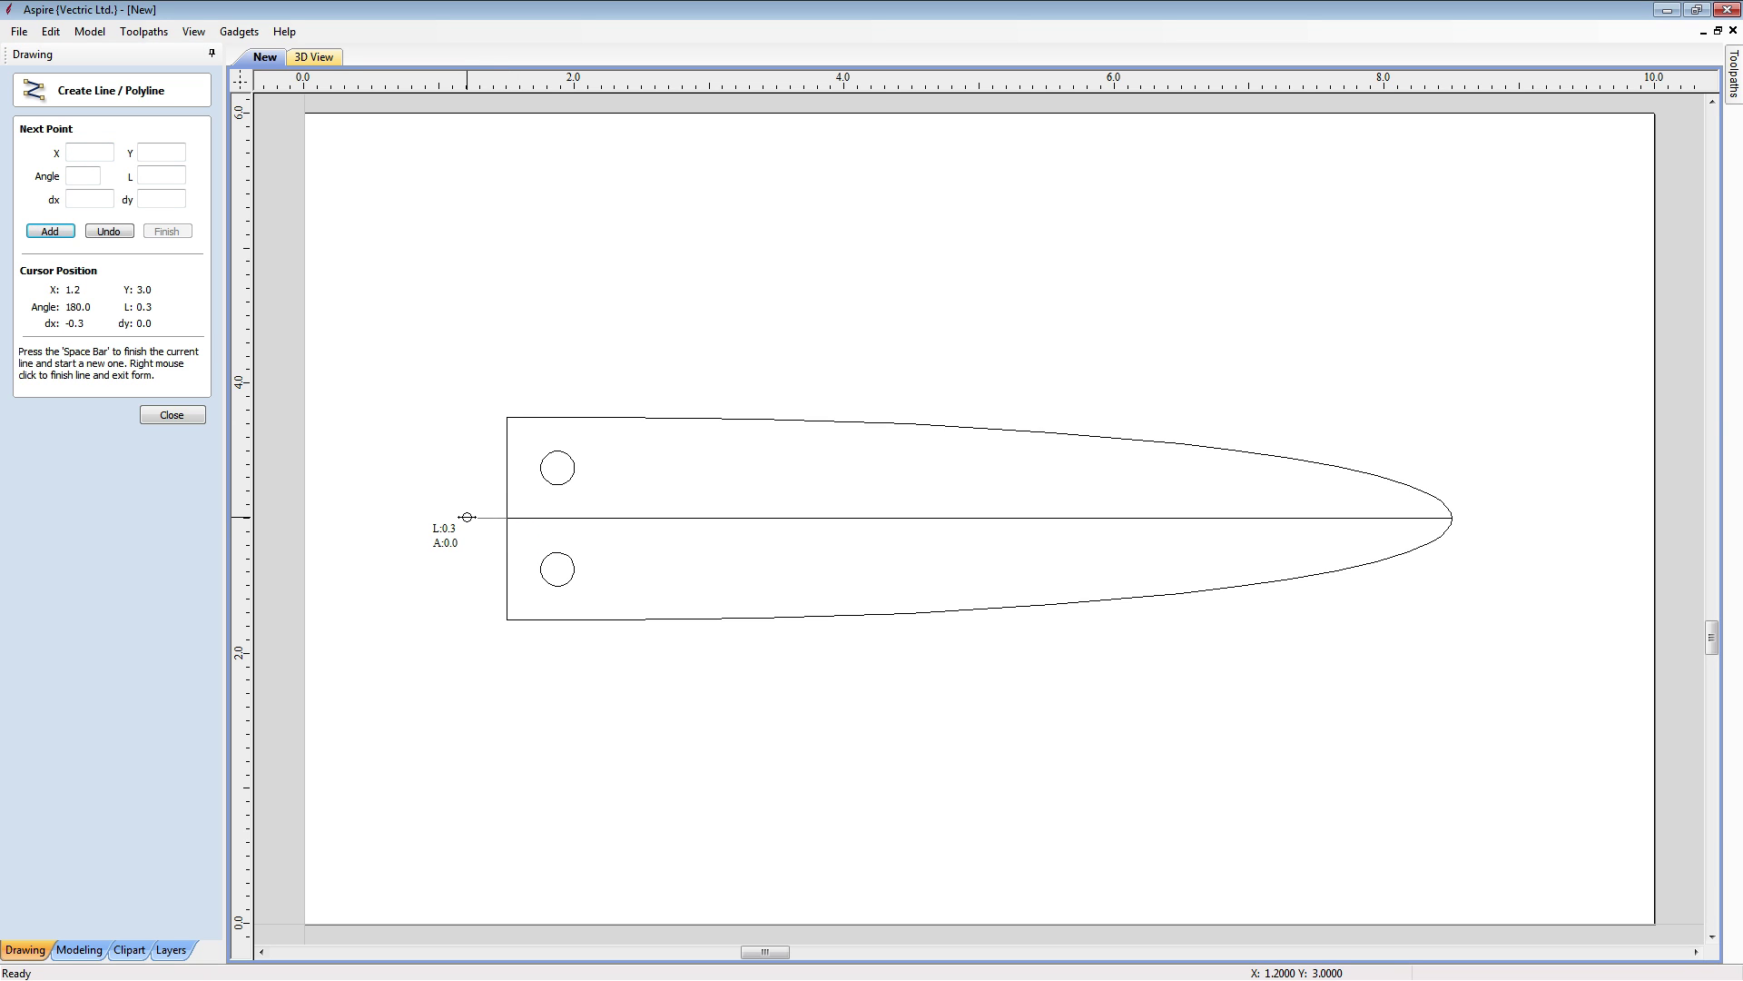
click(466, 516)
right_click(468, 527)
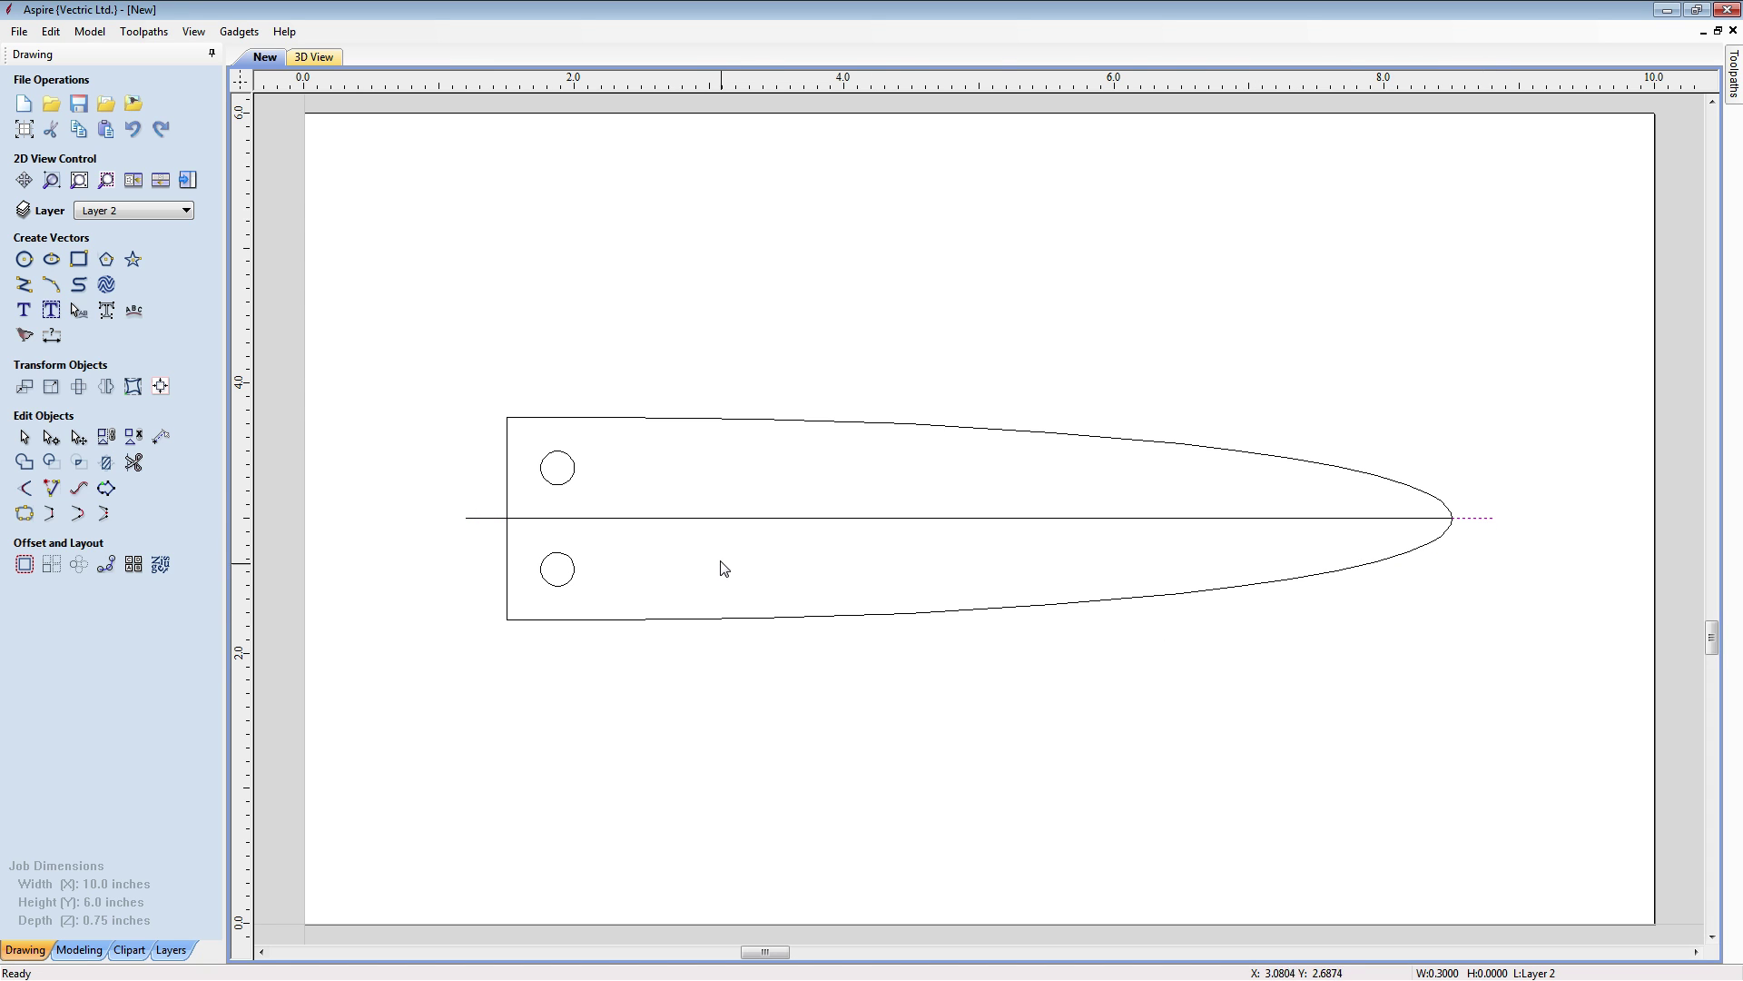
Join the centreline and its two extension lines into one vector with a tolerance of 0.005 inches
shift+click(674, 519)
shift+click(487, 518)
click(27, 518)
click(65, 325)
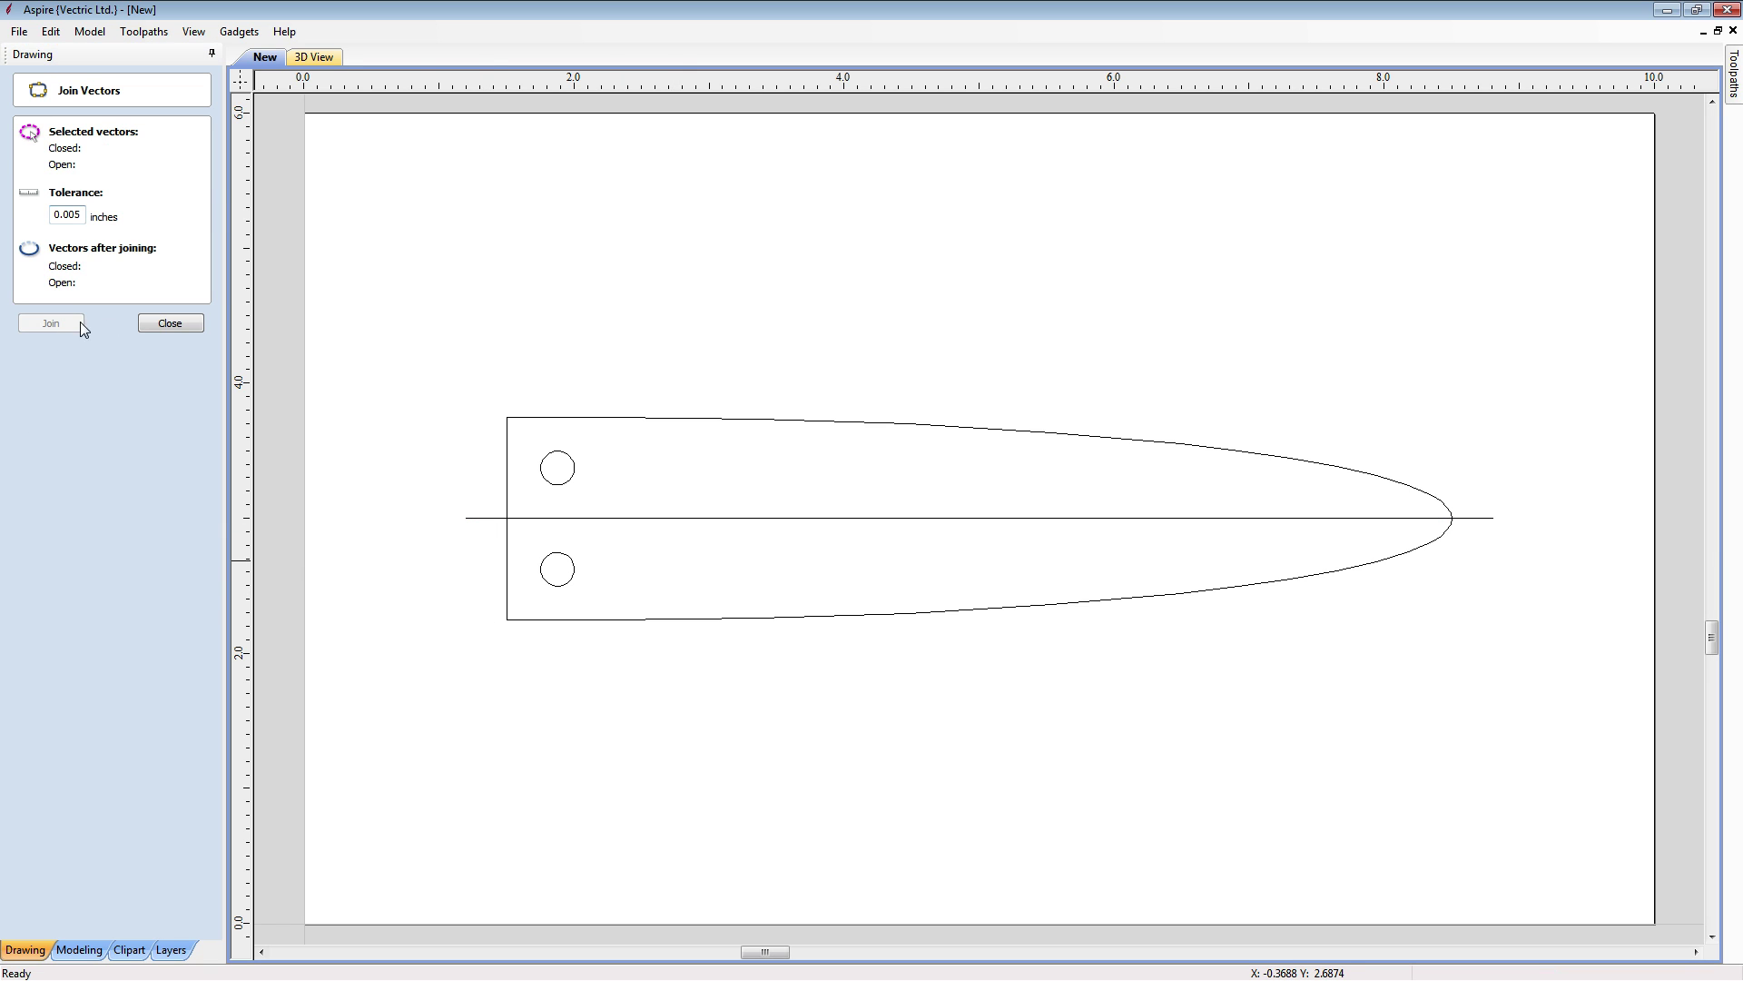
click(170, 324)
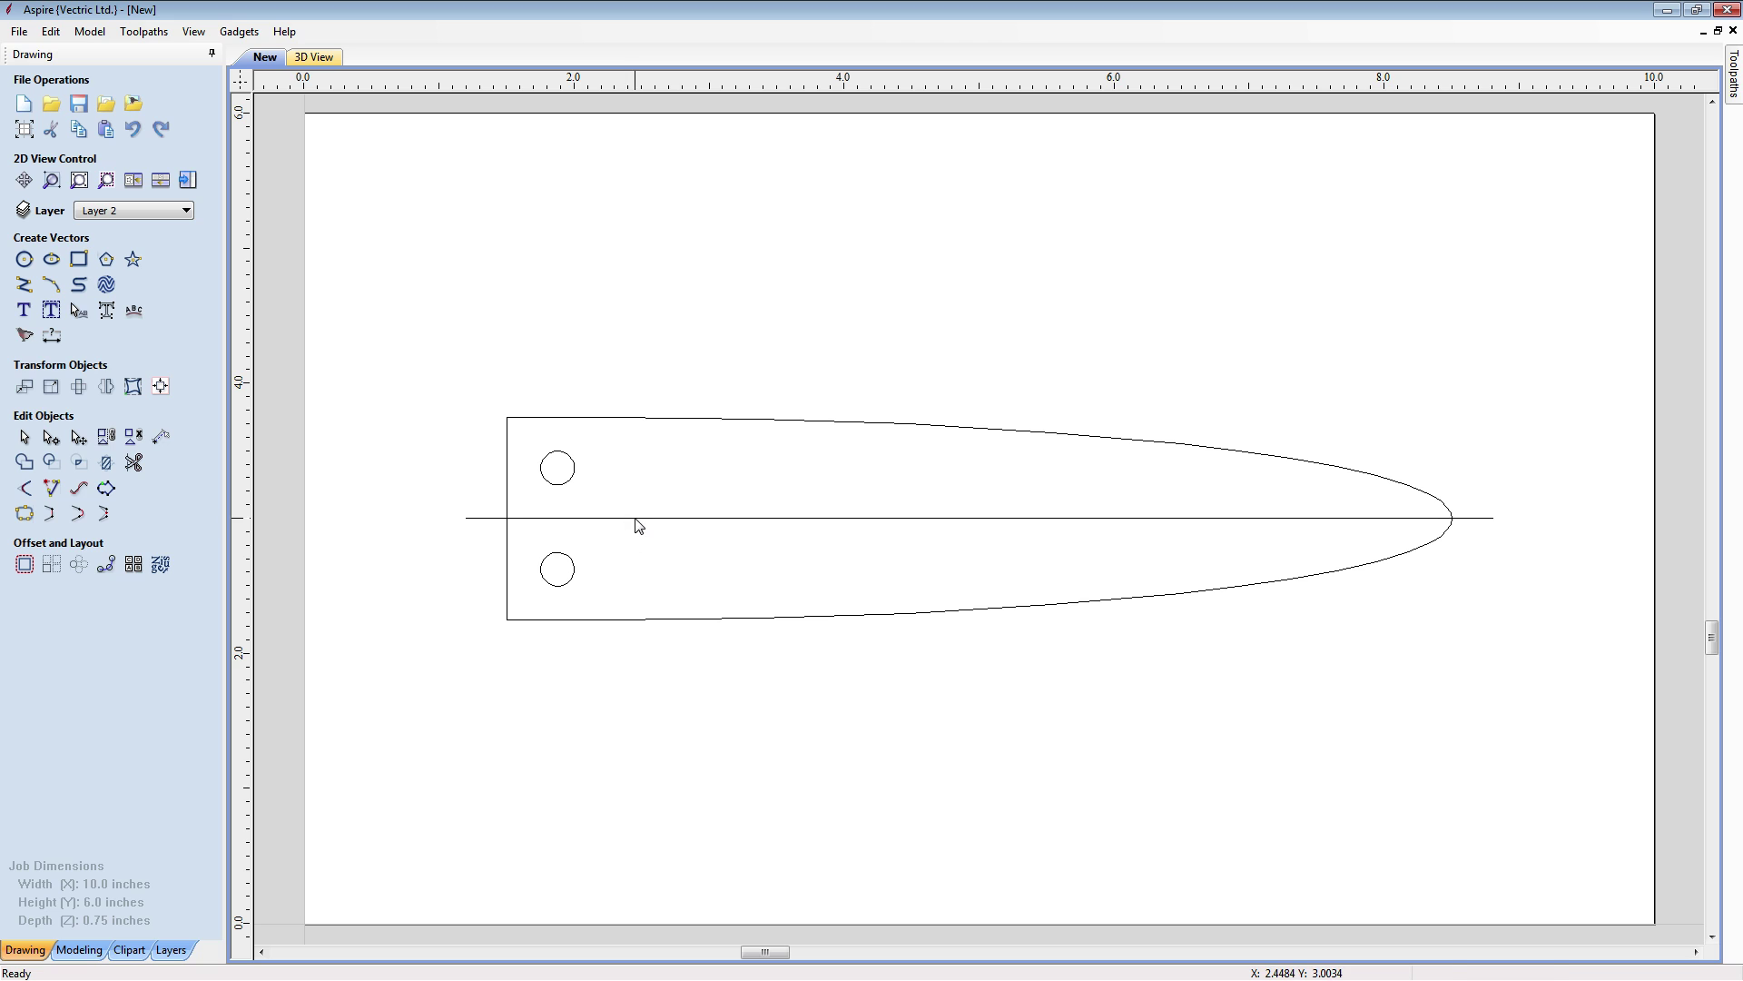
Node-edit the joined centreline and insert points midway along its long segment and midway between that point and the tip
key(n)
drag(1029, 514, 1045, 537)
right_click(1034, 524)
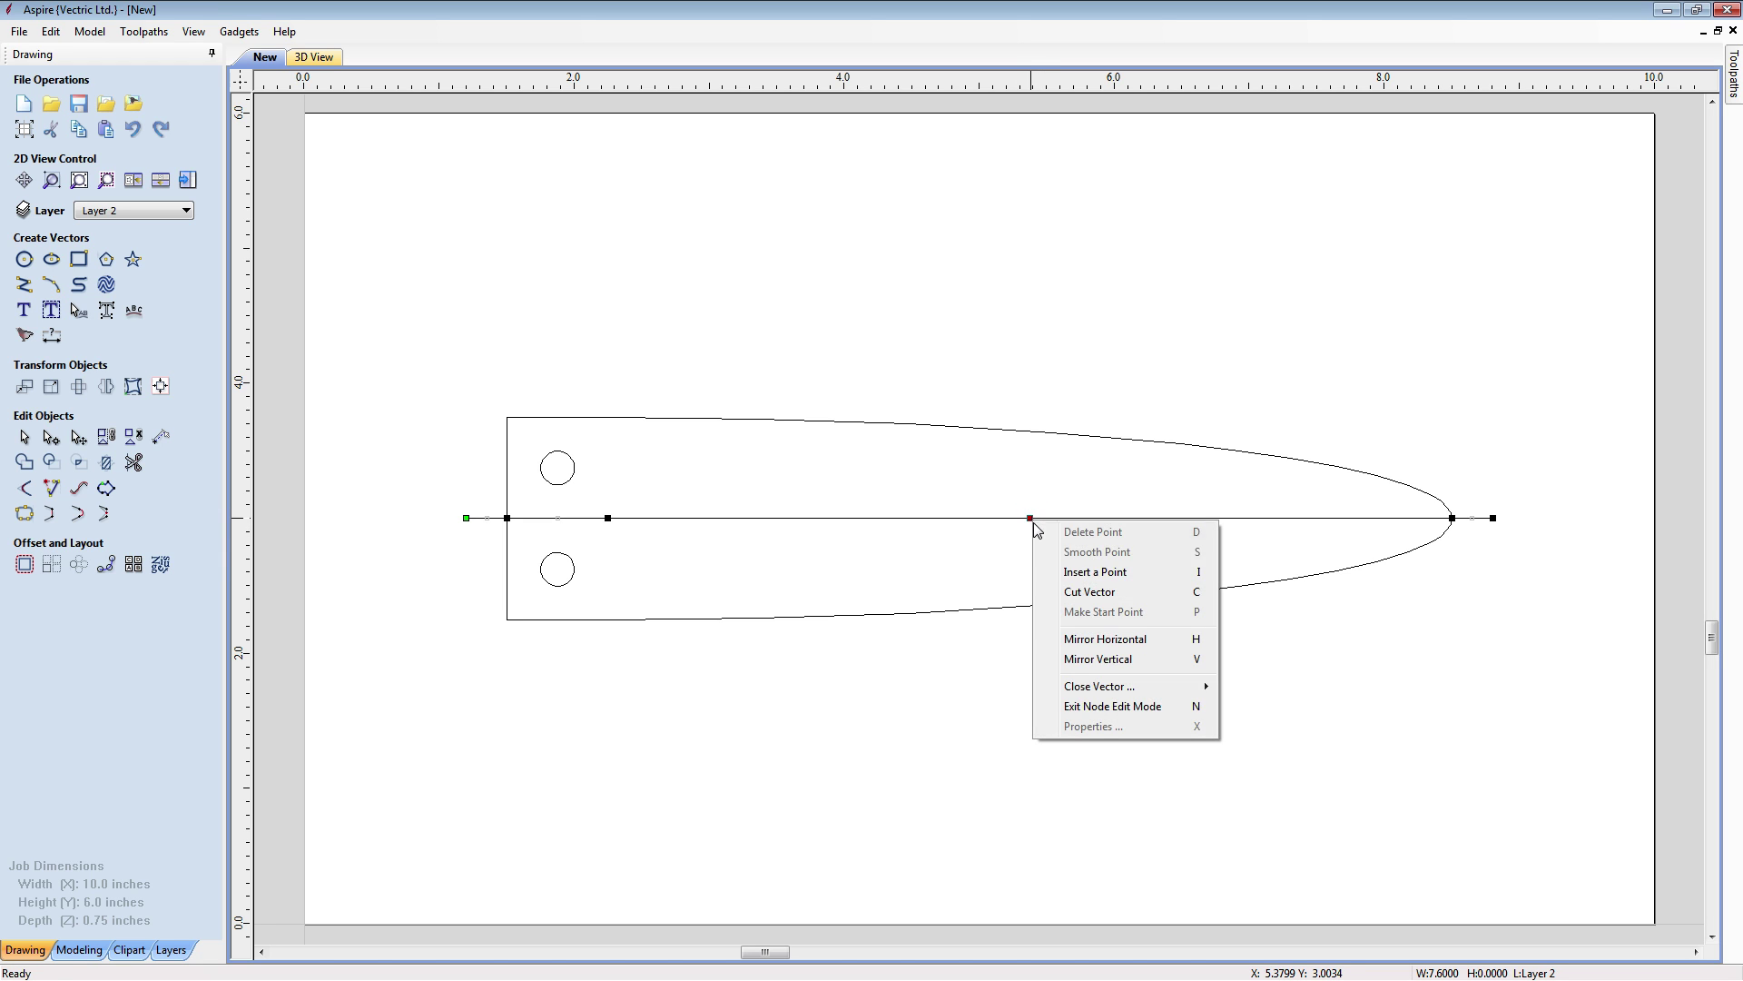
click(1094, 572)
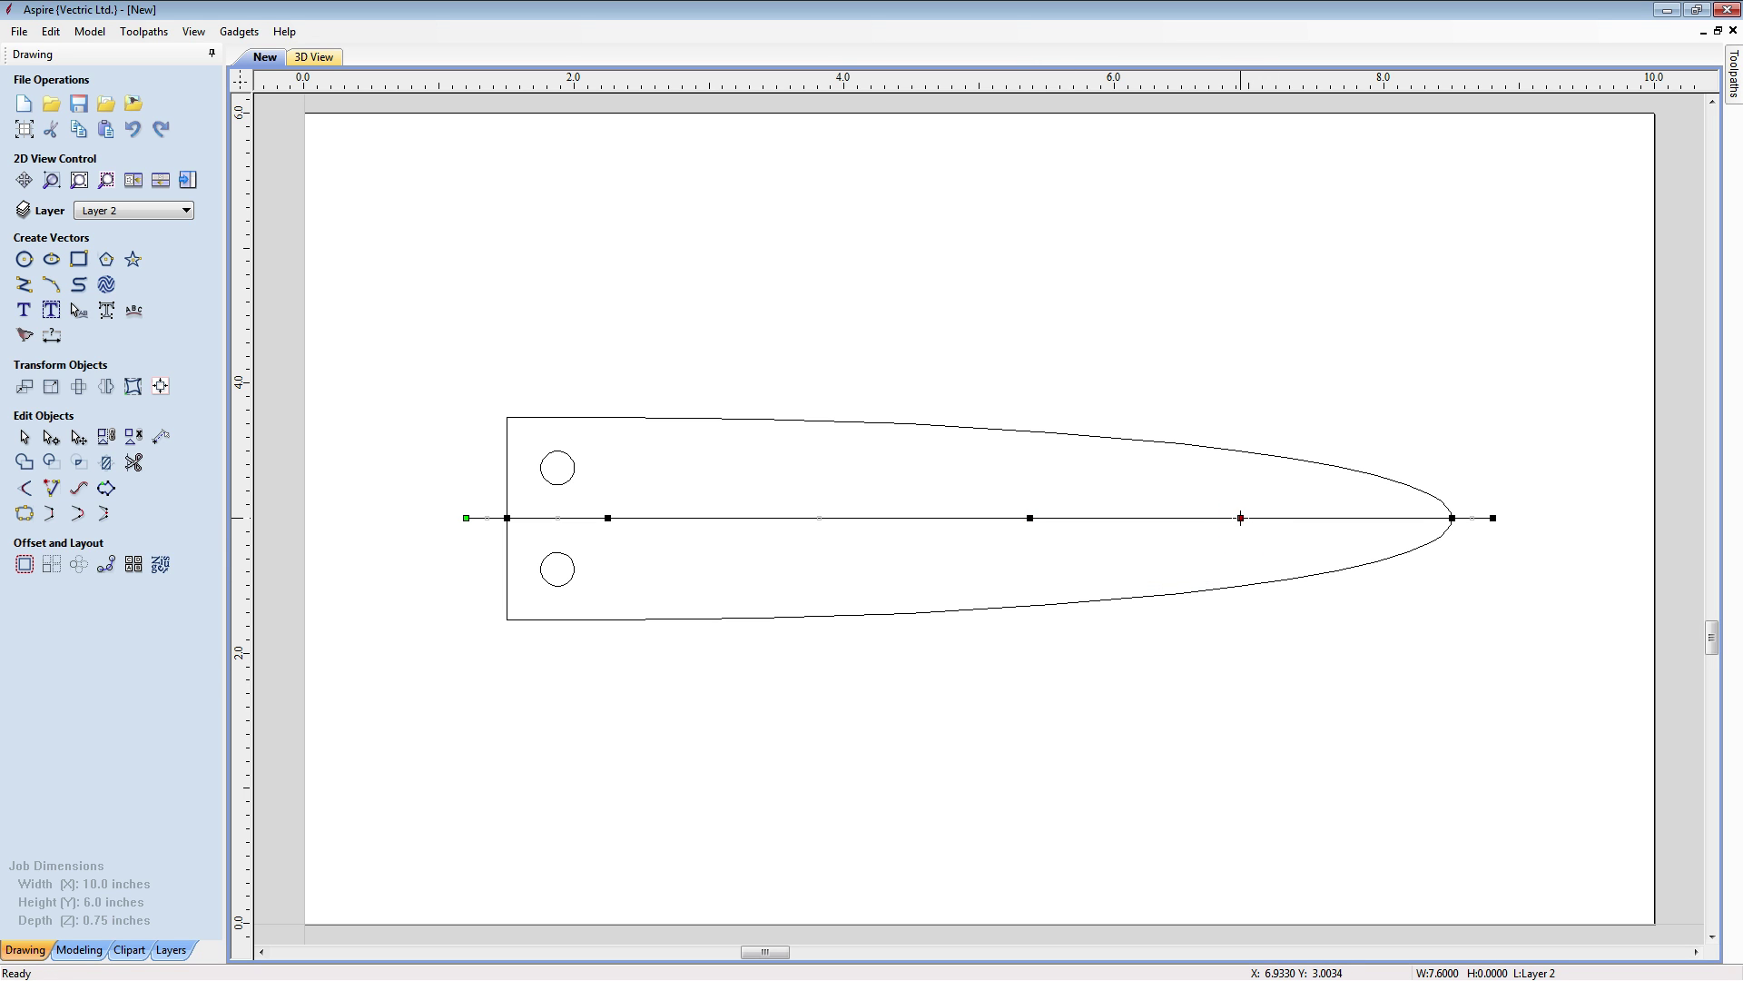
right_click(1242, 518)
click(1281, 572)
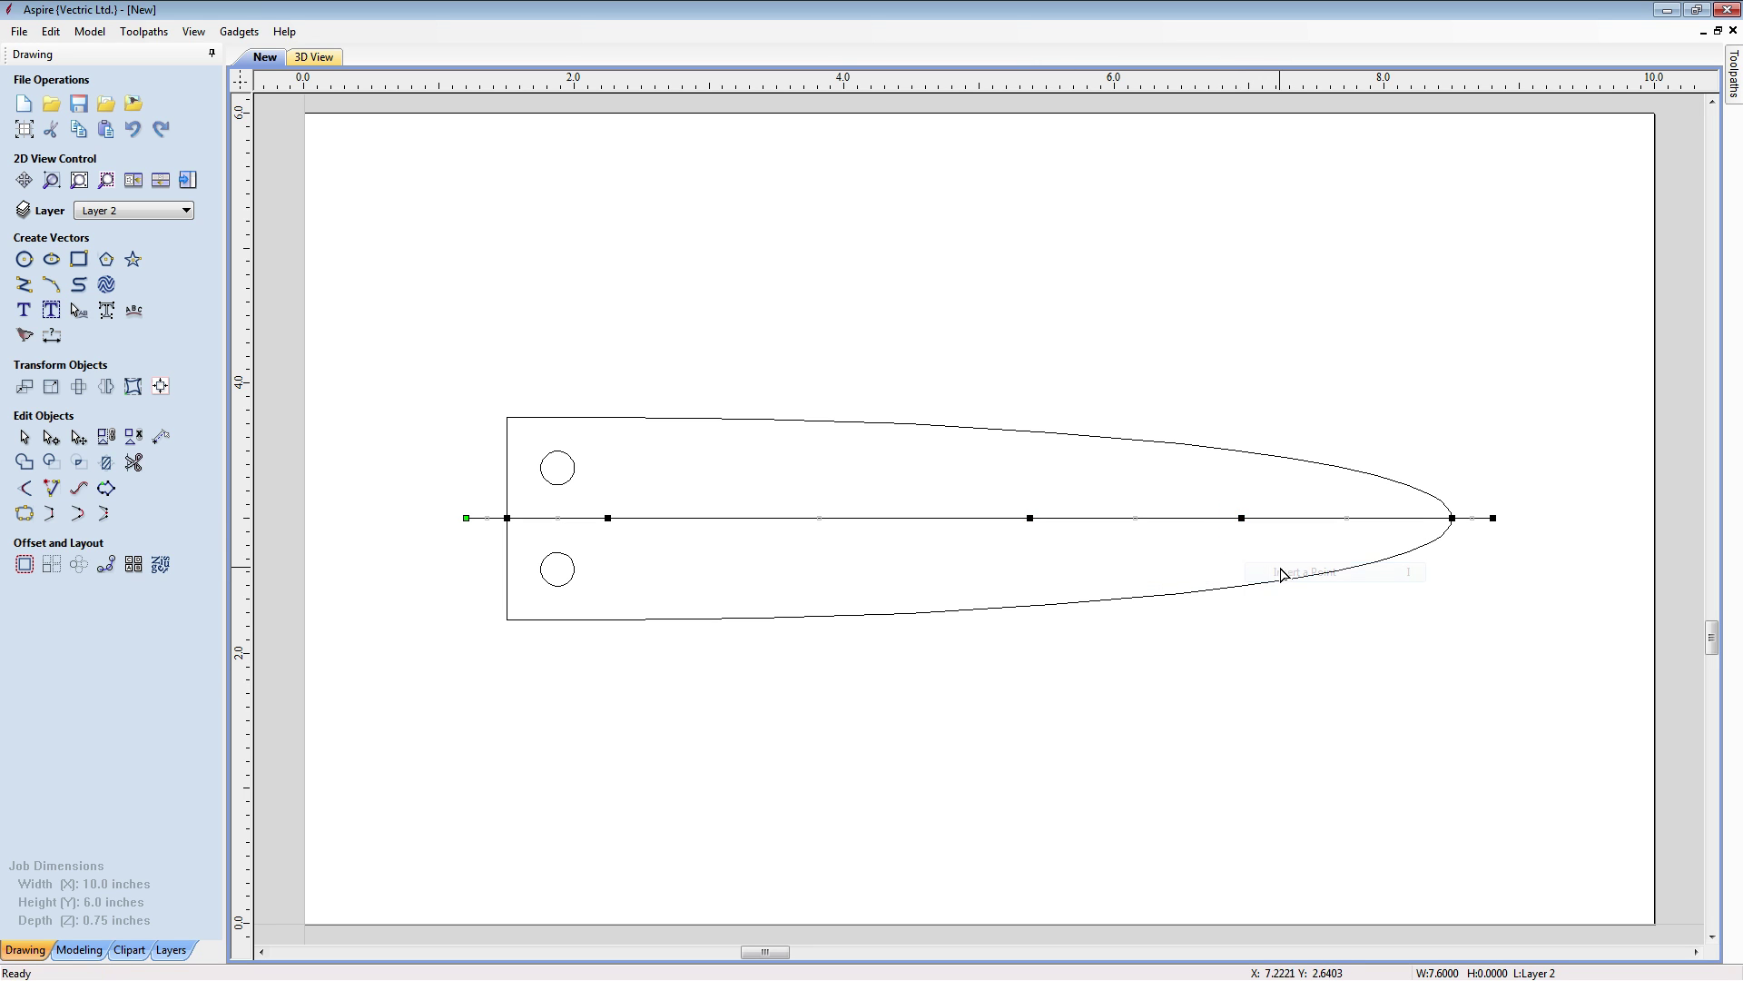
Insert a point midway along the centreline's remaining long span and convert the spans between its end points to smooth Bezier curves
right_click(821, 519)
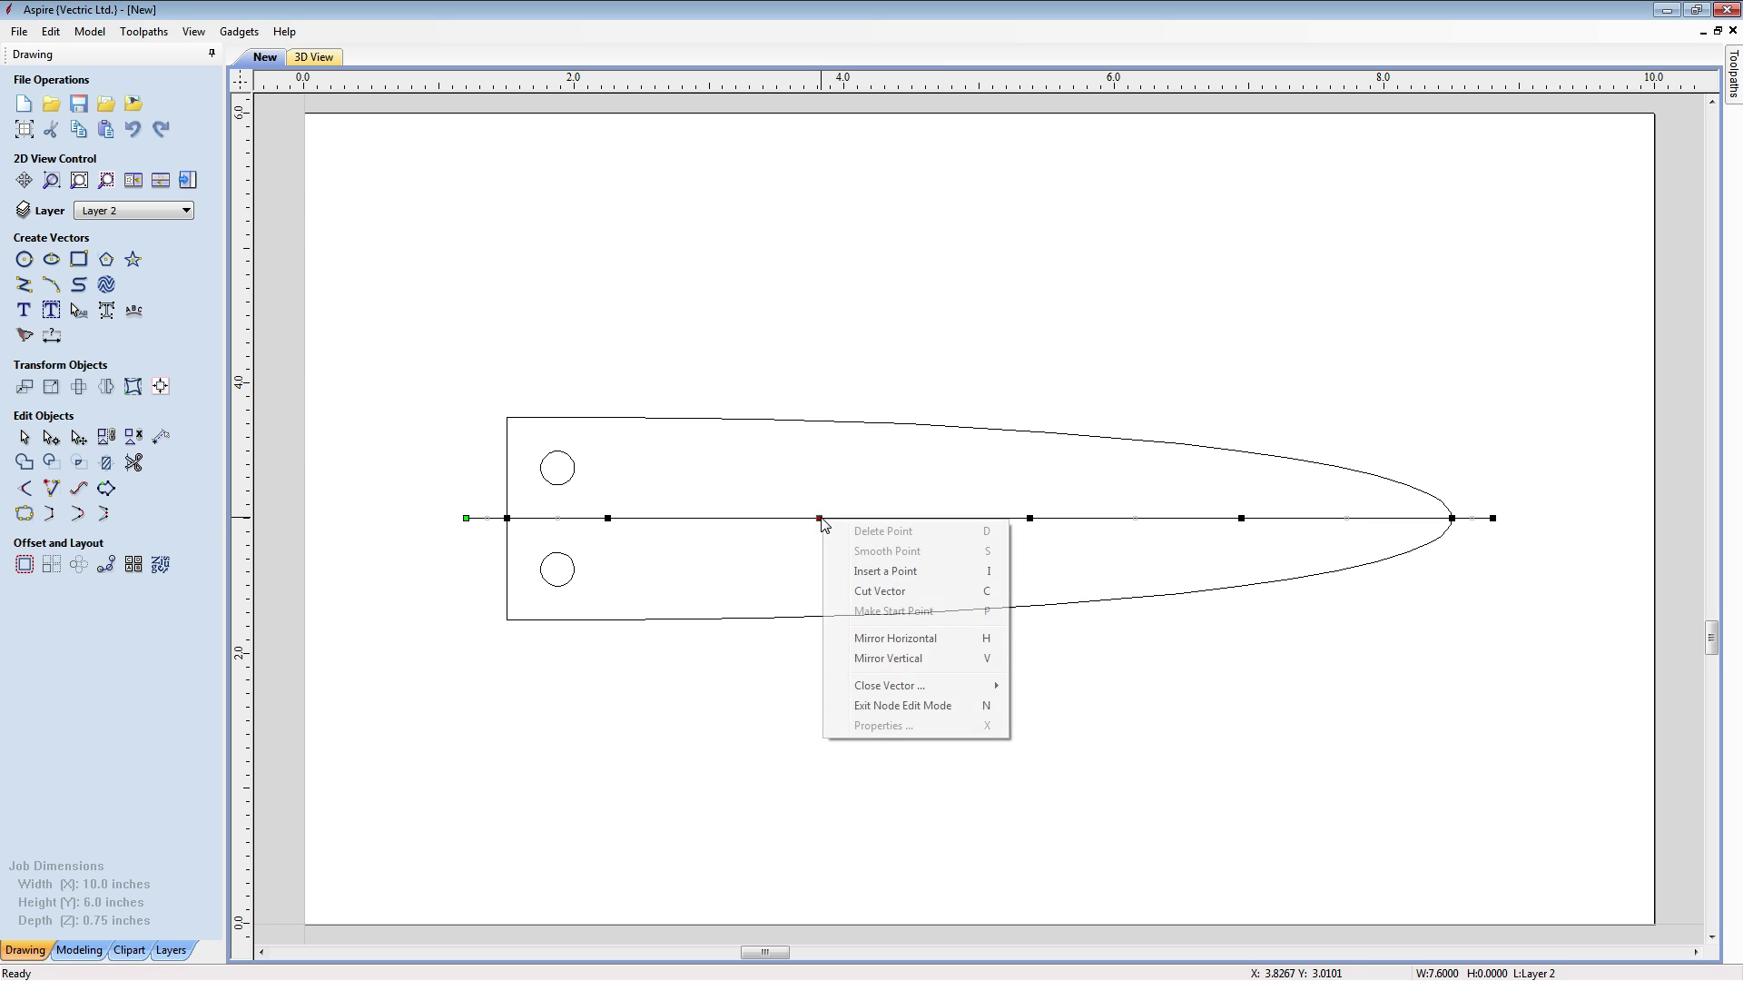
click(888, 572)
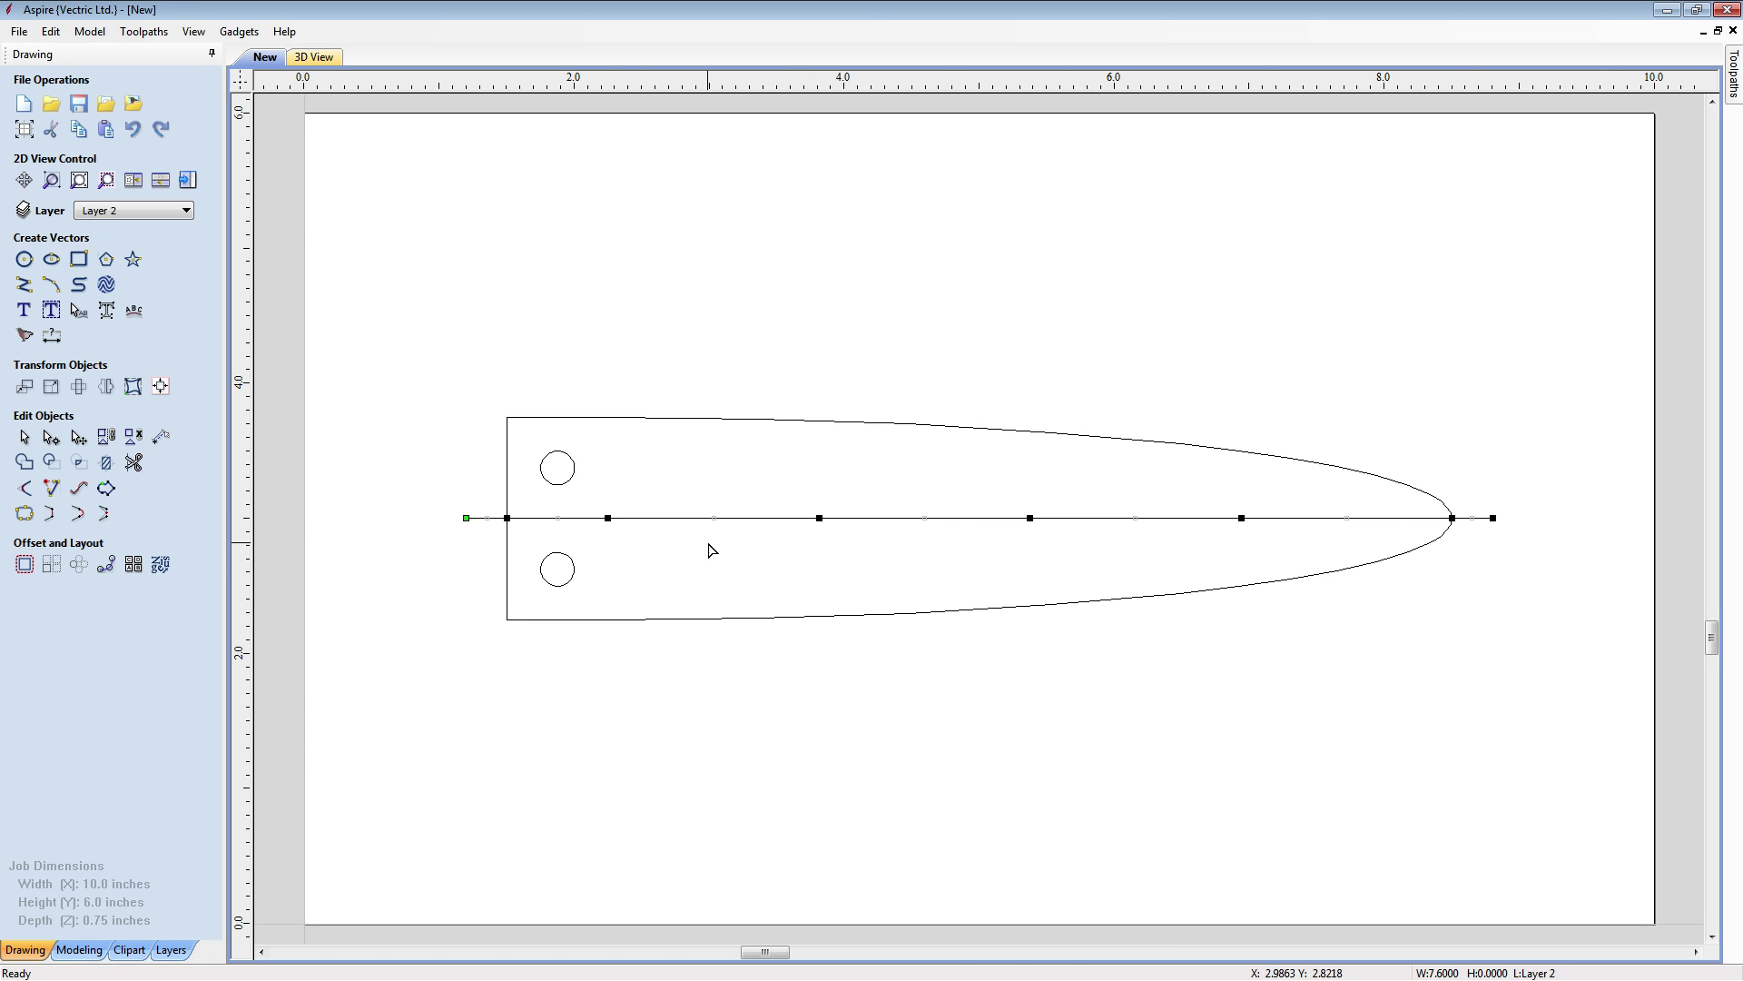
drag(487, 494, 1463, 550)
key(c)
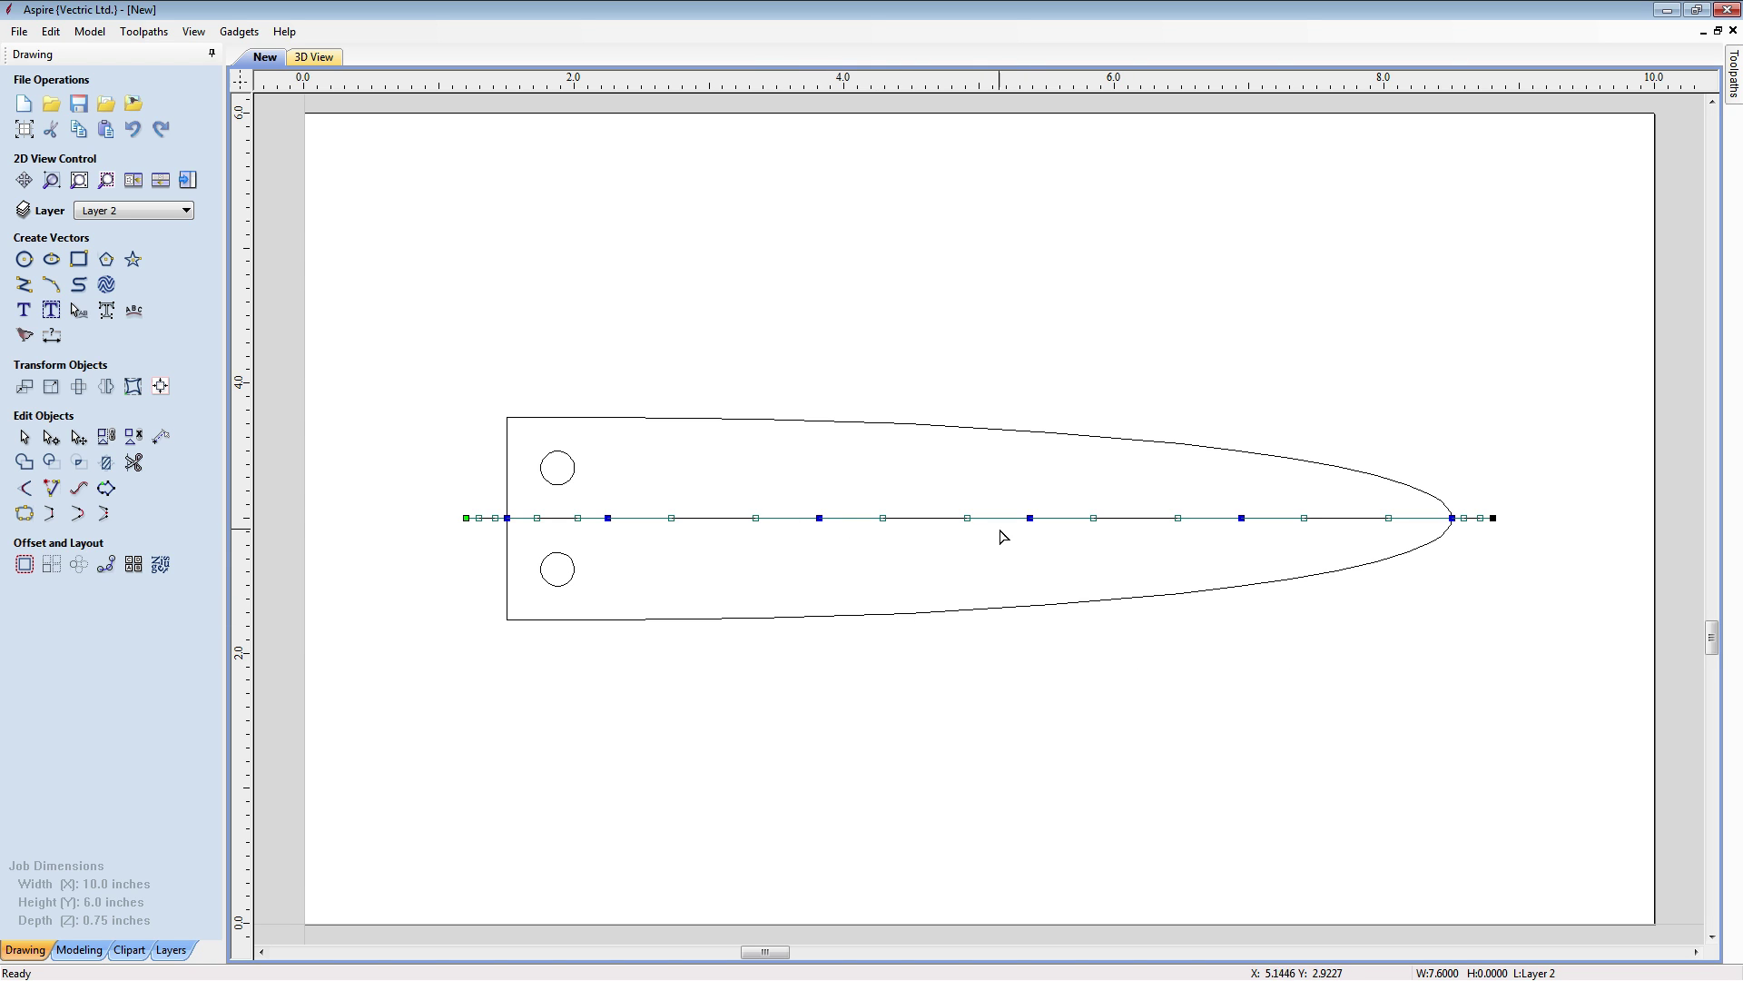
Move the first of the three inserted centreline nodes from the base by a relative Y of -0.25 inches
click(819, 518)
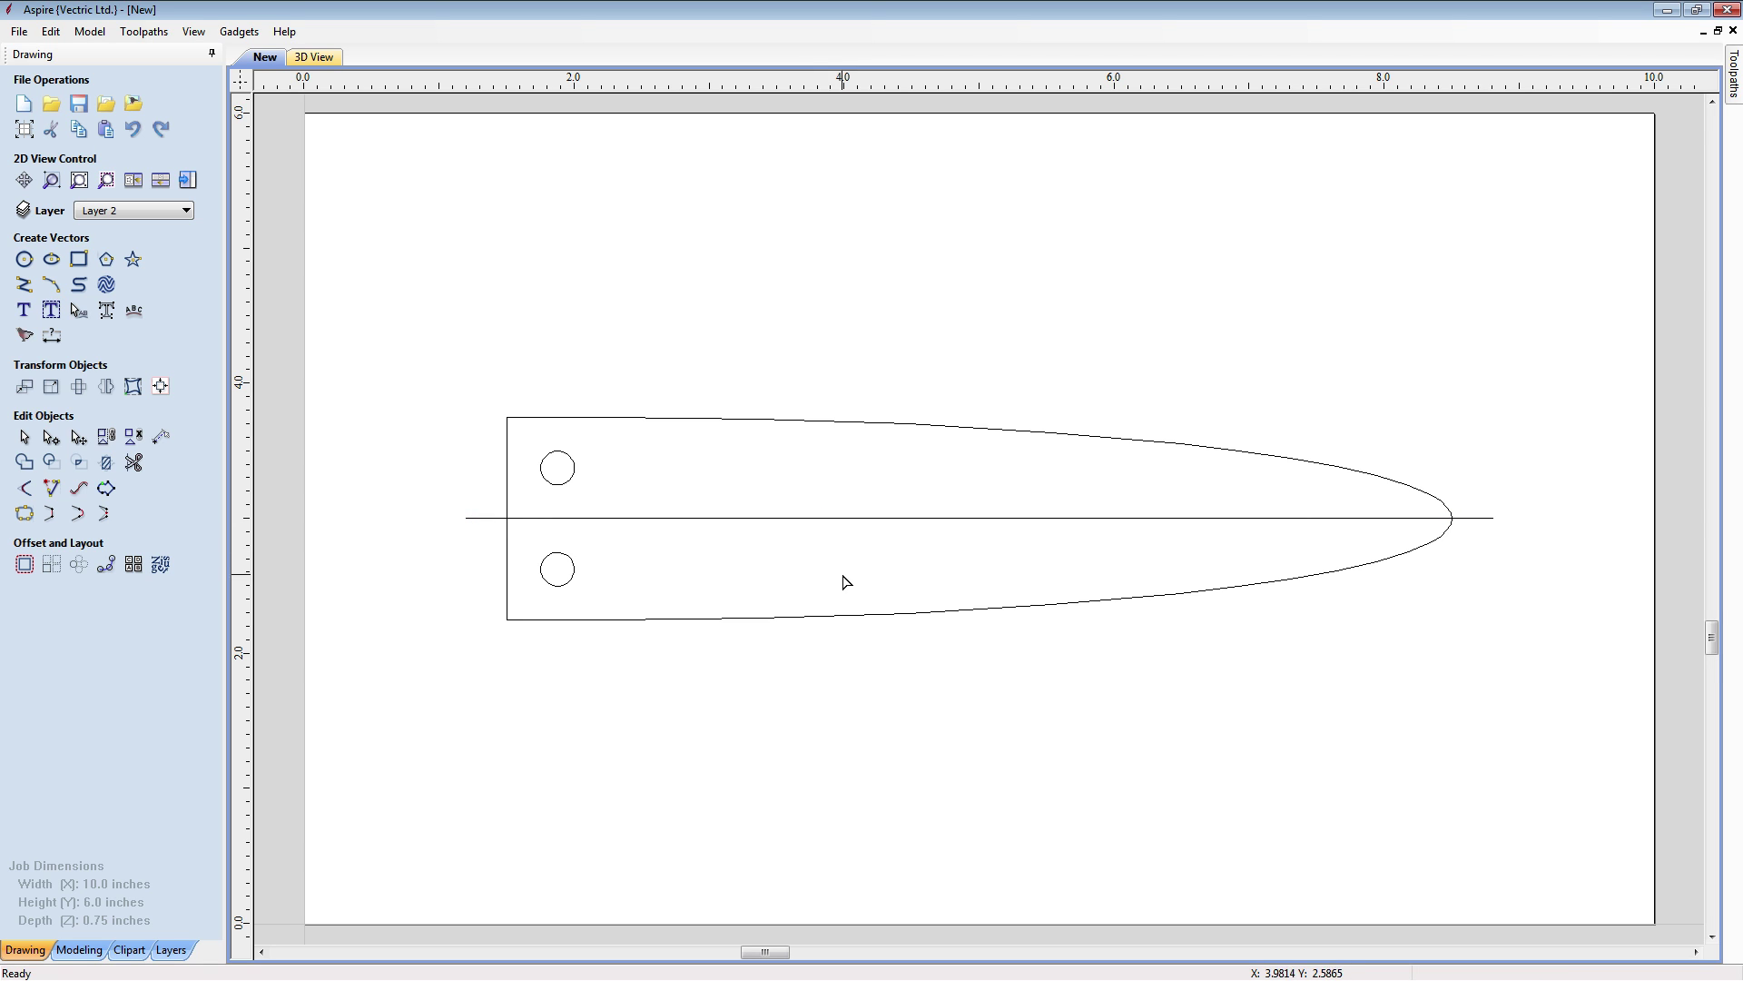
click(835, 549)
click(827, 519)
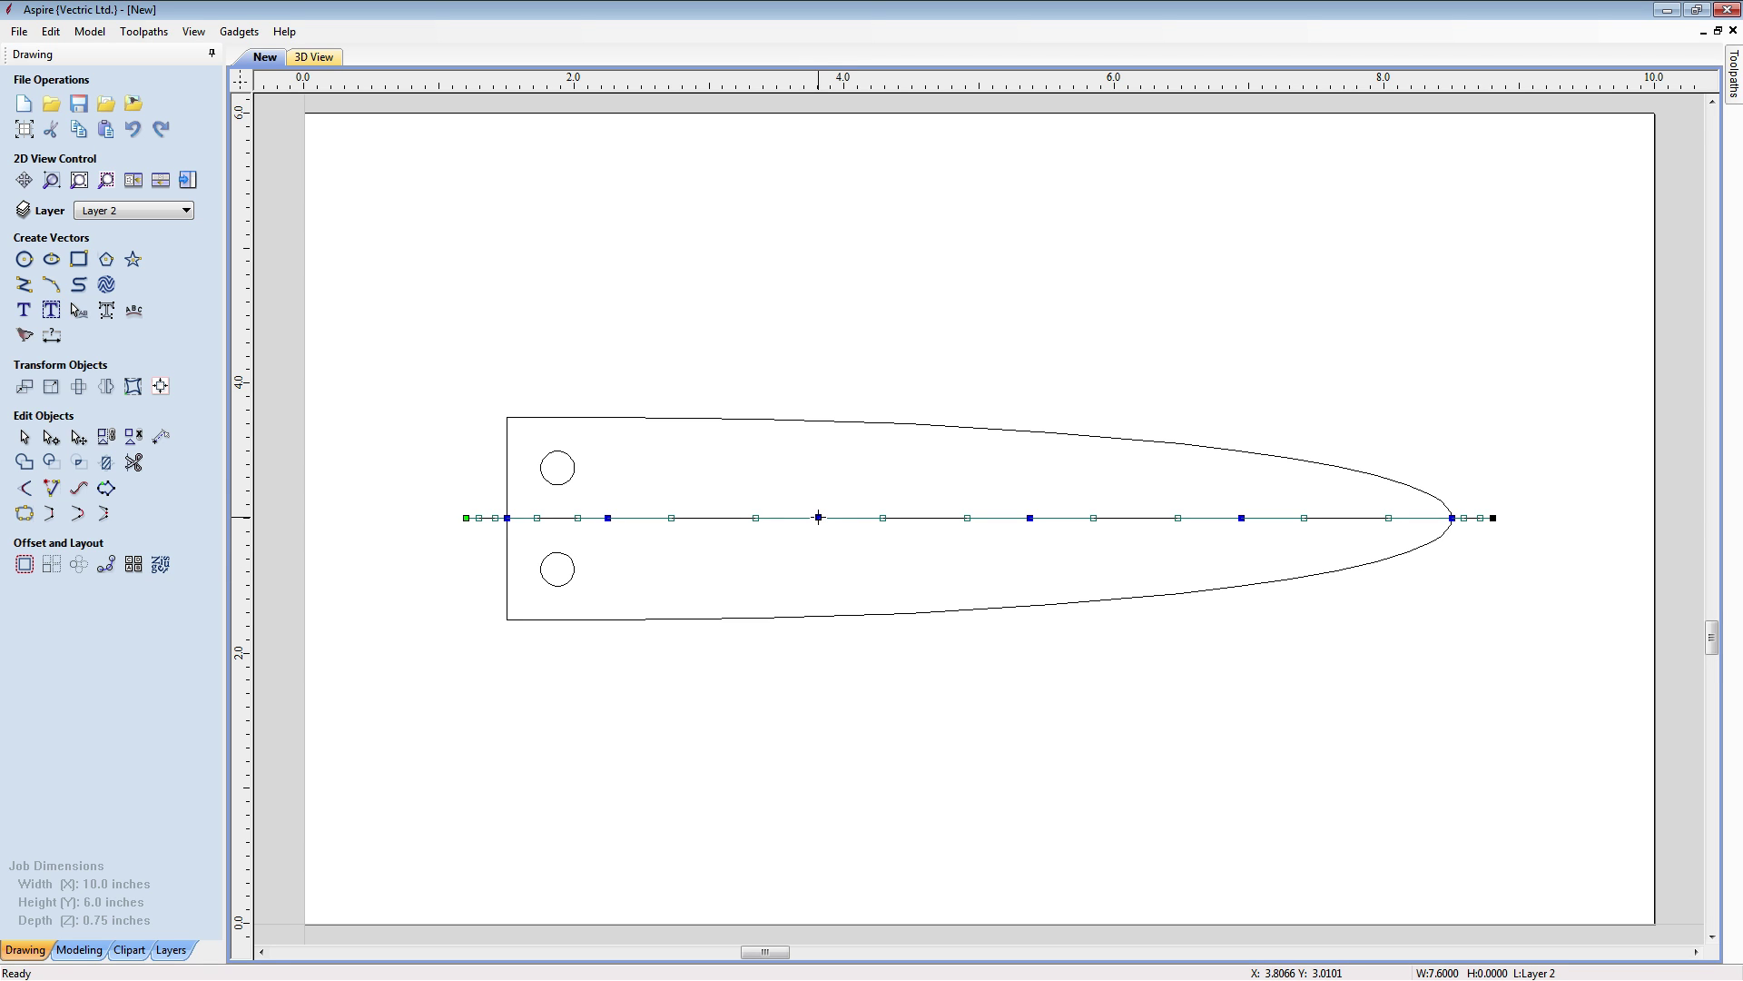
click(819, 517)
right_click(819, 518)
click(888, 725)
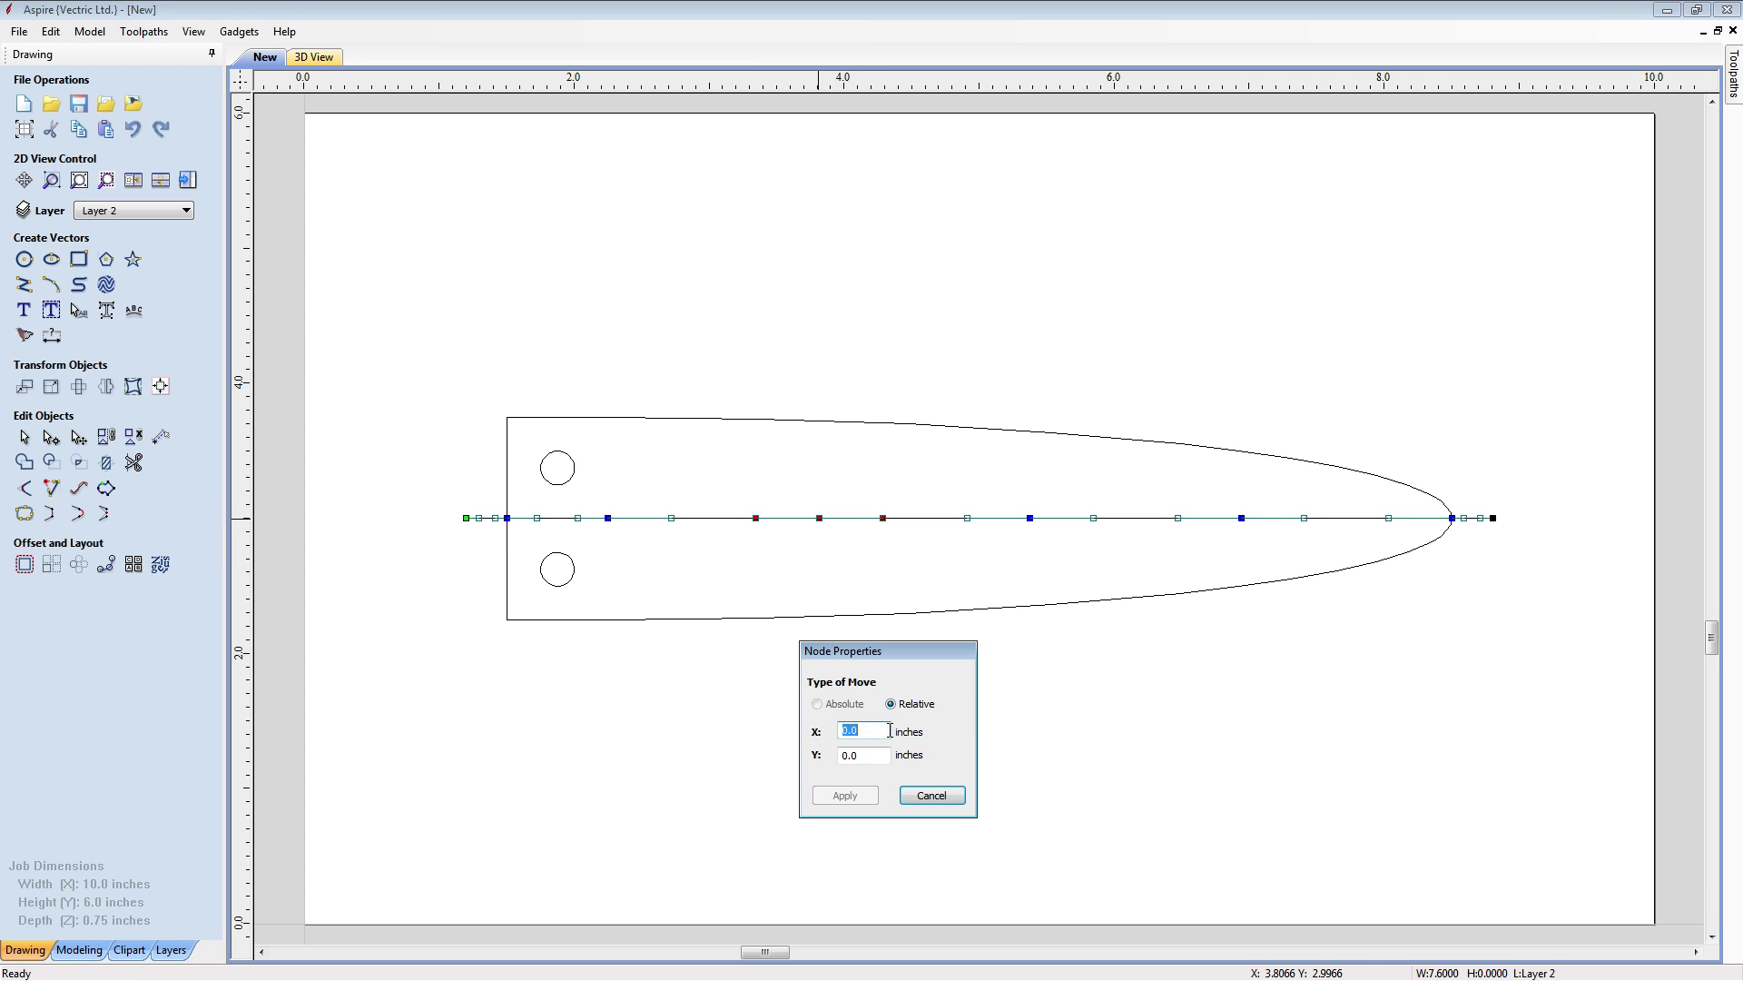
click(881, 751)
drag(881, 752, 822, 764)
text(-0.)
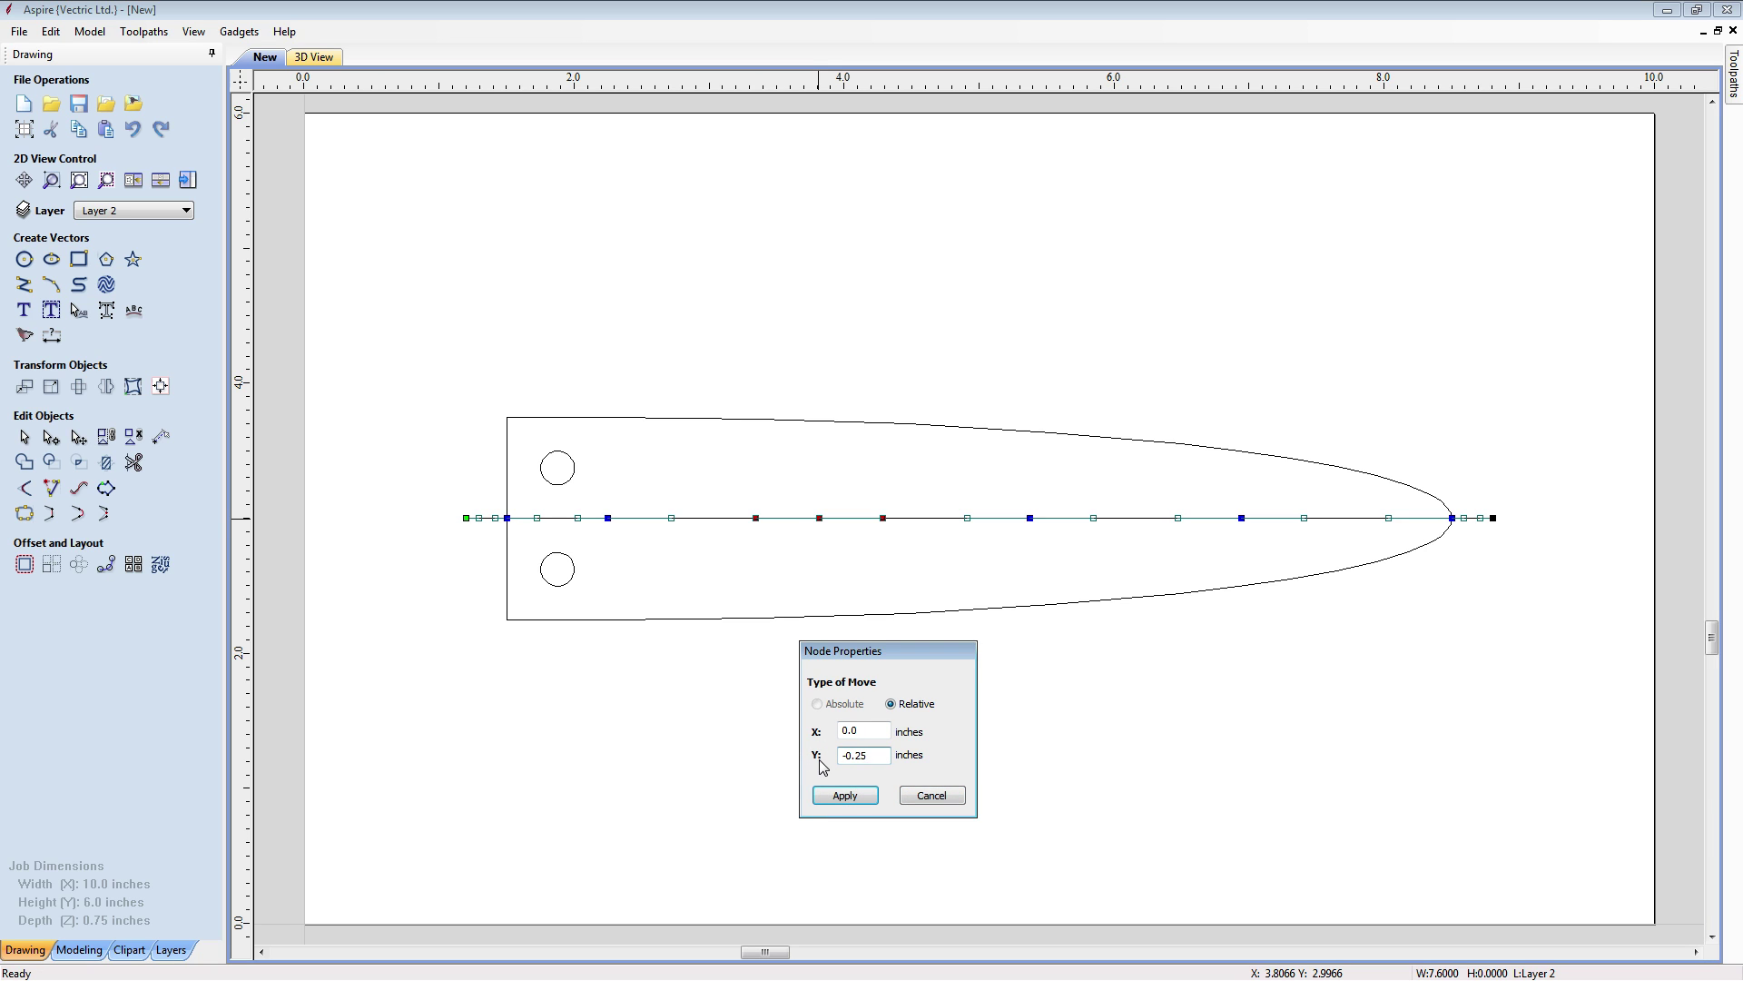
click(857, 798)
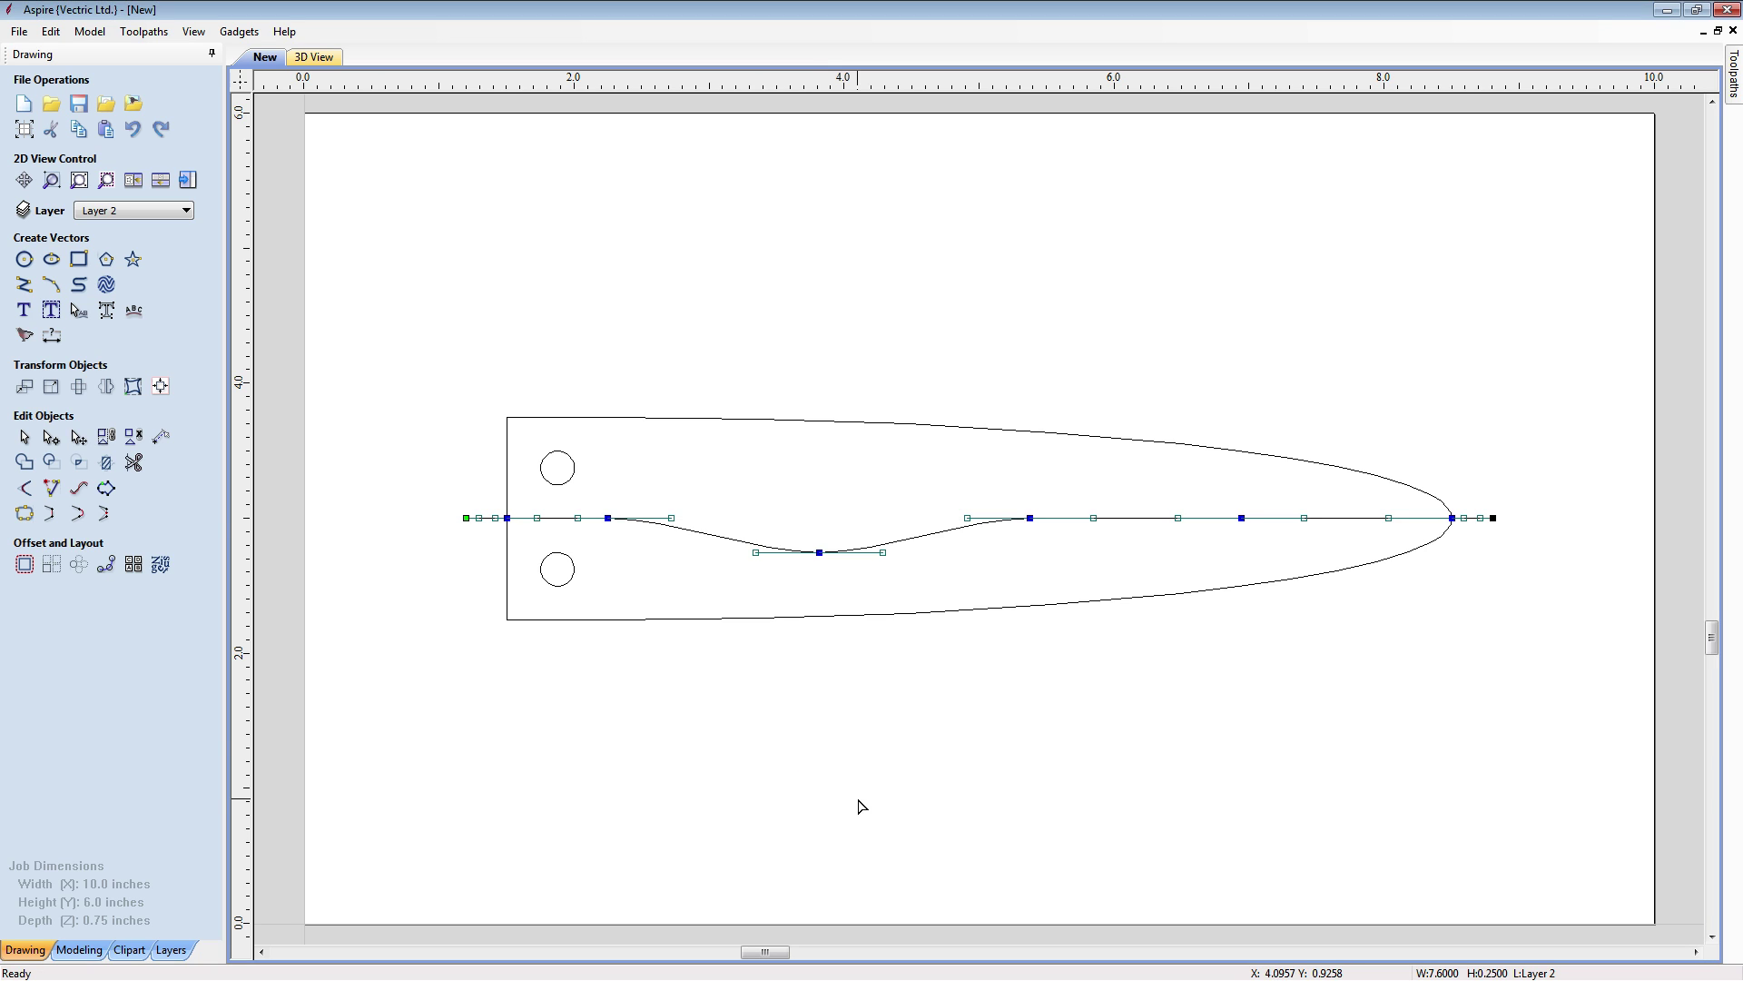
Move the middle inserted centreline node by a relative Y of 0.1875 inches
right_click(1030, 518)
click(1067, 733)
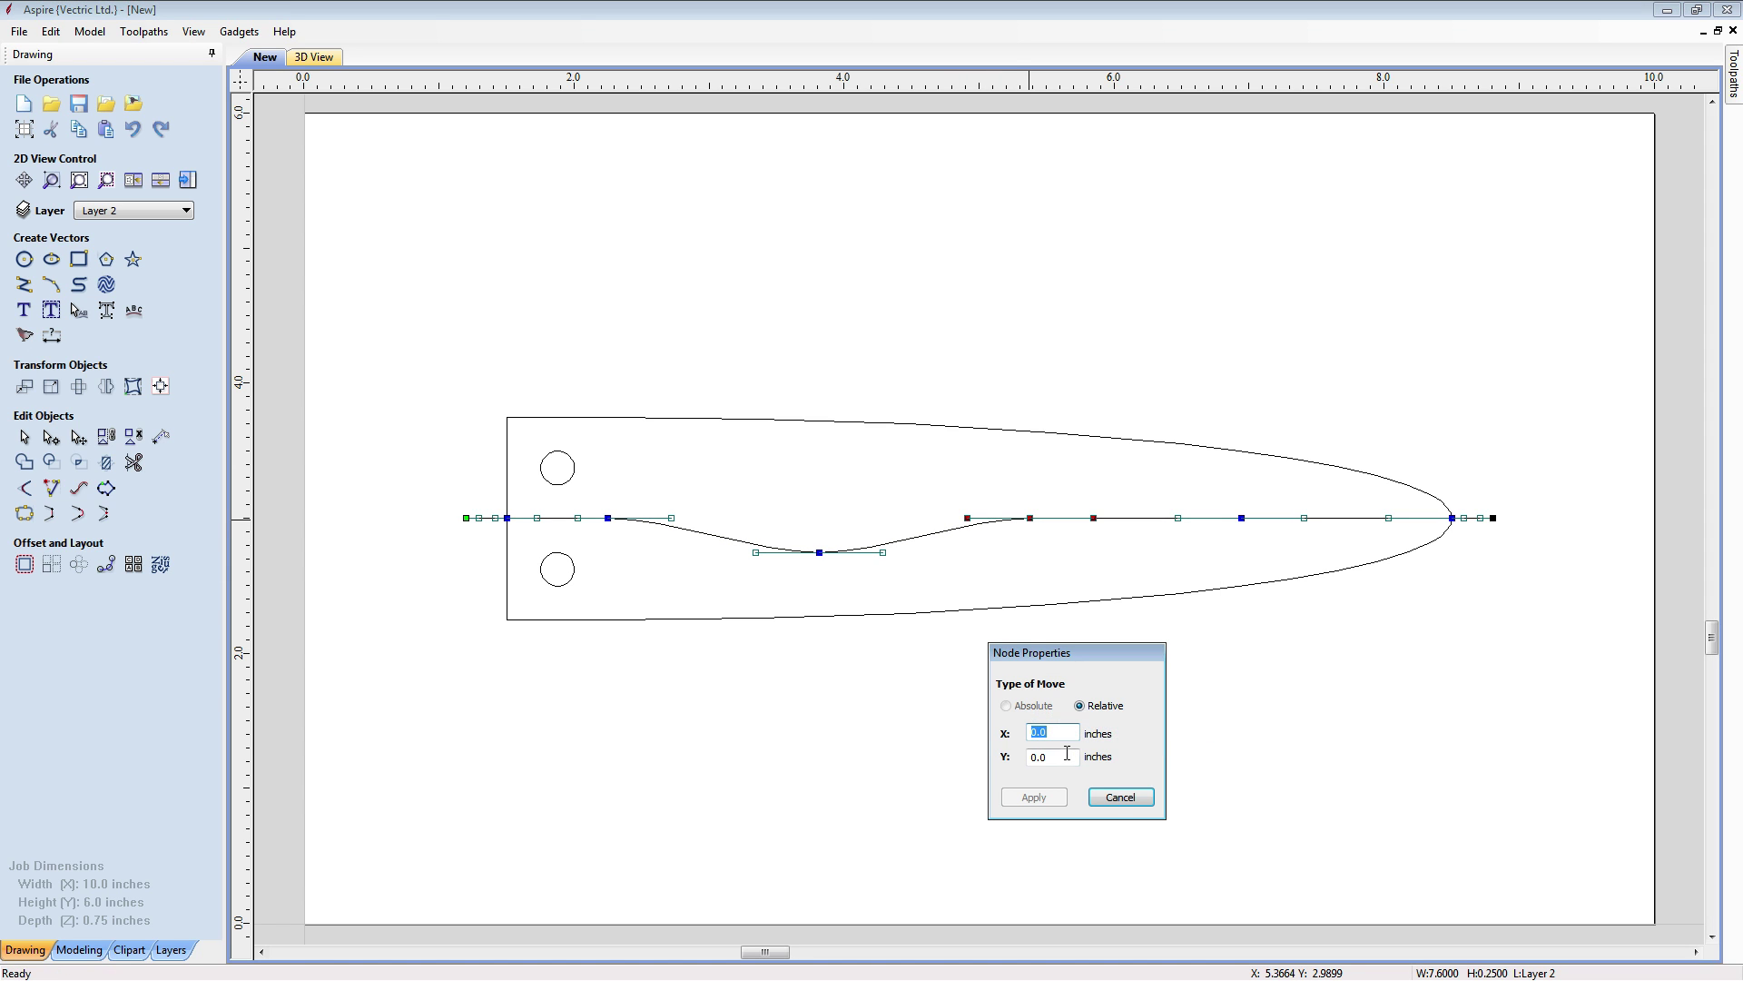
key(Tab)
text(0.187)
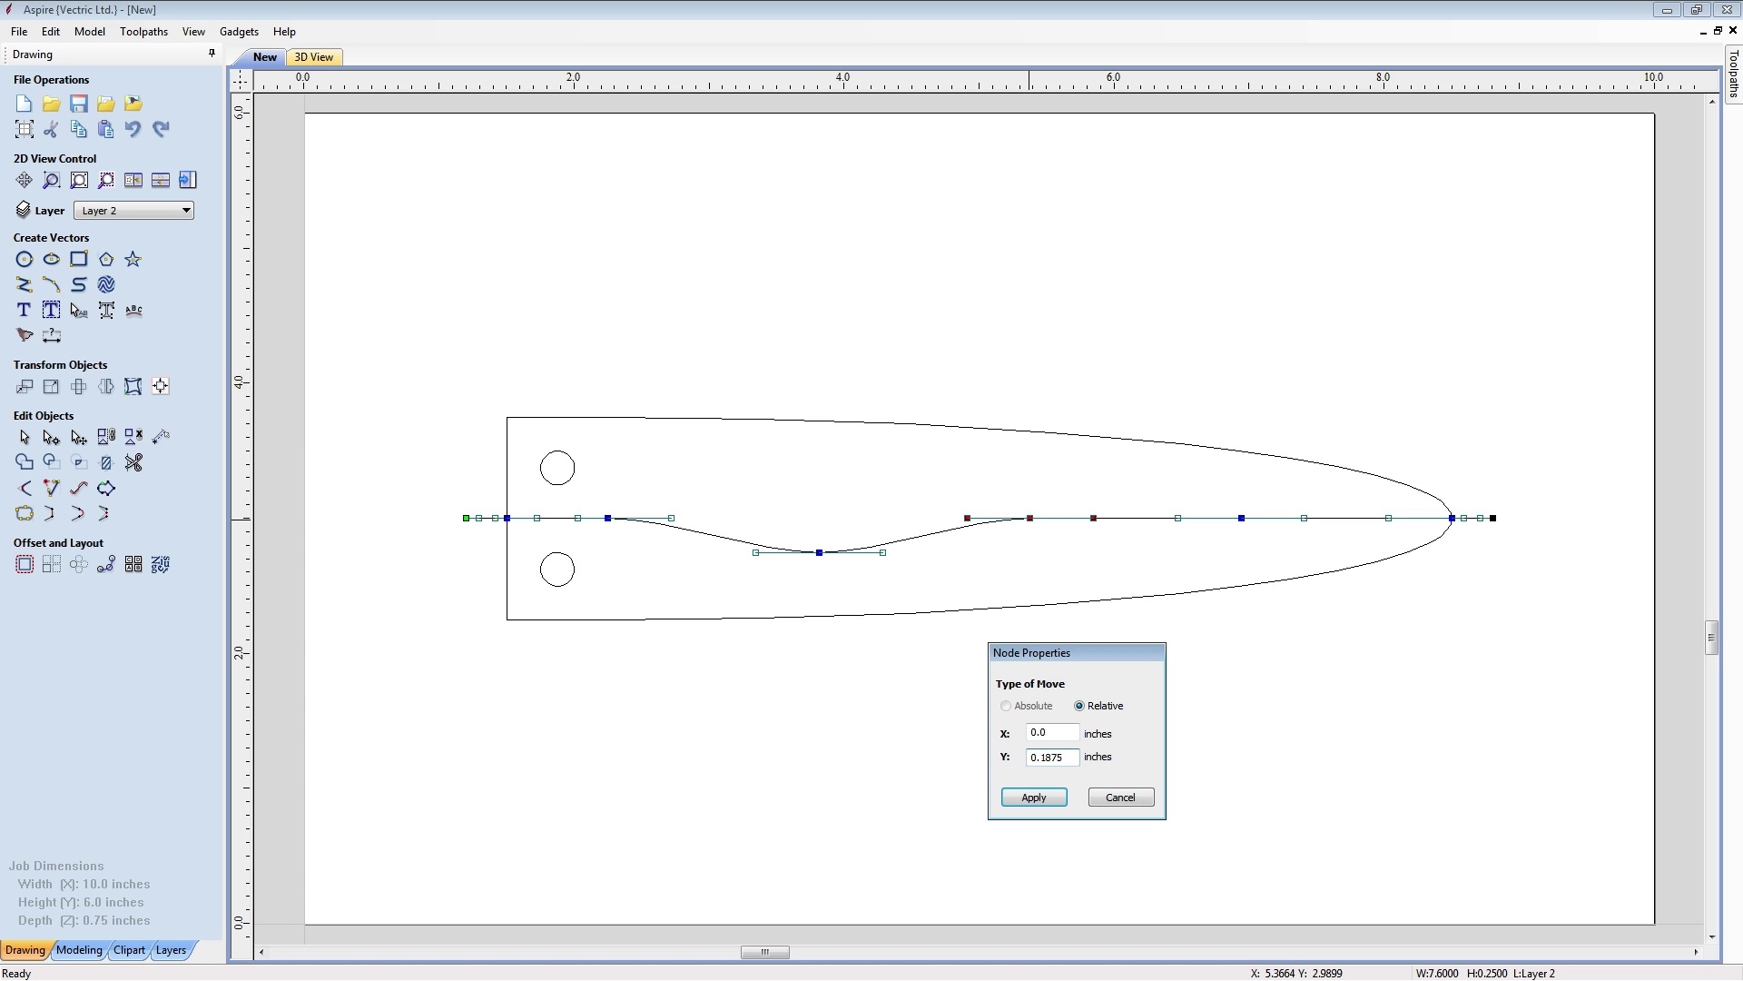
click(1006, 801)
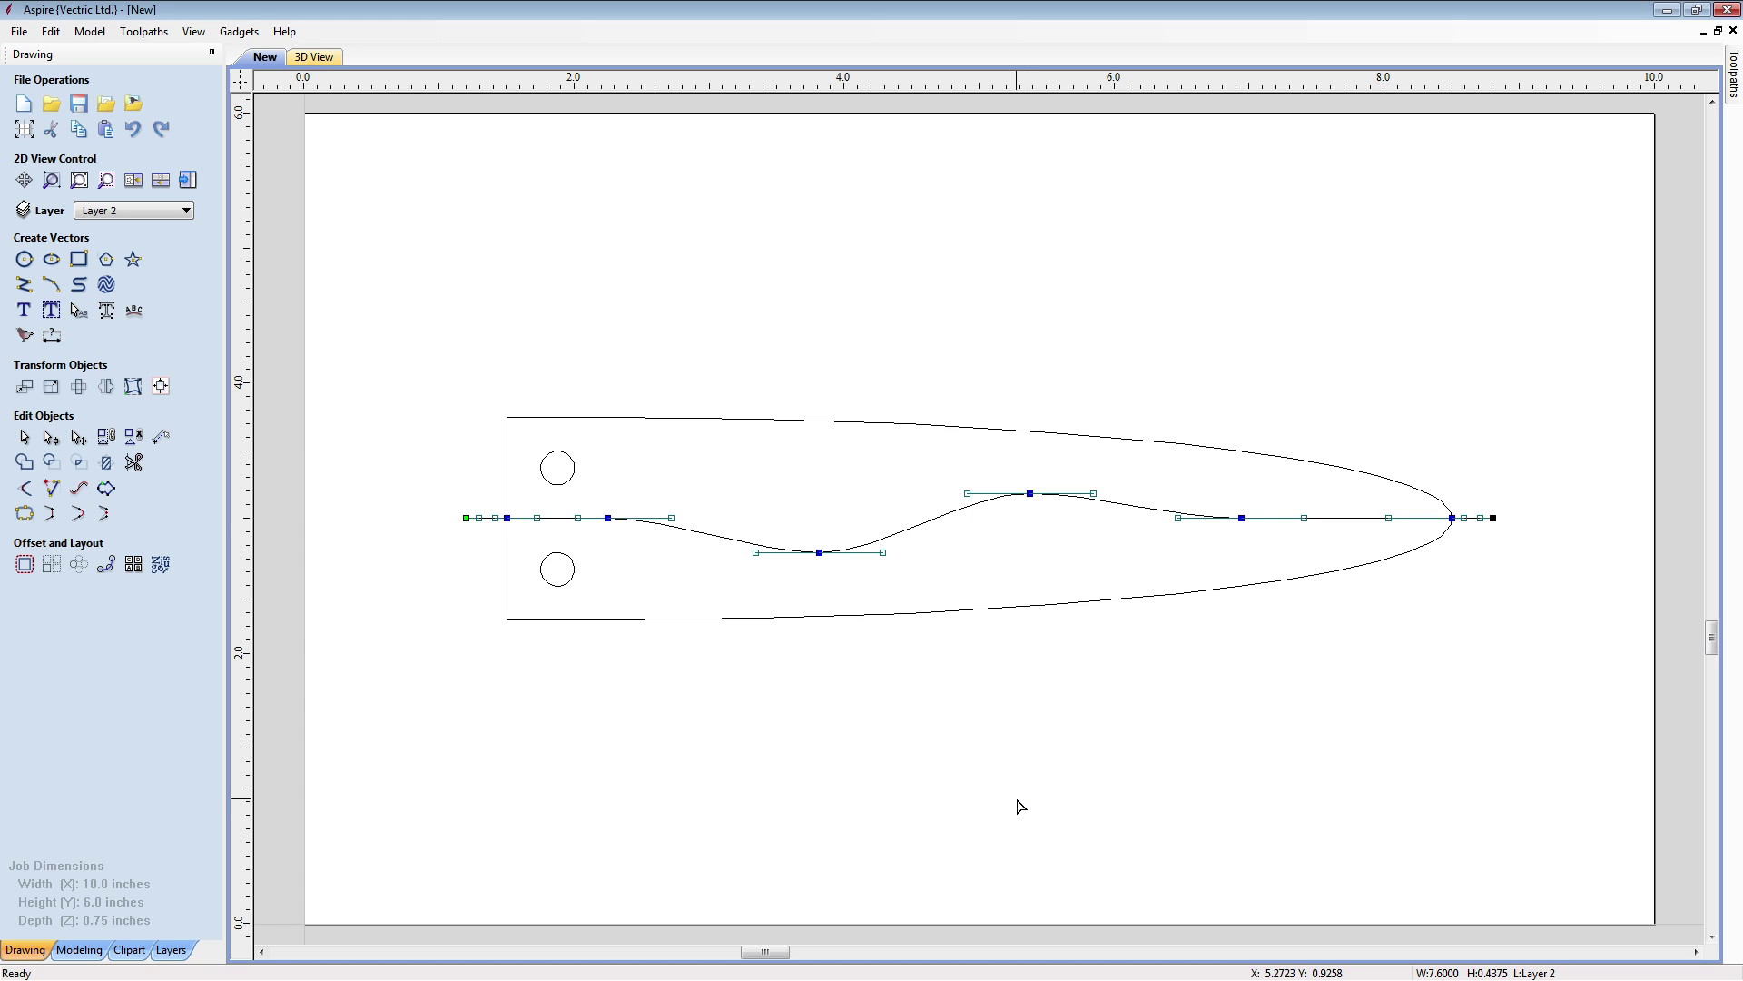
Move the inserted node nearest the tip by a relative Y of -0.125 inches and leave node editing
right_click(1243, 518)
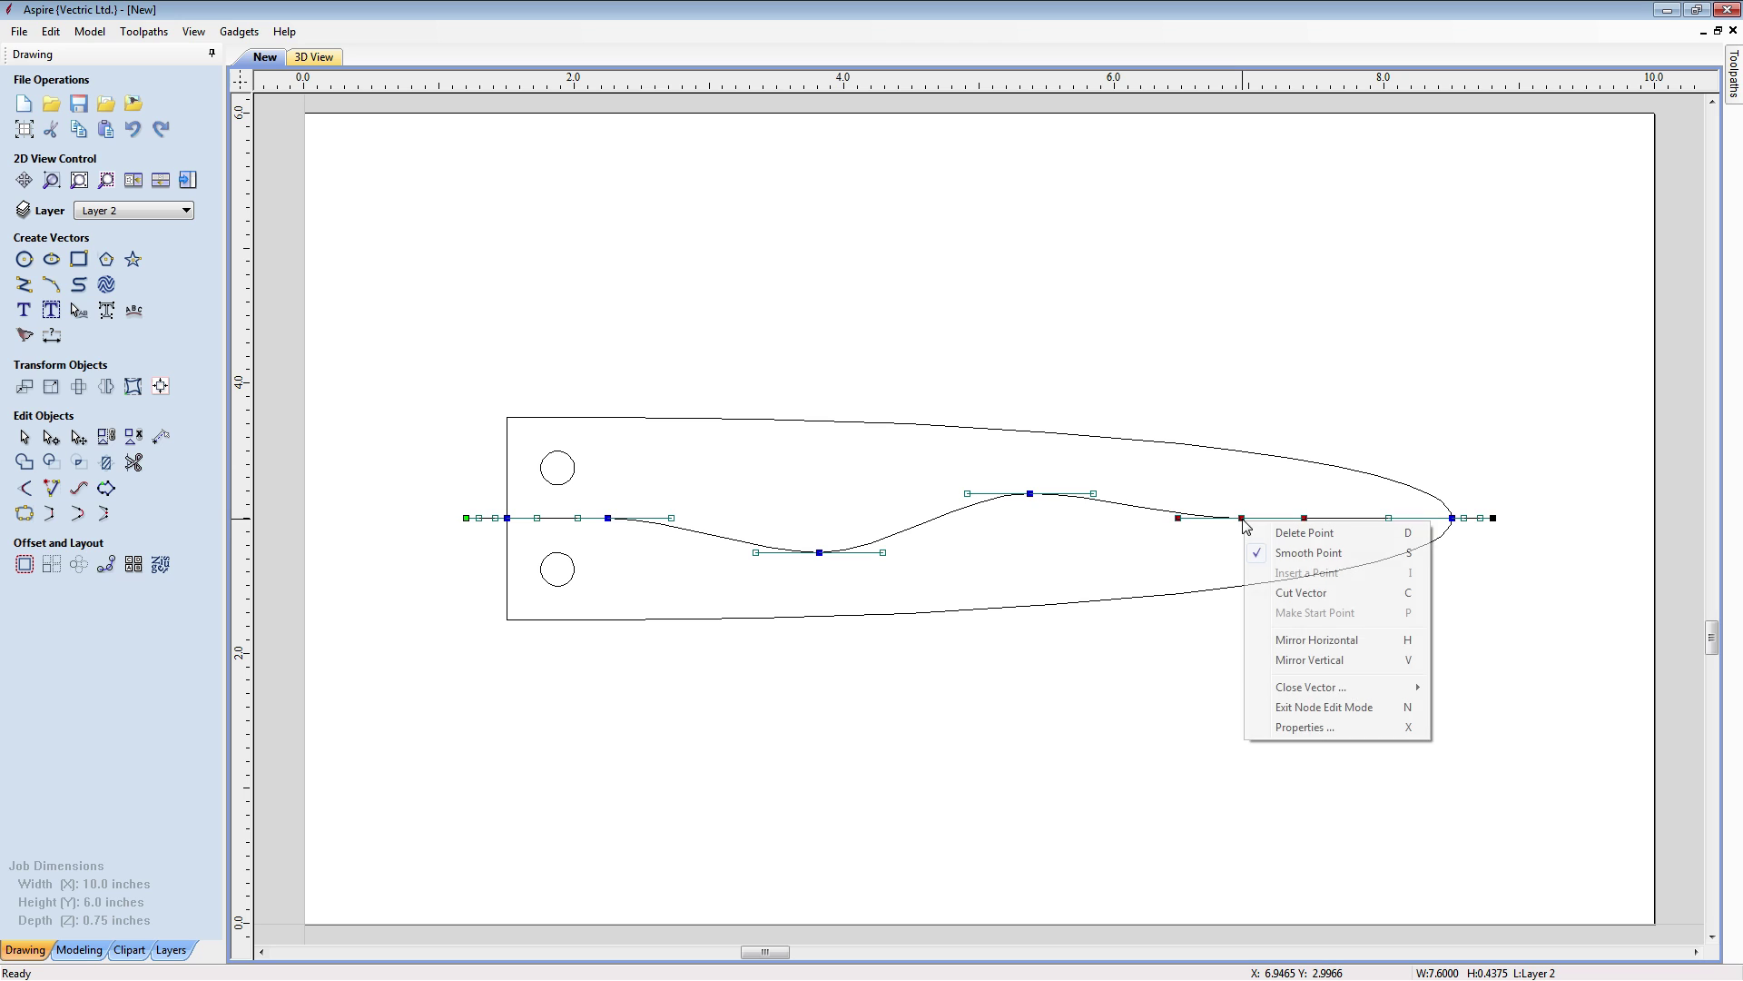
click(1282, 724)
key(Tab)
text(-)
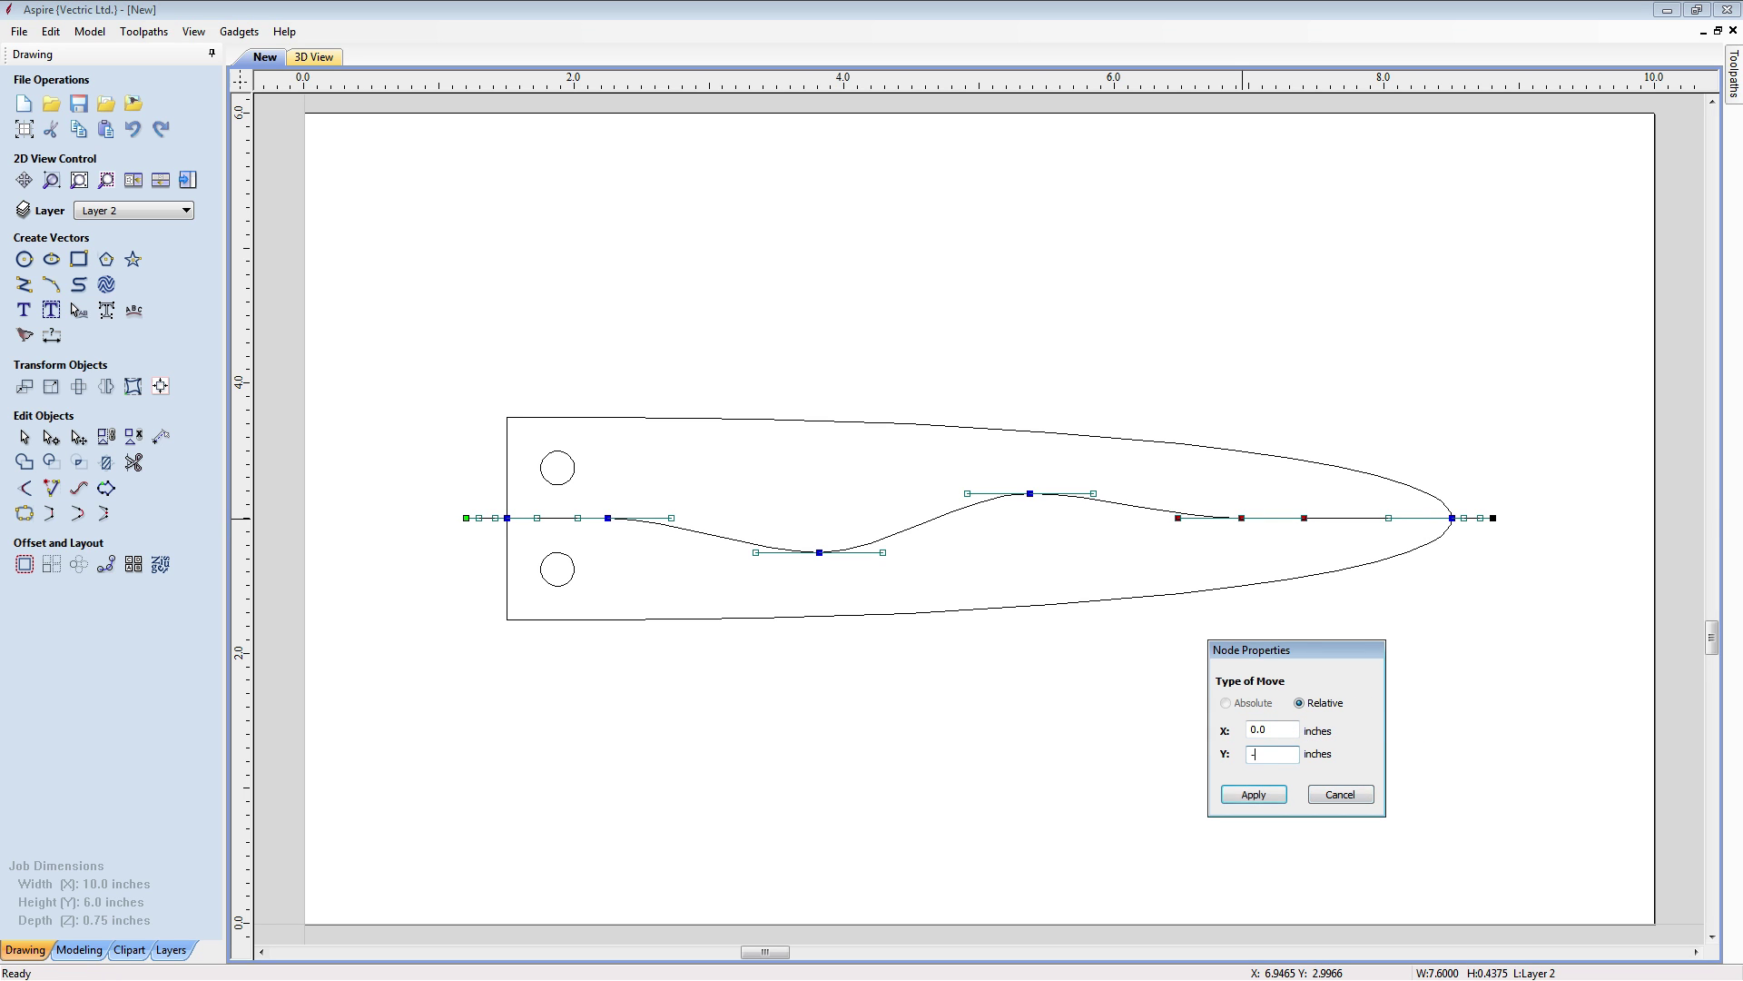
text(0.125)
click(1265, 790)
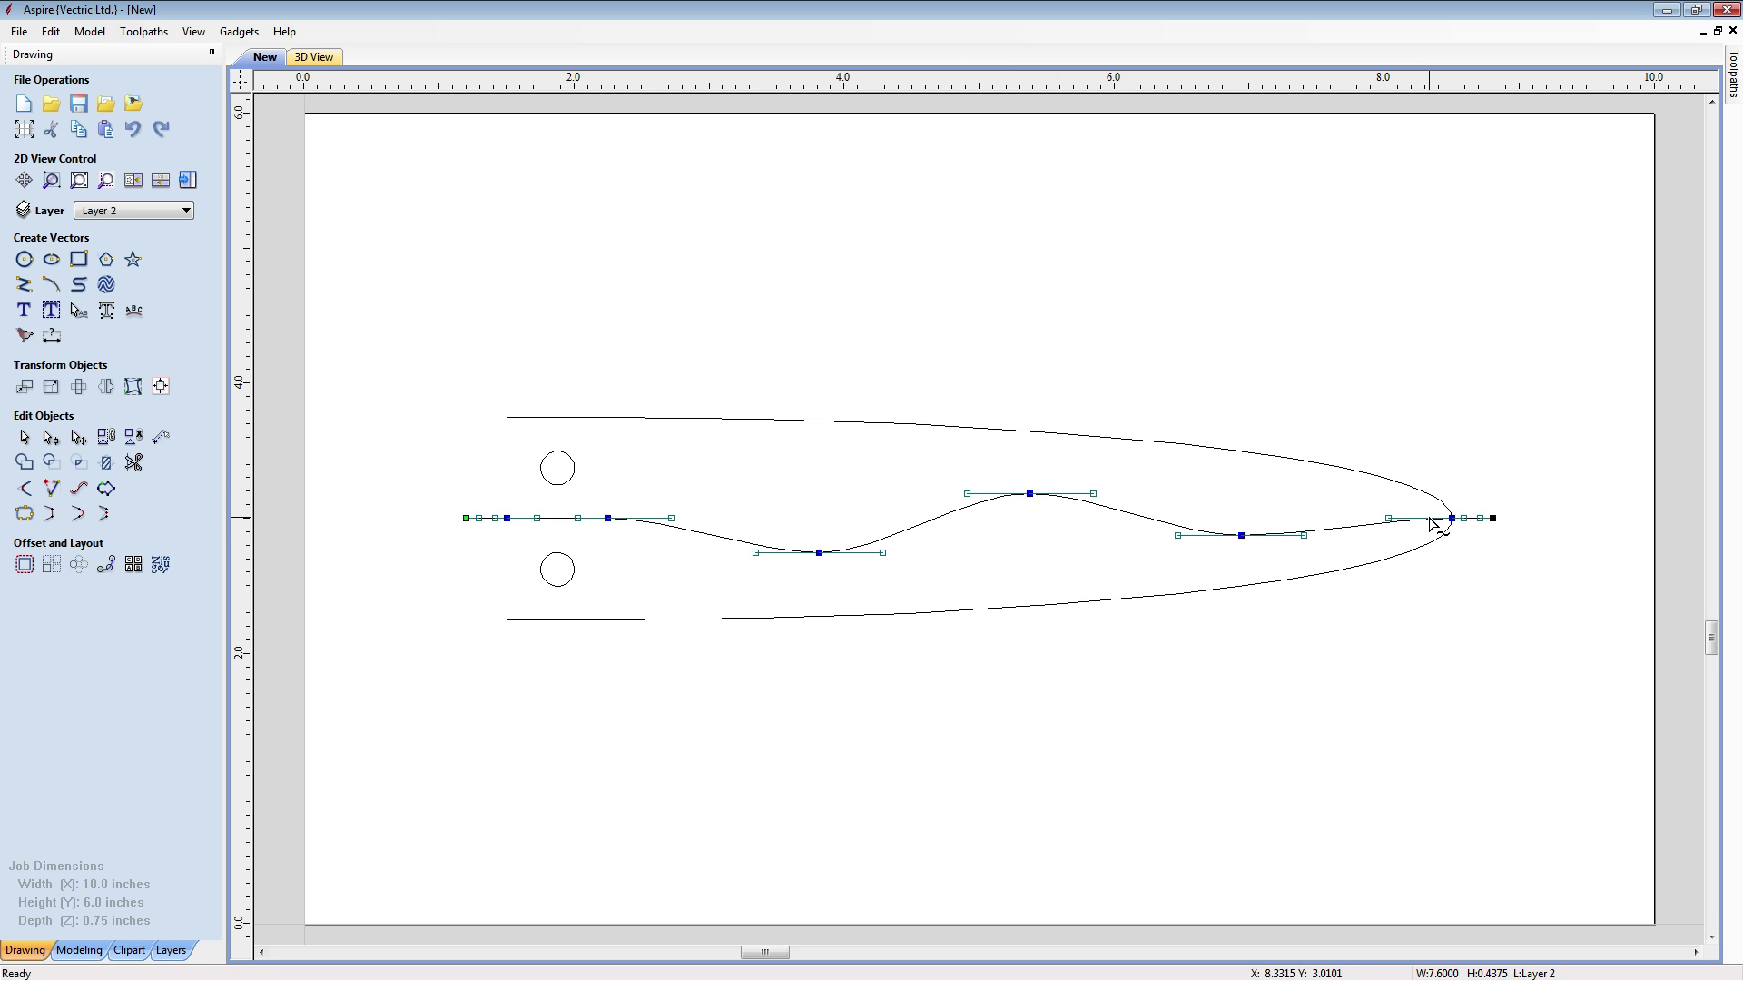
click(941, 583)
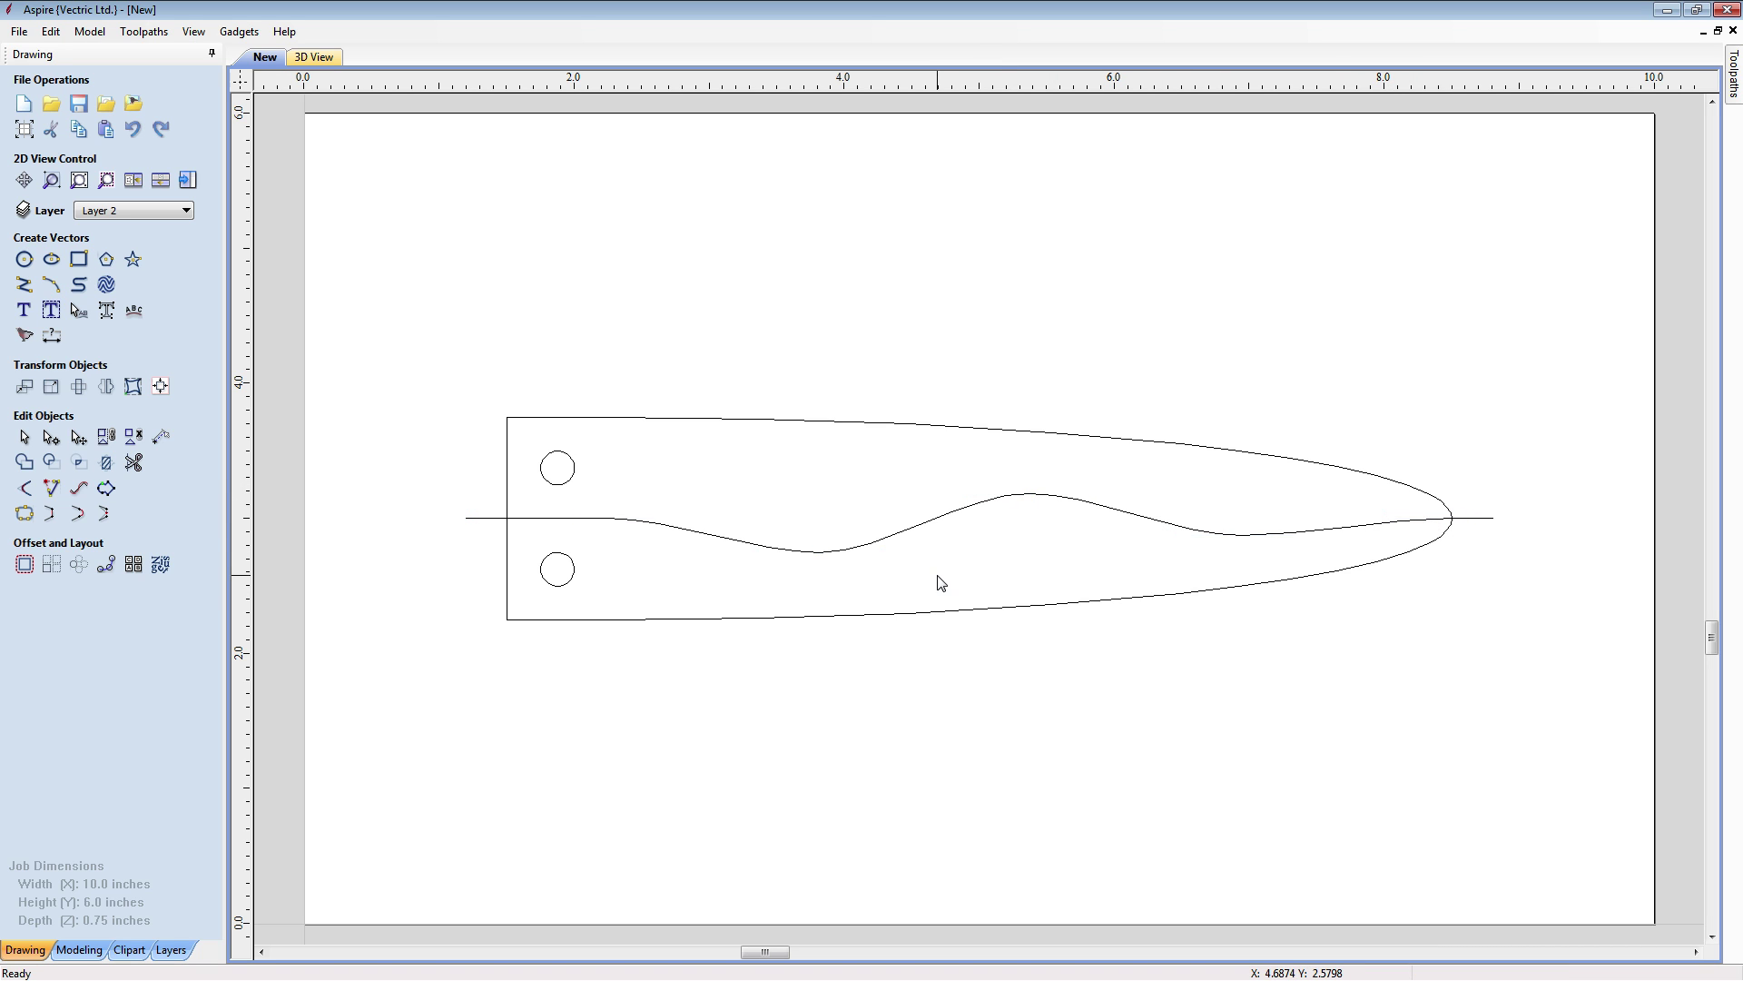
Move the two hole circles near the base to Layer 1, leaving the wave curve on Layer 2
click(867, 544)
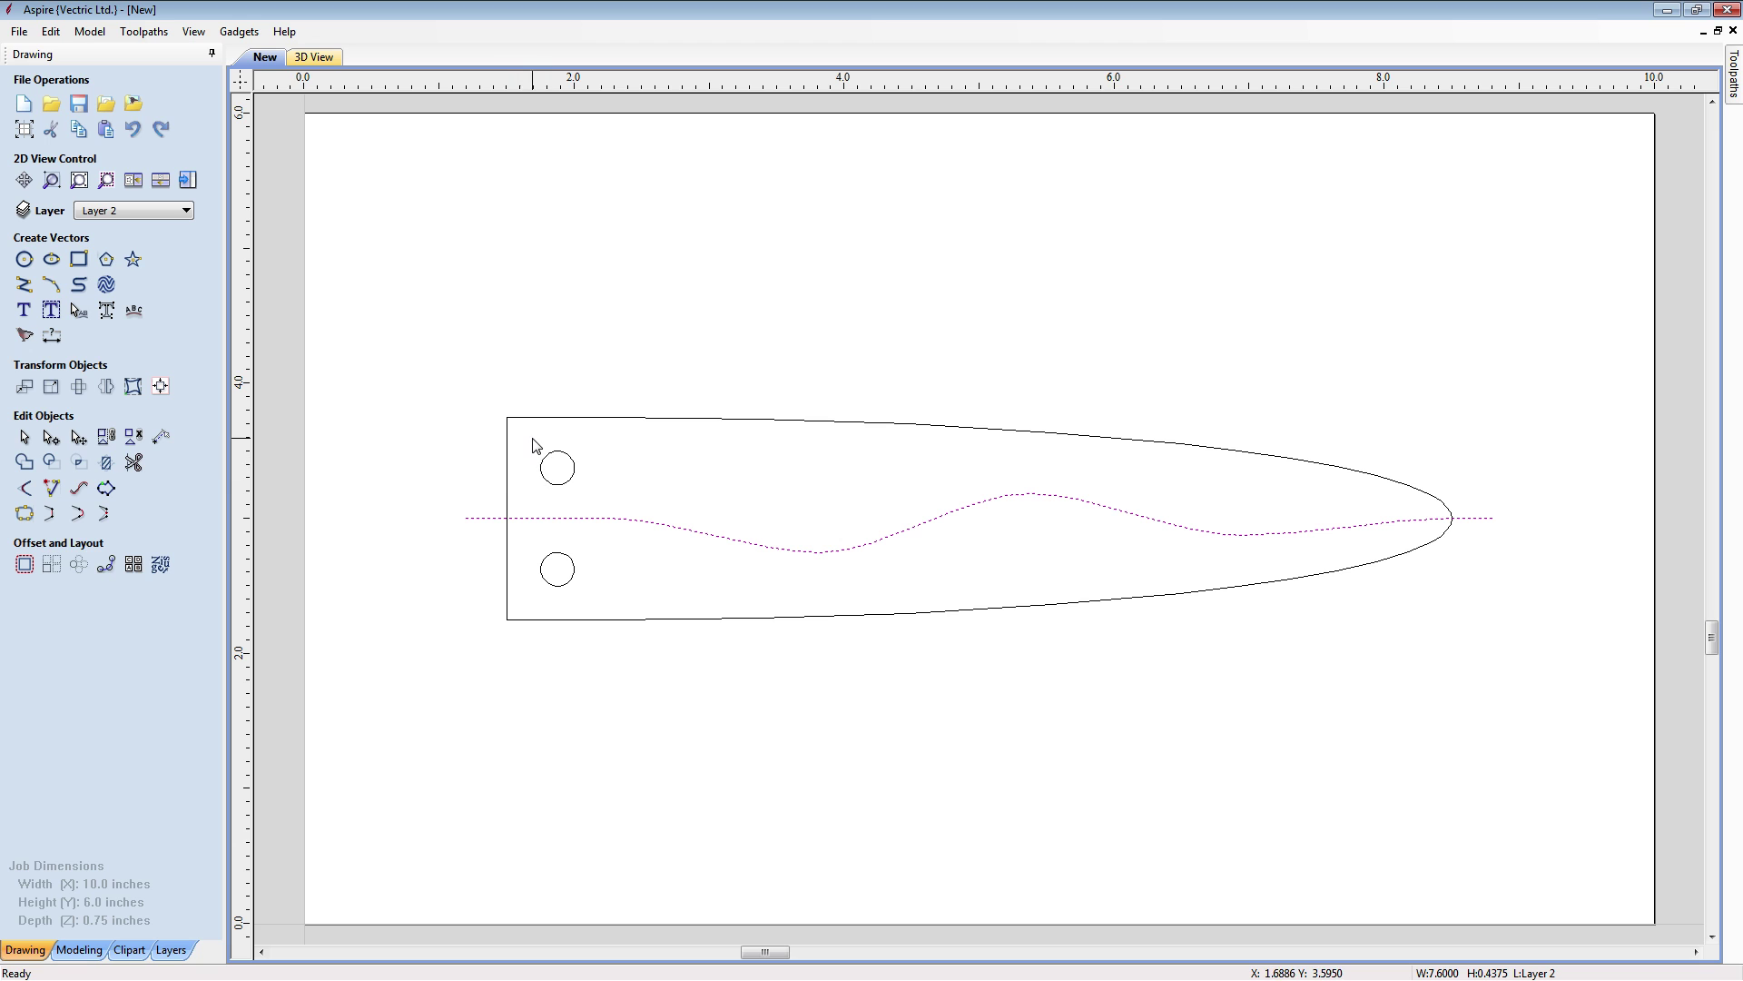
drag(537, 439, 595, 630)
right_click(559, 466)
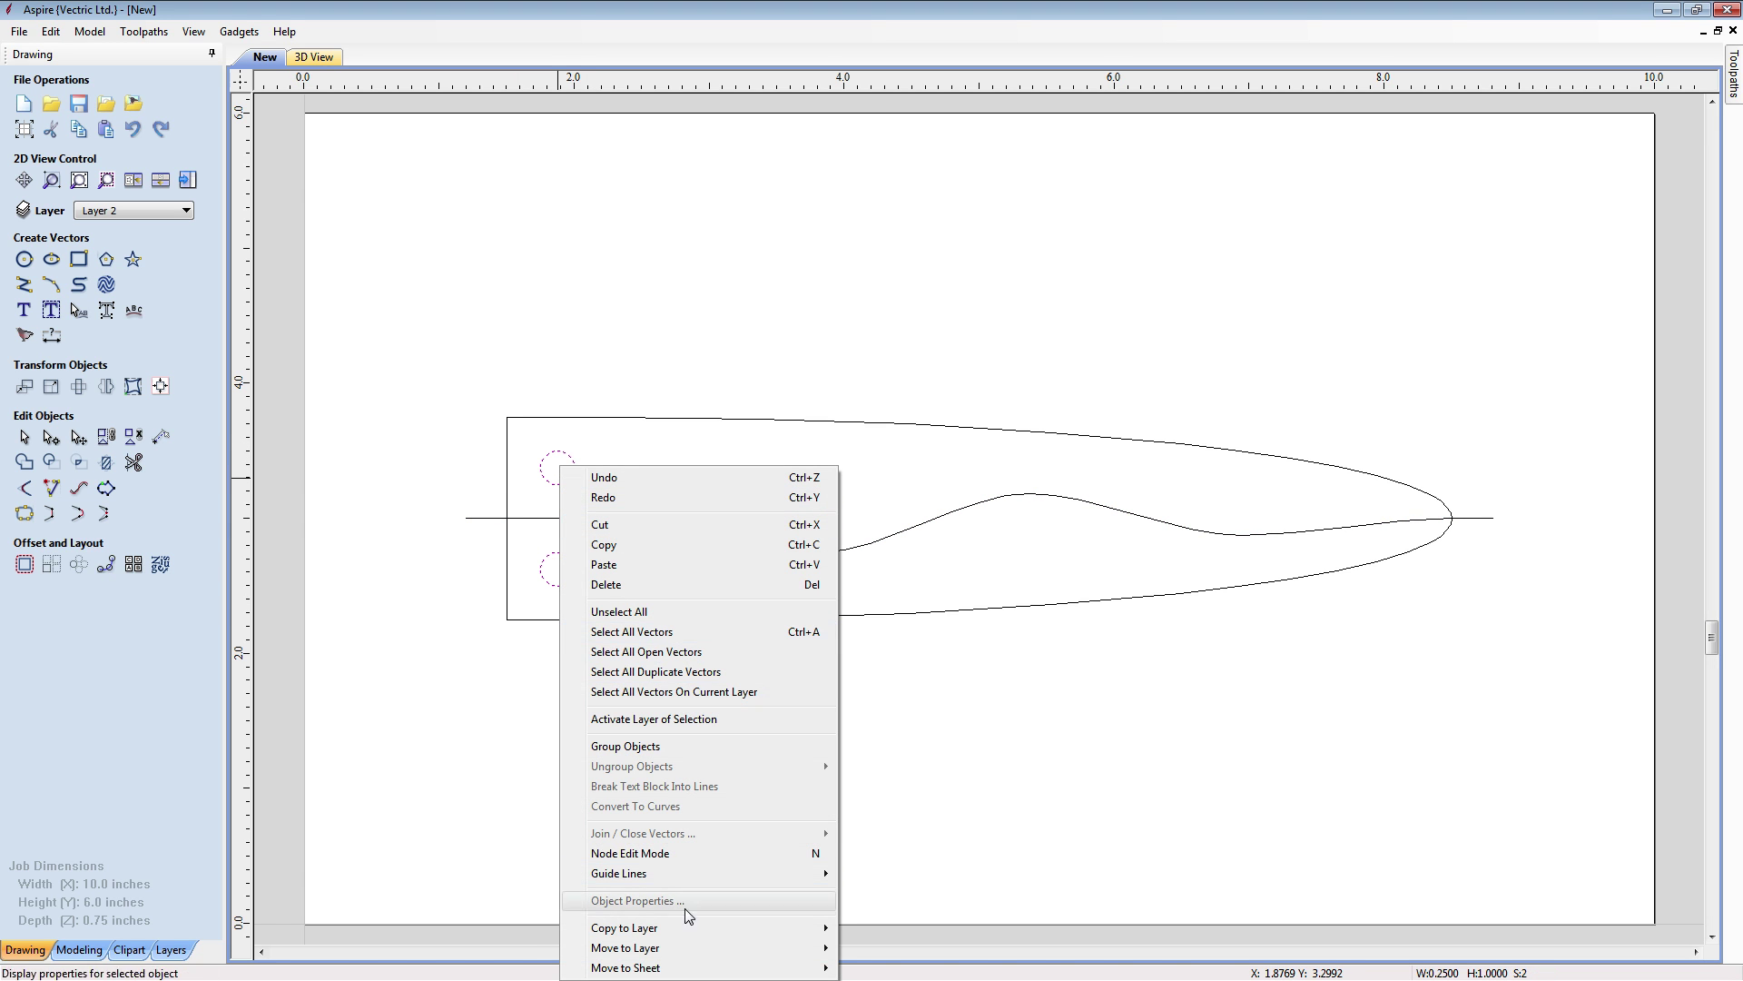
mouse_move(683, 946)
click(858, 902)
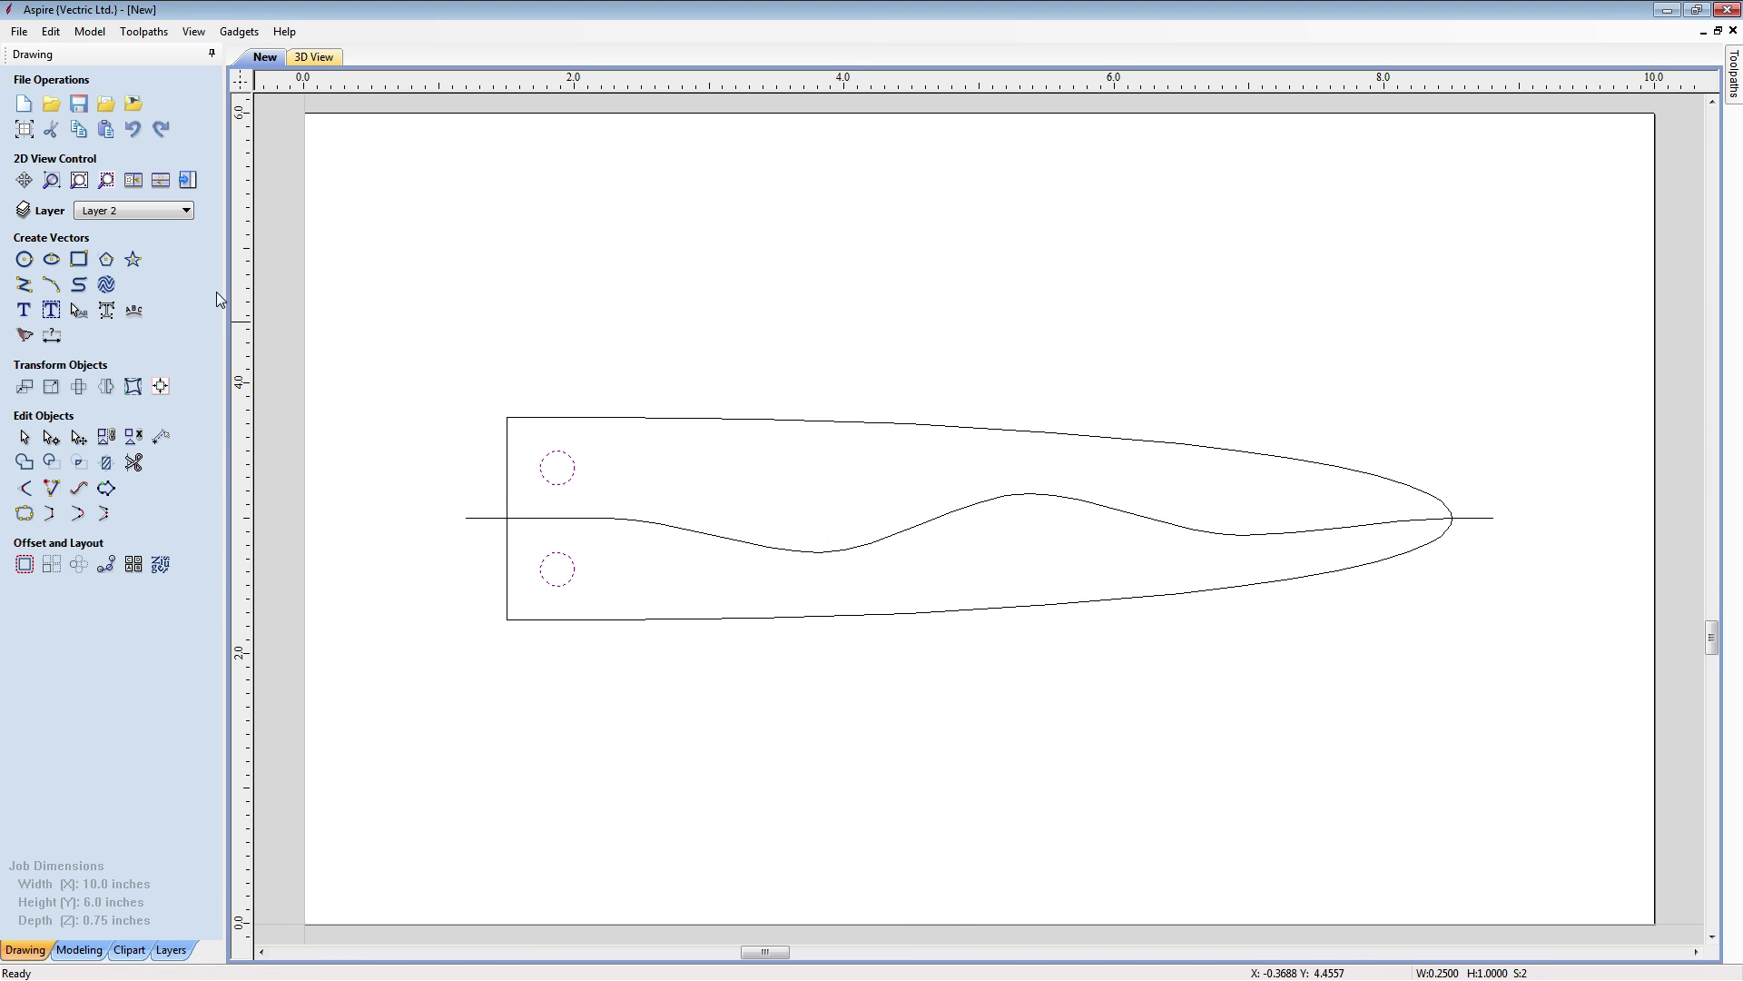
Rename Layer 1 as Blade and Layer 2 as Wave, and hide the Blade layer
click(142, 211)
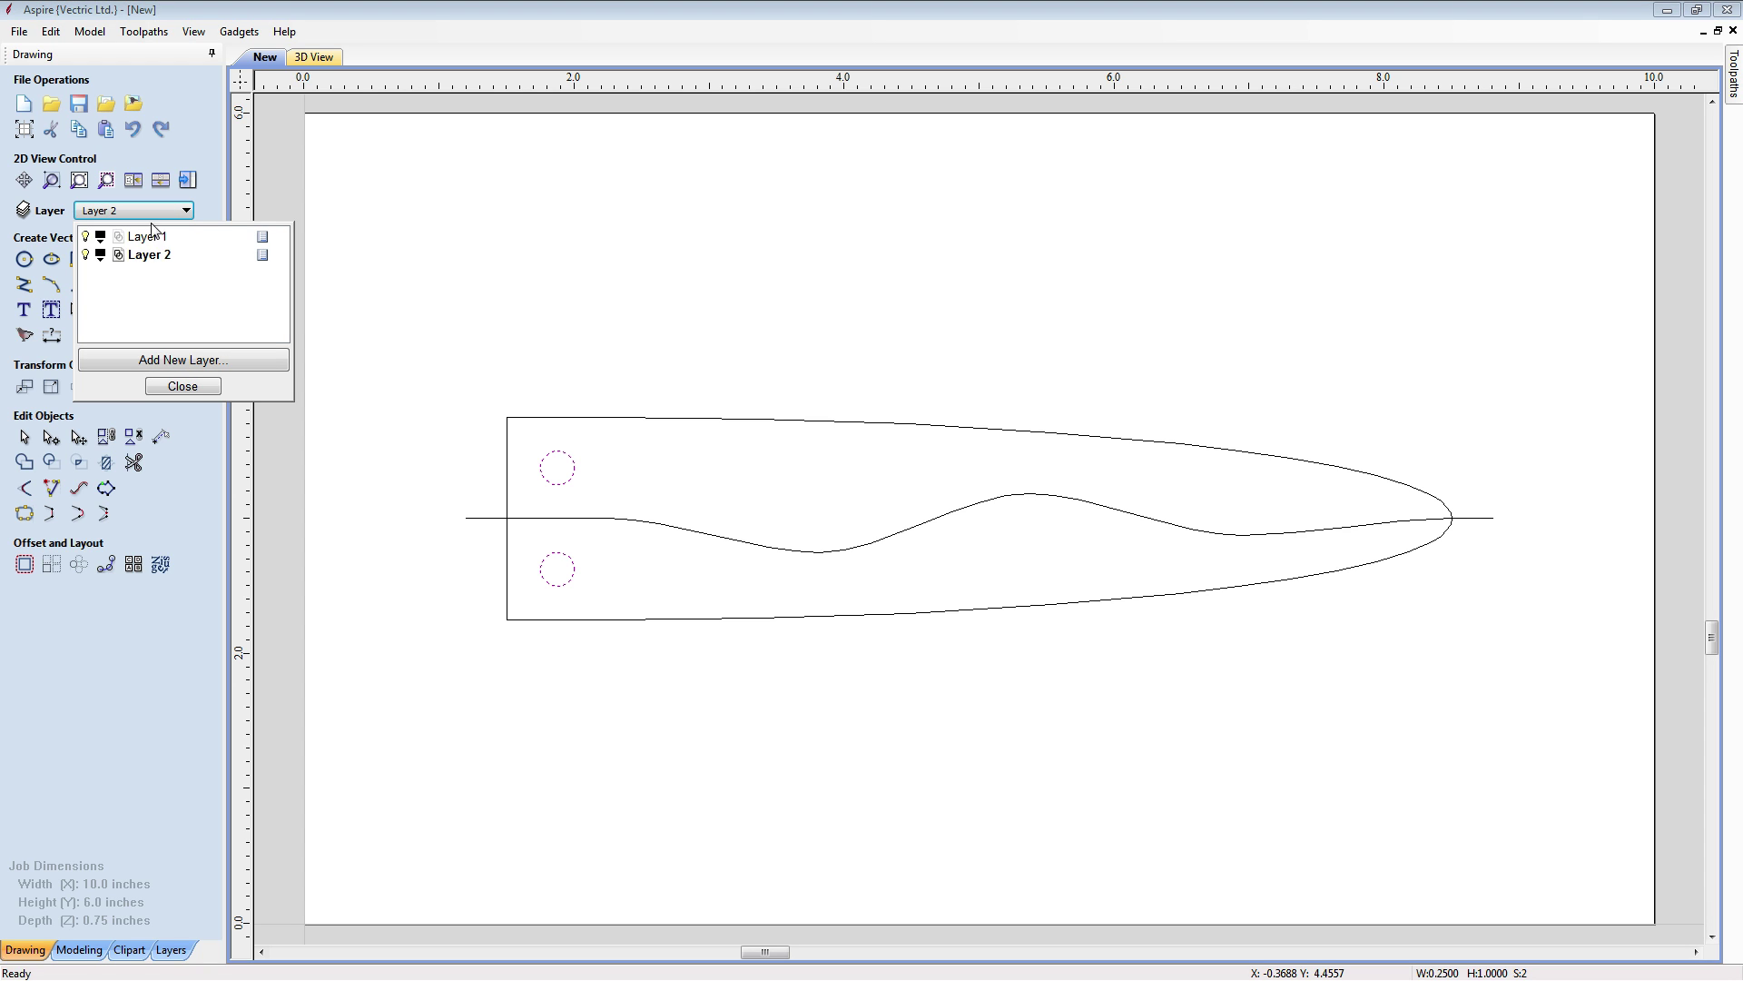
click(152, 240)
click(159, 240)
text(Blade)
click(154, 256)
click(160, 256)
text(Wave)
click(170, 316)
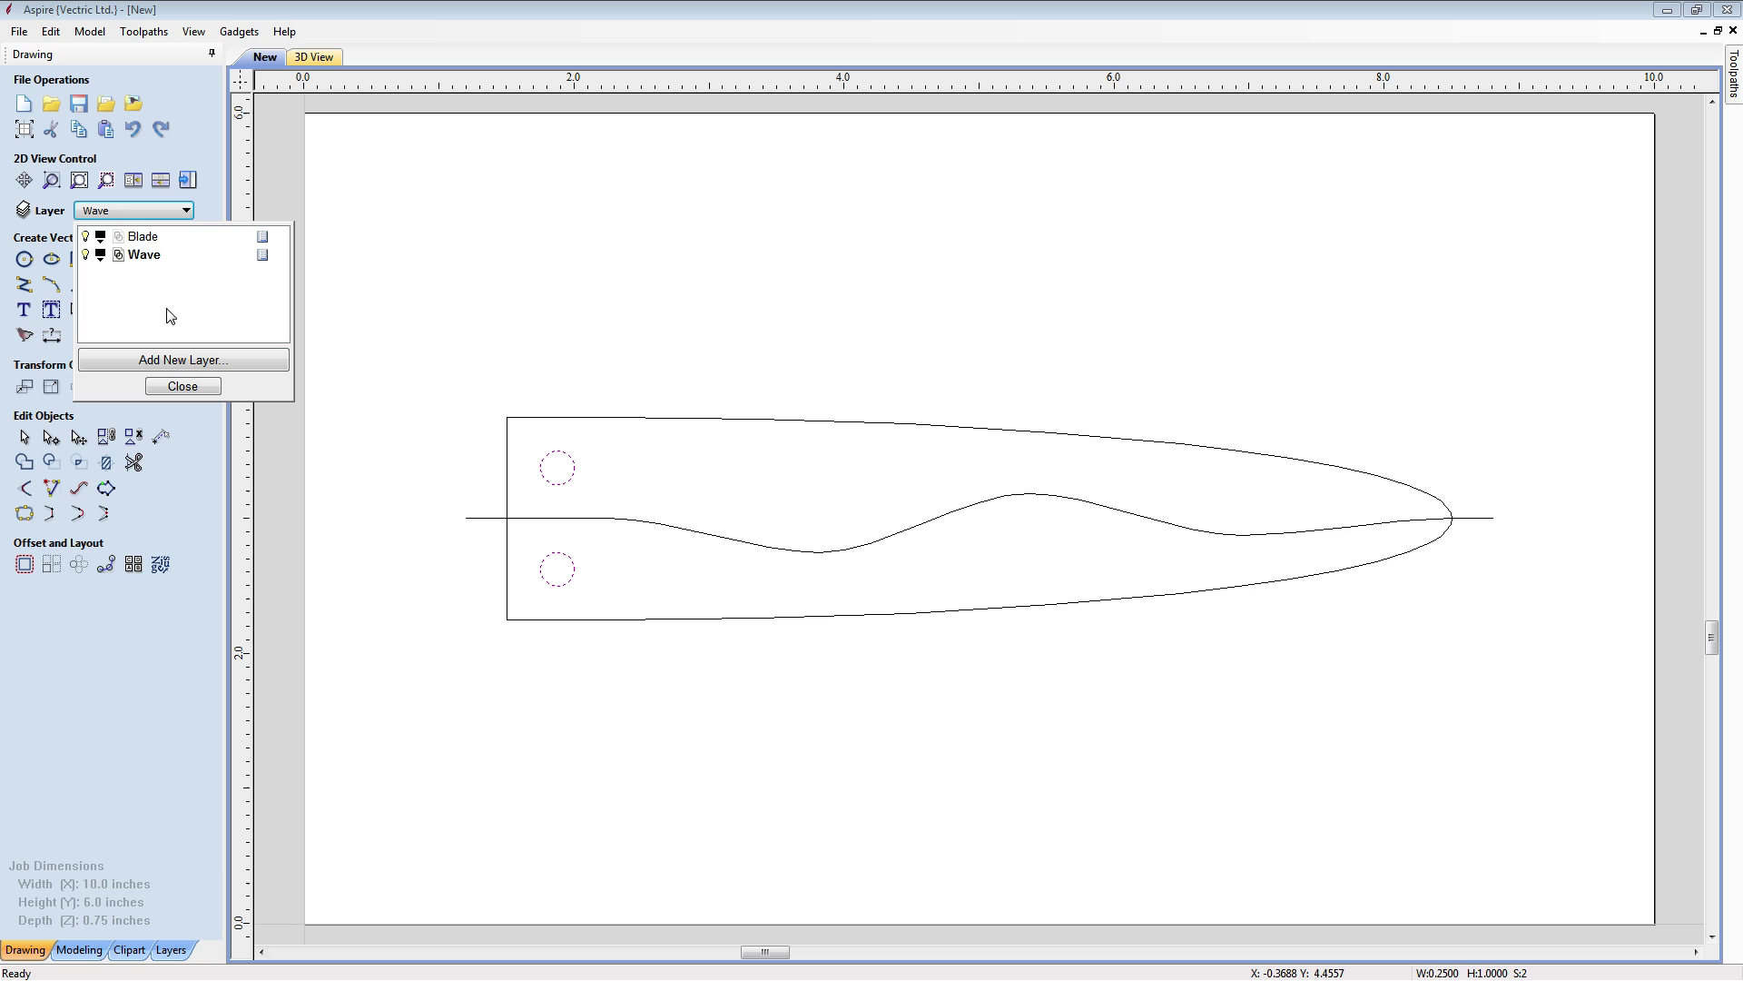
click(87, 237)
click(209, 389)
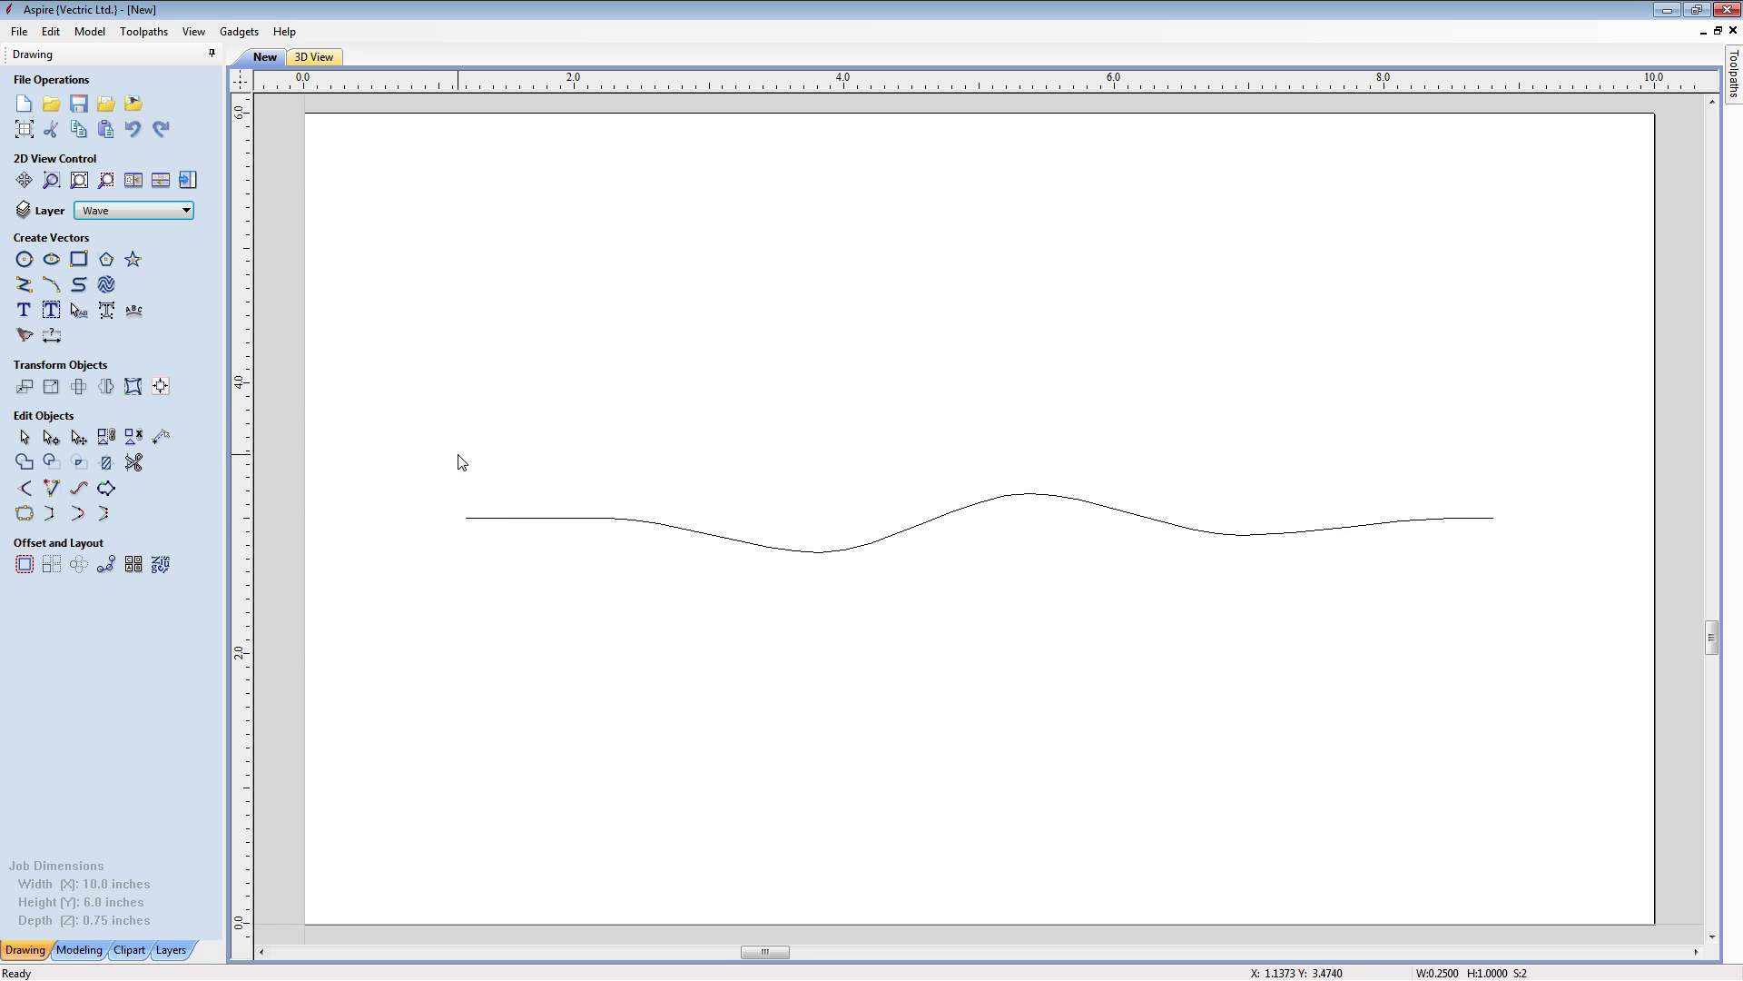
Draw separate horizontal lines 0.7 inches long extending outward from both ends of the wave curve
click(23, 287)
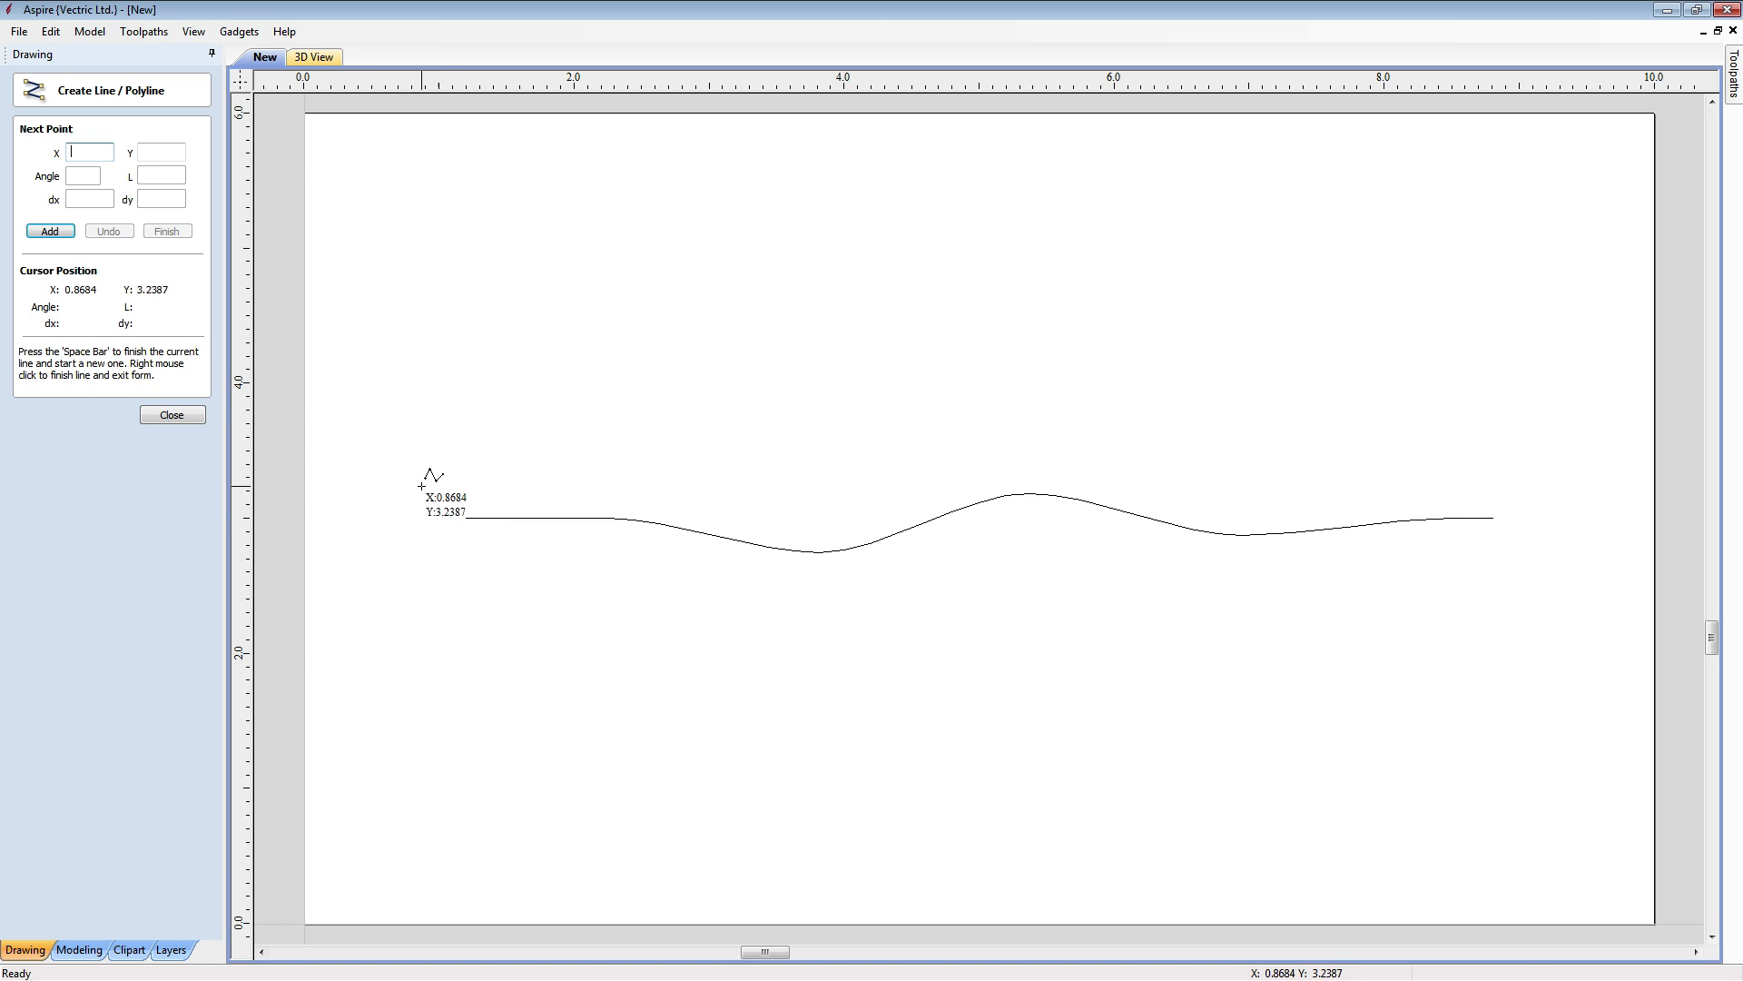
click(463, 518)
click(370, 519)
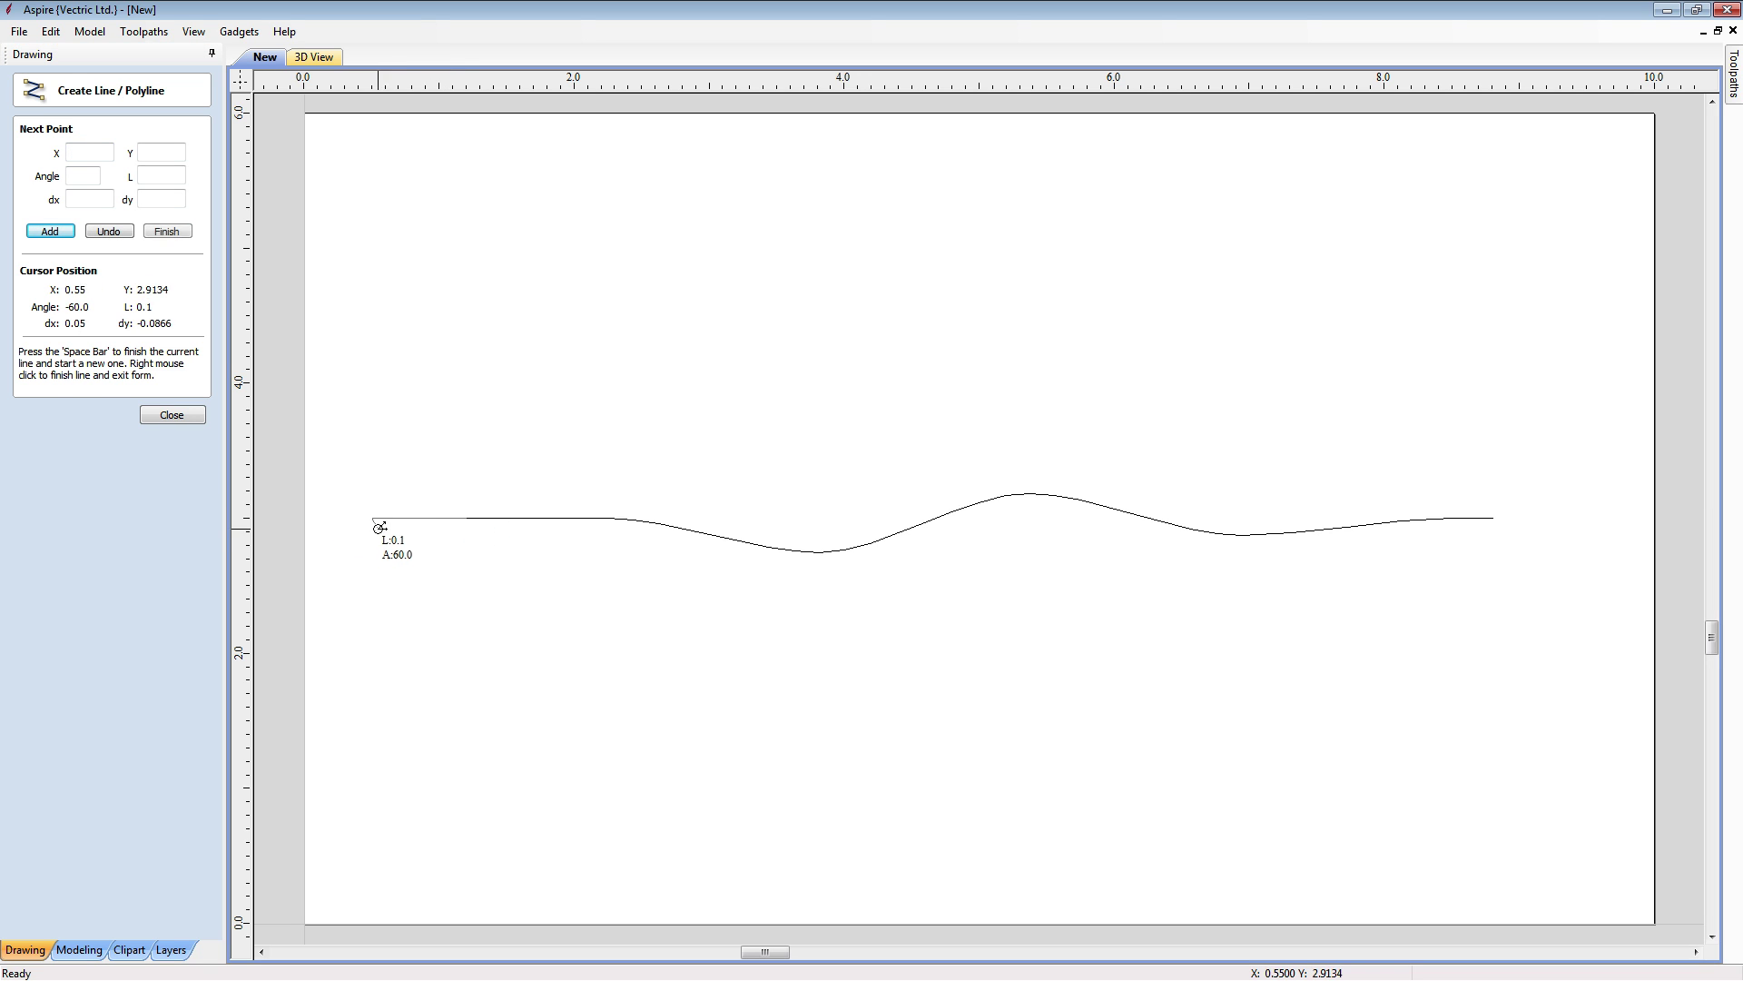
right_click(391, 522)
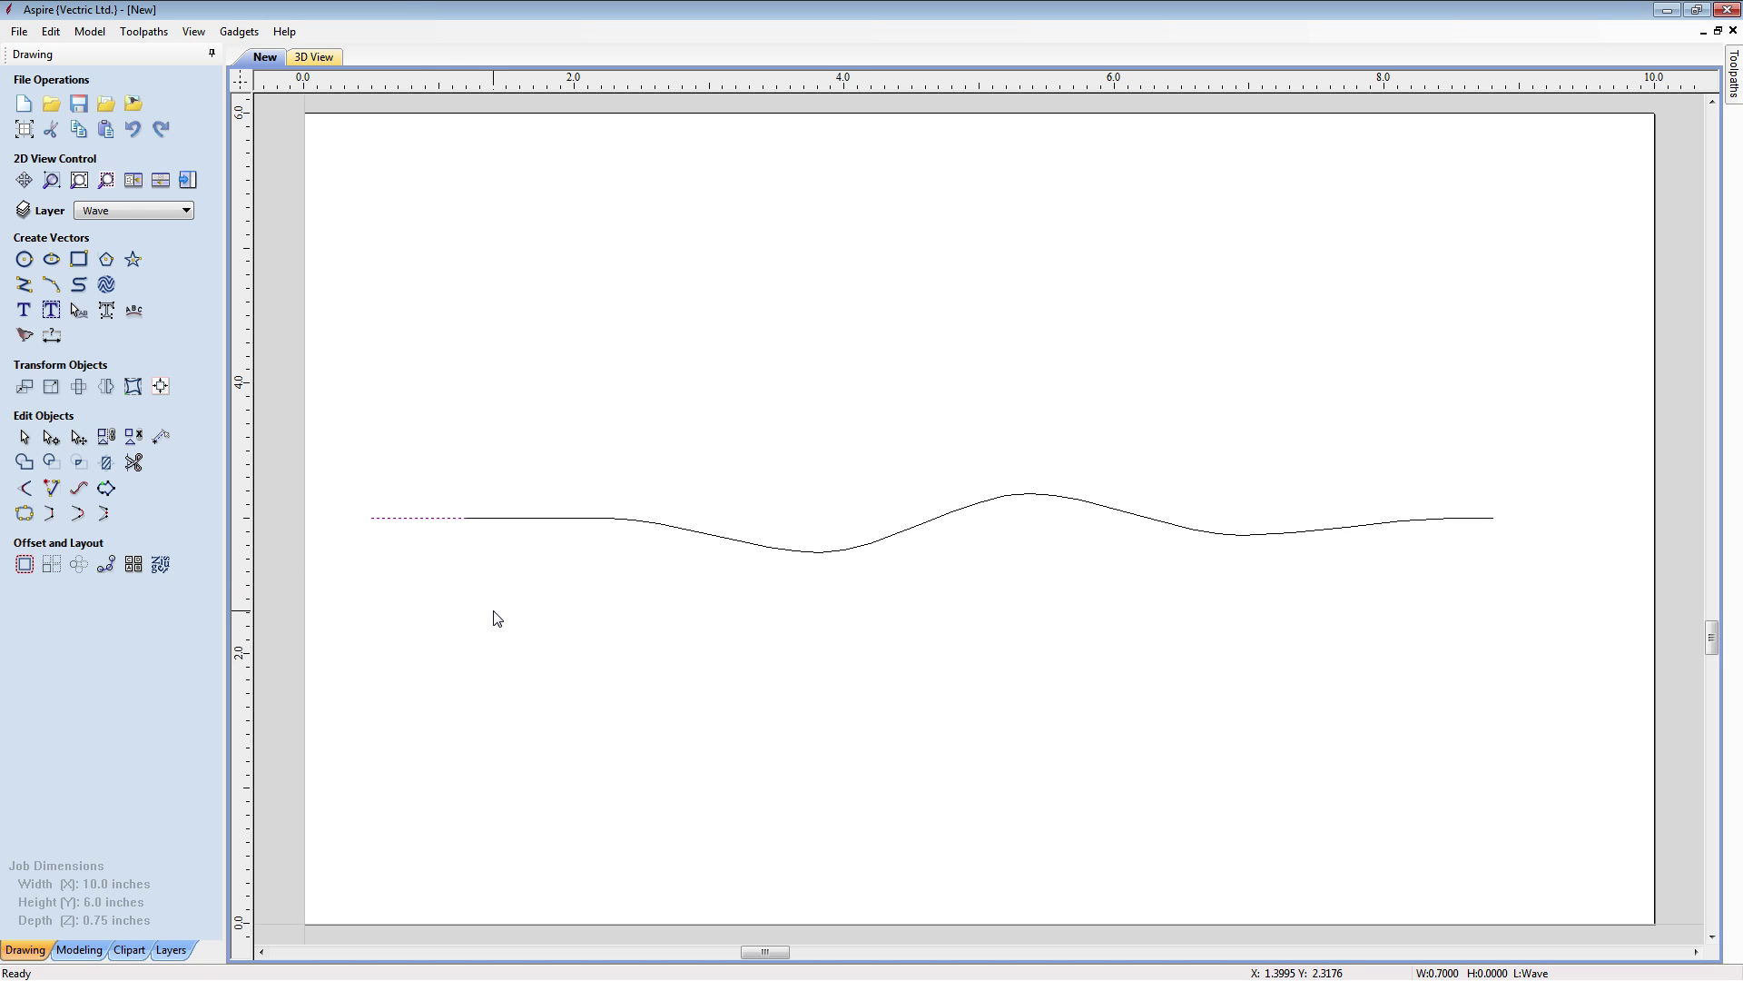
shift+click(417, 518)
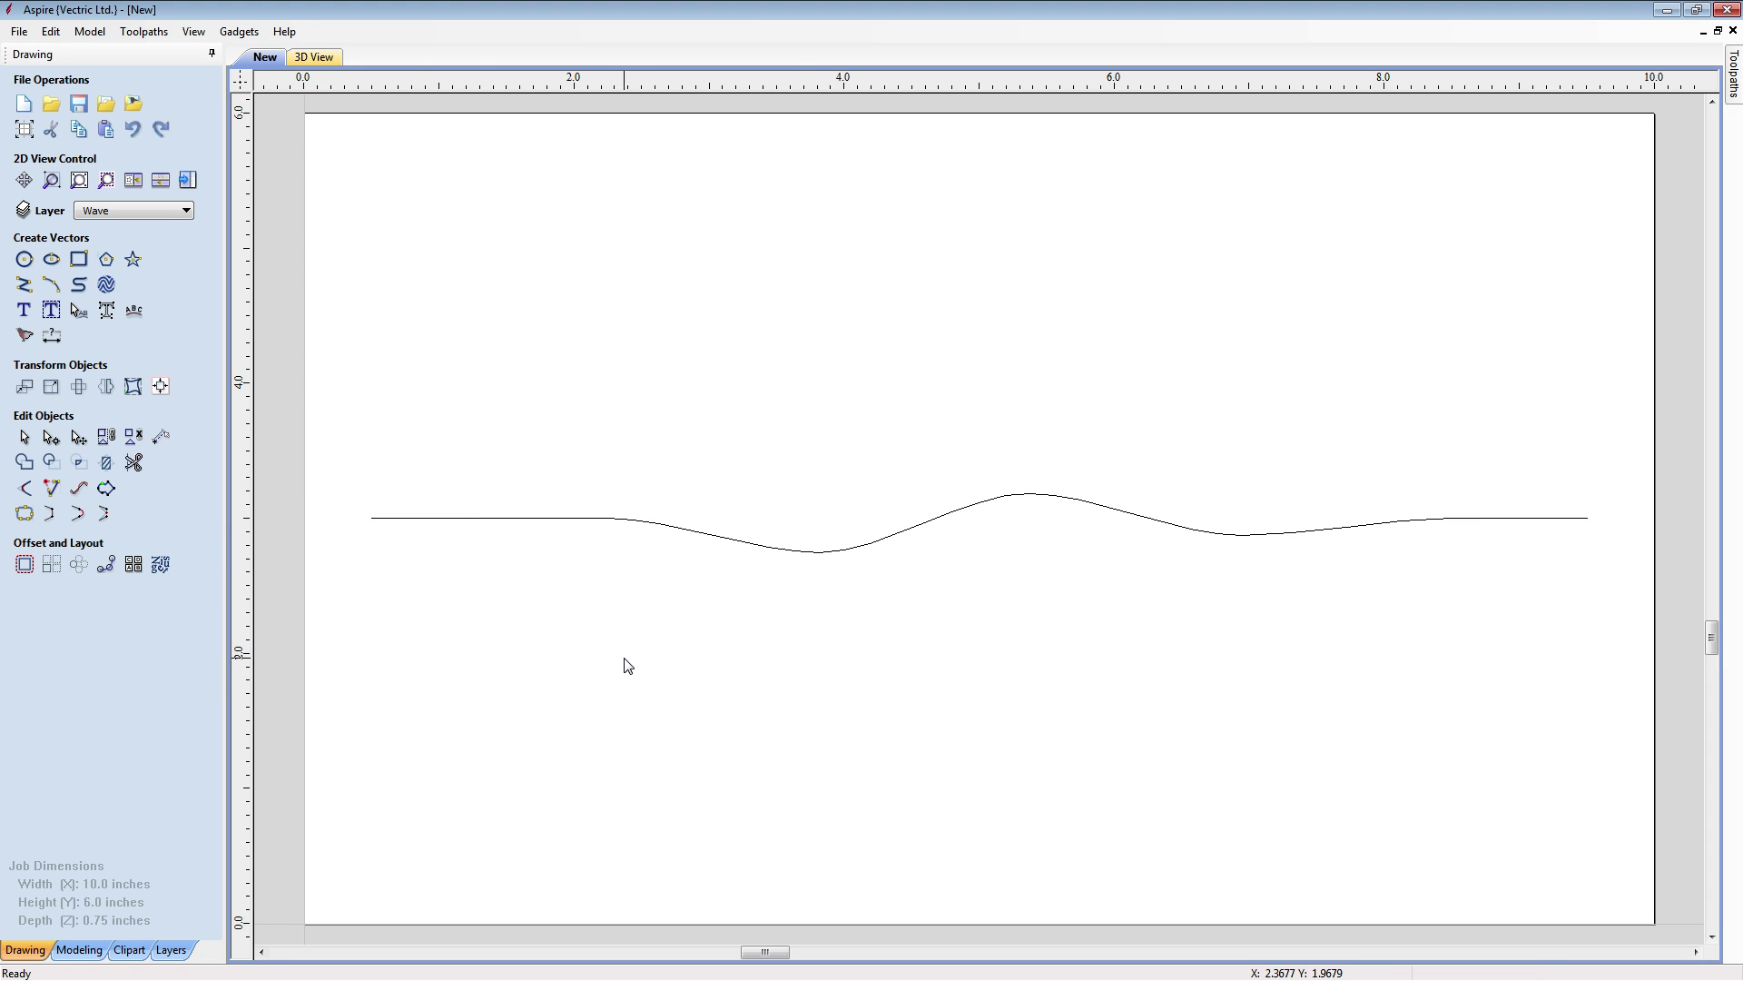
click(1537, 518)
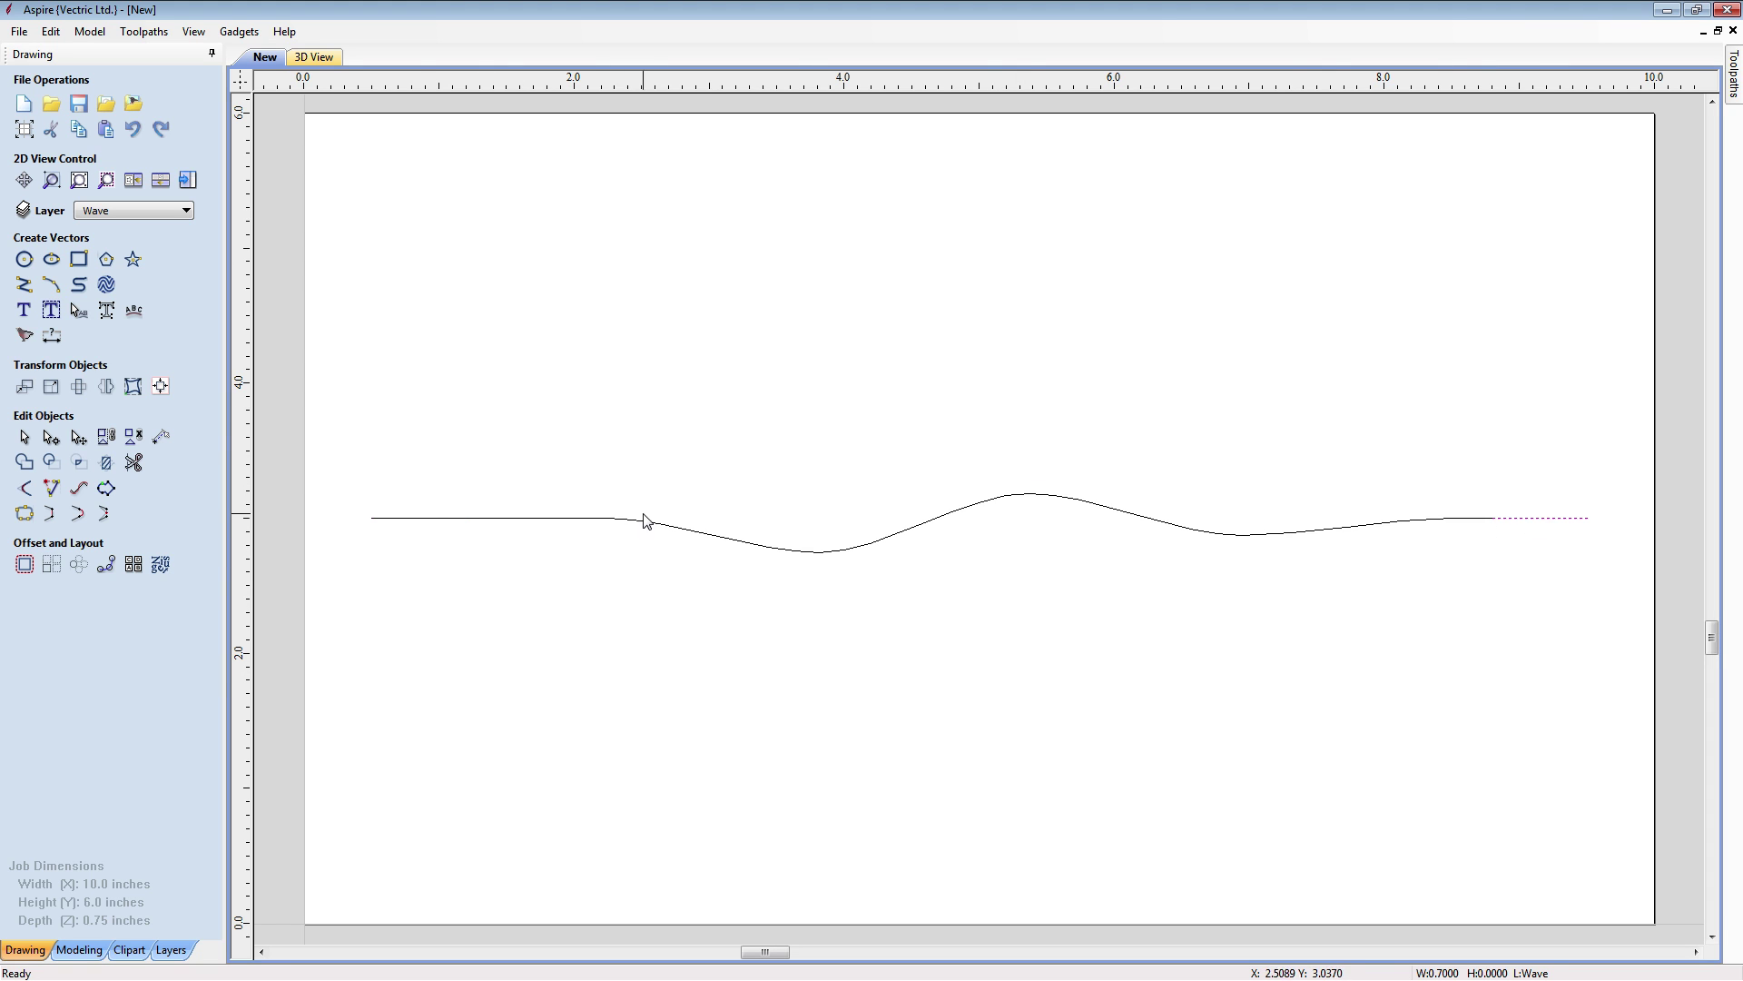
click(418, 518)
click(567, 632)
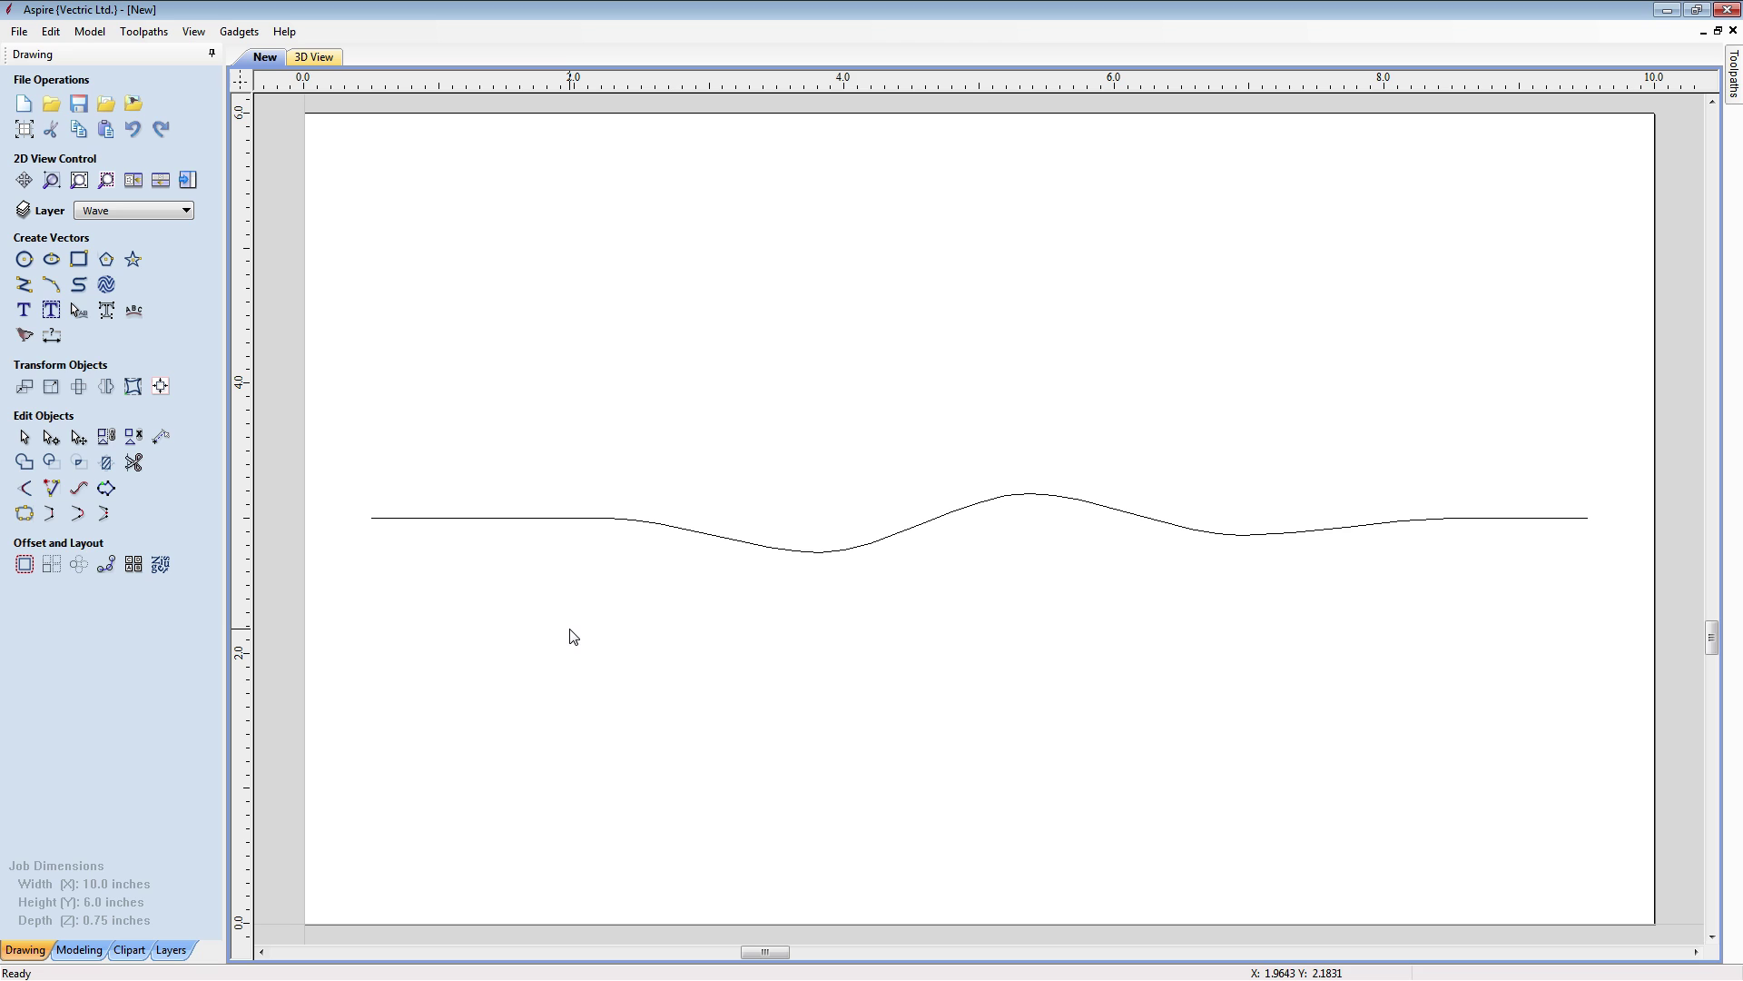
Offset the wave curve 0.125 inches to both sides with sharp corners, deleting the original
click(555, 519)
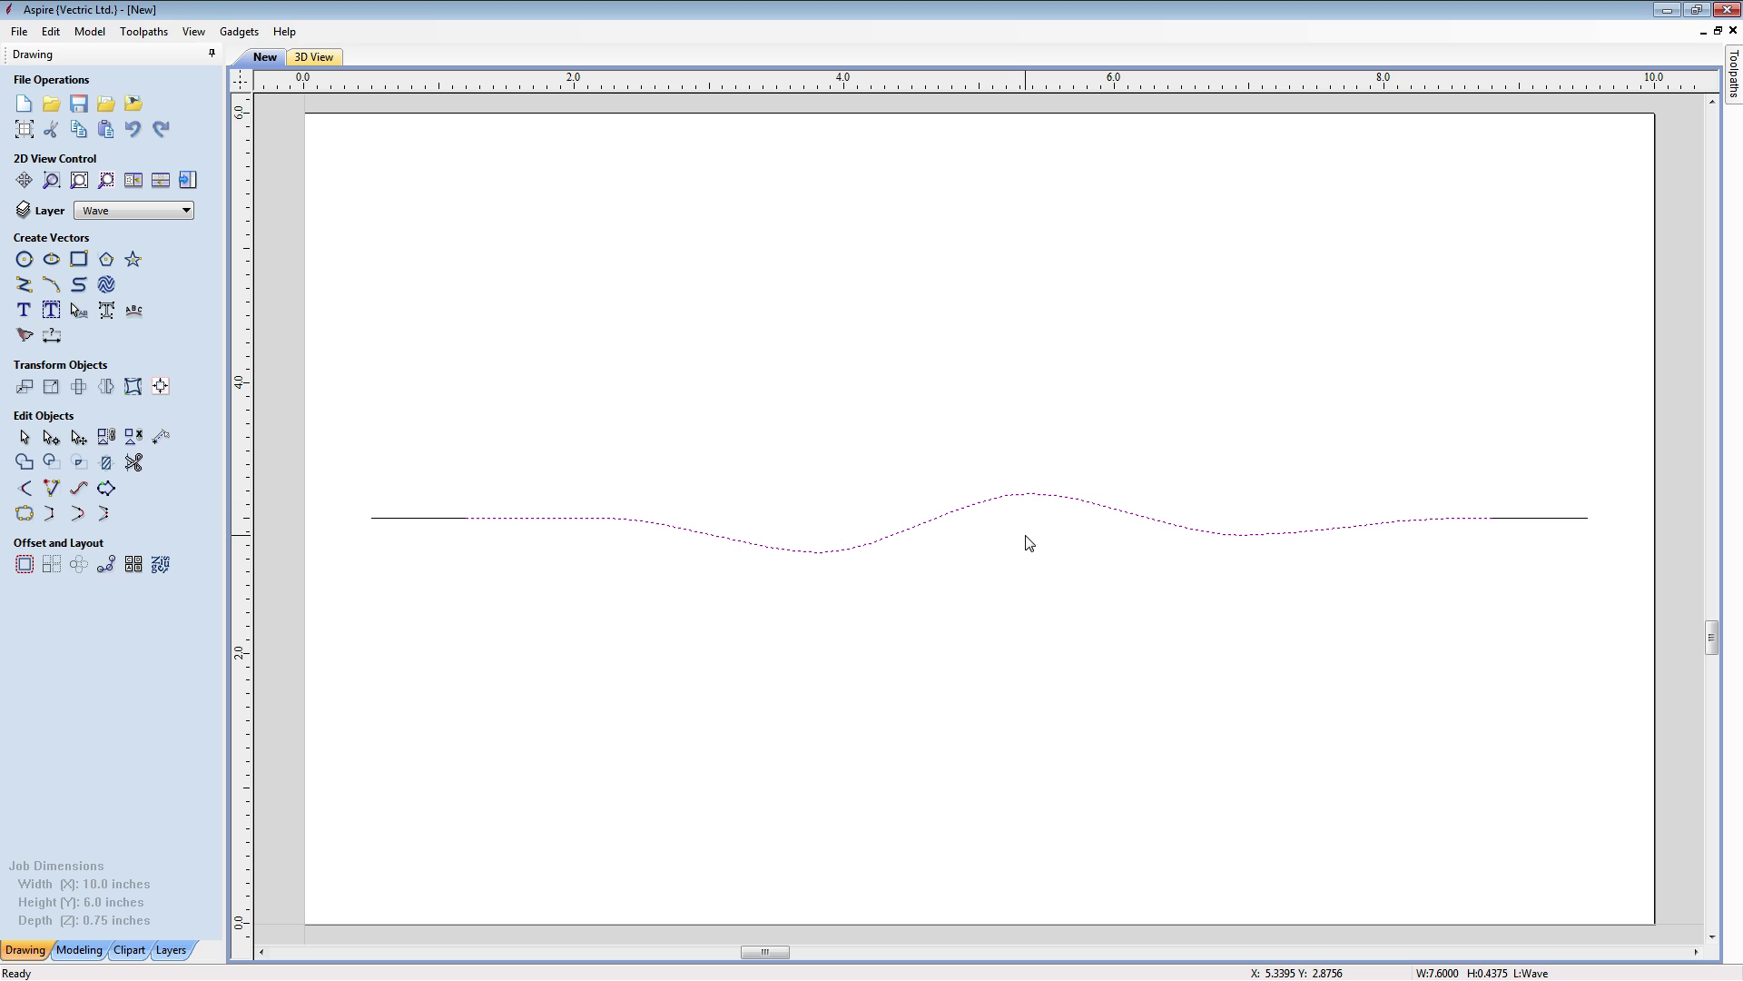
click(24, 566)
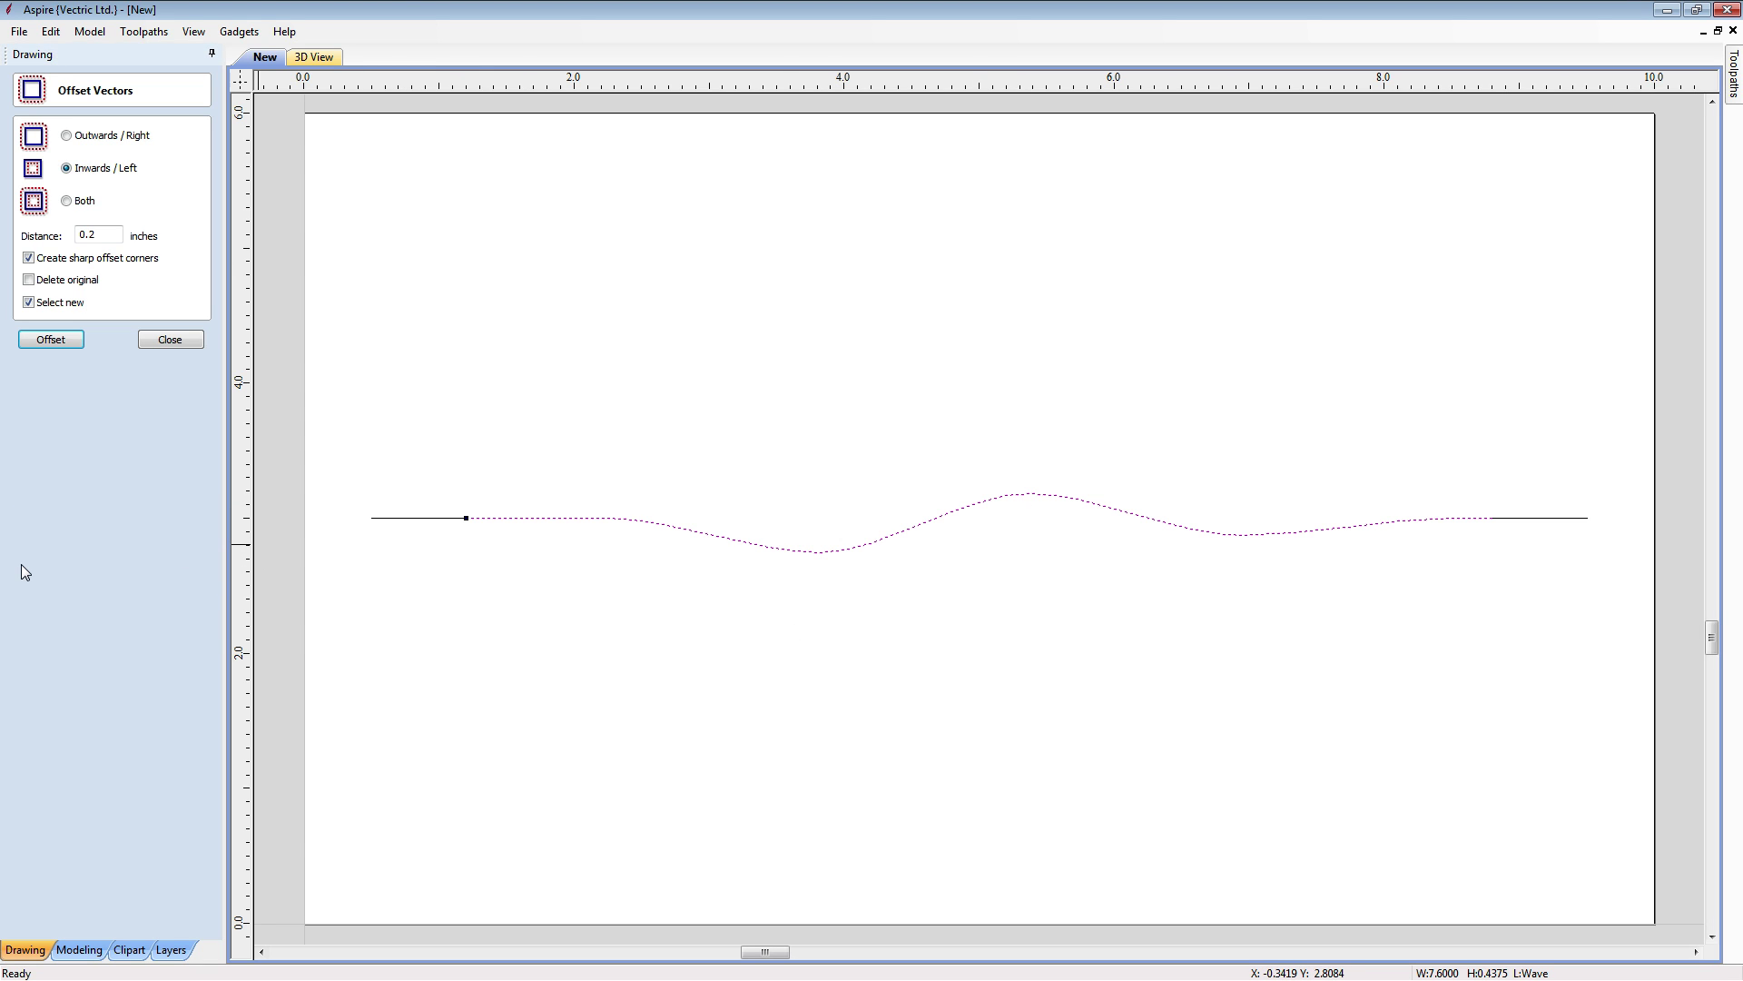
click(72, 202)
text(0.125)
click(29, 281)
click(64, 342)
click(65, 343)
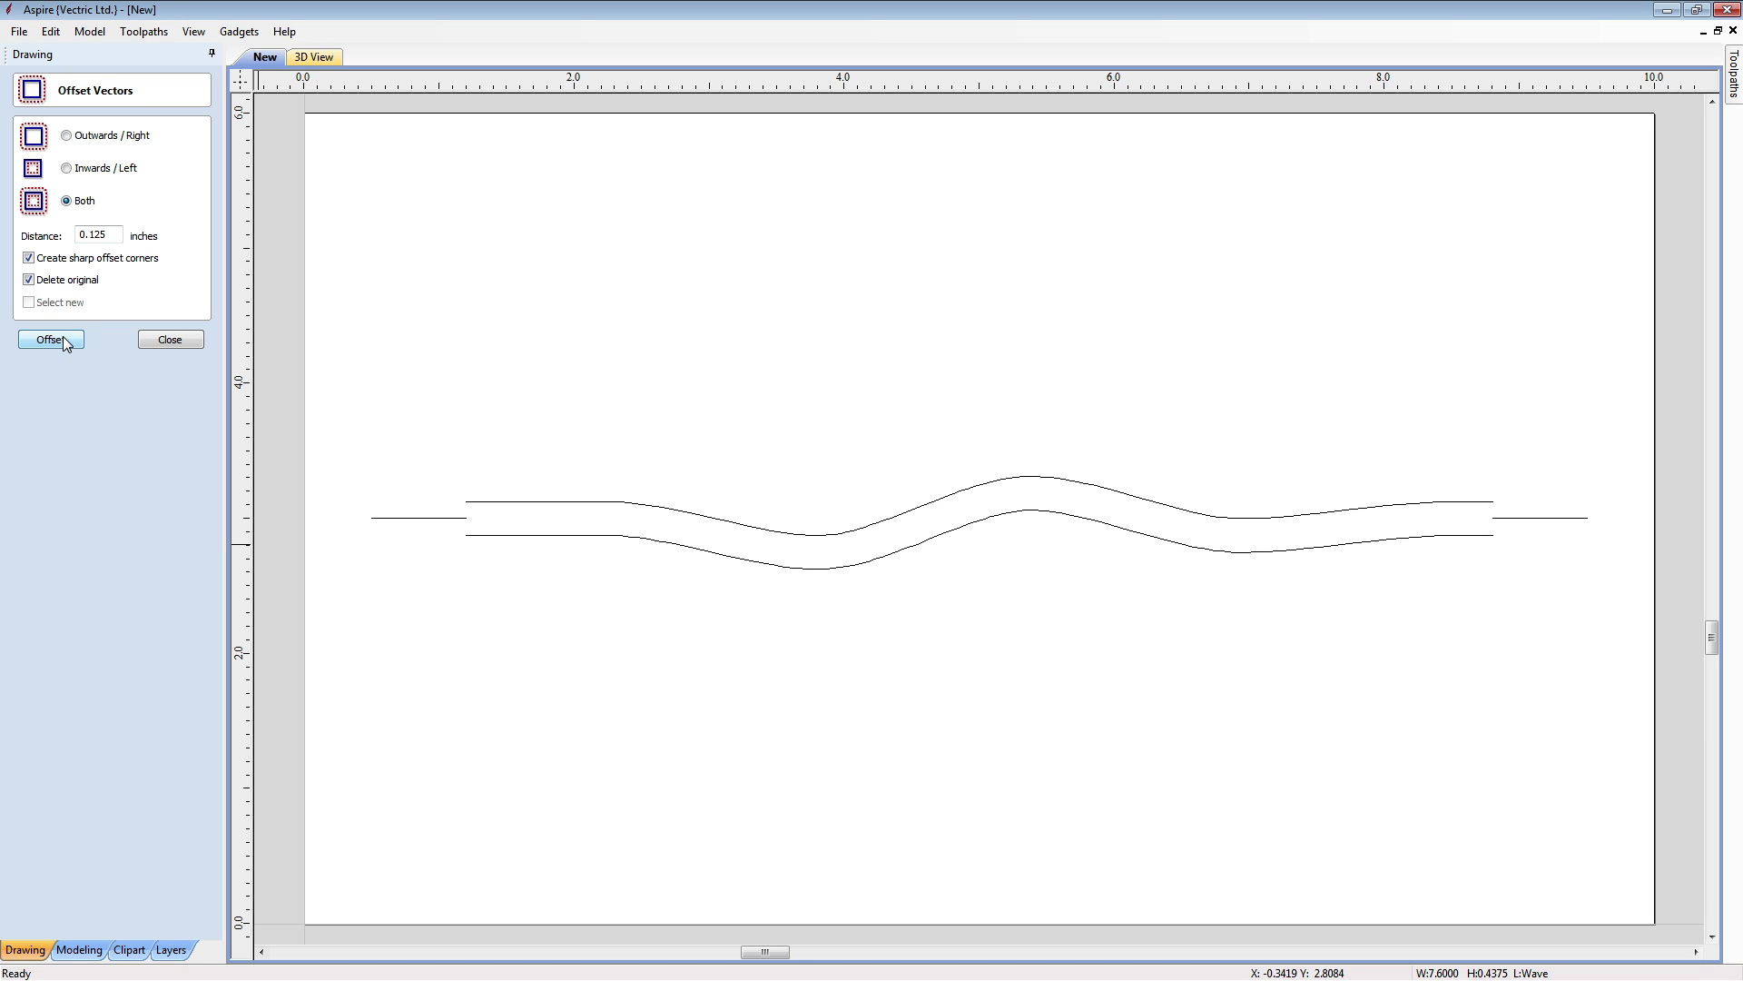
click(184, 338)
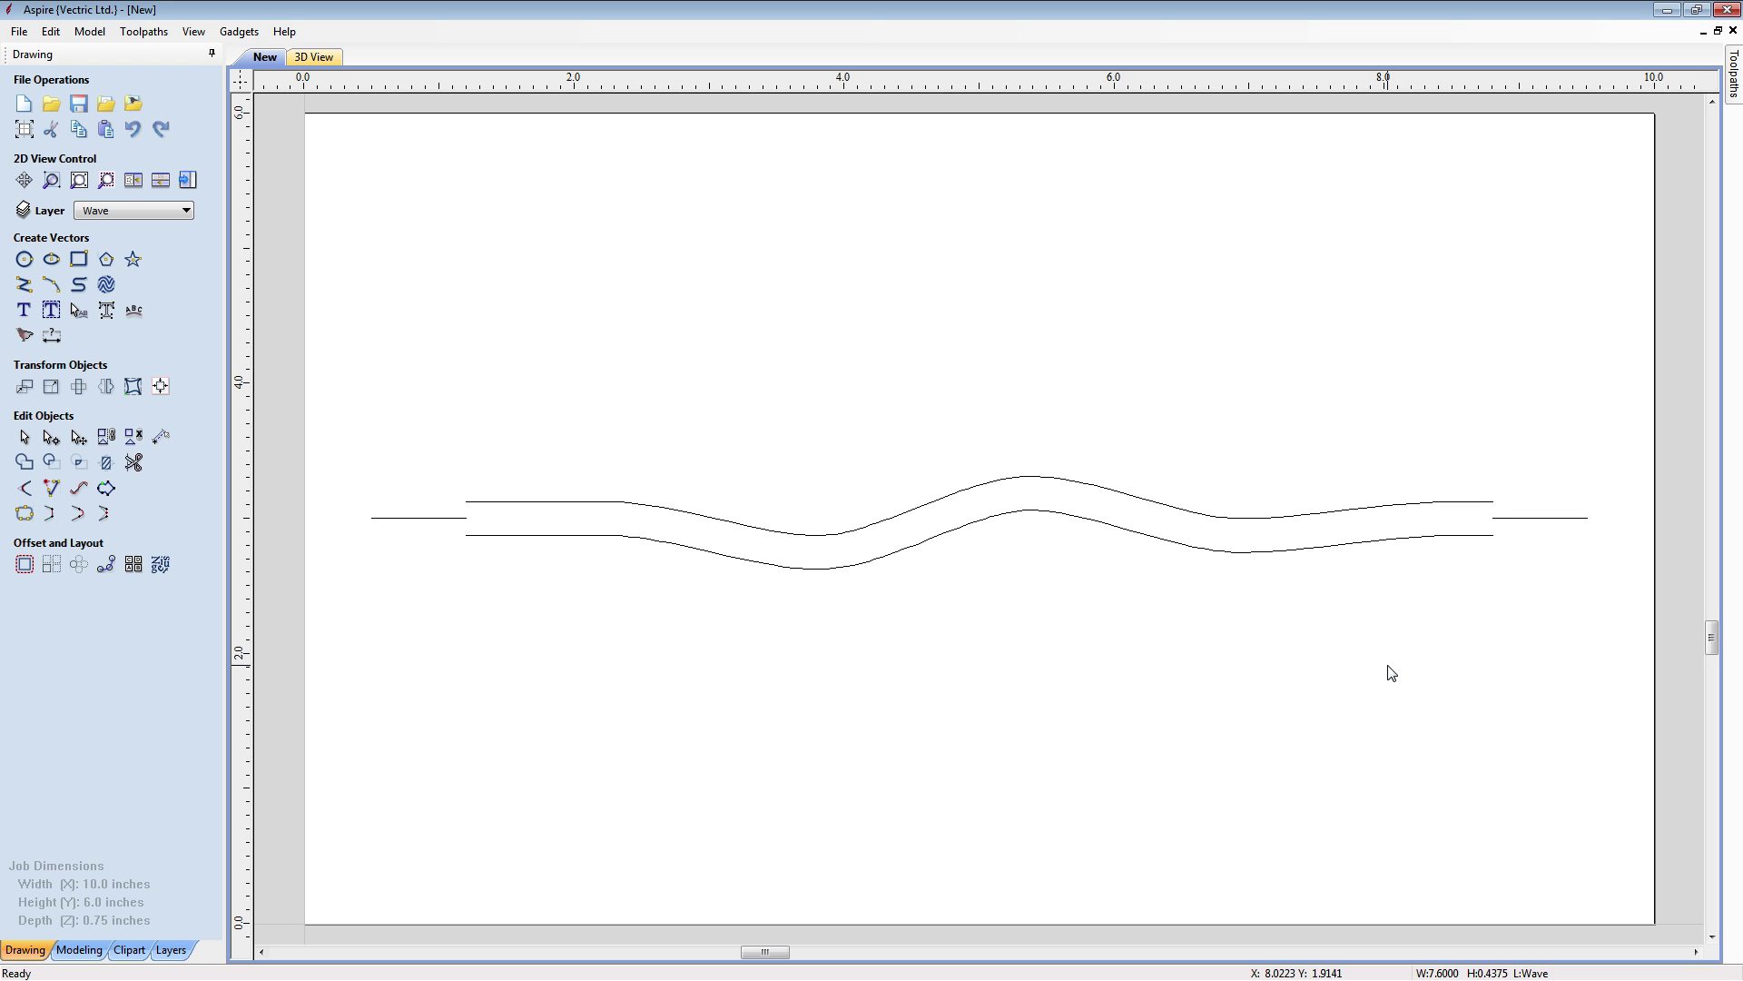
Copy the two horizontal extension lines at the ends of the wave
click(441, 518)
shift+click(1535, 519)
right_click(406, 403)
click(490, 485)
Join the lower offset wave to both horizontal extension lines with straight connecting segments
click(478, 536)
shift+click(463, 522)
click(50, 513)
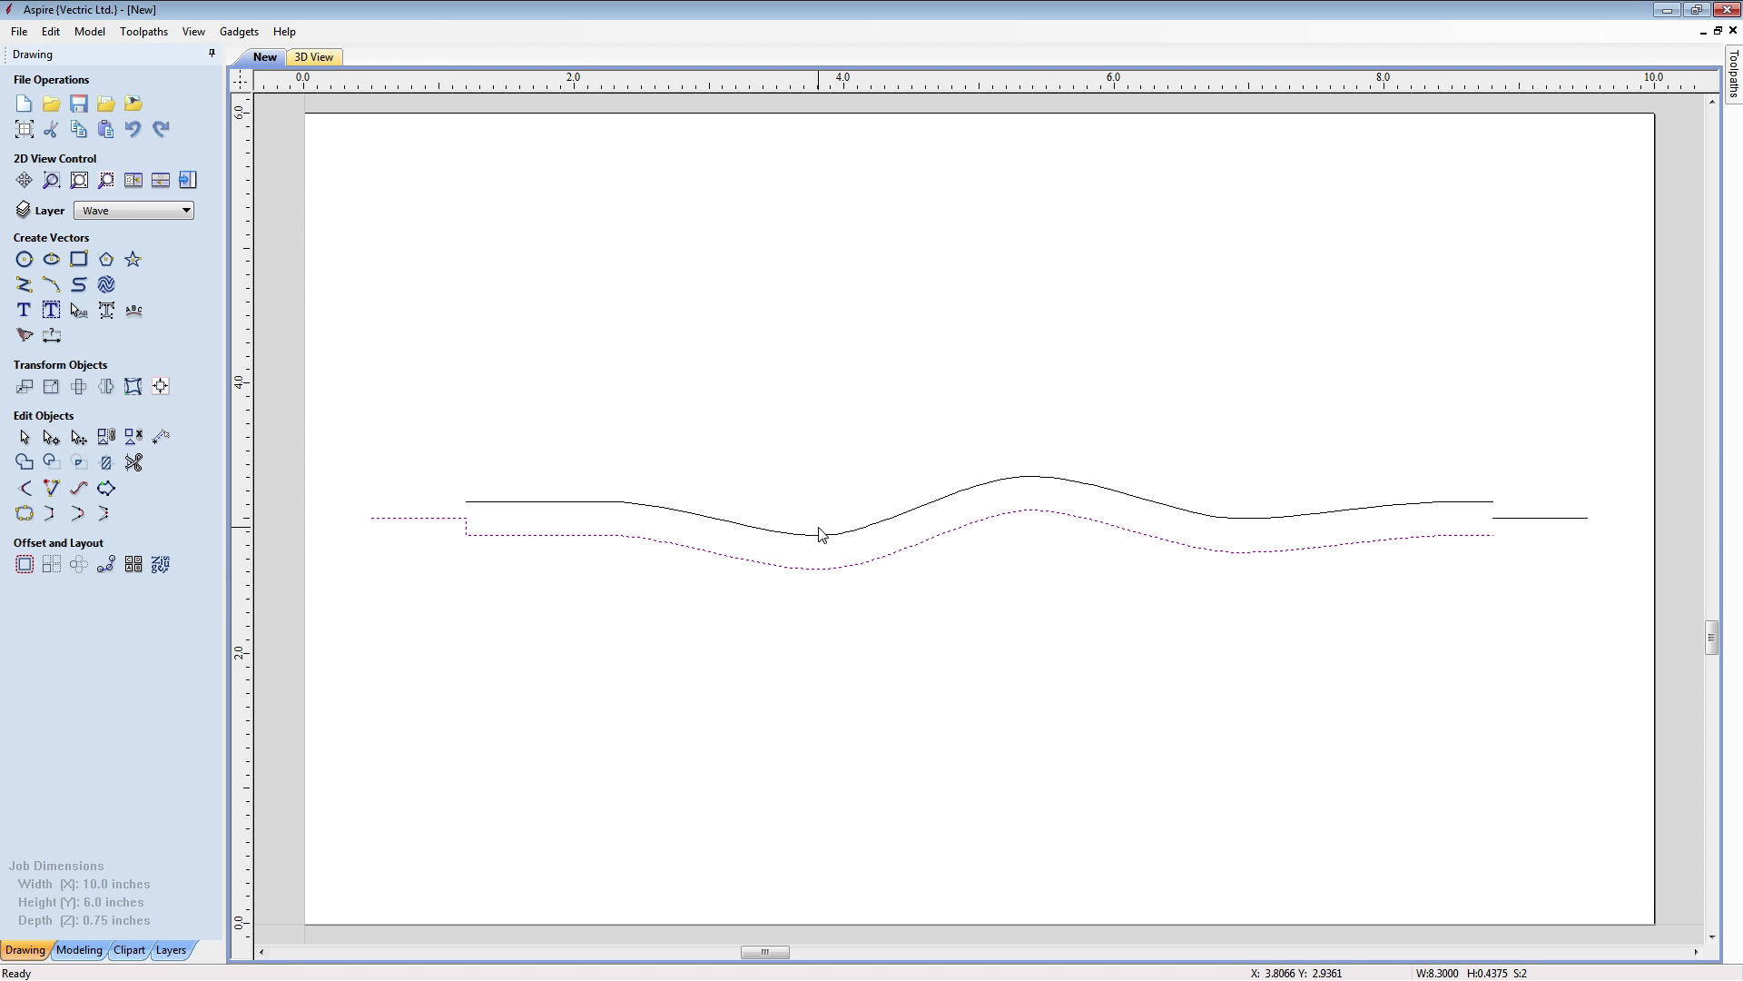
shift+click(1578, 519)
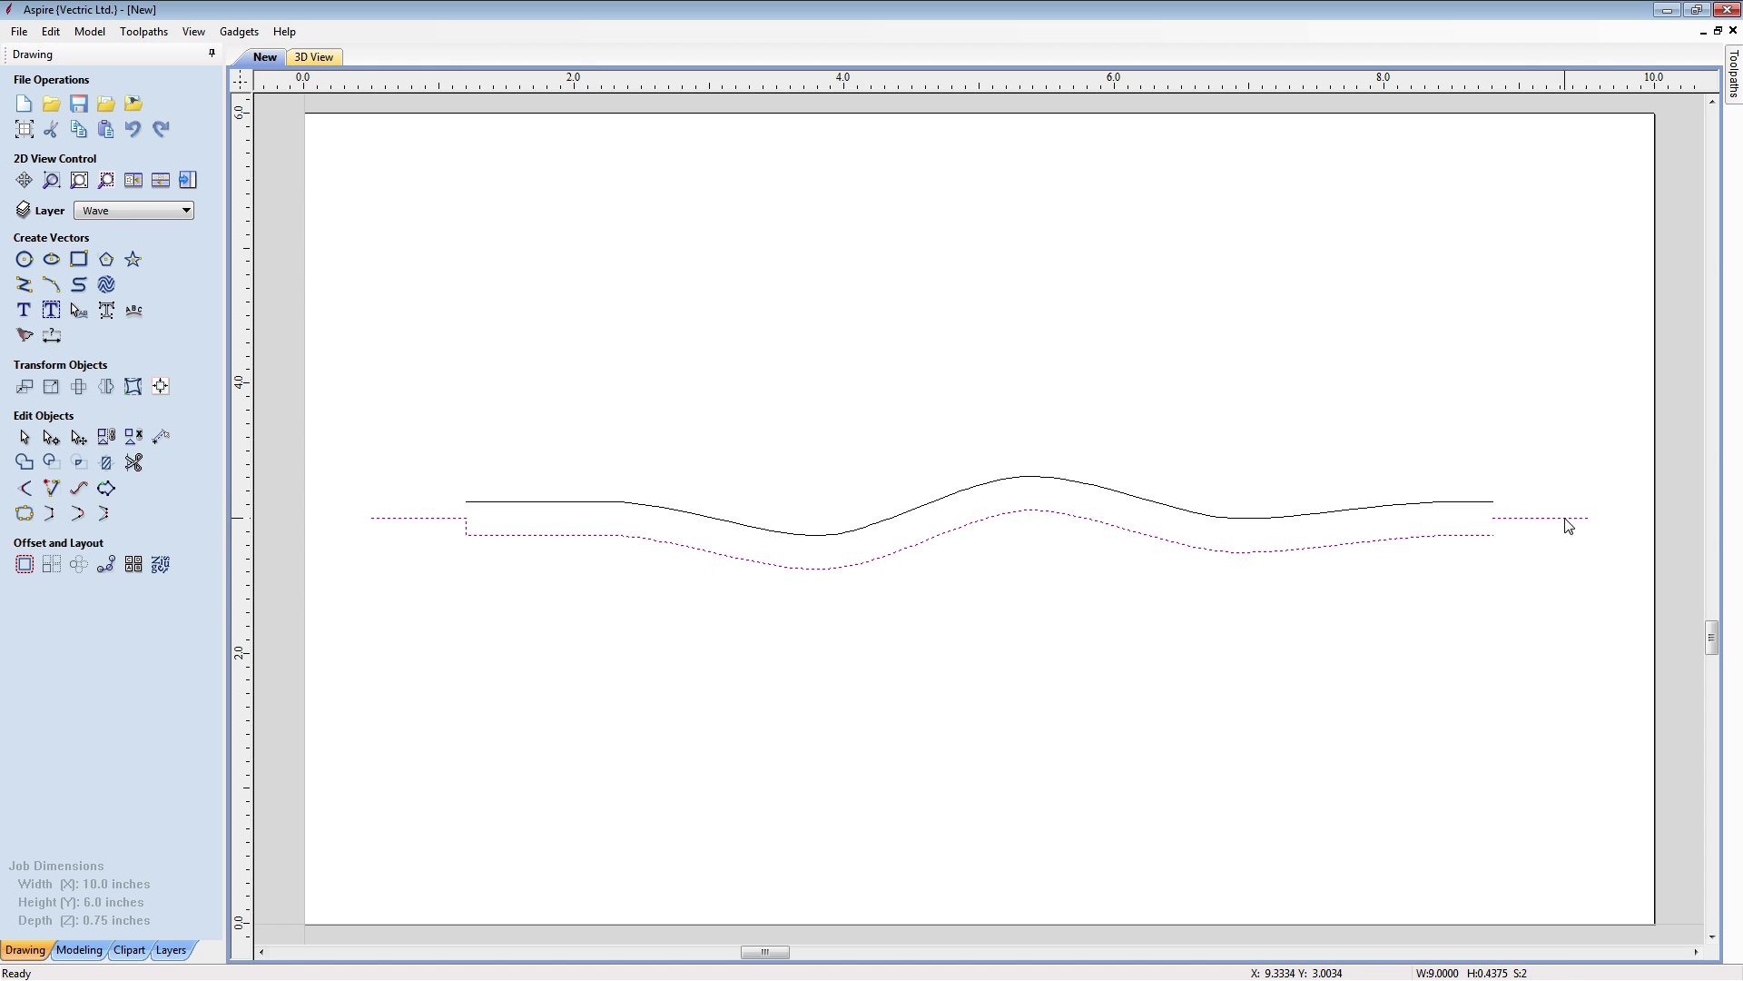
click(50, 513)
click(735, 622)
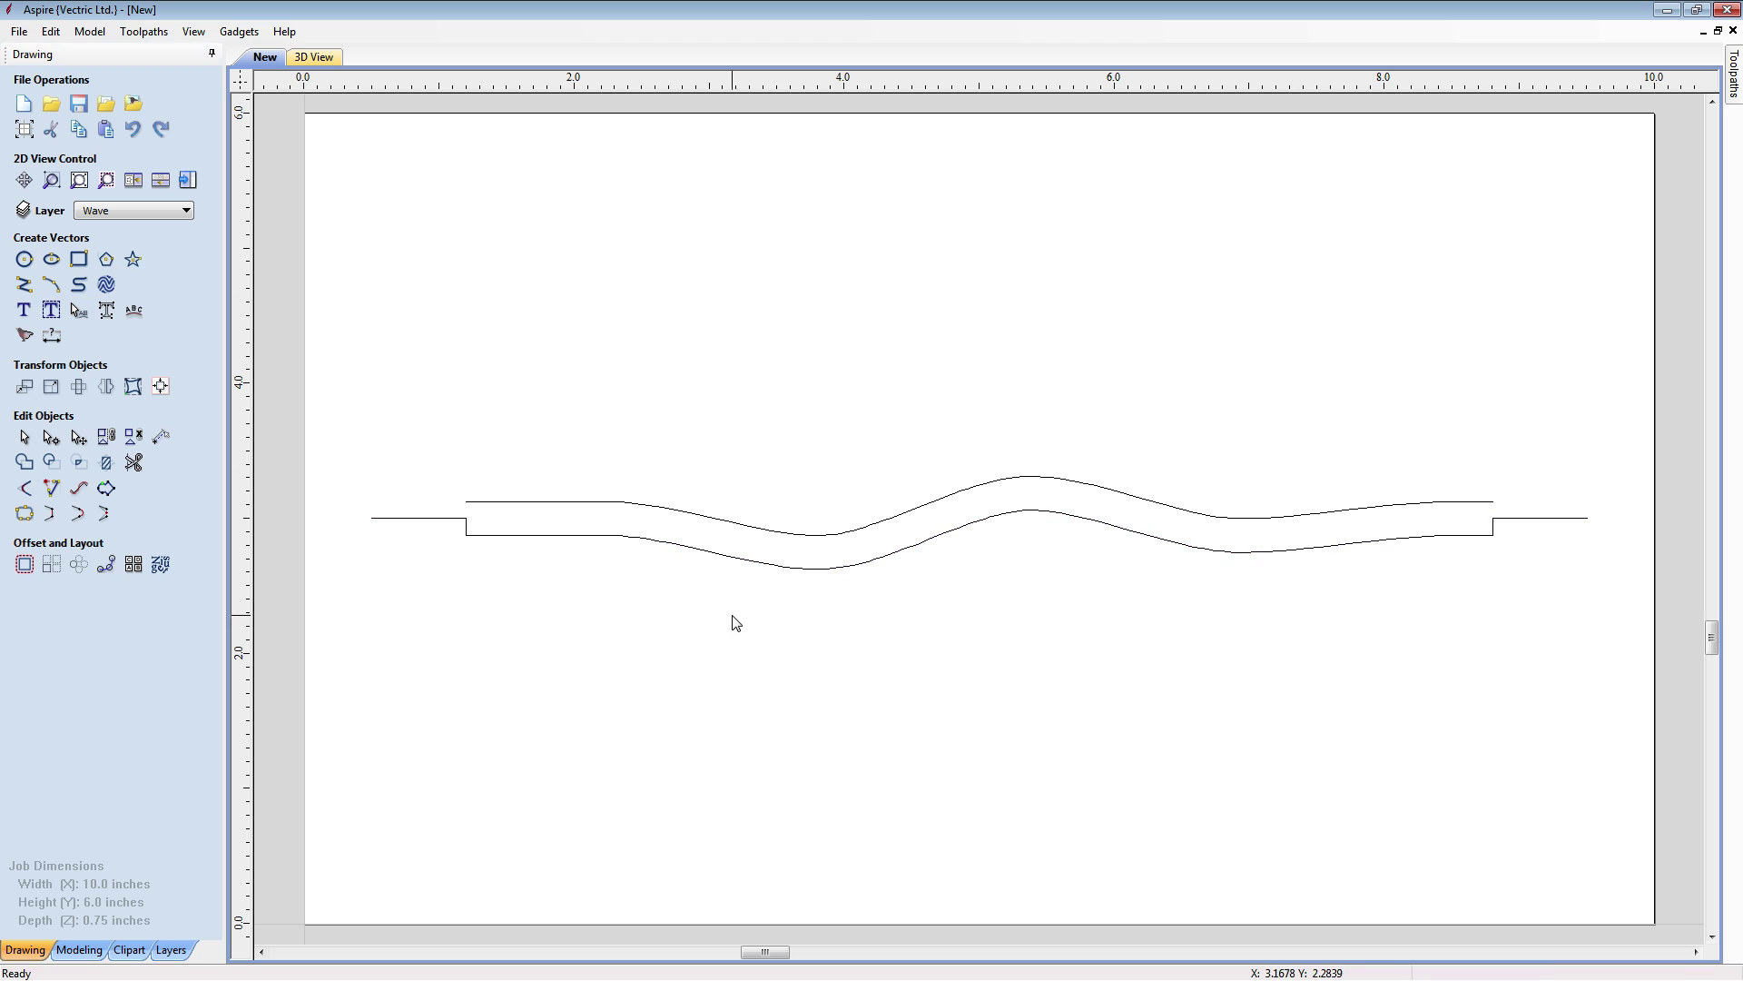
Paste the copied extension lines and join the upper offset wave to both of them with straight connecting segments
right_click(550, 418)
click(545, 625)
click(471, 505)
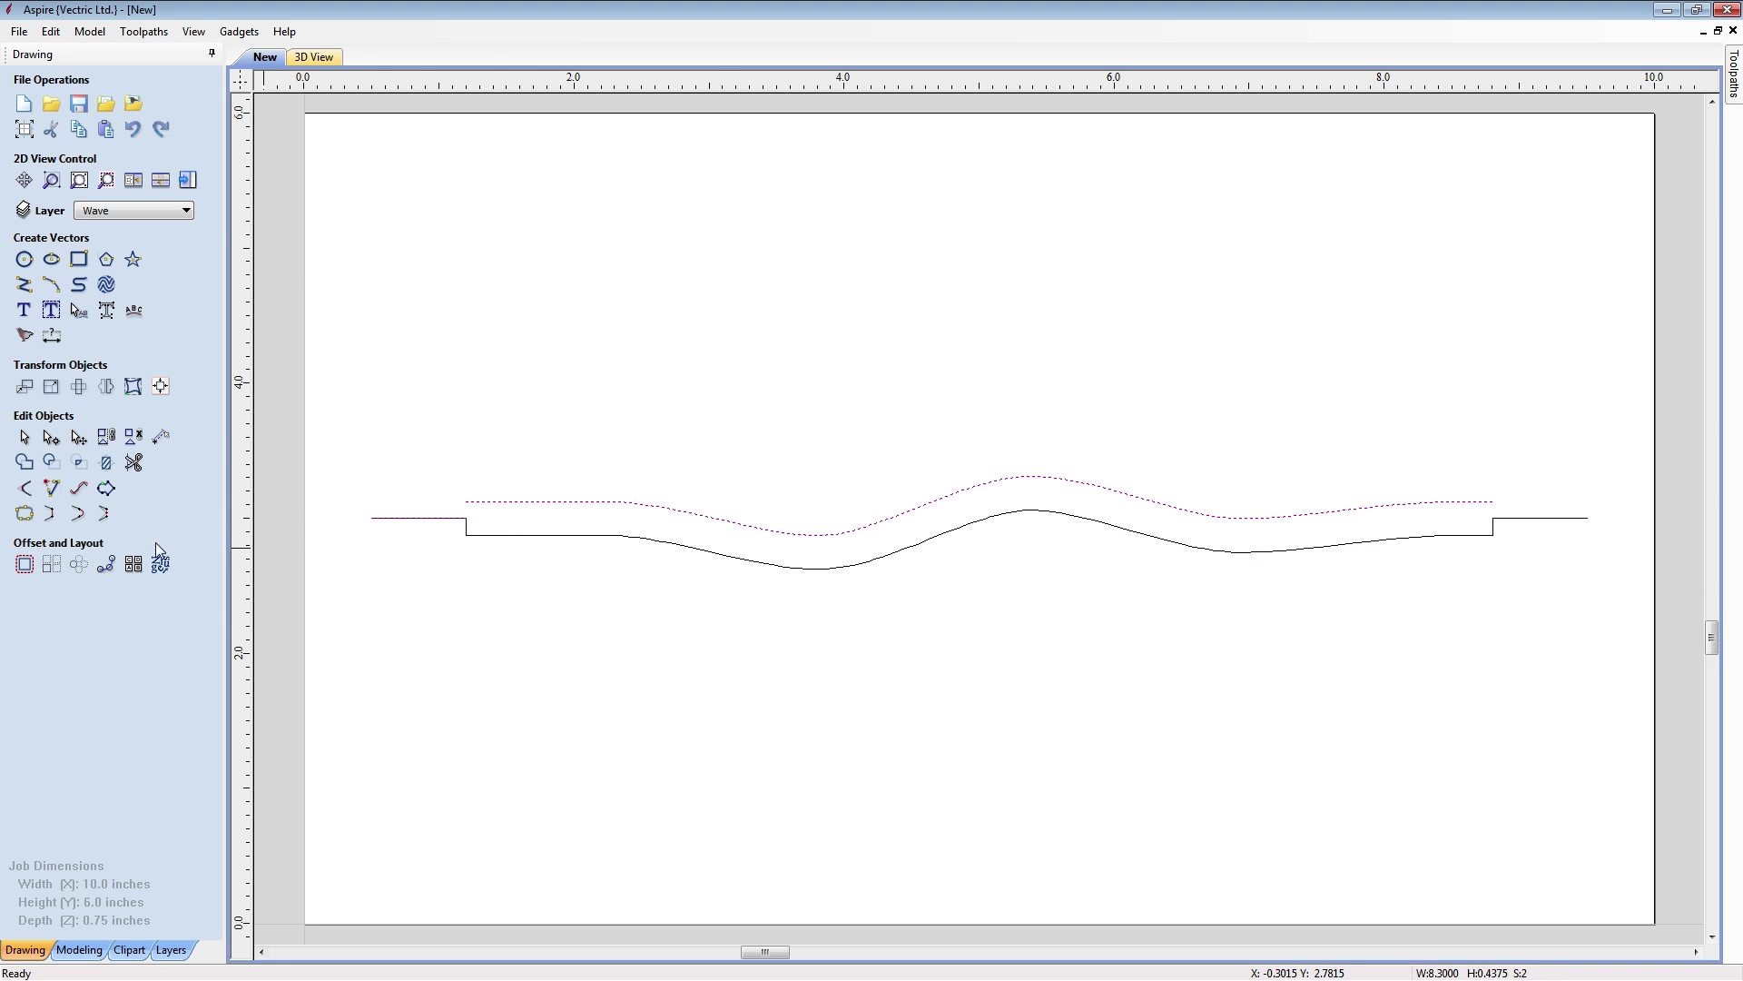
click(52, 513)
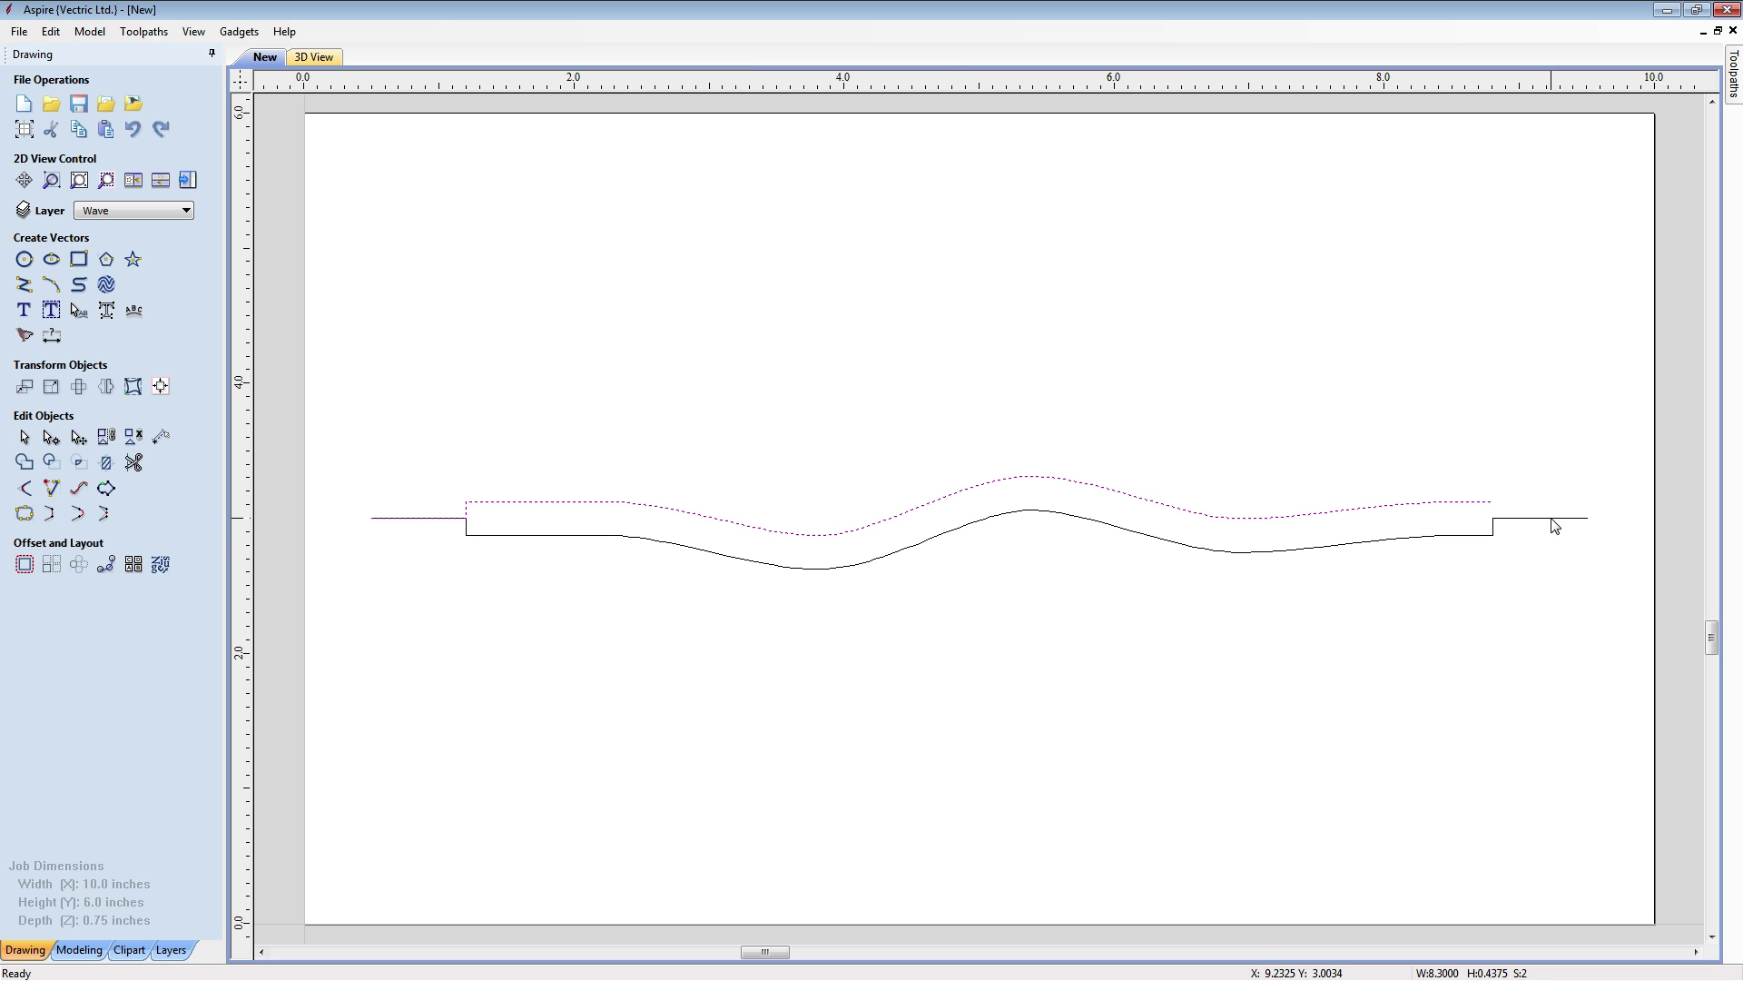
click(933, 730)
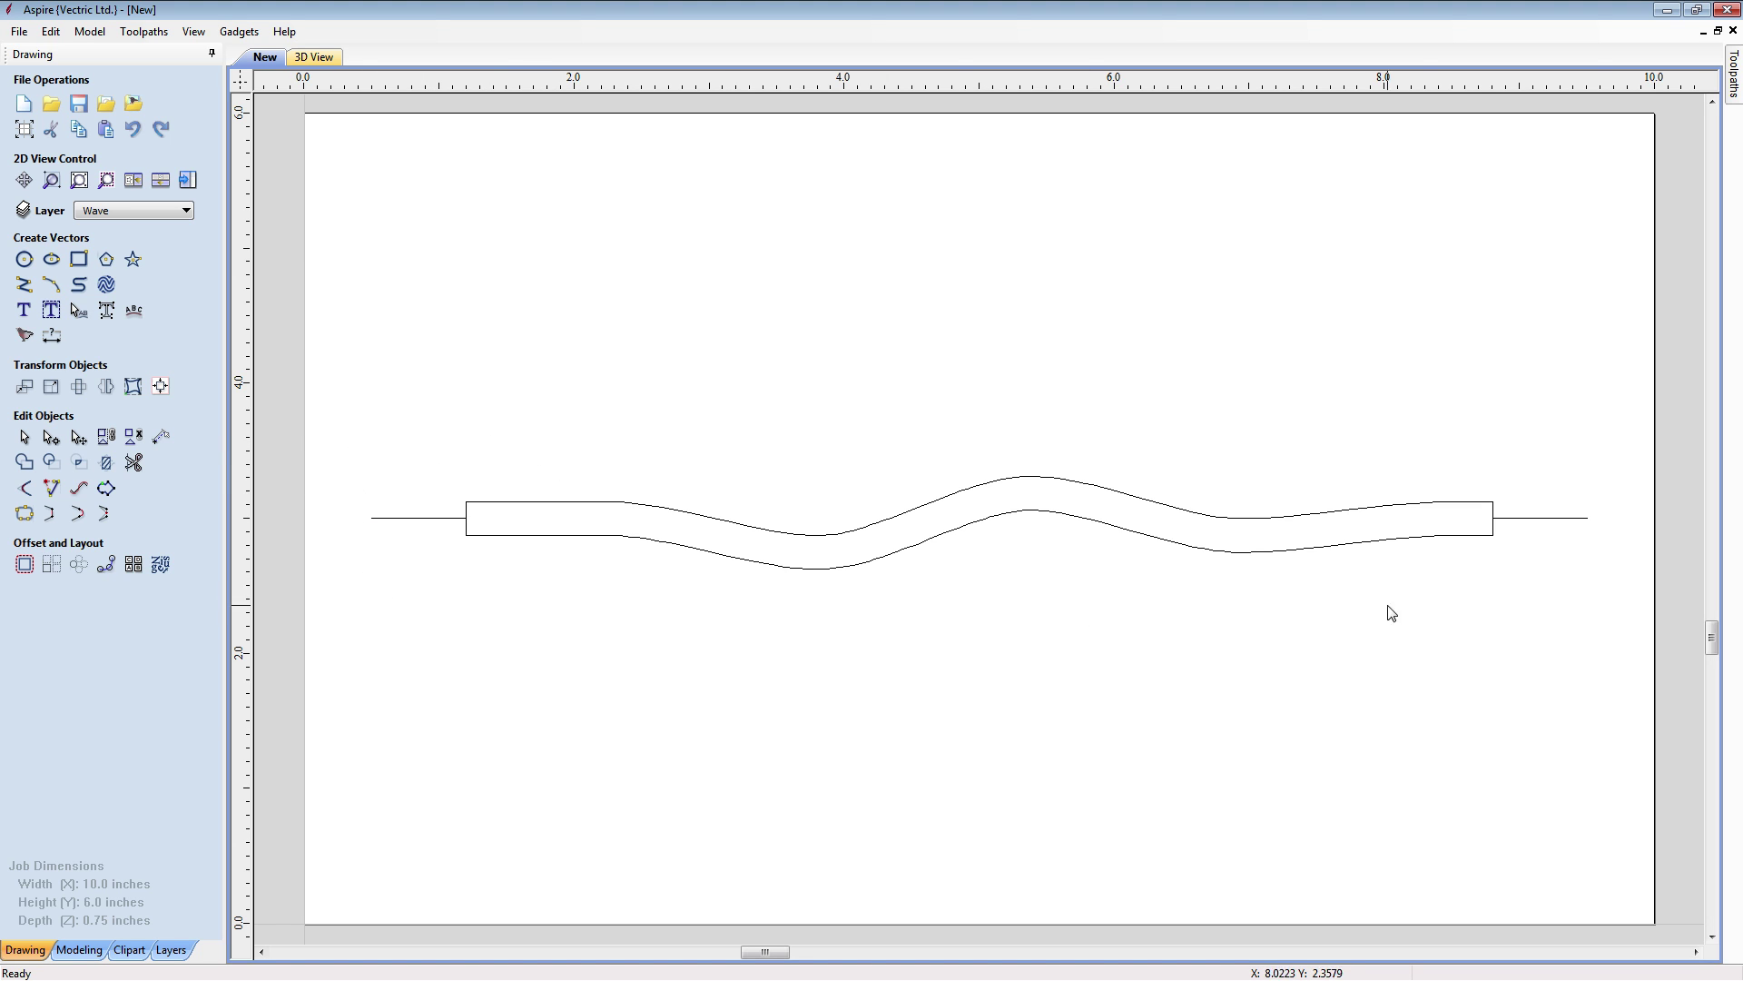
Create a square-cornered rectangle 9 inches wide and 0.75 inches high
click(79, 260)
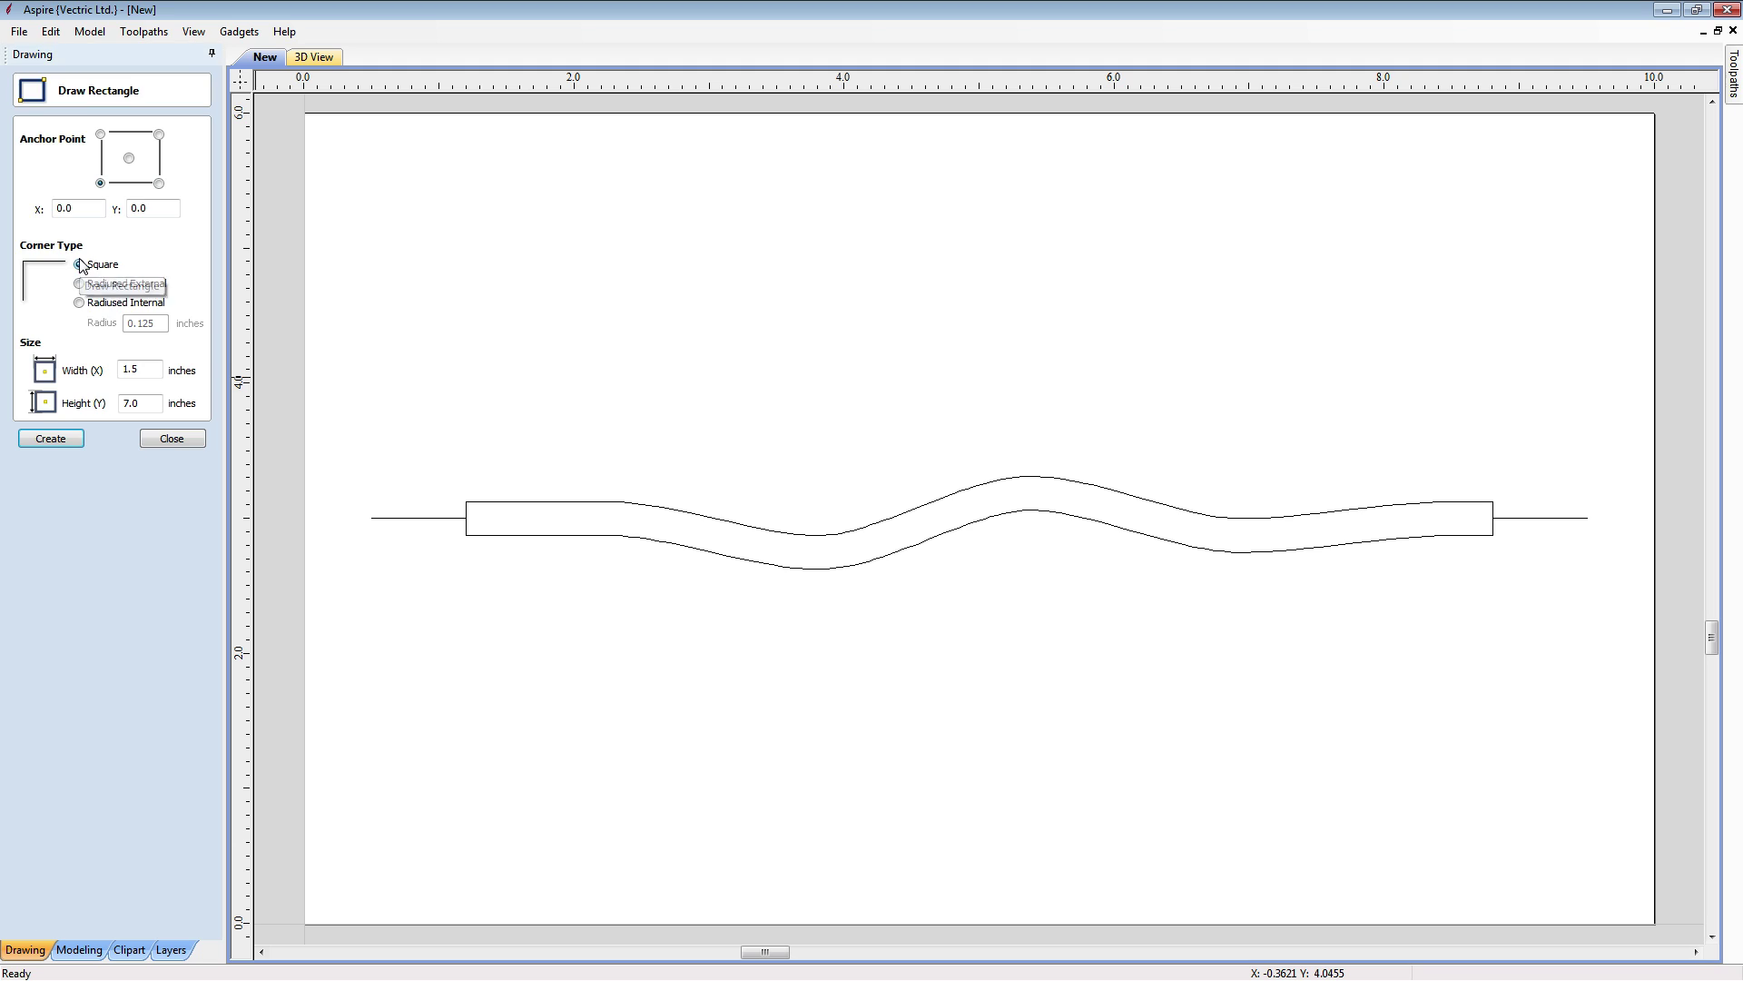
double_click(138, 368)
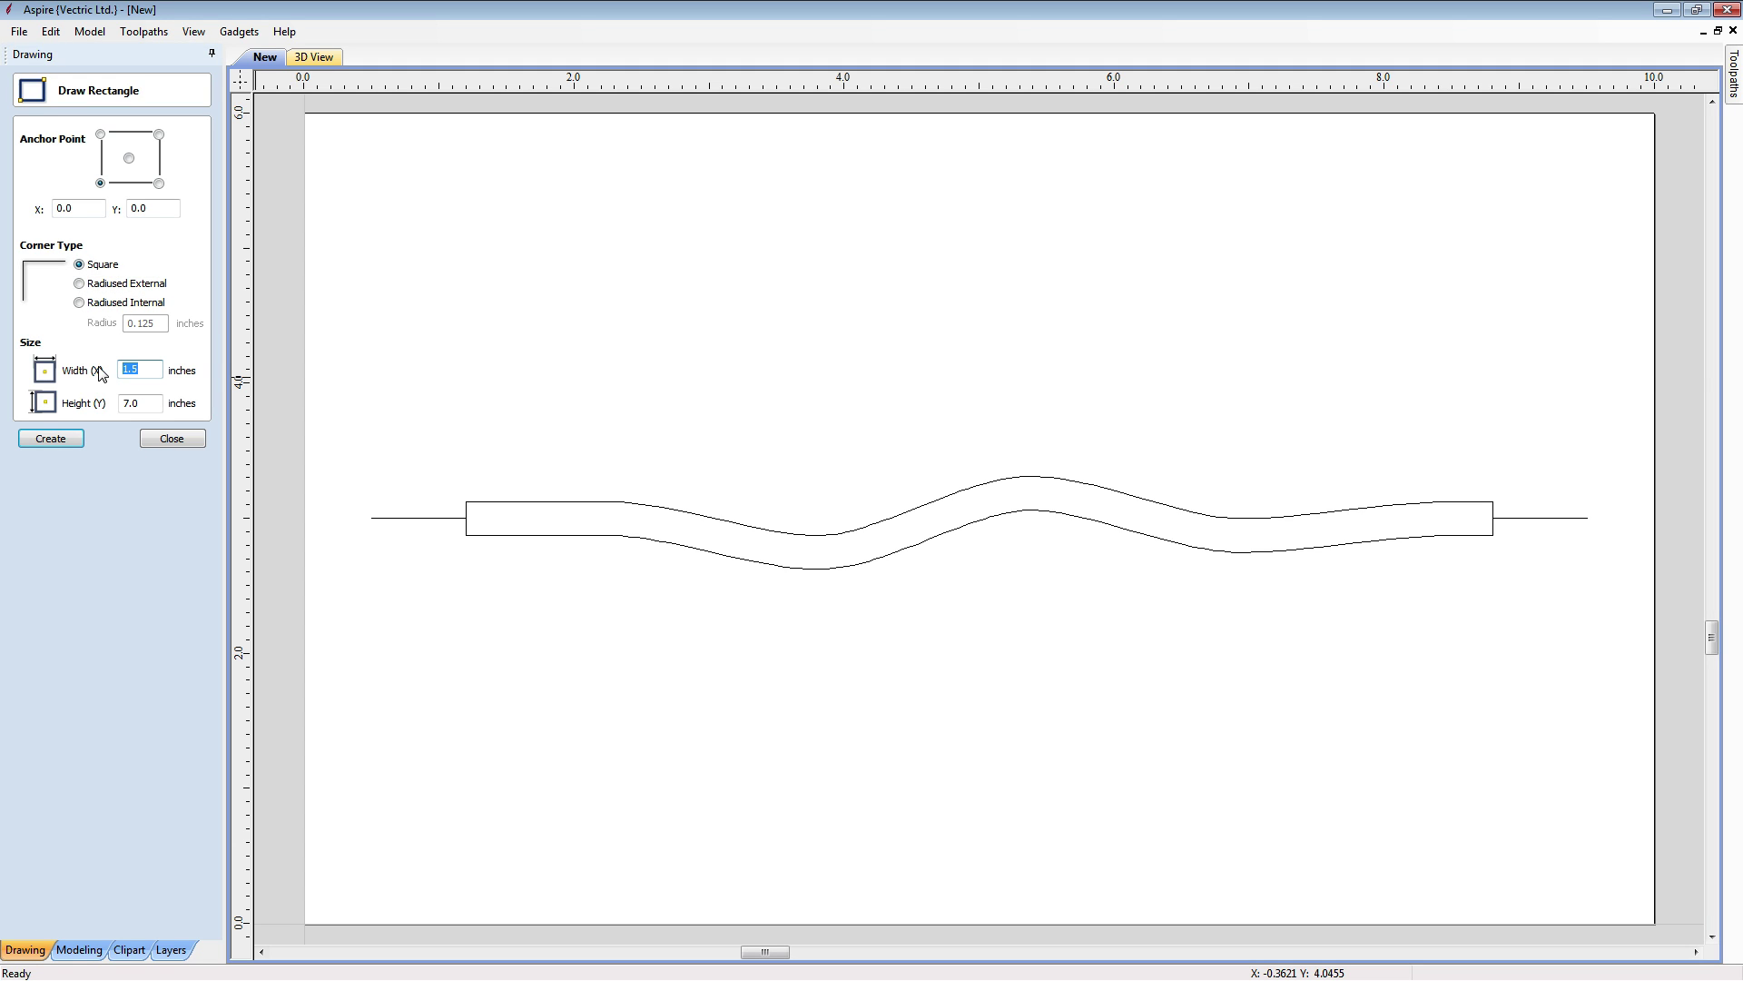
text(9)
double_click(161, 402)
text(0.75)
click(67, 439)
click(172, 438)
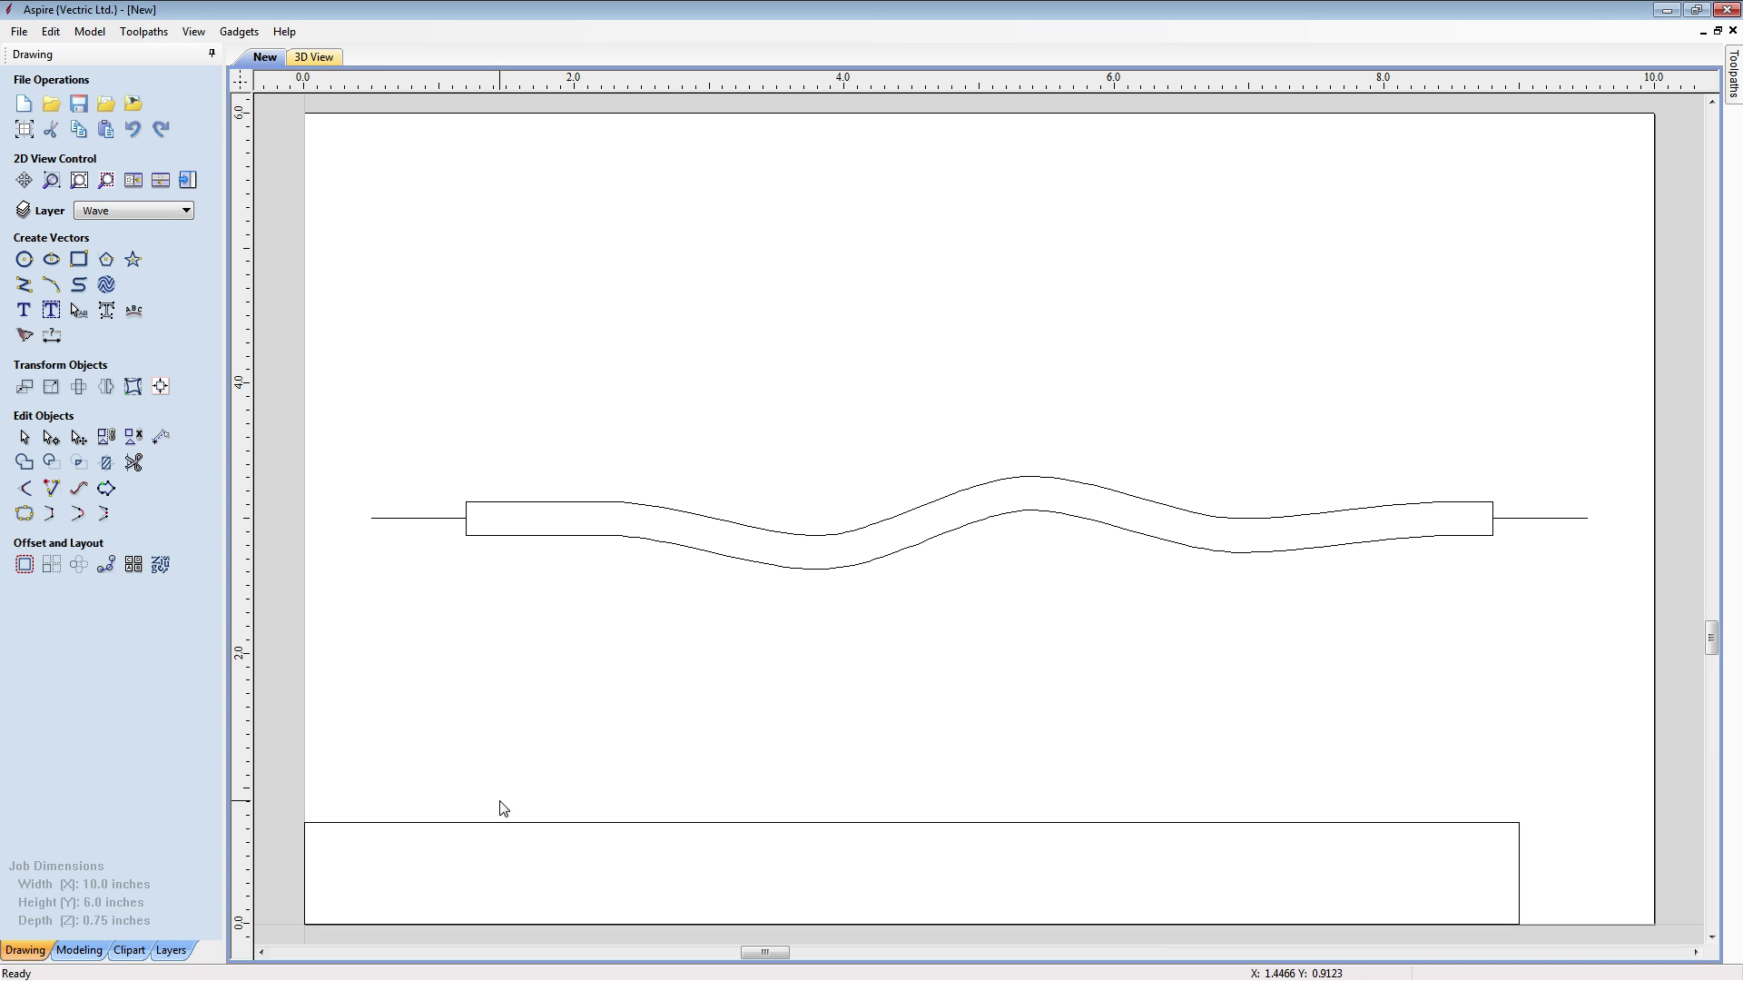
Centre the 9 x 0.75 inch rectangle in the job
click(504, 822)
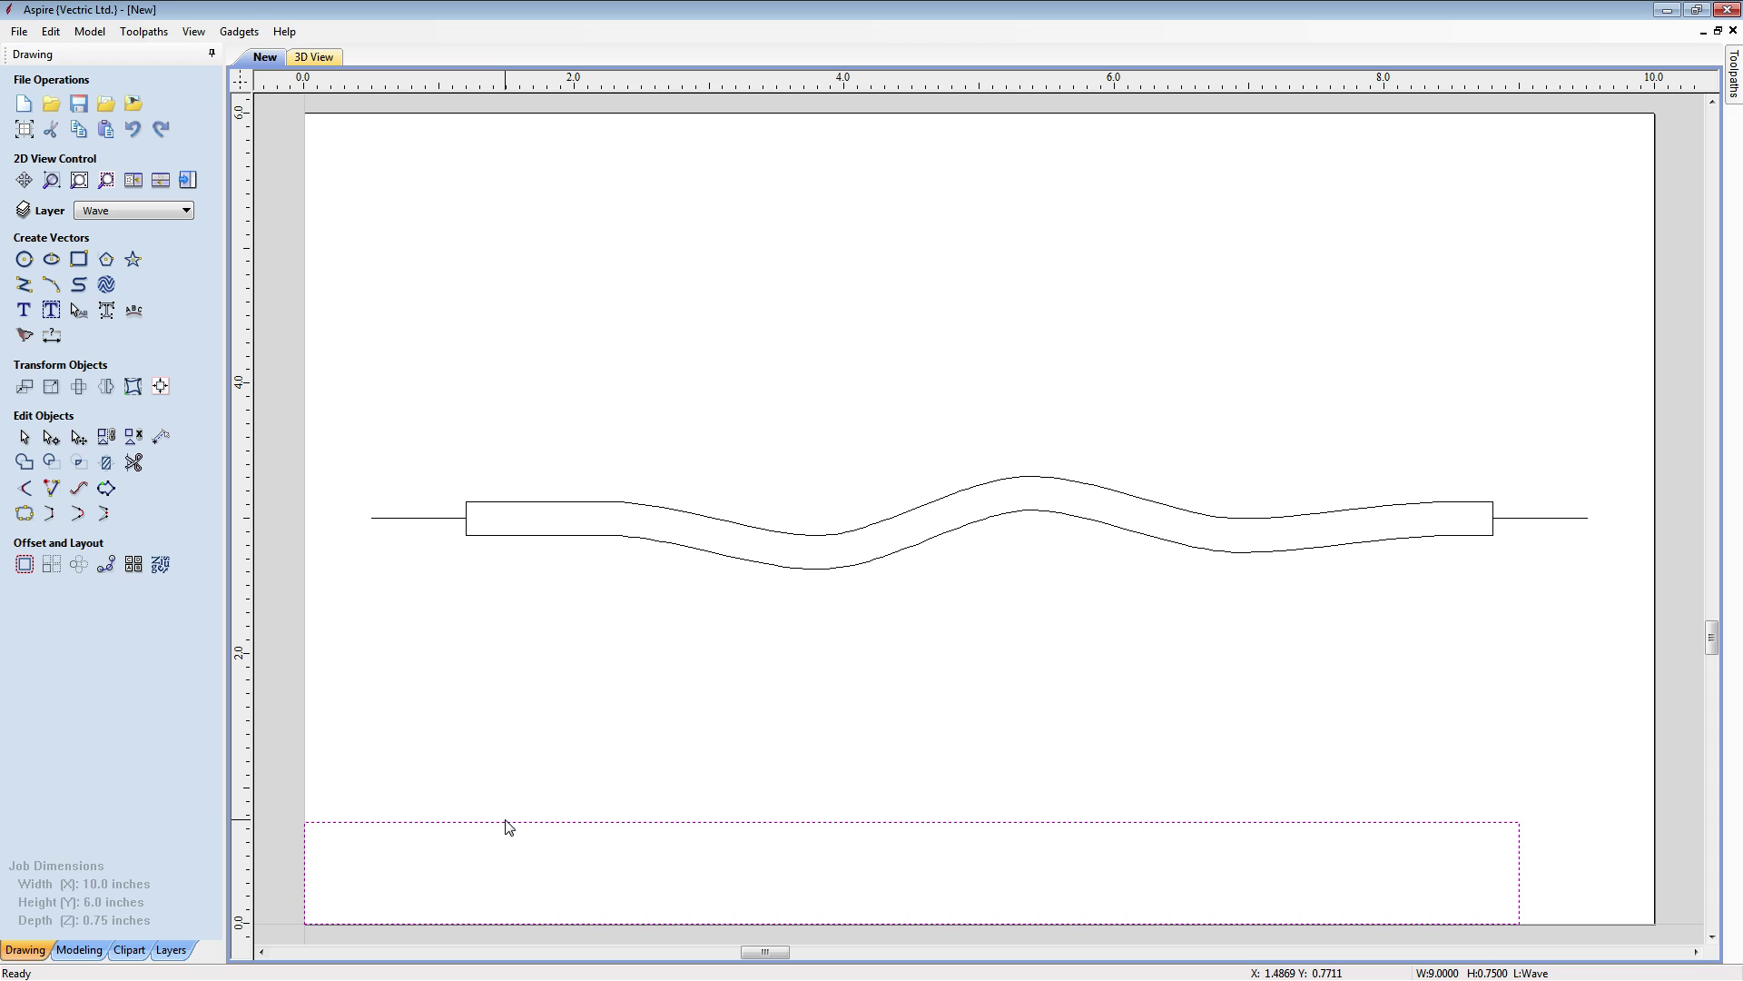
key(F9)
click(752, 646)
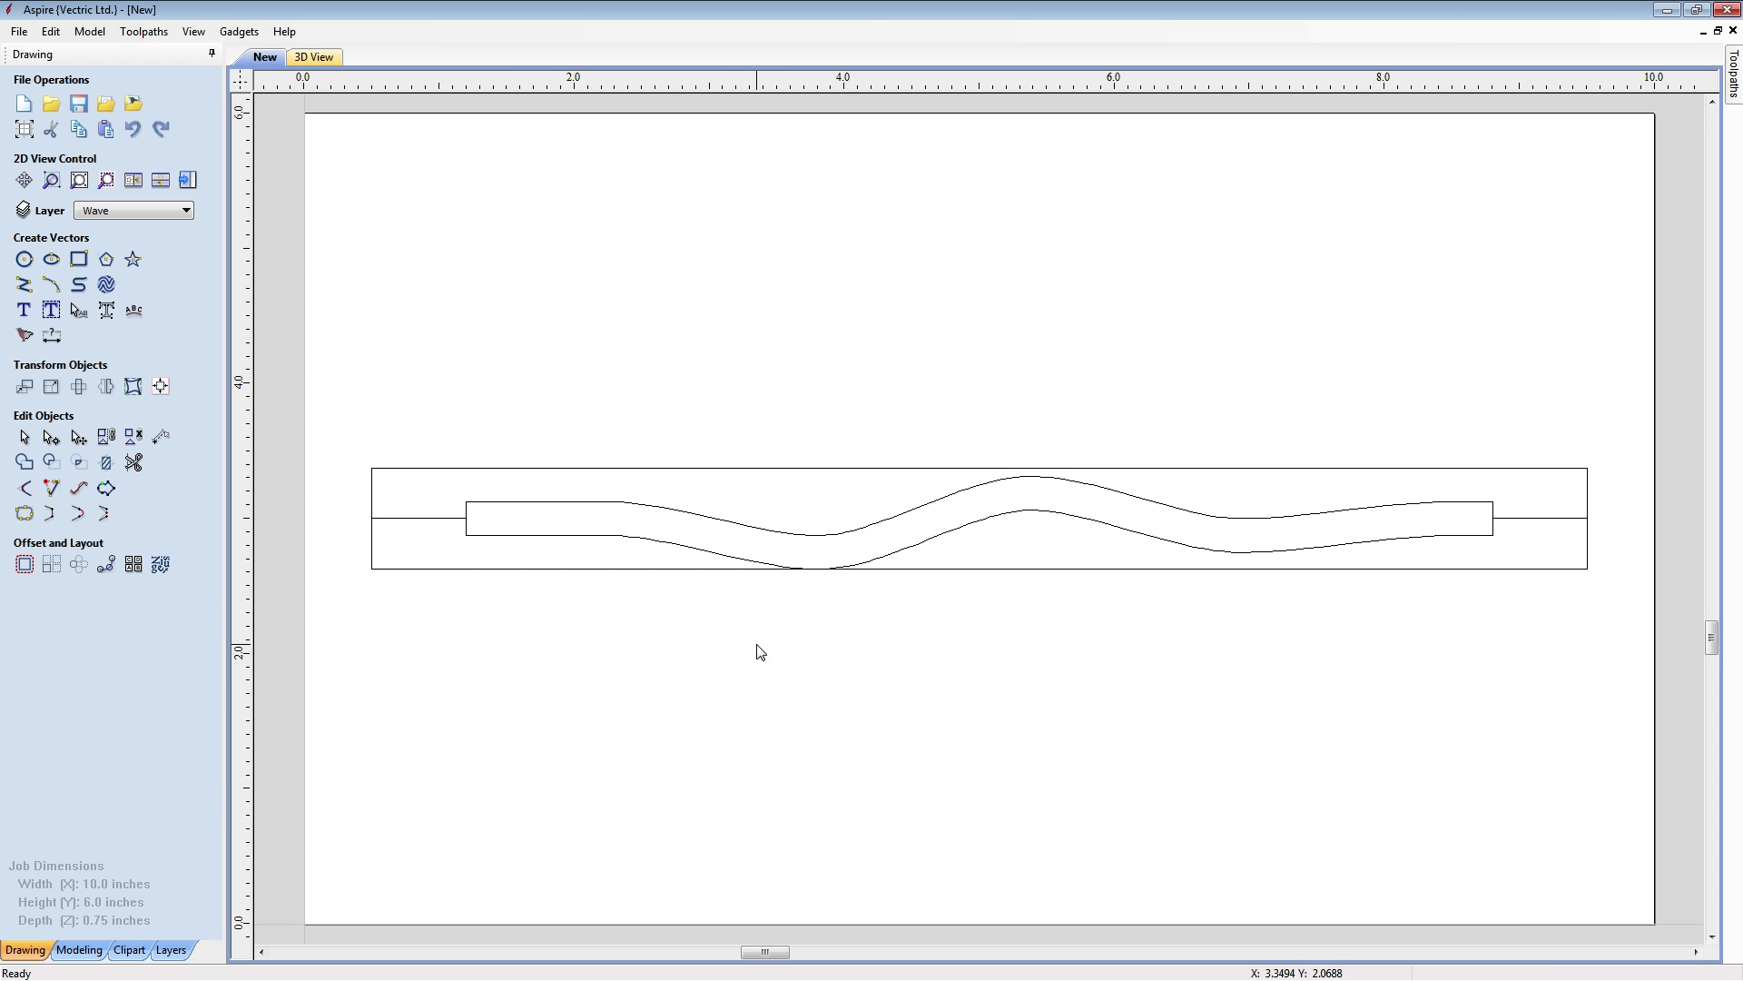
Copy the rectangle, then move the original together with the lower wave profile down, clear of the upper wave
click(475, 469)
right_click(432, 335)
click(474, 408)
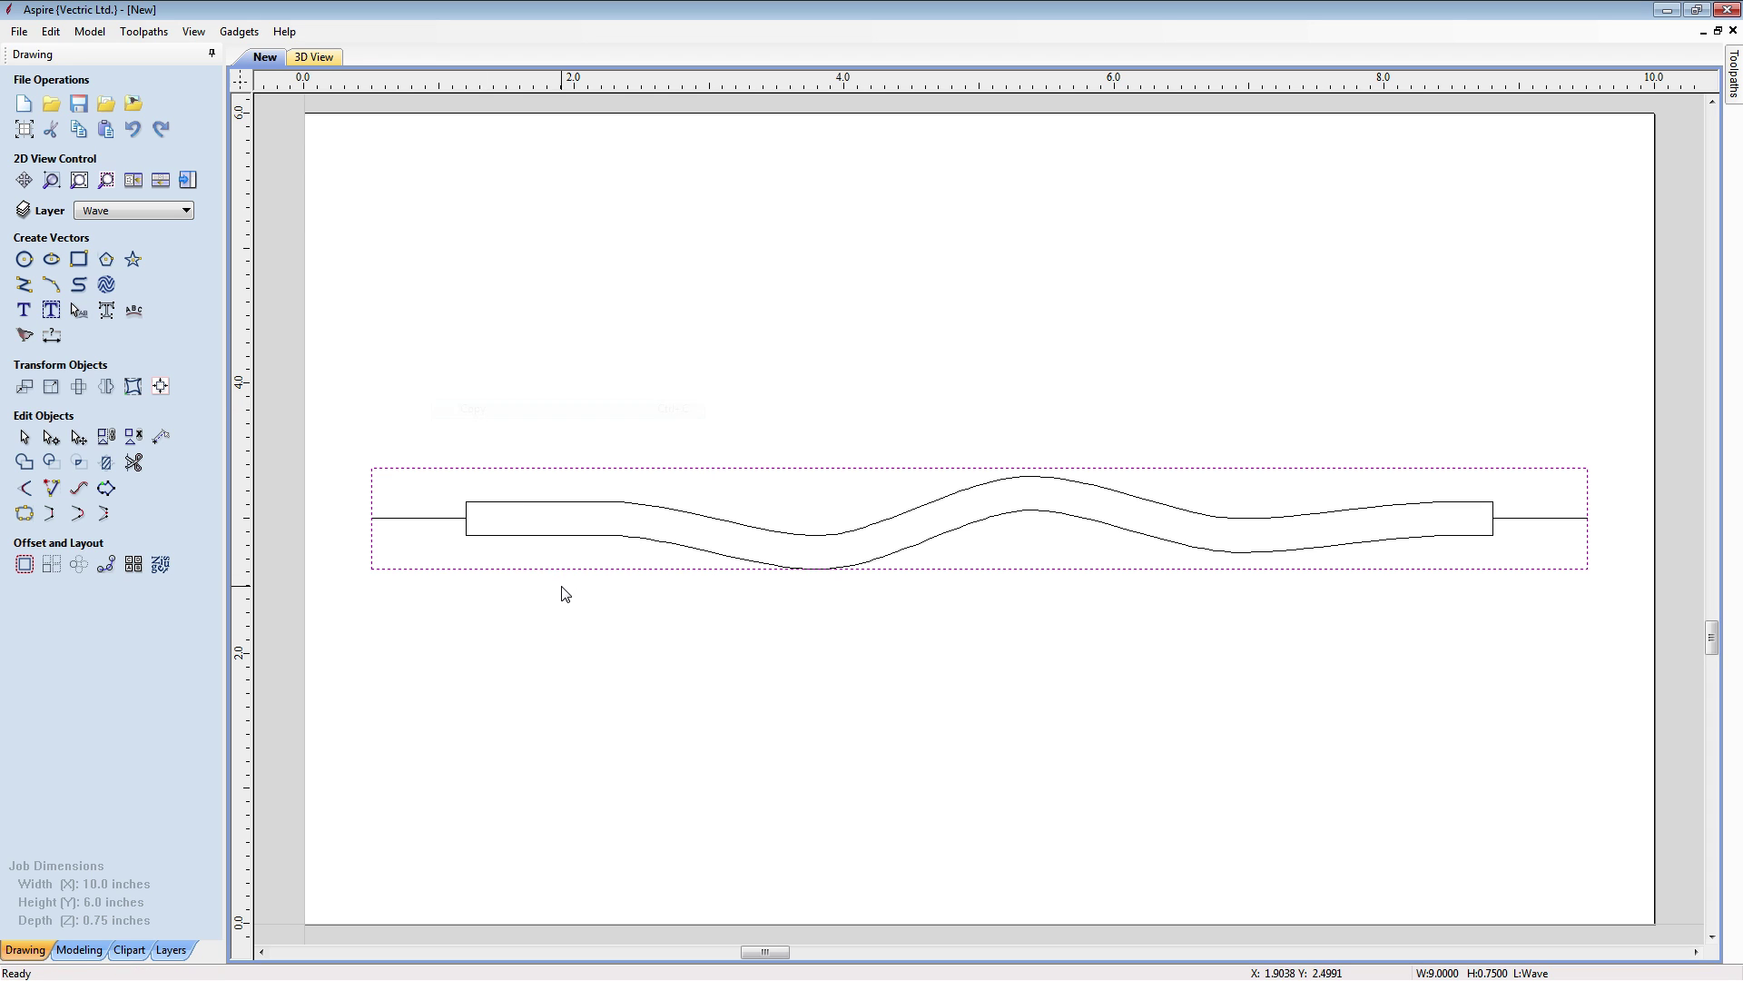
shift+click(514, 539)
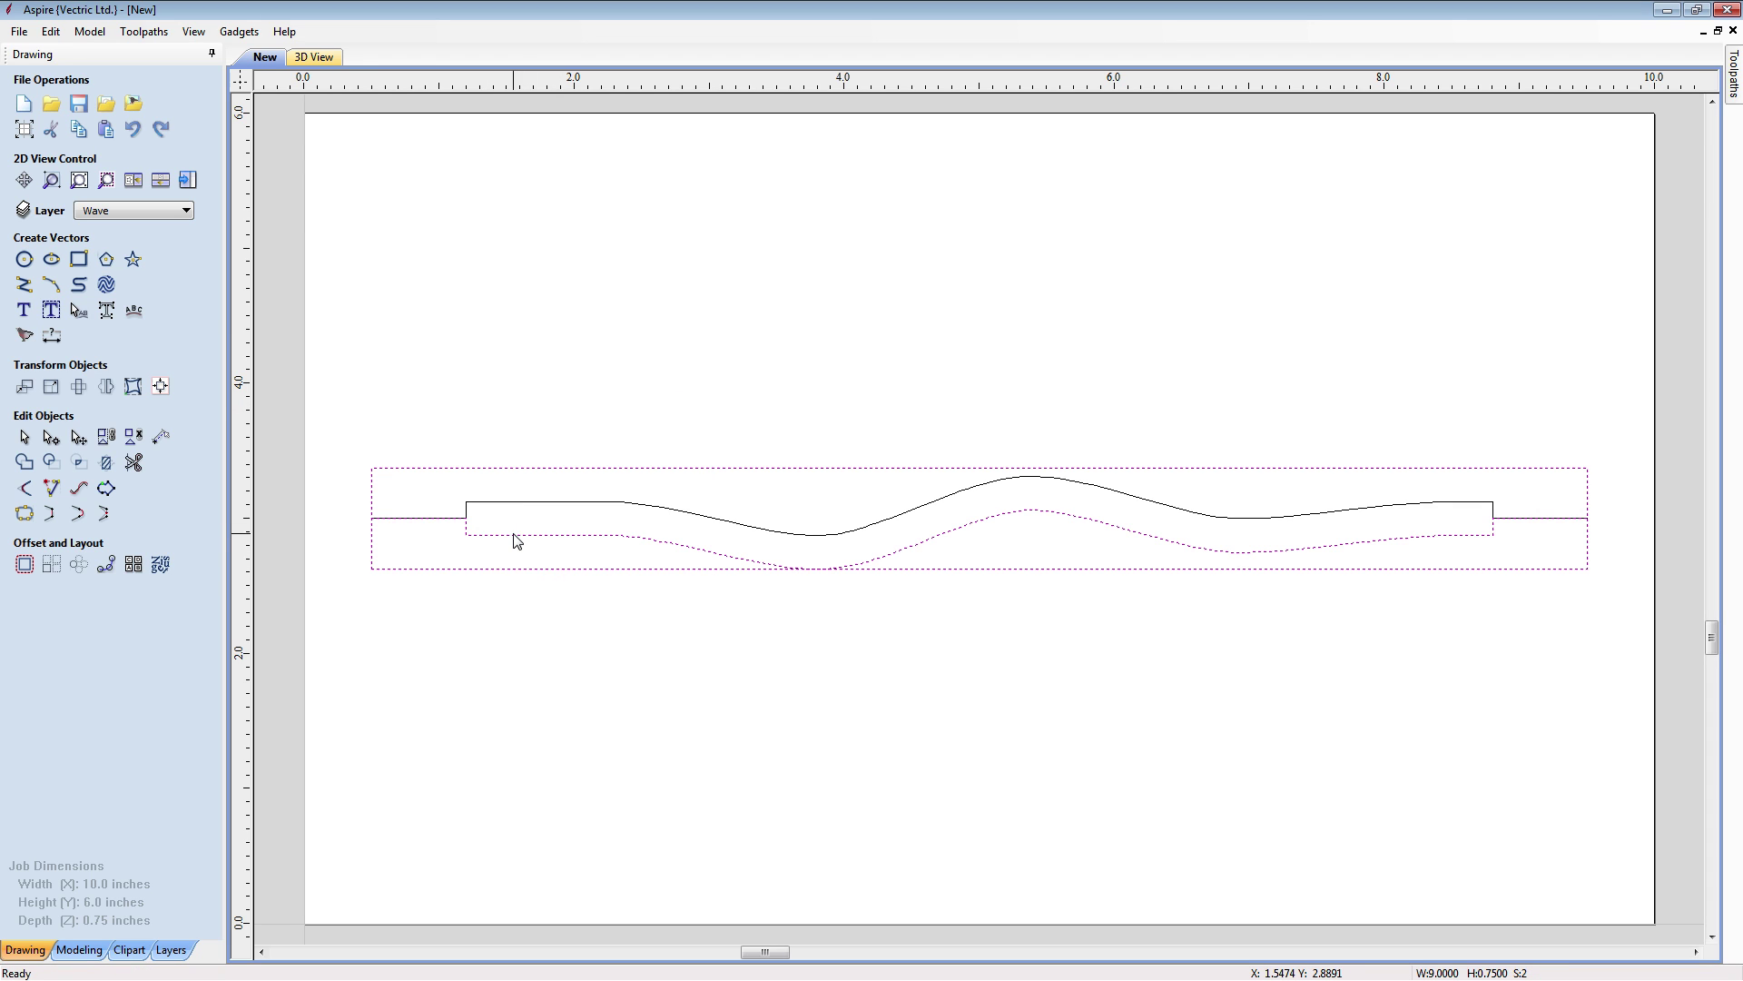
click(556, 543)
drag(550, 534, 554, 787)
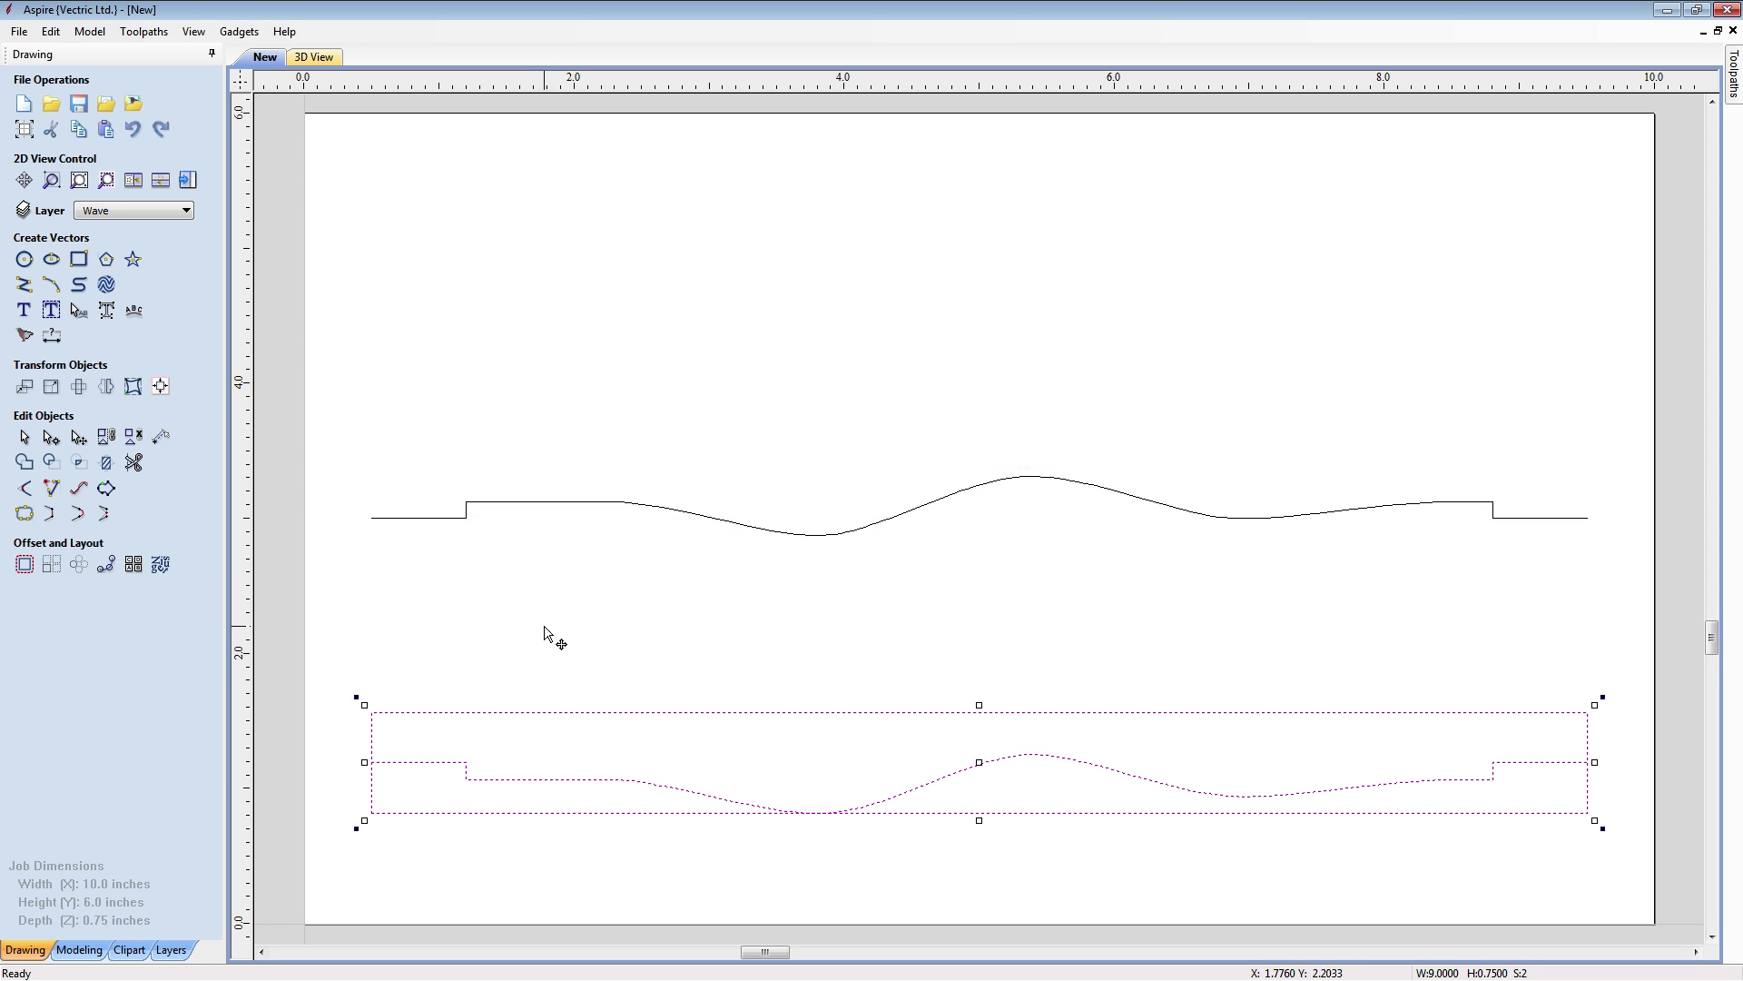
Paste the copied rectangle in place around the upper wave profile
right_click(533, 415)
click(574, 514)
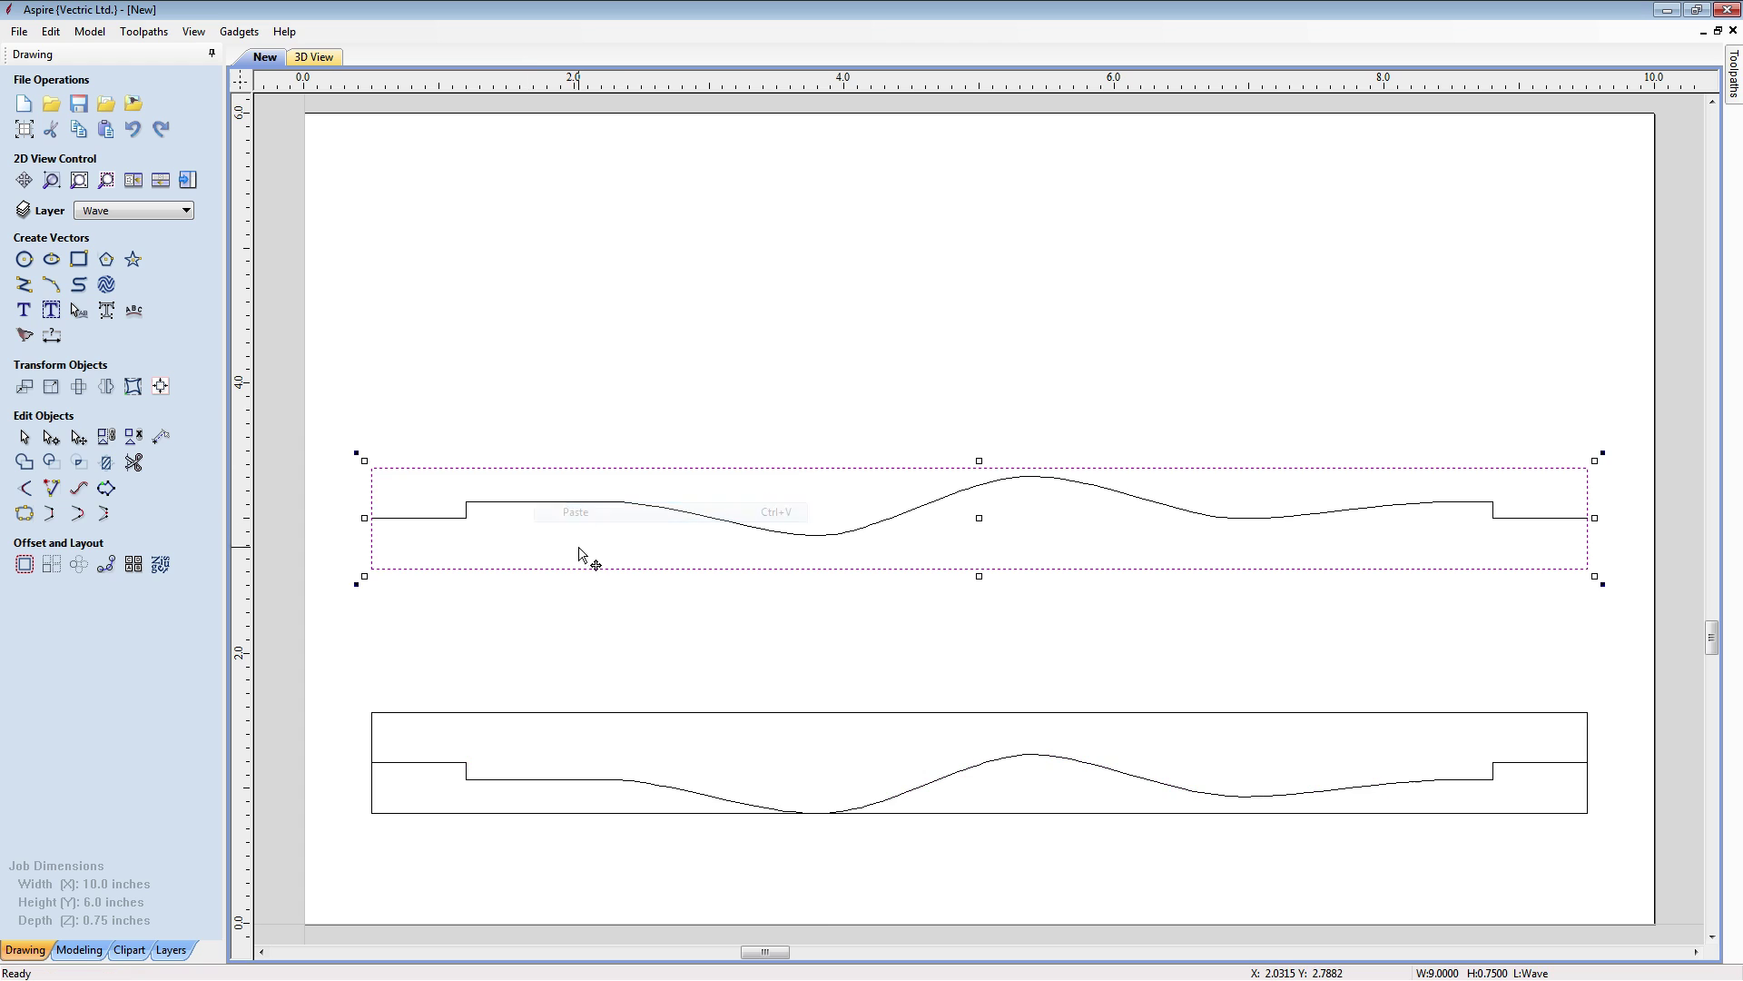
click(634, 628)
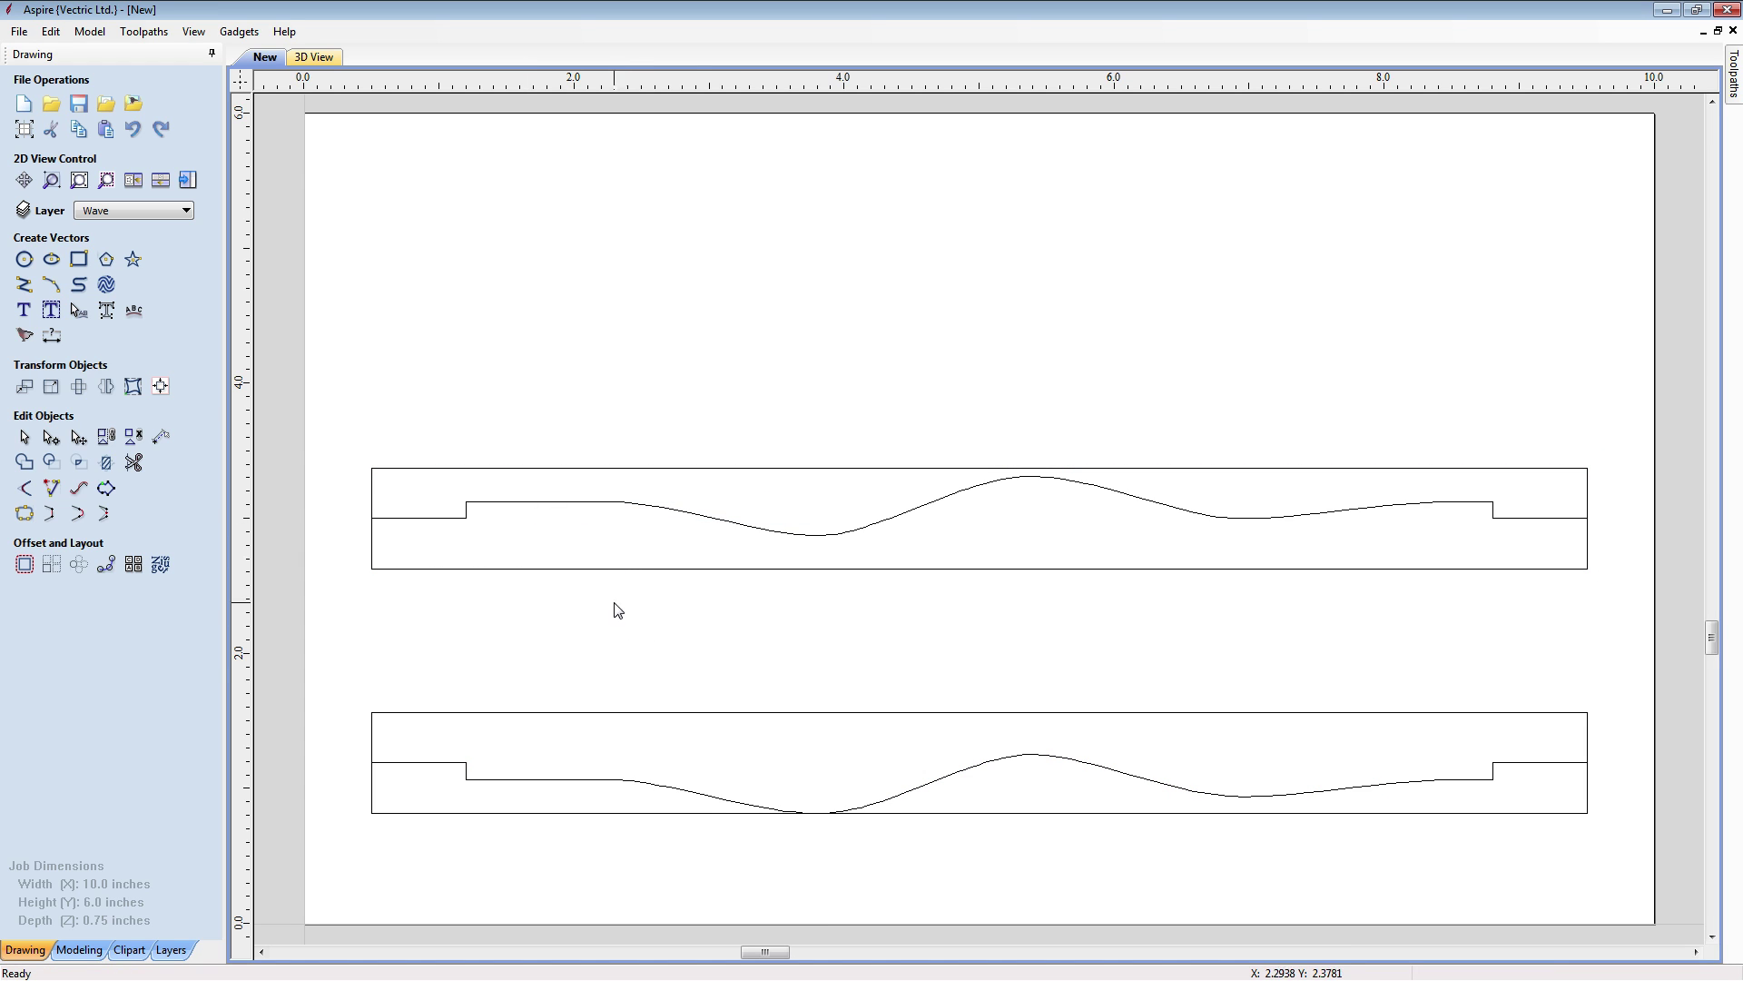
Flip the upper rectangle and its wave profile vertically in place
click(434, 468)
click(487, 714)
click(498, 479)
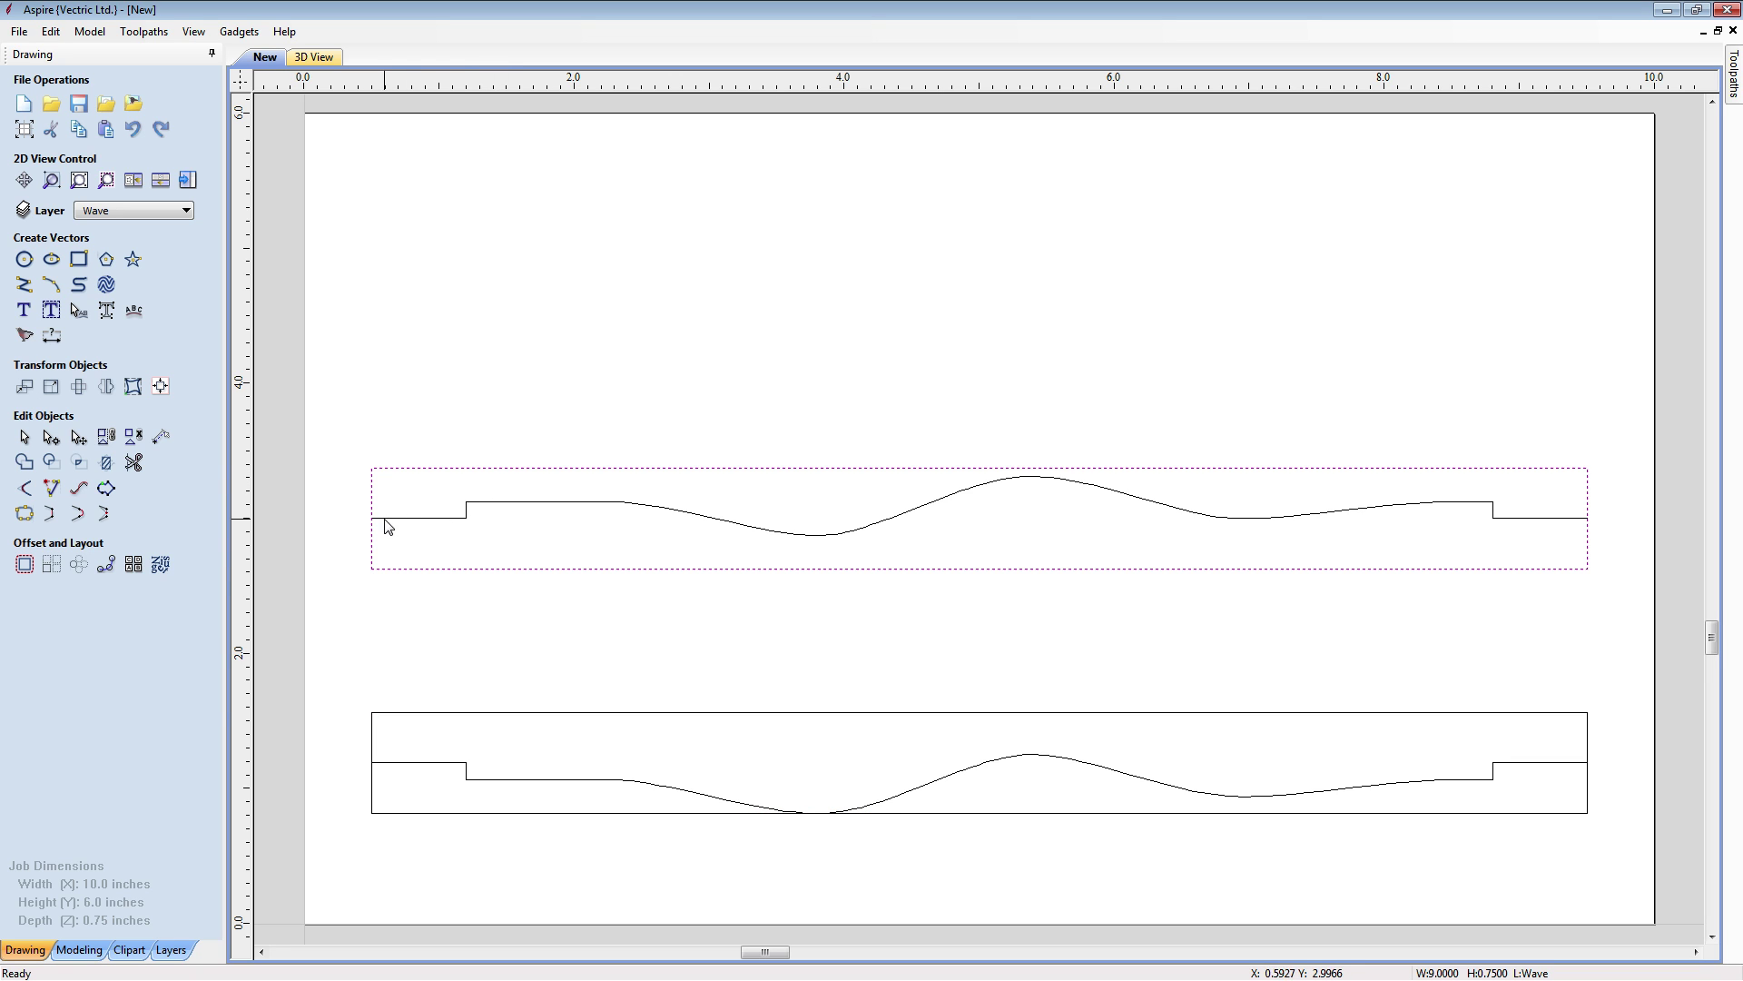
click(465, 525)
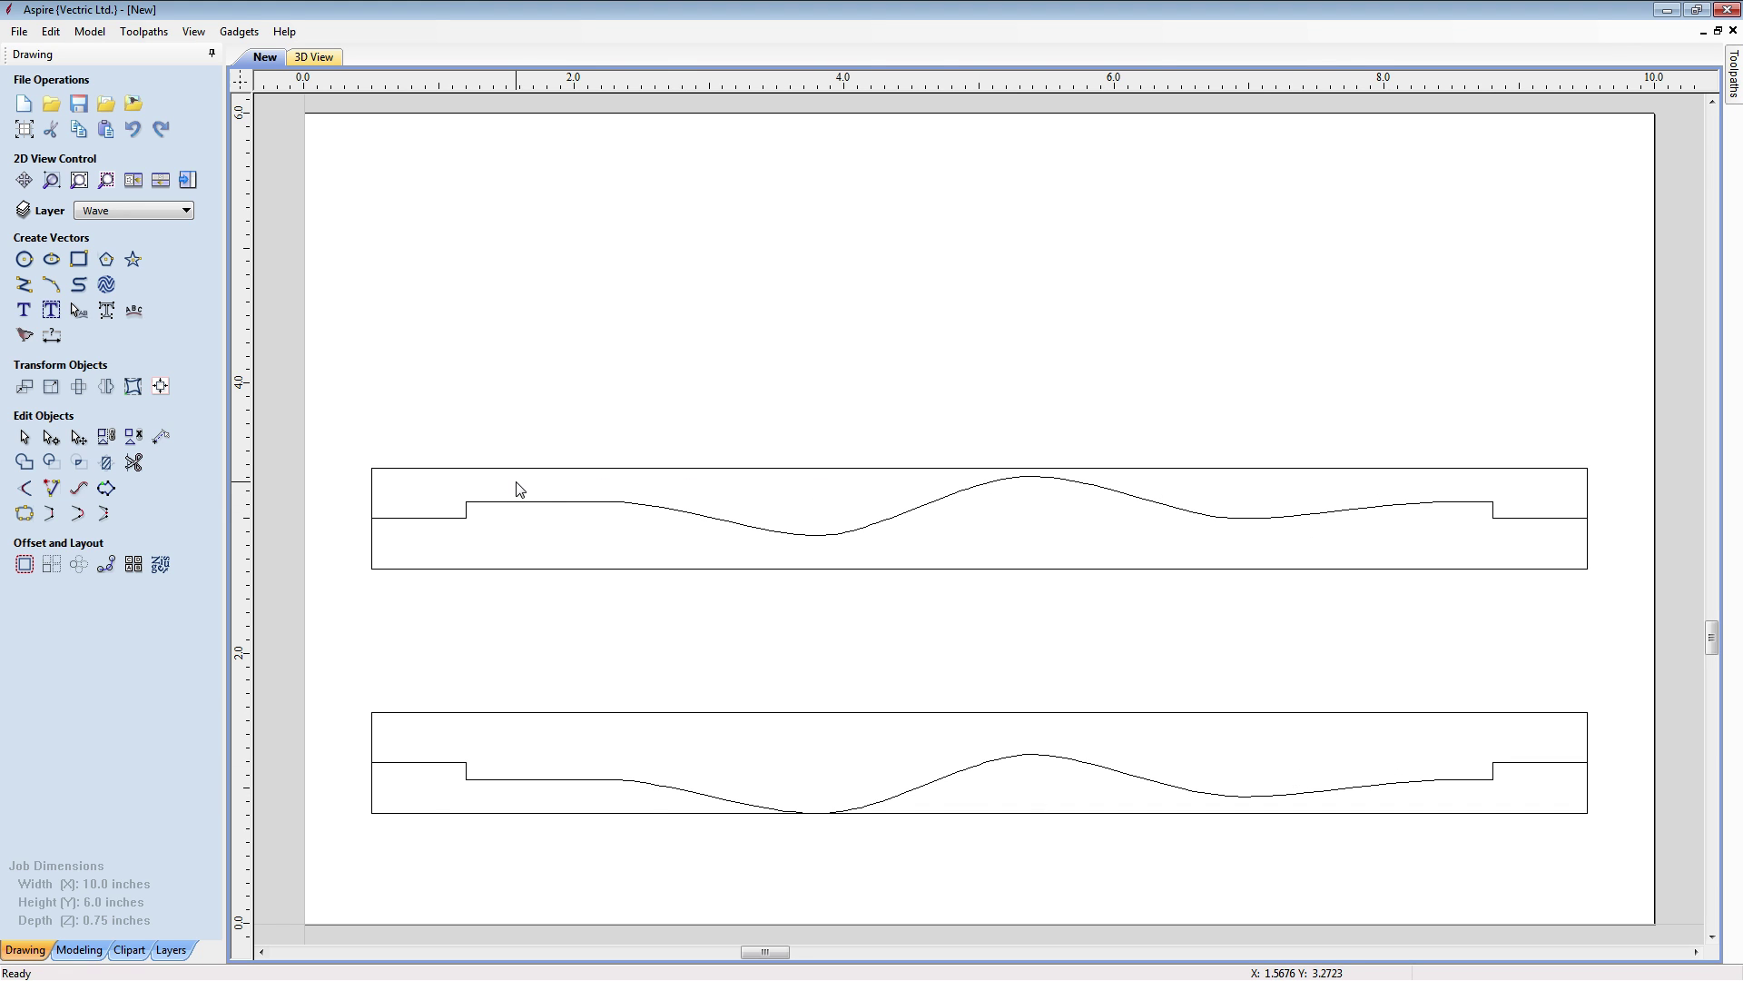
drag(574, 592, 475, 458)
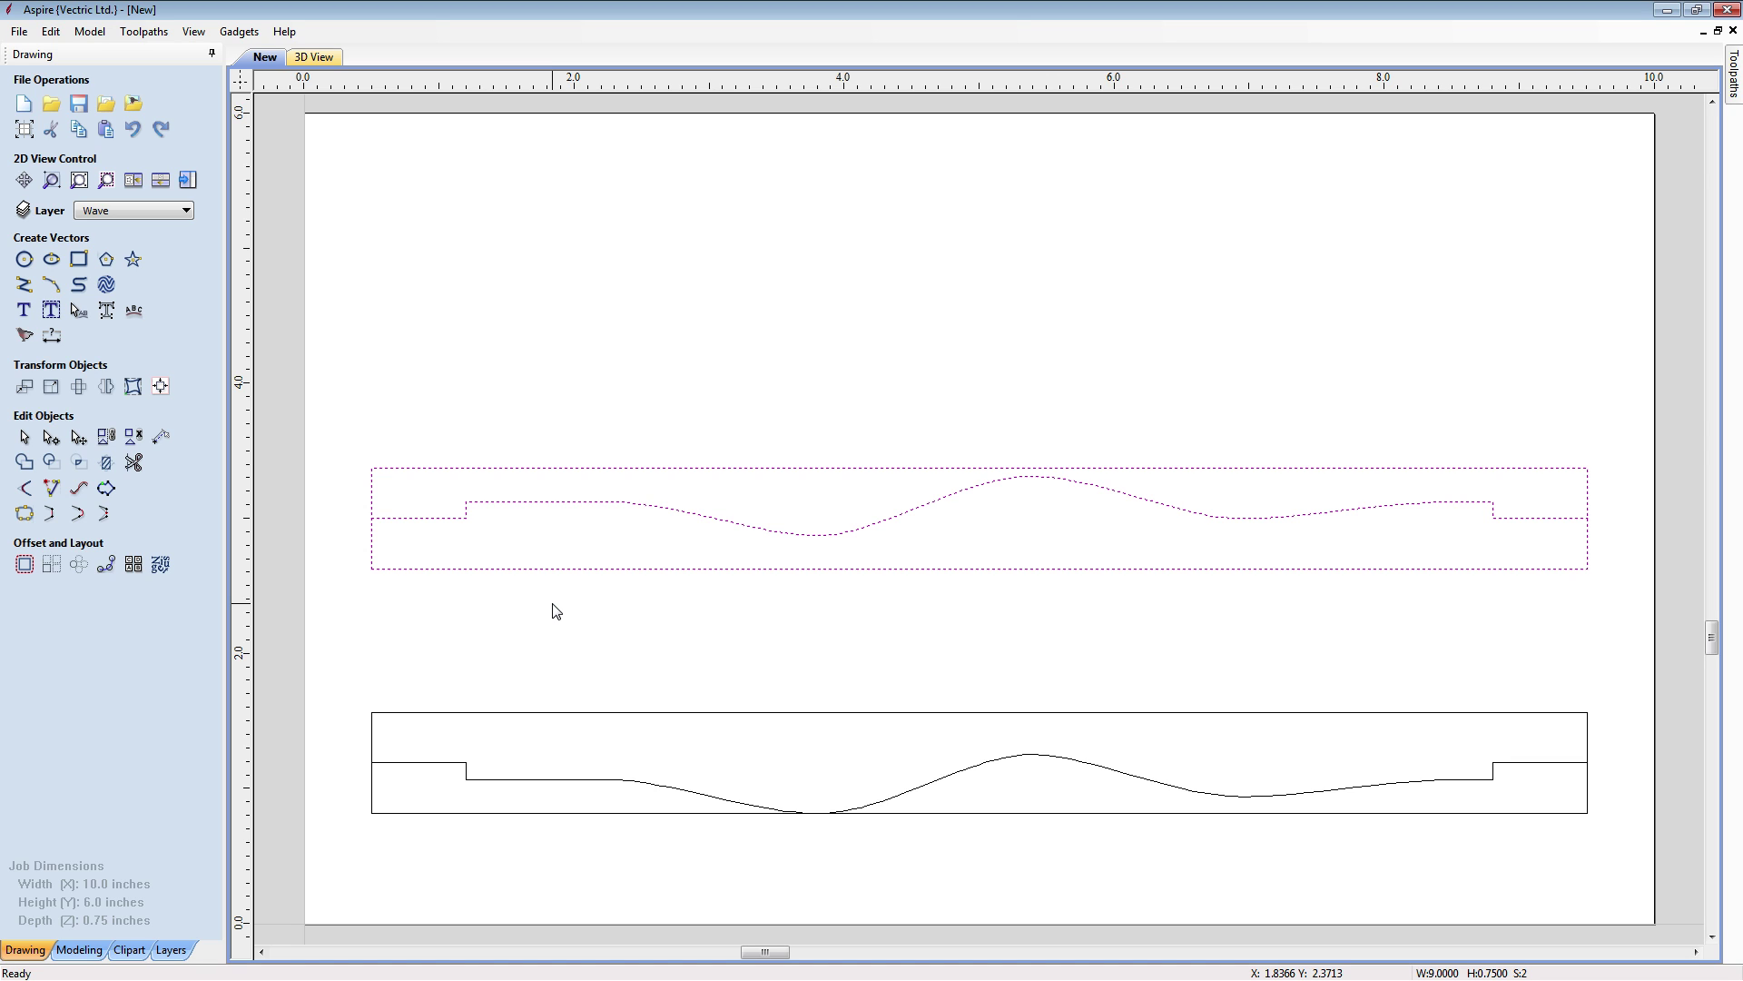
key(m)
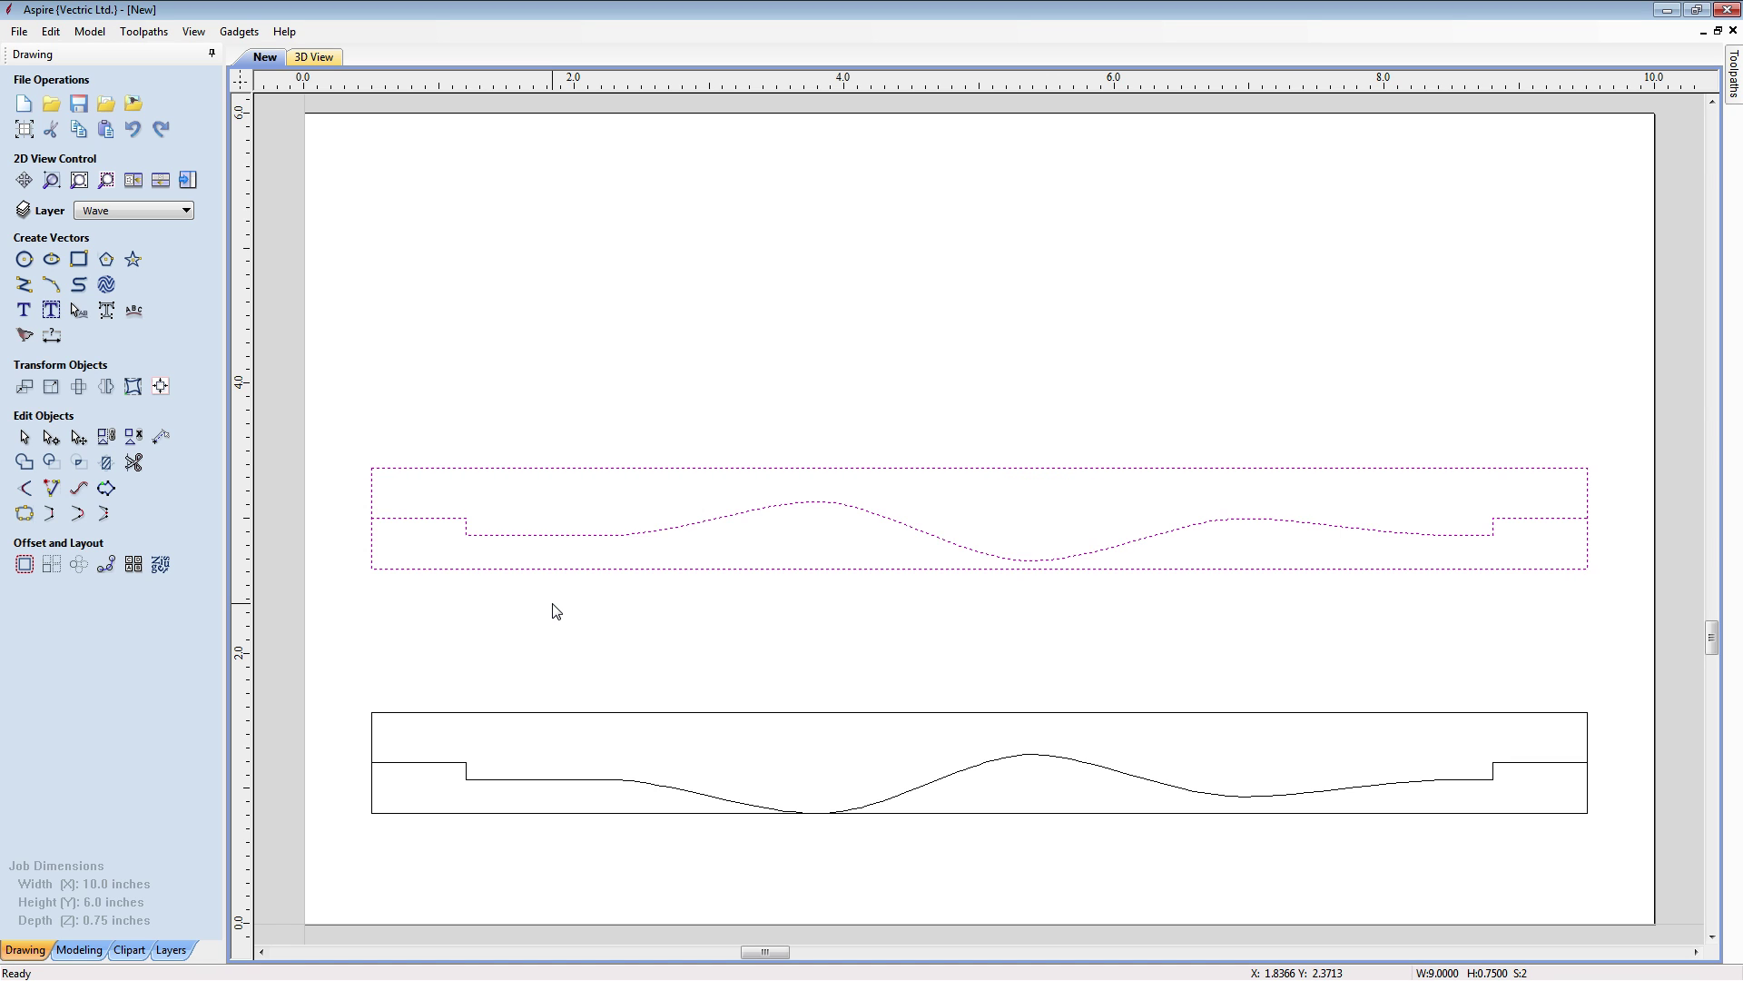
click(548, 634)
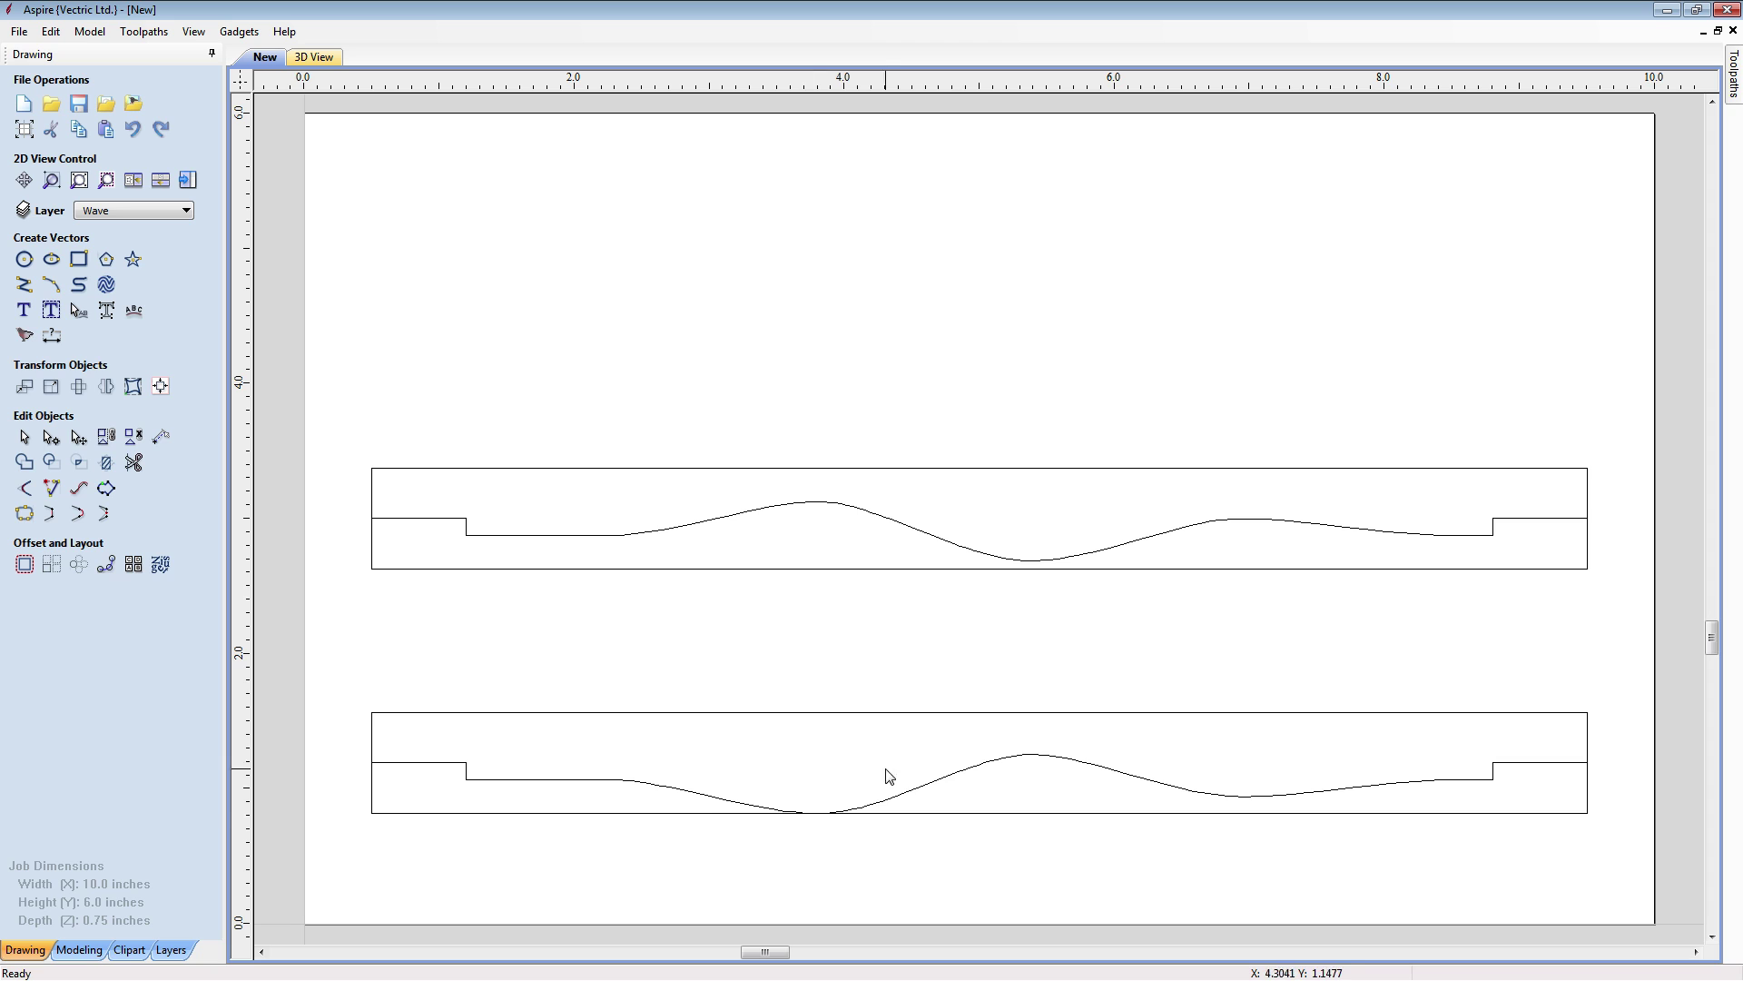
Move both rectangles, without their wave profiles, by a relative Y distance of -0.1875 inches
click(990, 714)
shift+click(957, 469)
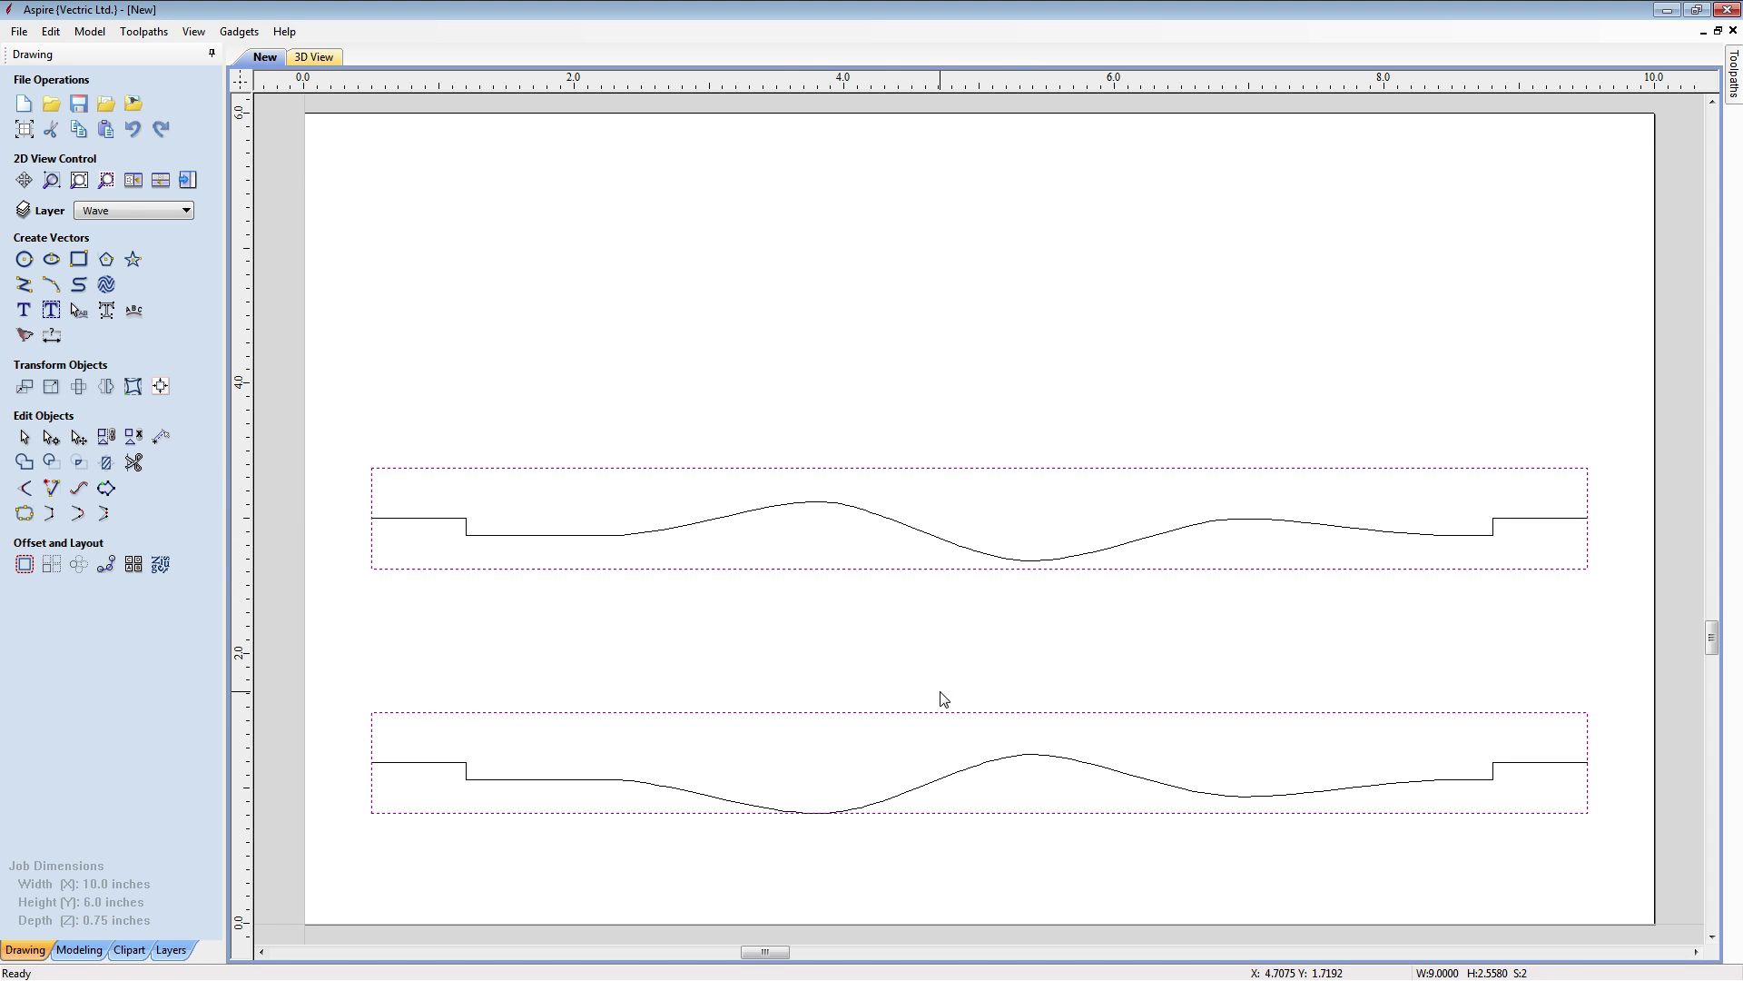
click(25, 386)
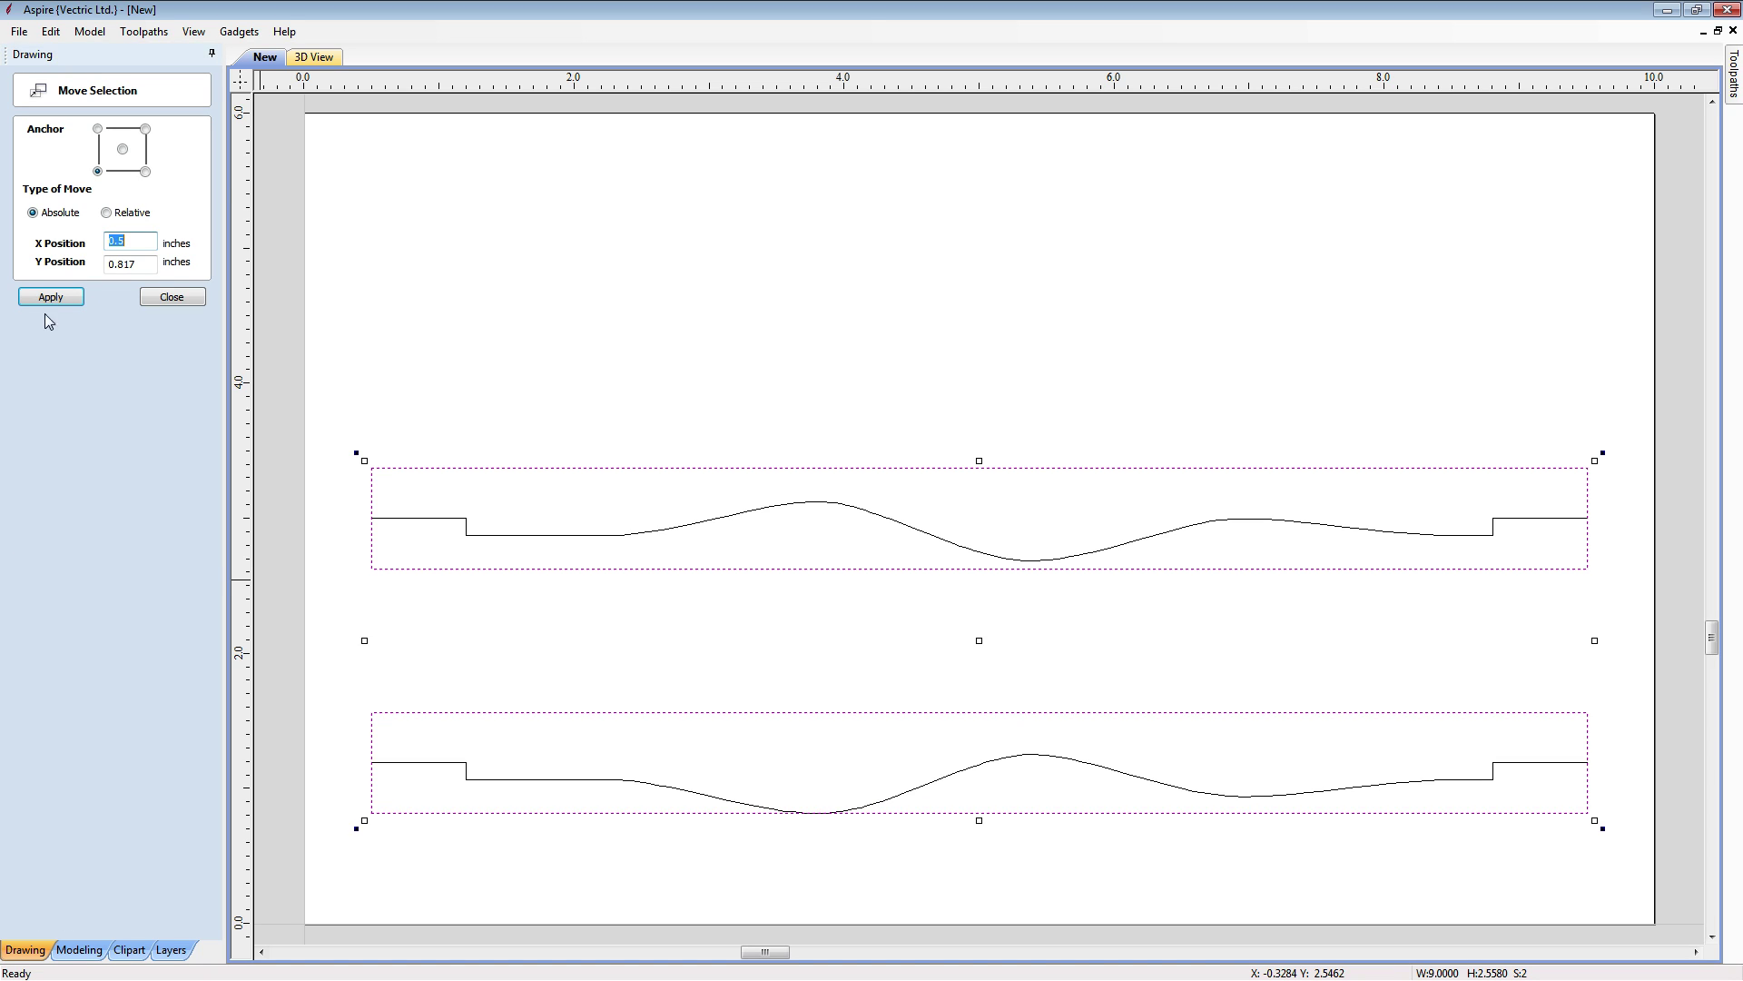
click(107, 212)
key(Tab)
key(Tab)
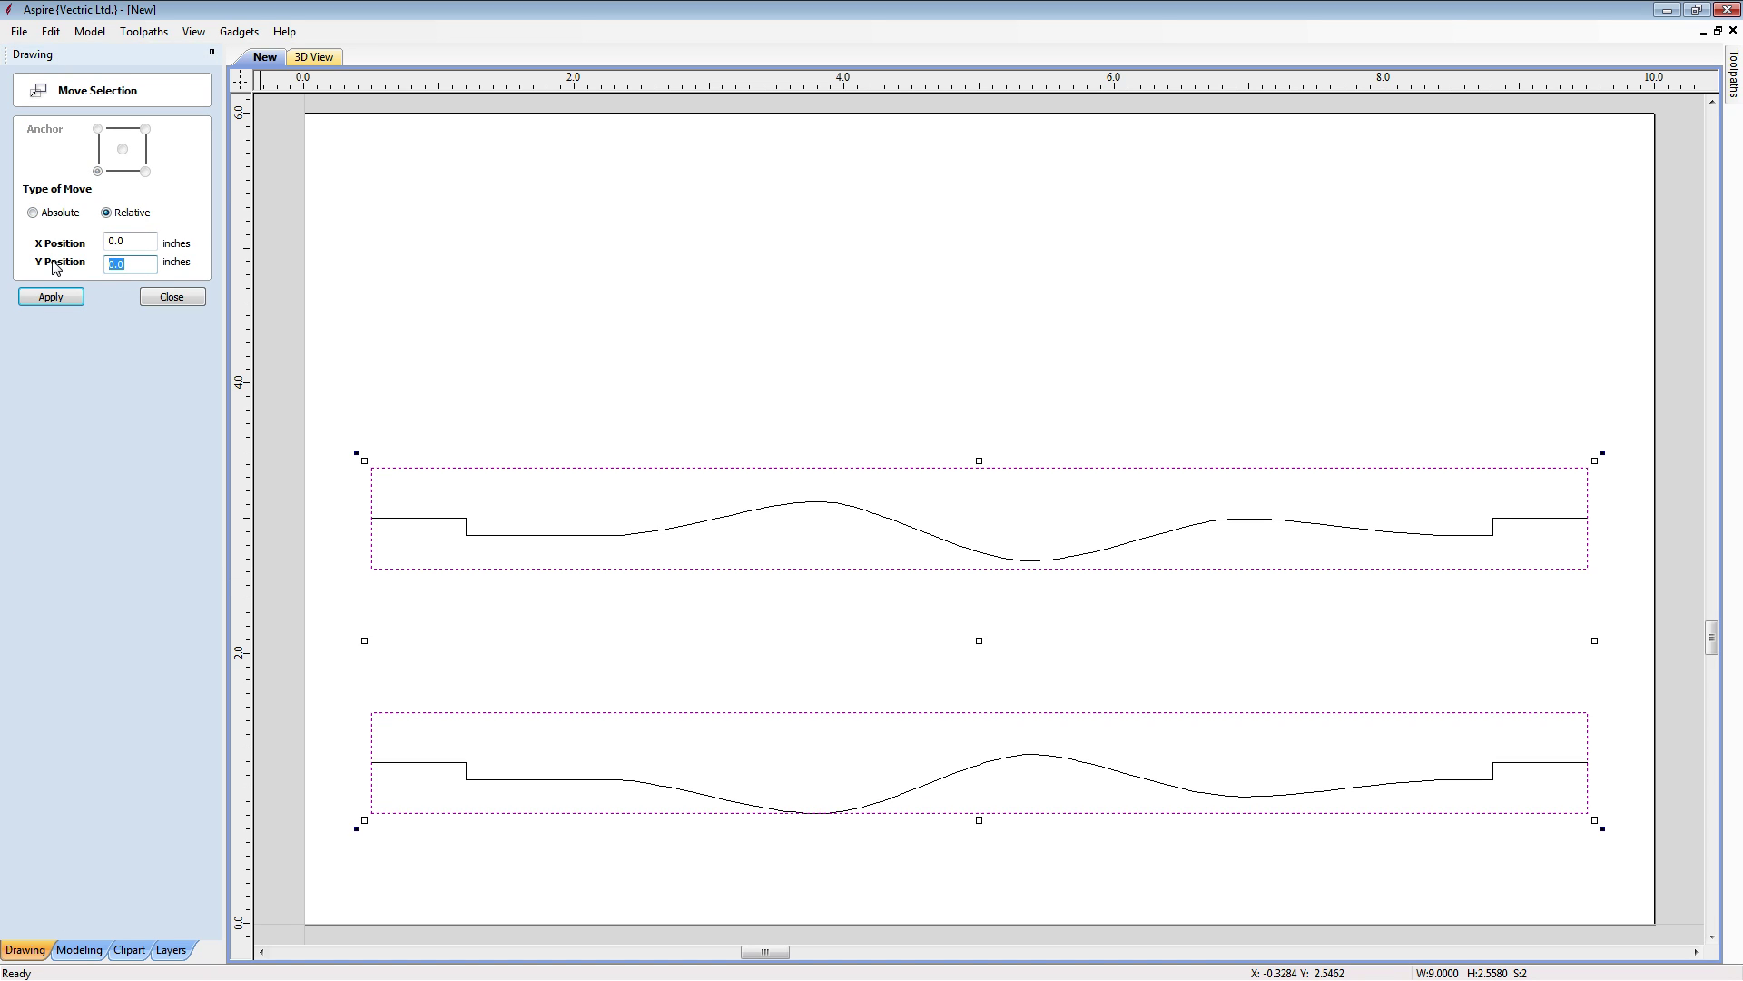
text(-0)
click(51, 297)
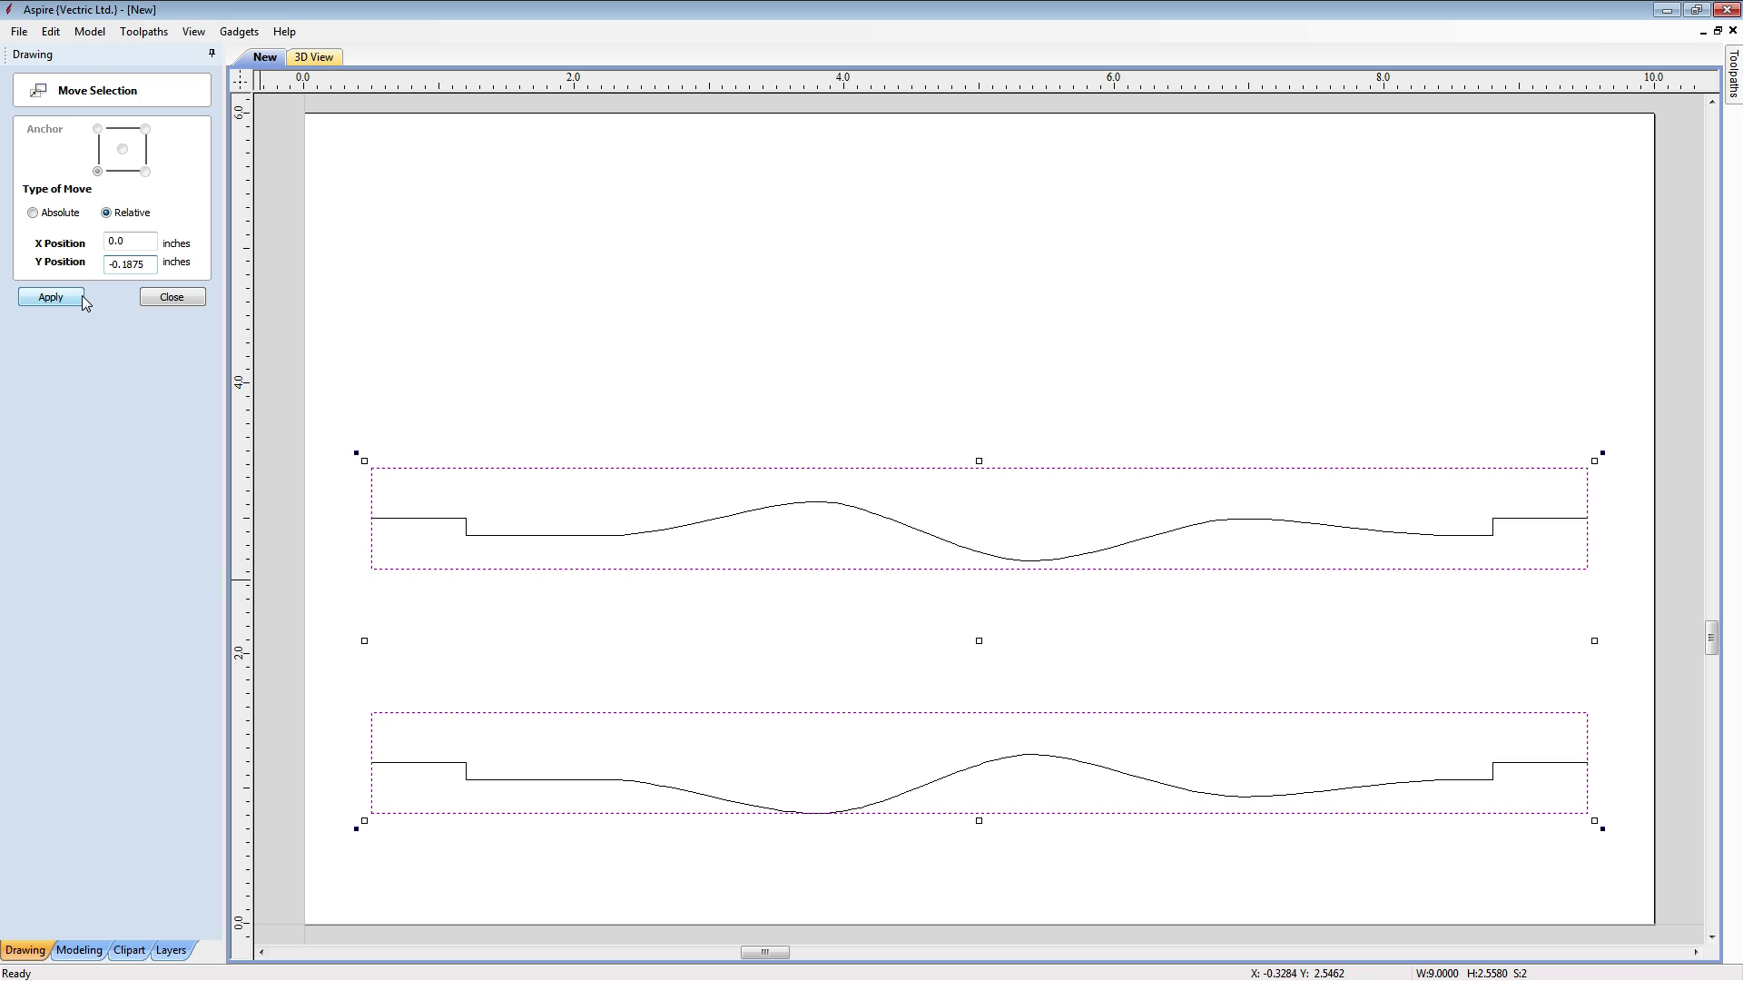
click(163, 298)
click(513, 332)
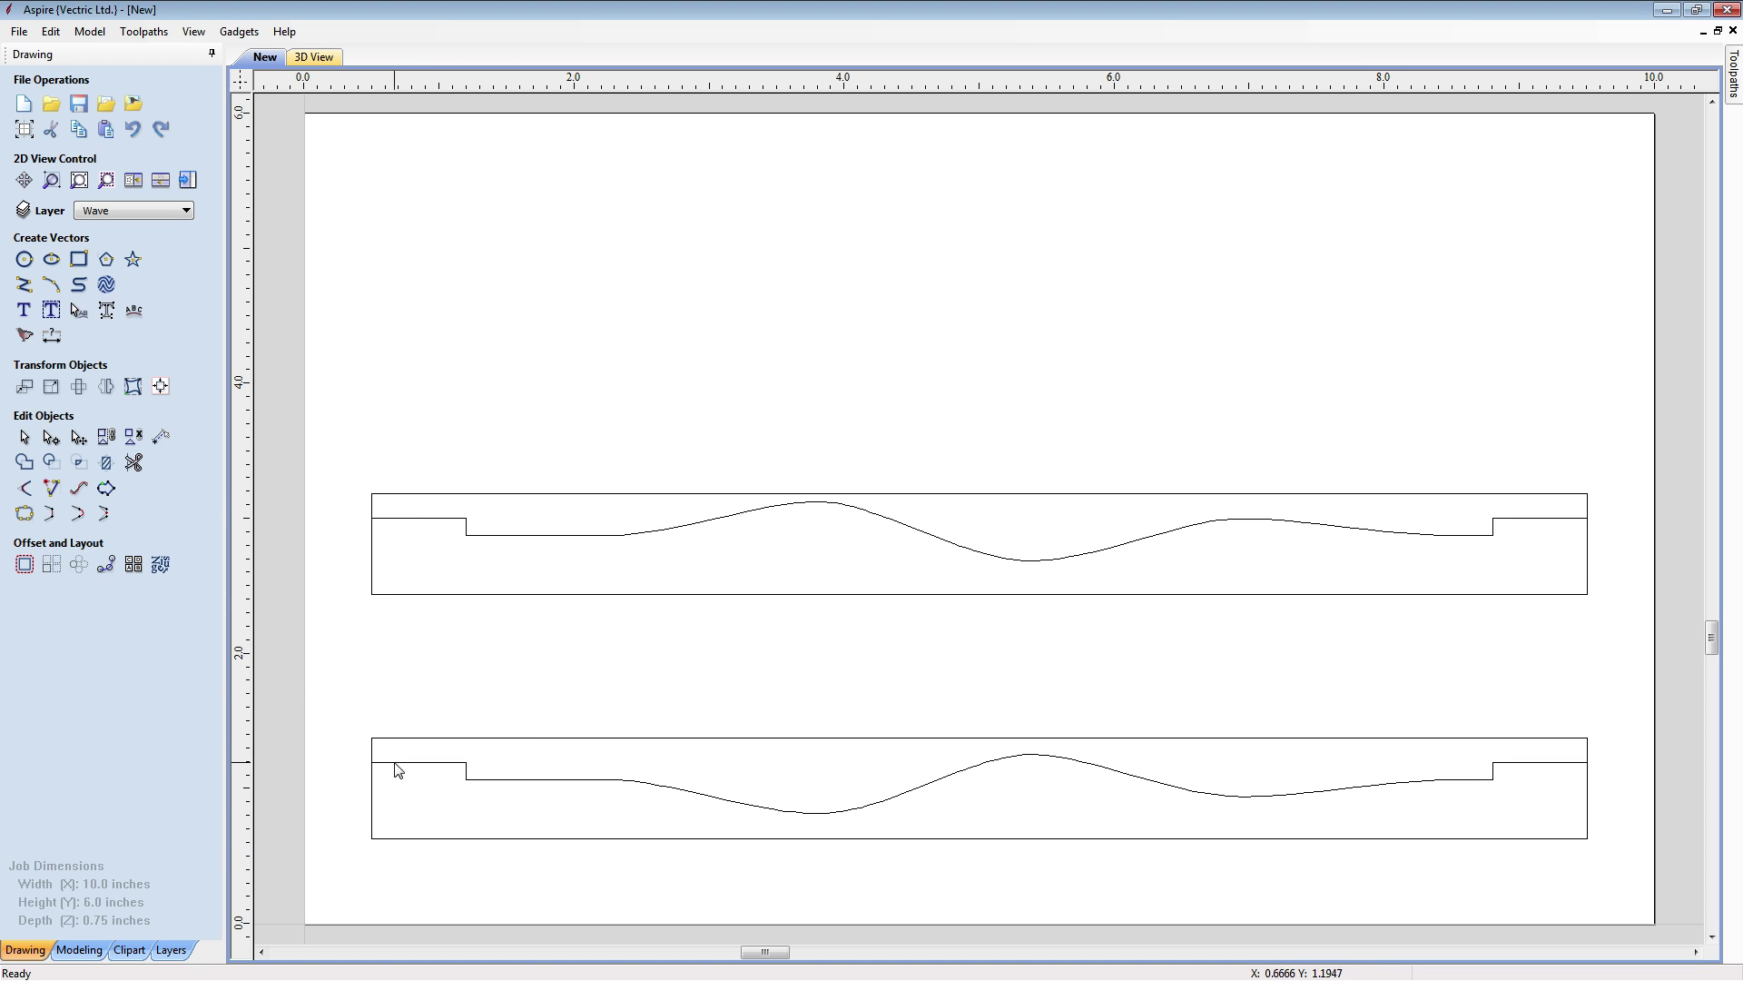
Trim away the part of each rectangle above its wave profile, rejoining the remaining sections into closed shapes
click(134, 465)
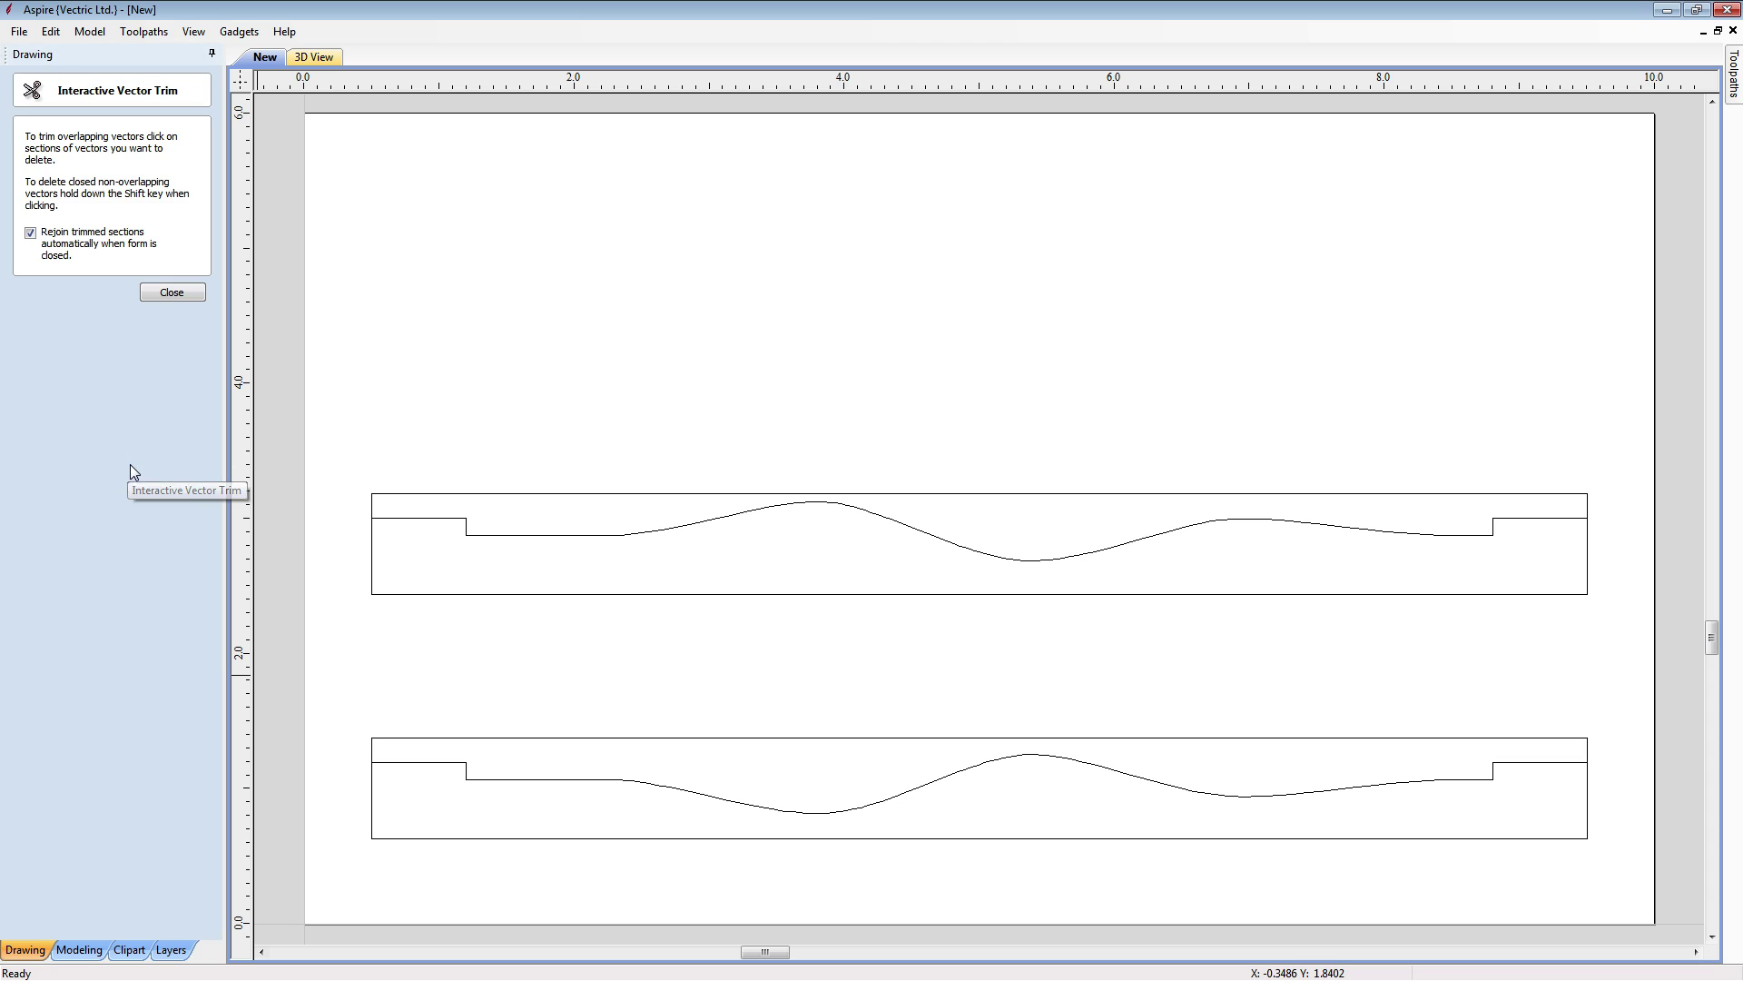
click(523, 493)
click(544, 739)
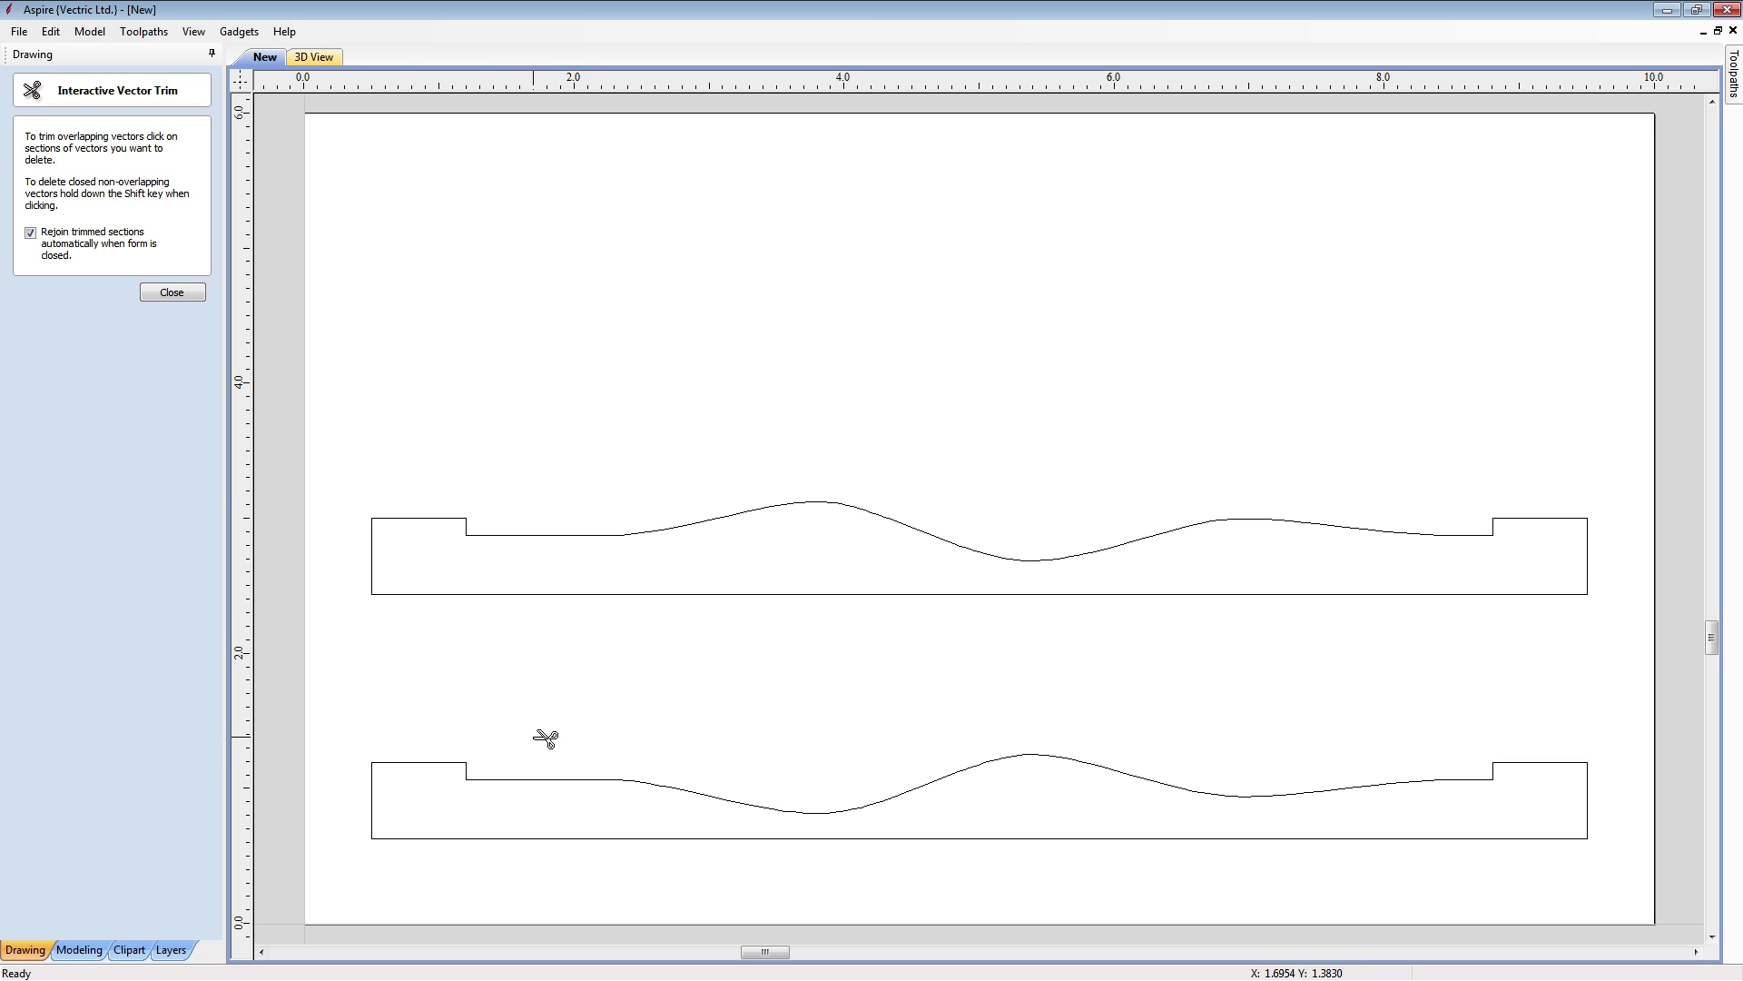
click(155, 296)
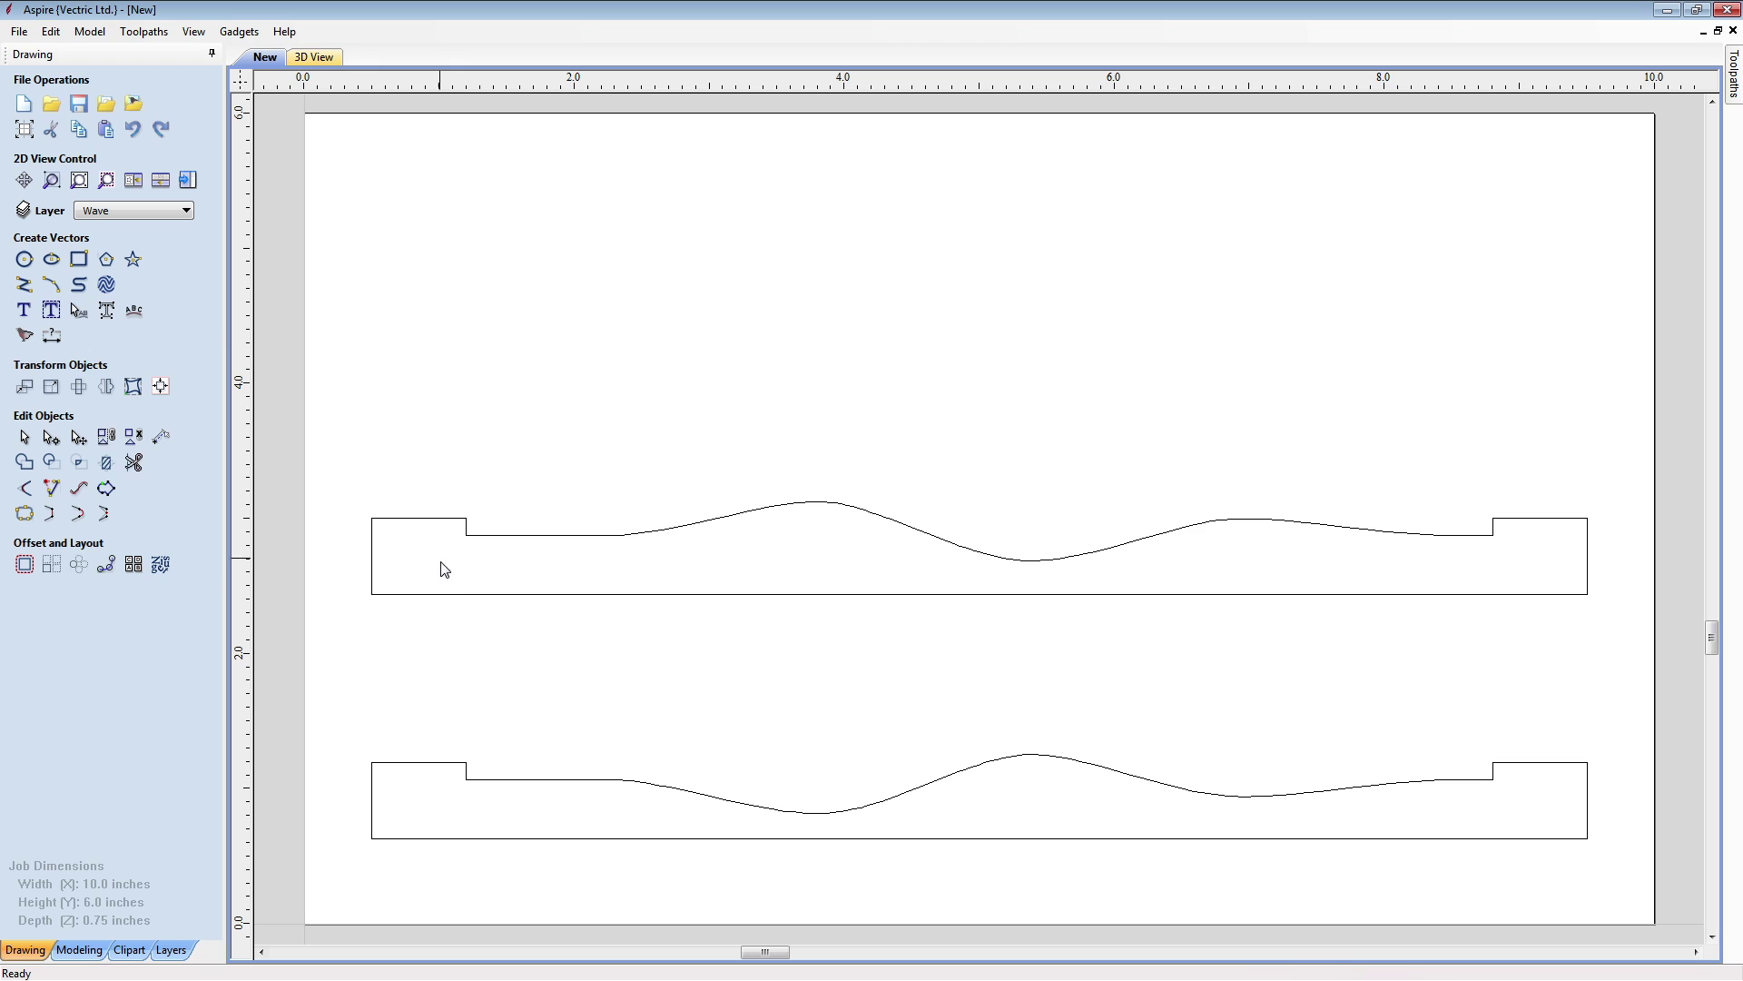
Delete the long straight bottom span from both trimmed wave shapes, leaving their short vertical end lines
click(453, 595)
double_click(453, 594)
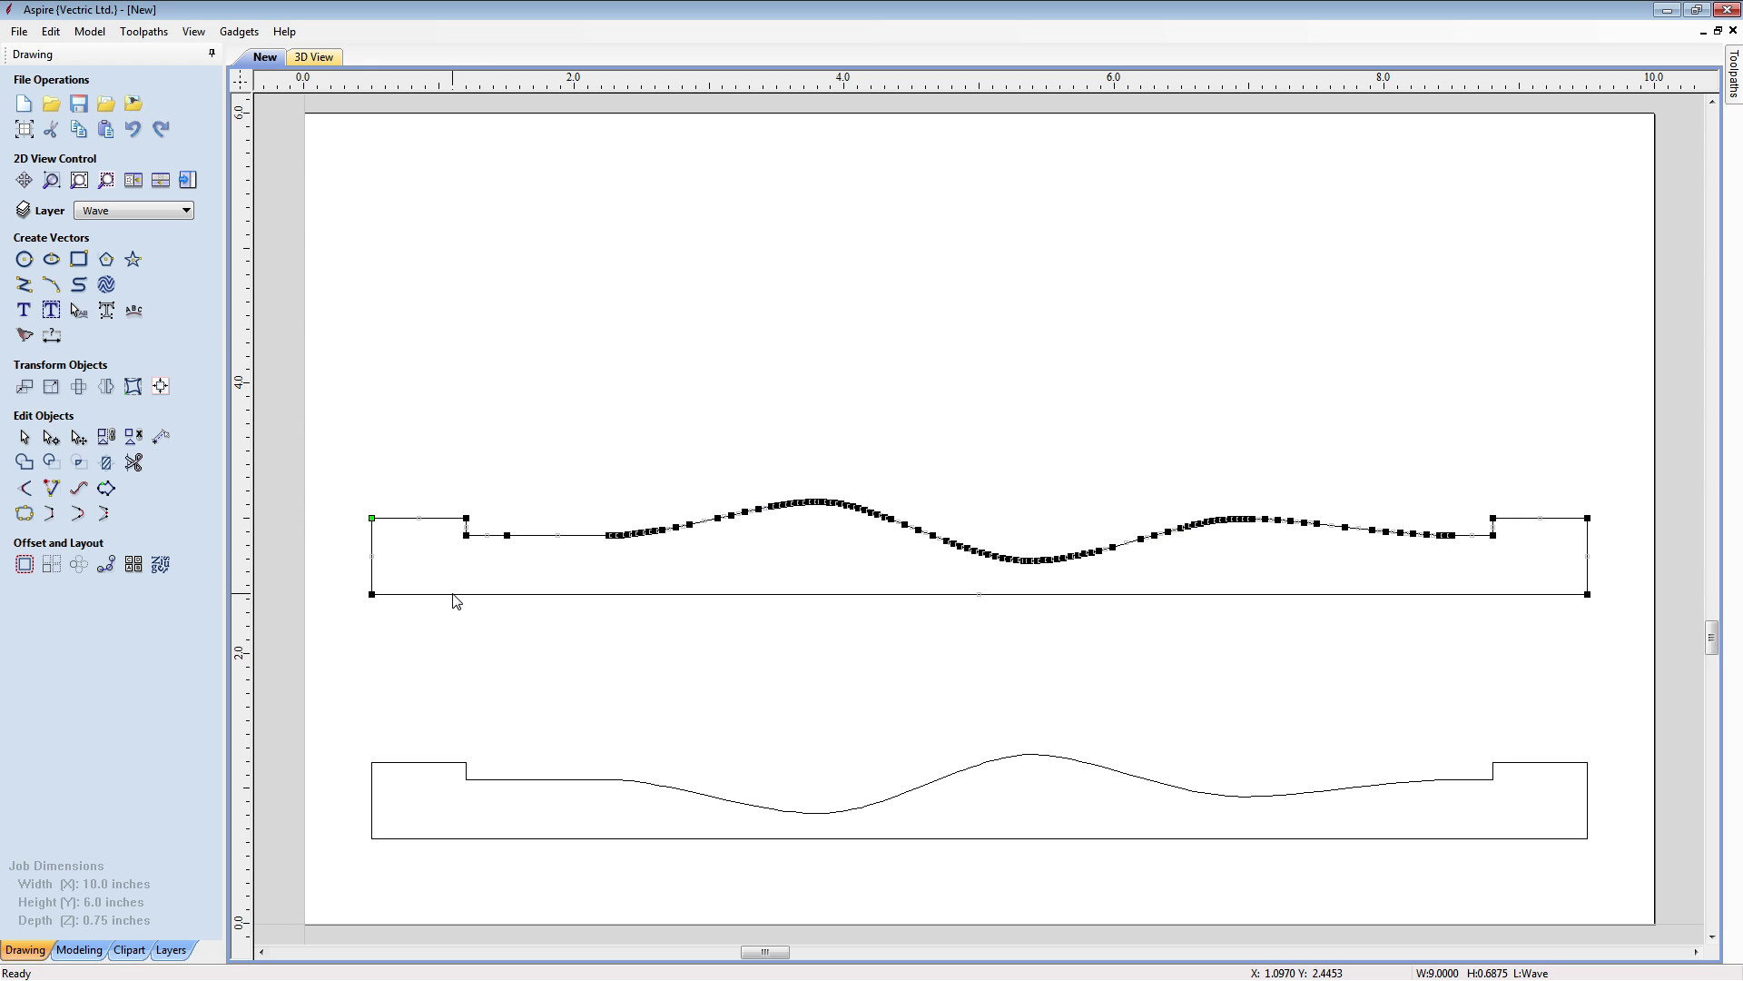
right_click(453, 595)
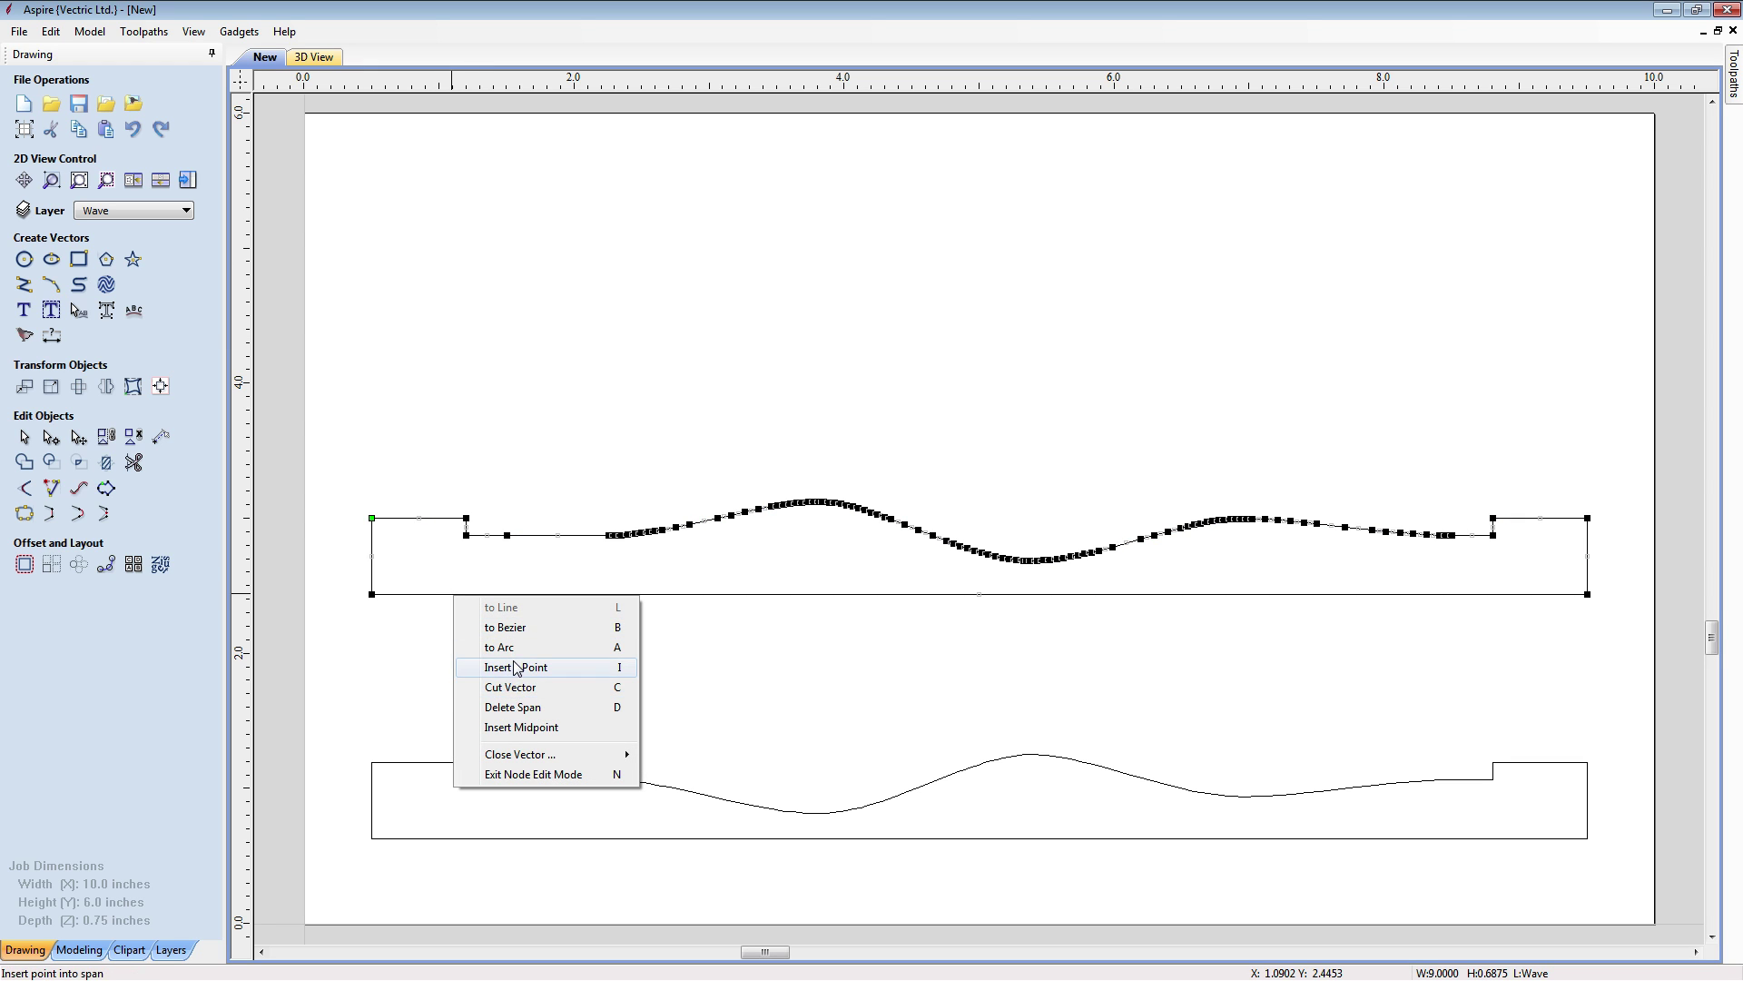
click(513, 707)
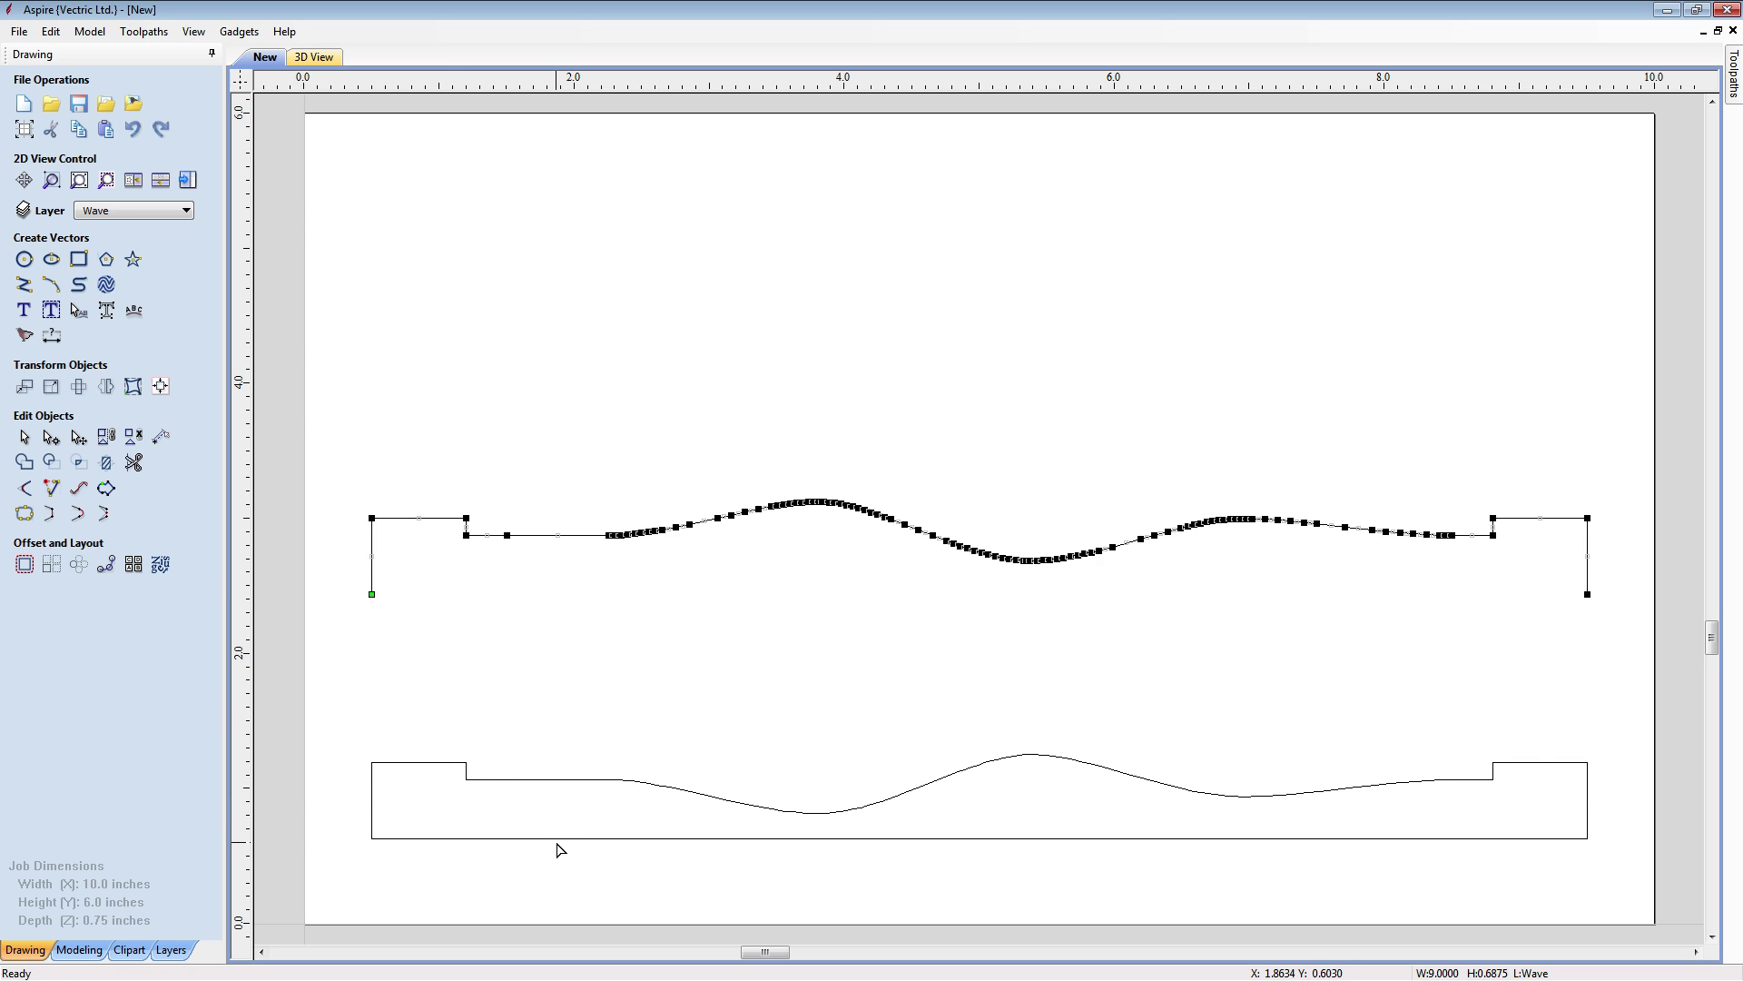
click(557, 838)
right_click(555, 839)
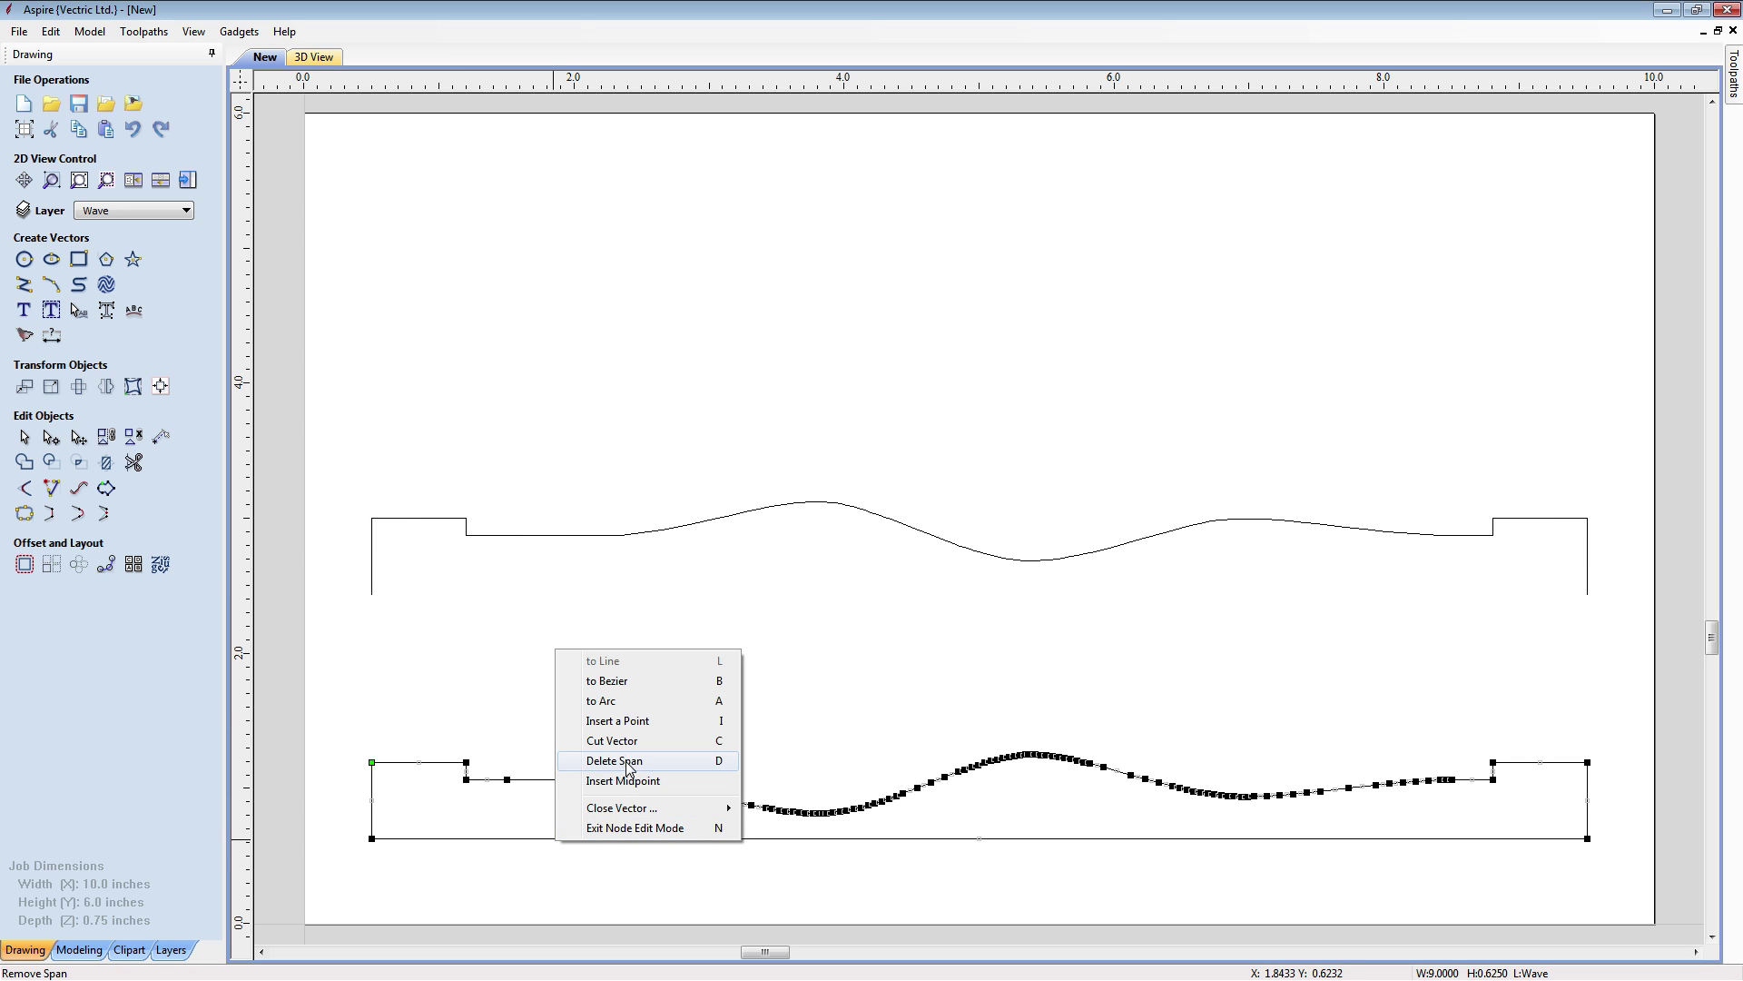
click(626, 771)
click(627, 717)
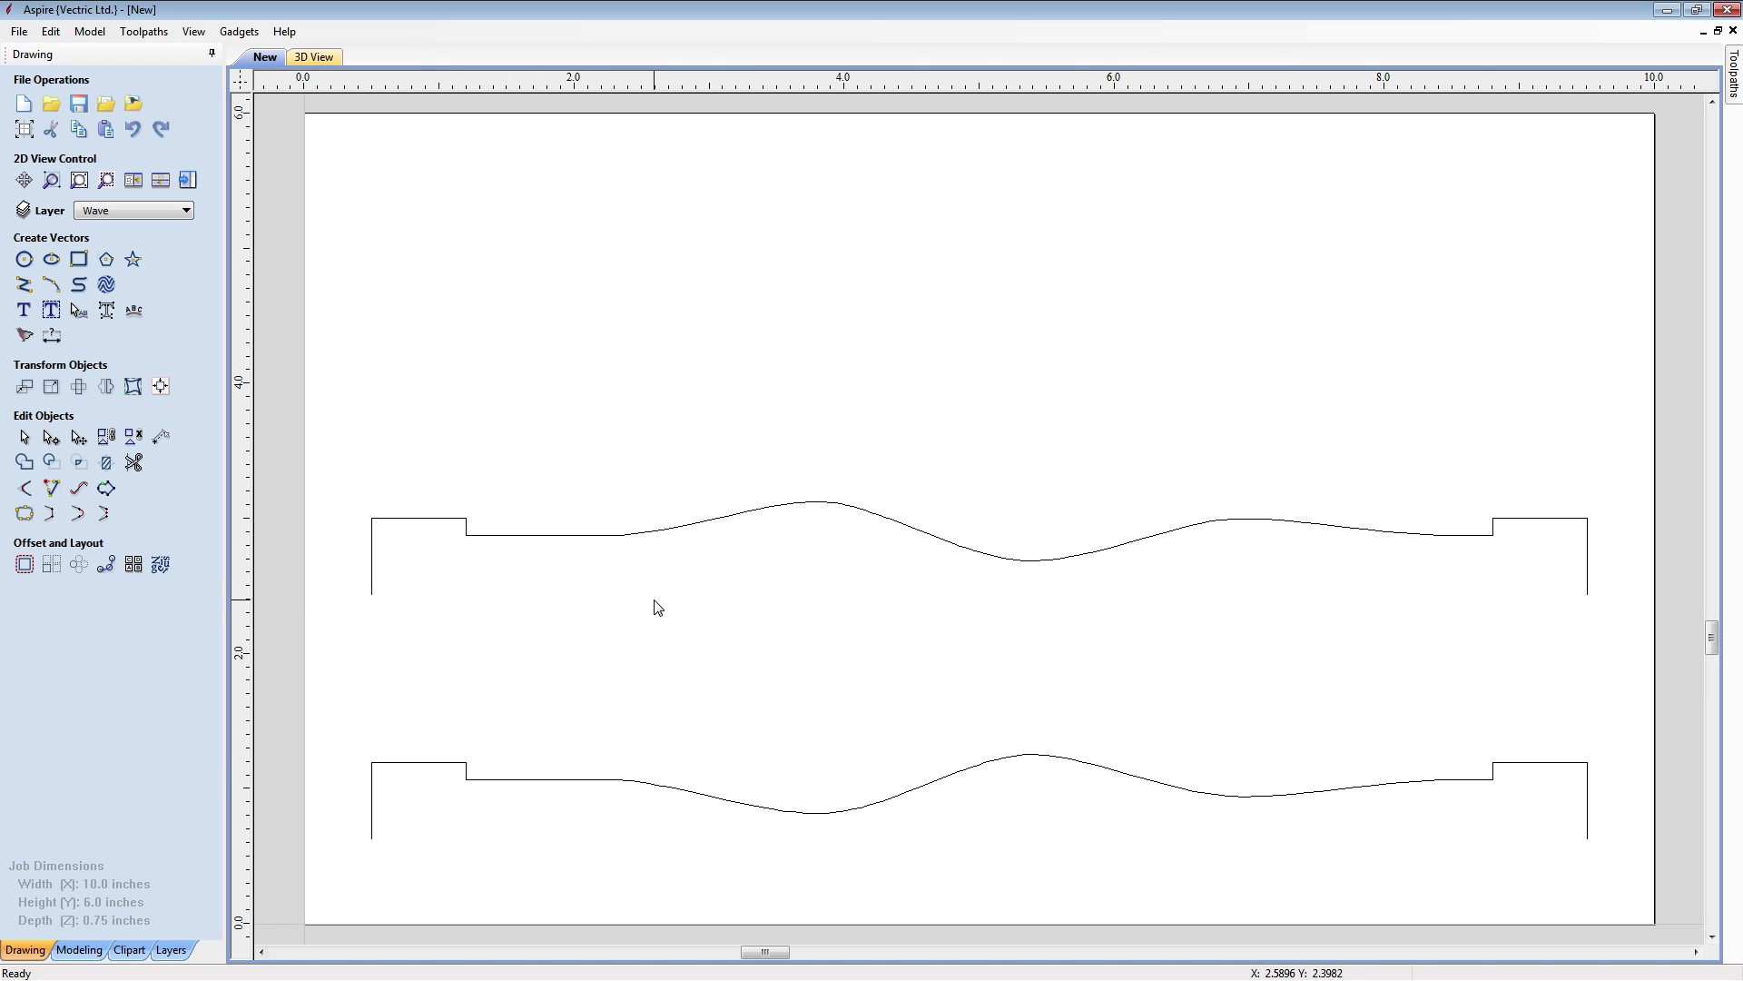
Move the upper open wave profile straight down to just below the job's bottom edge
scroll(710, 681, down, 1)
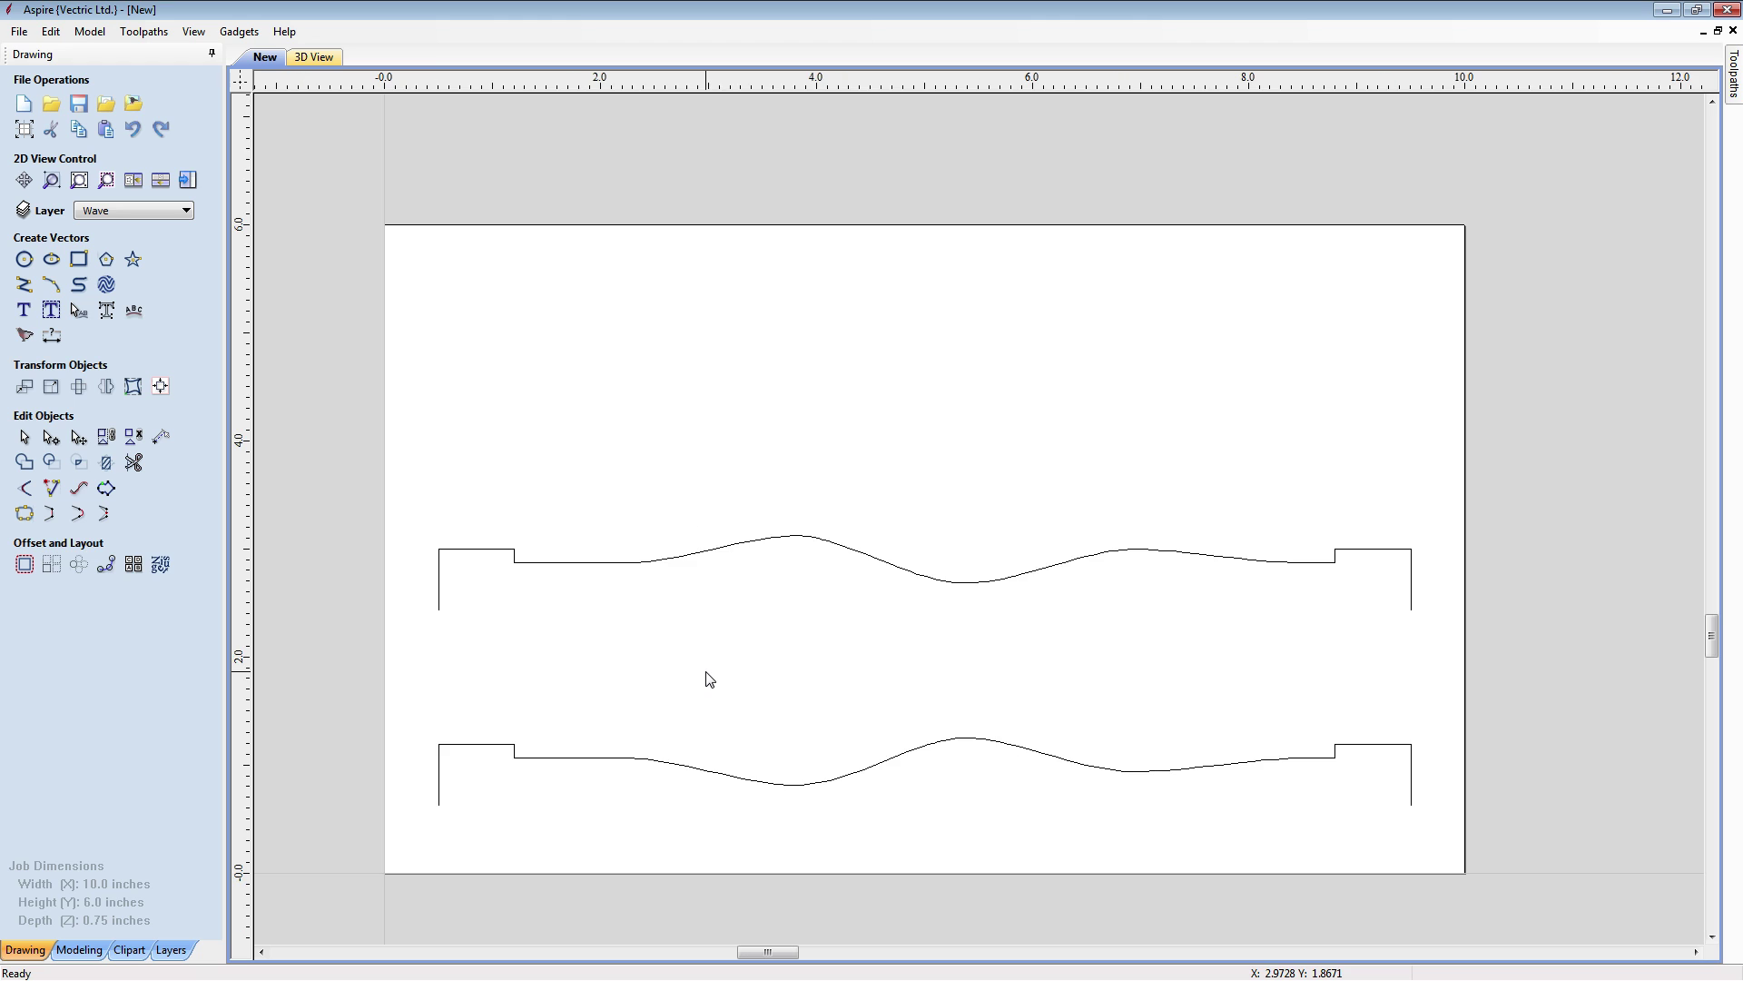
scroll(723, 854, up, 1)
scroll(717, 863, down, 1)
scroll(717, 863, down, 1)
click(659, 781)
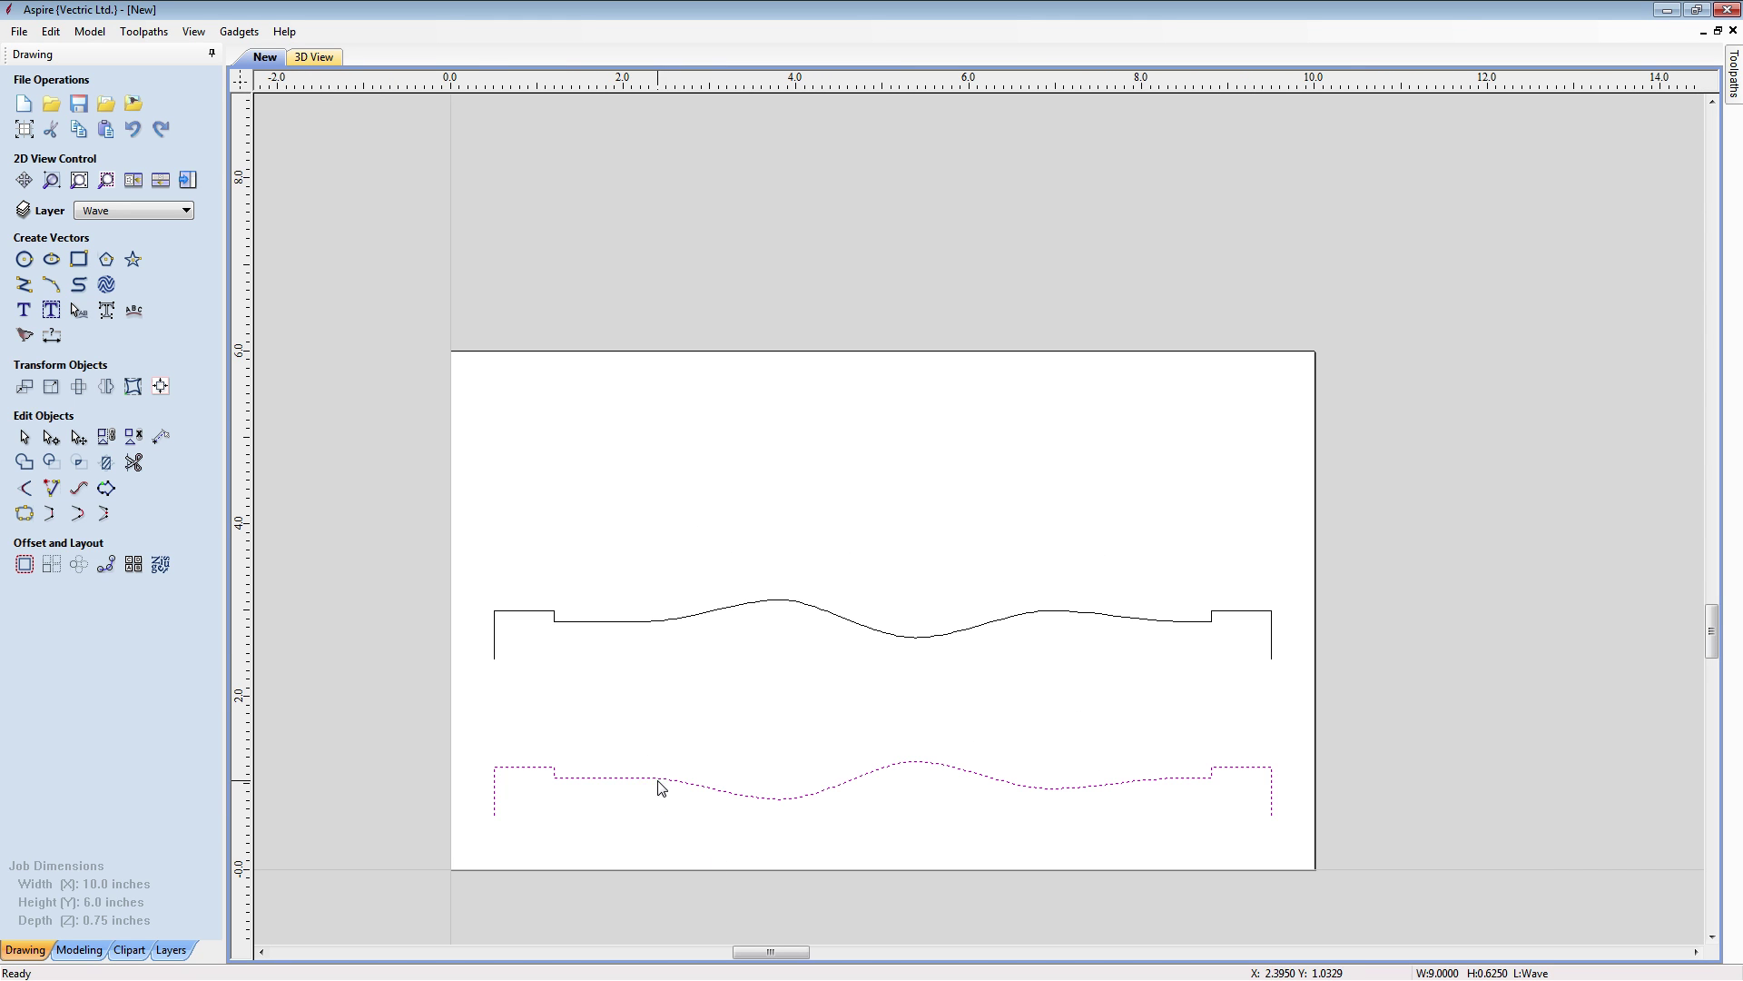
click(581, 621)
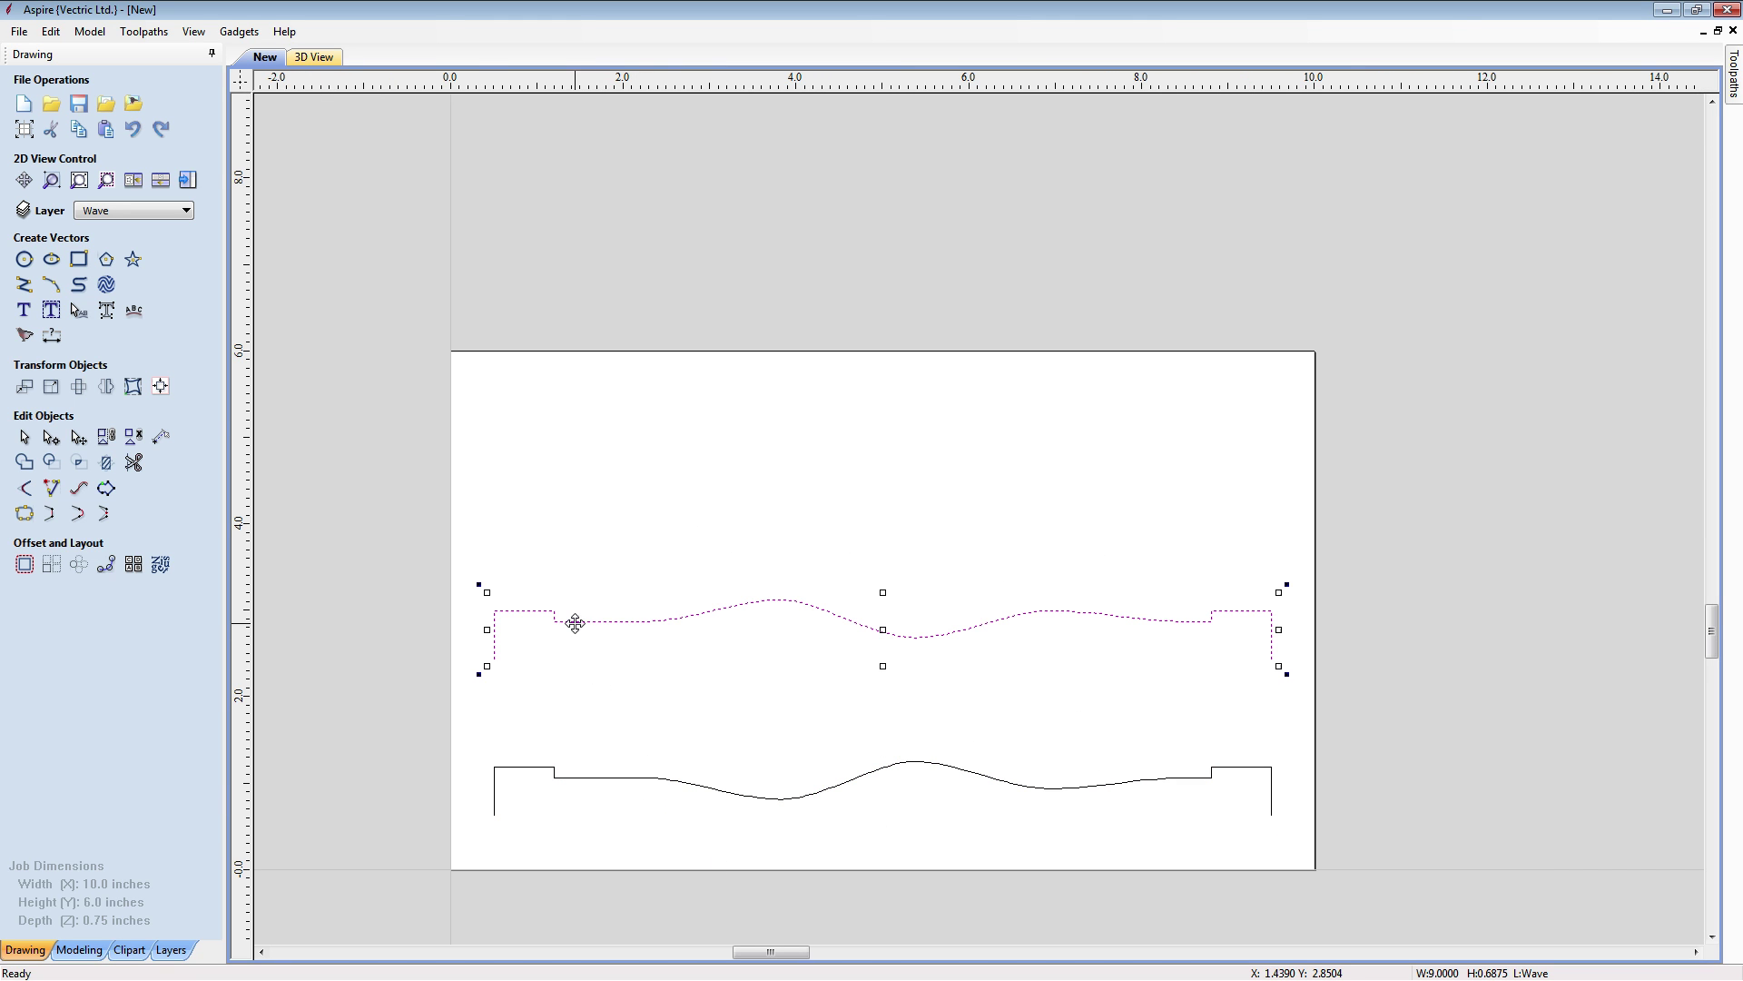
drag(591, 620, 615, 899)
drag(1710, 633, 1711, 646)
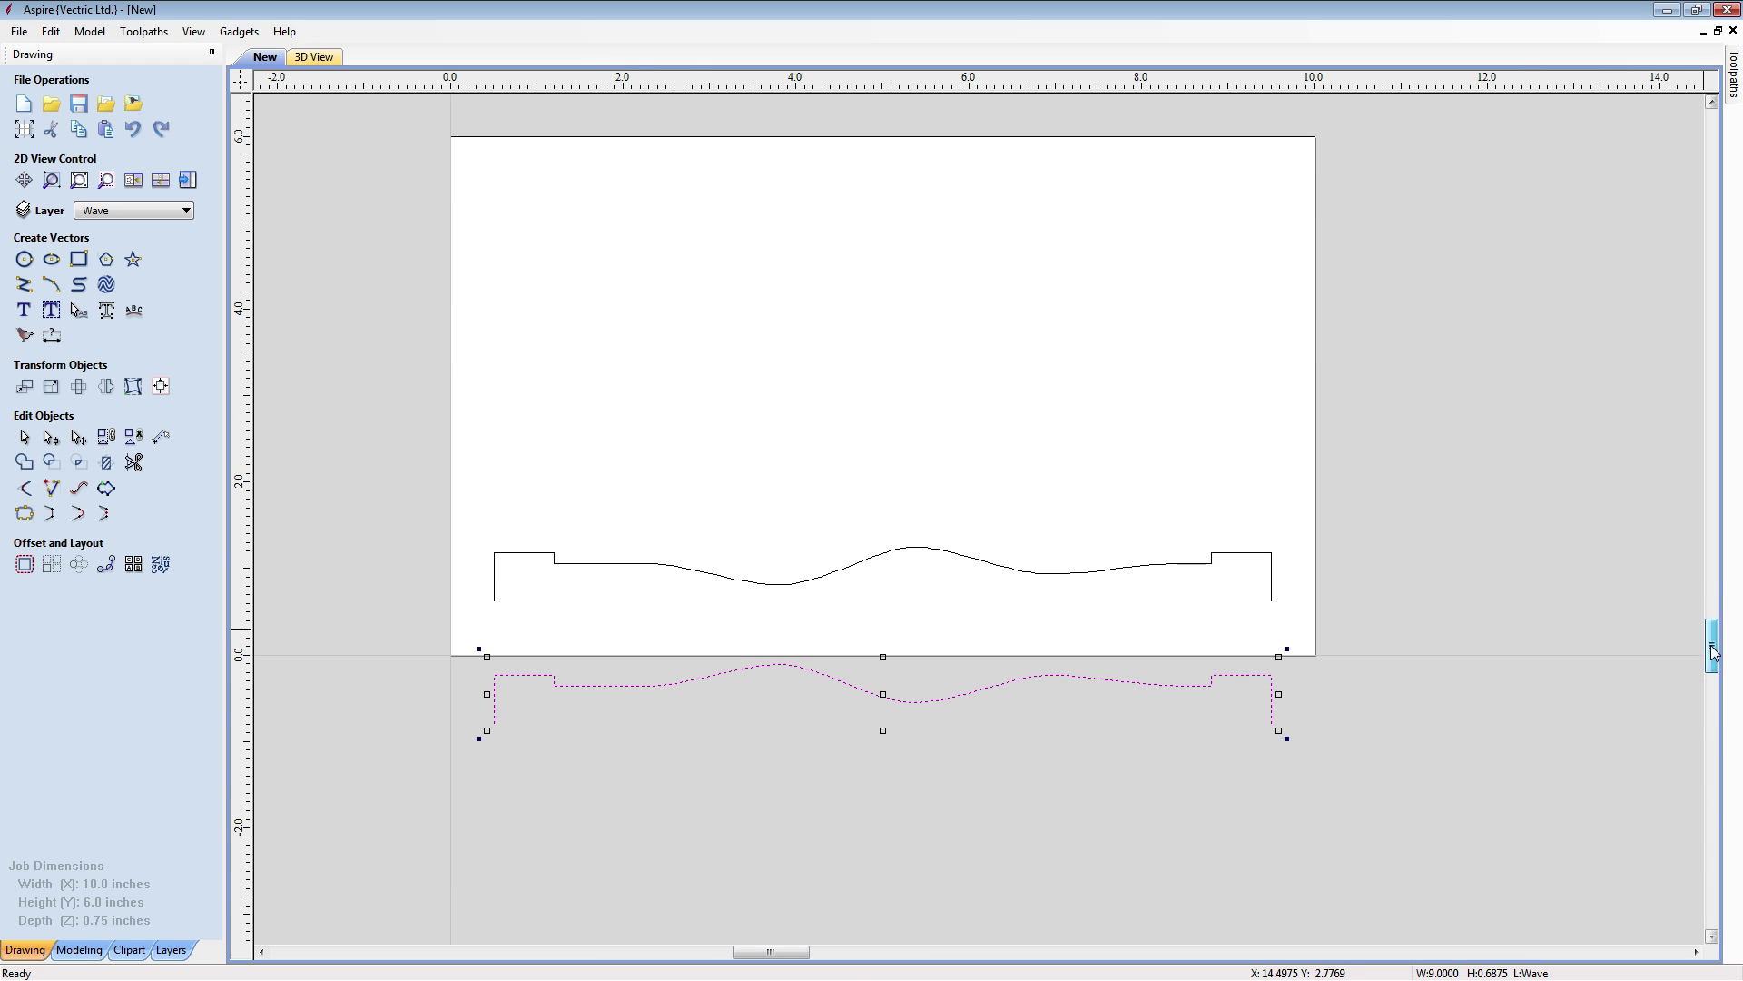
Move the wave profile inside the job straight down to just beneath the other profile, outside the job area
click(1092, 578)
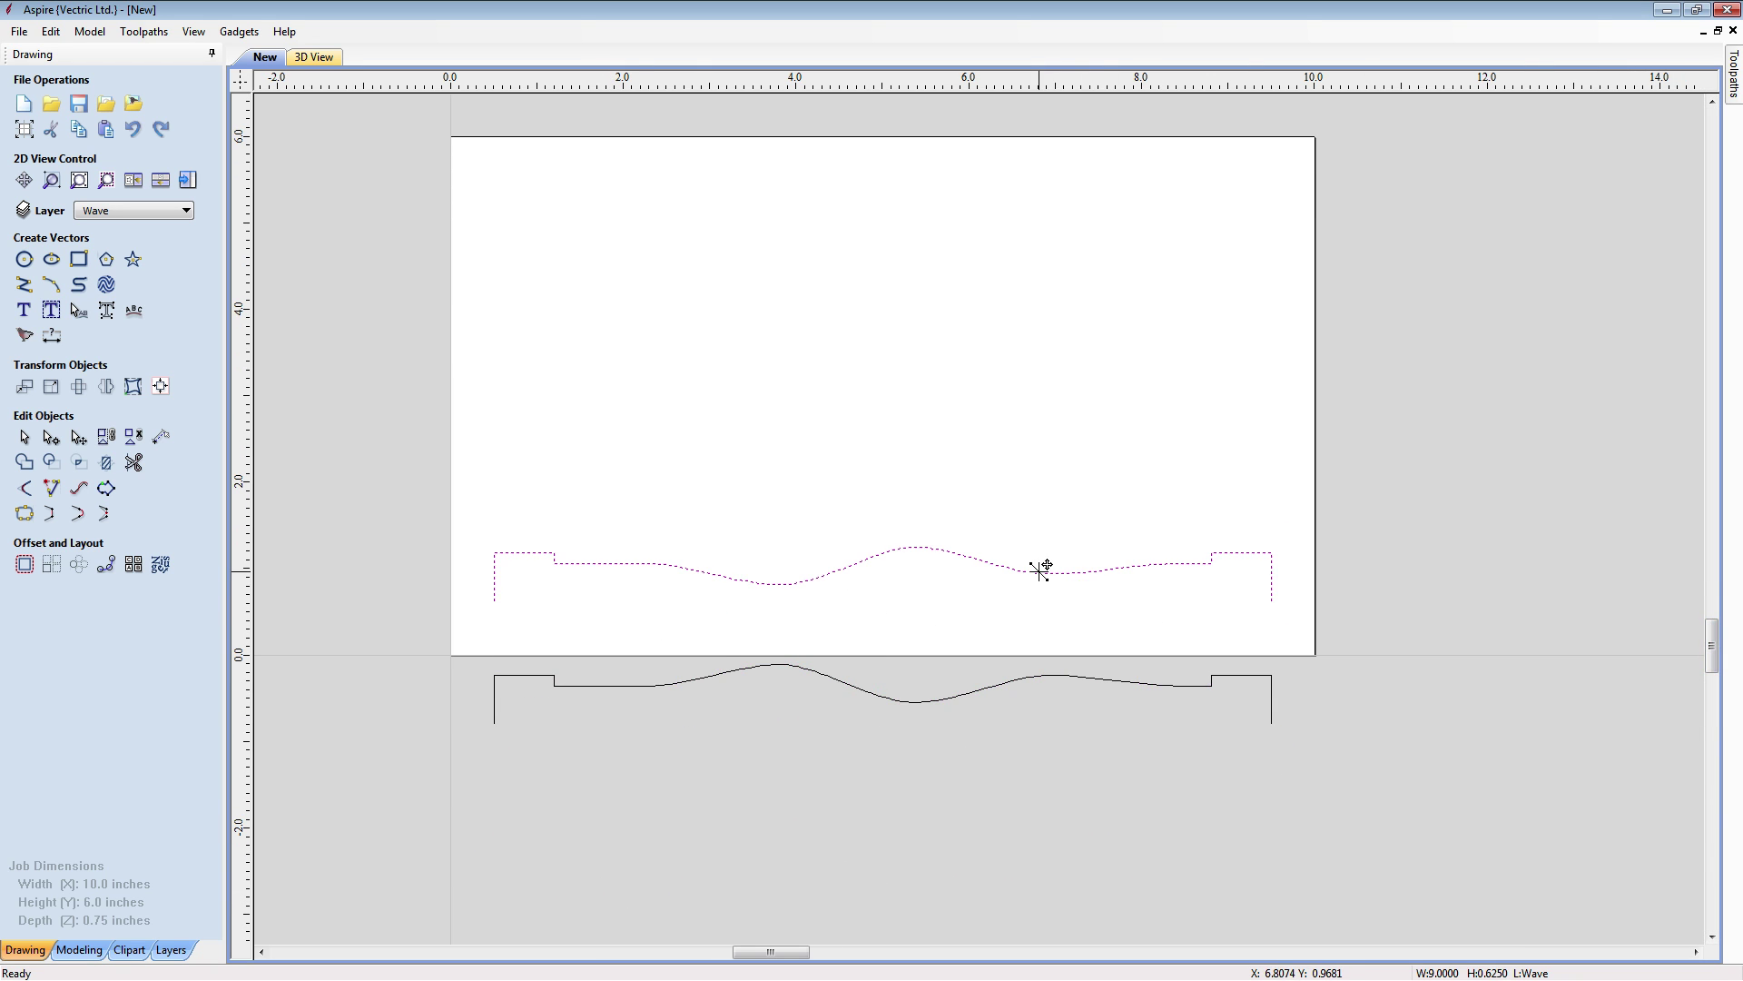
drag(1043, 568, 1055, 758)
click(1092, 851)
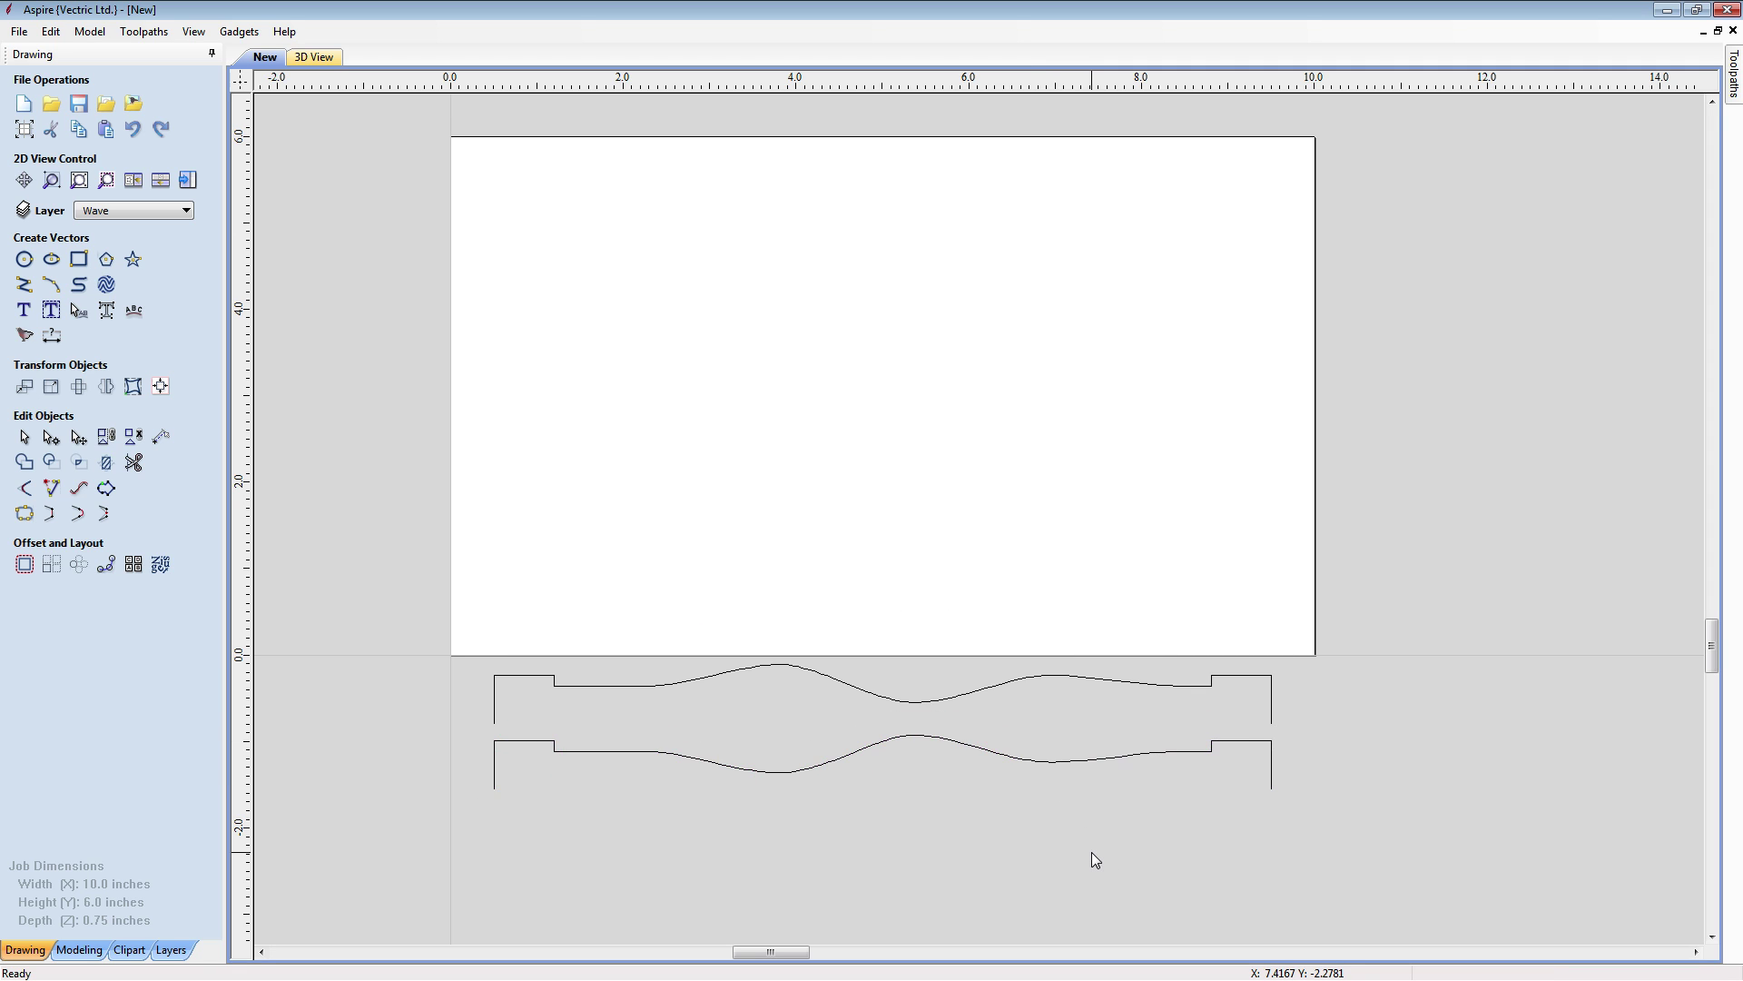
key(F6)
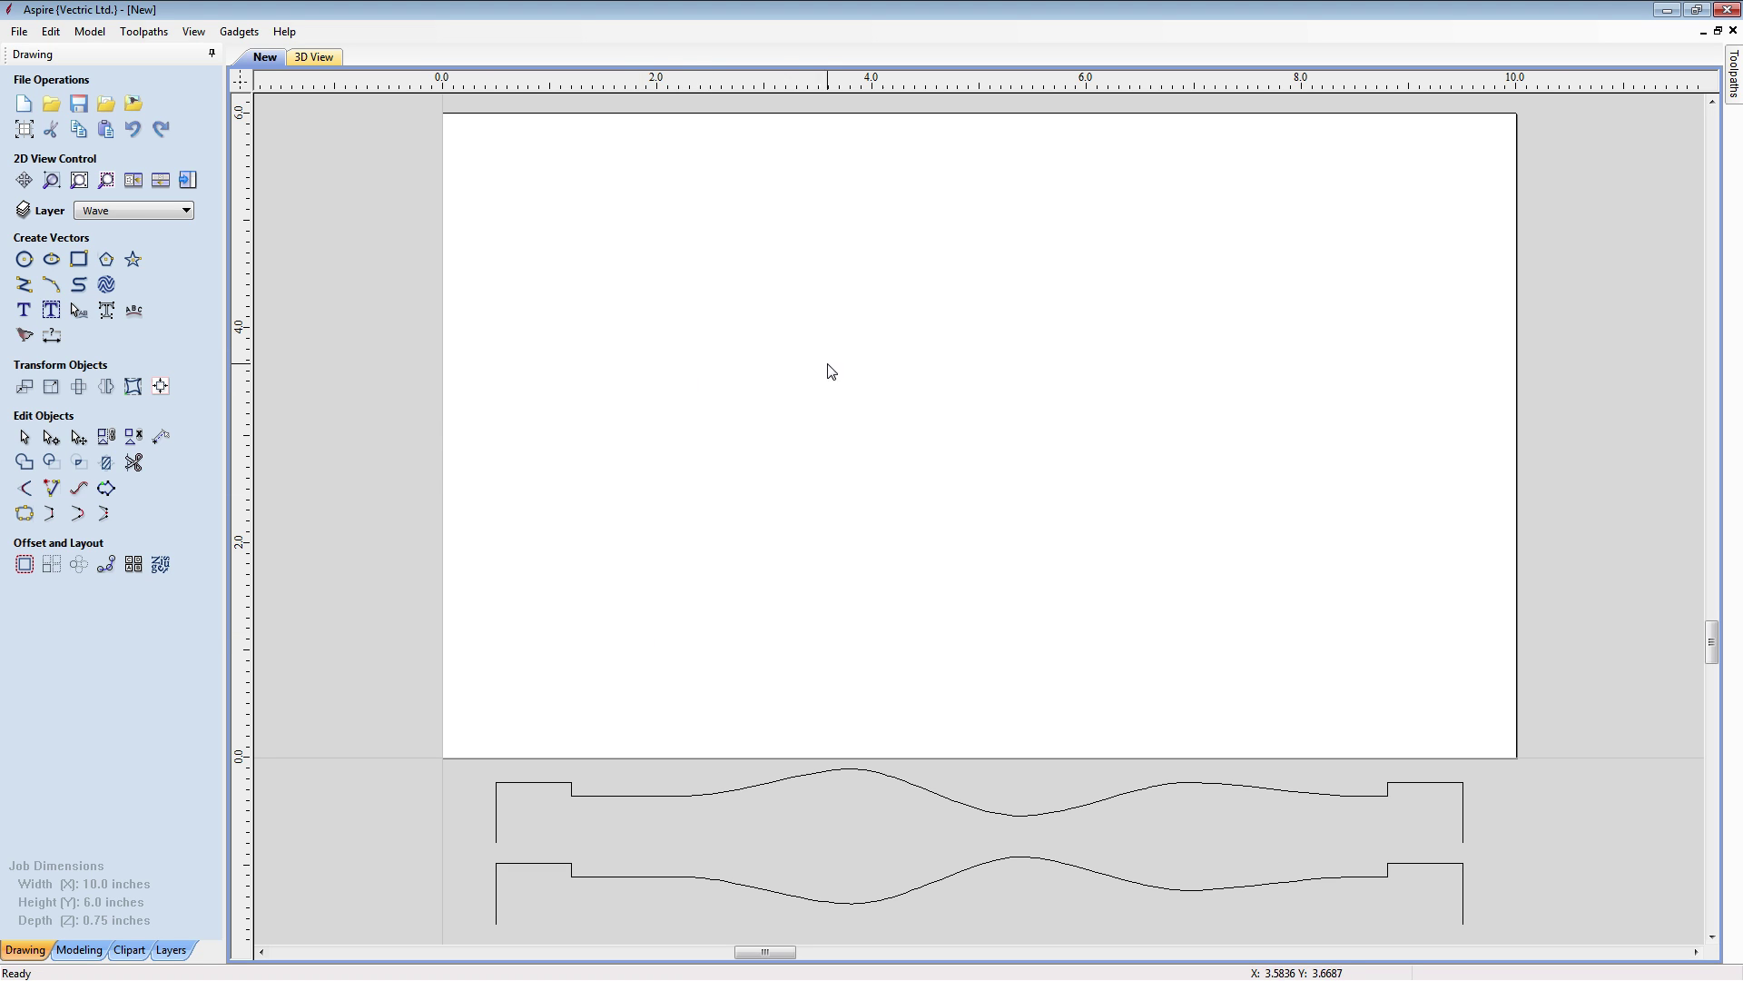
Make the Blade layer visible while keeping Wave as the active layer
click(181, 211)
click(85, 236)
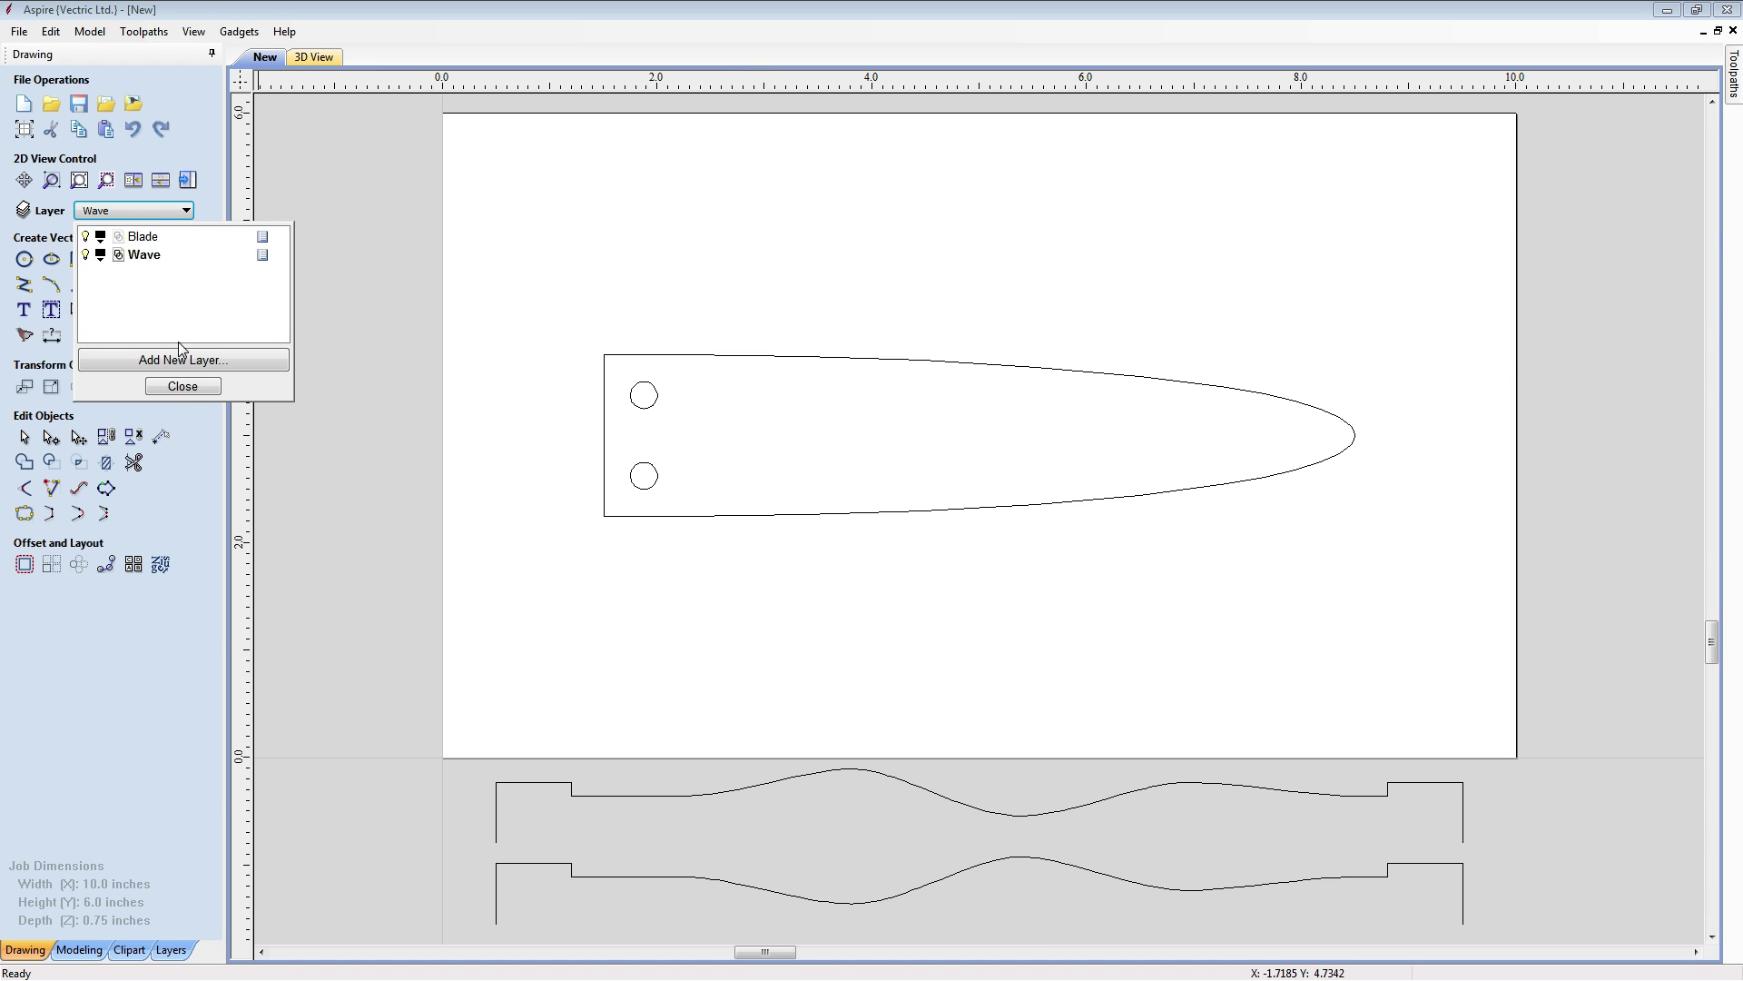
click(190, 385)
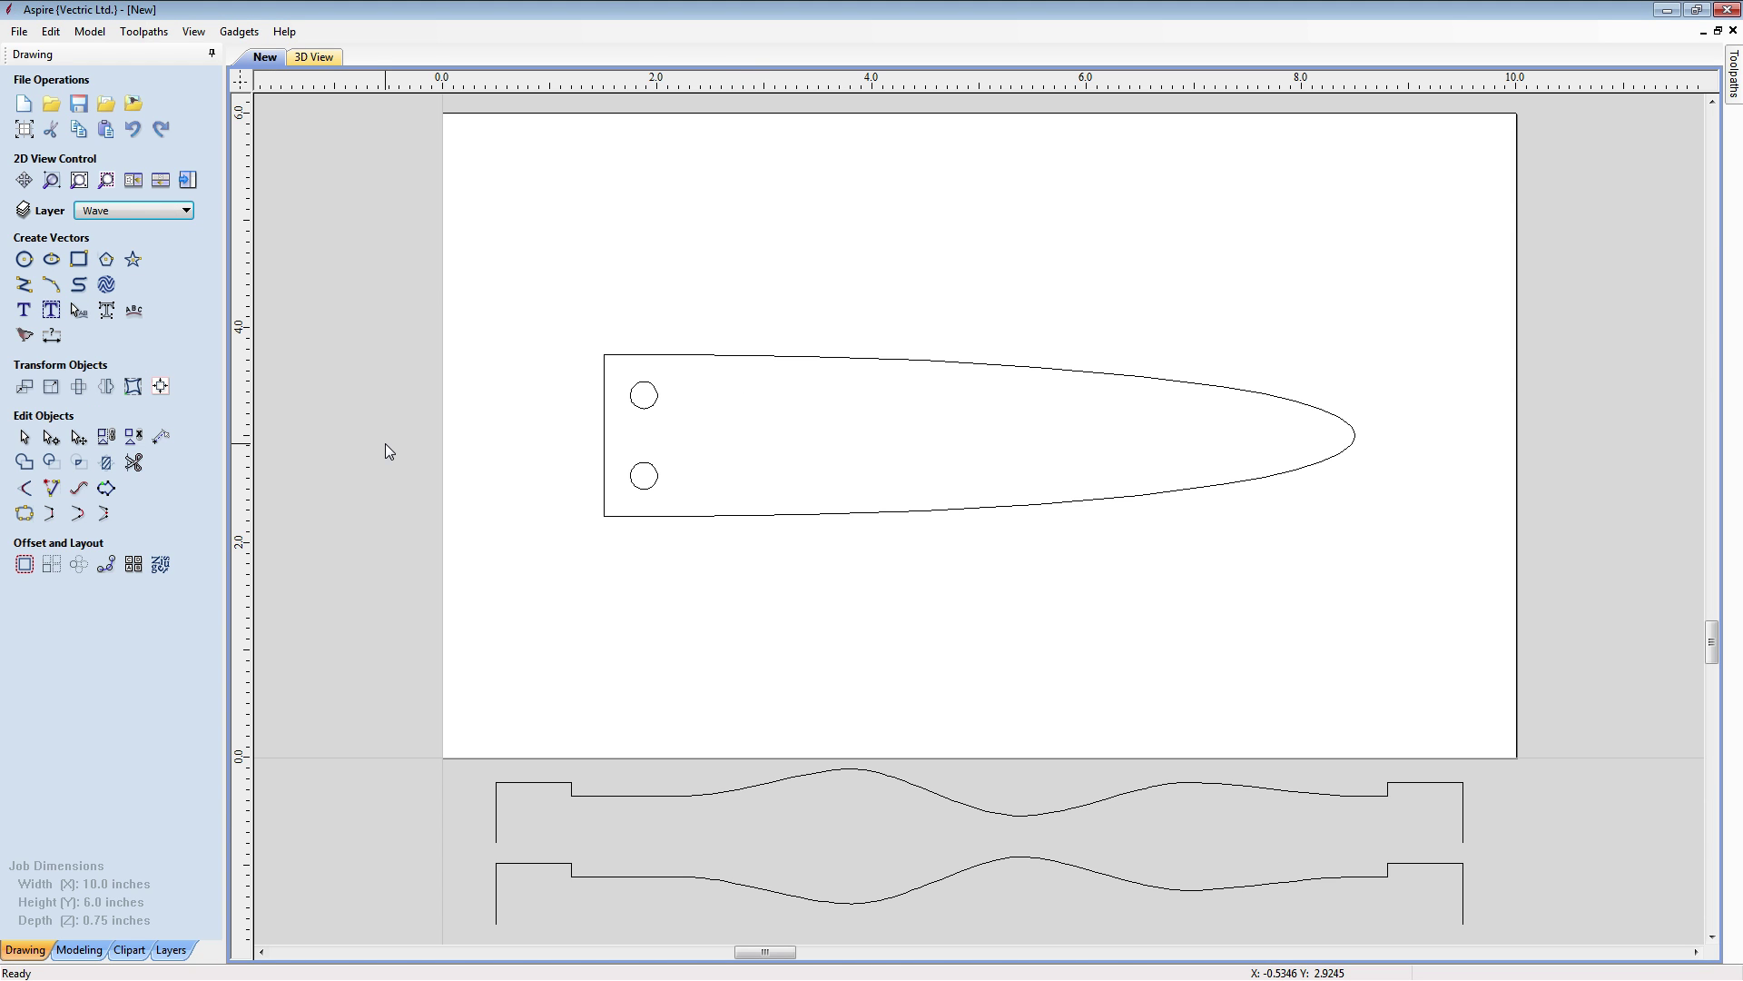
Draw a vertical line 2.5 inches long upward from the top-left corner of the upper wave profile
click(25, 287)
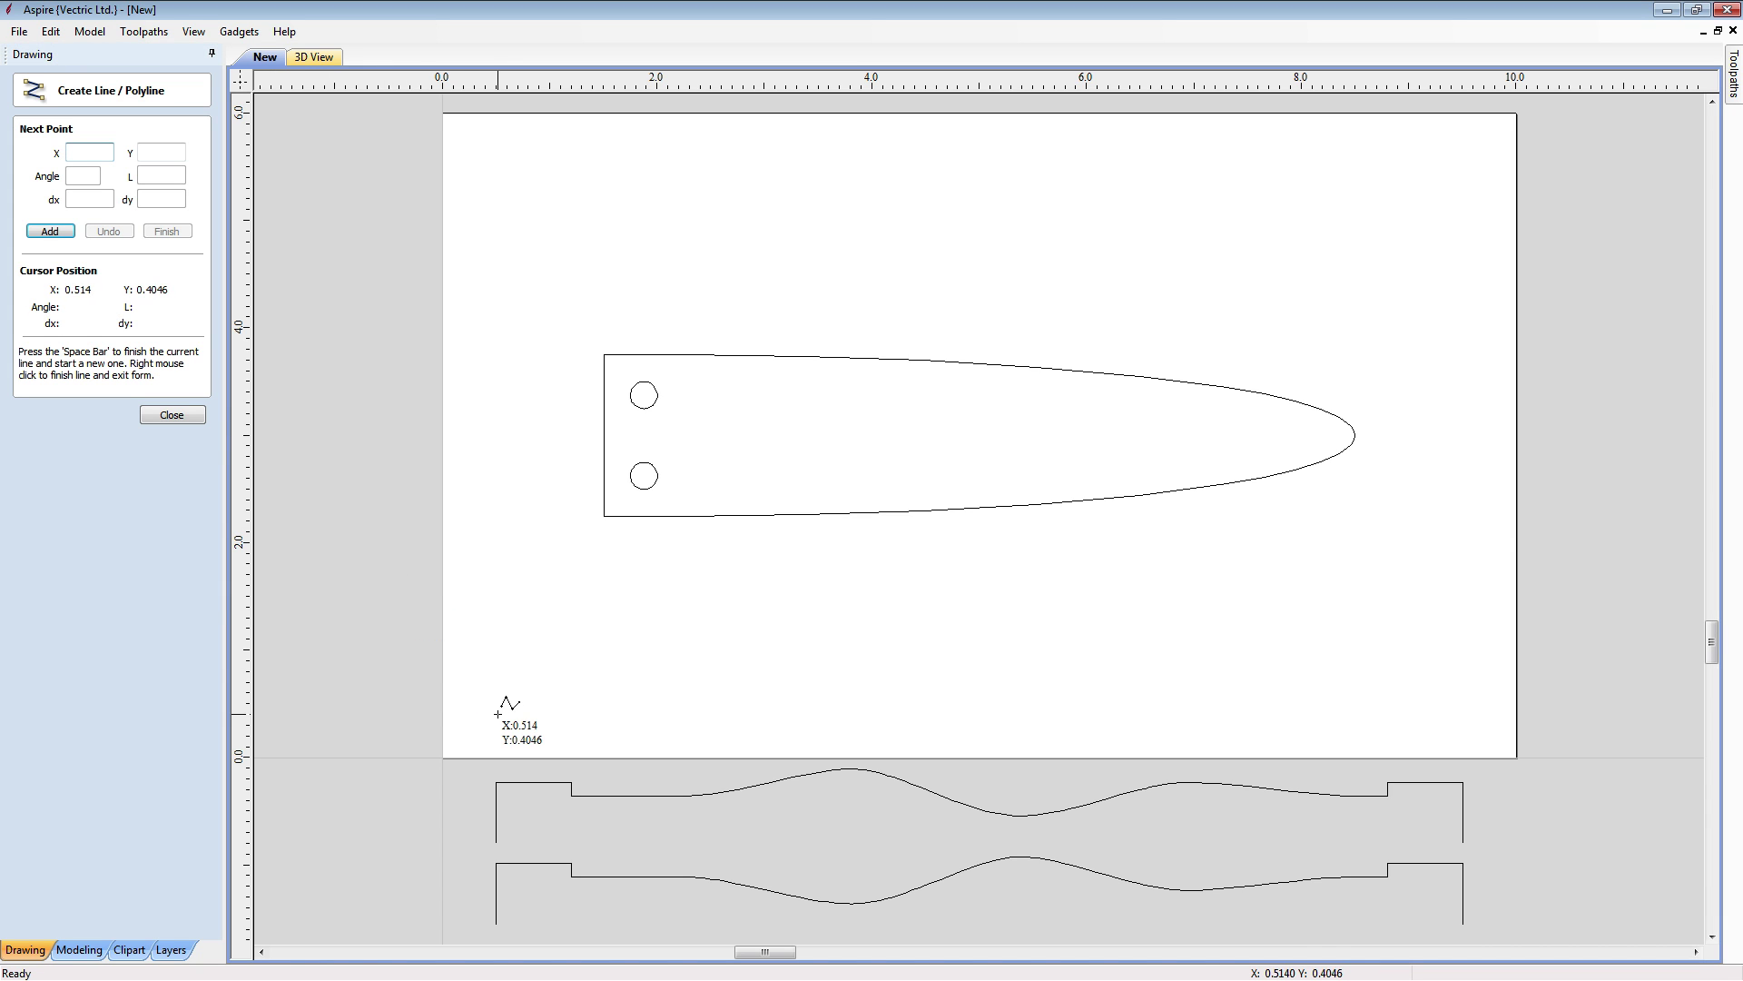
click(496, 780)
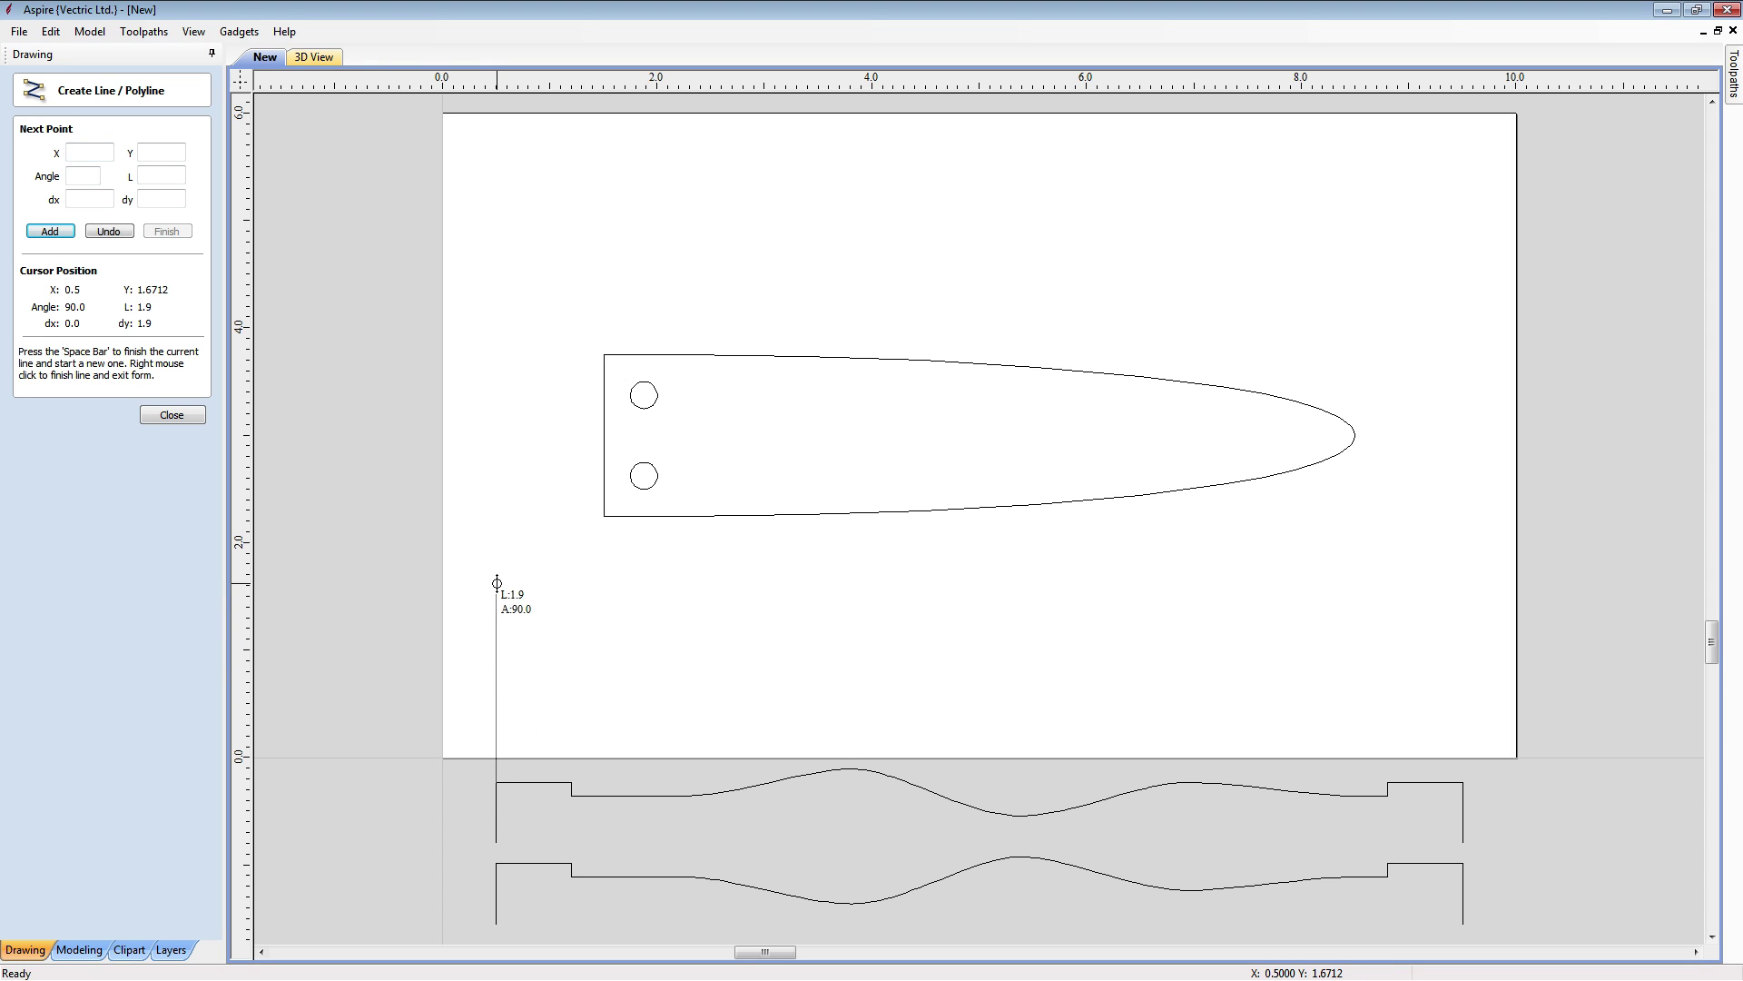
click(498, 515)
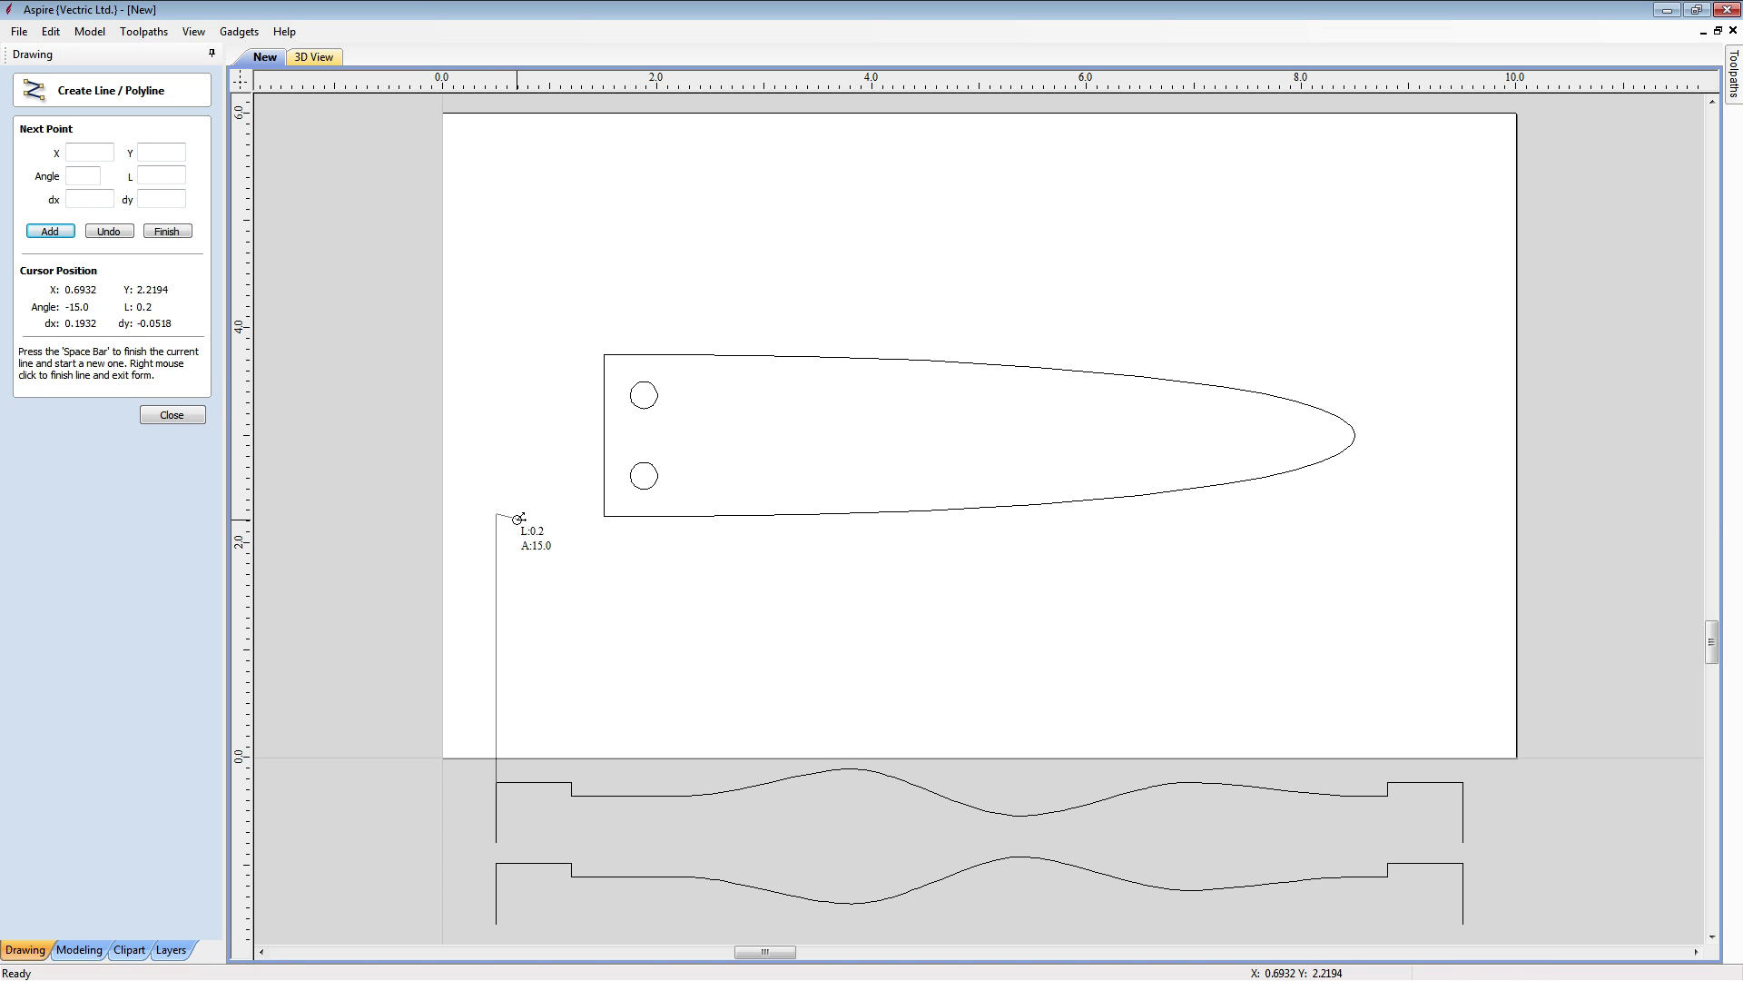
right_click(500, 523)
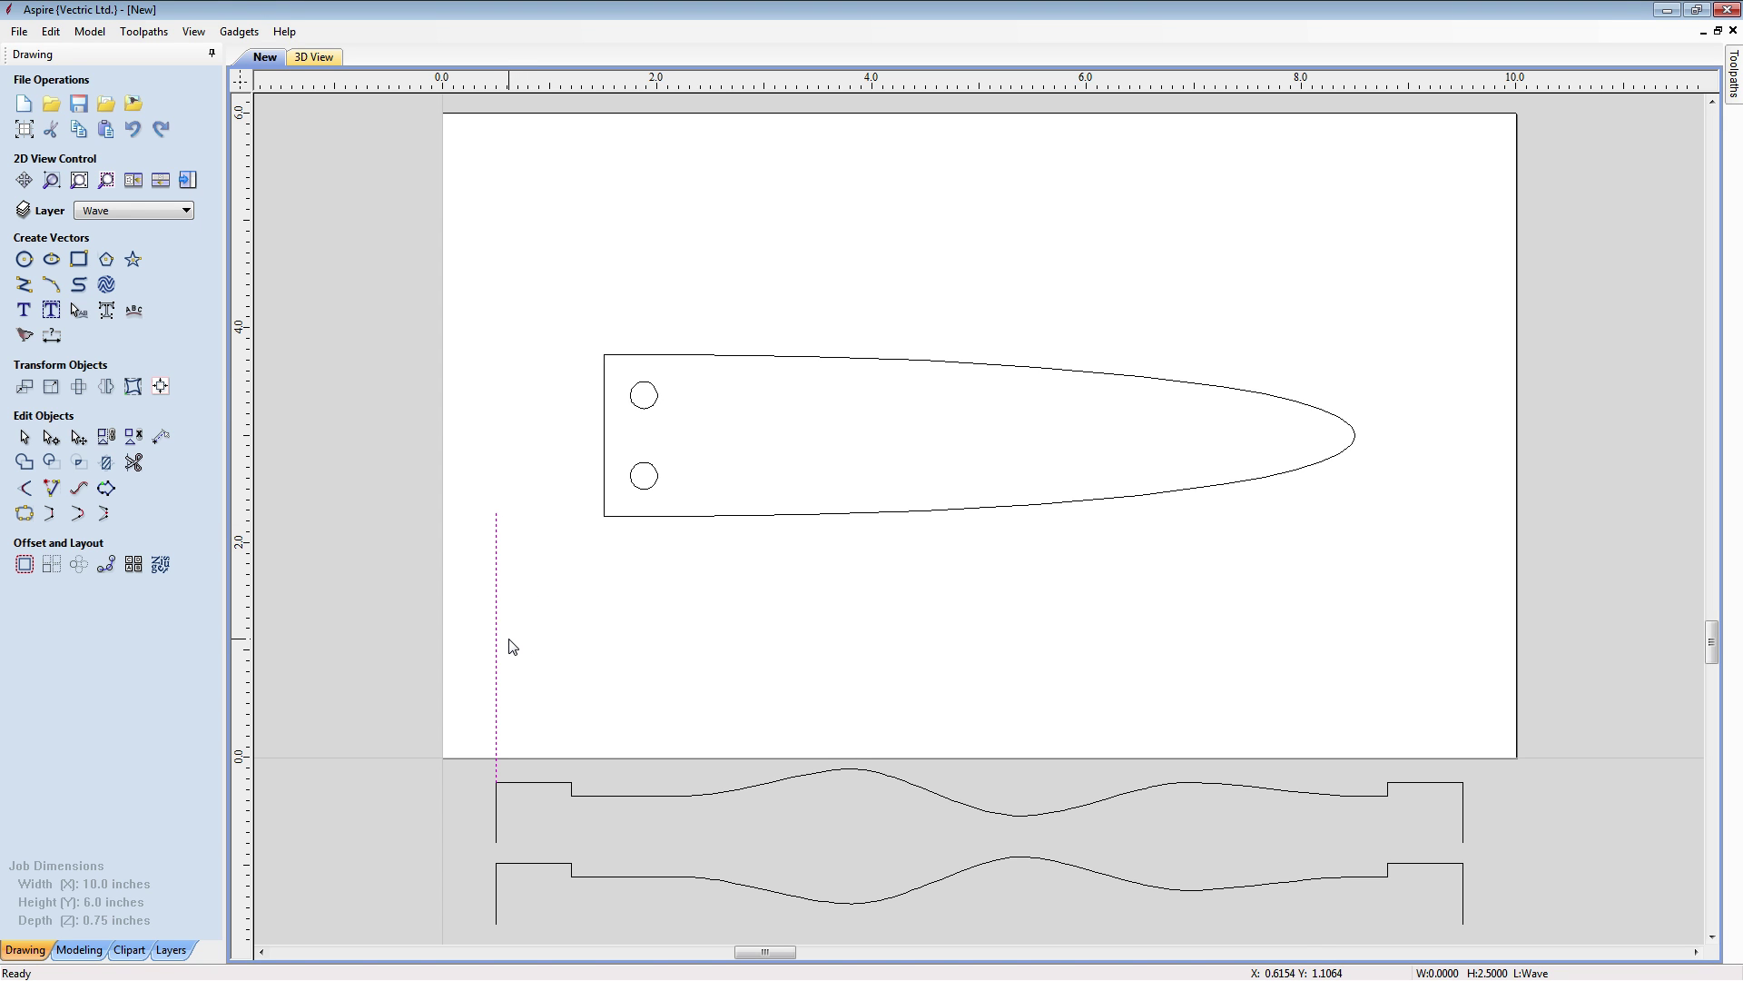
Mirror a copy of the vertical line to the profile's right end and center both lines in the job
key(ctrl+v)
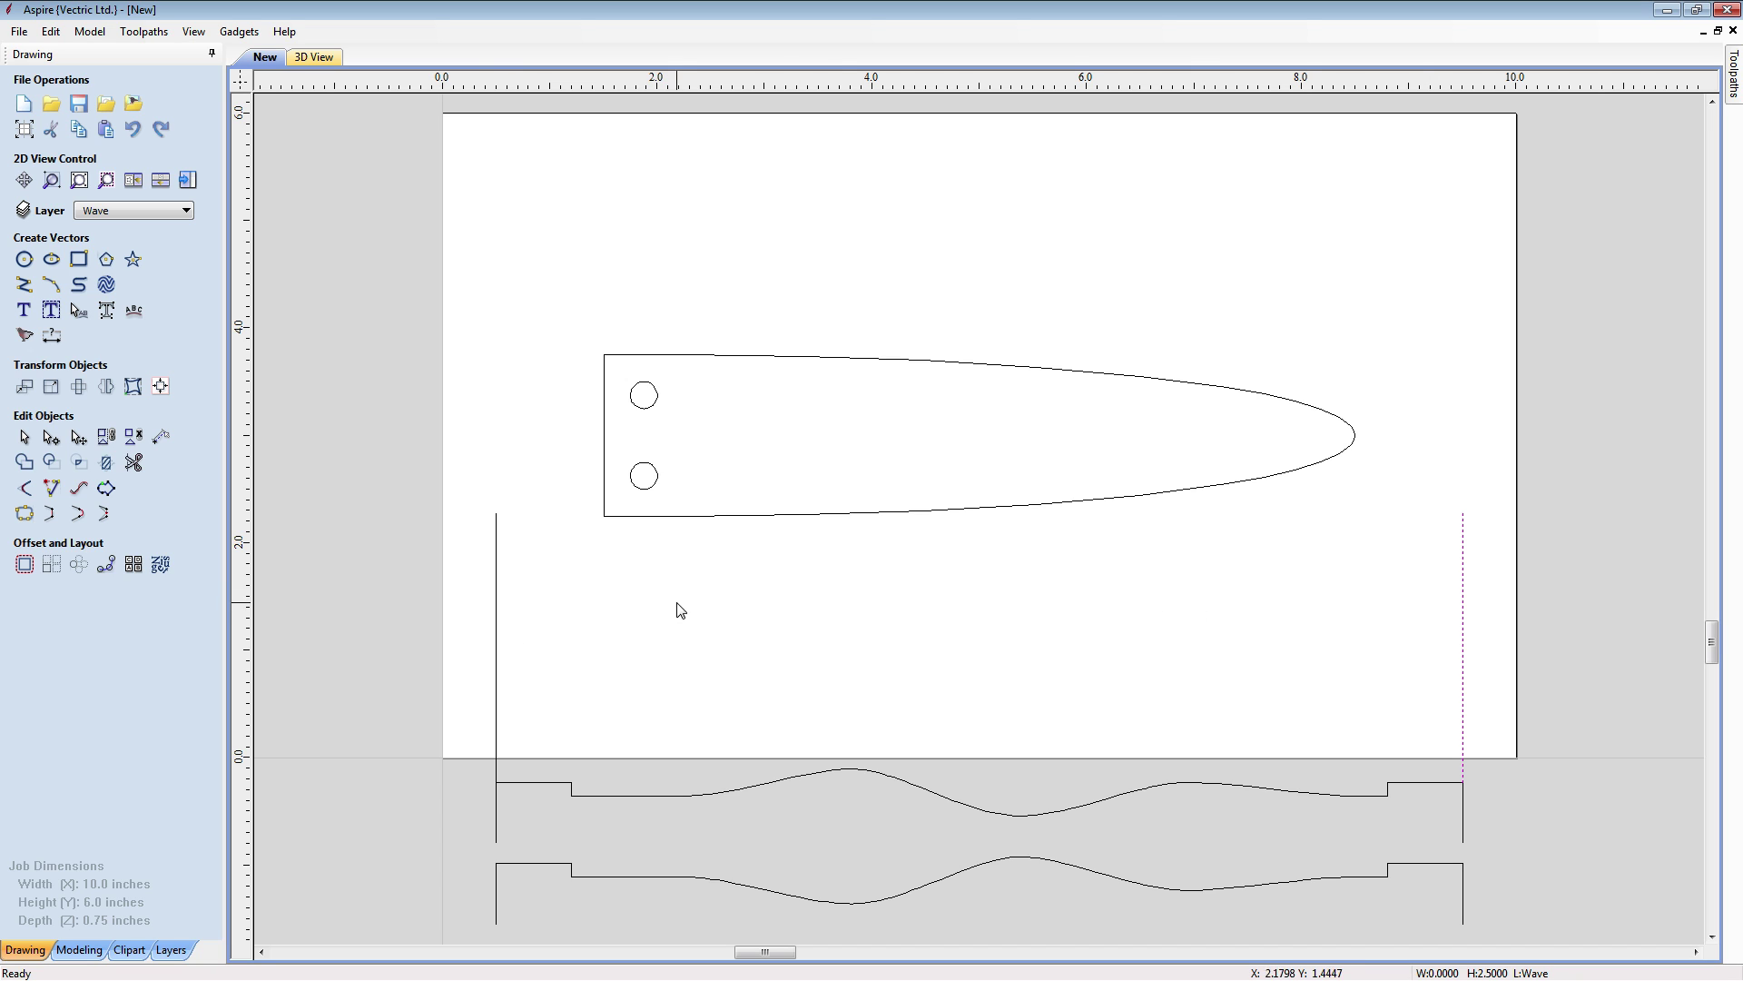
shift+click(497, 586)
key(F9)
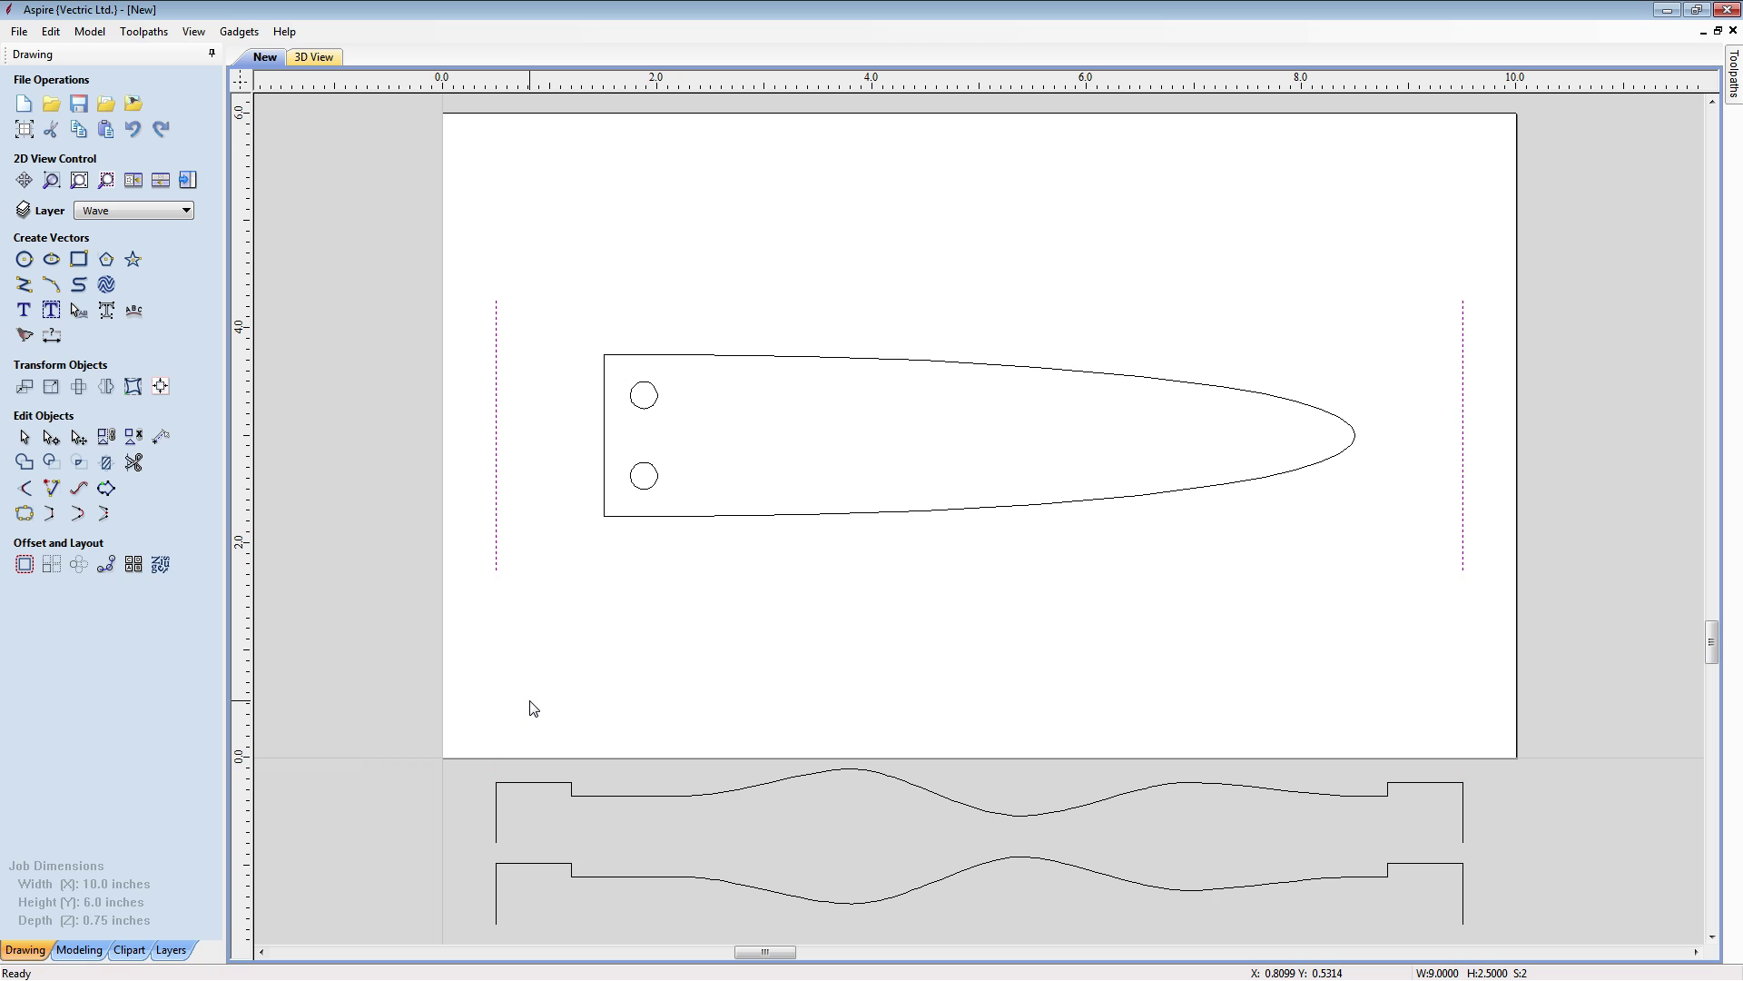
click(663, 605)
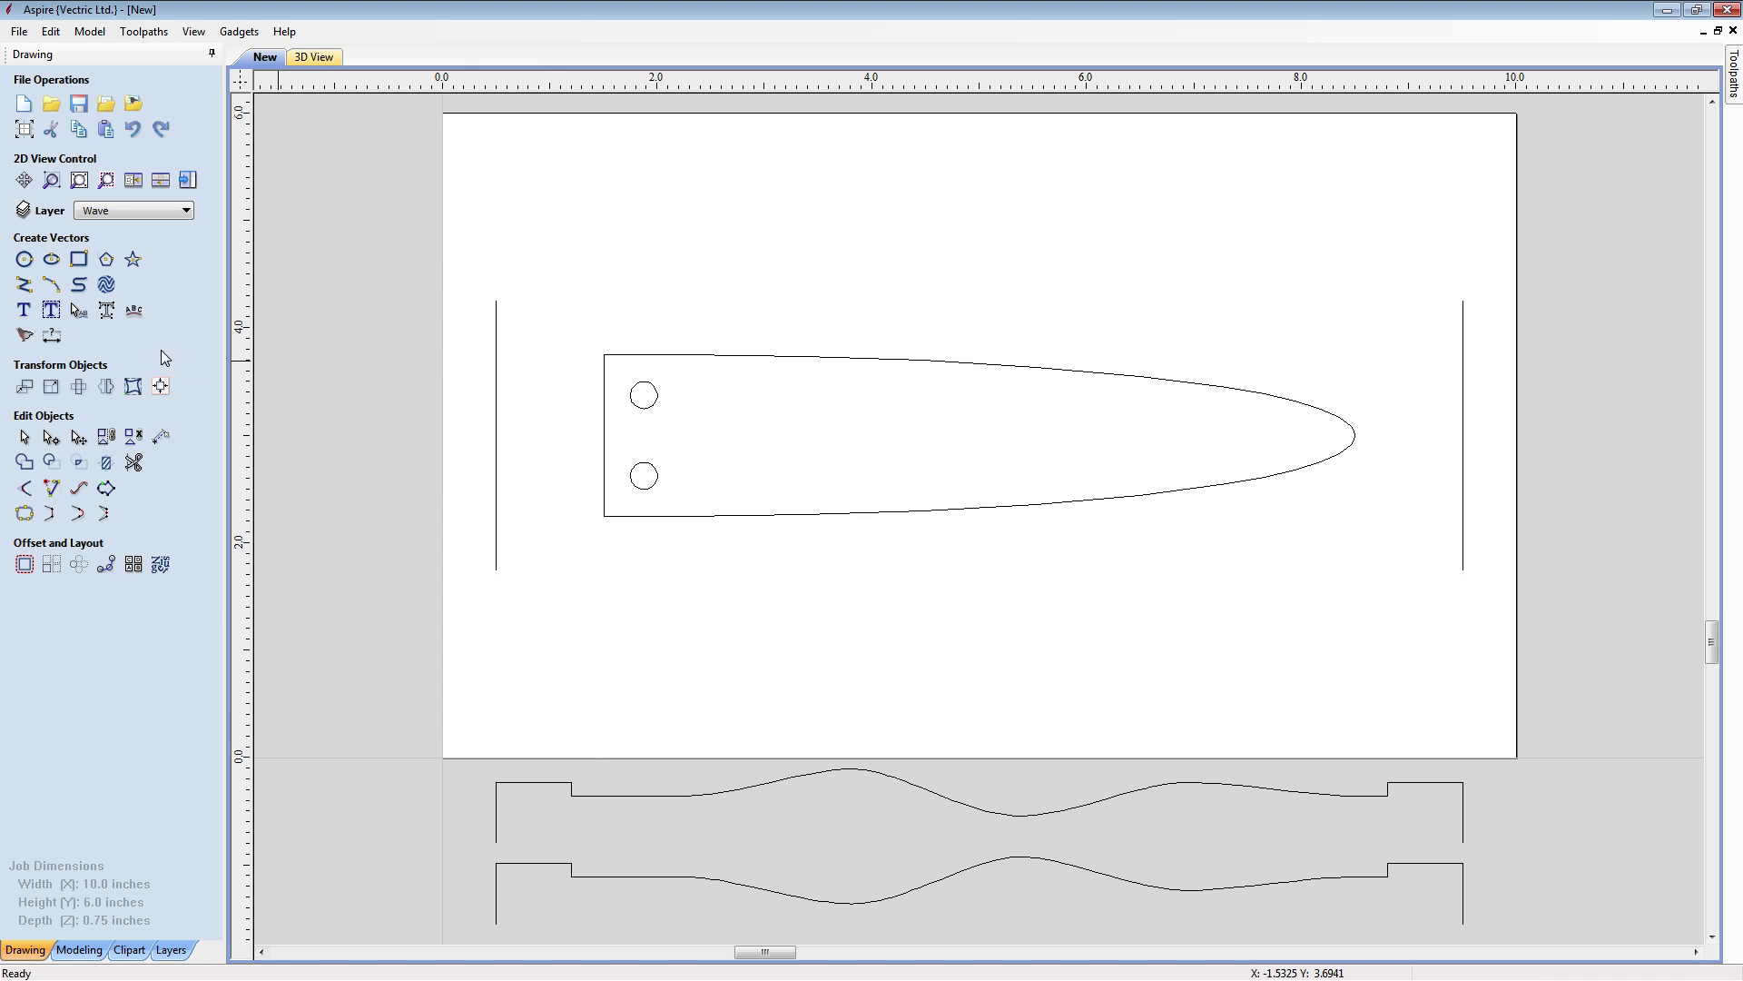
Create a square-cornered rectangle 8.5 inches wide and 2 inches high and center it in the job around the blade
click(81, 262)
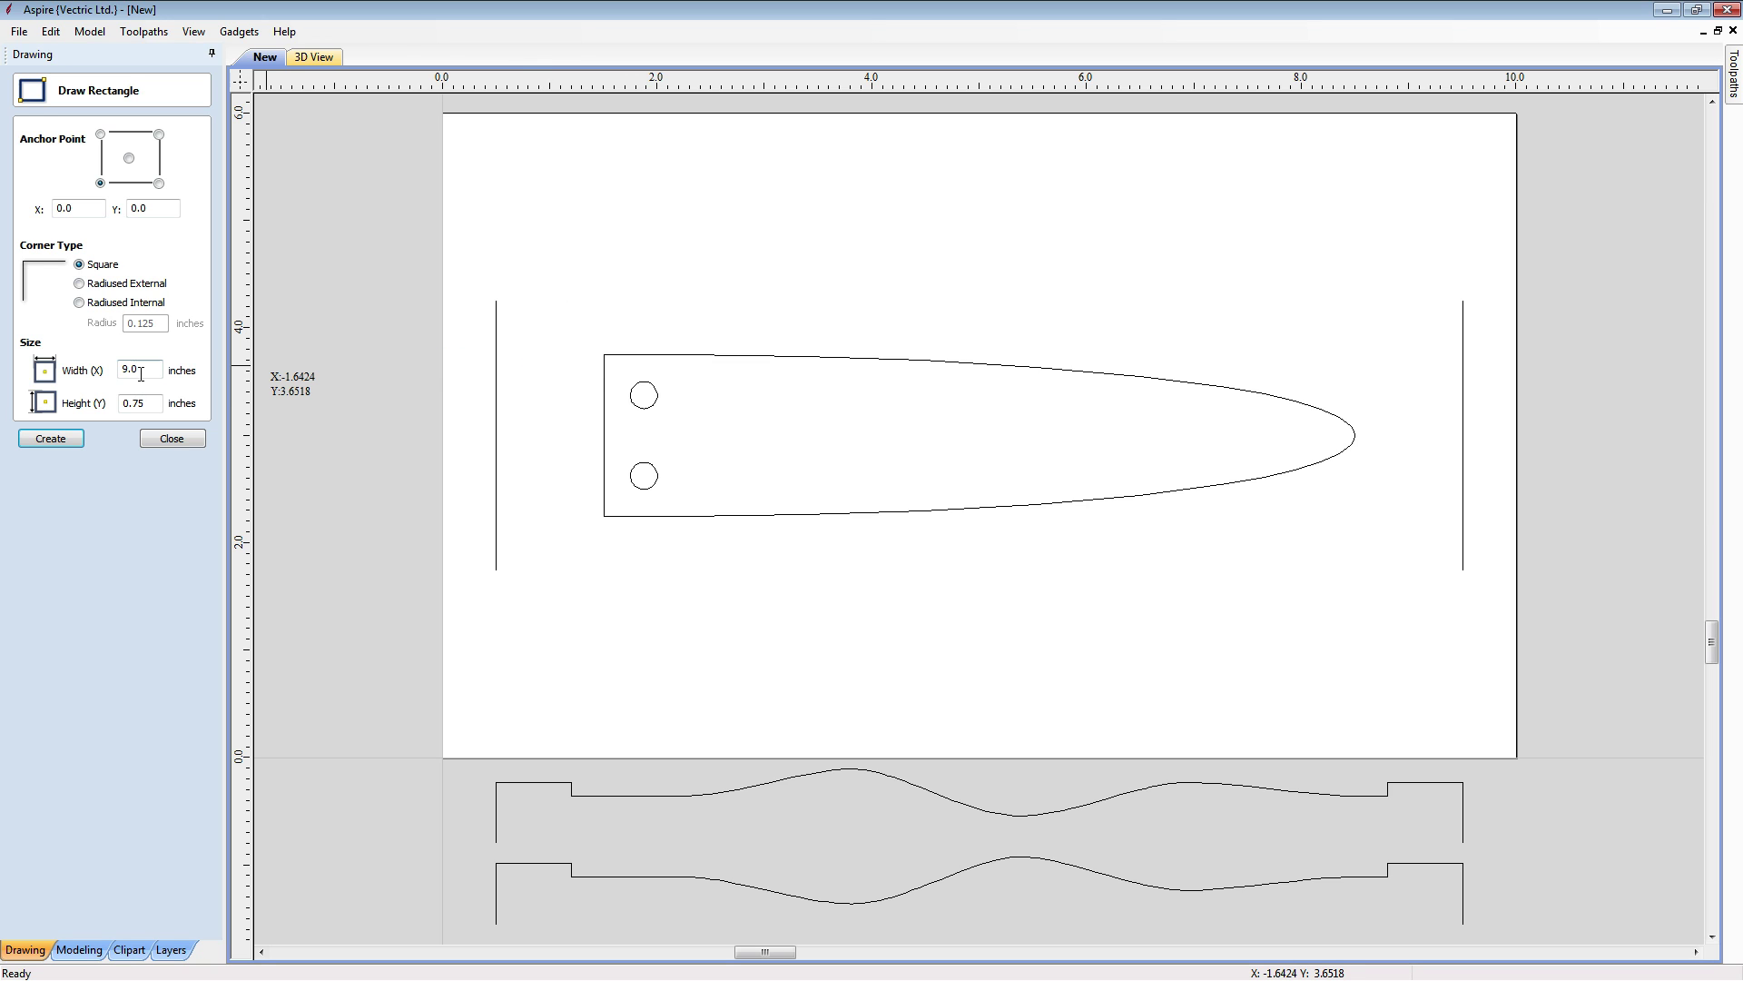
drag(141, 374, 113, 378)
text(8.5)
drag(156, 404, 115, 405)
text(2)
click(80, 439)
click(172, 439)
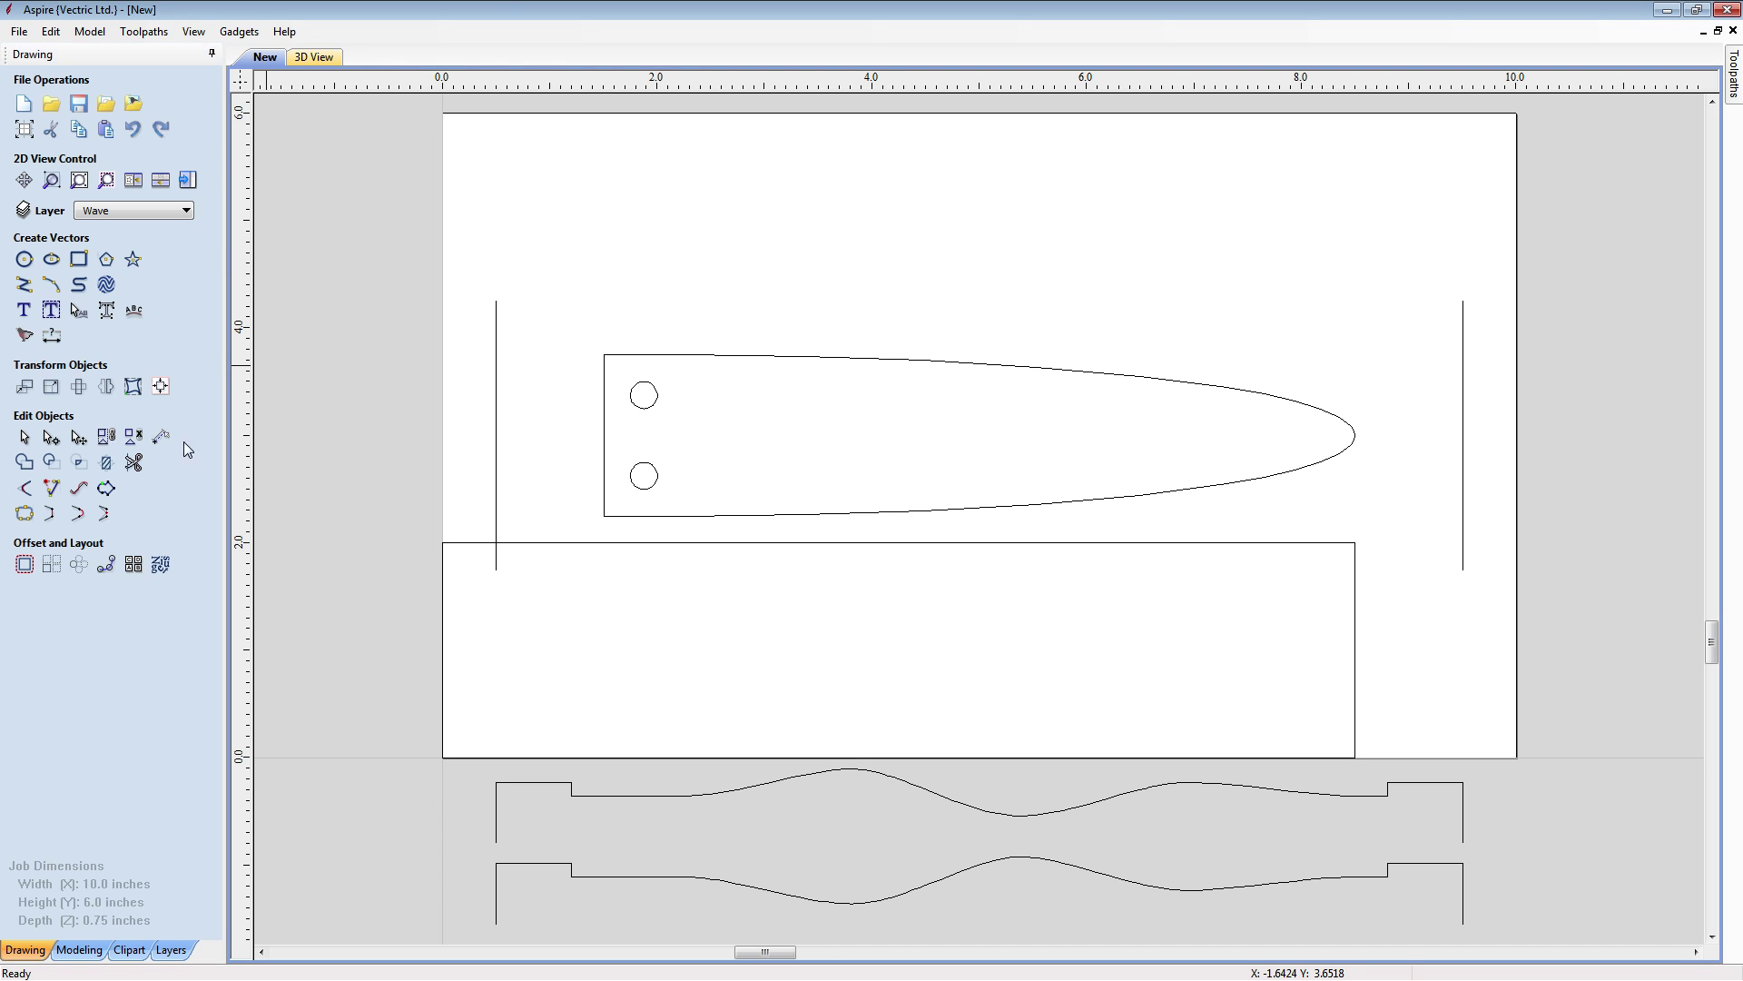
click(539, 544)
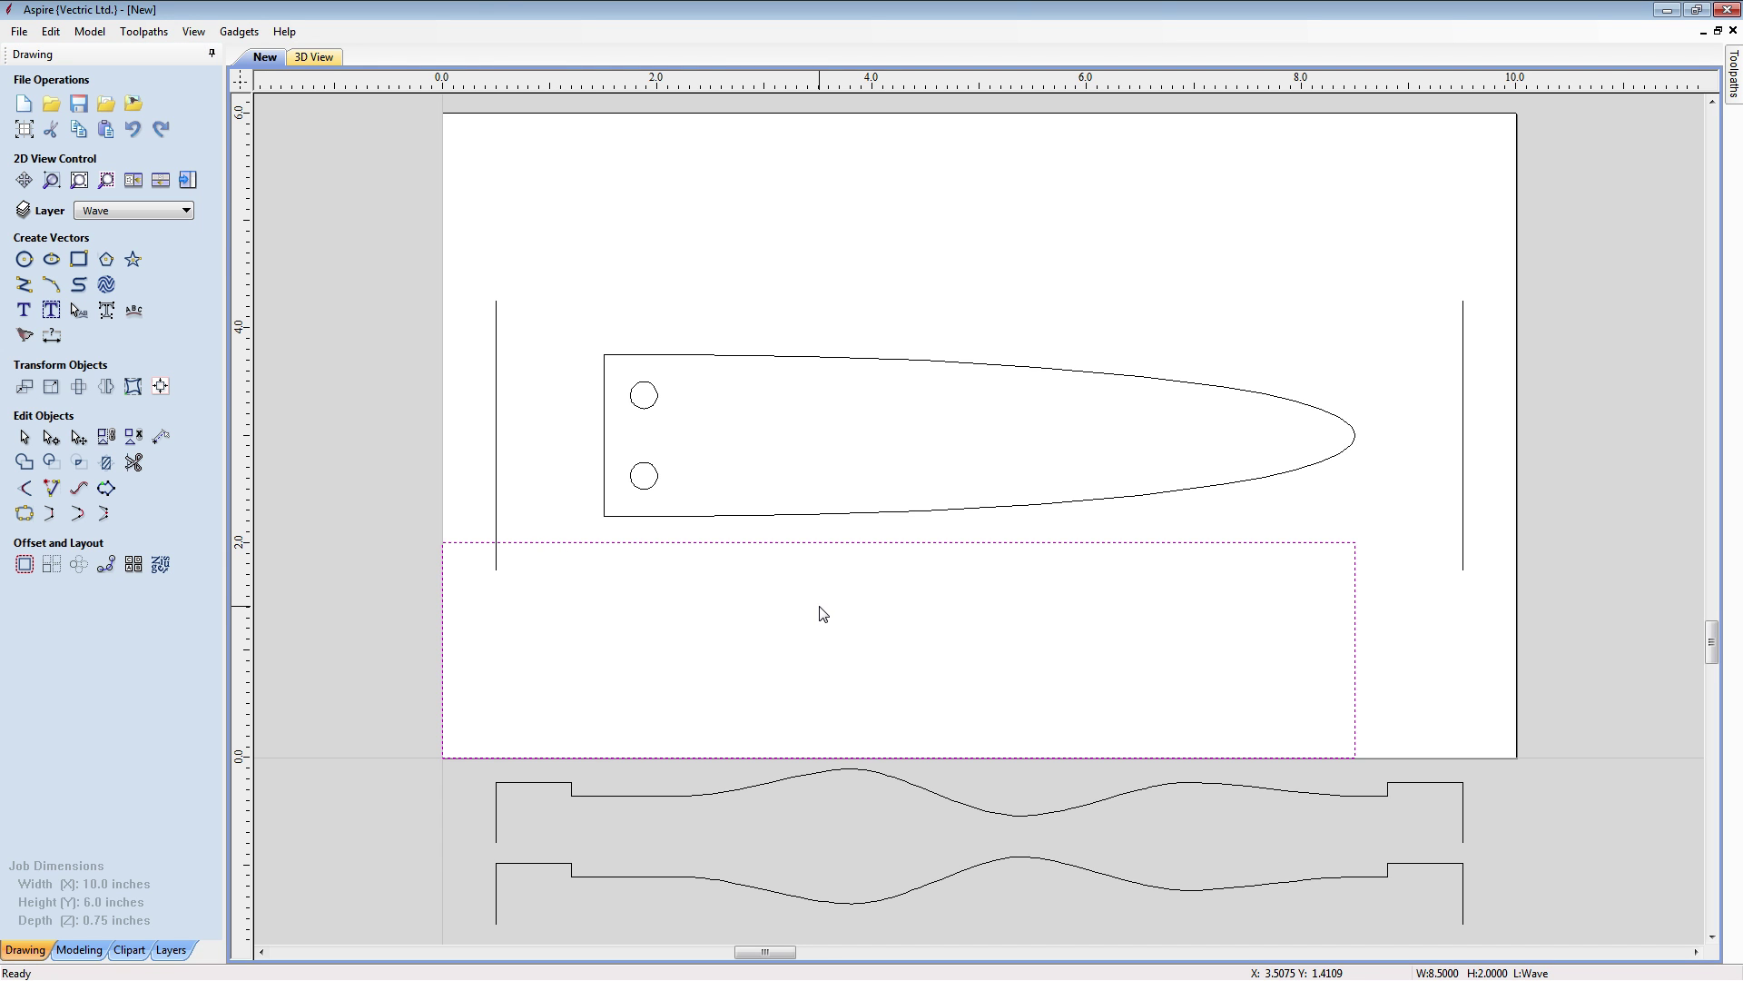
key(F9)
click(869, 668)
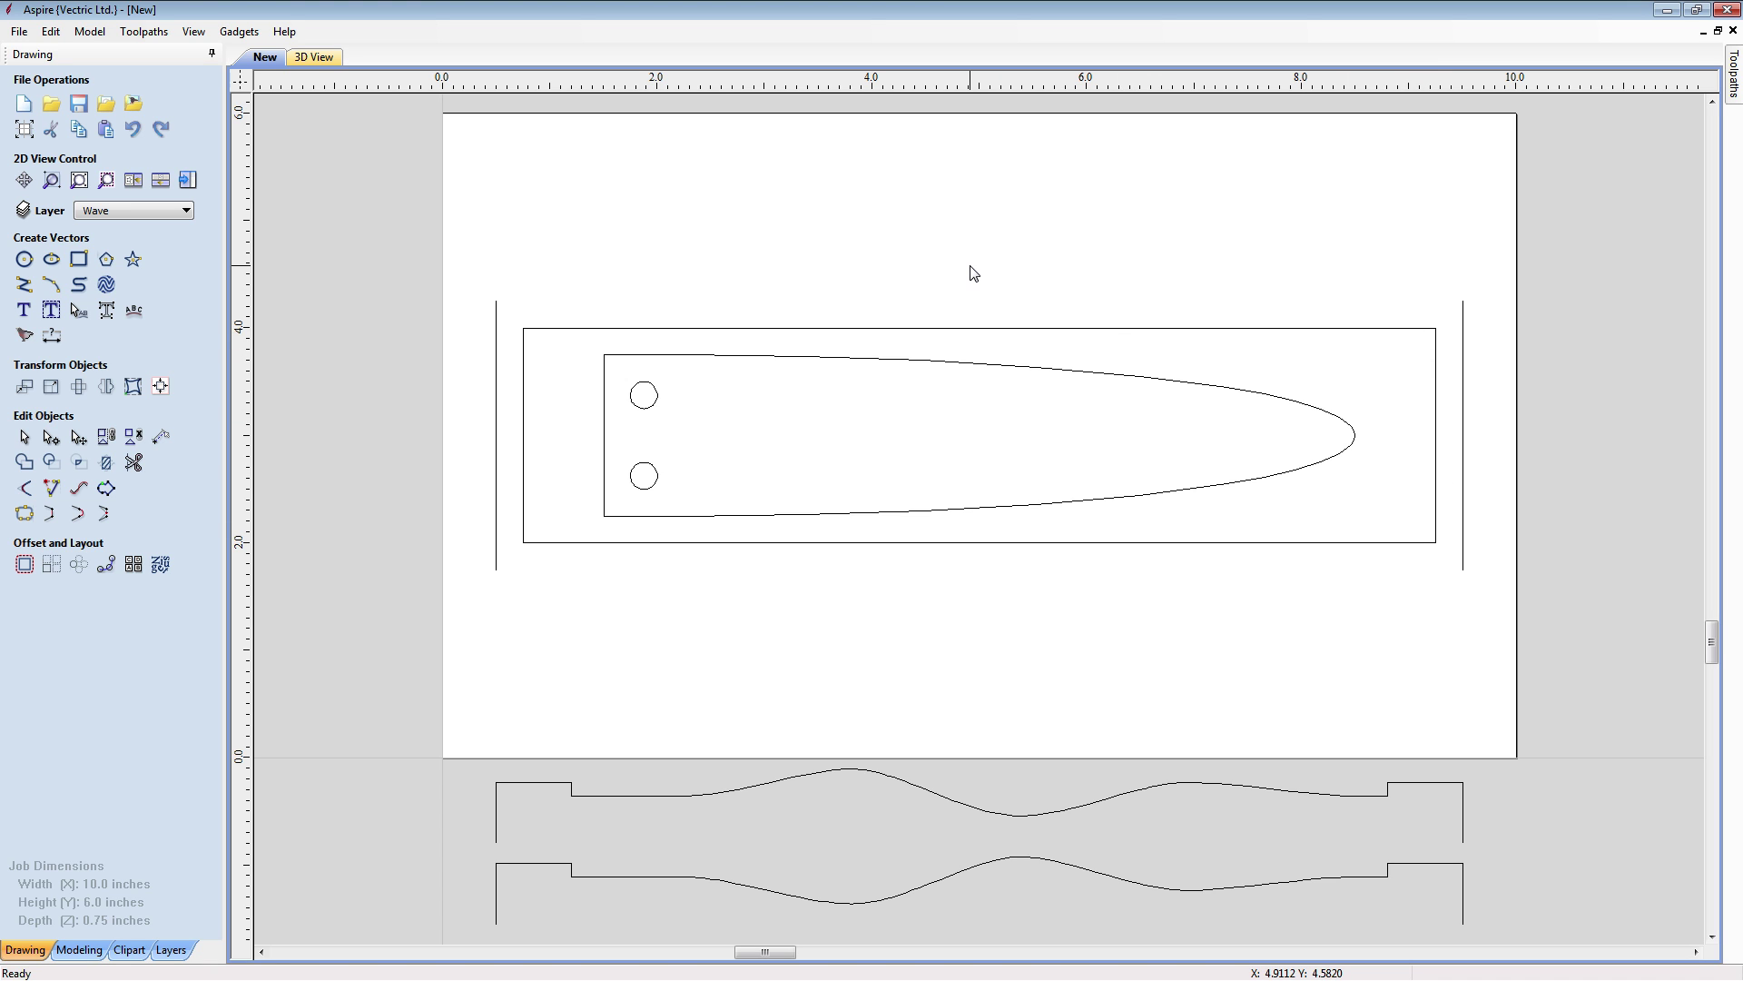
Move the blade, rectangle and side lines so their lower-left corner sits at Y 0.375 inches, and mirror a copy into the job's upper half
drag(450, 255, 1535, 626)
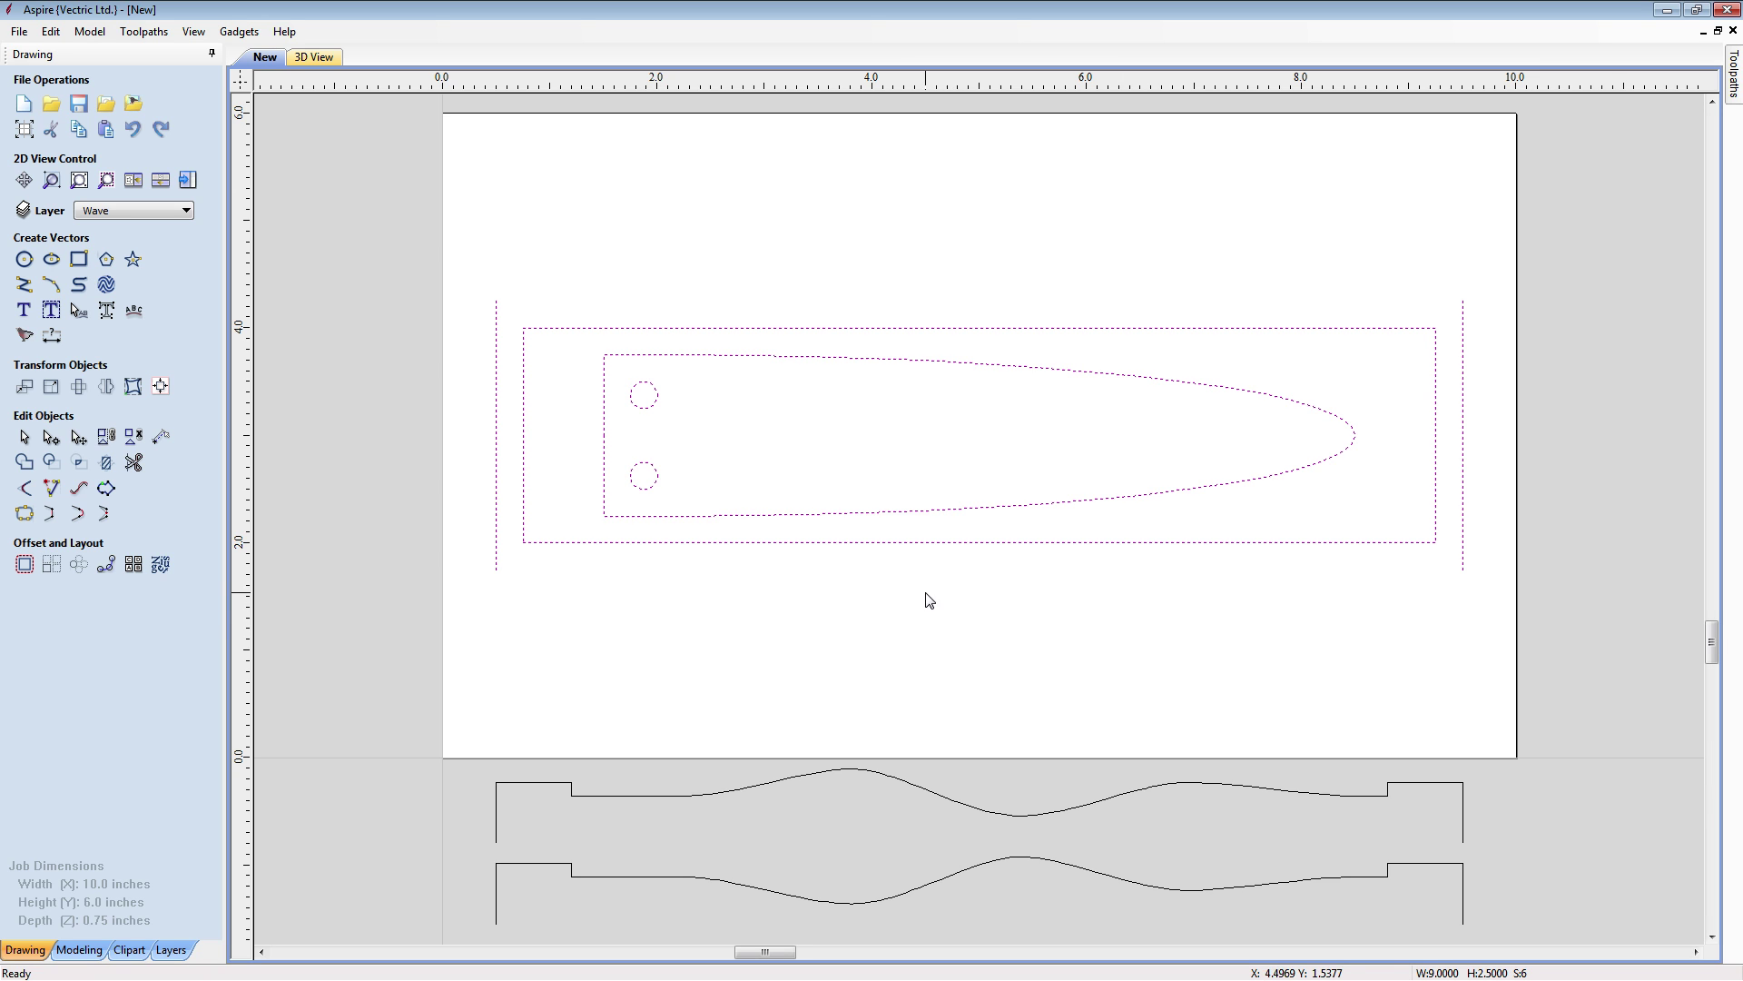
click(23, 385)
click(42, 215)
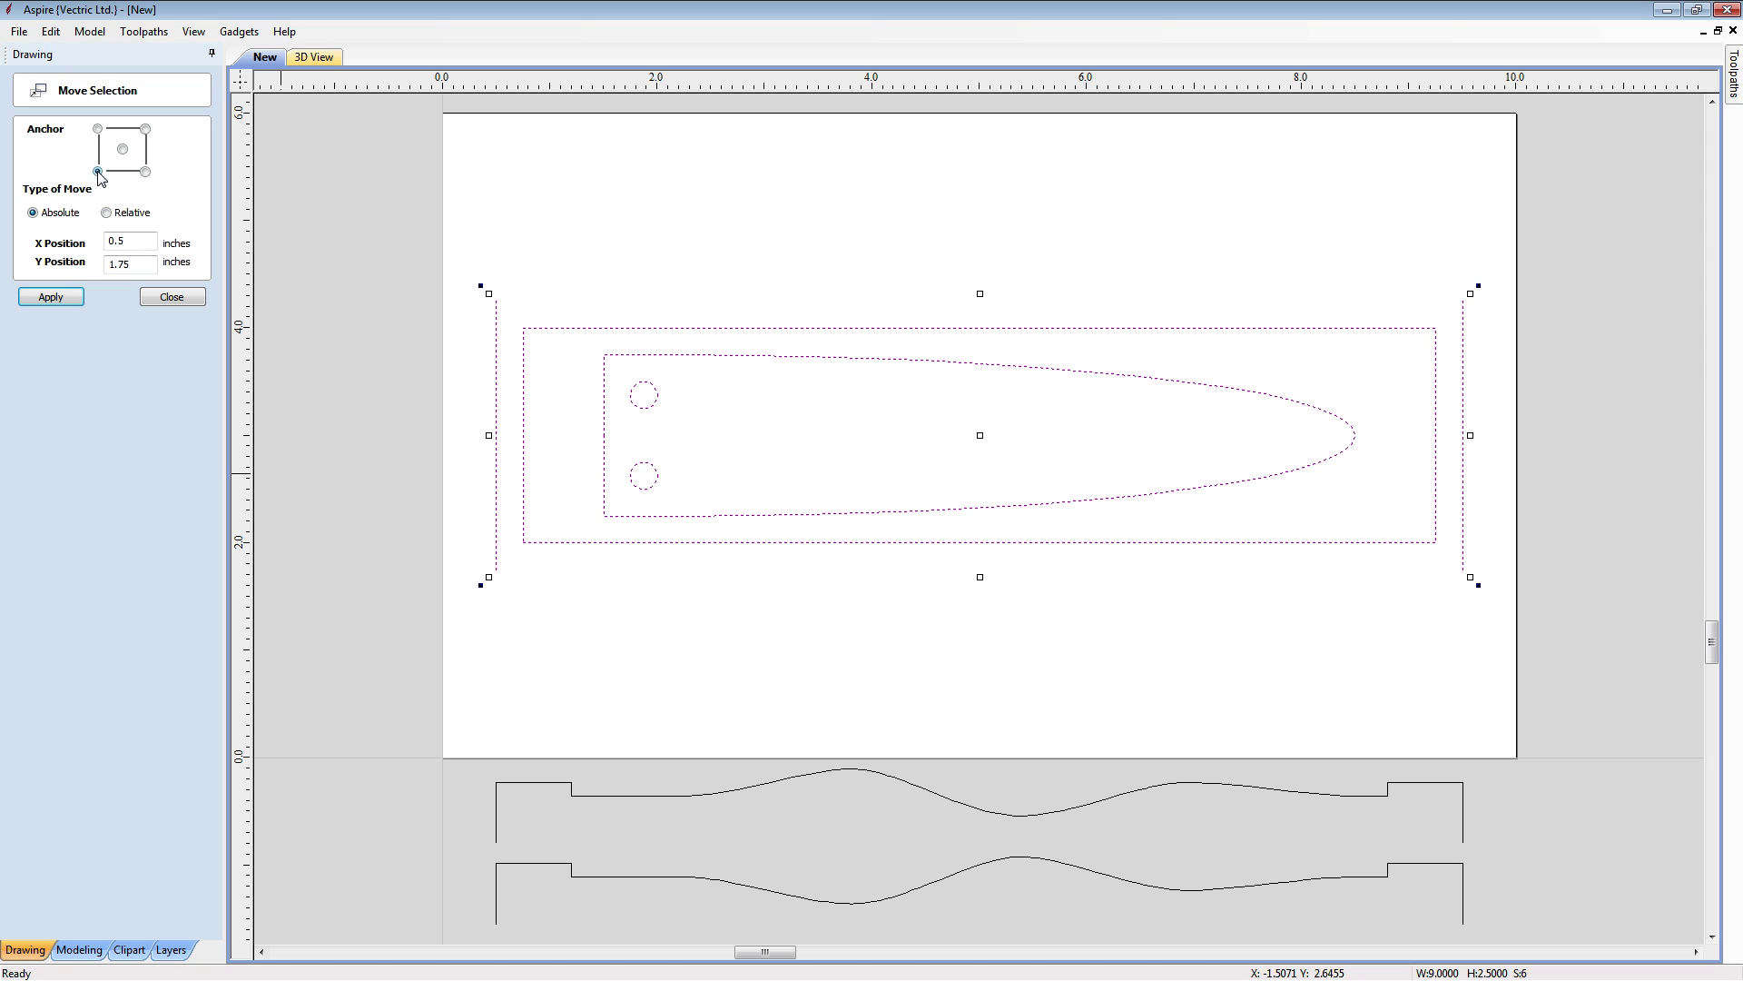
double_click(121, 264)
text(0.375)
click(47, 298)
click(158, 302)
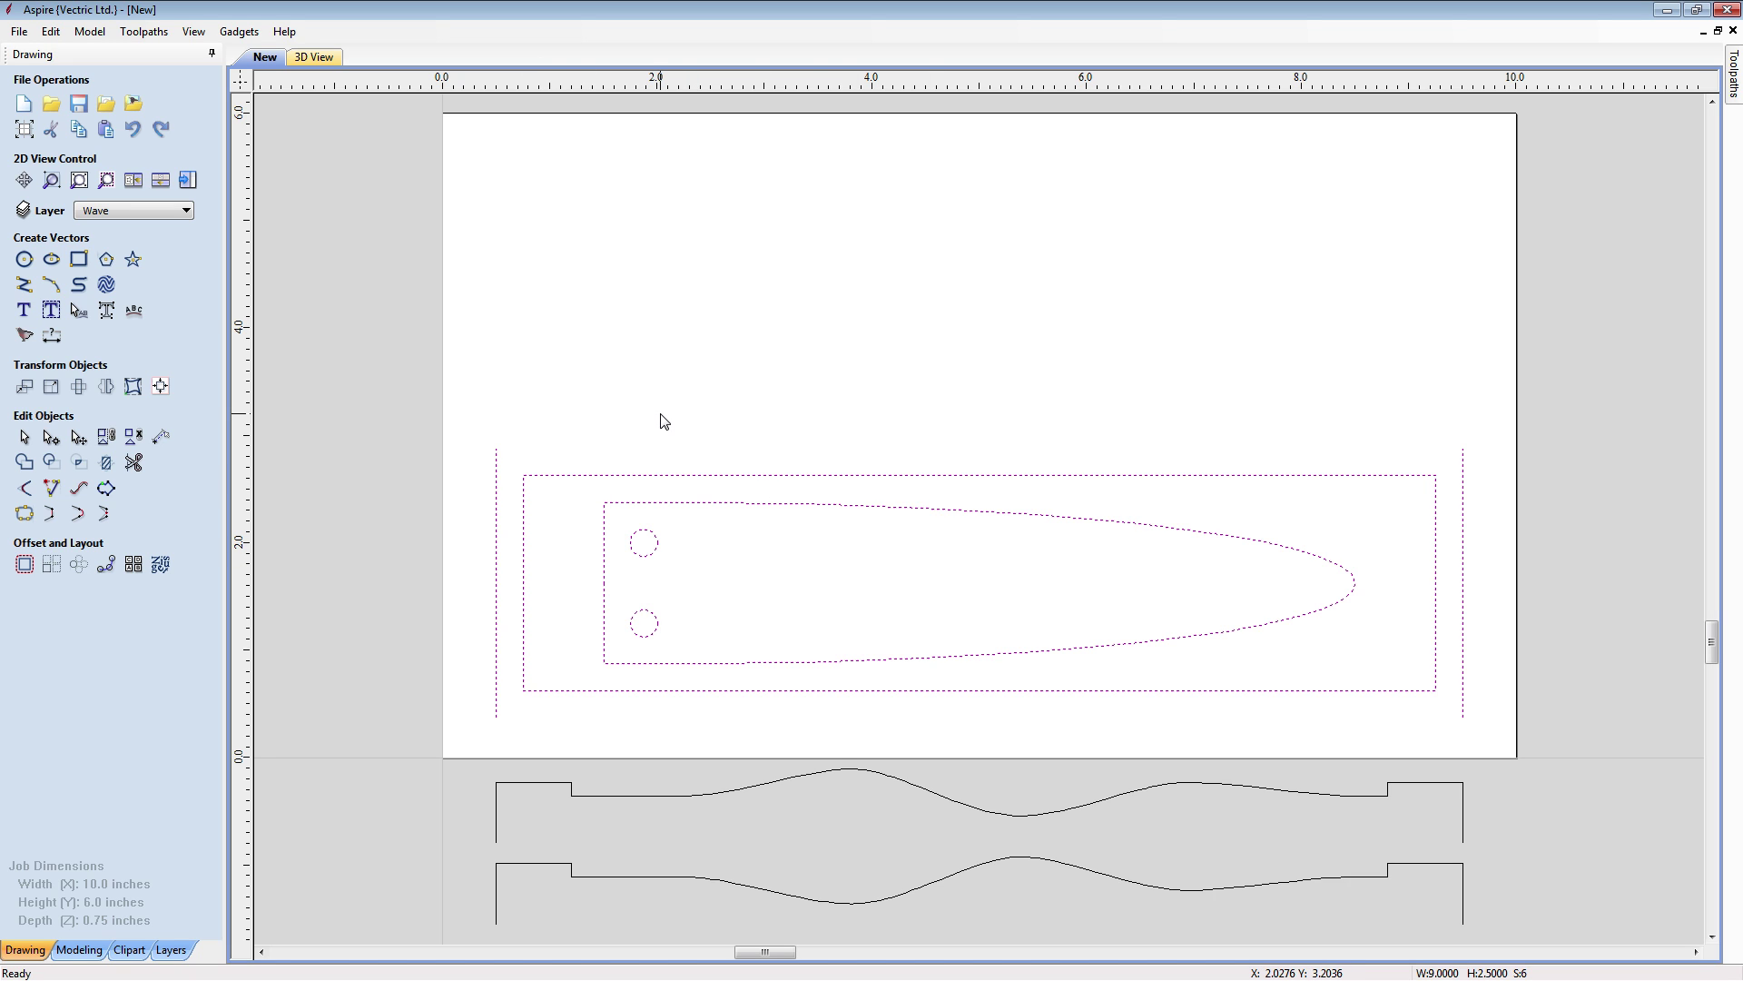
key(ctrl+v)
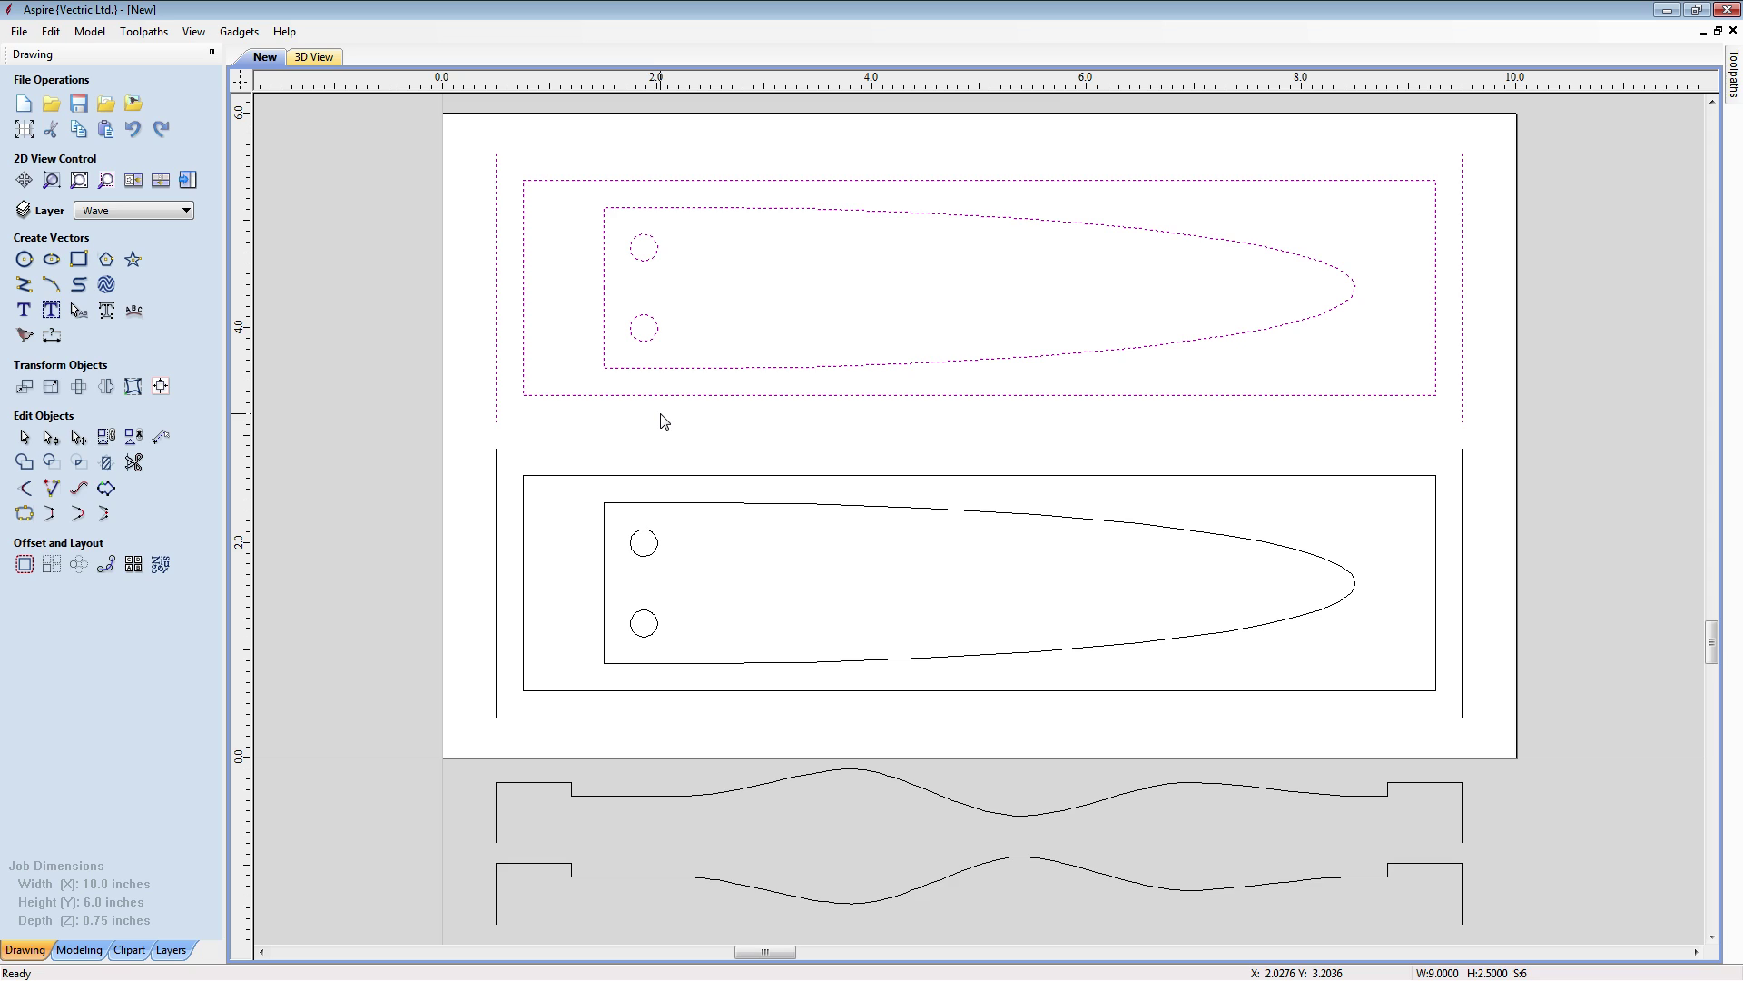
click(663, 421)
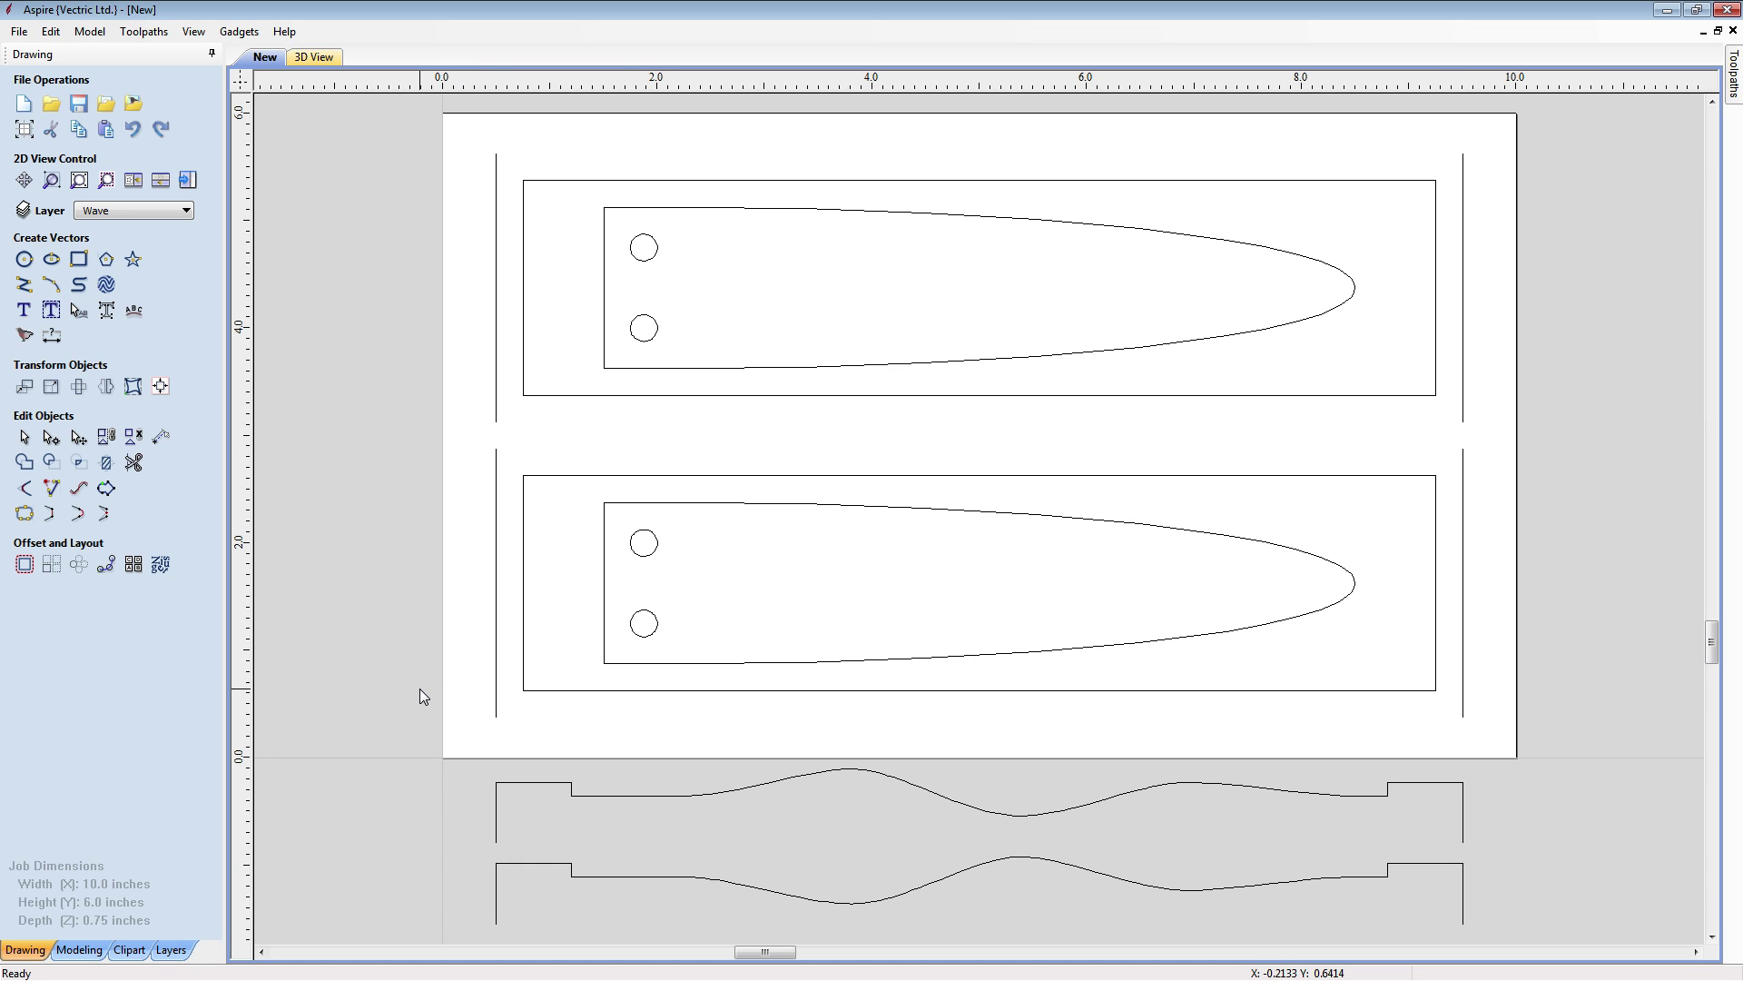
Show the 2D and 3D views side by side and set the lower pair of vertical lines as Two Rail Sweep drive rails
key(F4)
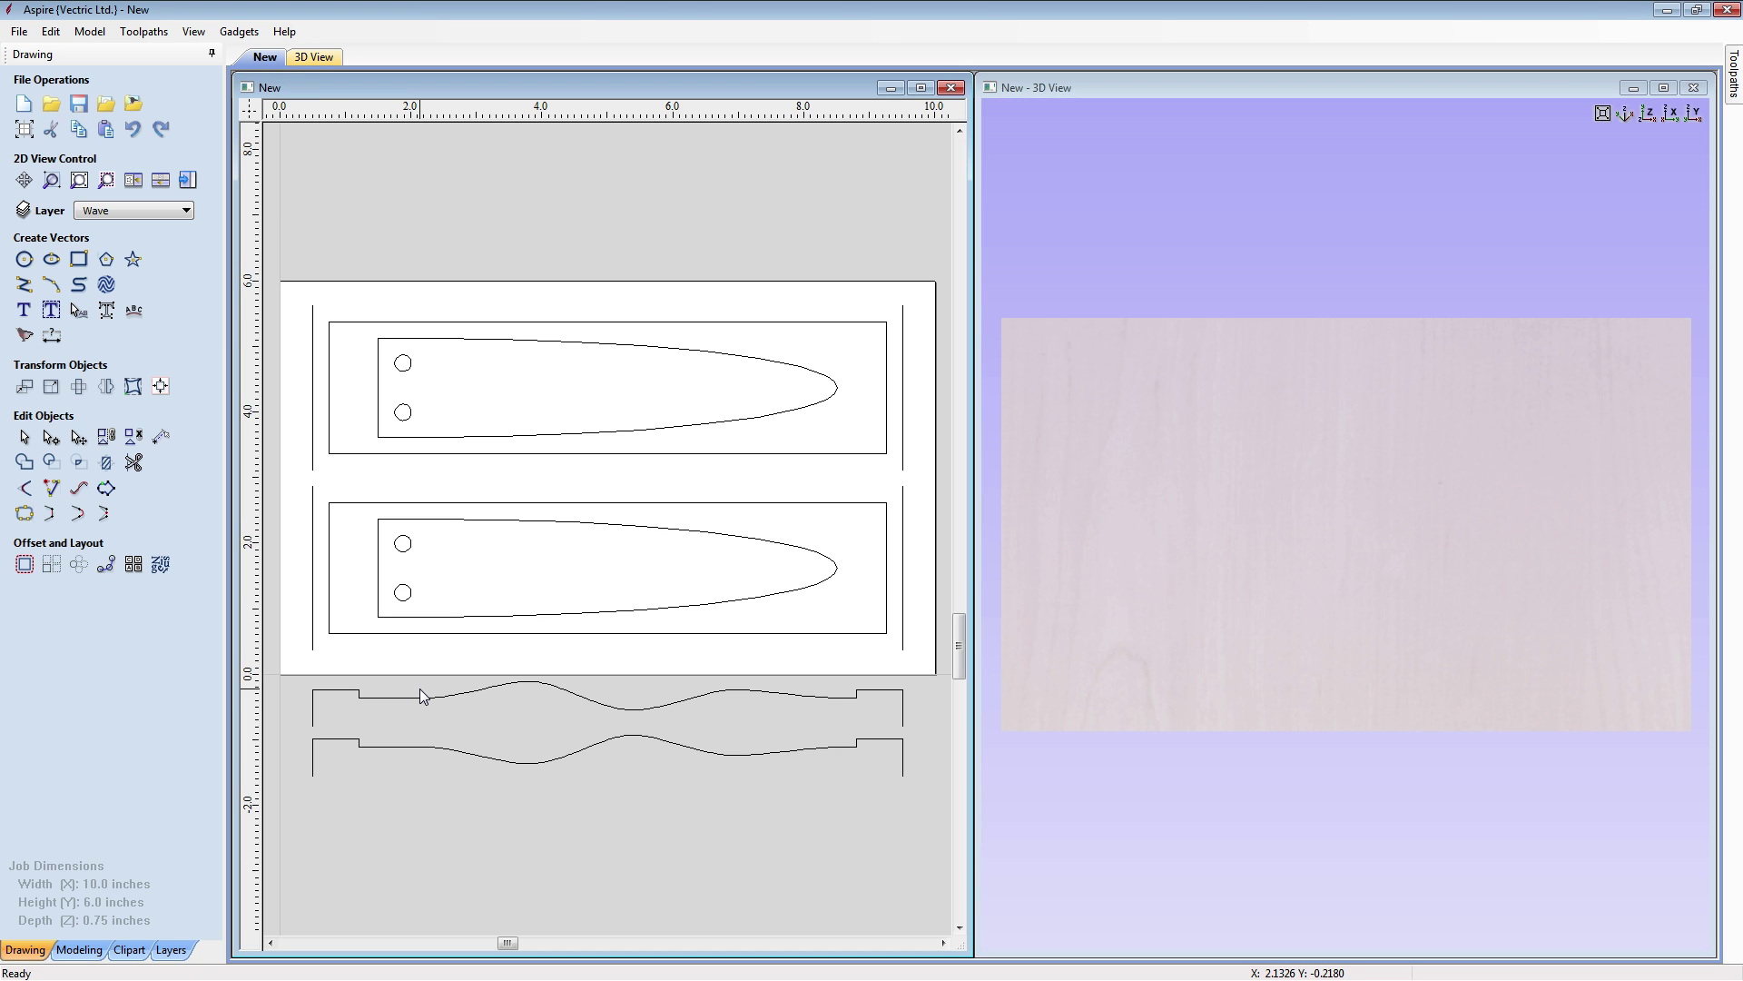
drag(1241, 538, 1393, 672)
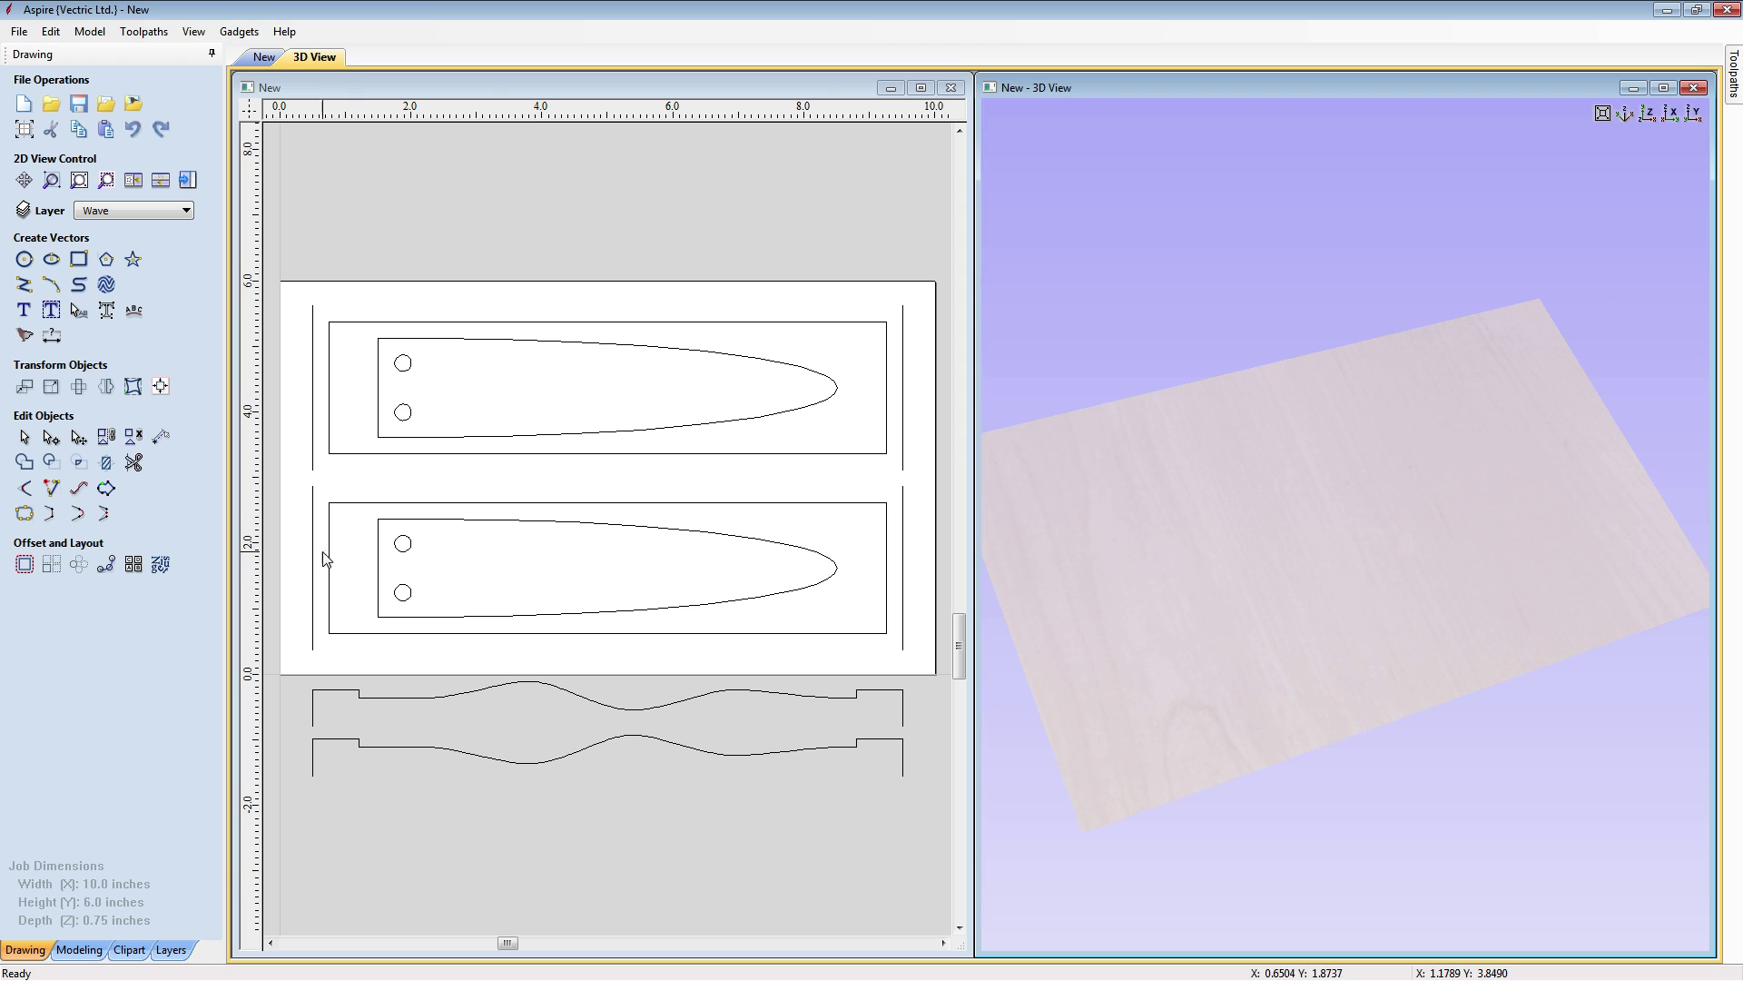
click(78, 950)
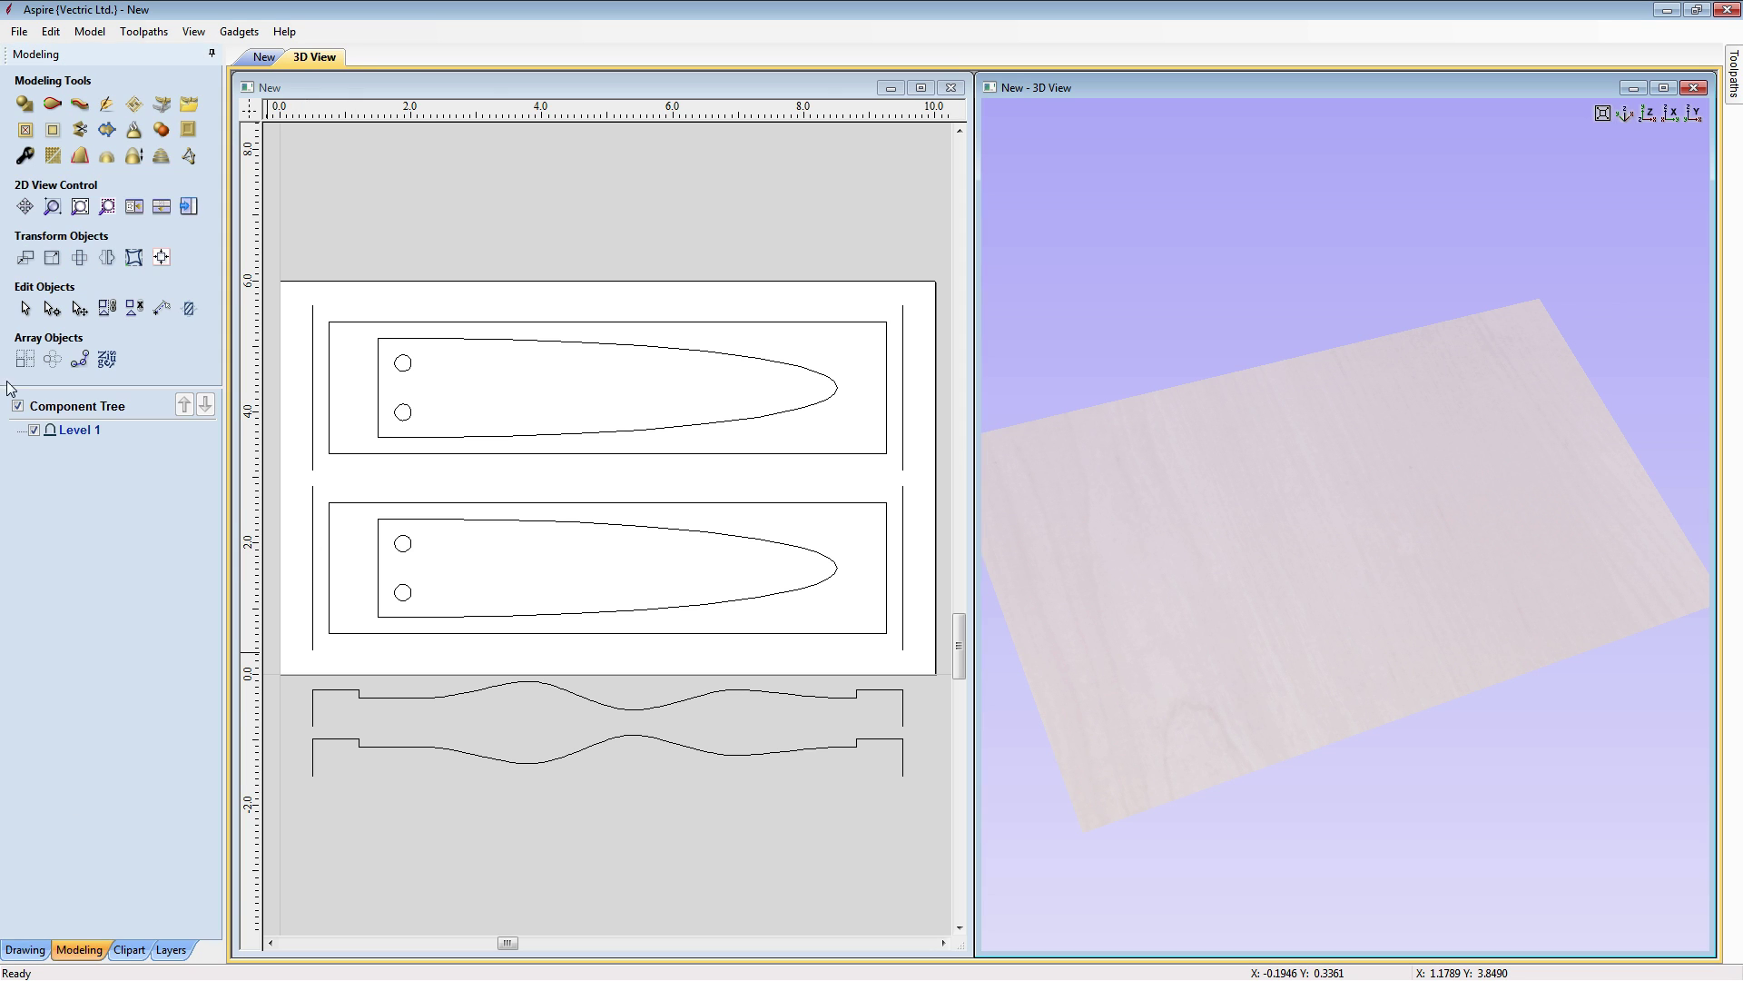
click(52, 107)
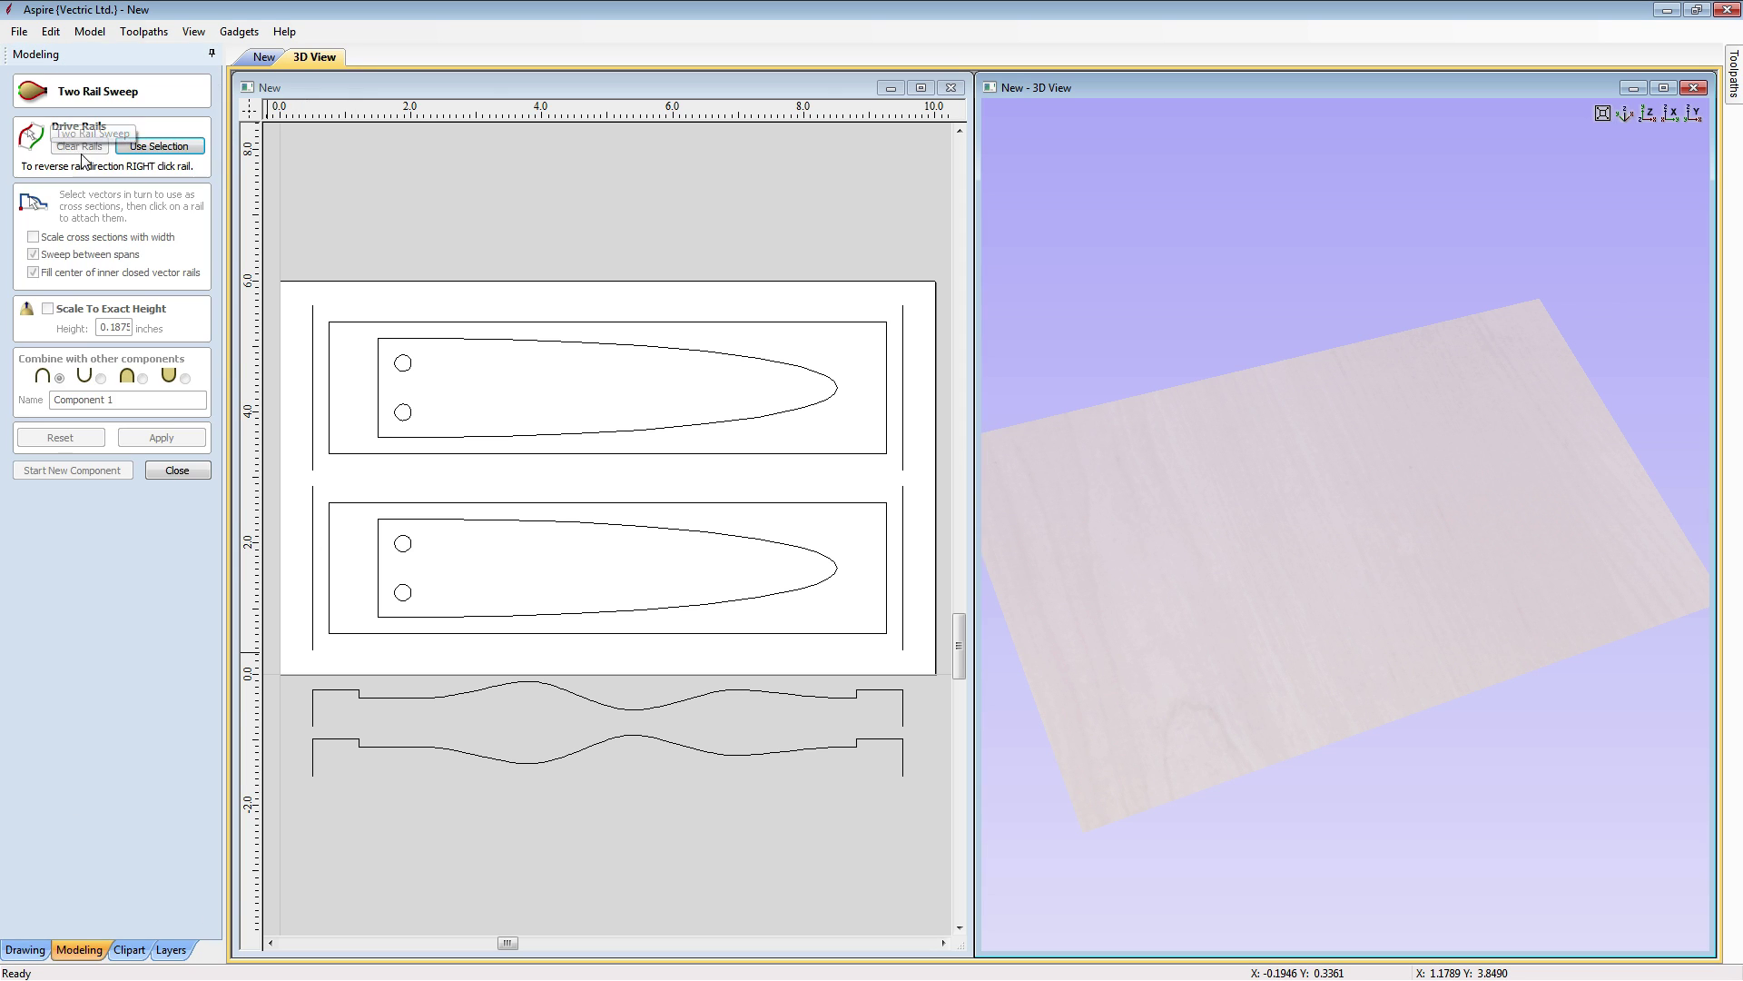
click(313, 522)
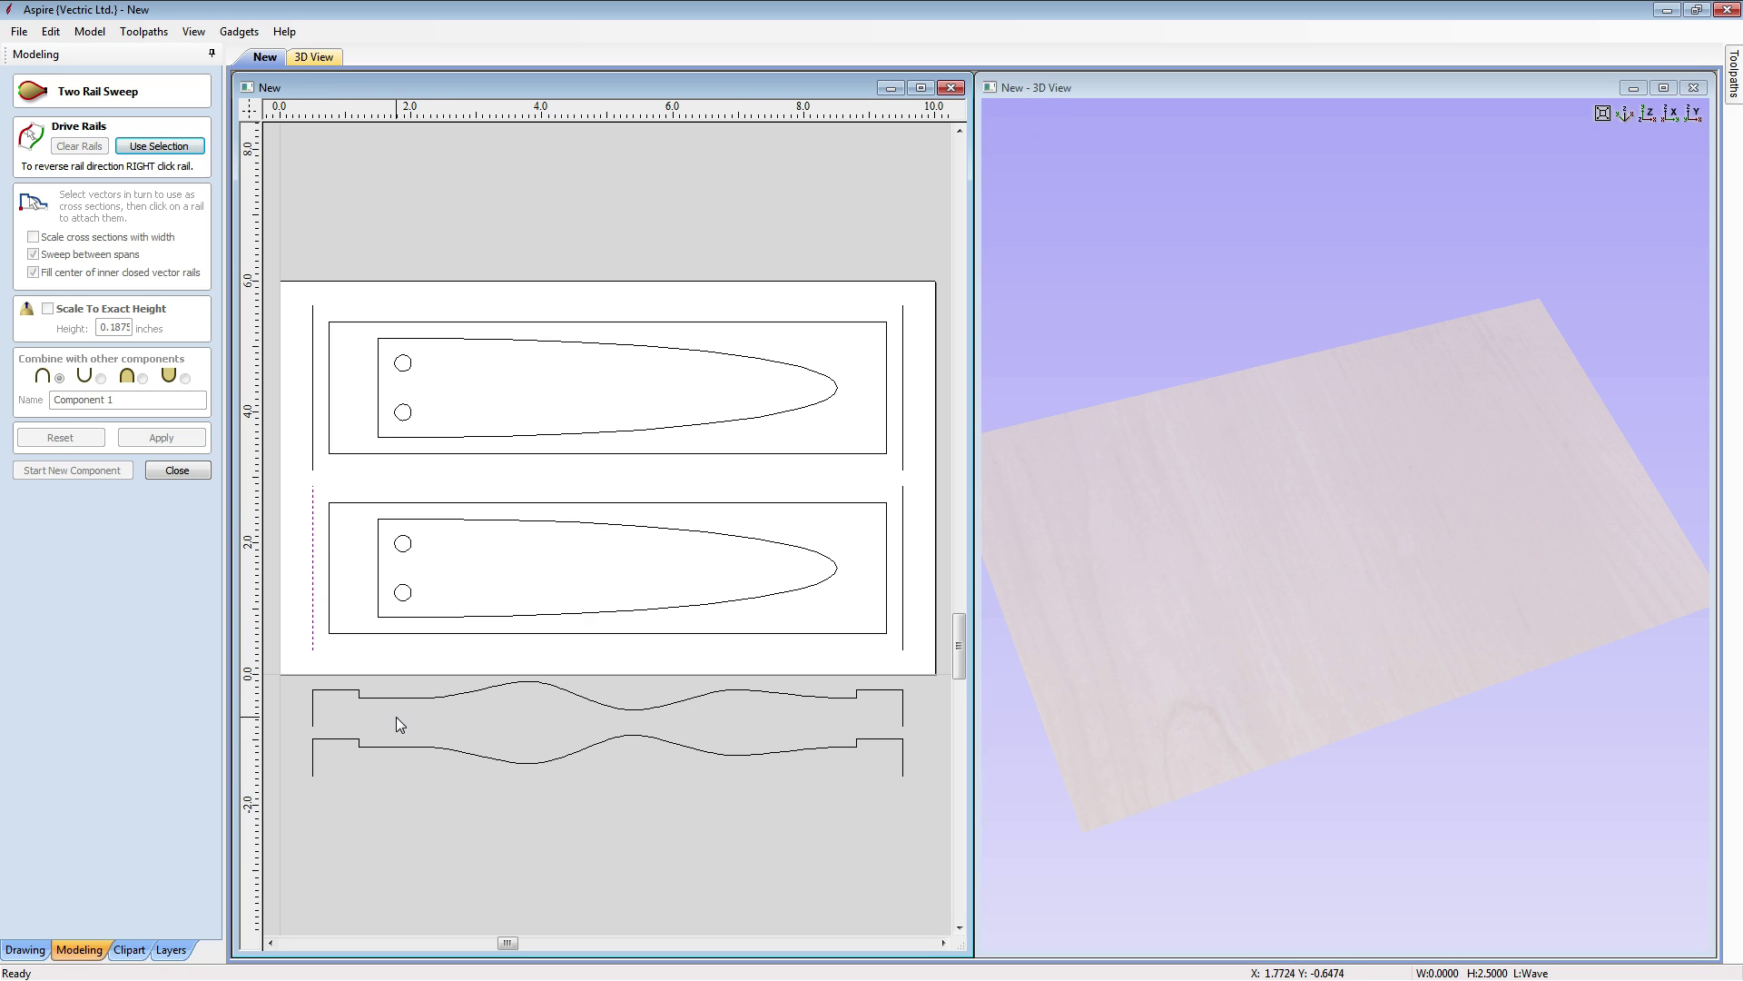
shift+click(903, 519)
click(159, 146)
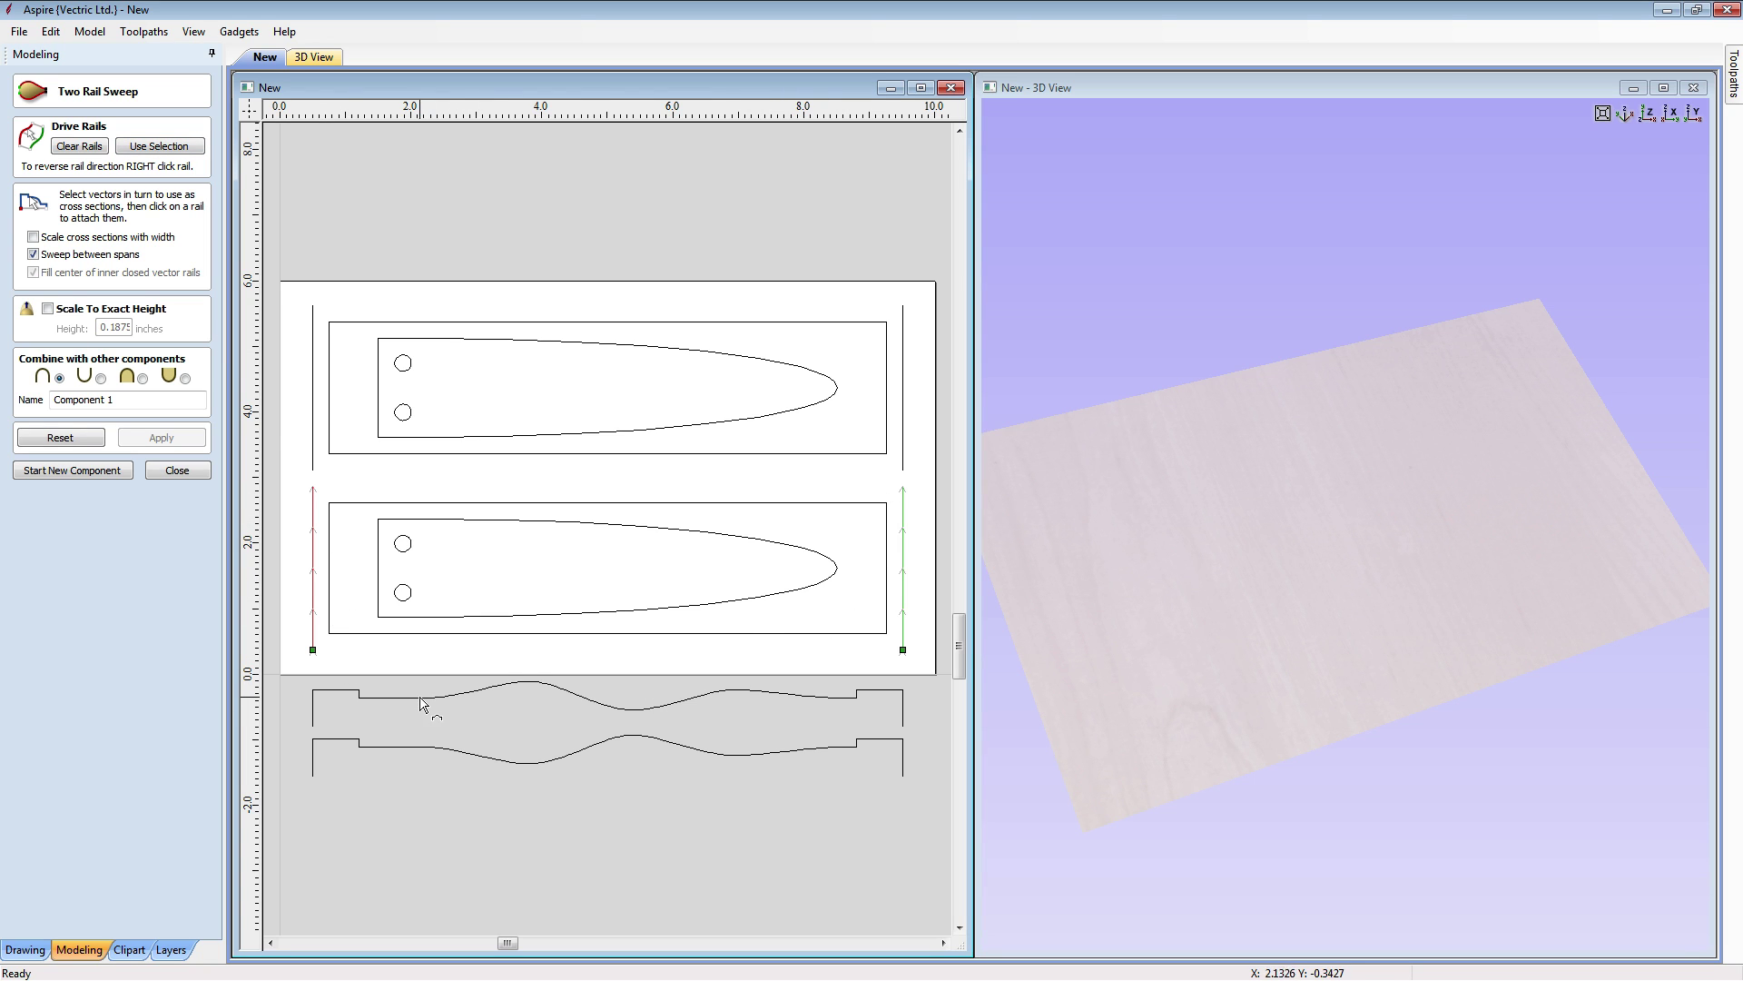
Sweep the lower wave profile along the rails as a component named "Wave Bottom"
click(399, 748)
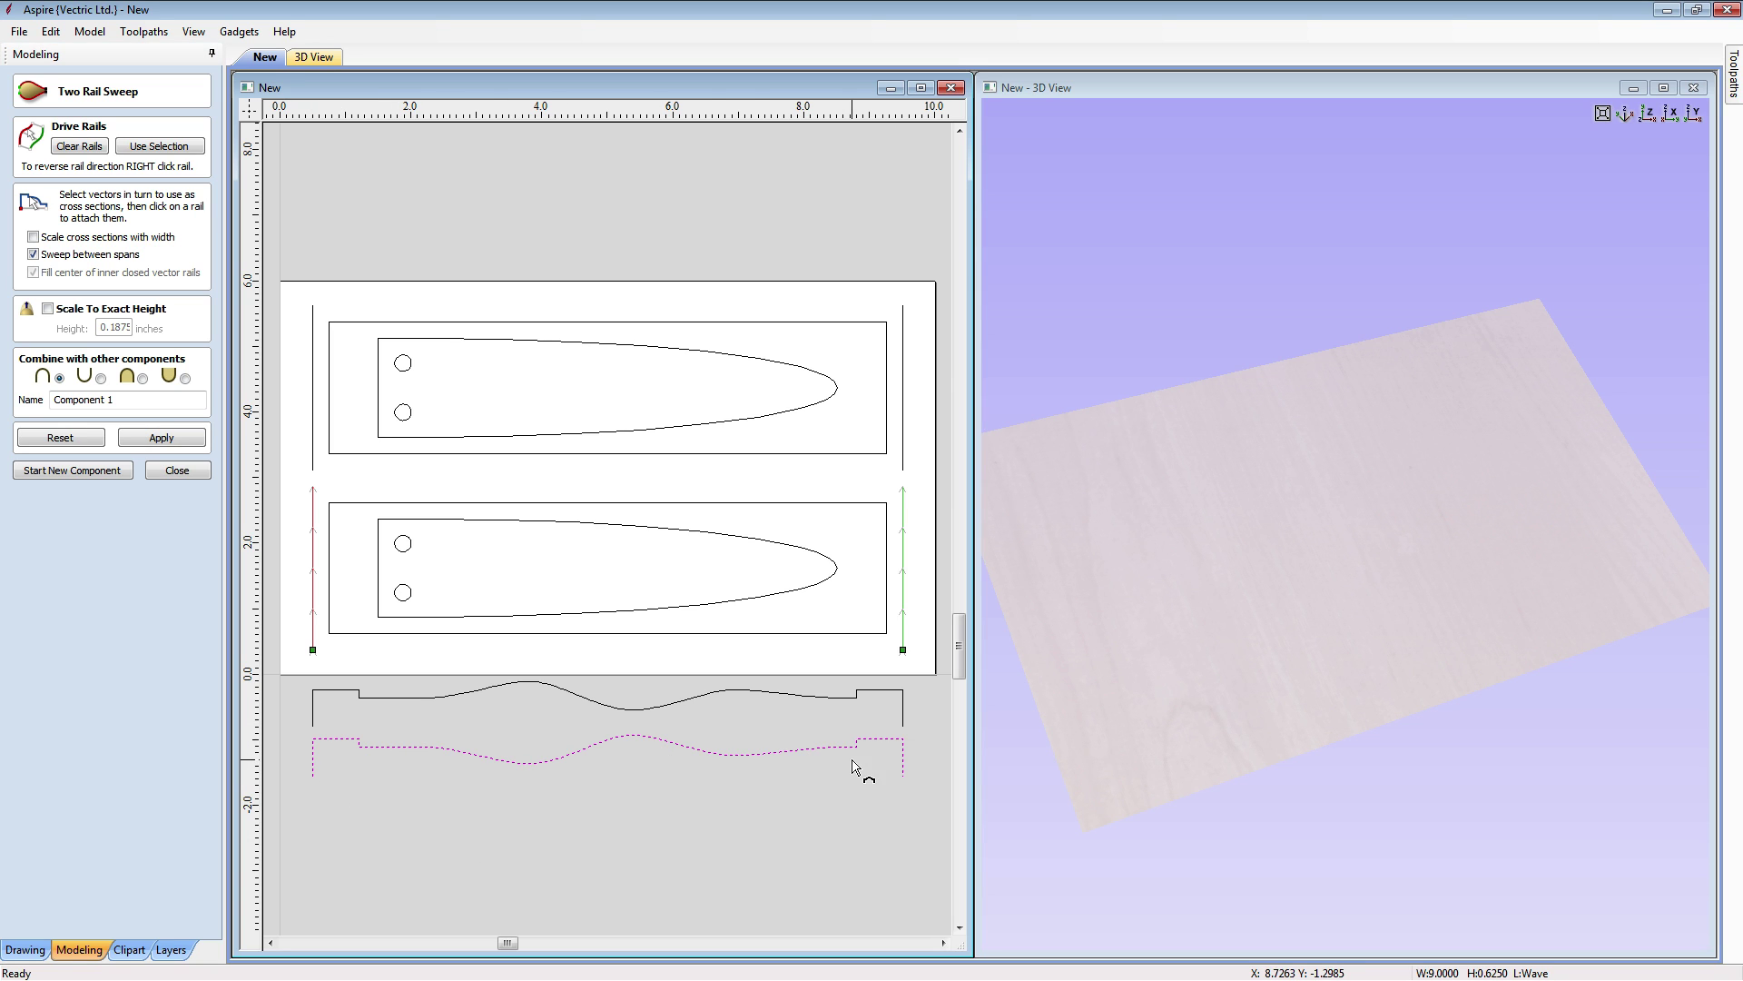
click(132, 407)
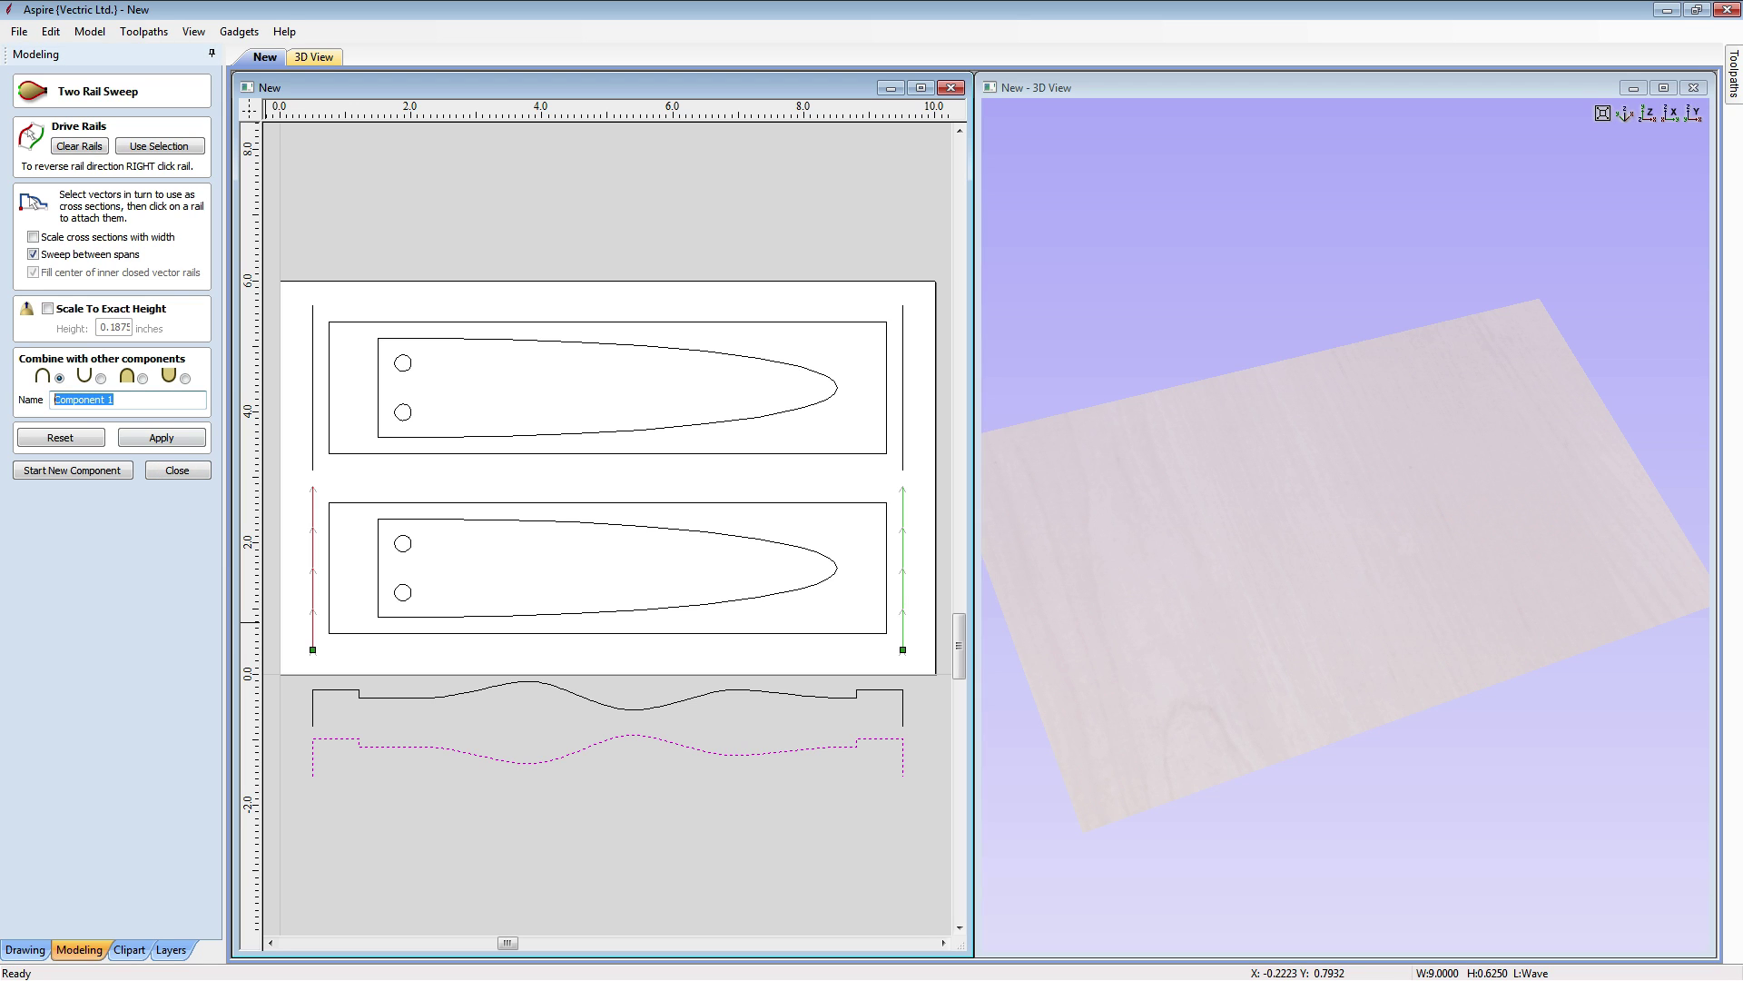
text(Wave Bottom)
click(150, 439)
click(186, 438)
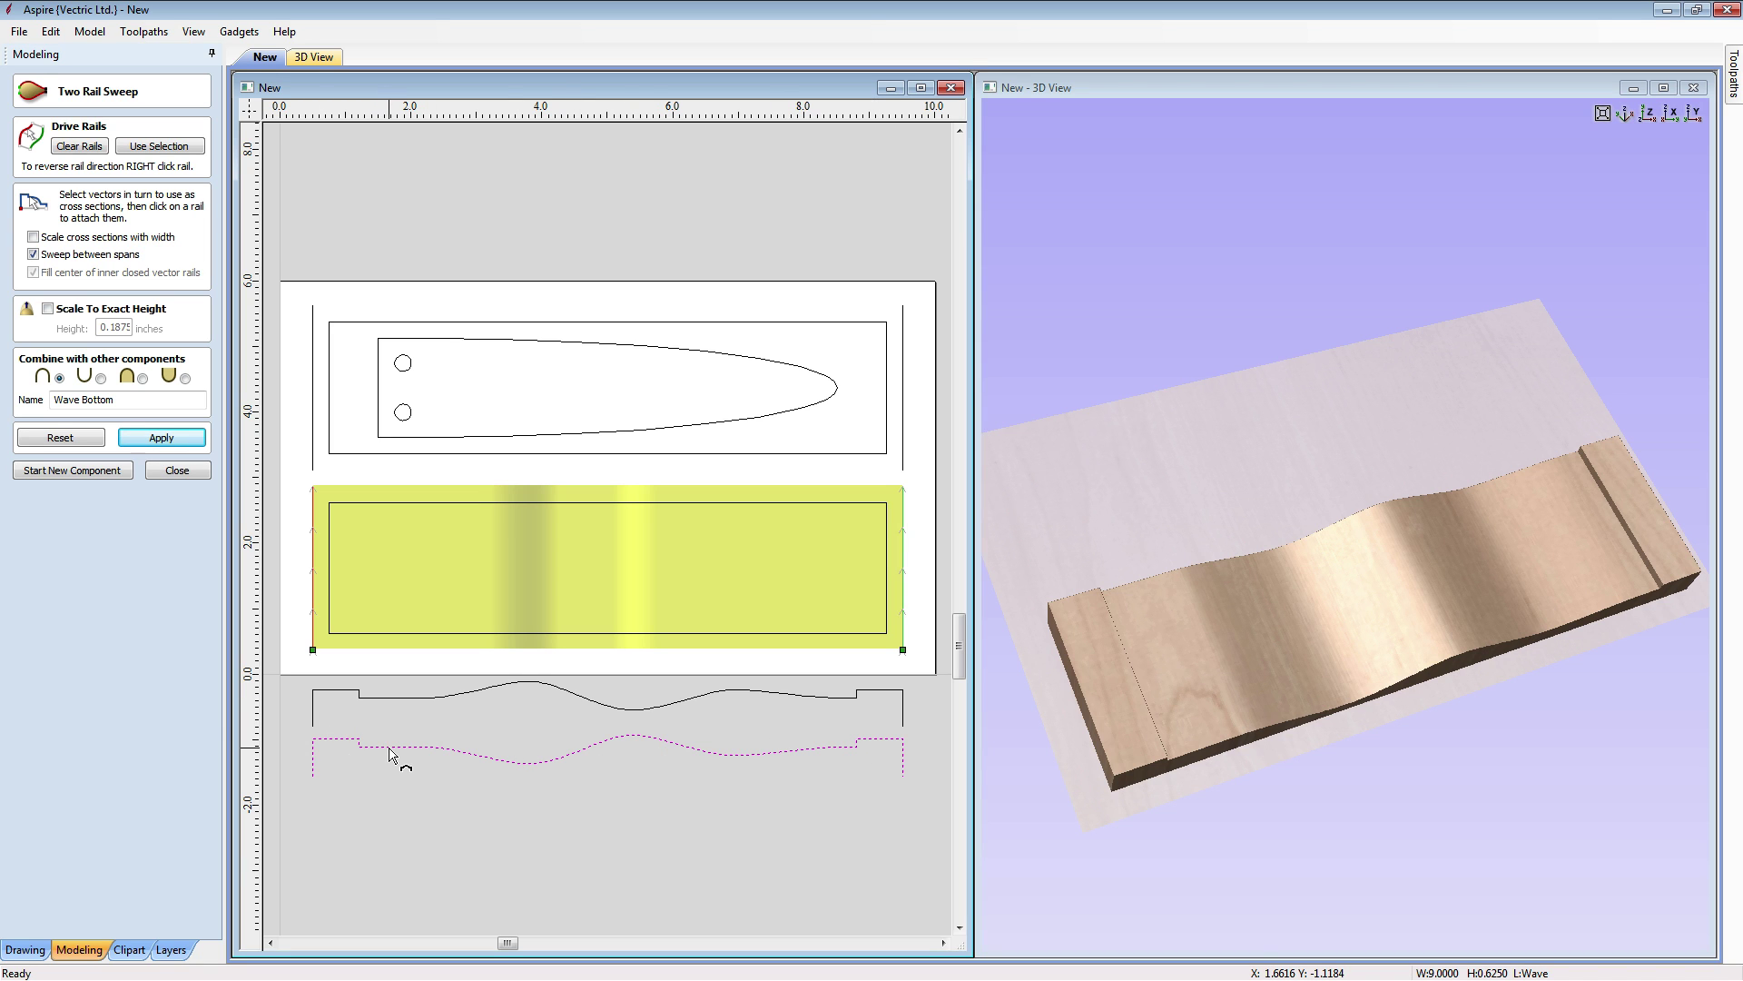
drag(1043, 847, 1271, 799)
Start a new sweep component using the upper pair of vertical lines as its drive rails
click(79, 471)
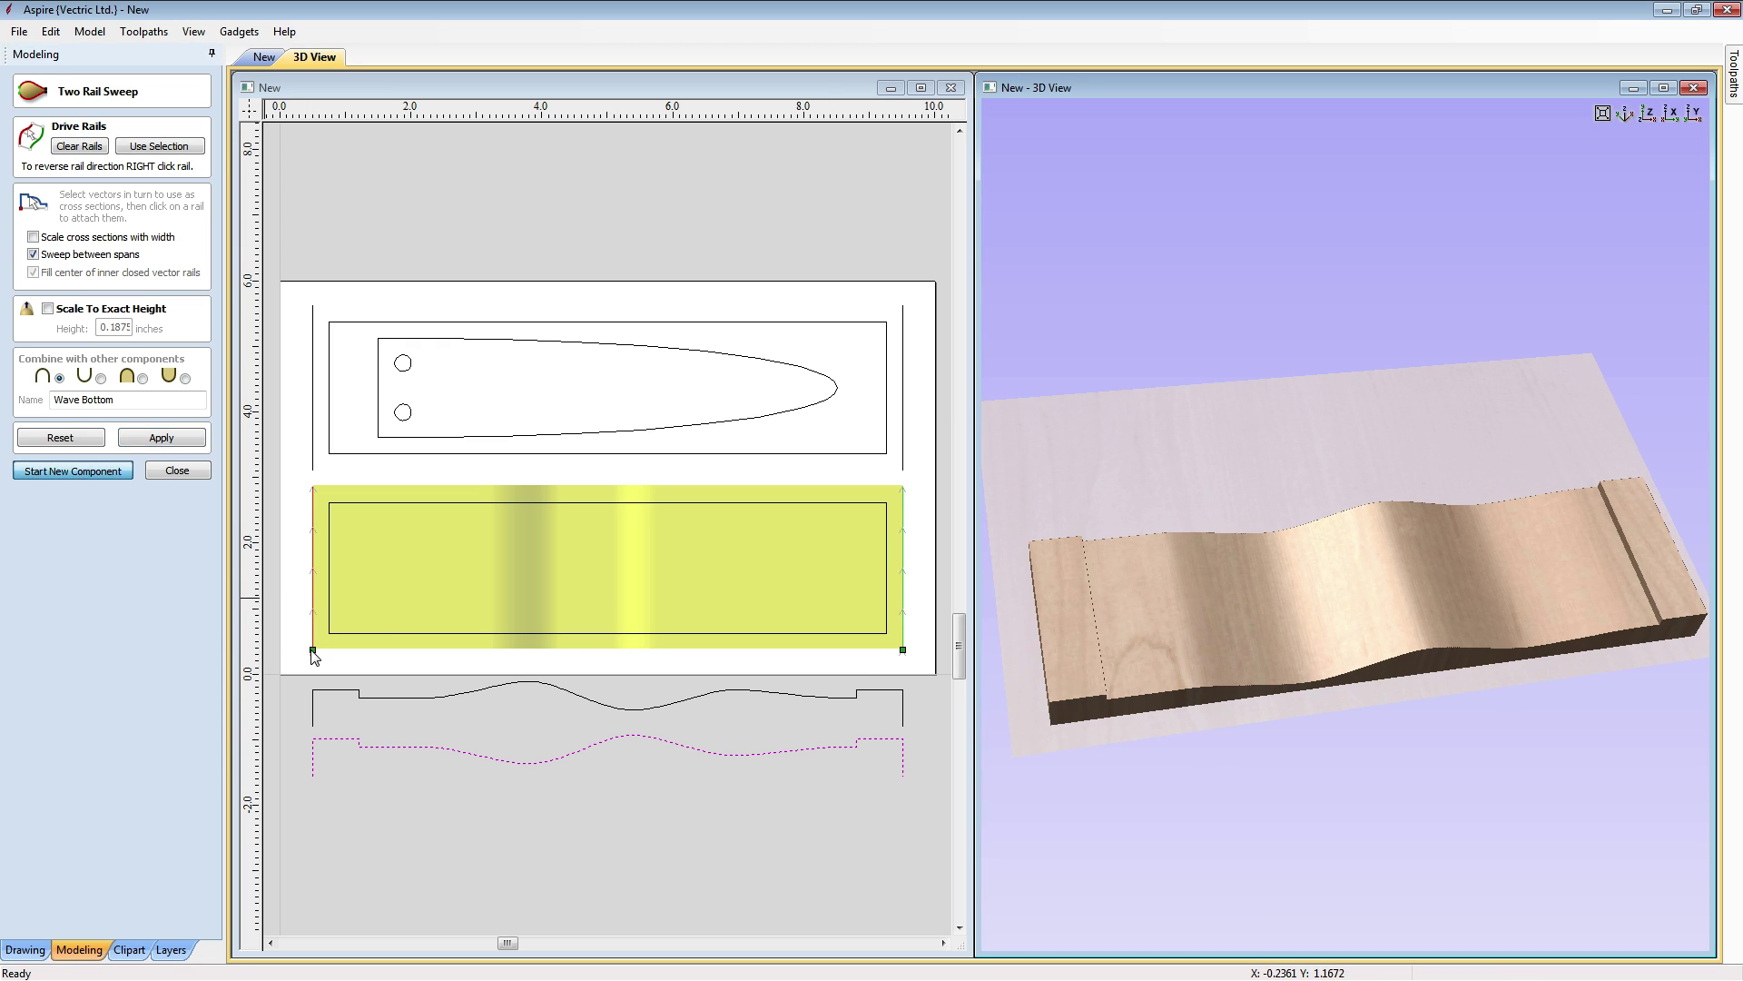
click(314, 409)
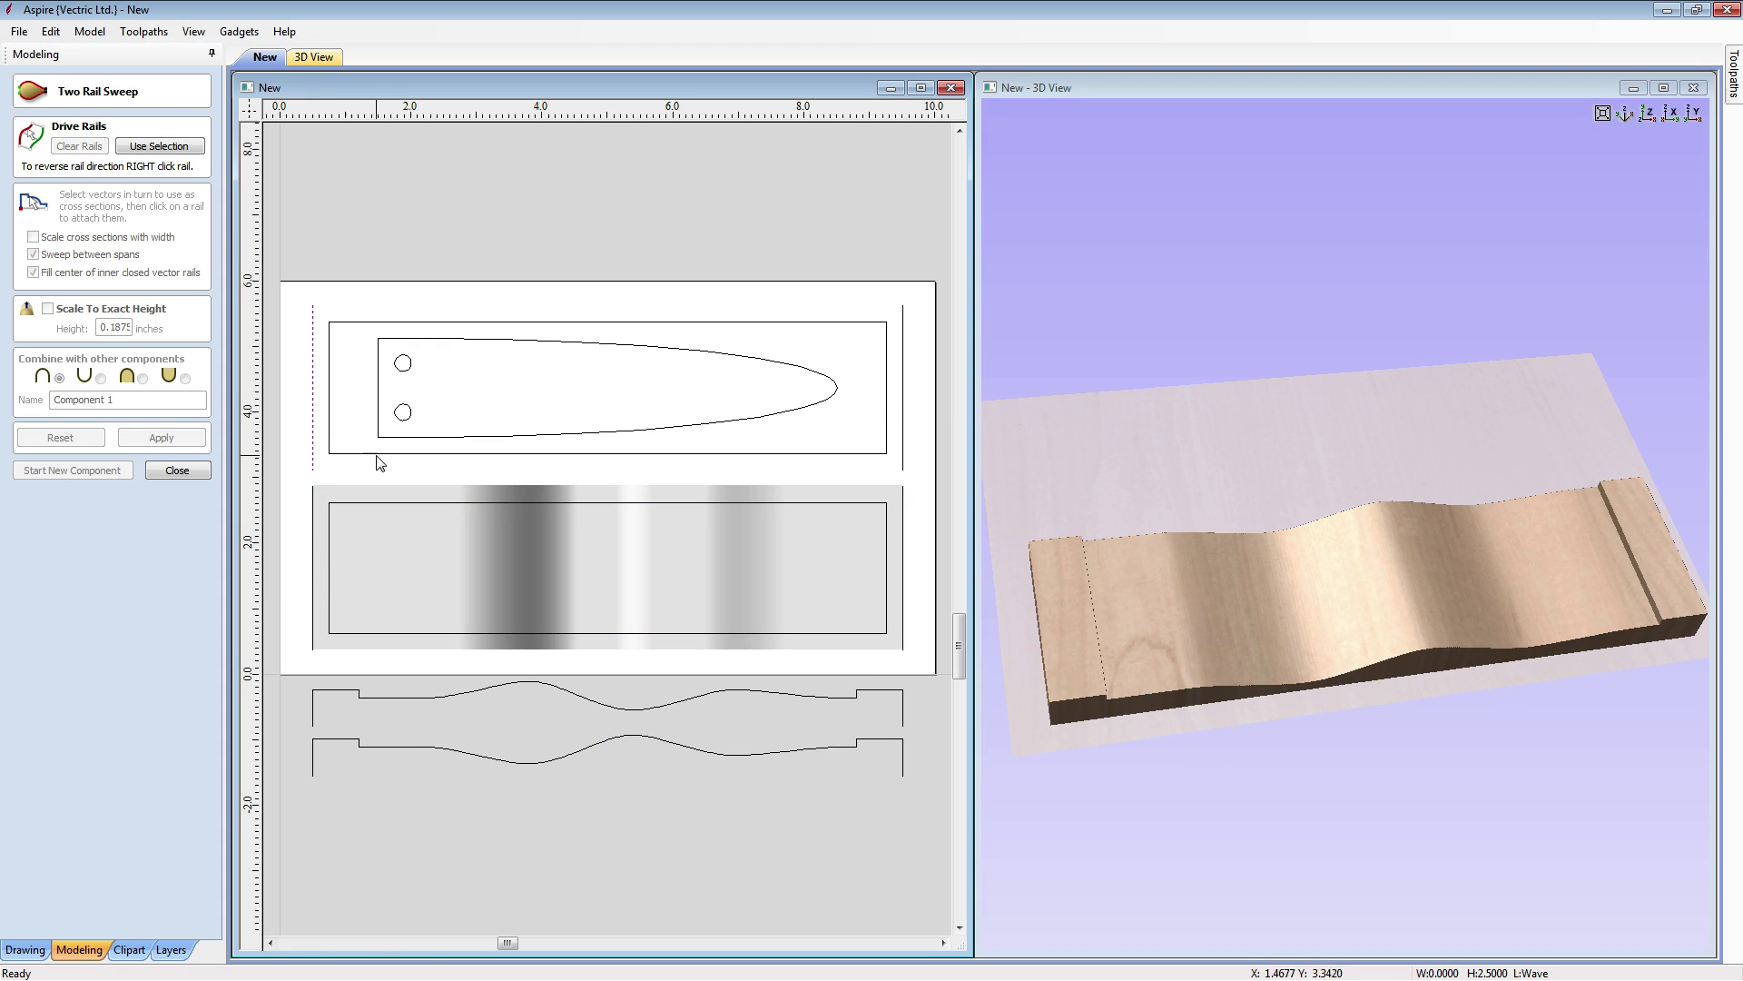
shift+click(902, 404)
click(151, 145)
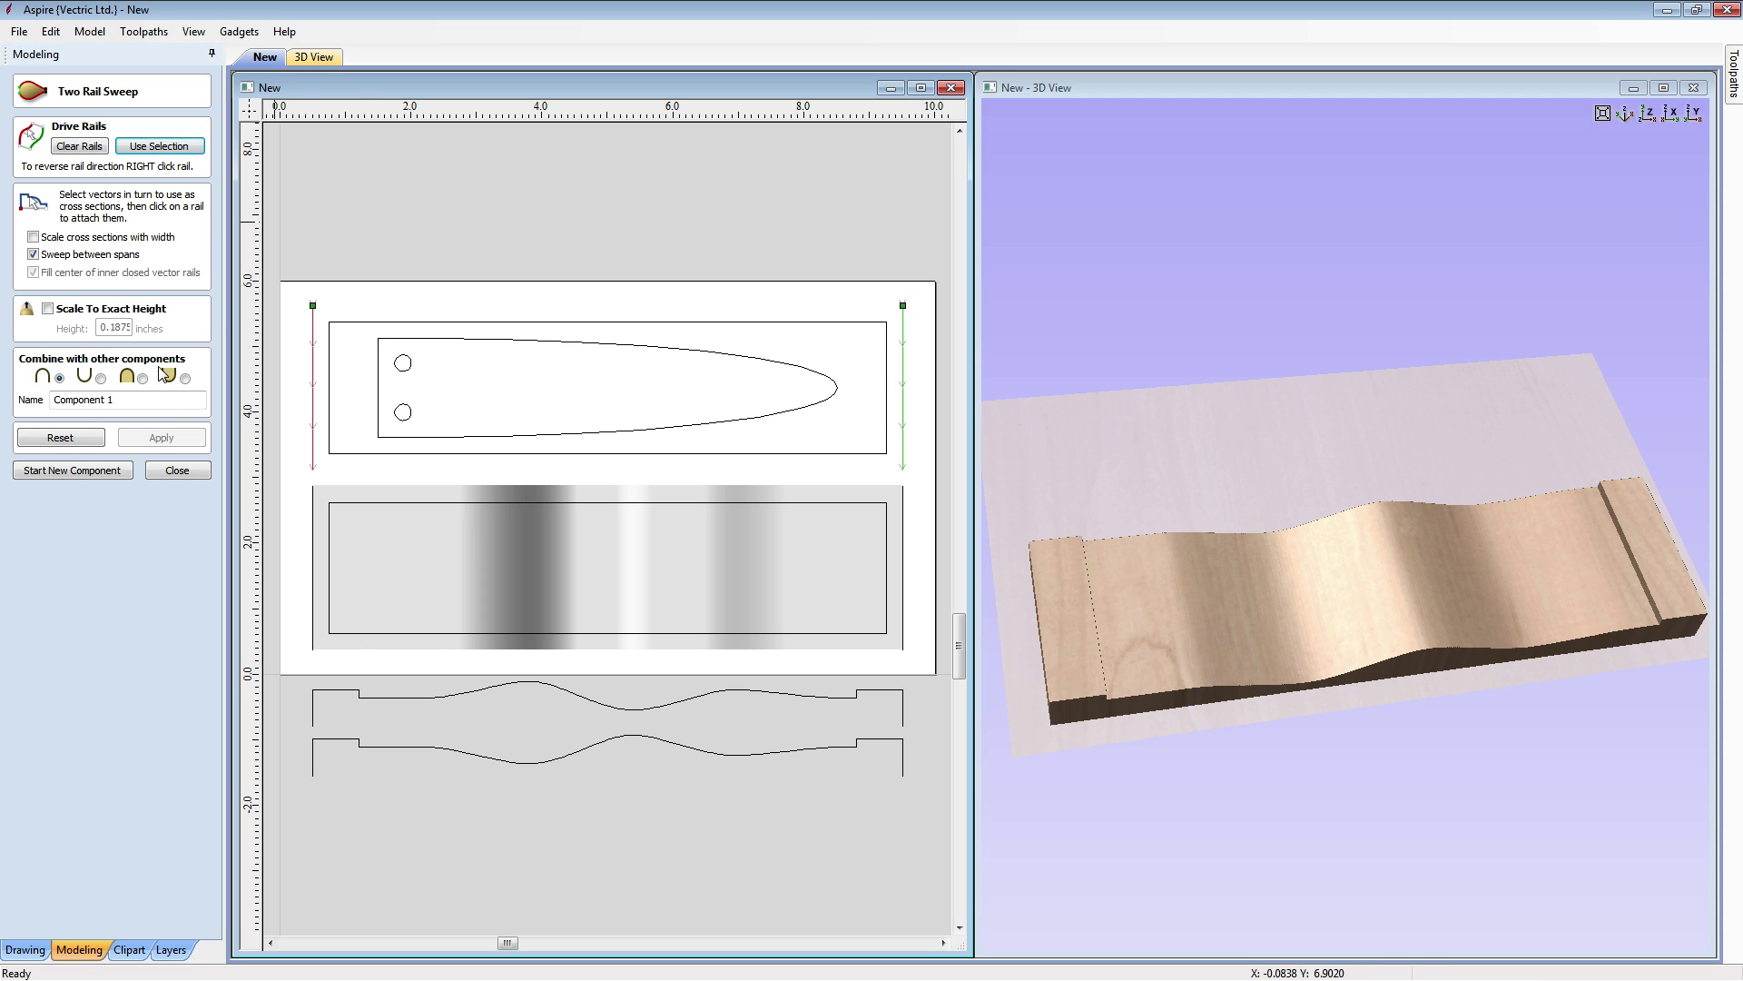
Sweep the upper wave profile below the job along the rails as a component named "Wave Top"
click(360, 696)
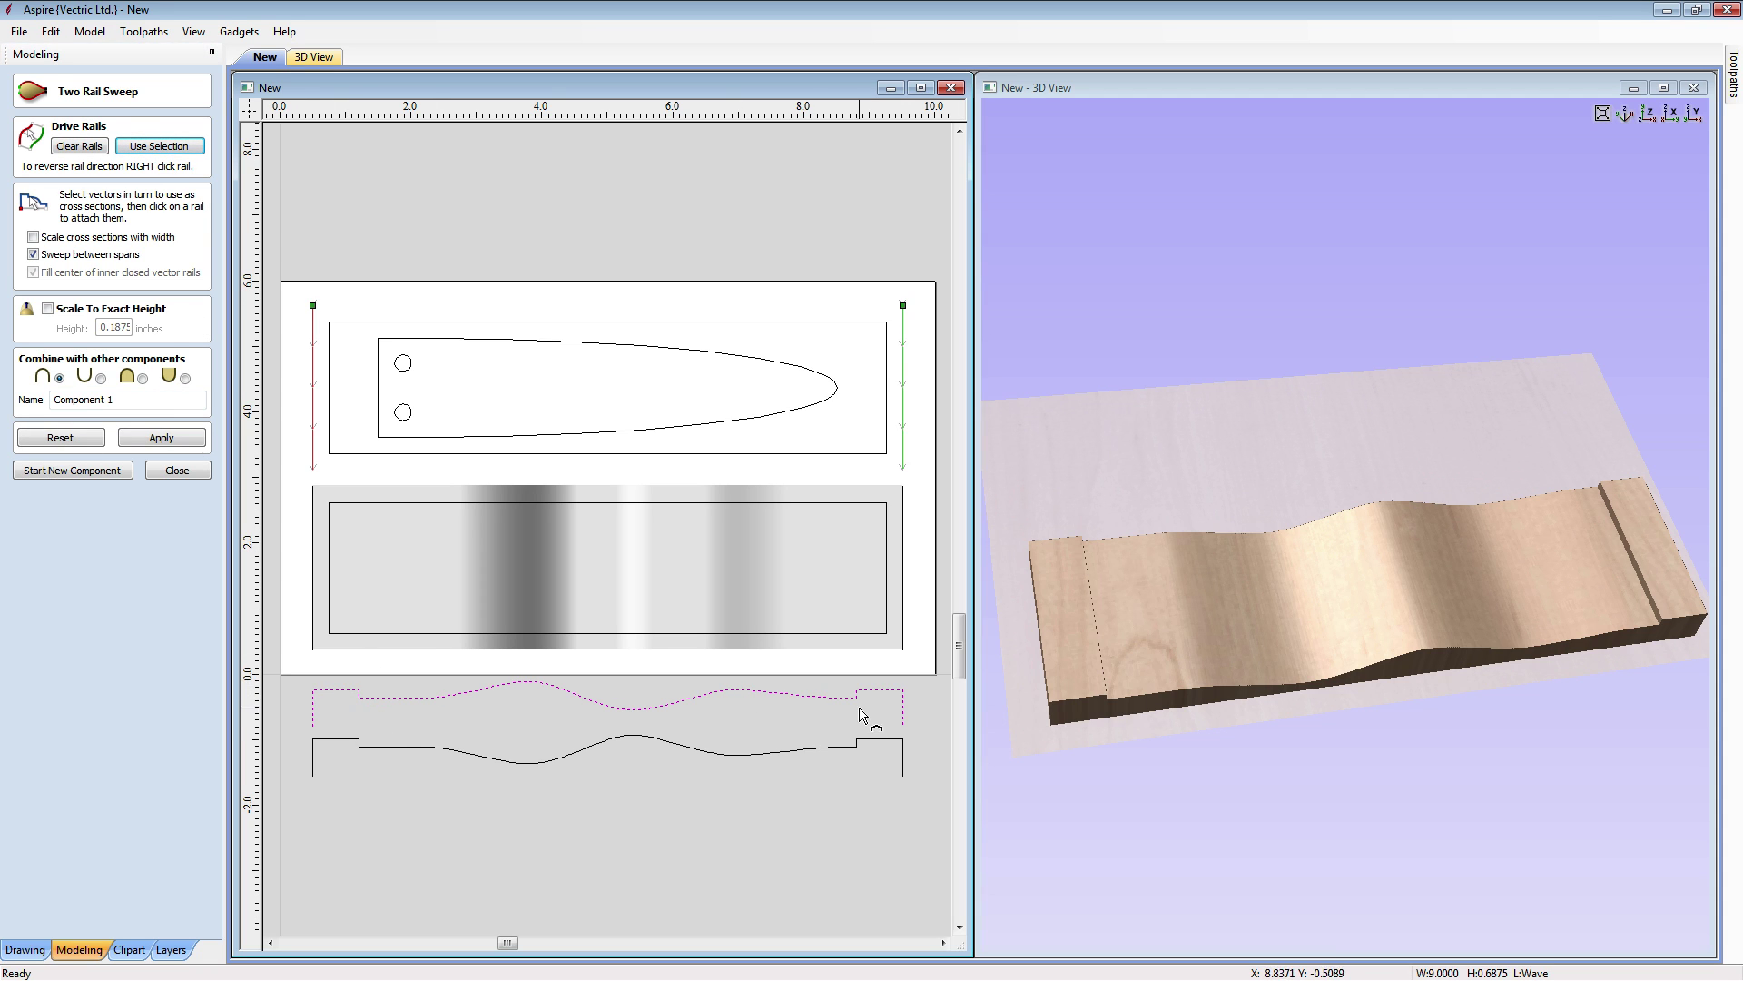
drag(132, 401, 75, 402)
text(Wav)
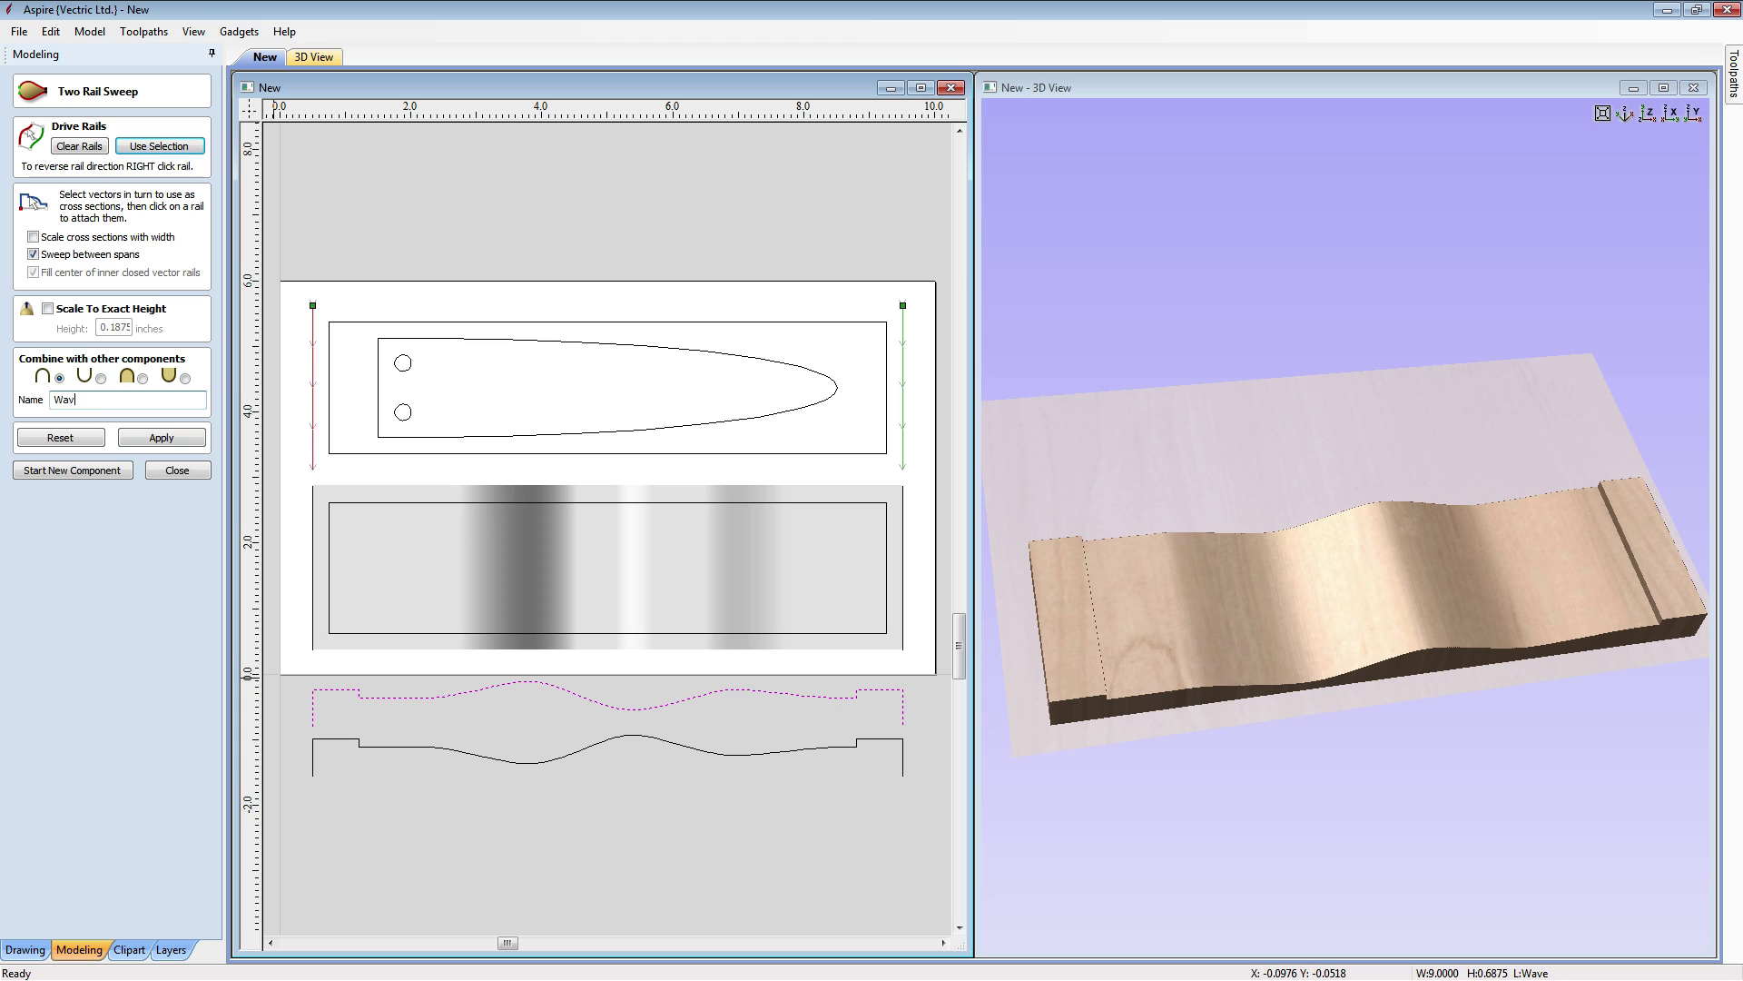
text(e Top)
click(174, 442)
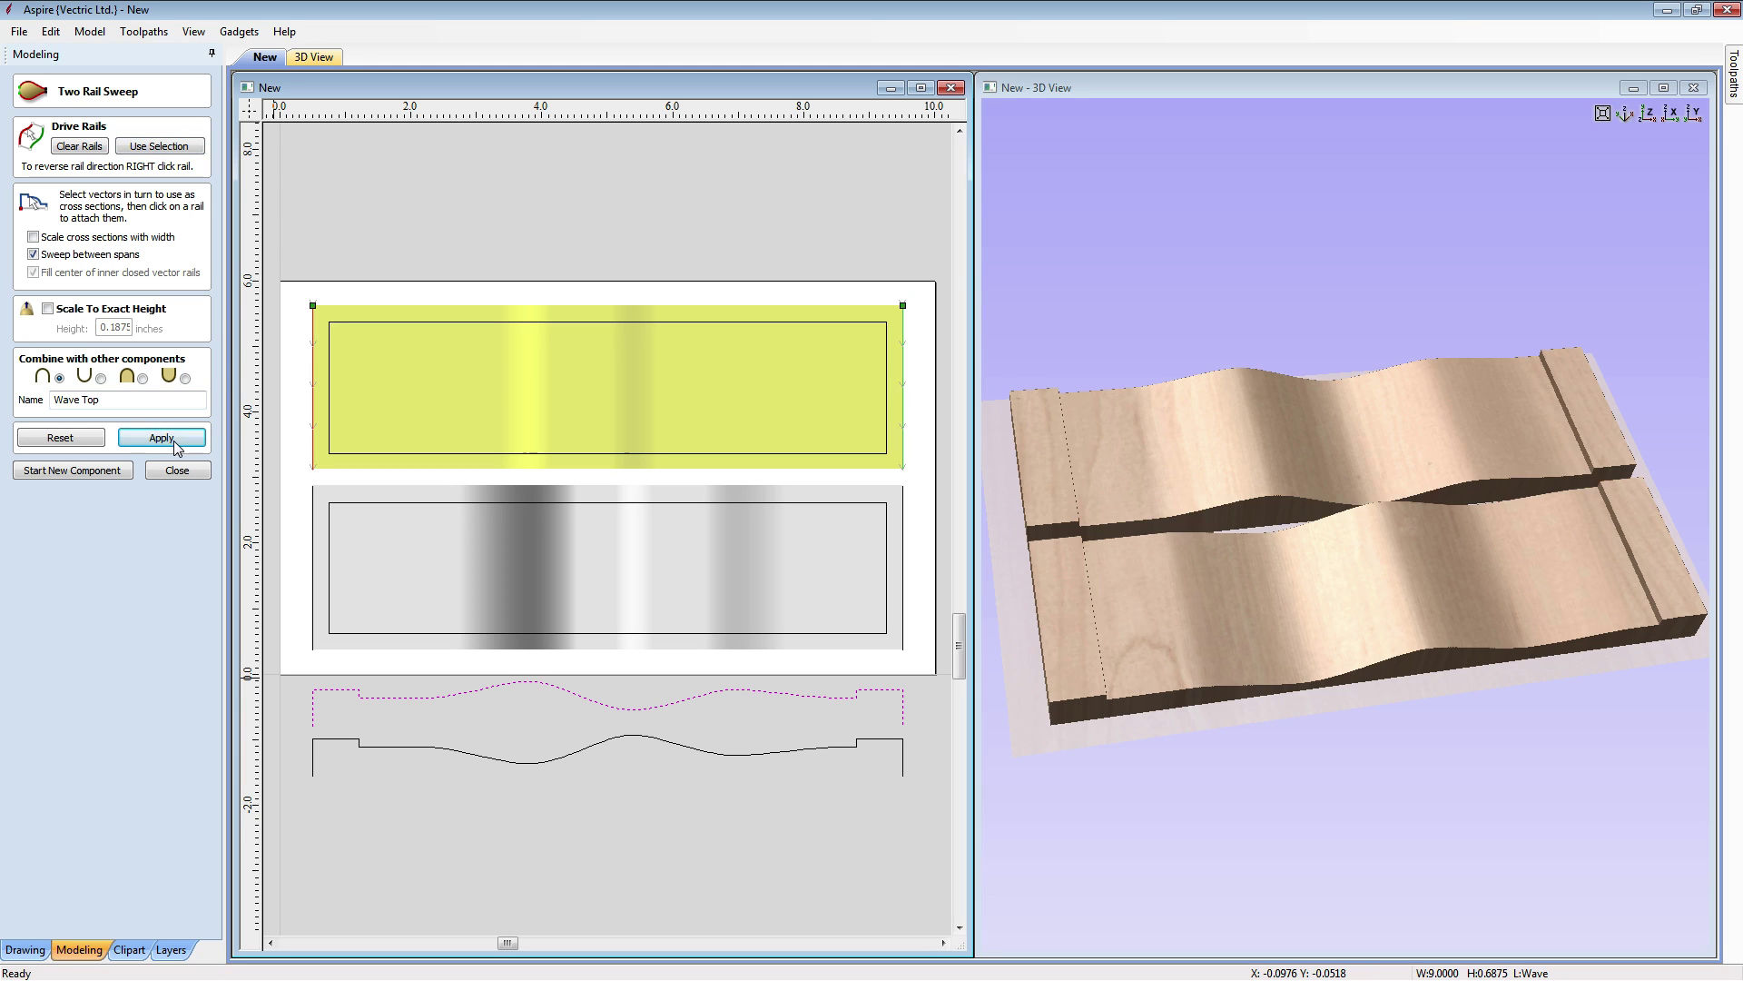
click(177, 470)
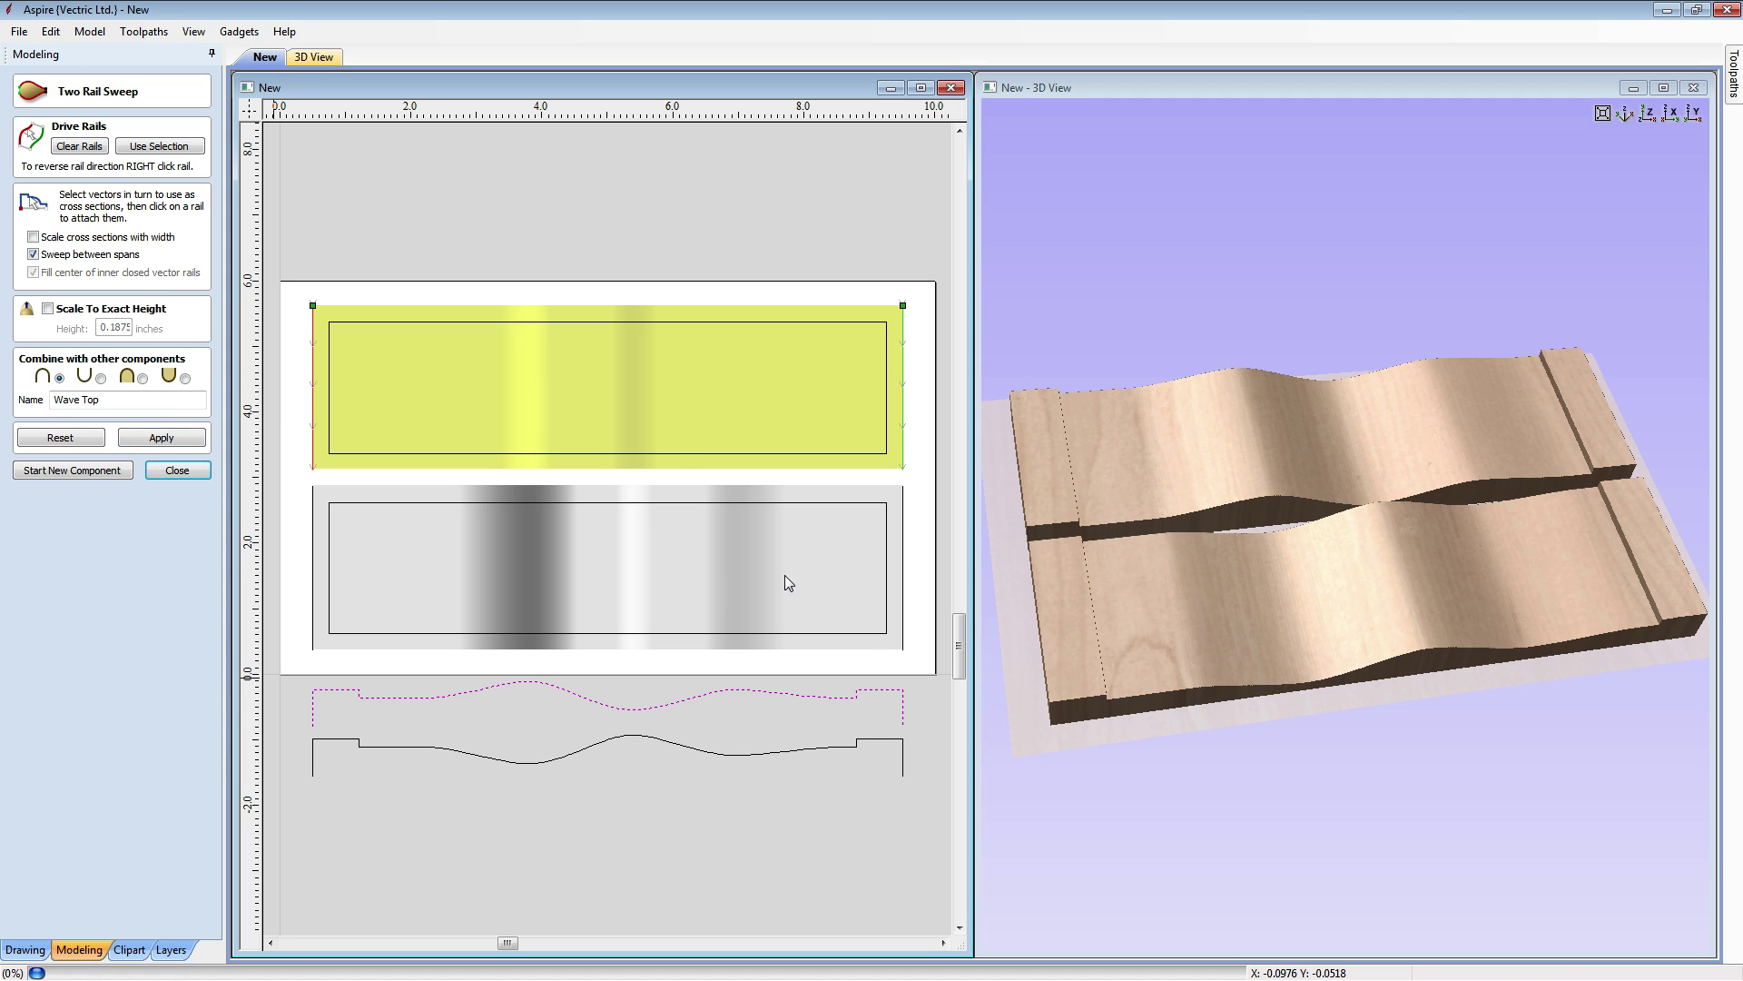
drag(1303, 733, 1466, 679)
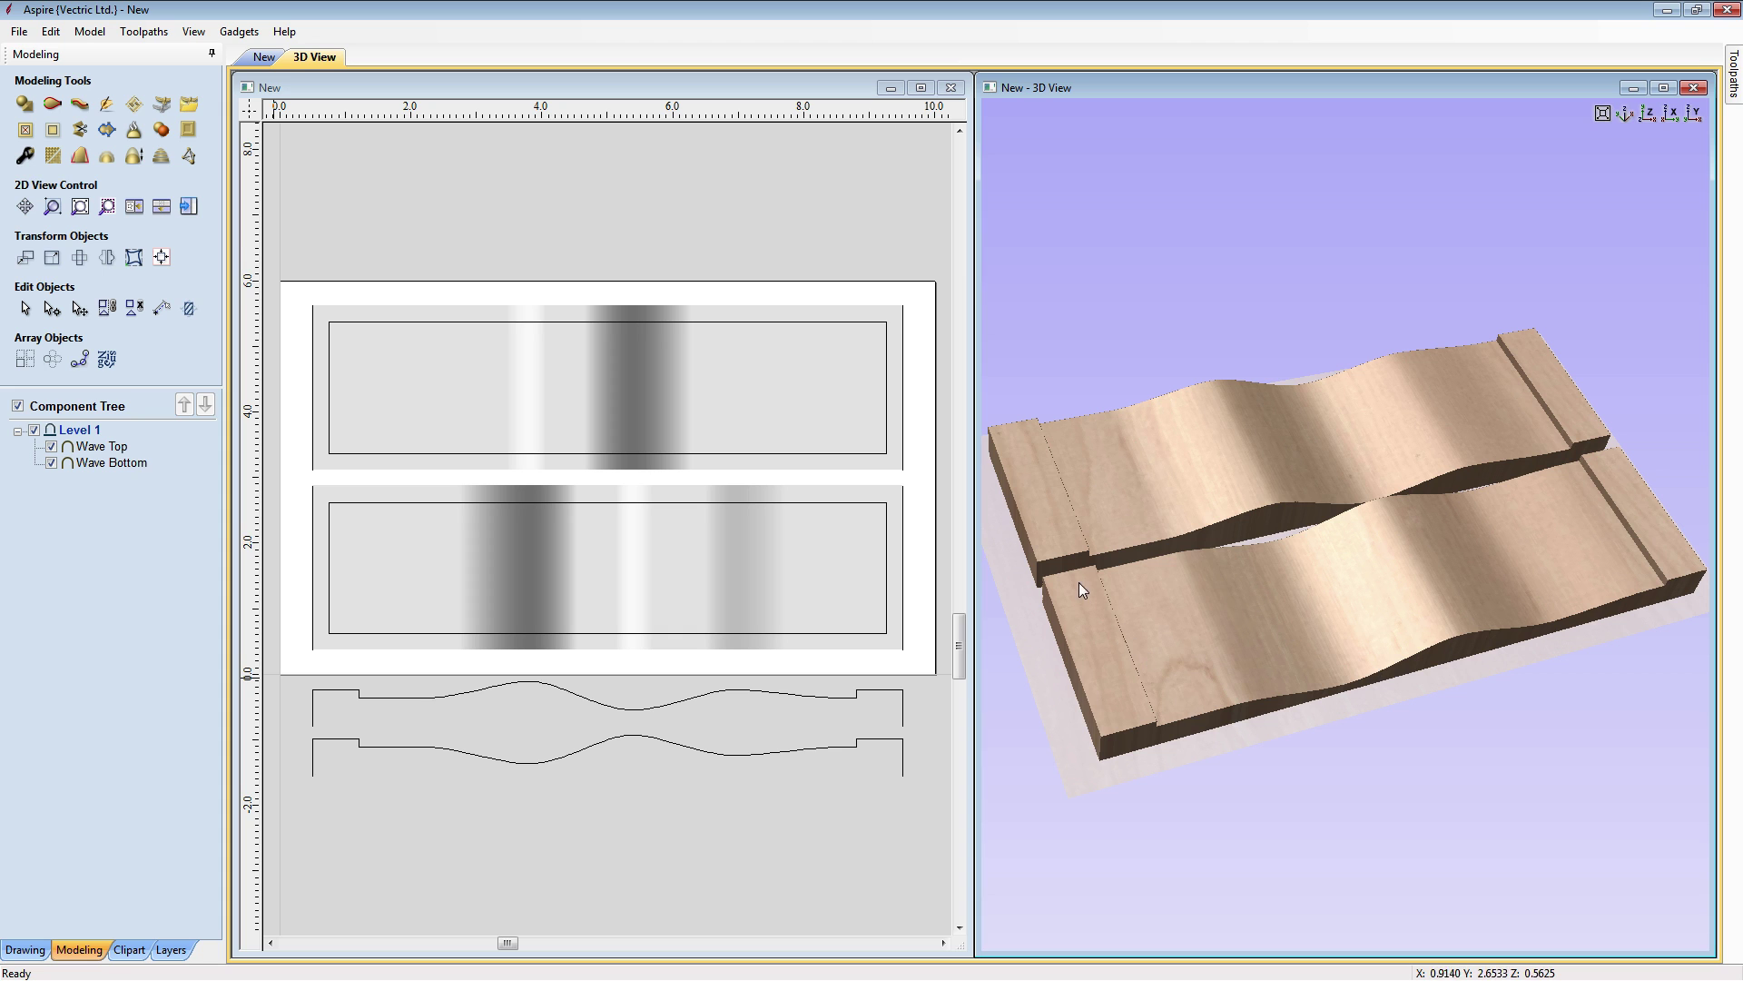
drag(1519, 837, 1140, 476)
drag(1322, 539, 1595, 707)
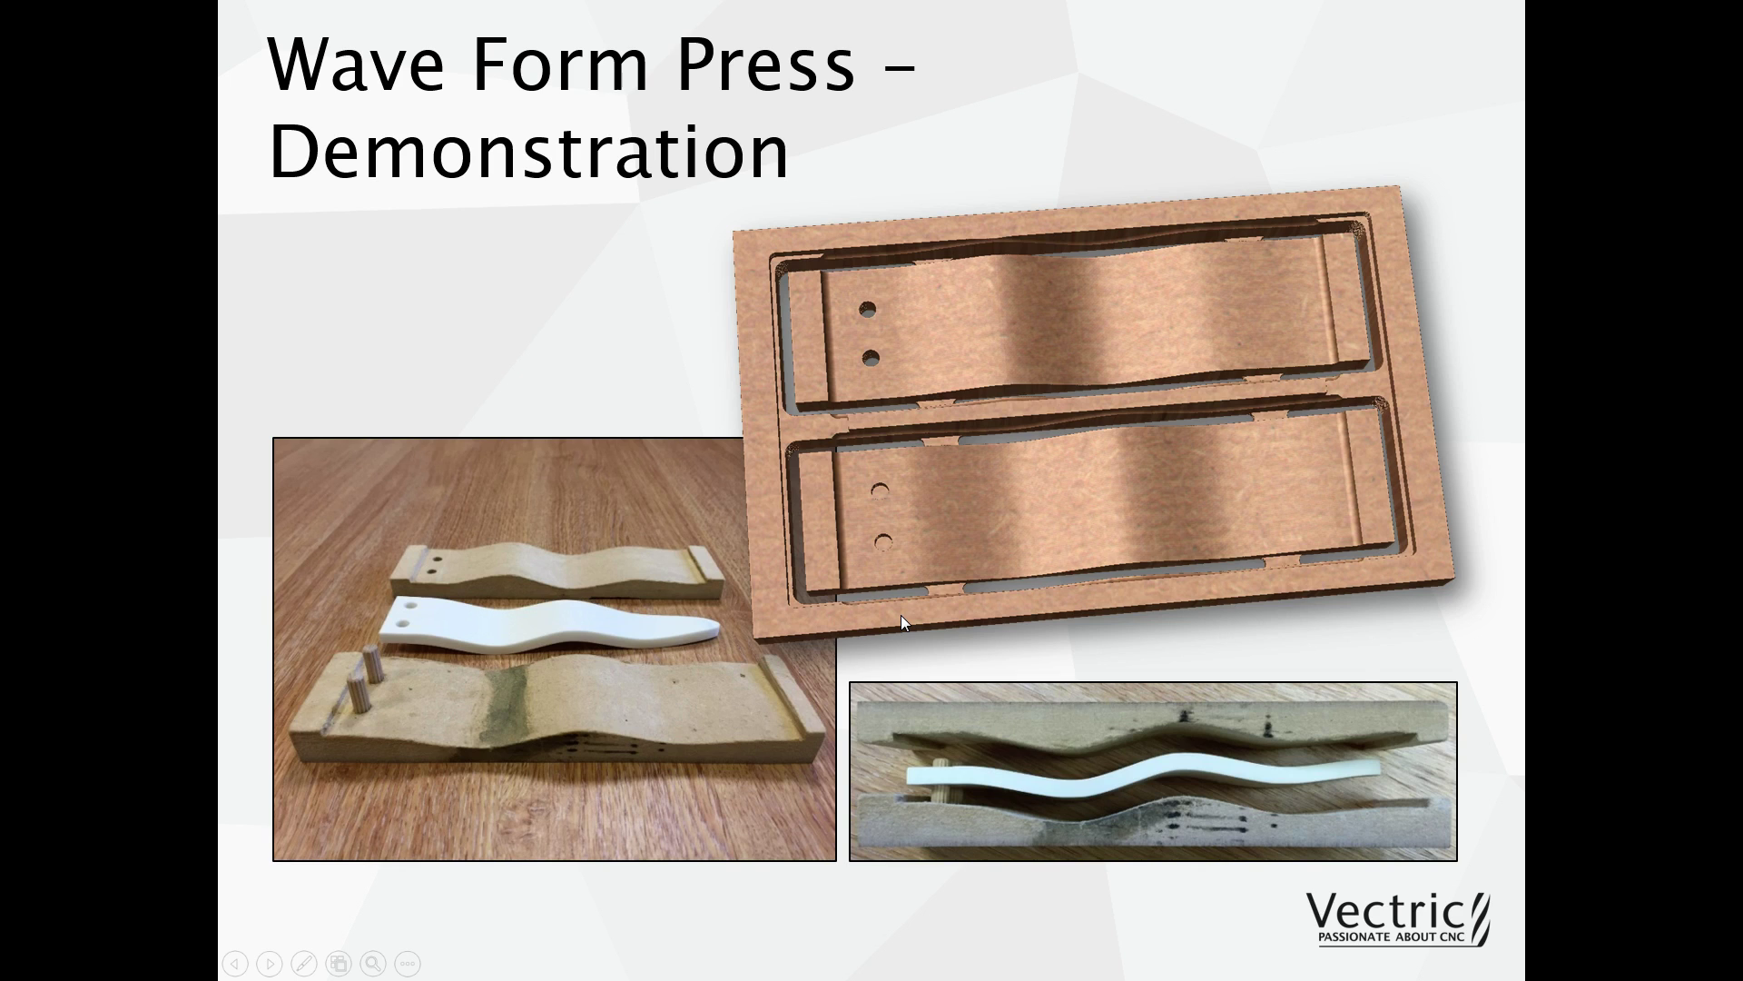
key(alt+Tab)
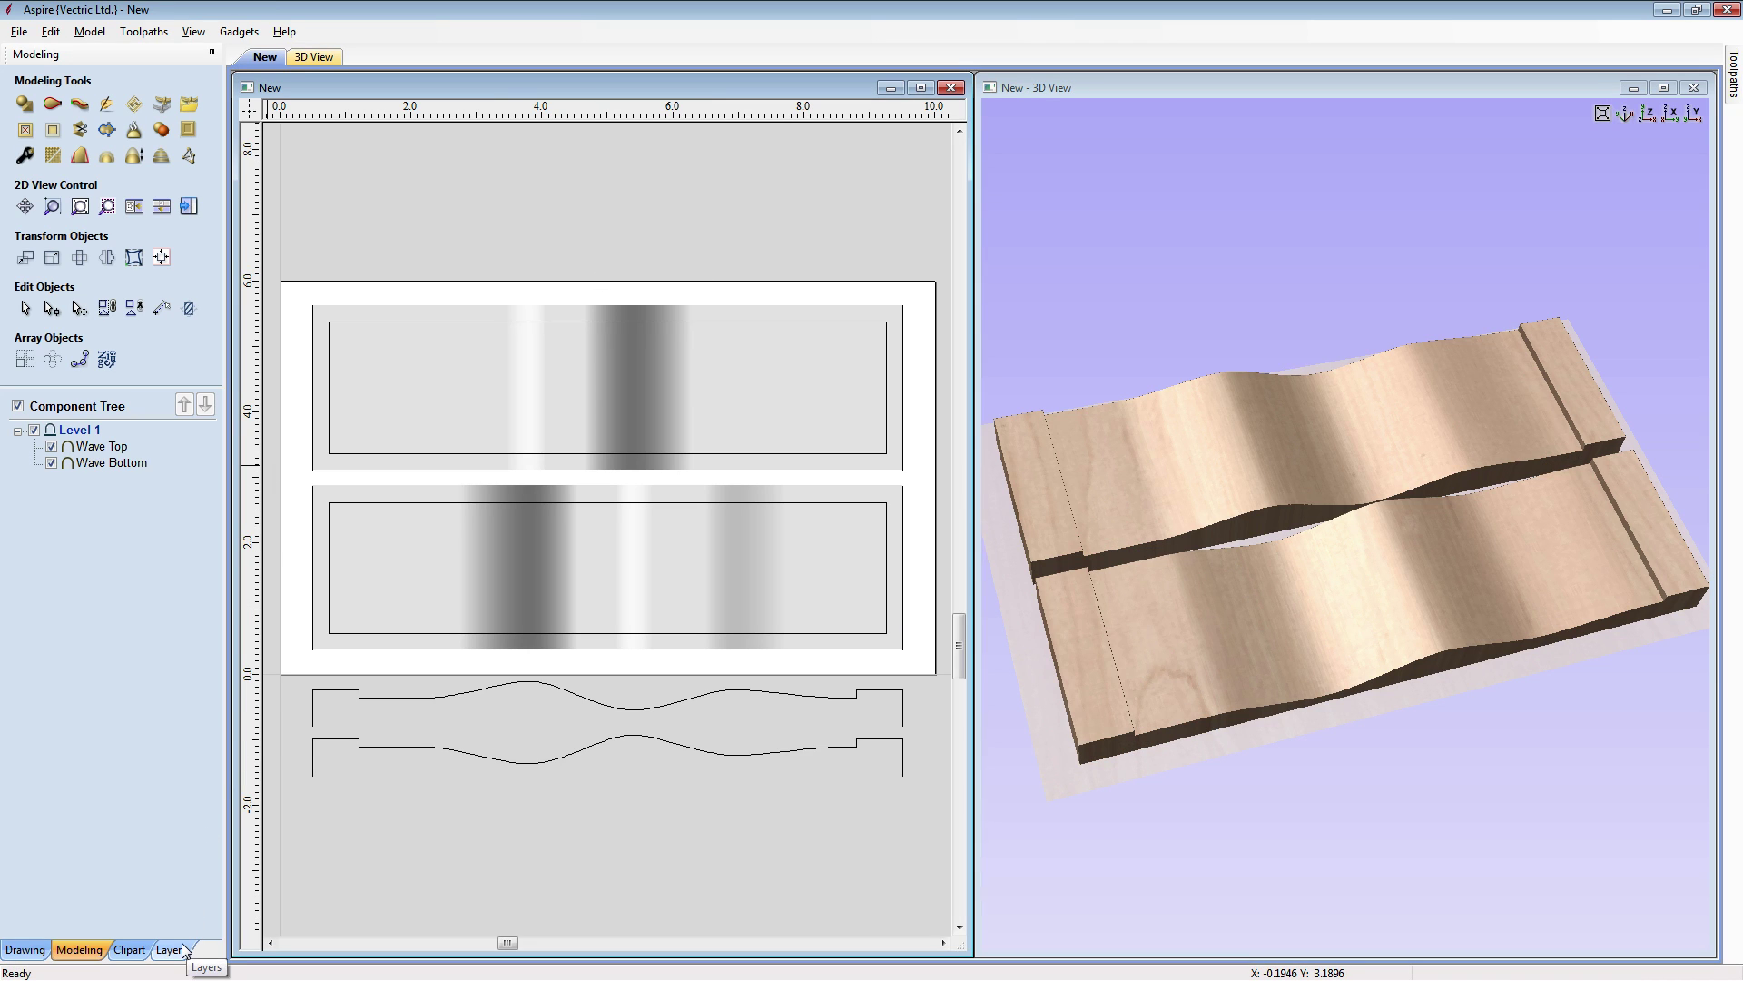
Move the Wave Top and Wave Bottom components to the Blade layer
click(356, 554)
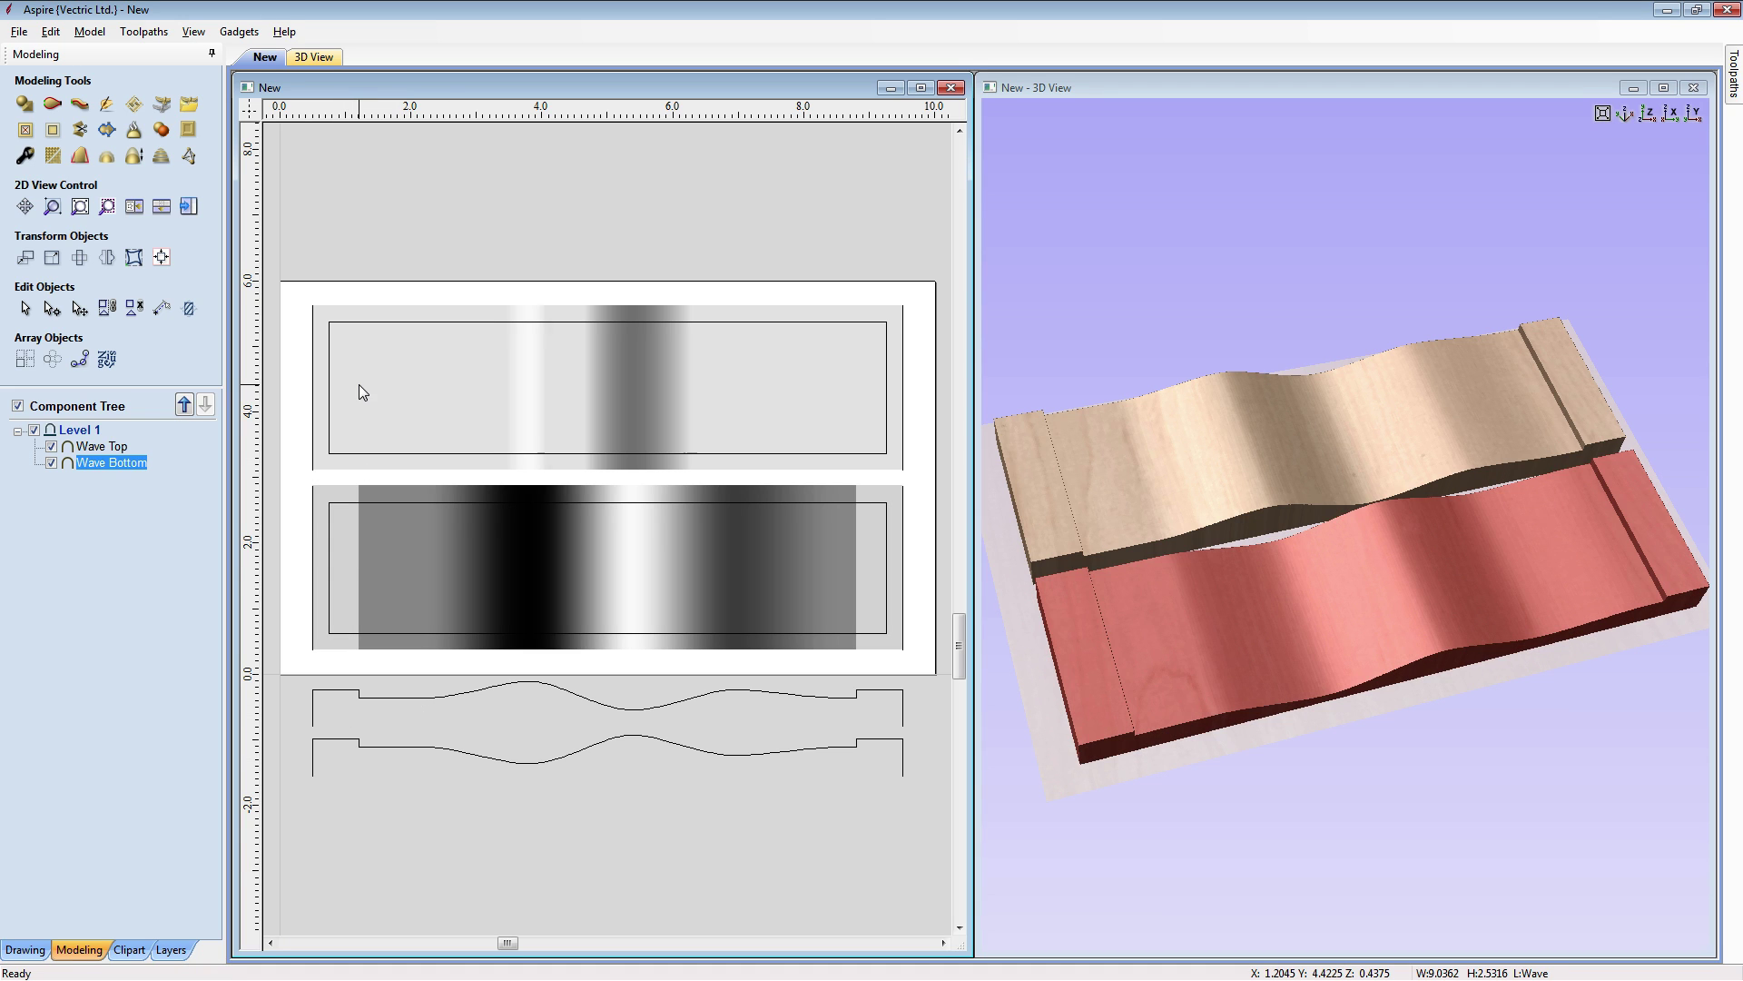
shift+click(358, 384)
right_click(361, 352)
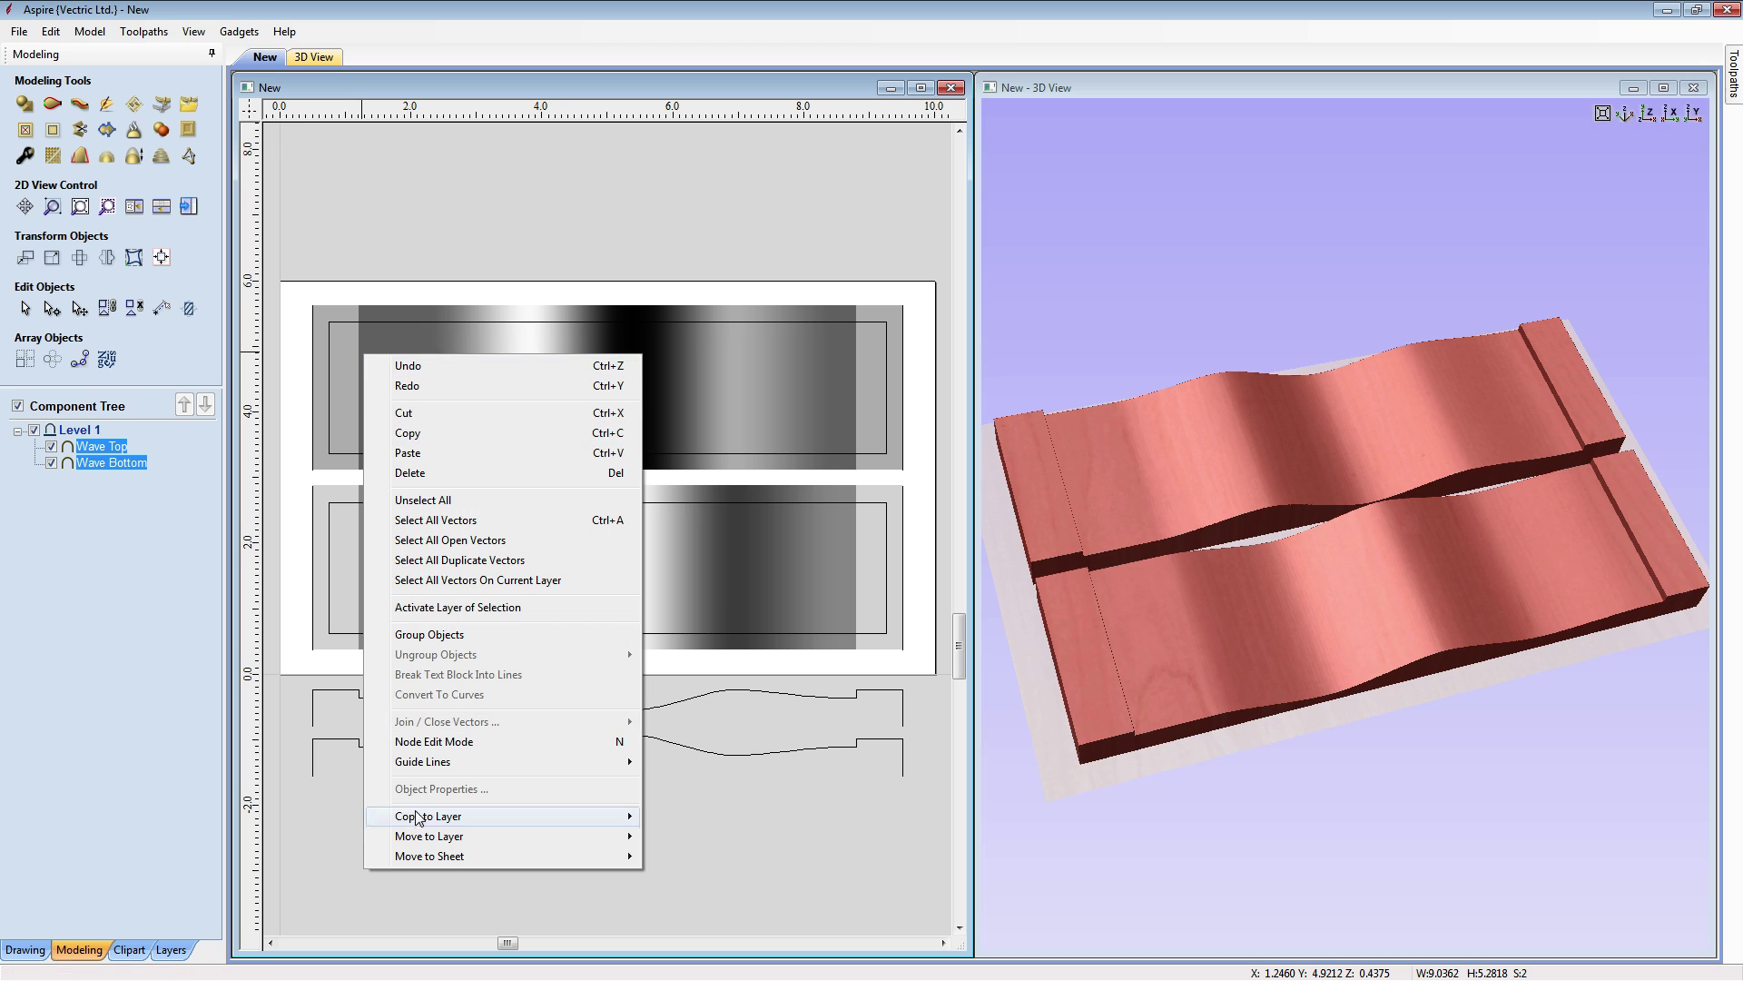
mouse_move(429, 836)
click(681, 836)
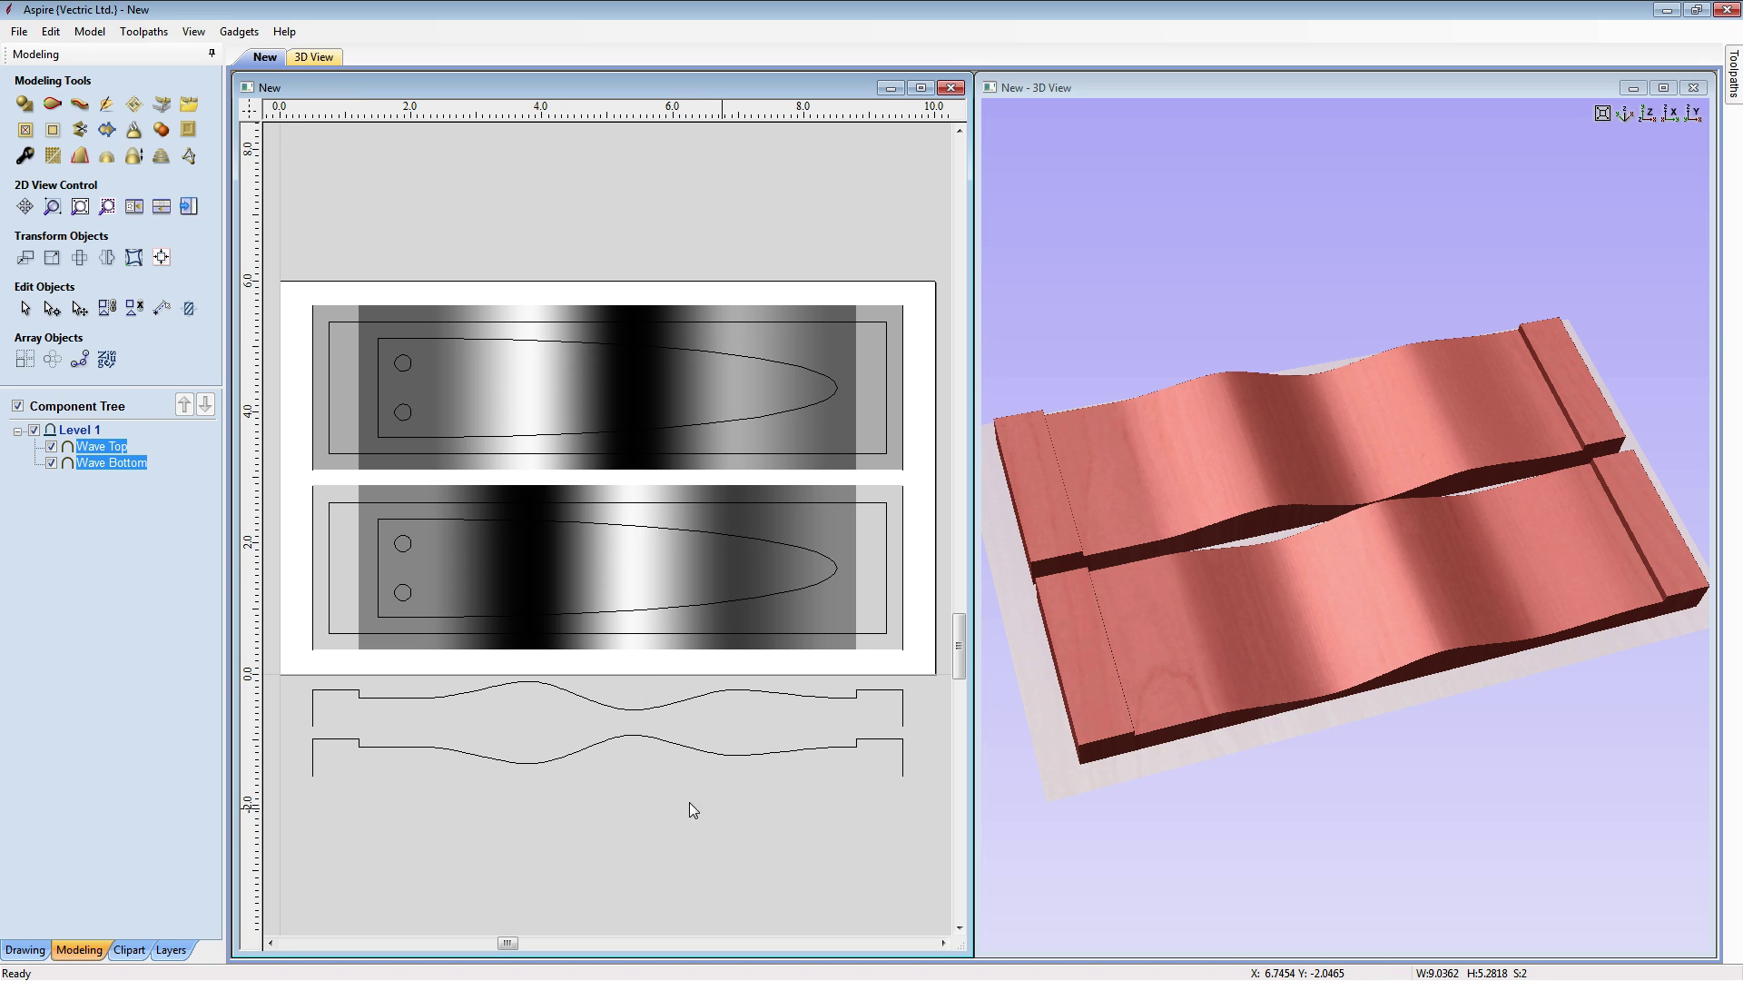
click(690, 803)
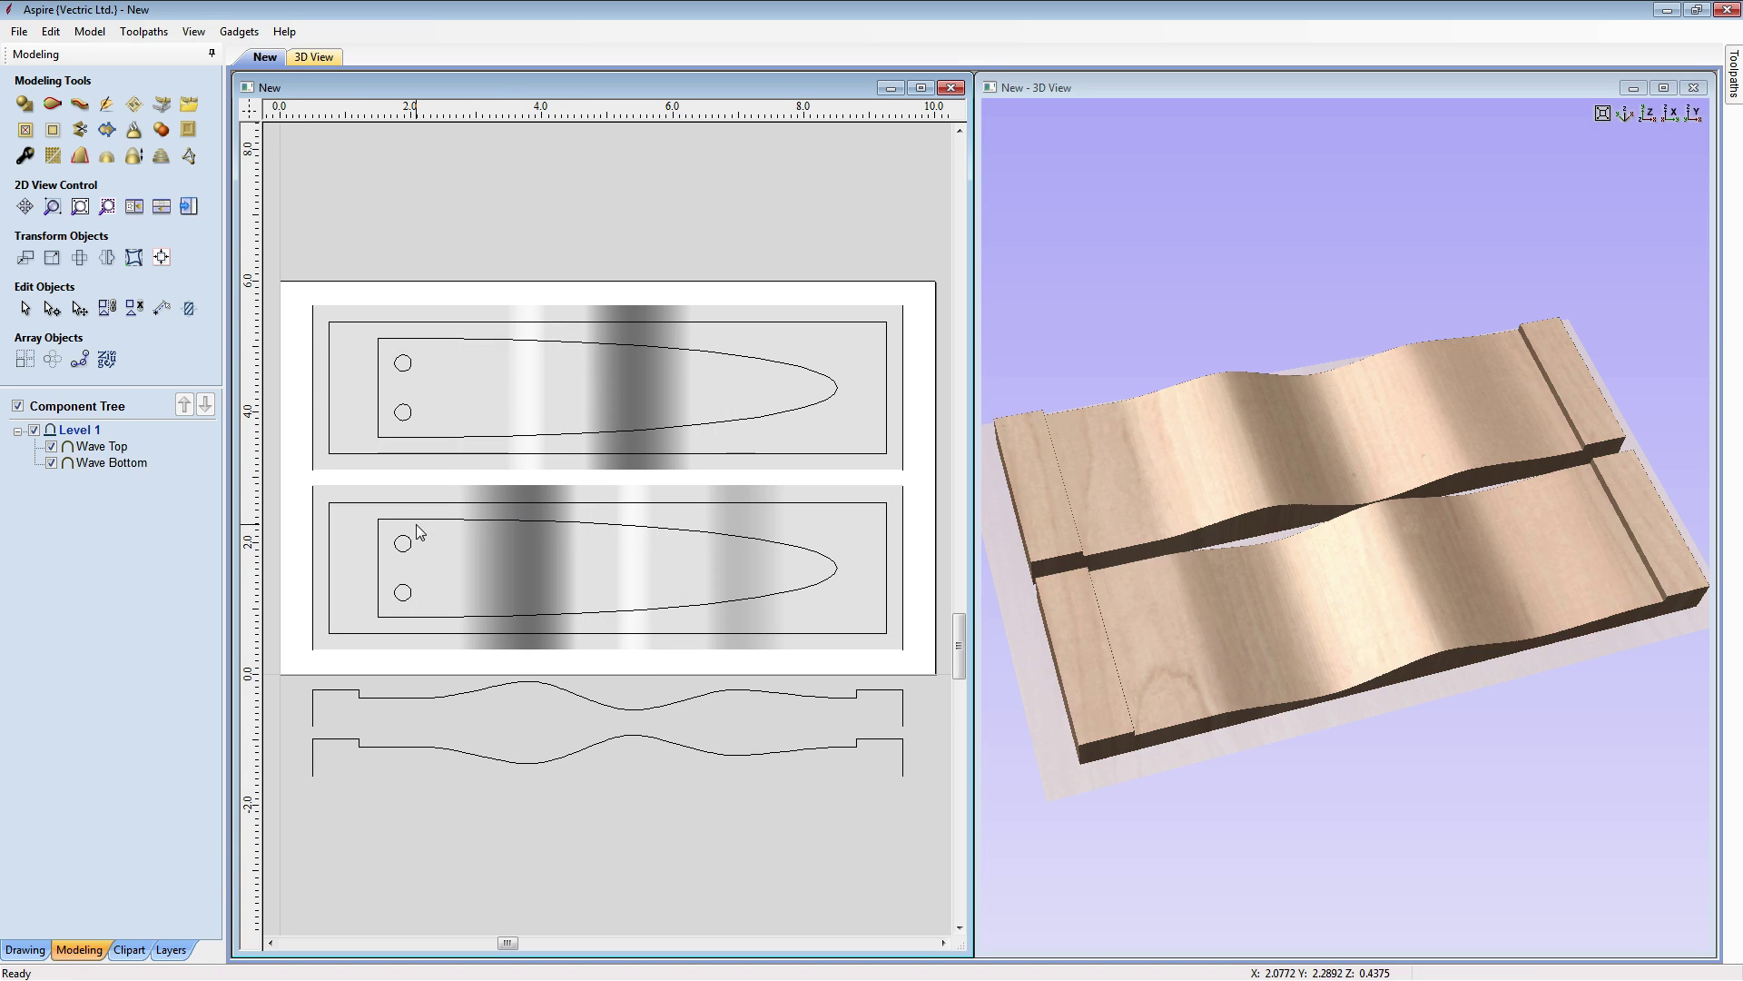
Add a new layer named "Toolpath Vectors" and set its colour to orange
click(170, 949)
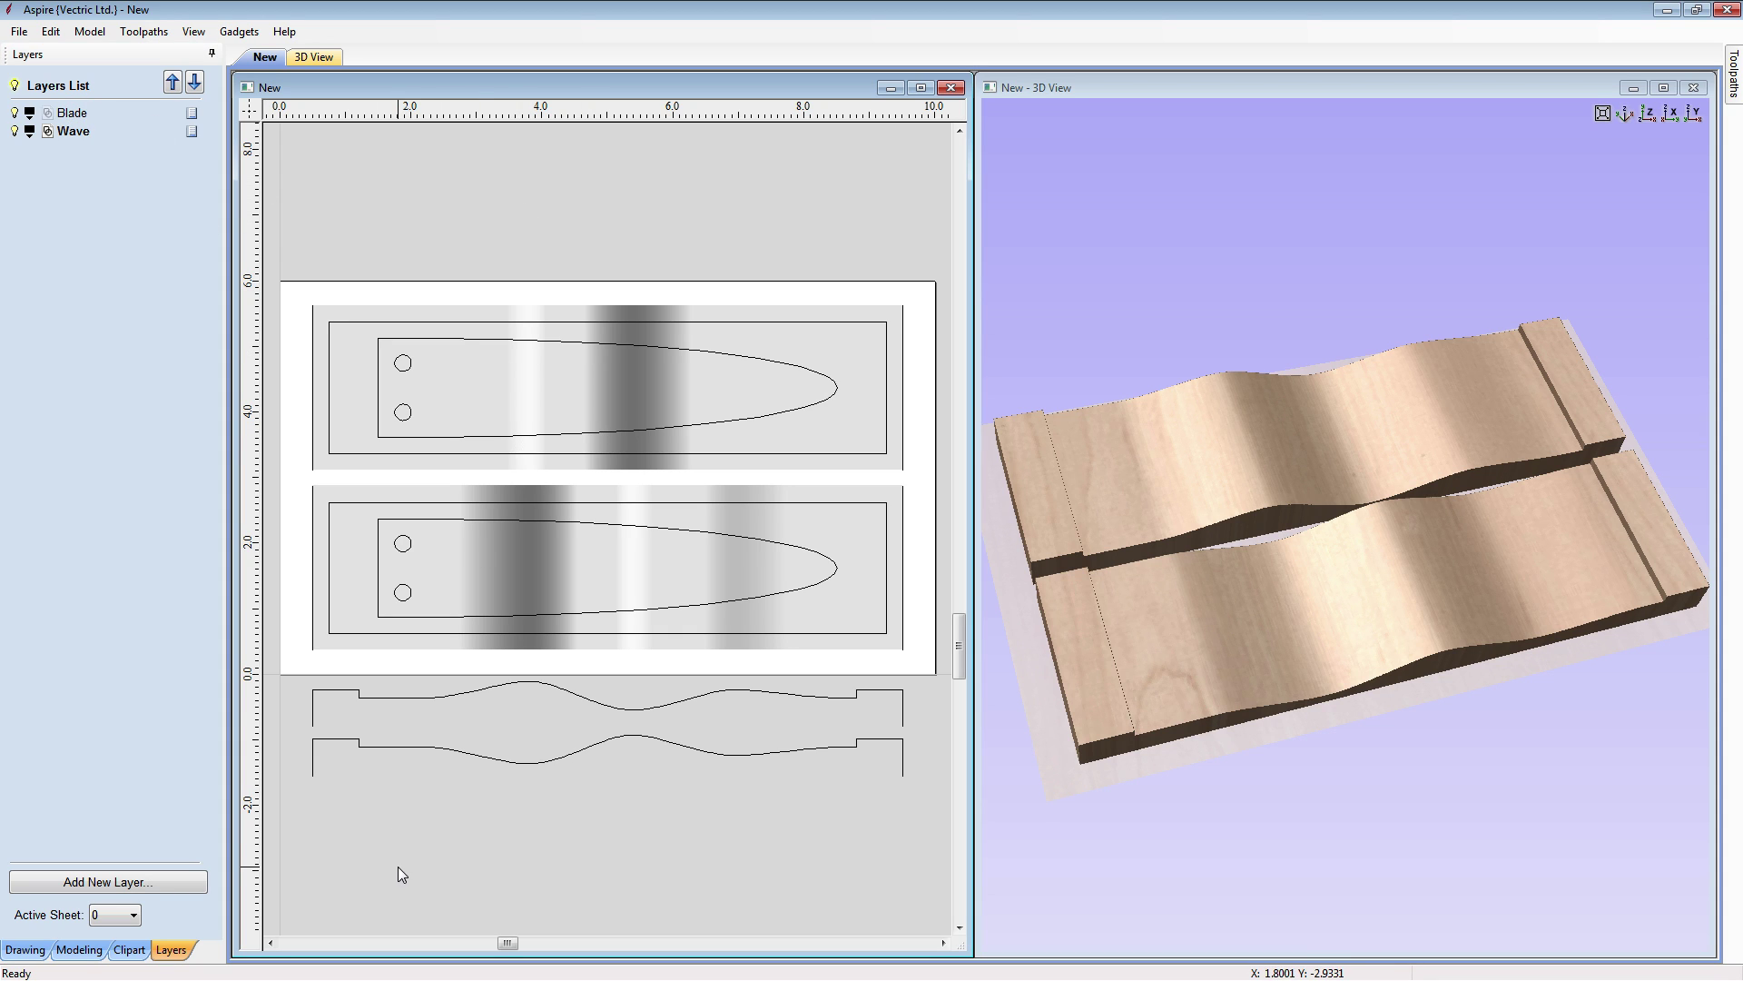
click(34, 962)
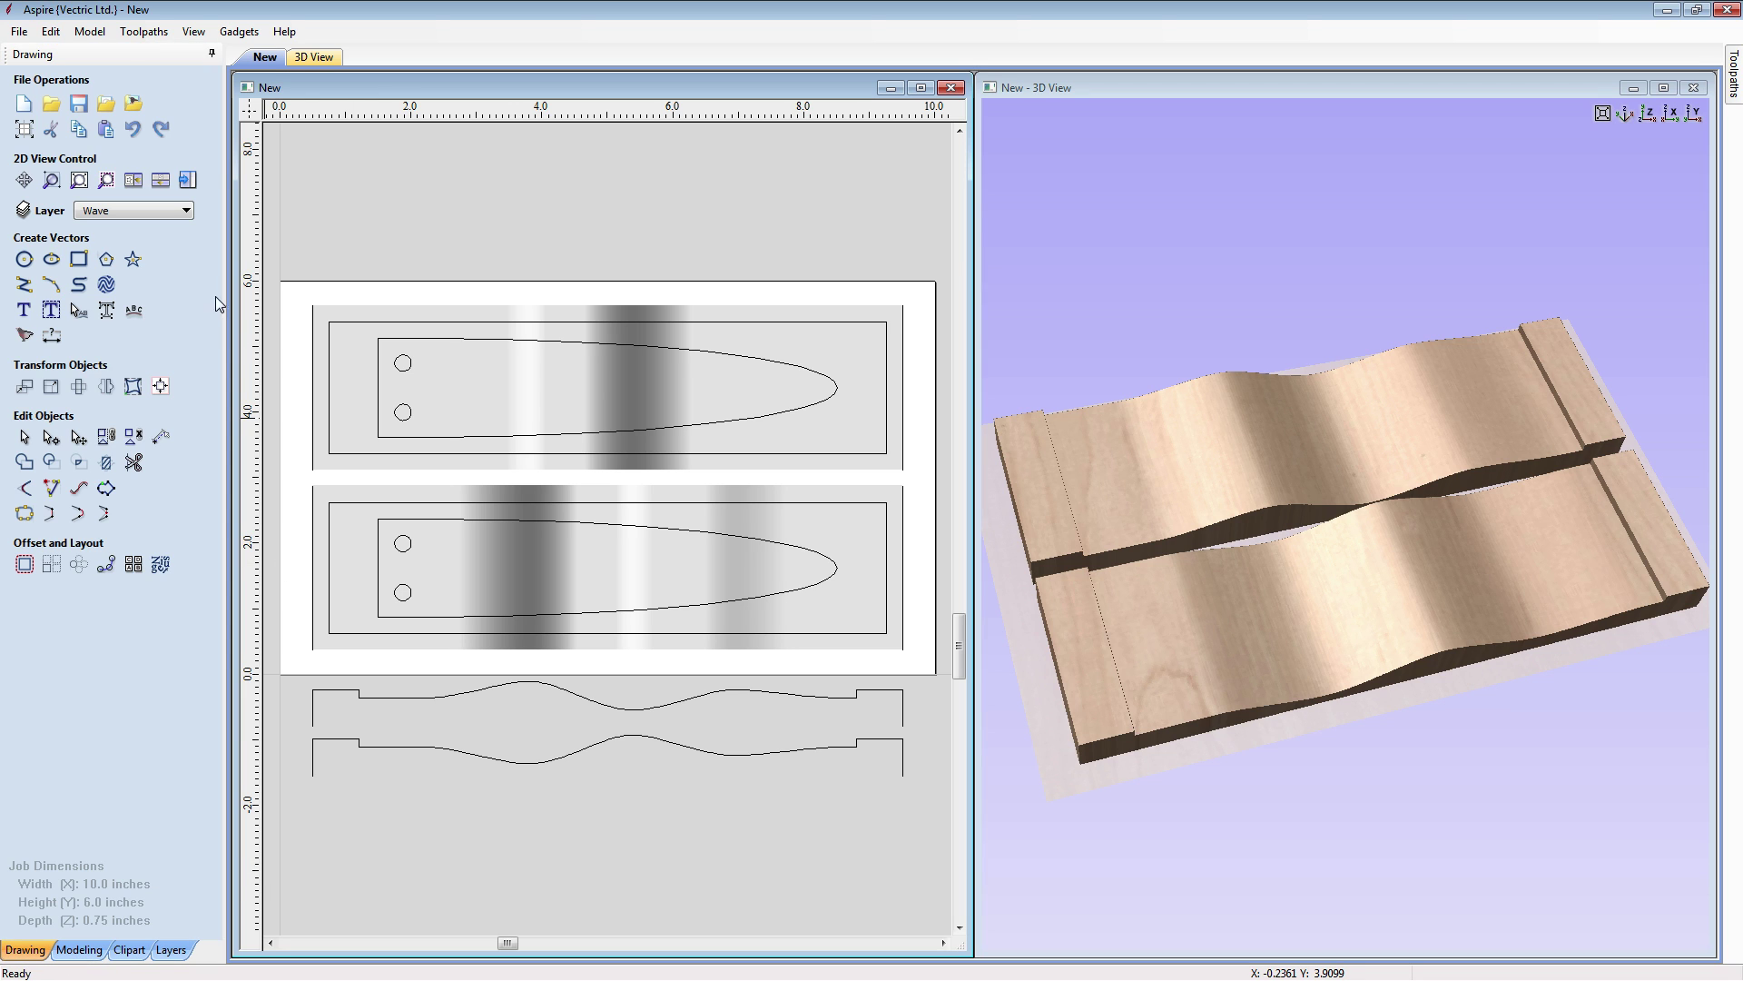
click(184, 213)
click(216, 364)
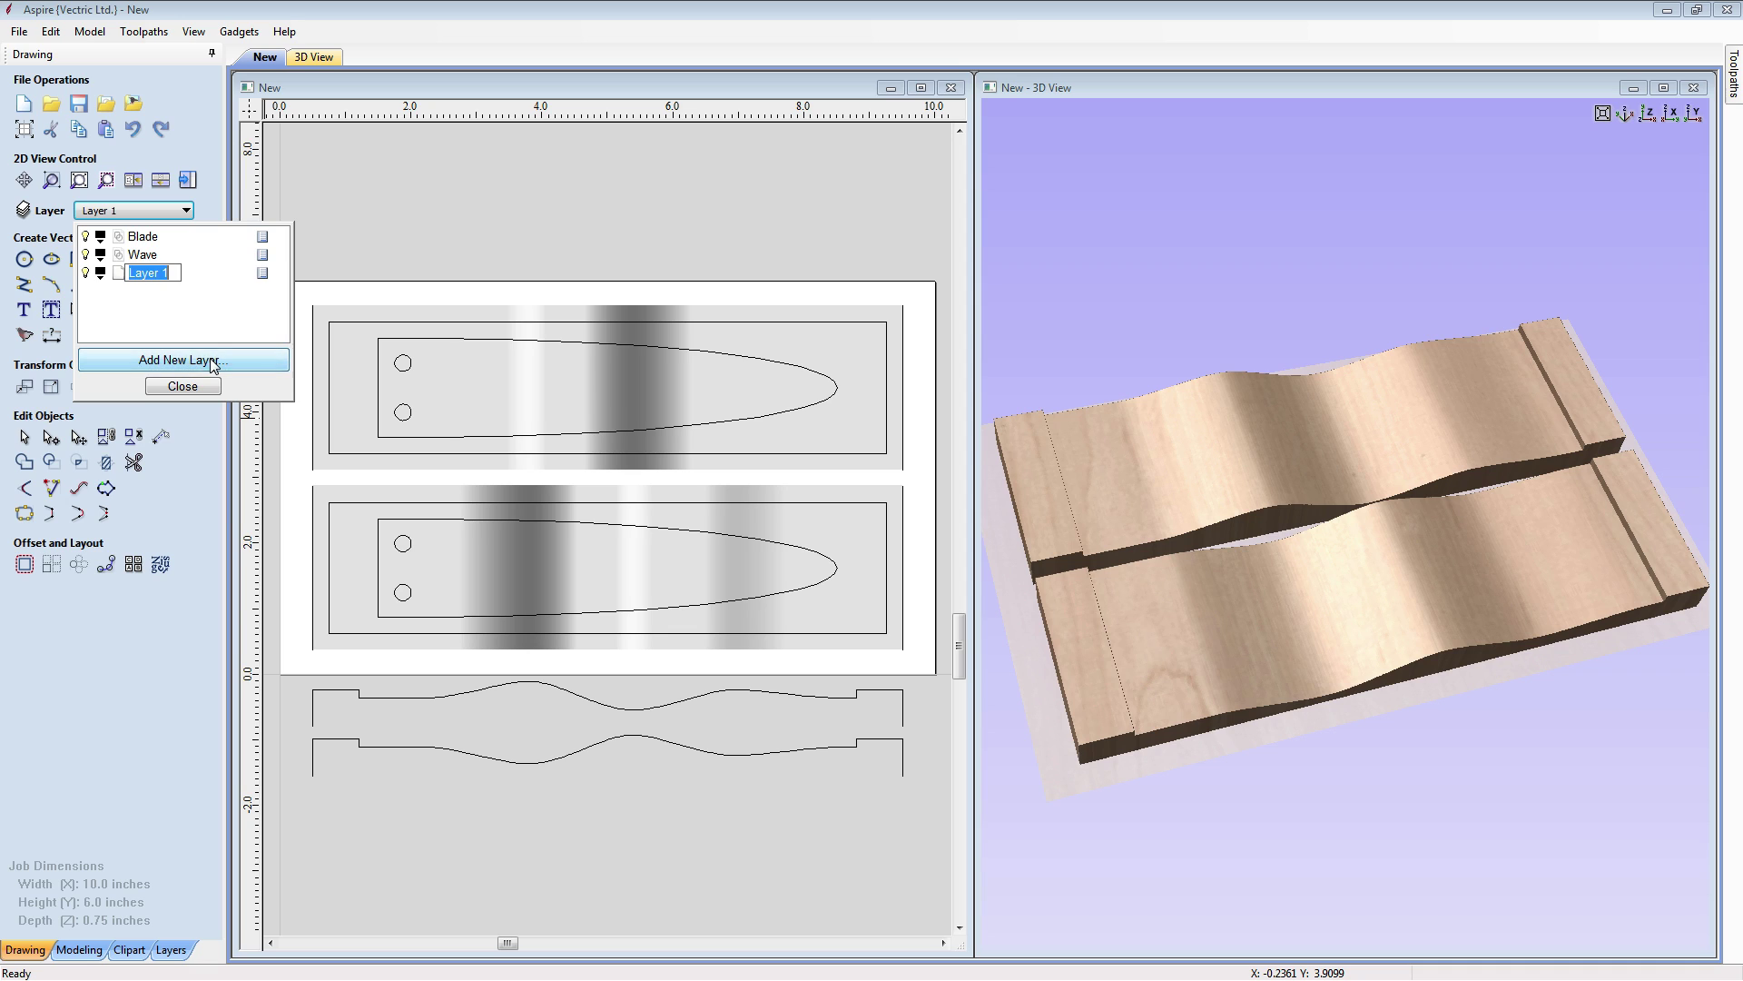
text(Tool)
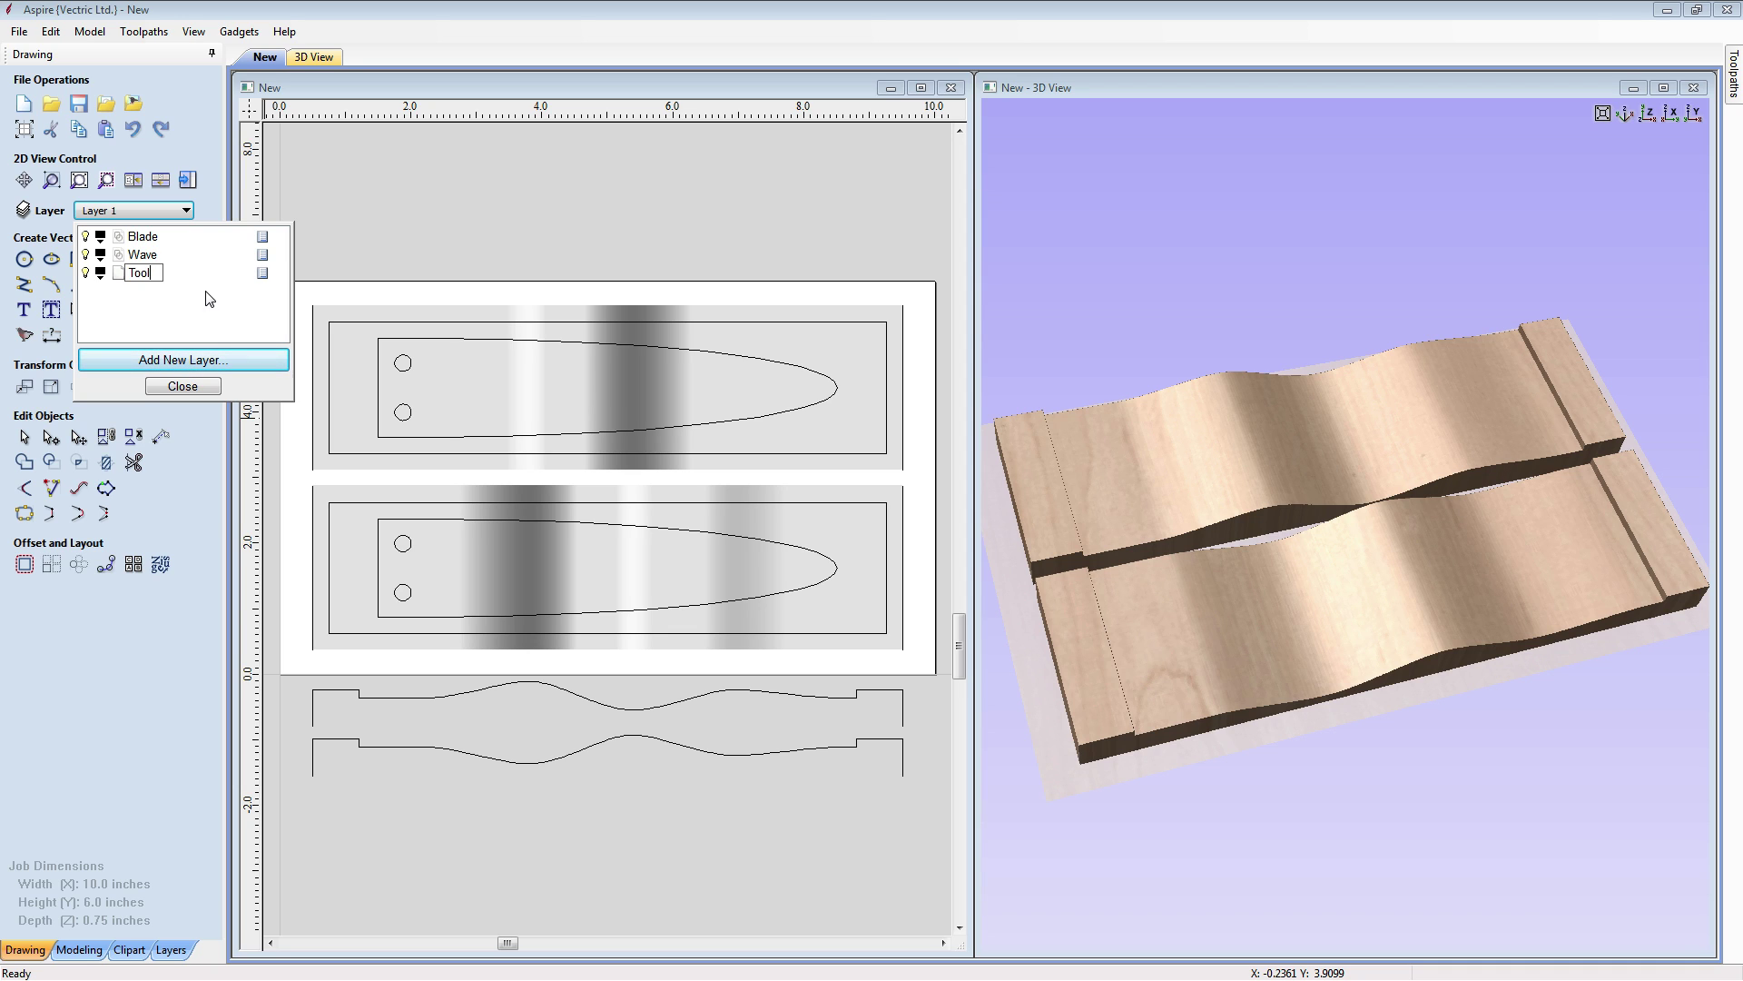
text(path Vectors)
click(117, 273)
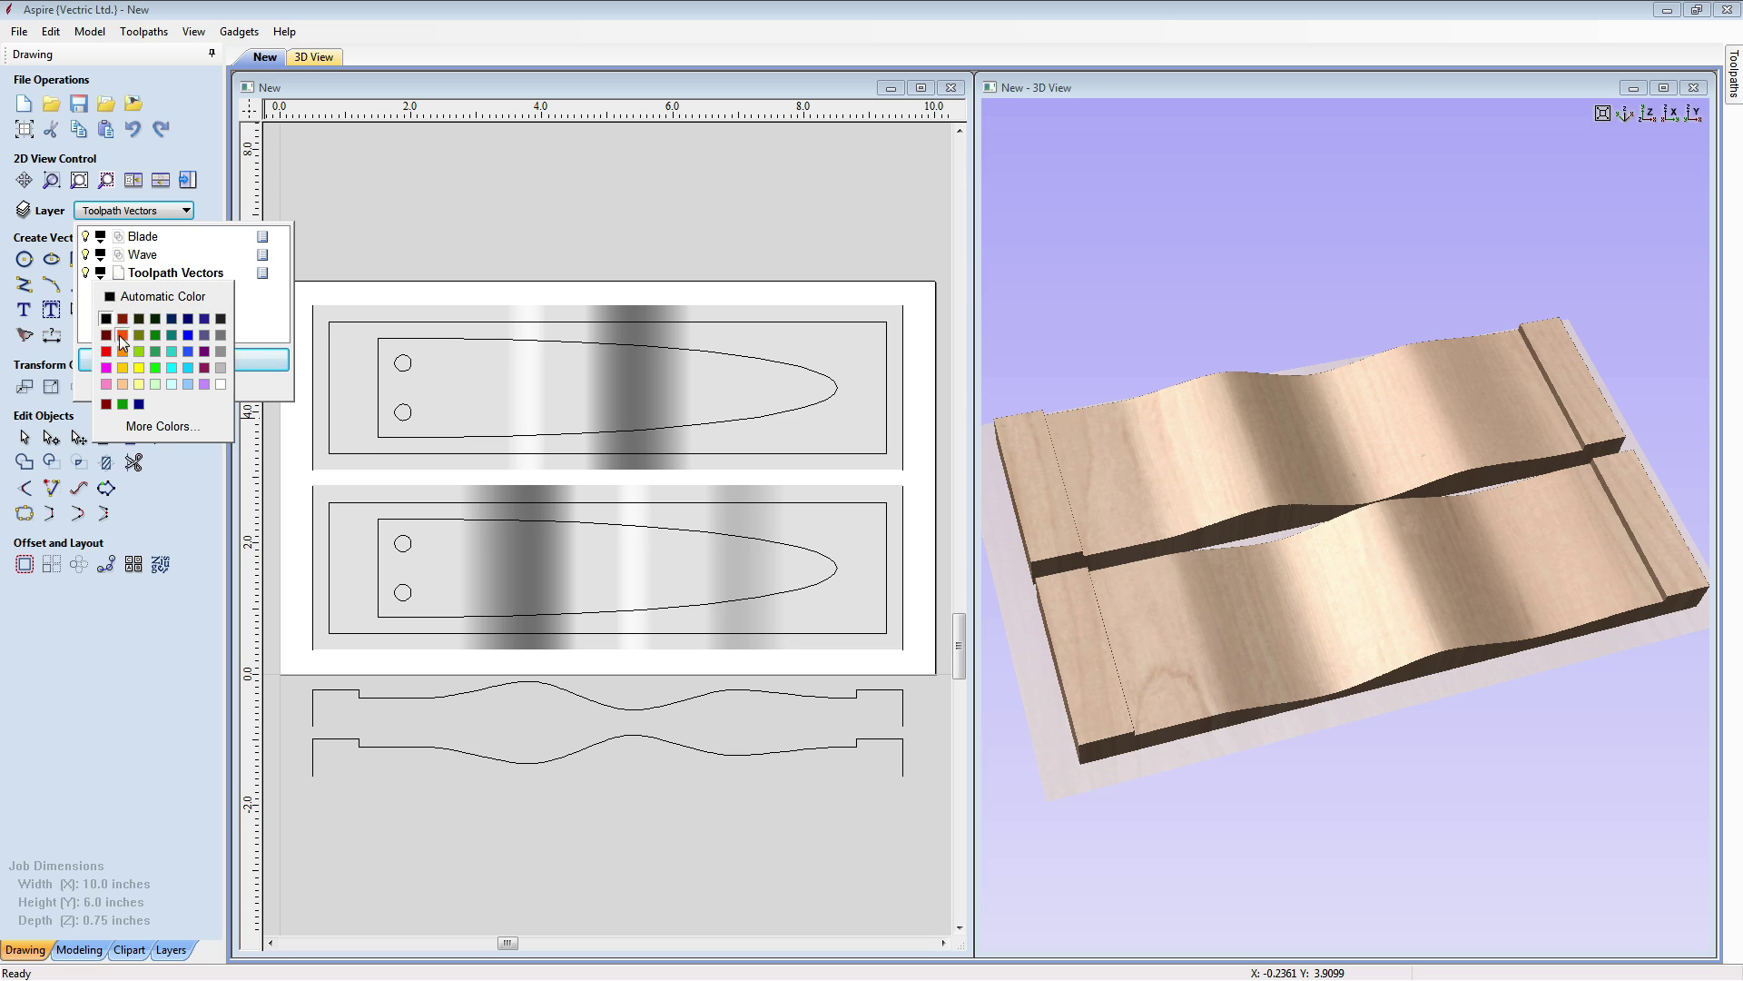
click(122, 338)
click(175, 391)
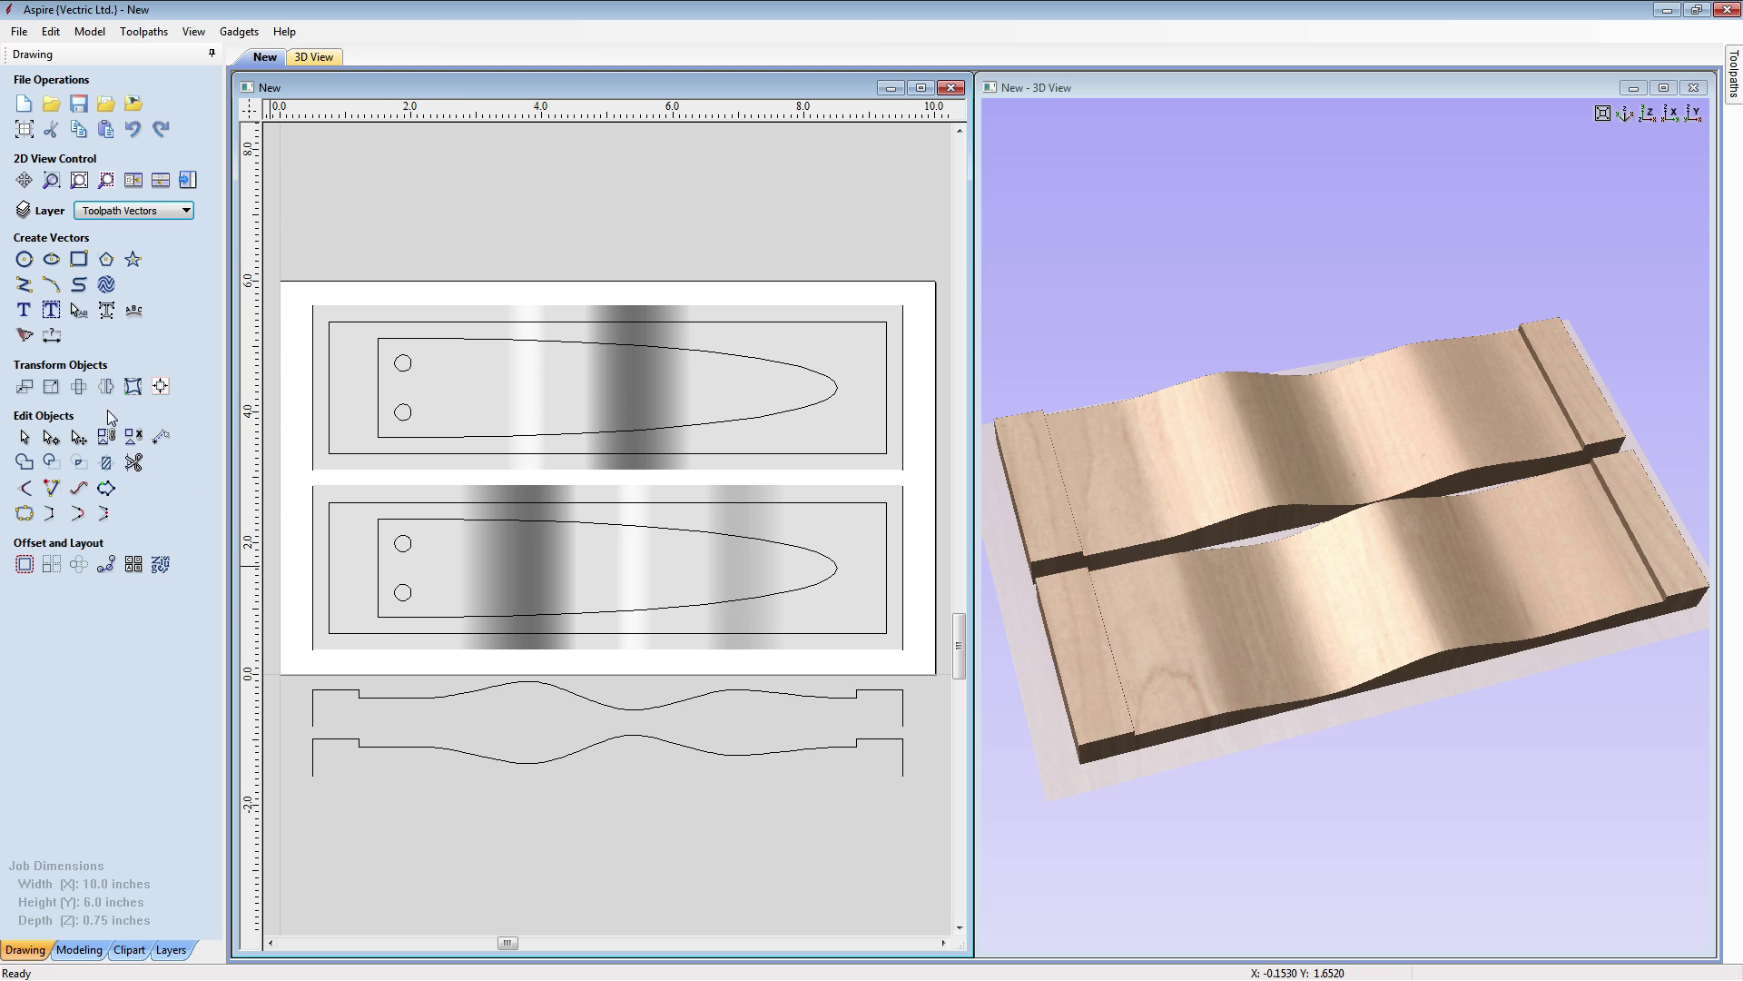
Draw a 1.0 x 2.5 inch rectangle with its lower-left corner at X 0.5, Y 0.375 inches
click(79, 260)
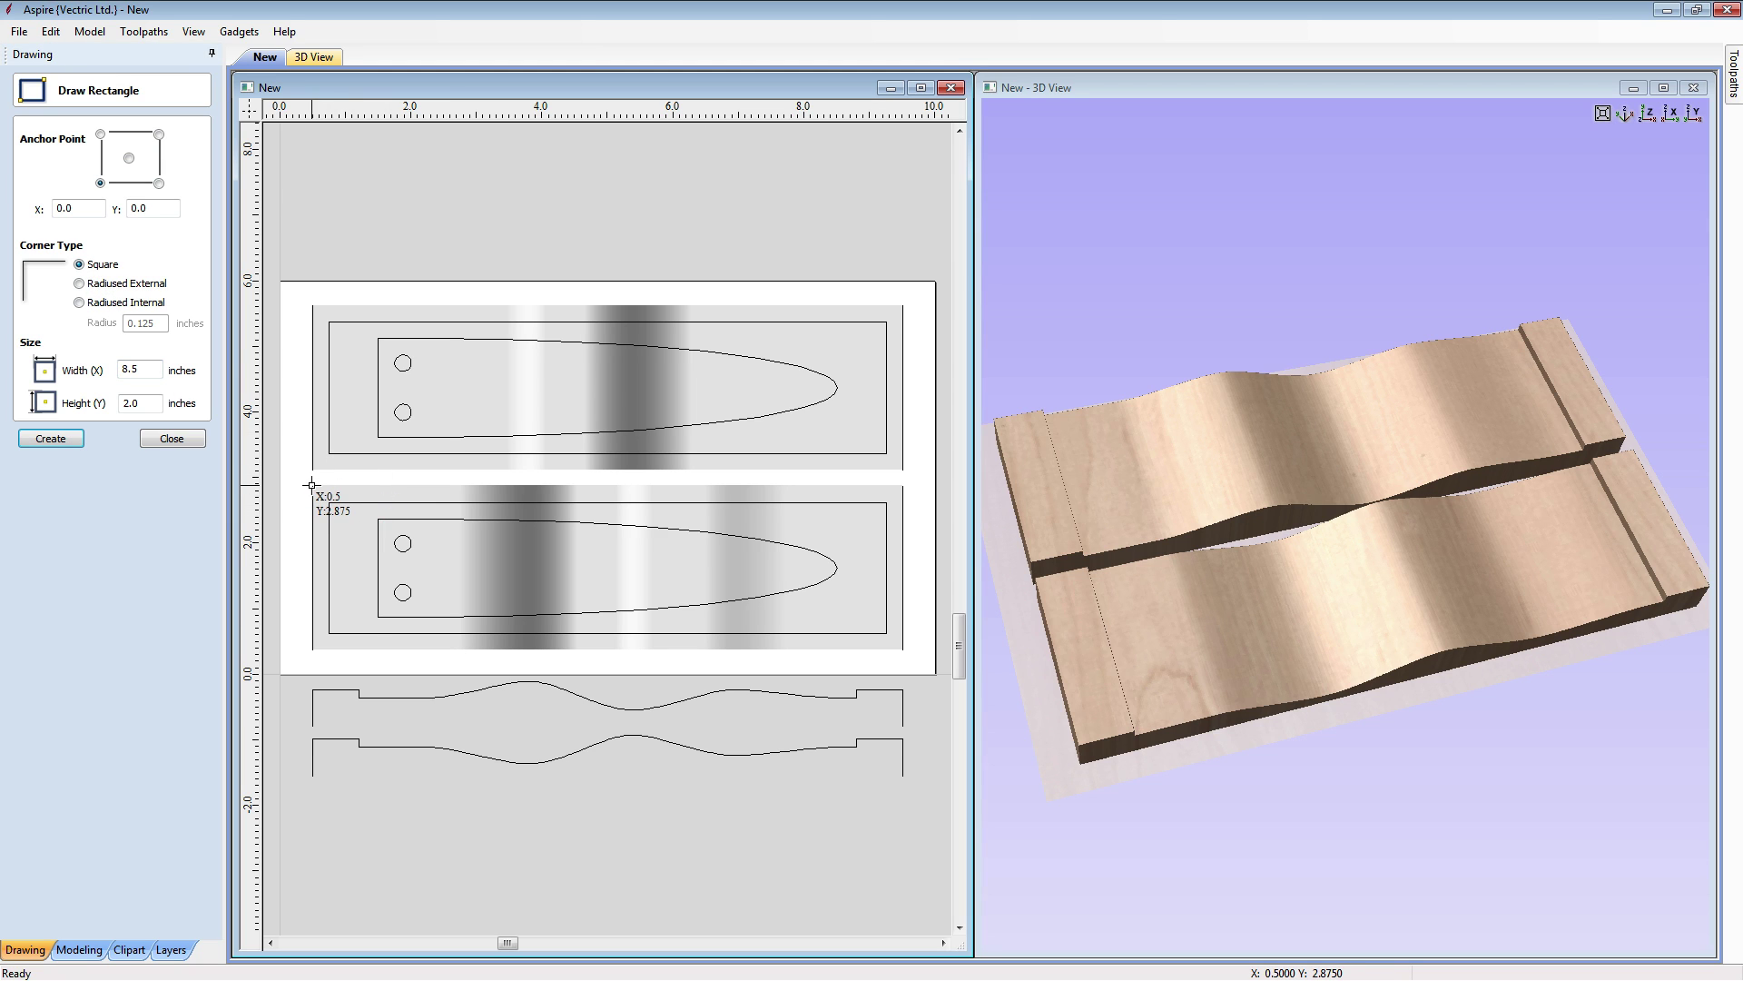
drag(312, 484, 312, 653)
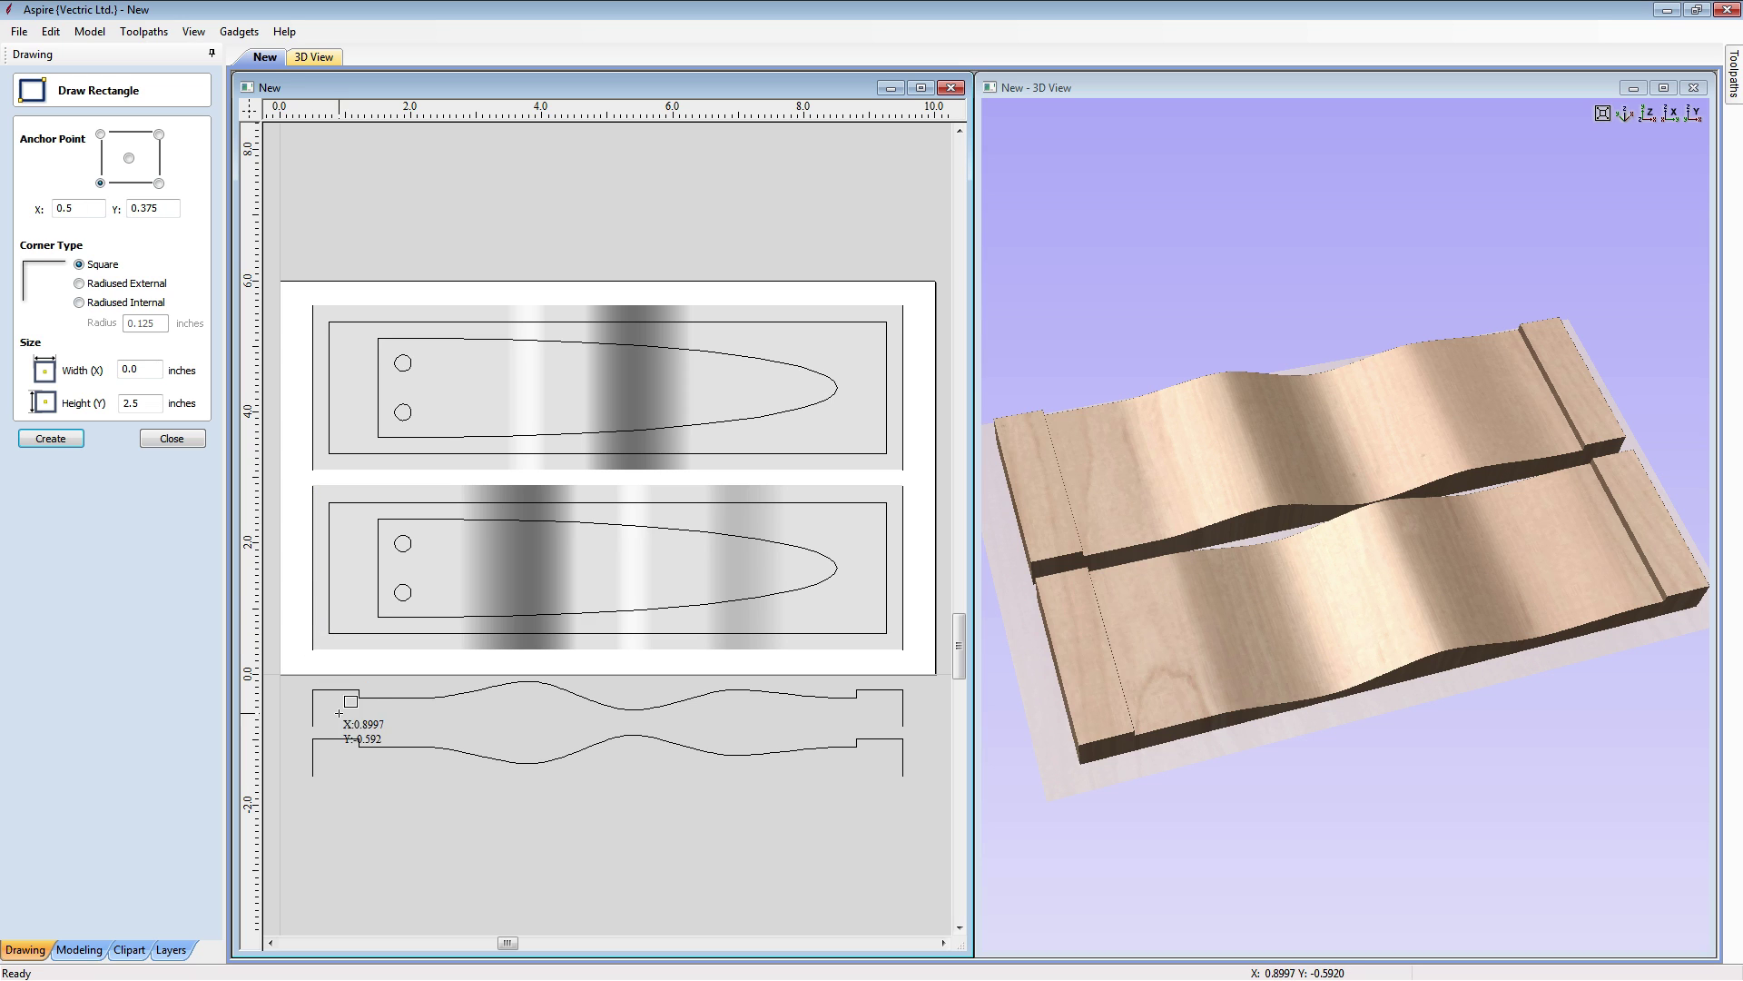
double_click(152, 371)
text(1.0)
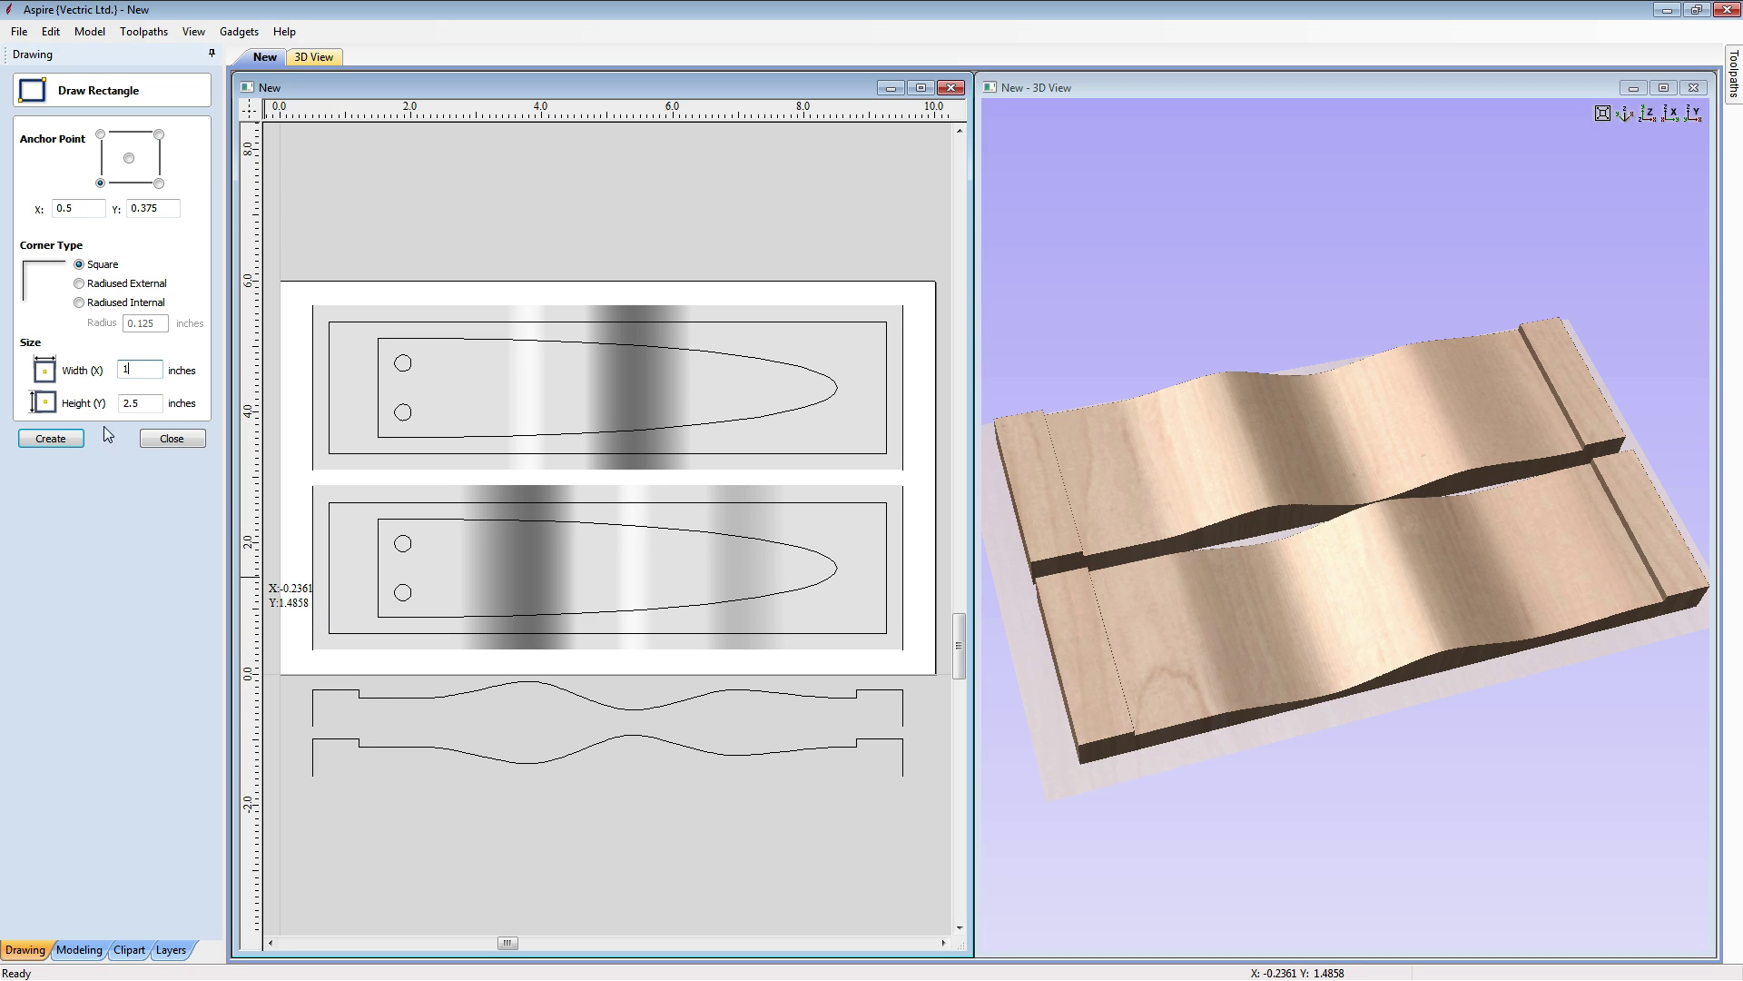
click(58, 440)
click(172, 440)
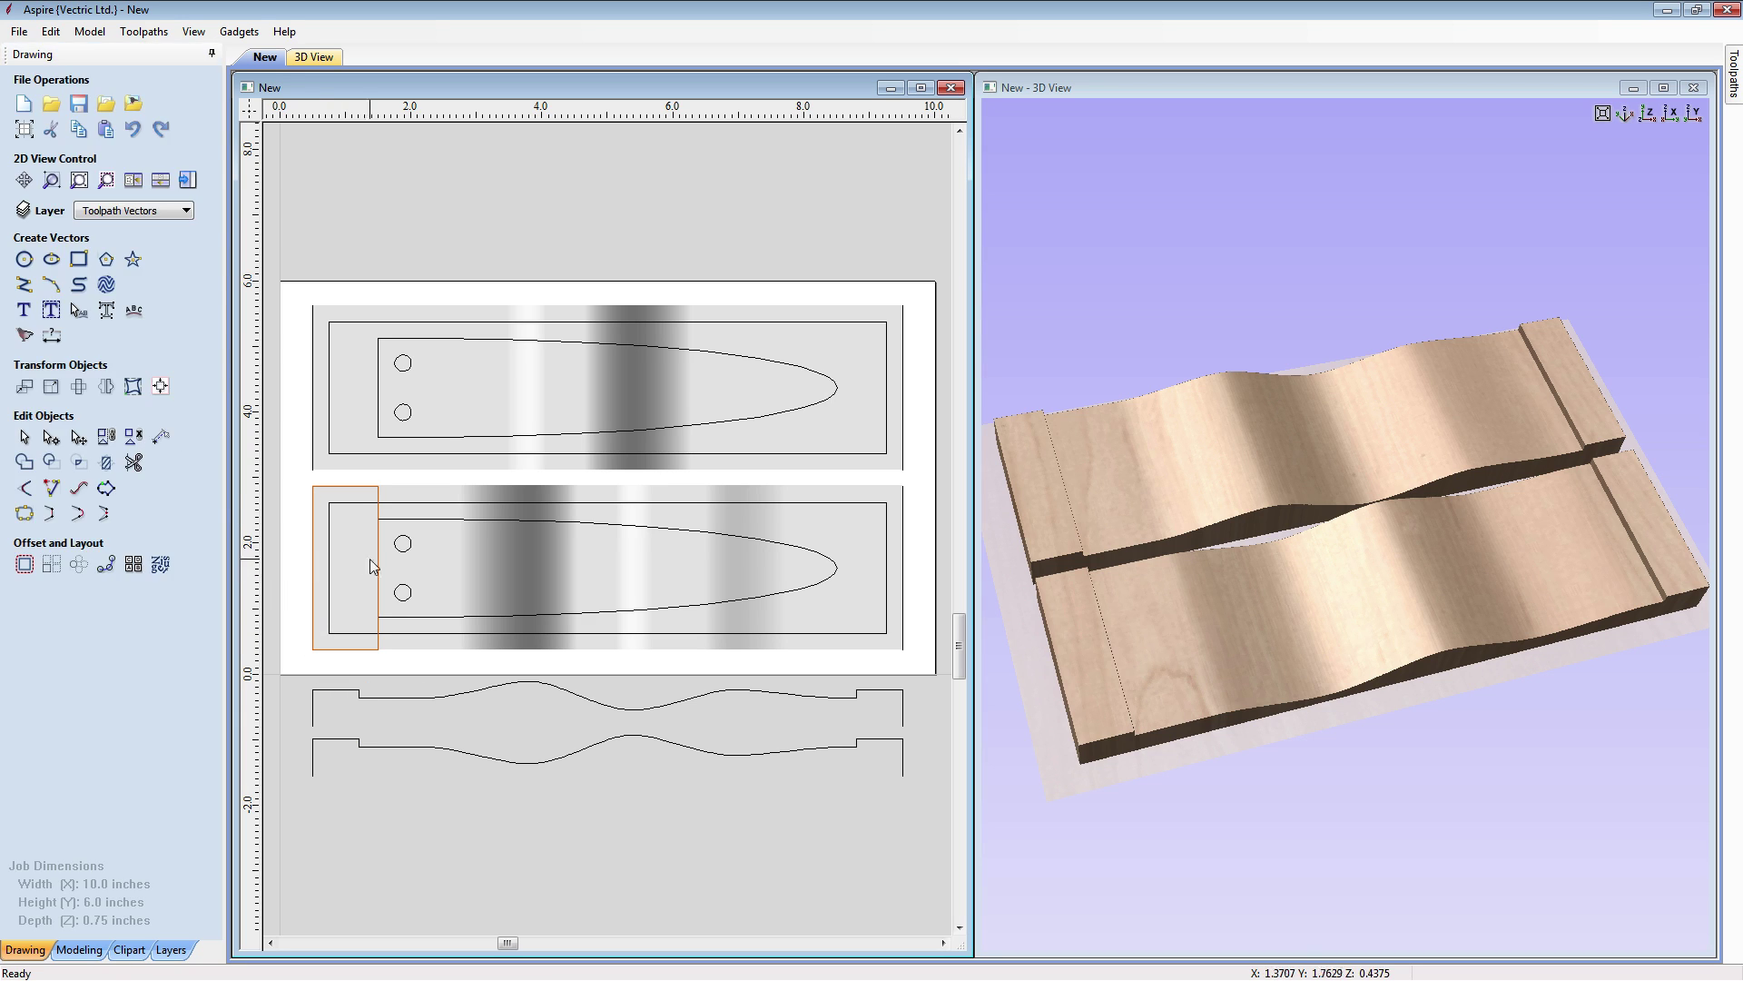
Mirror a copy of the narrow rectangle to the lower part's opposite end, and mirror copies of both onto the upper part
click(354, 495)
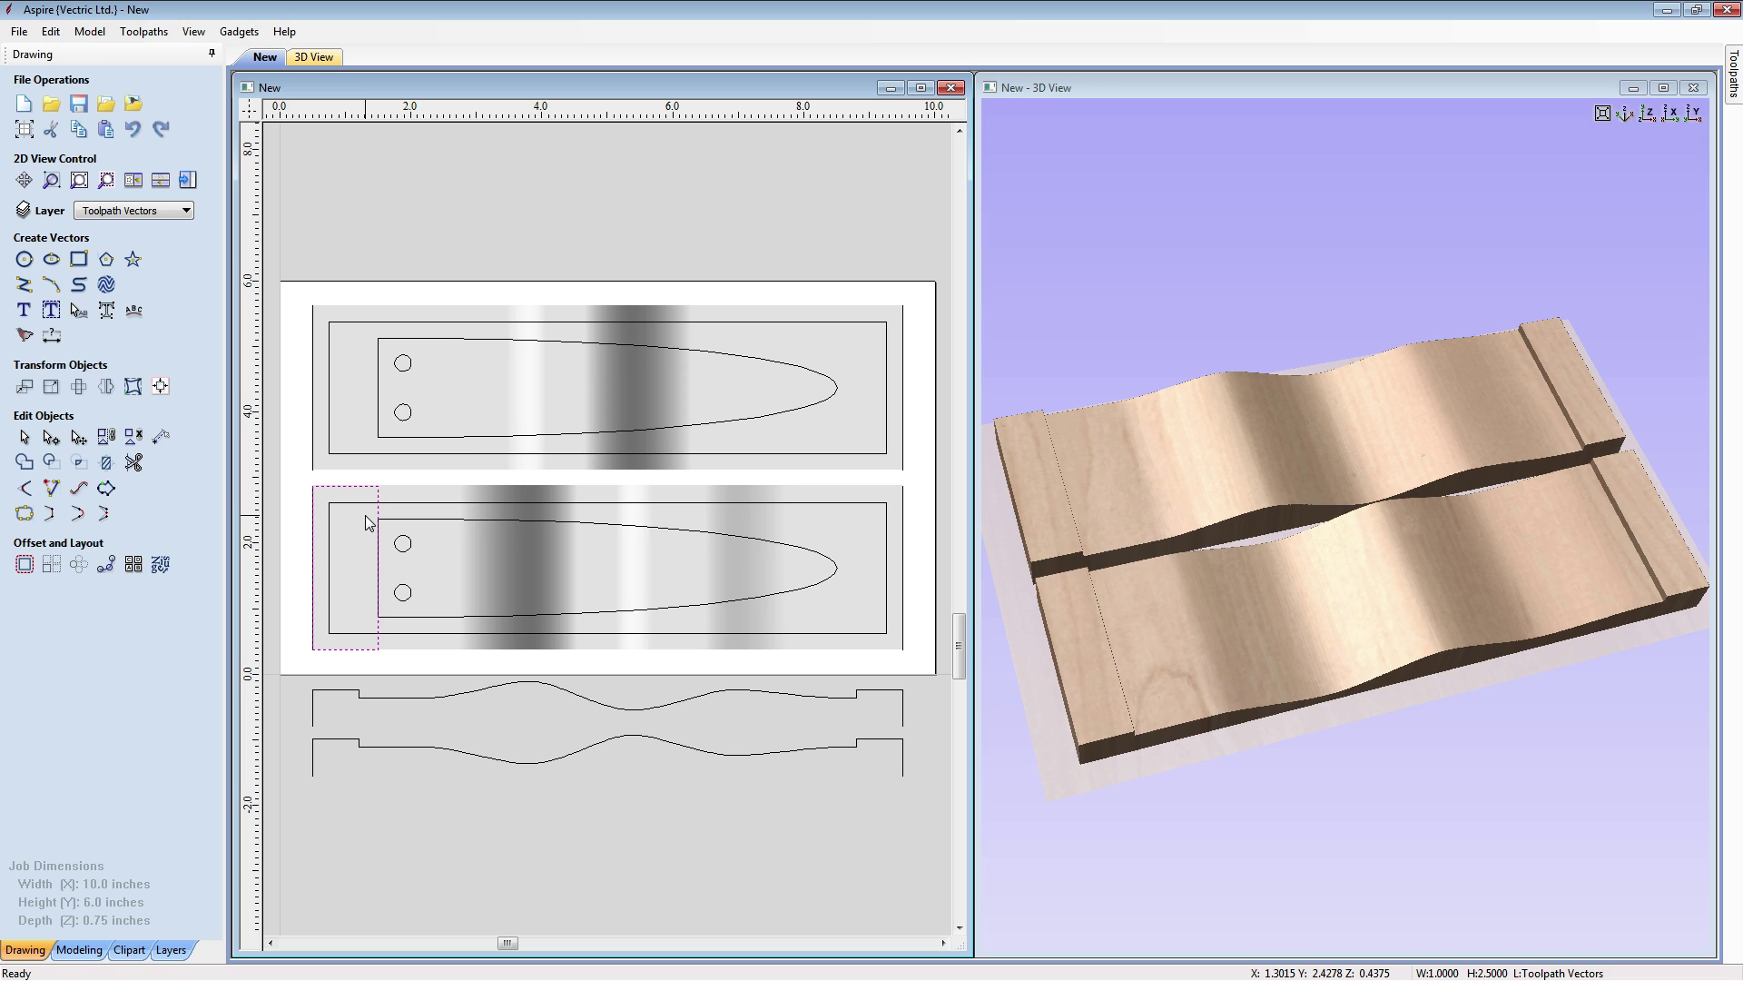
key(ctrl+c)
key(ctrl+v)
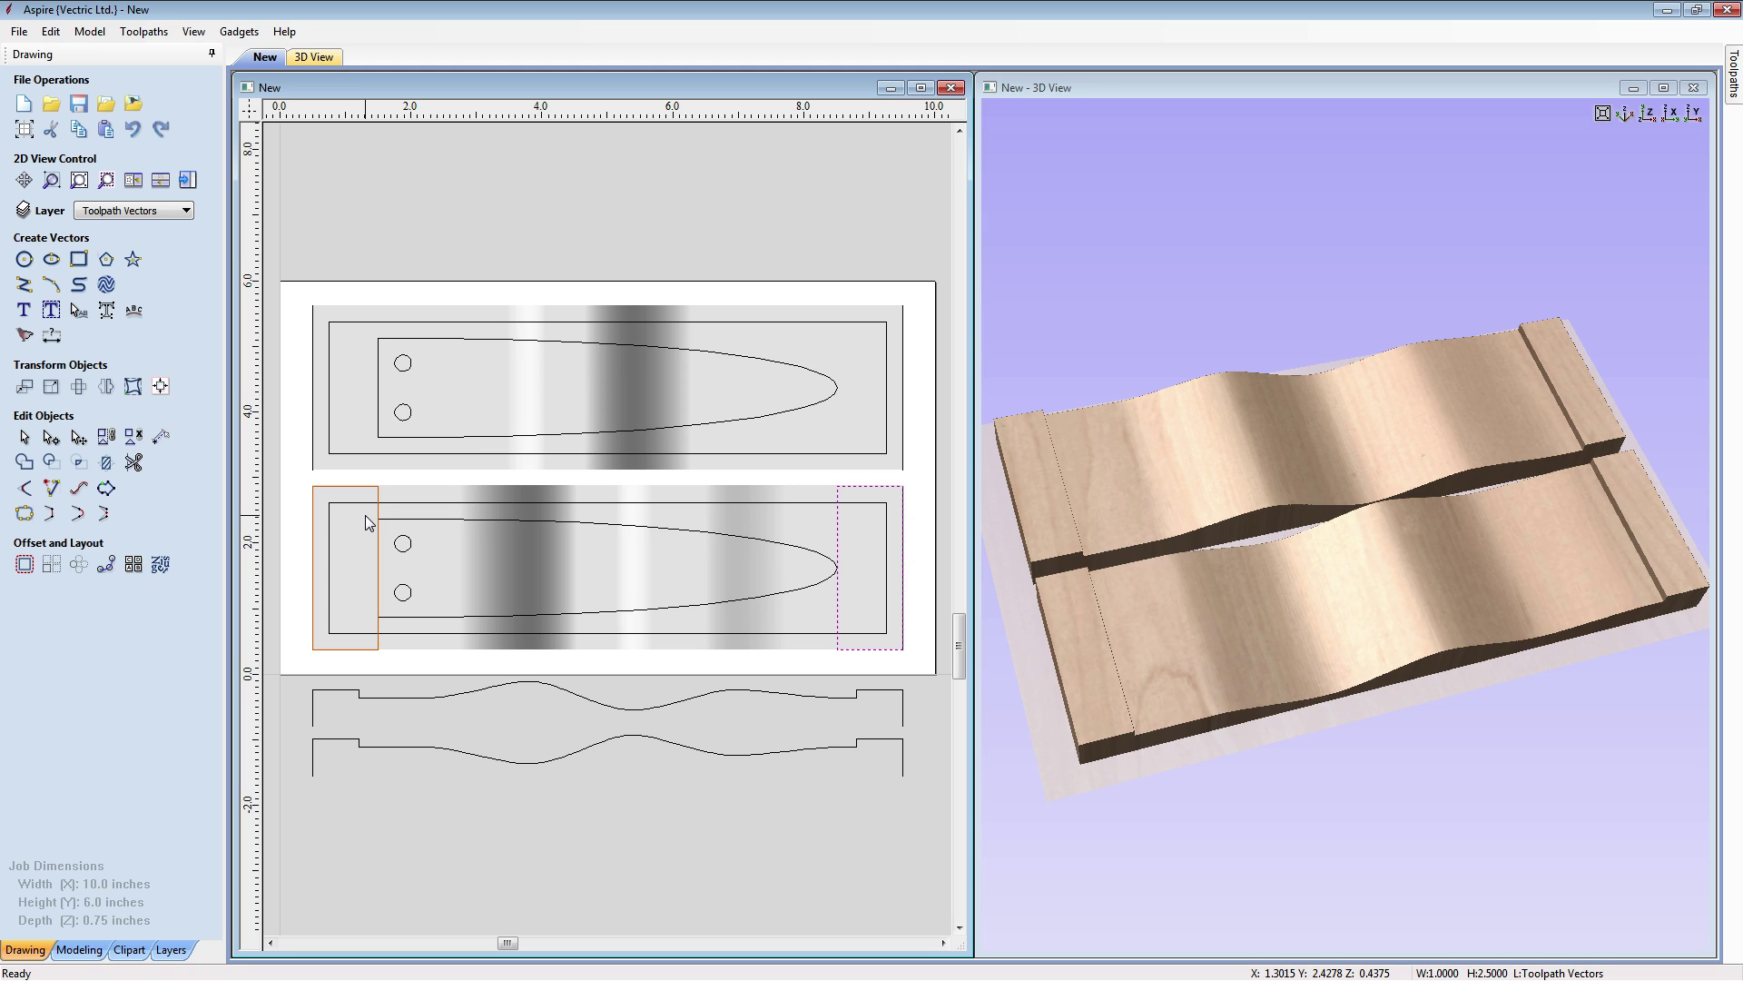
shift+click(378, 489)
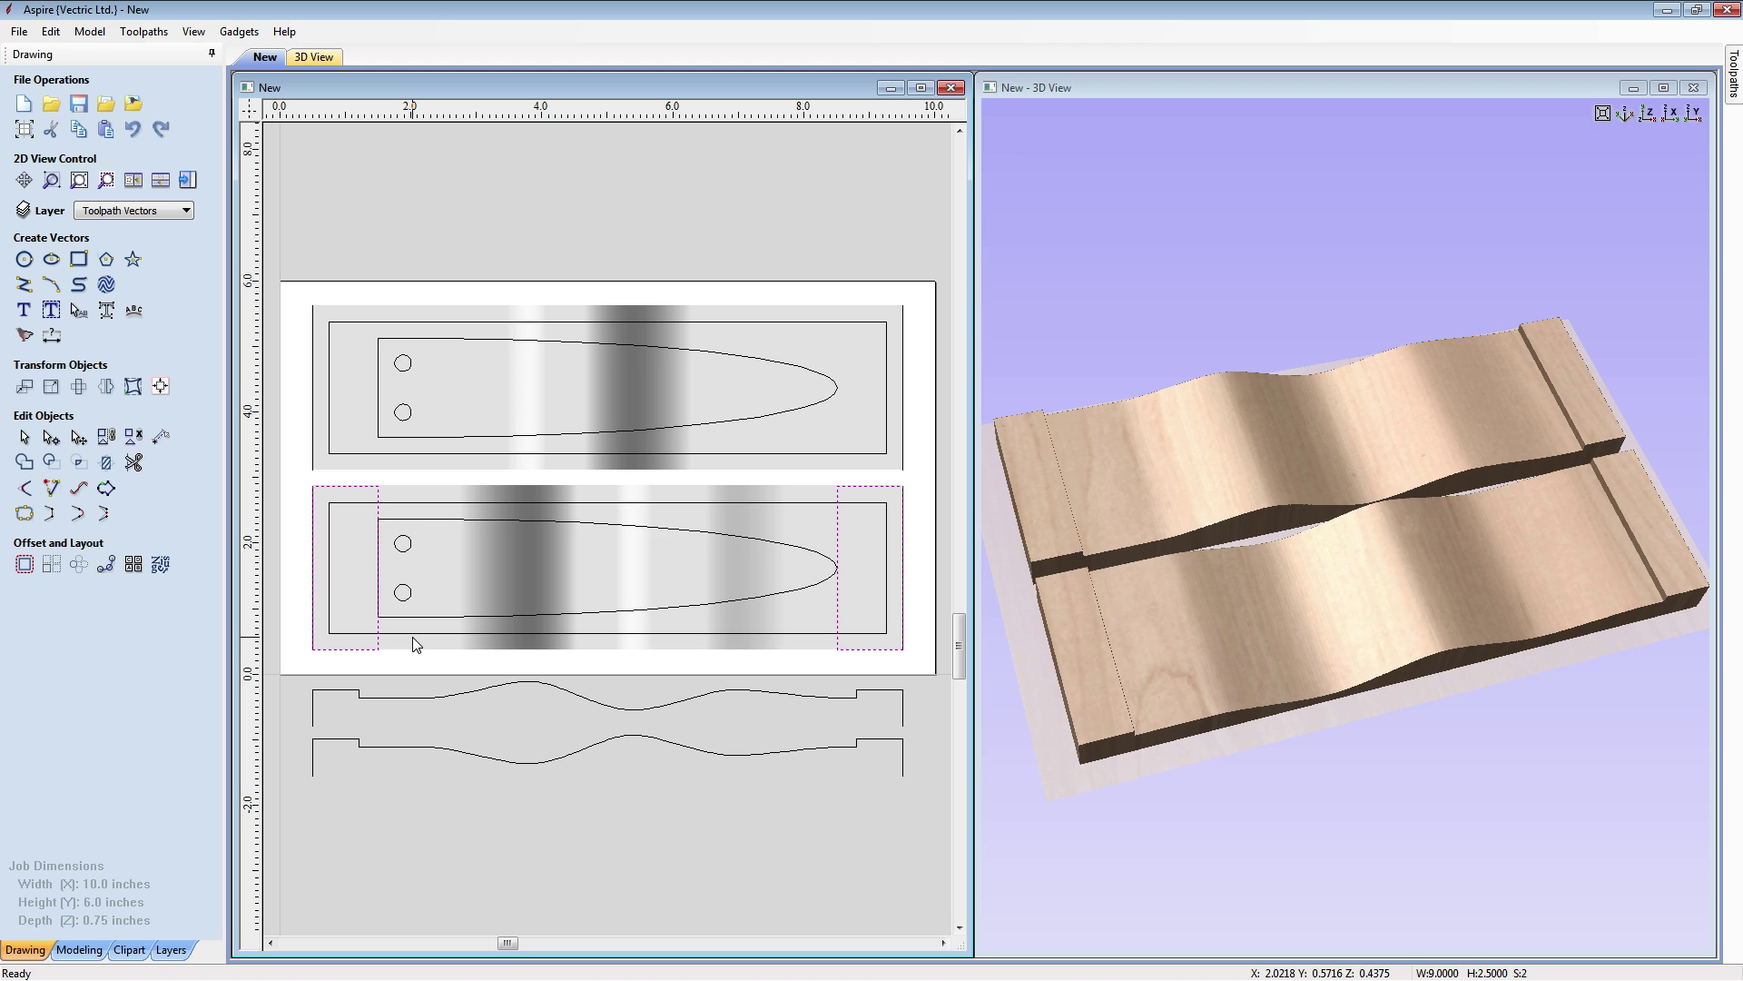
key(ctrl+c)
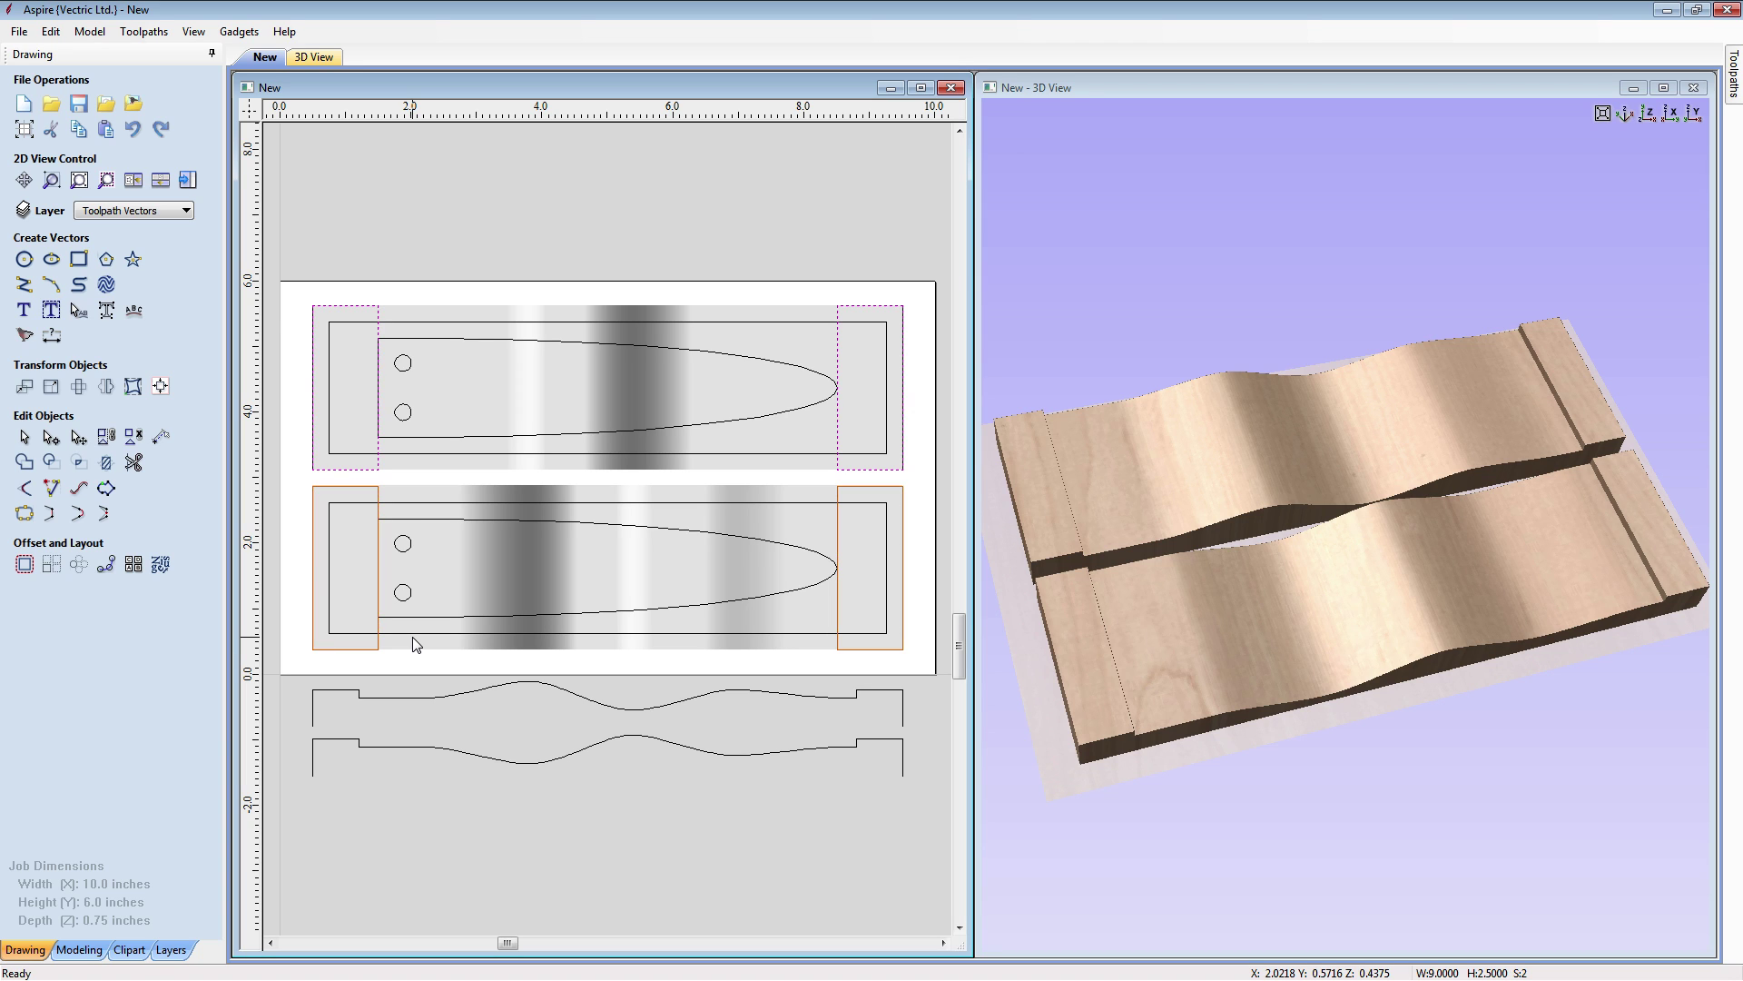
key(ctrl+v)
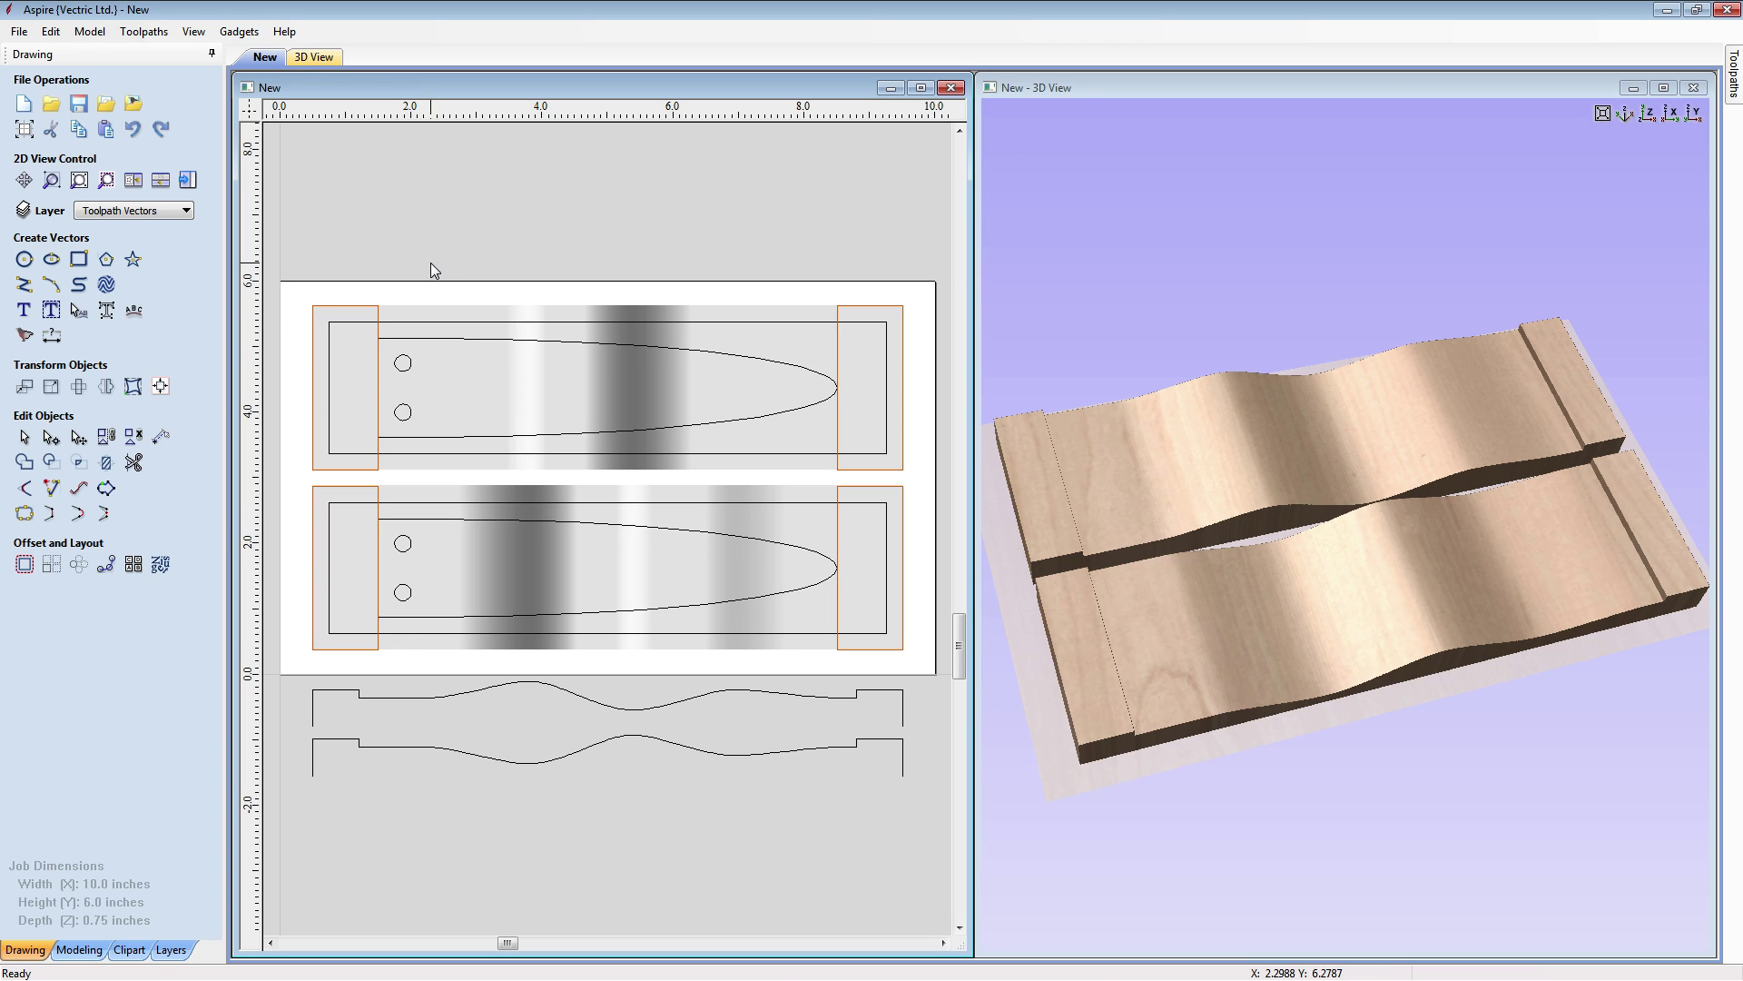
Copy the four hole circles and the two long rectangles around the blades to the Toolpath Vectors layer
drag(395, 345, 415, 425)
drag(384, 525, 426, 626)
shift+click(427, 453)
shift+click(423, 503)
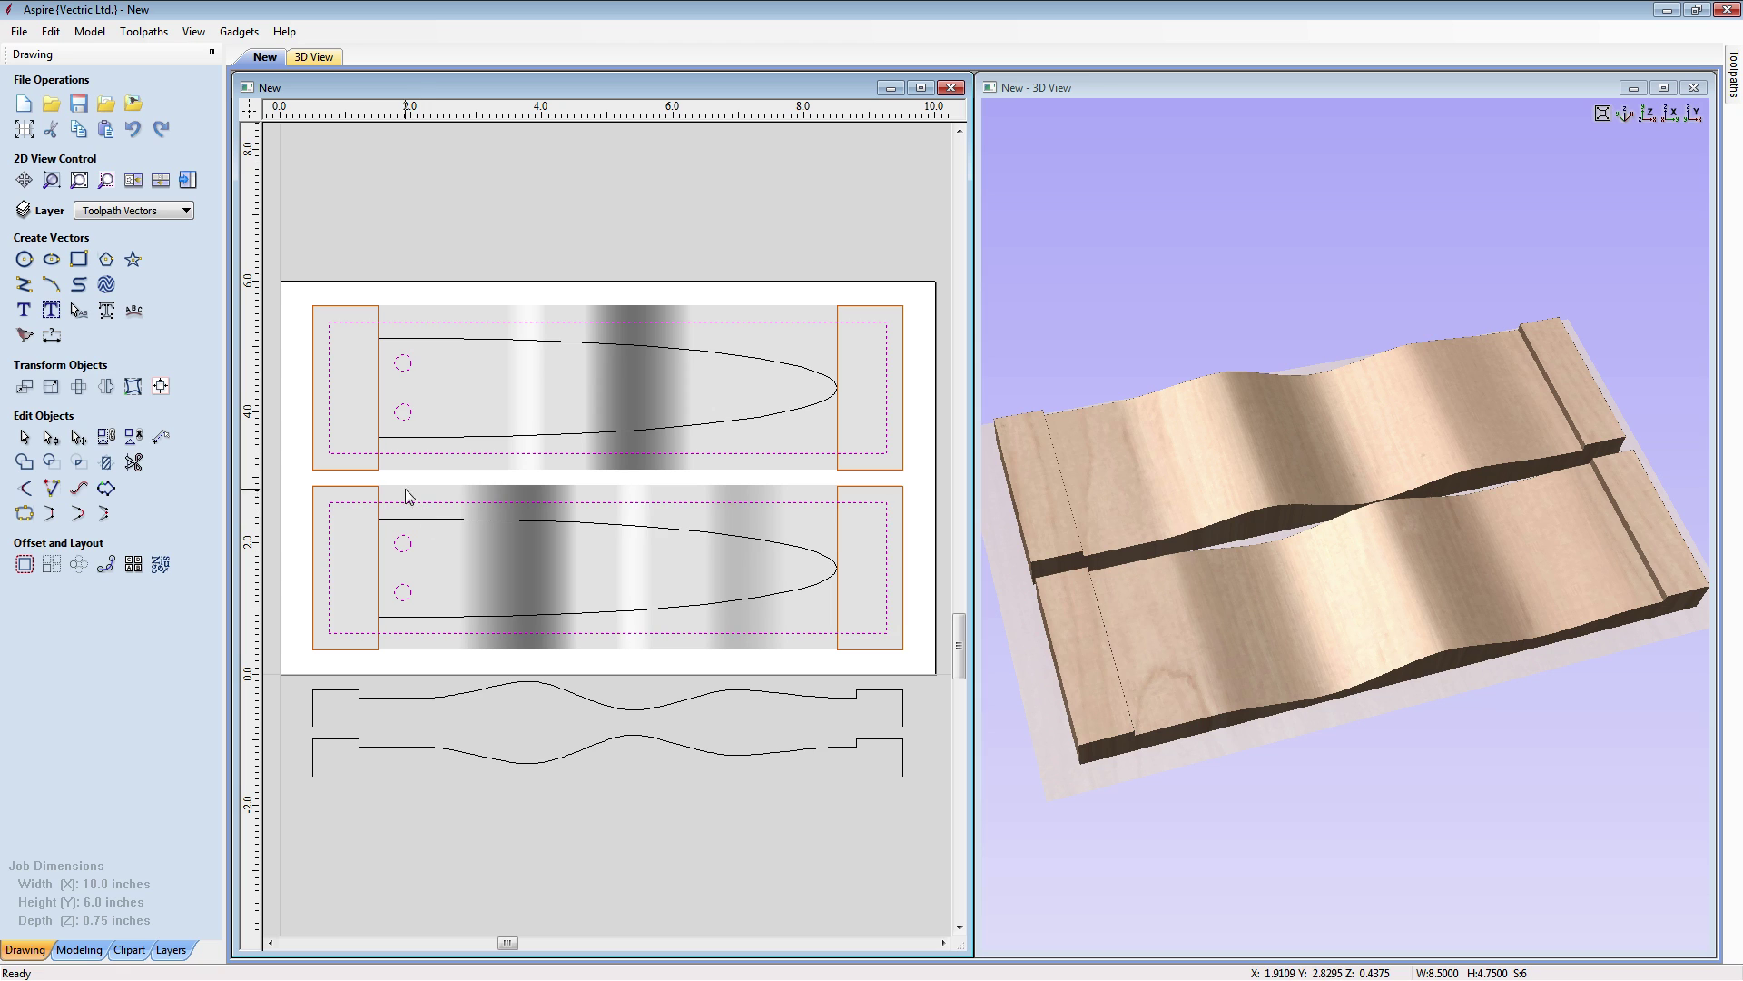
right_click(401, 311)
mouse_move(498, 779)
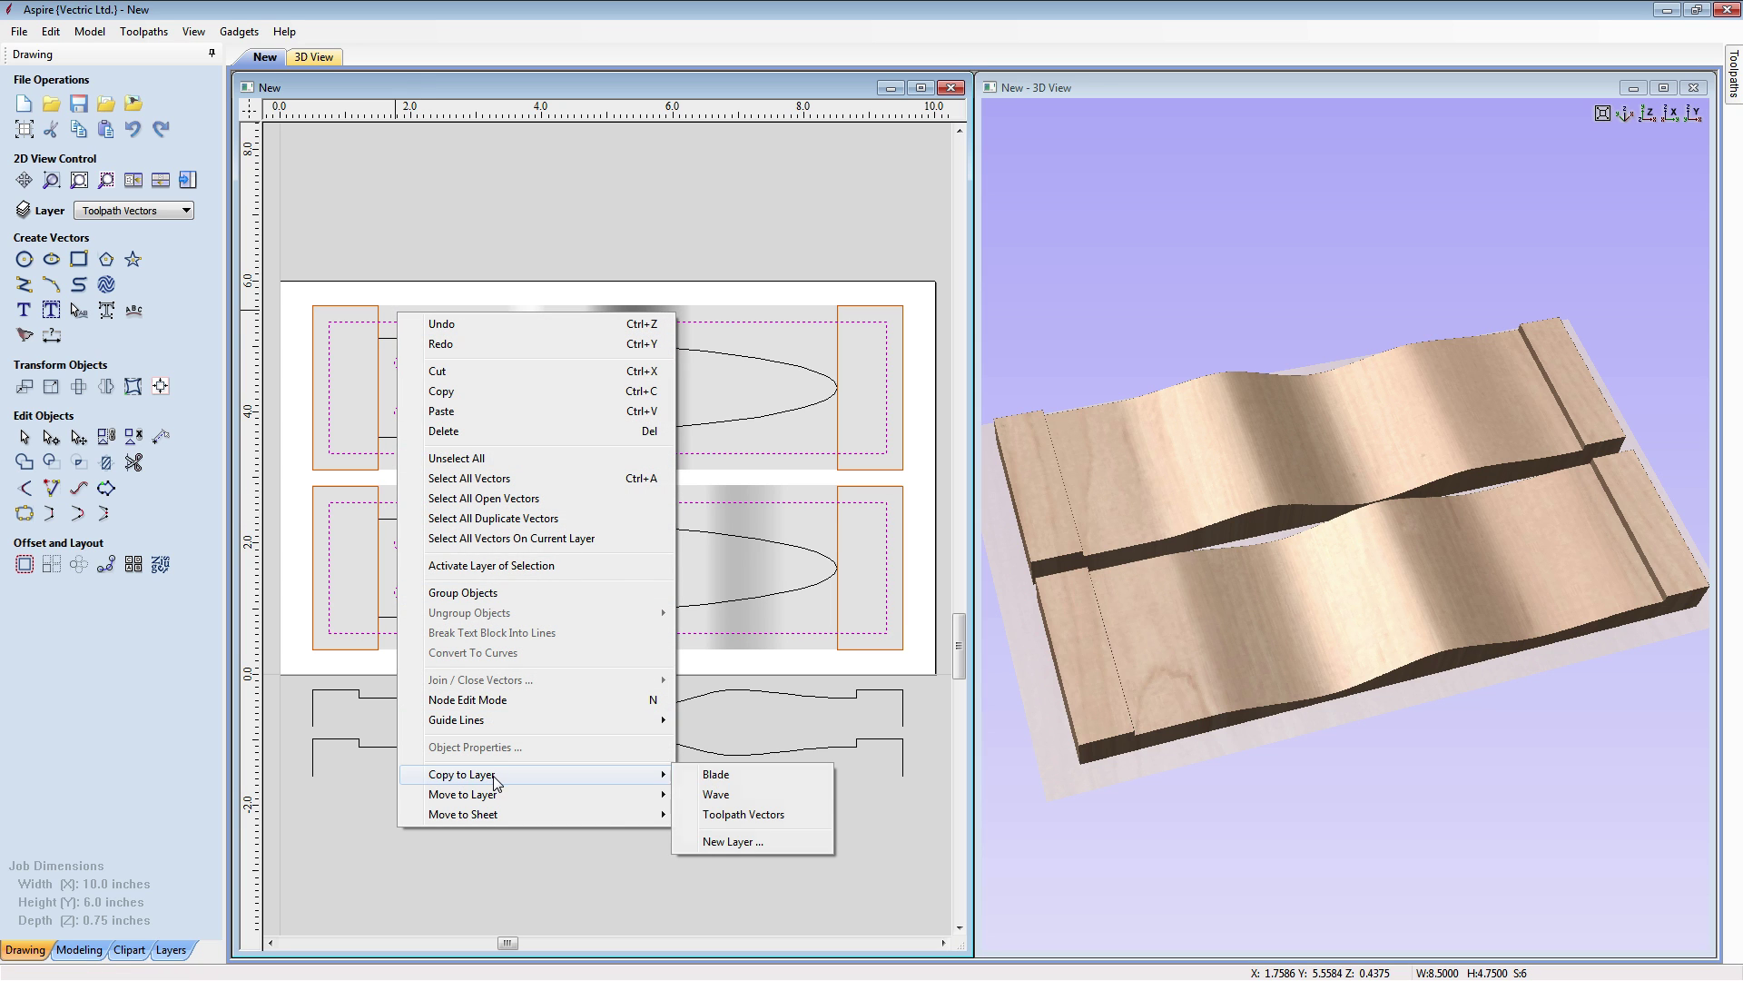
click(752, 818)
click(662, 836)
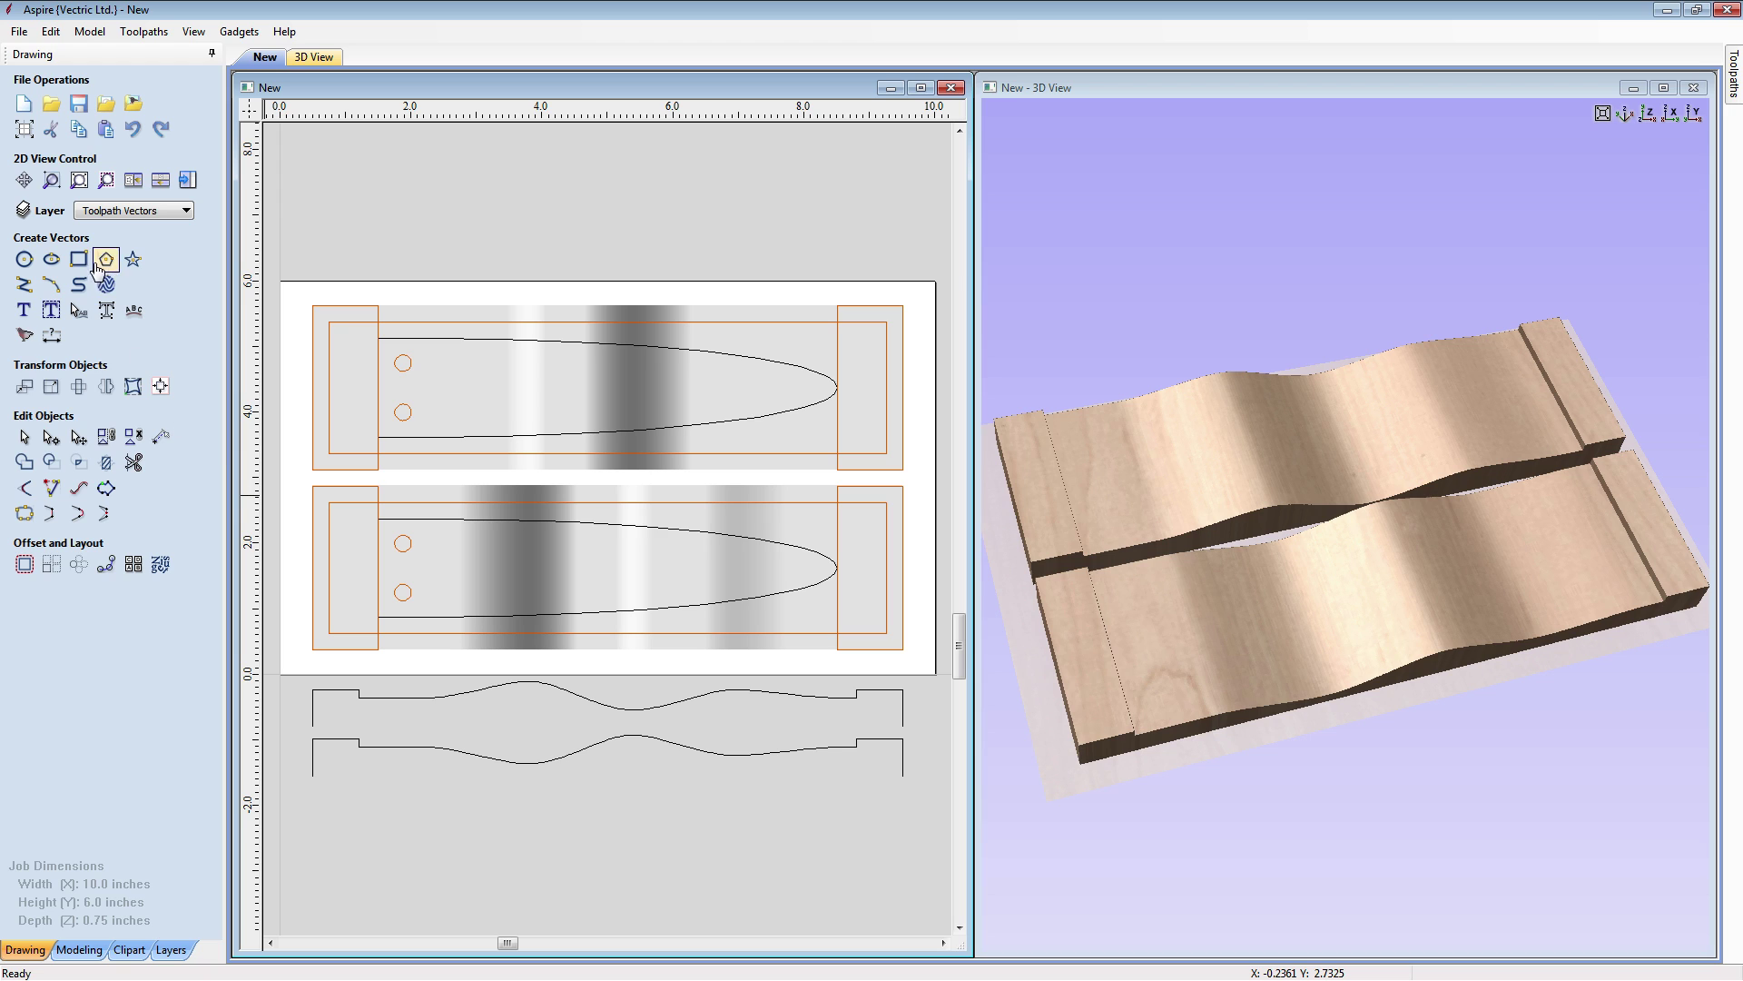
Draw a 7.0 x 2.0 inch rectangle around the lower blade with its lower-left corner at X 1.5, Y 0.625 inches
click(79, 259)
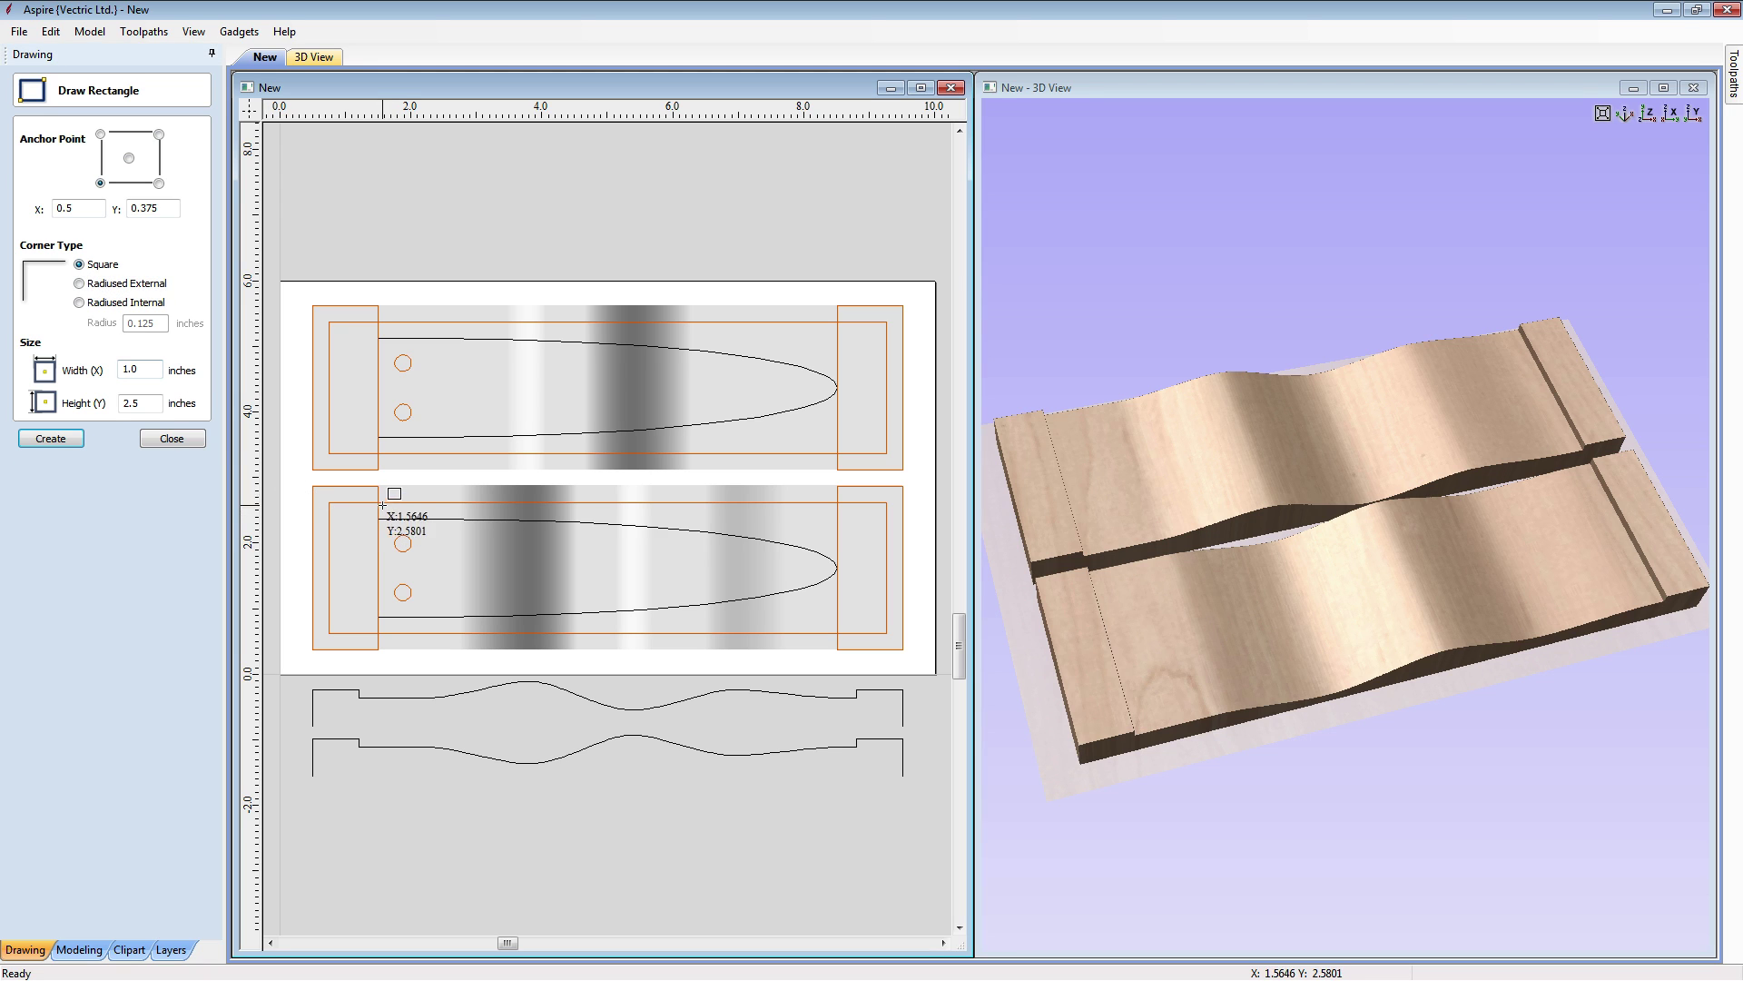
drag(379, 503, 839, 634)
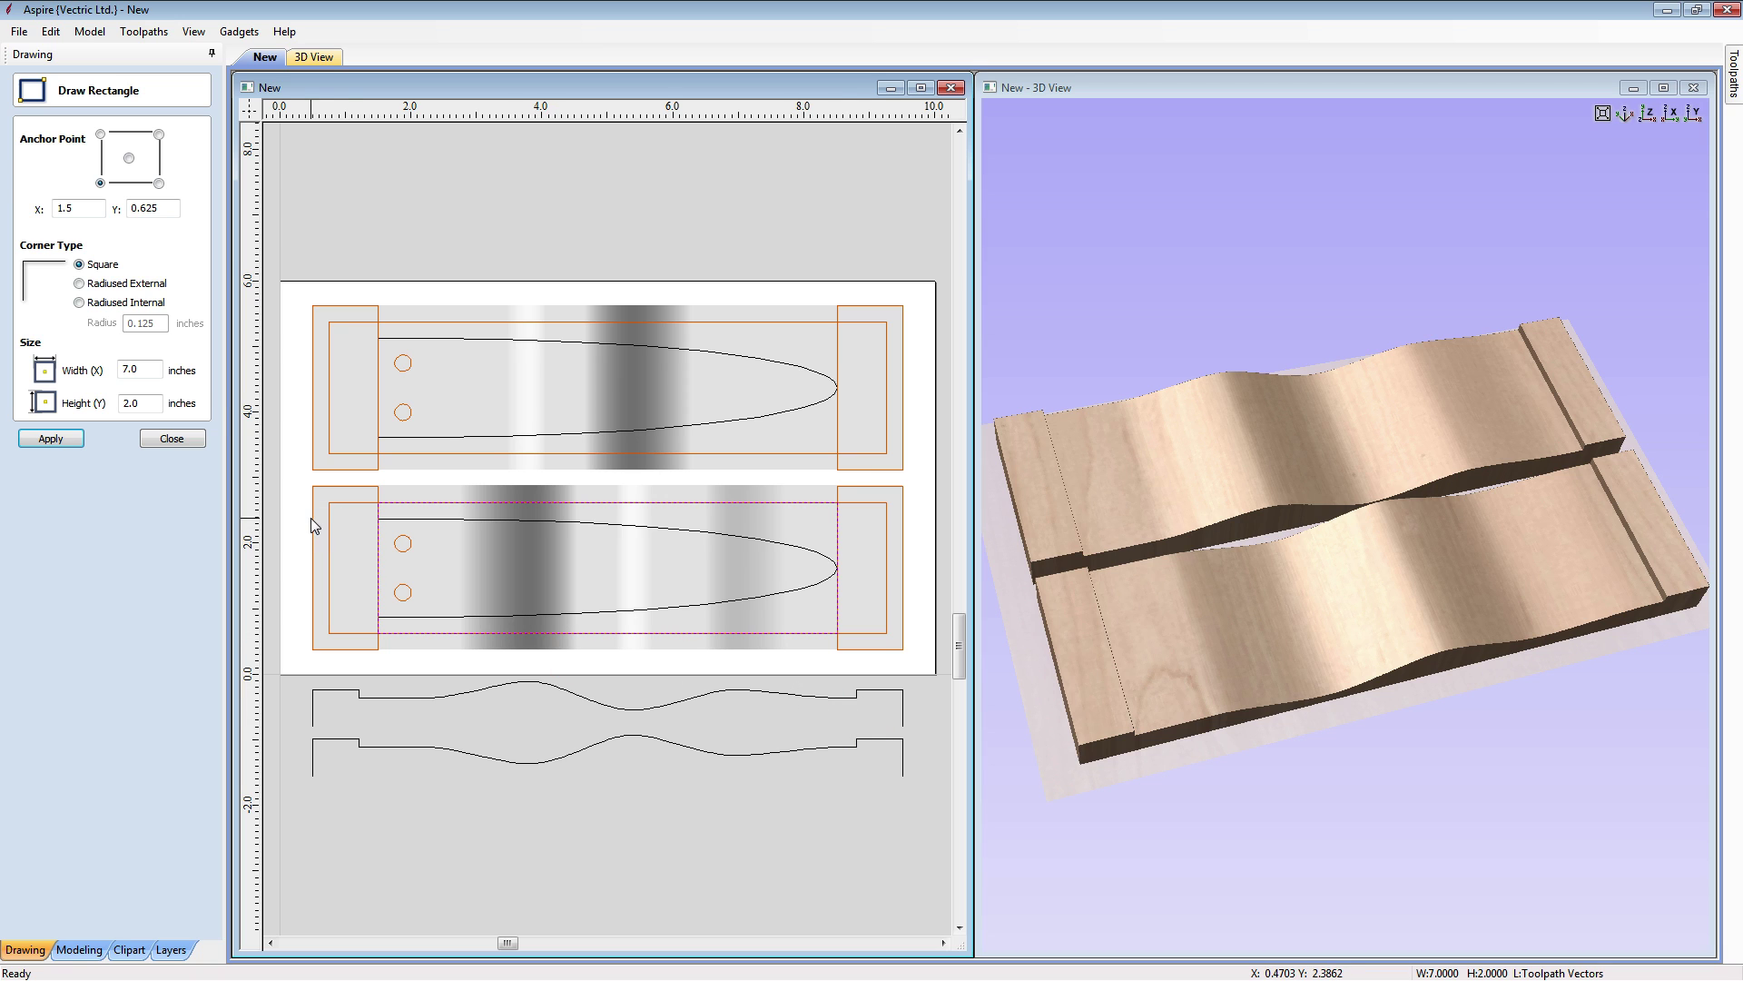
key(Escape)
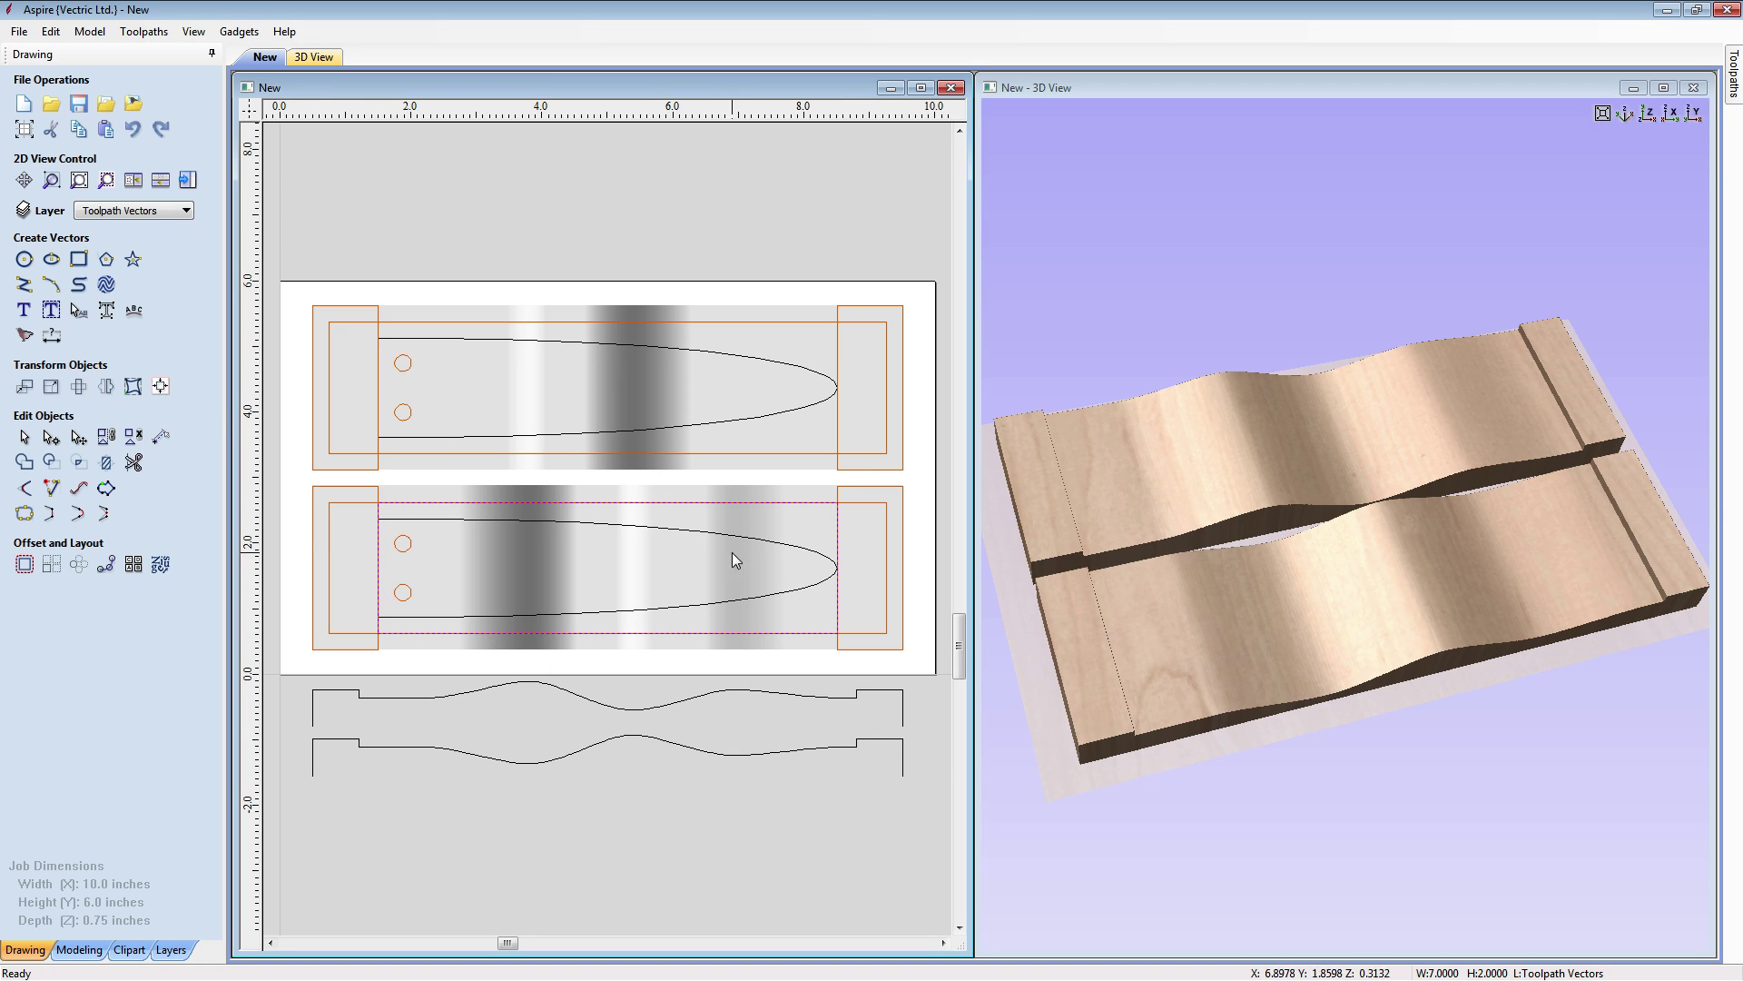
Offset the rectangle around the lower blade outward to 7.3 x 2.3 inches and mirror a copy of the offset onto the upper part
click(23, 564)
click(66, 135)
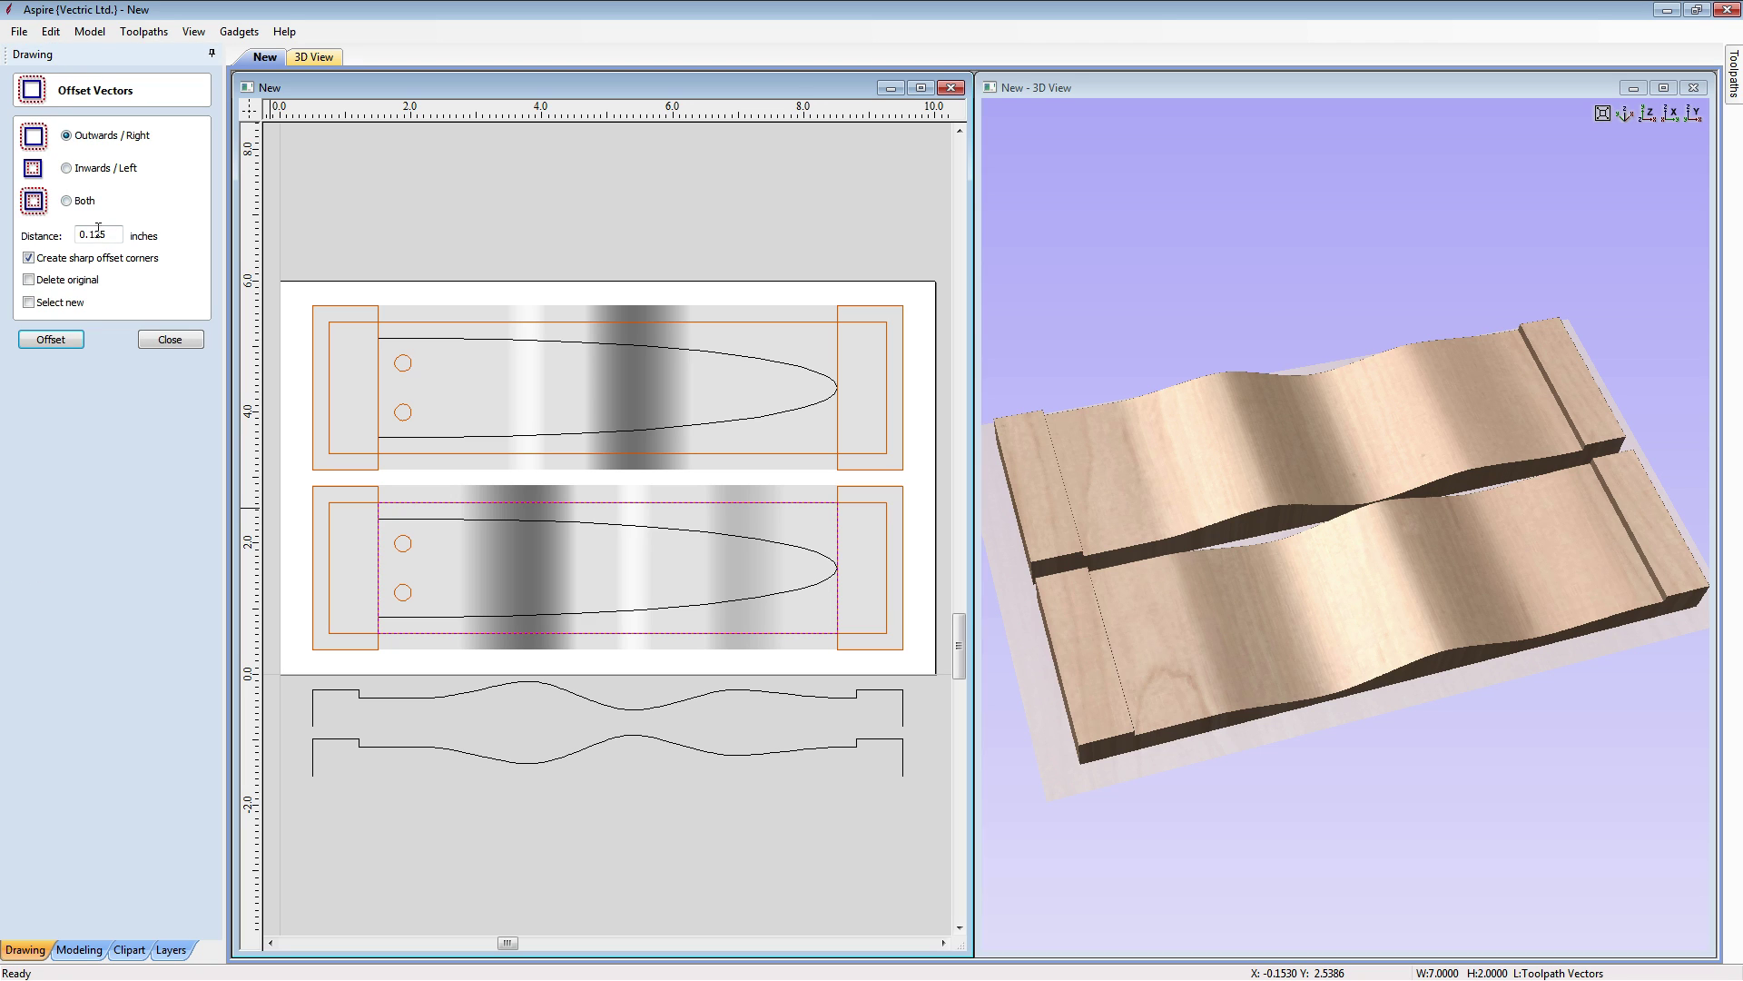
drag(118, 235, 39, 234)
text(0.)
click(28, 302)
click(64, 343)
click(168, 340)
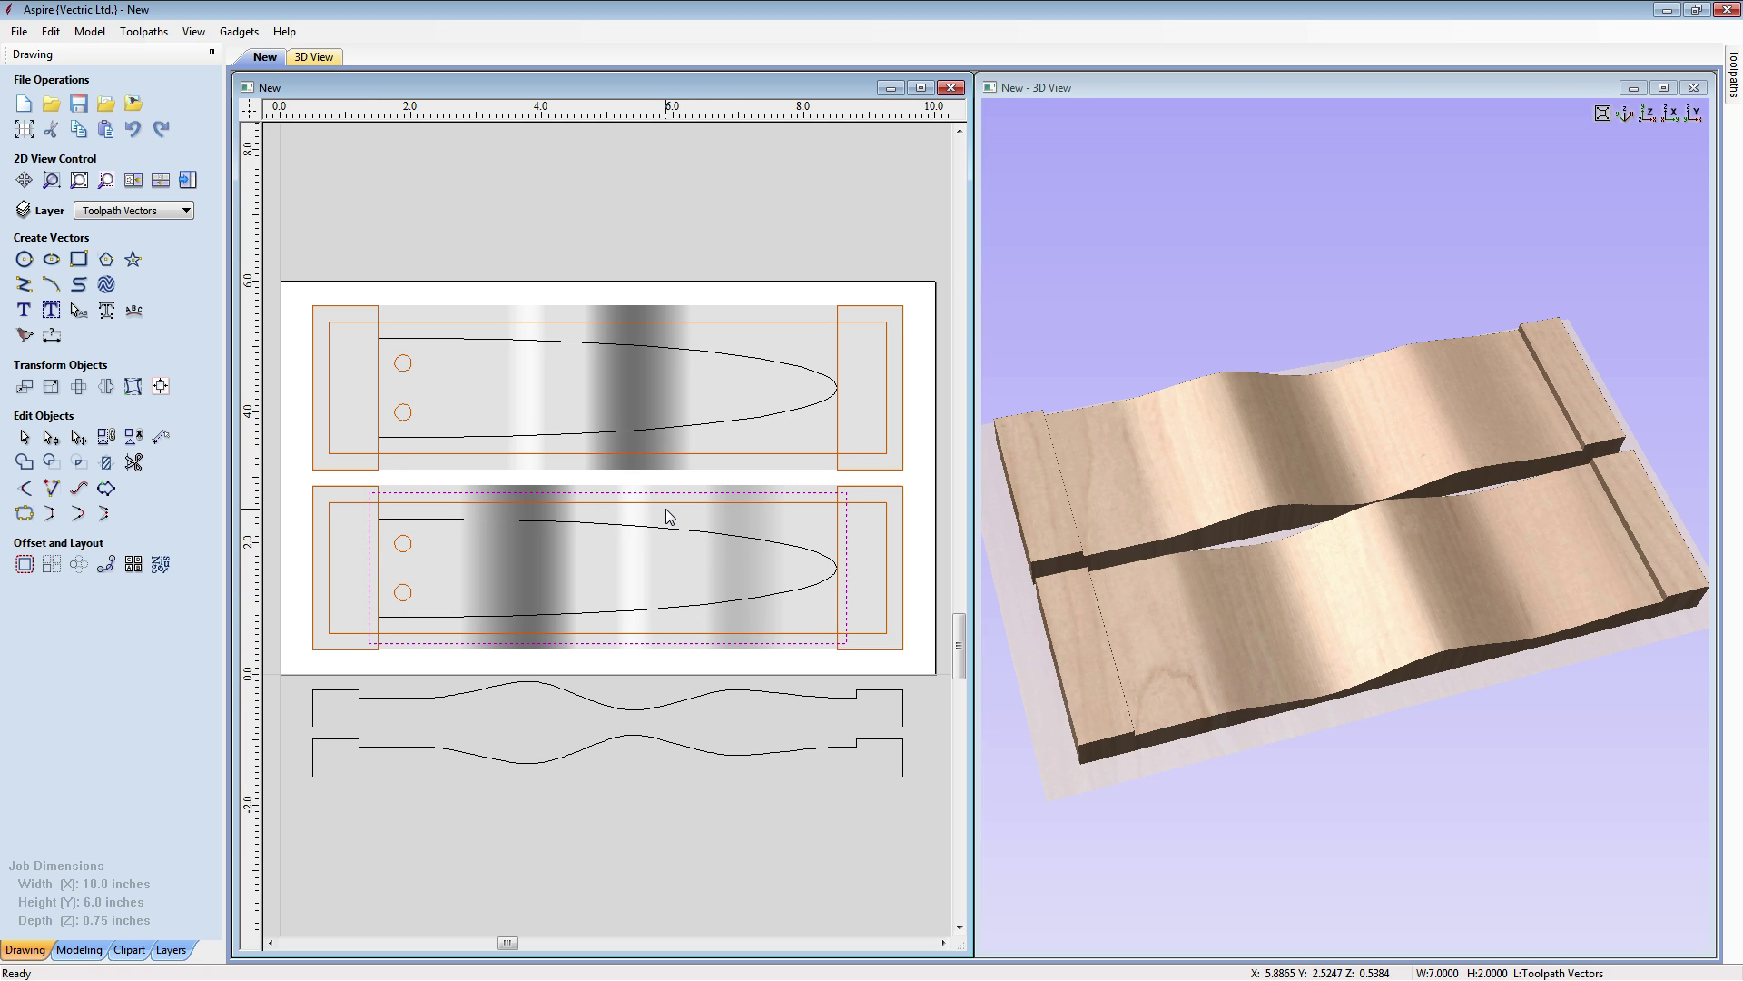
key(ctrl+v)
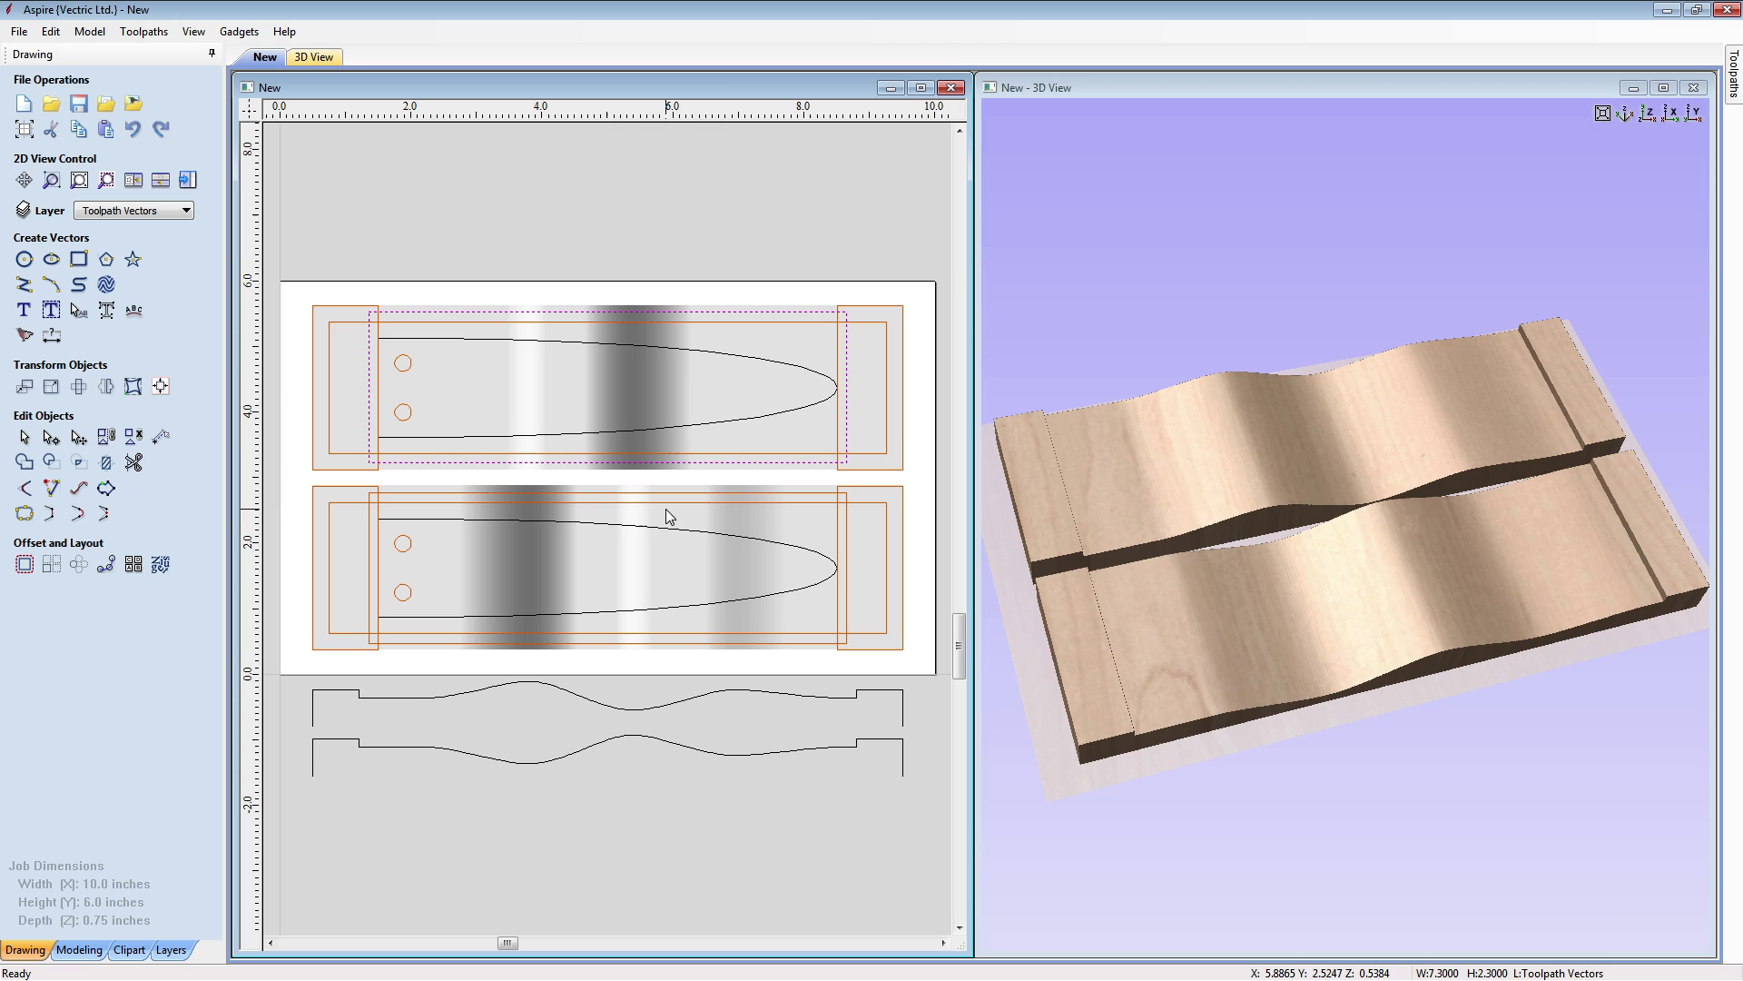
Hide the Blade and Wave layers so only the Toolpath Vectors layer is shown
click(604, 238)
click(189, 210)
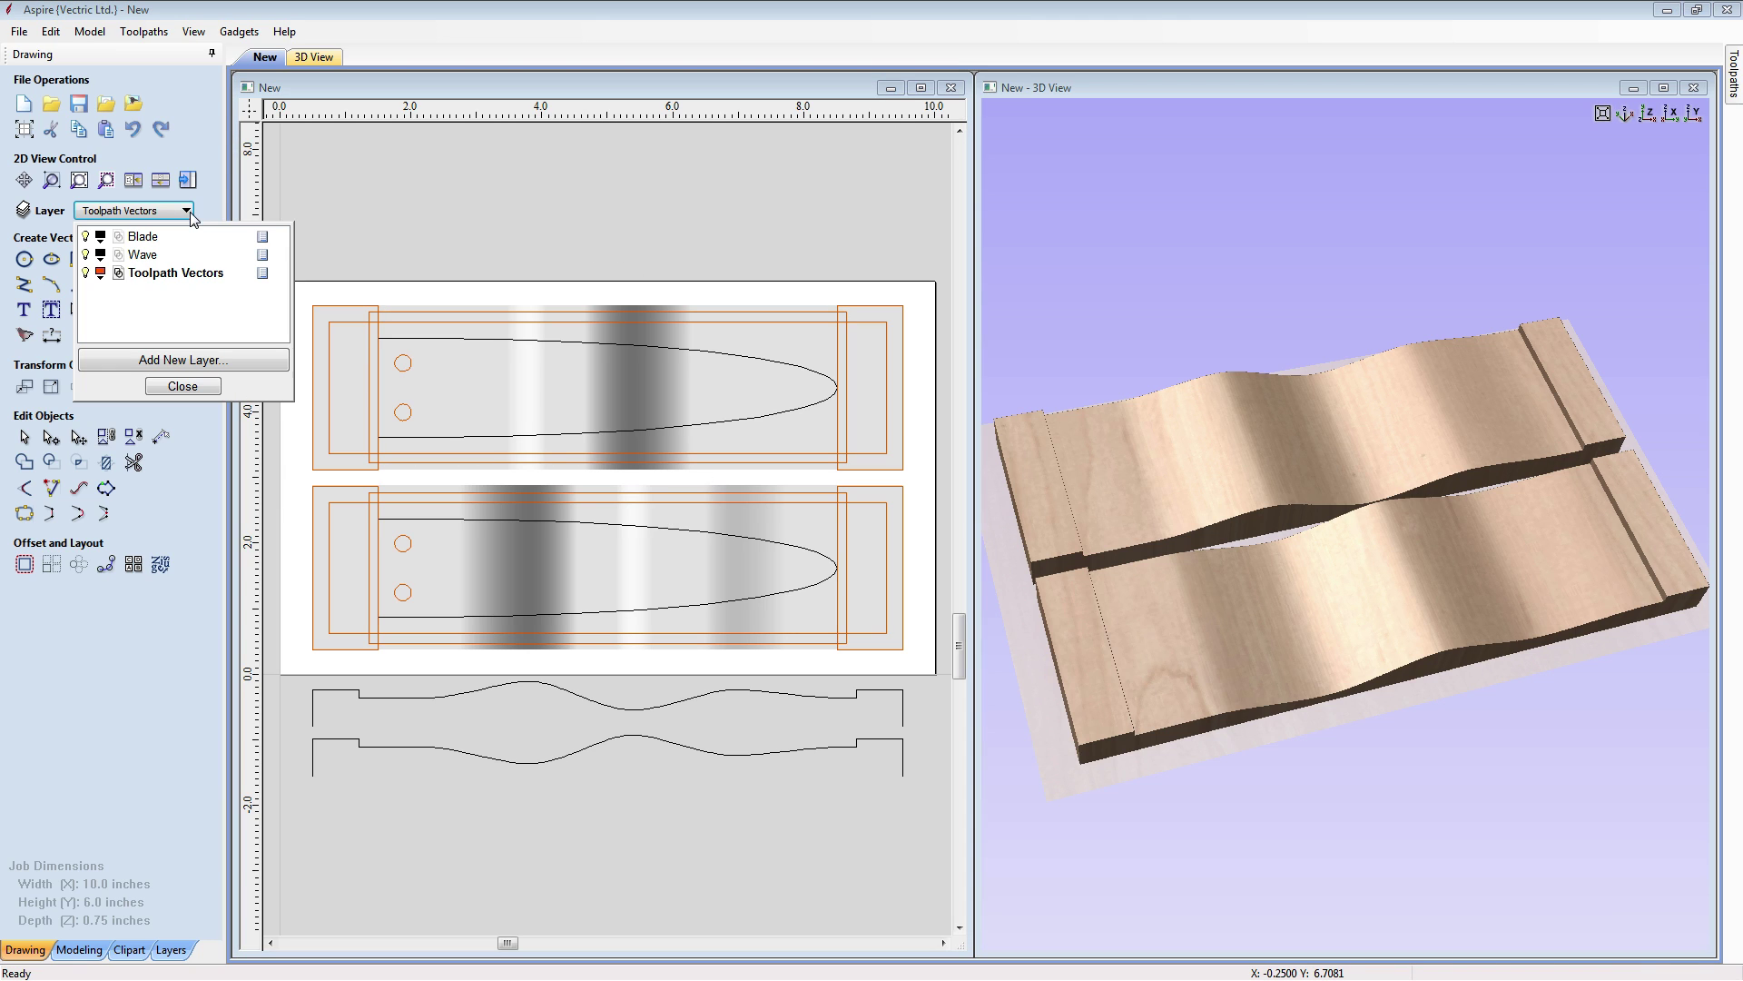
click(86, 254)
click(85, 236)
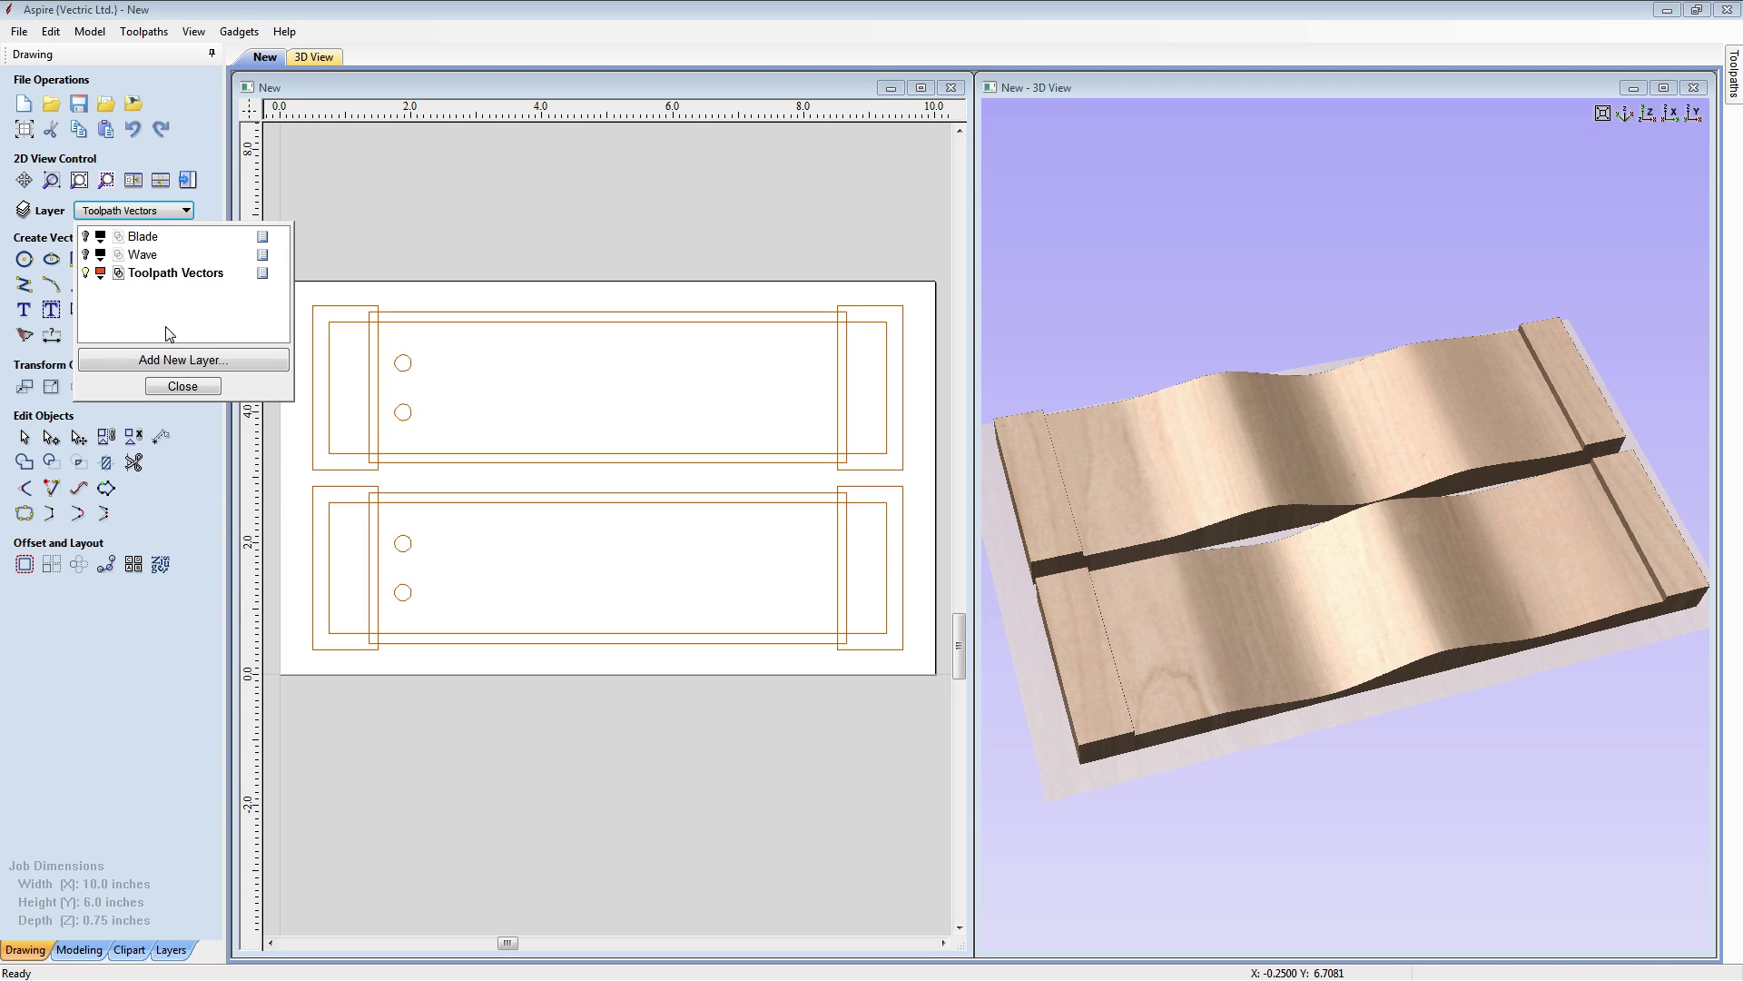
click(182, 386)
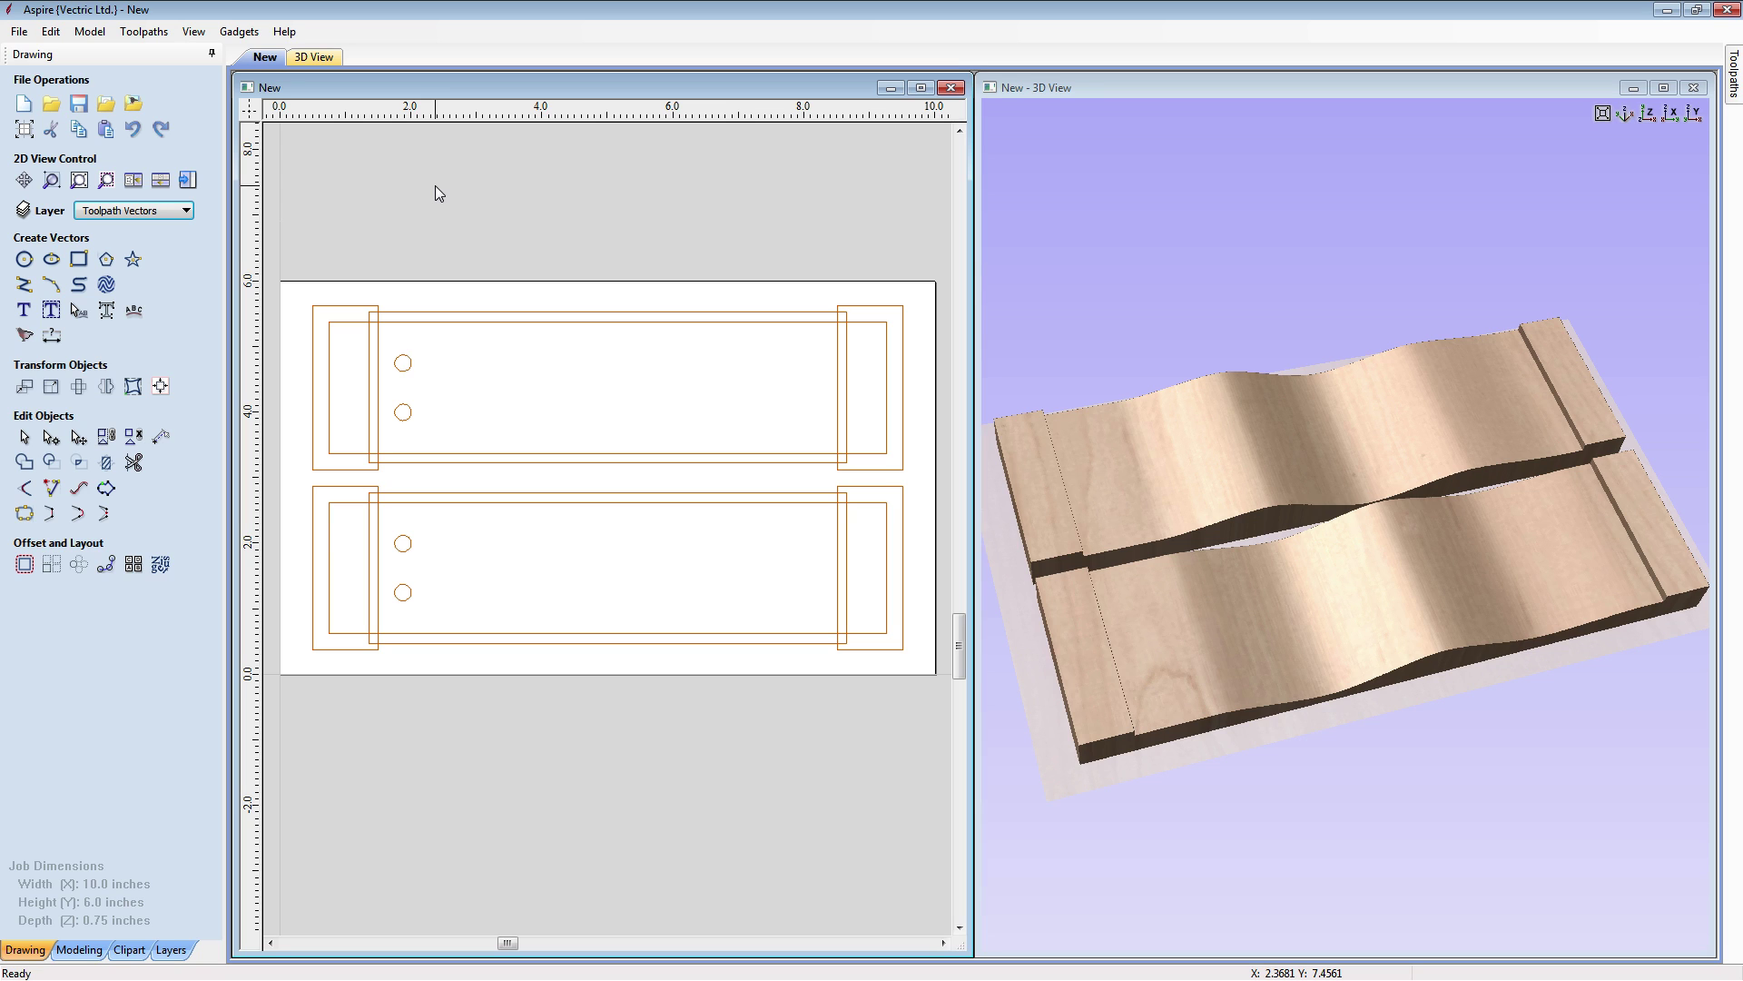
Switch to the toolpath layout and position the model in the material with a 0.0625 inch gap above it
click(186, 181)
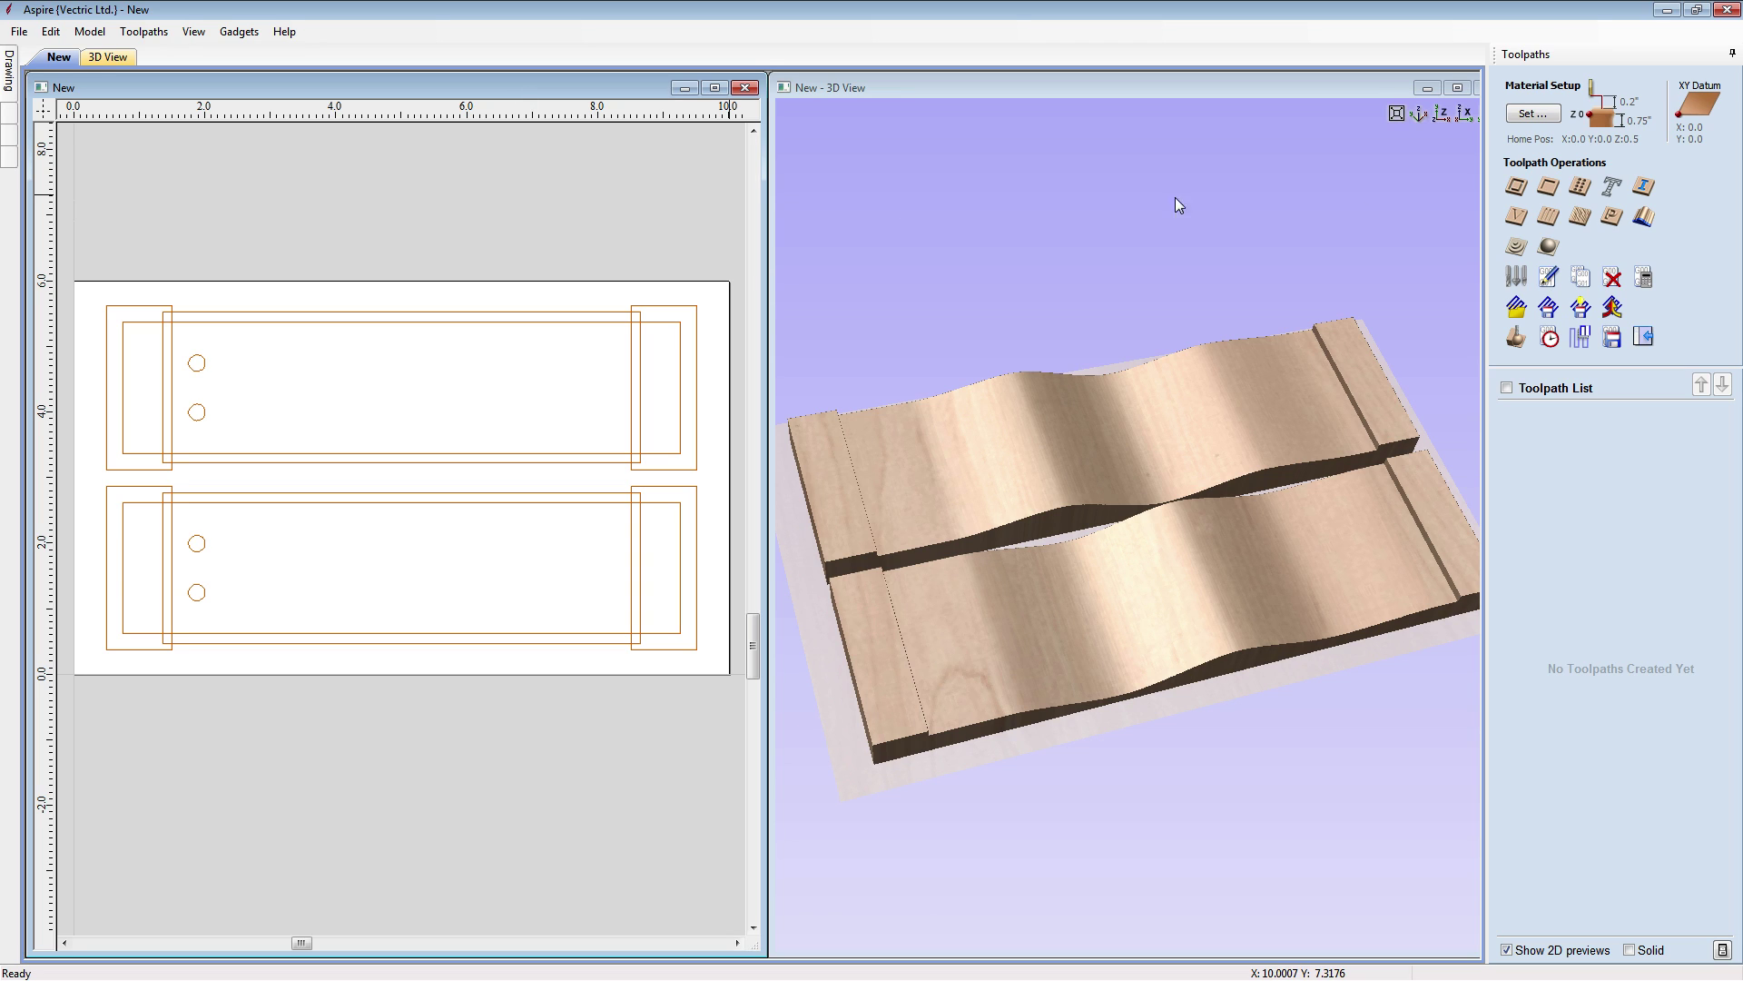
click(1533, 113)
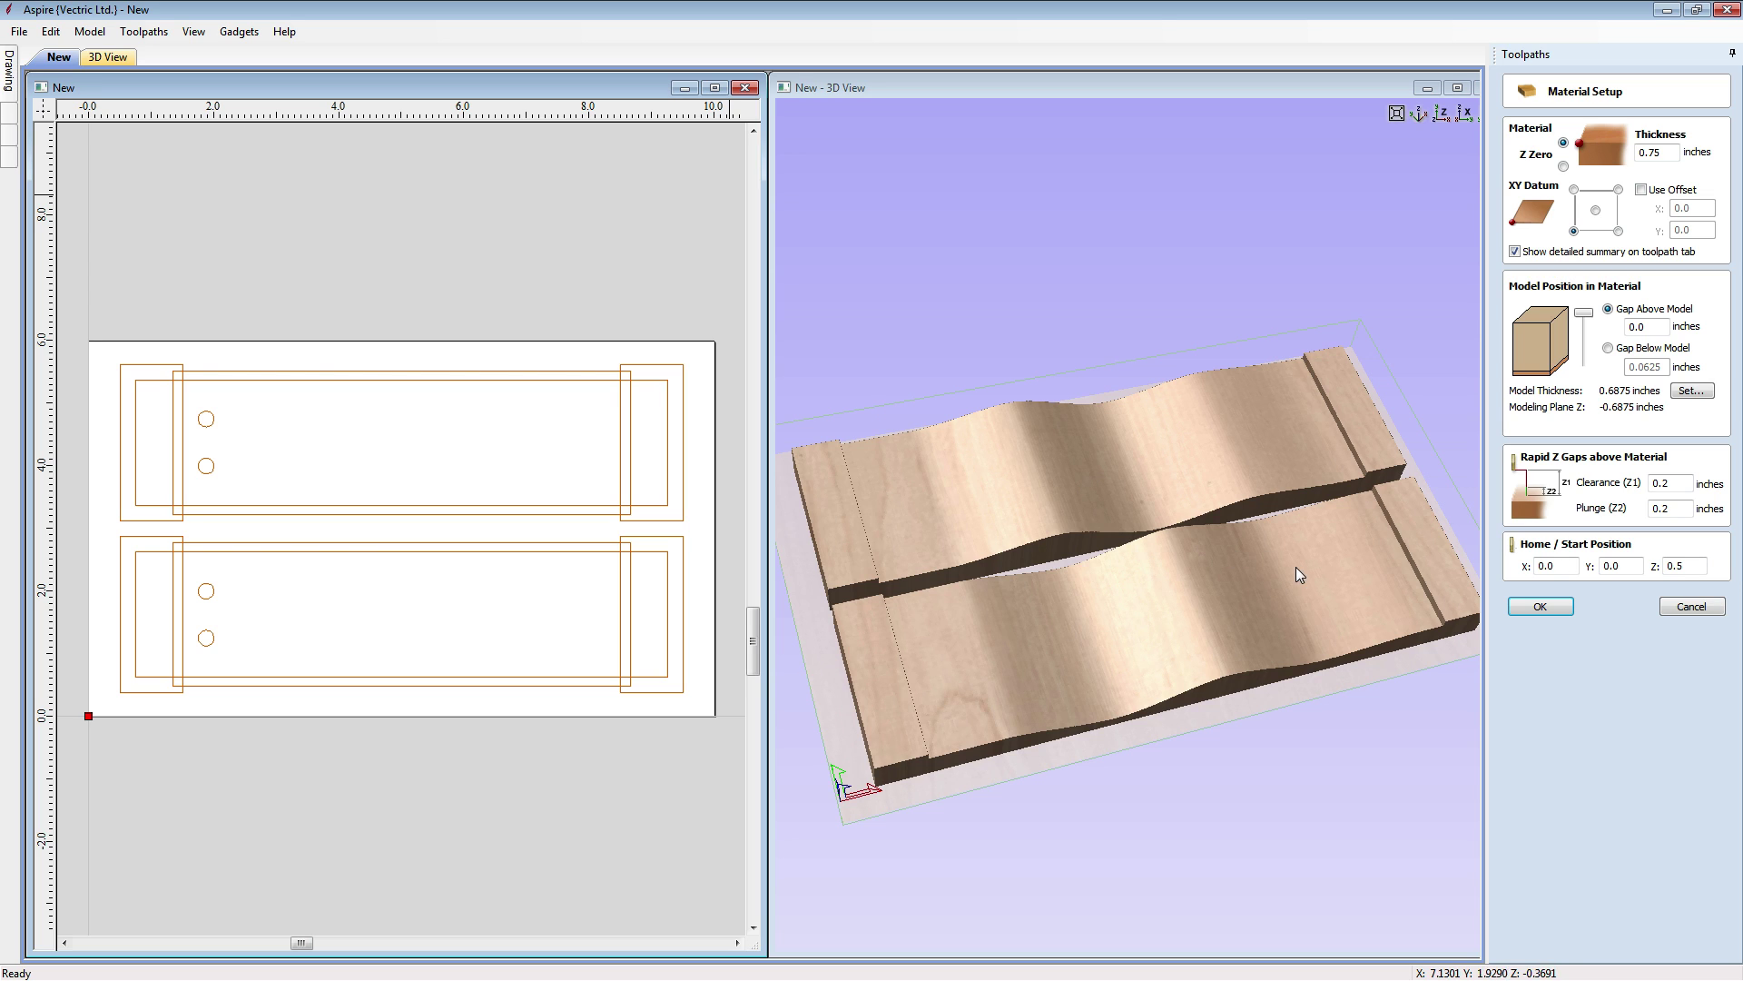
drag(1585, 317, 1584, 362)
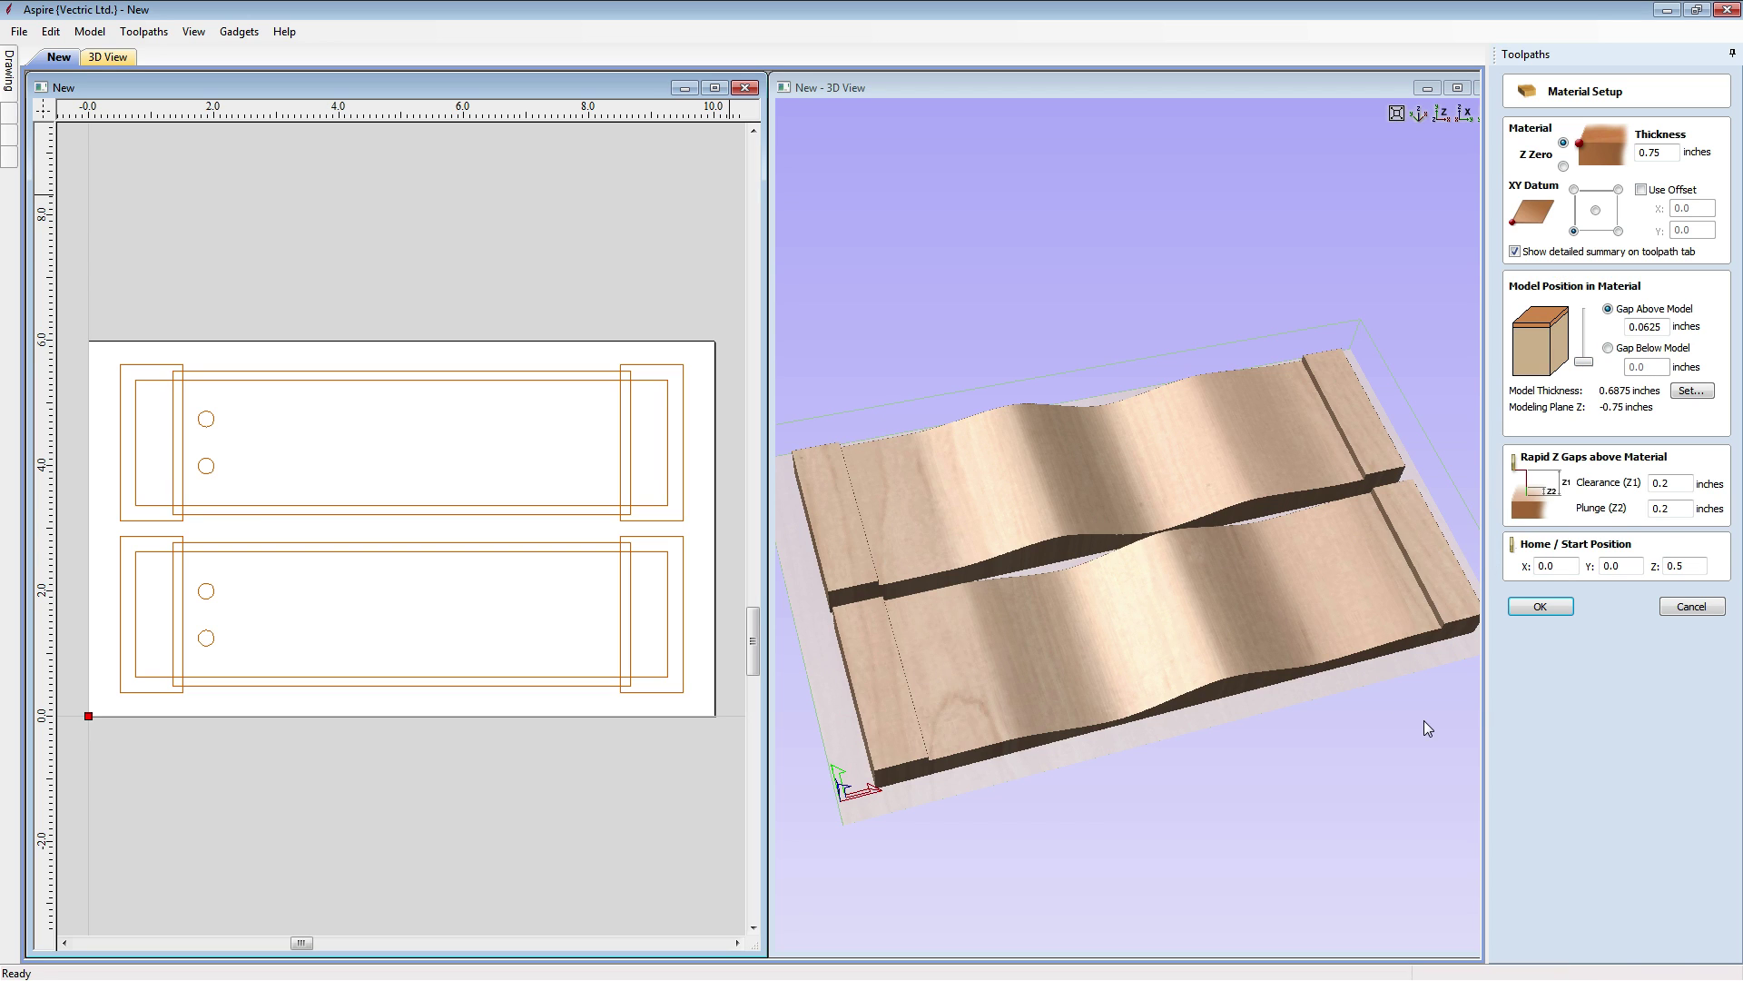
click(1541, 607)
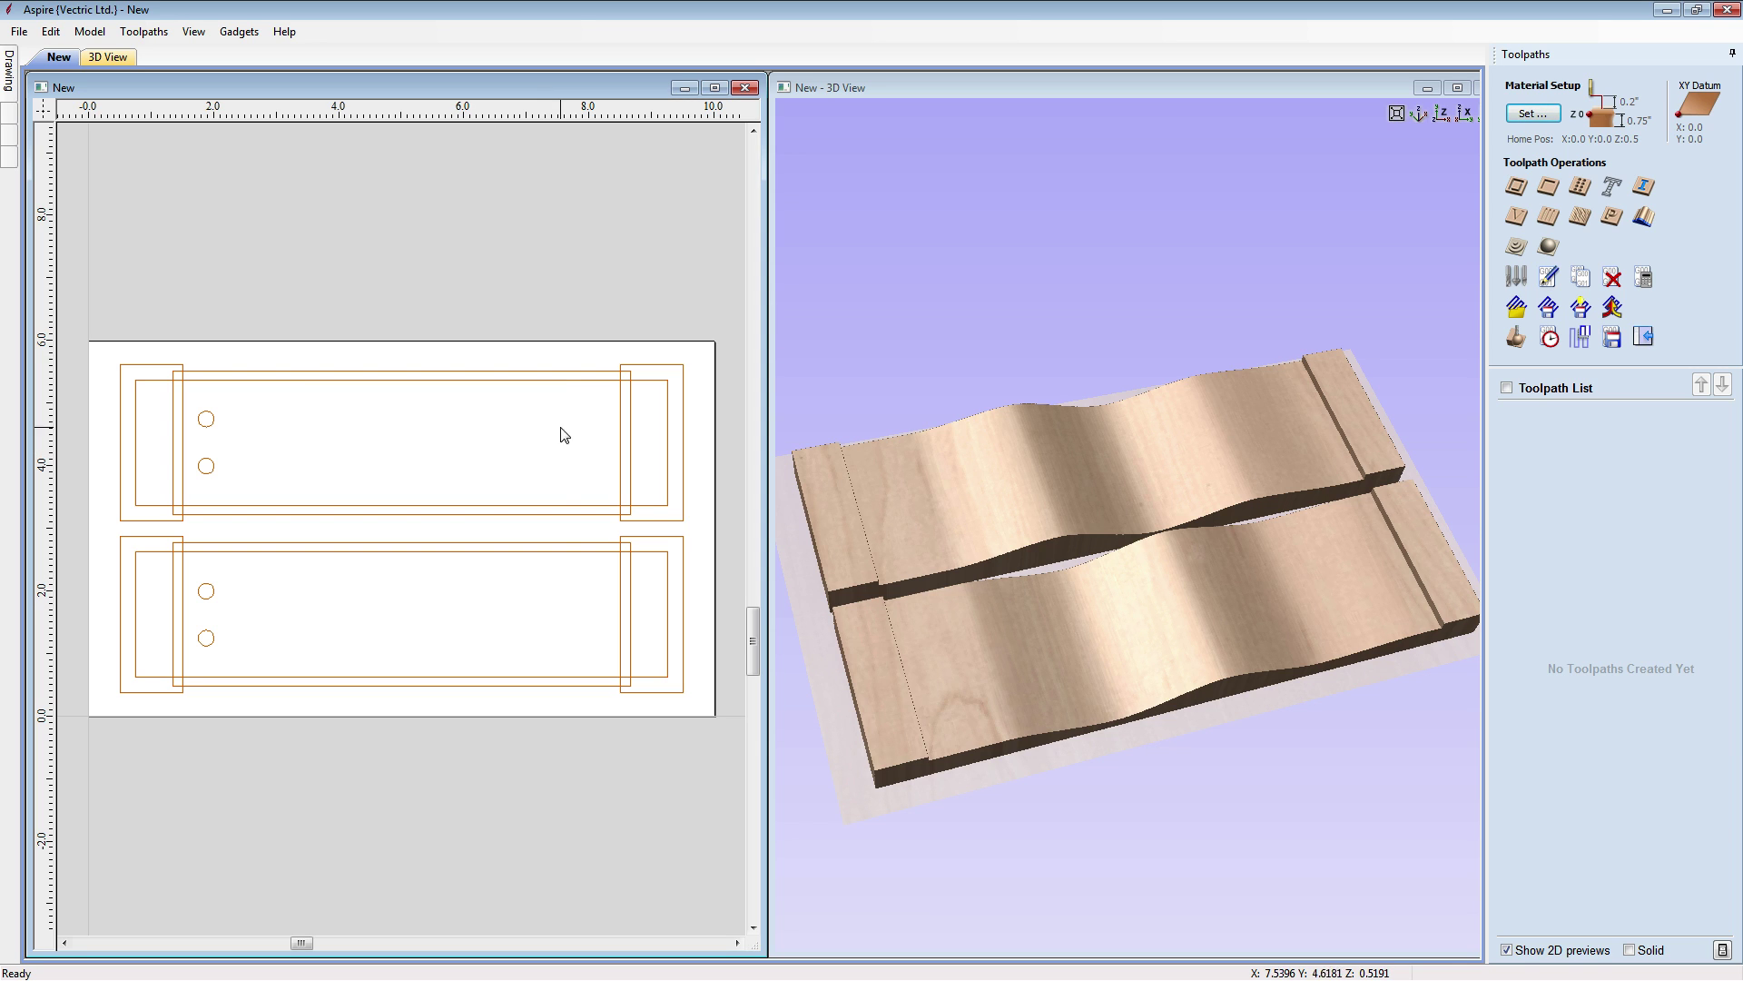
Start a rough machining toolpath limited to the two 7.3 x 2.3 inch rectangles, with the 0.25 inch ball nose at 40% stepover
click(556, 372)
shift+click(564, 551)
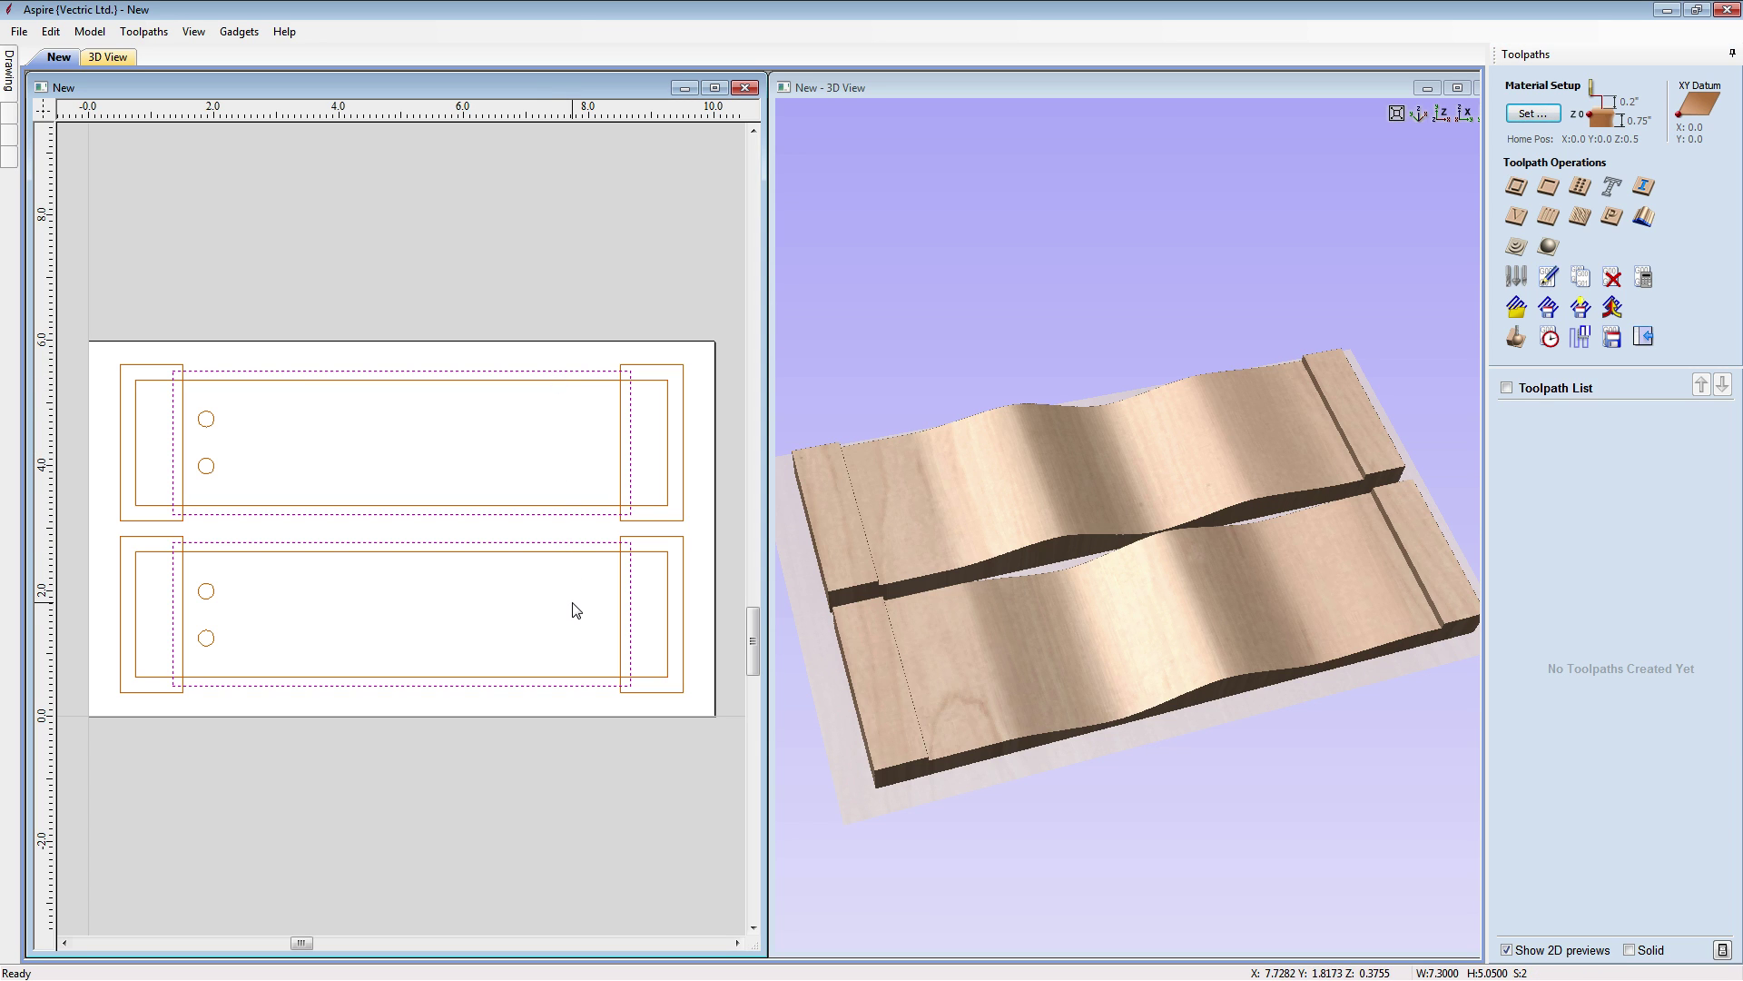
click(1518, 249)
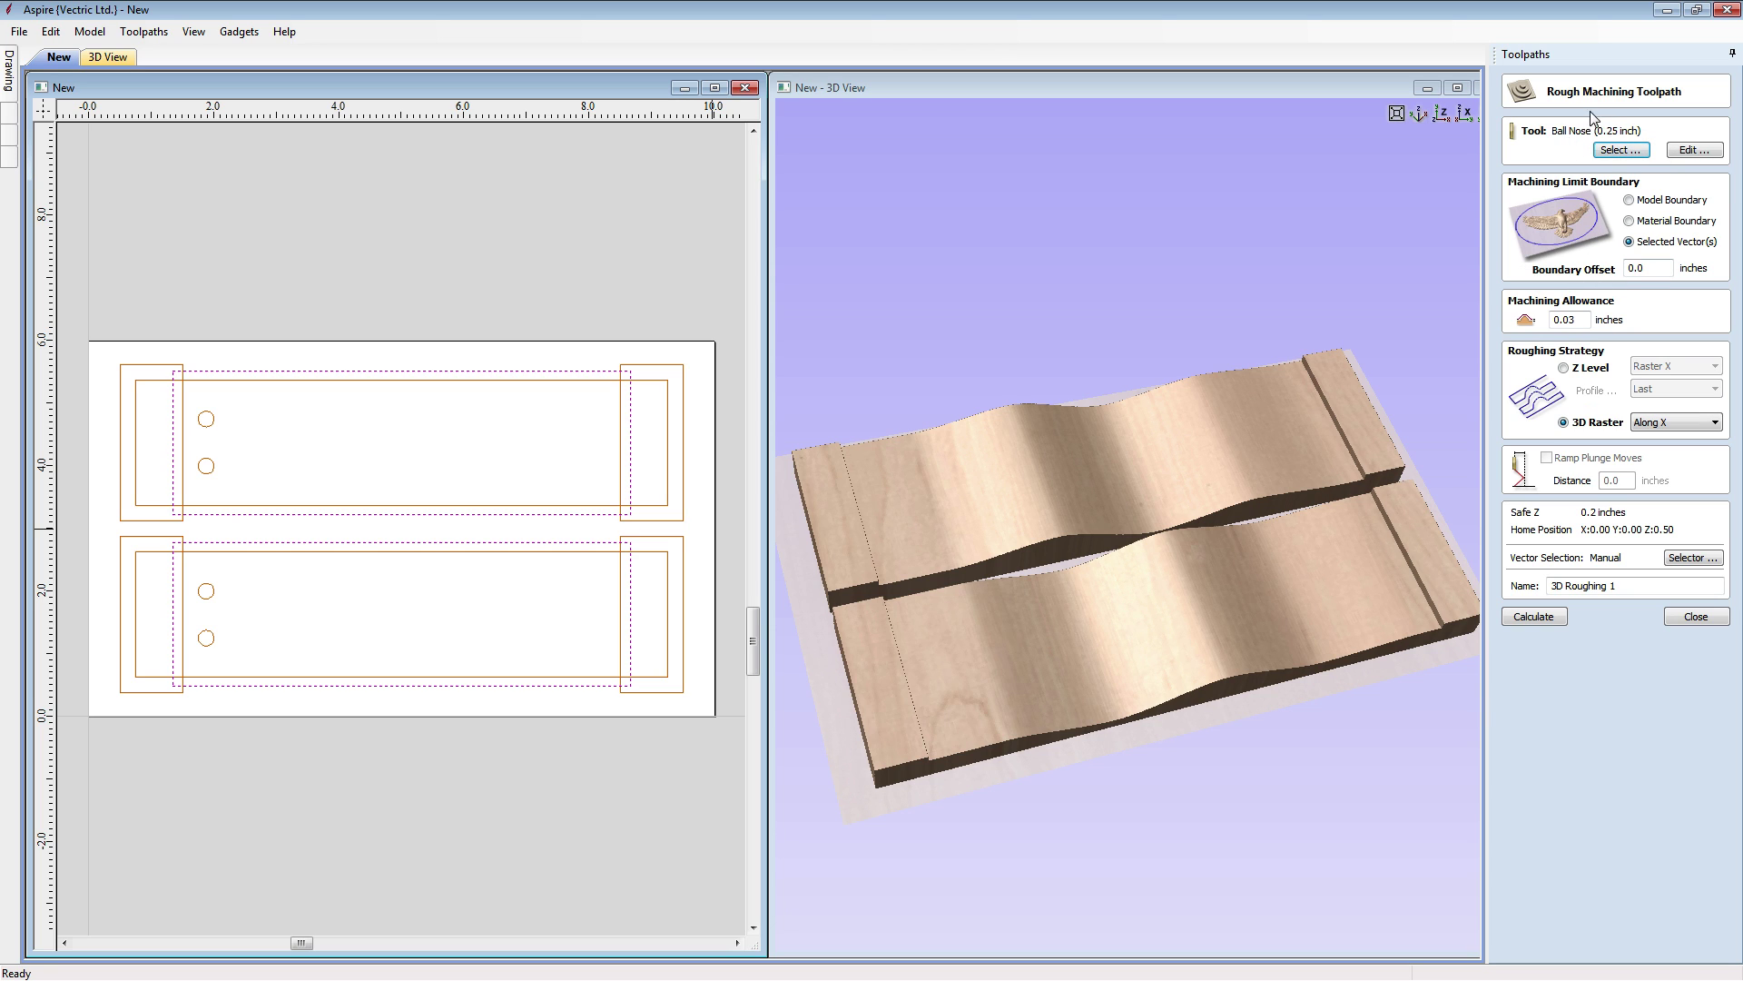
click(1678, 150)
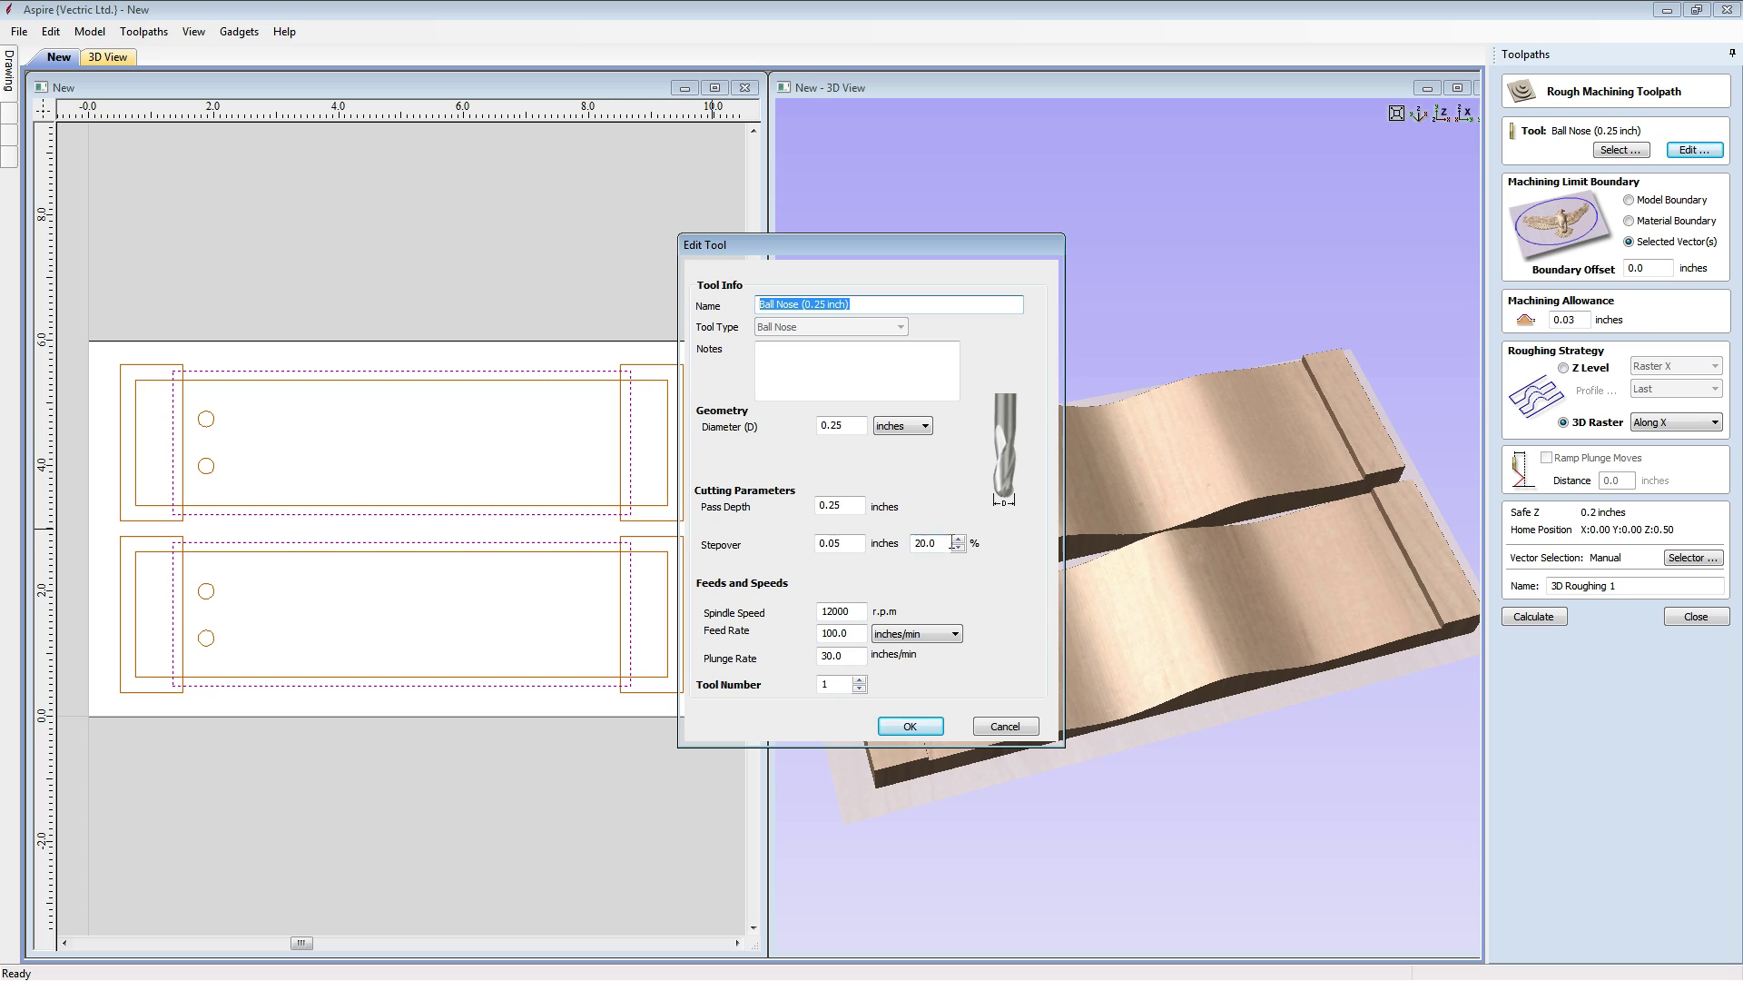
double_click(926, 543)
text(30)
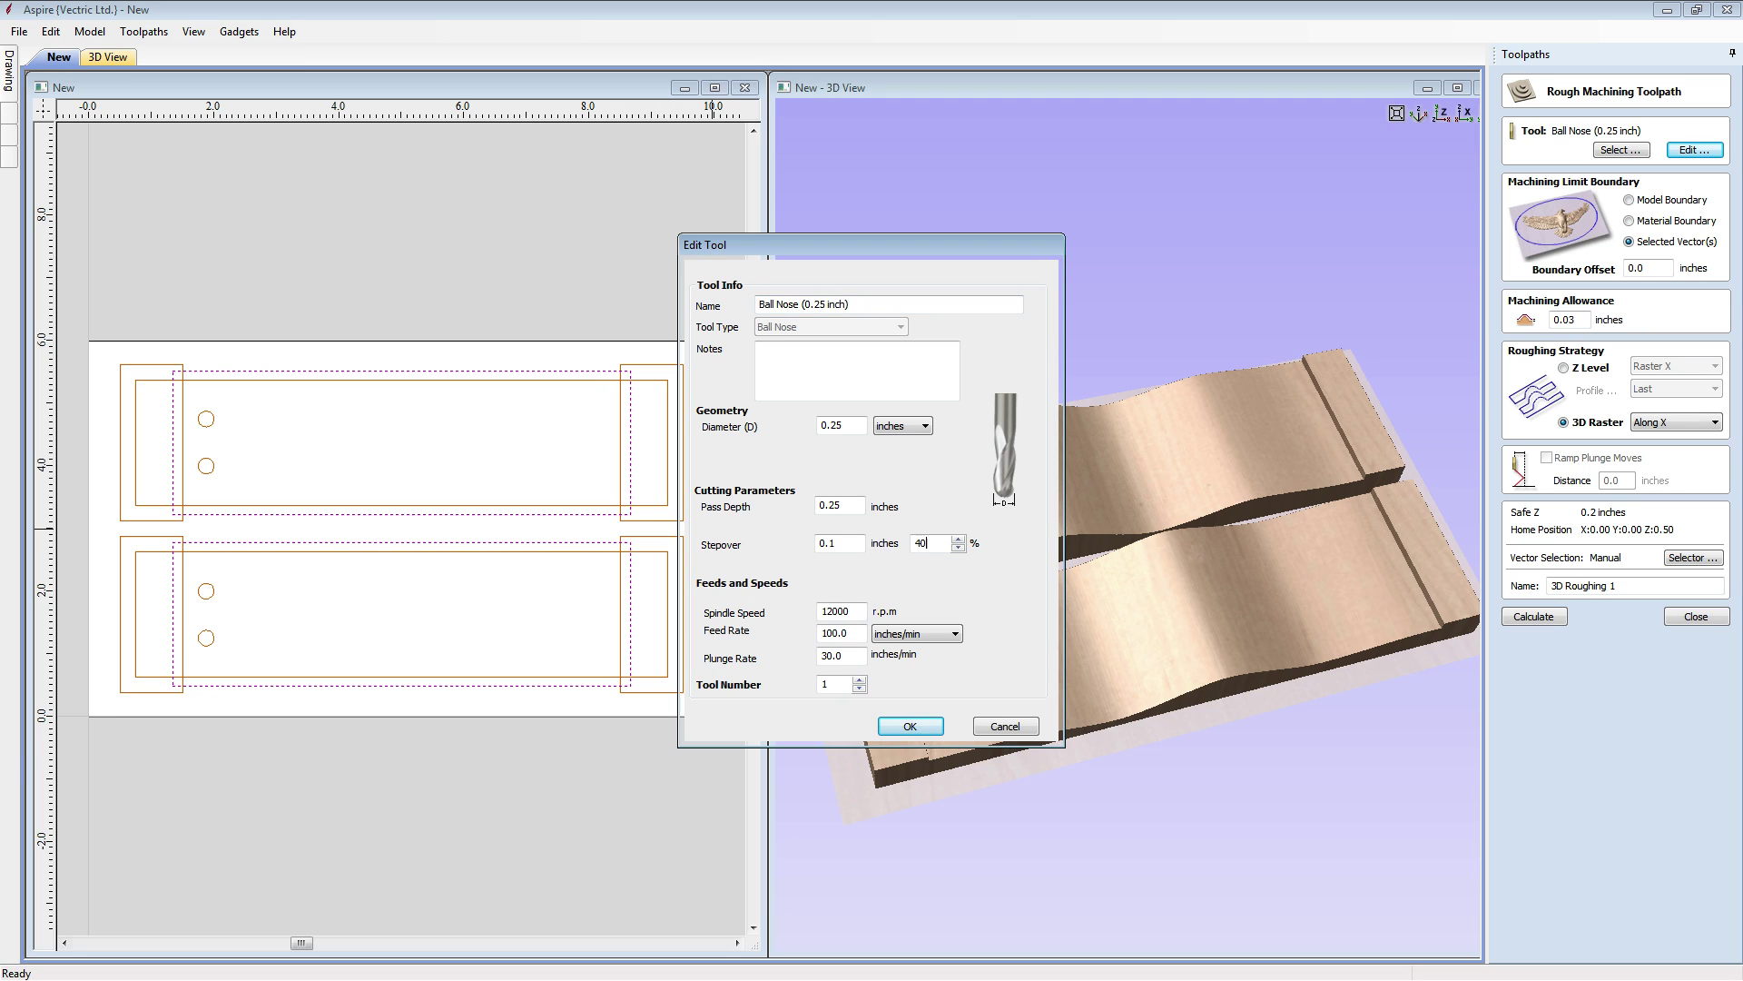
click(895, 728)
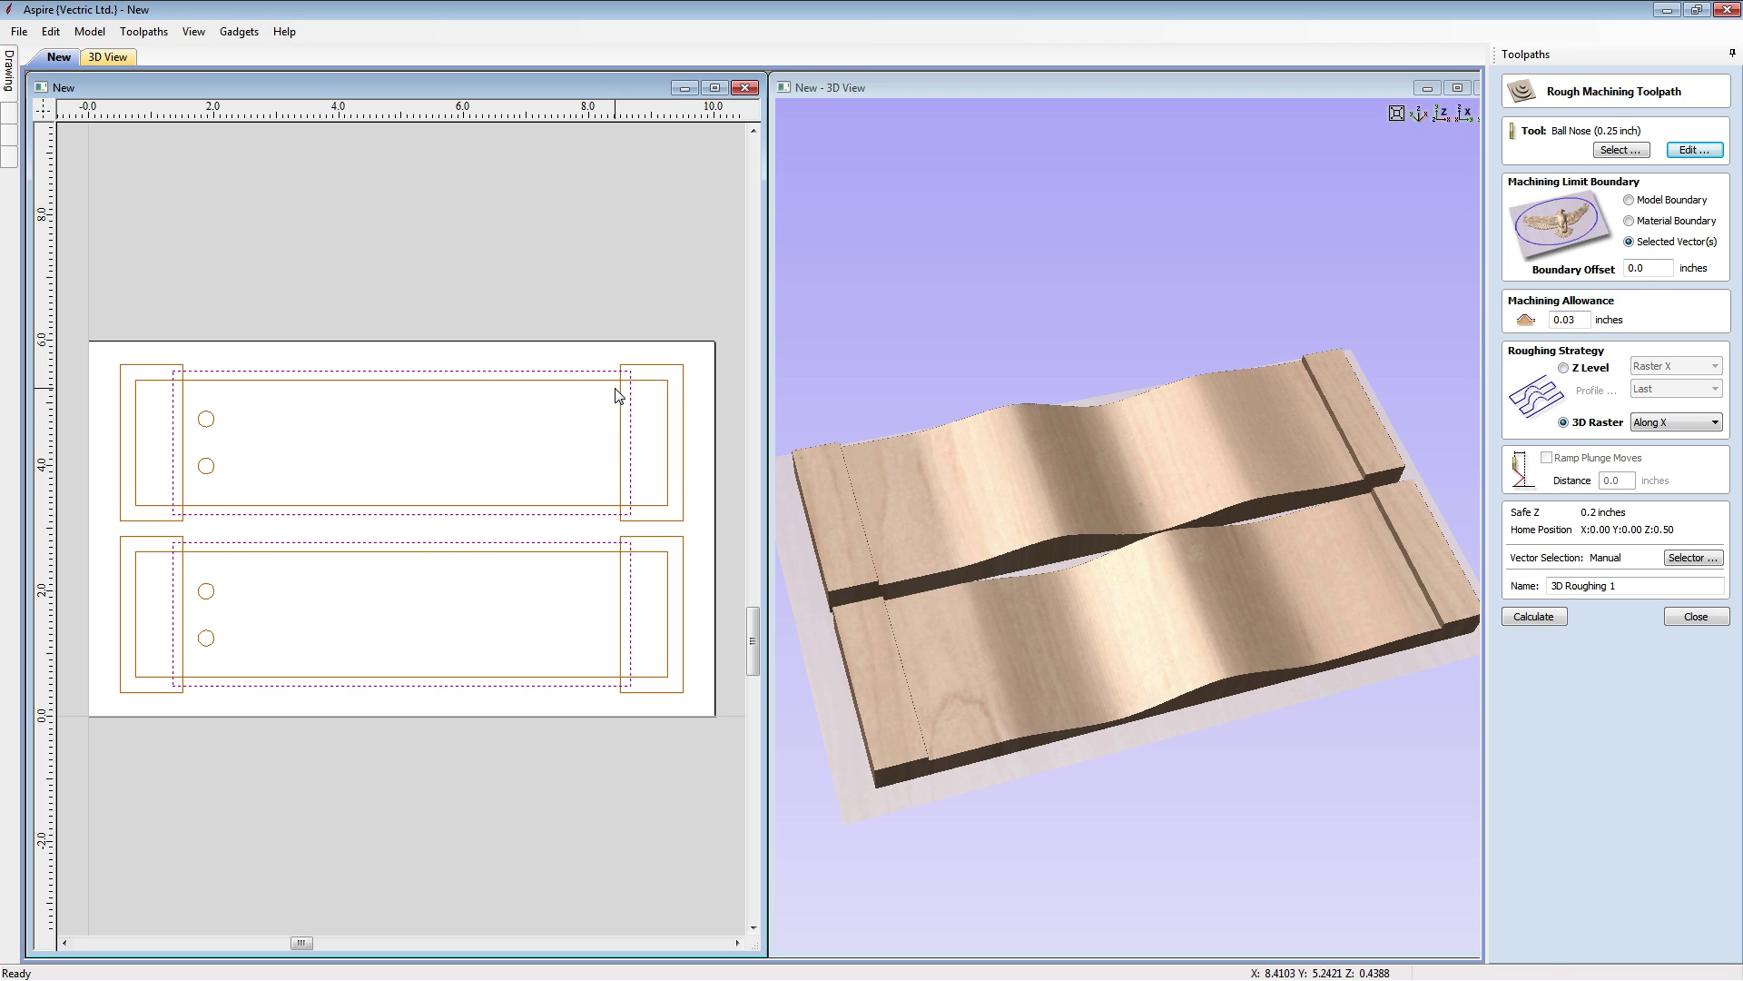
Calculate the roughing toolpath with a 0.03 inch machining allowance, under the name 3D Roughing
click(1577, 318)
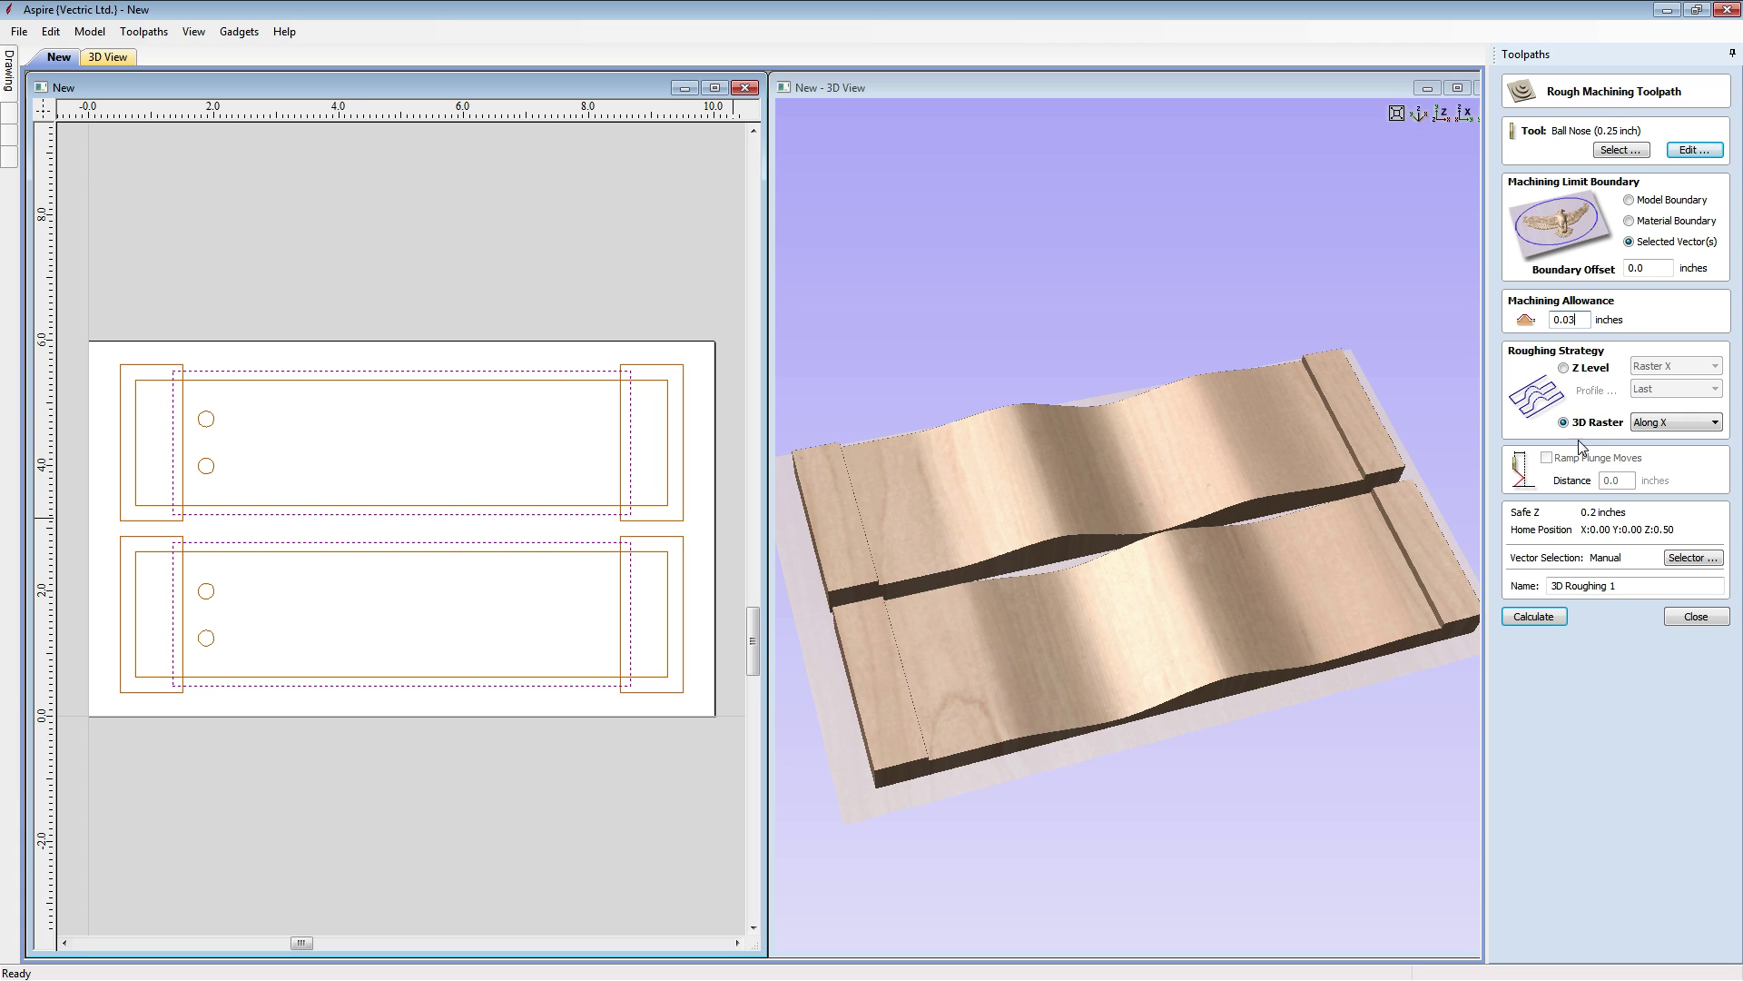
click(1625, 584)
click(1533, 616)
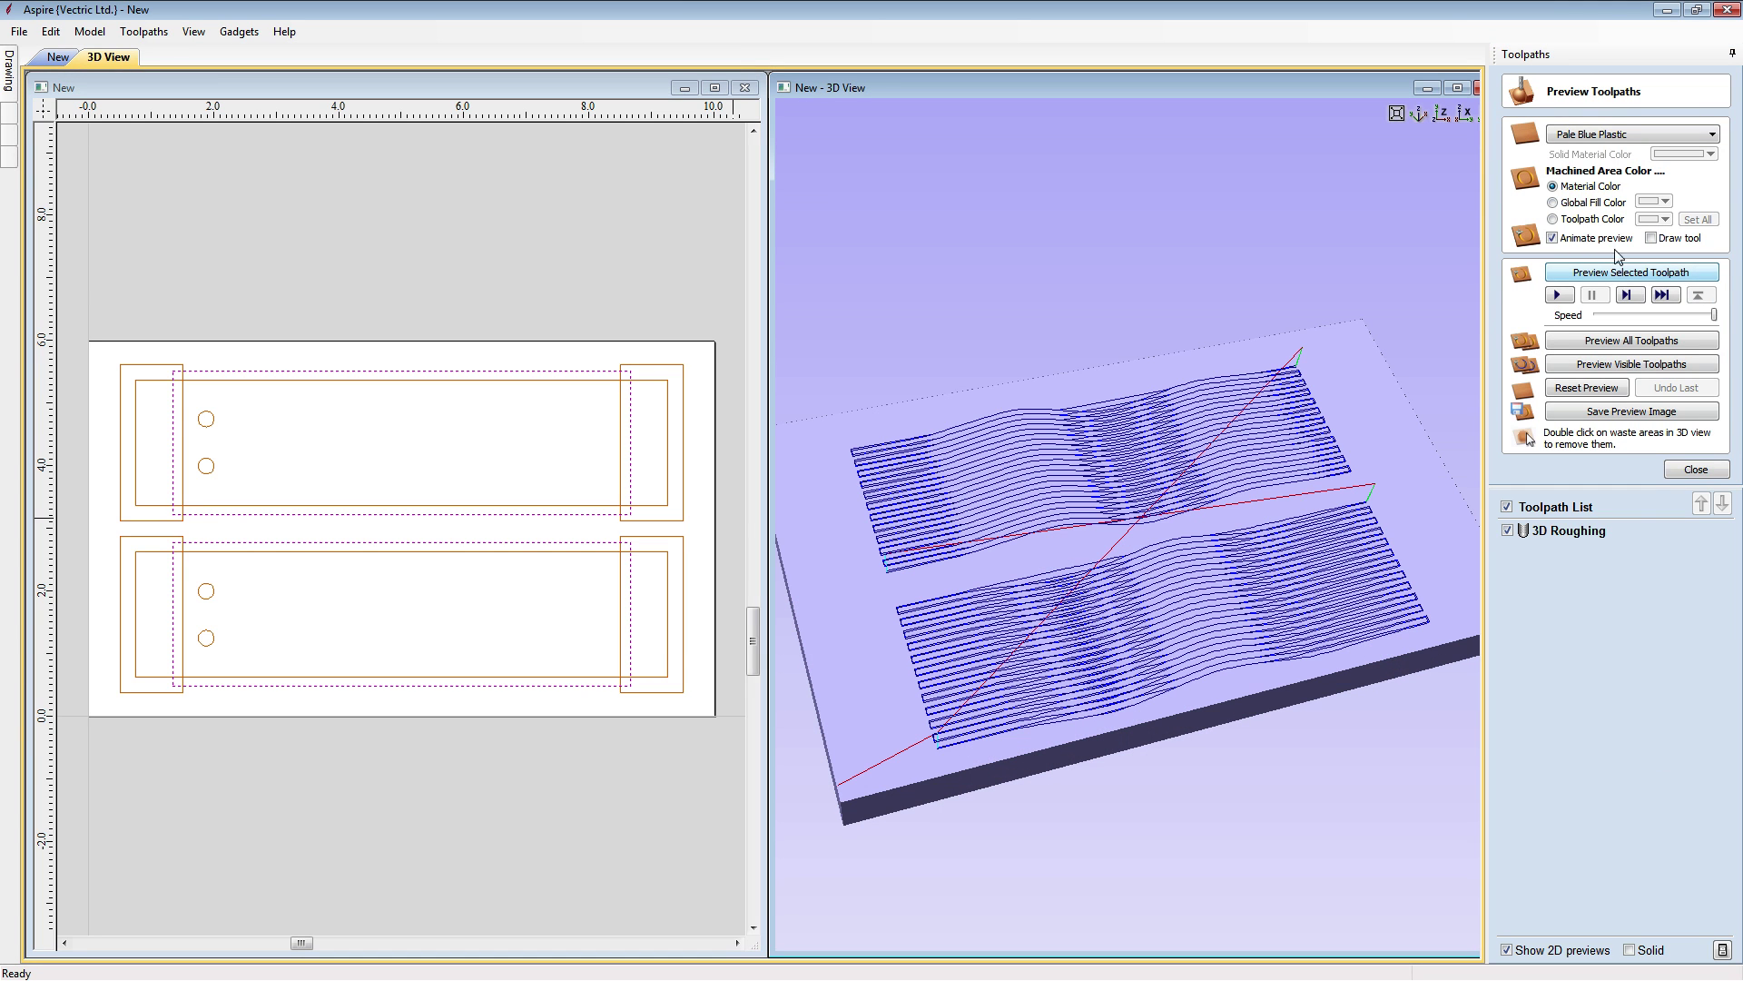
Set the preview material to MDF and simulate the 3D Roughing toolpath
click(1624, 134)
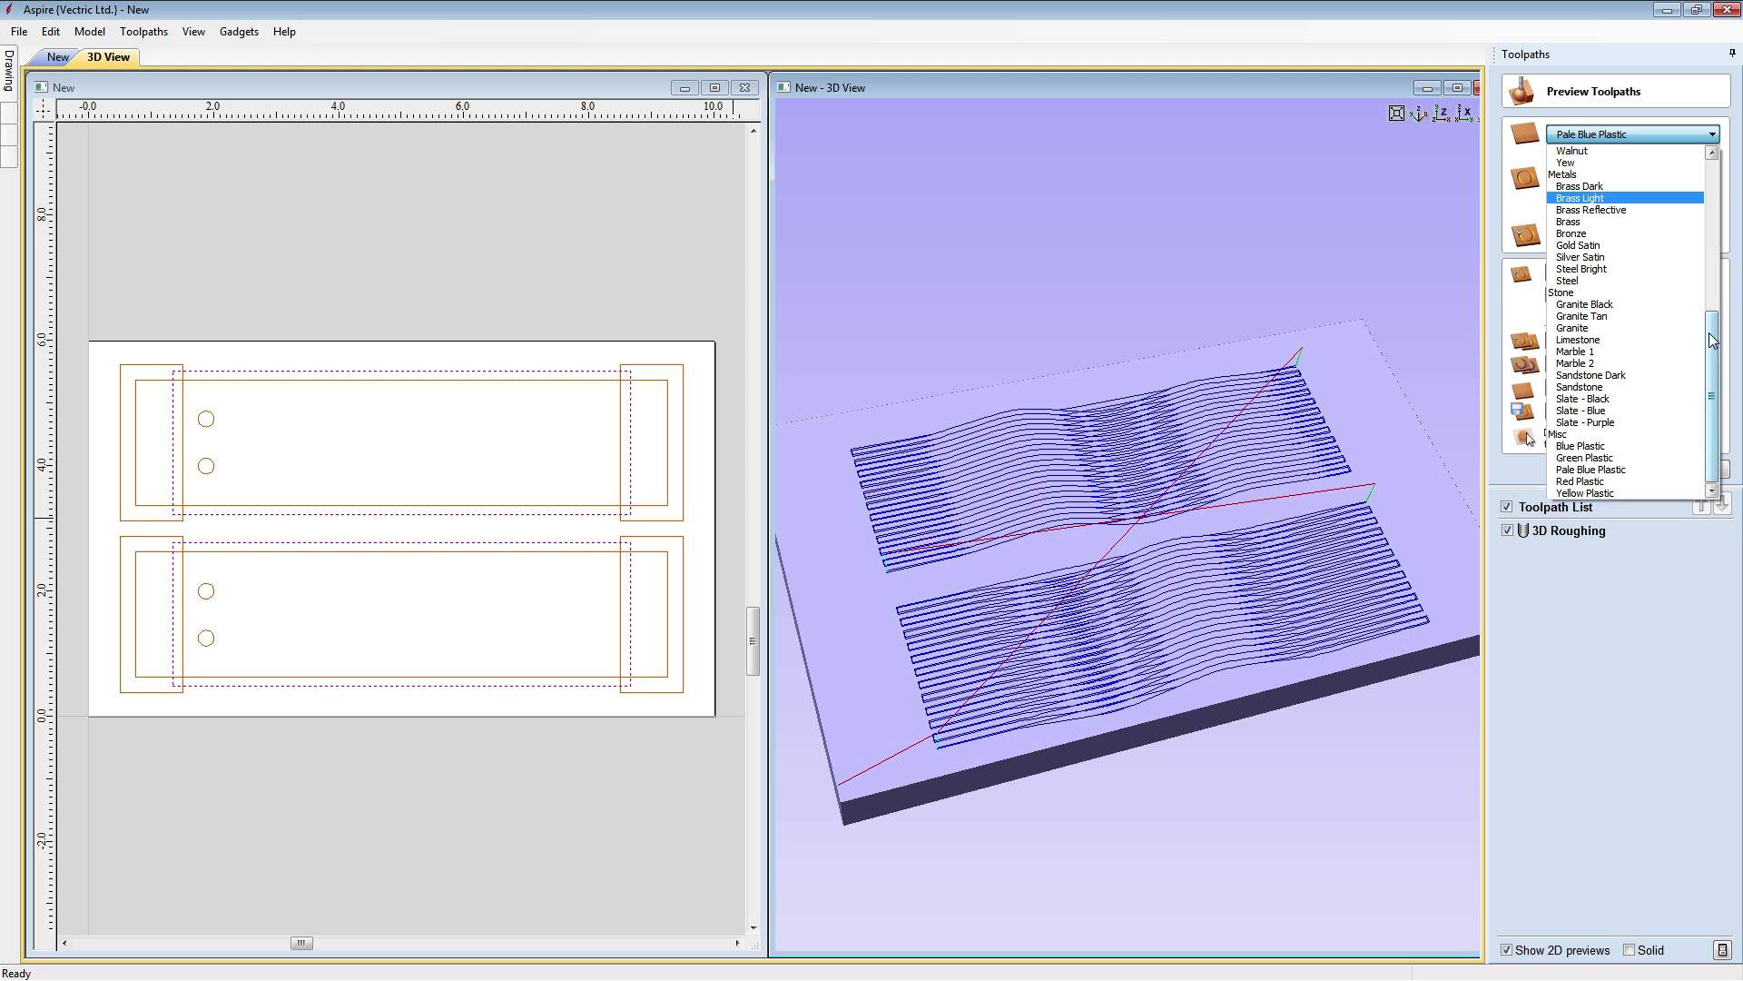
drag(1711, 300, 1711, 227)
click(1626, 254)
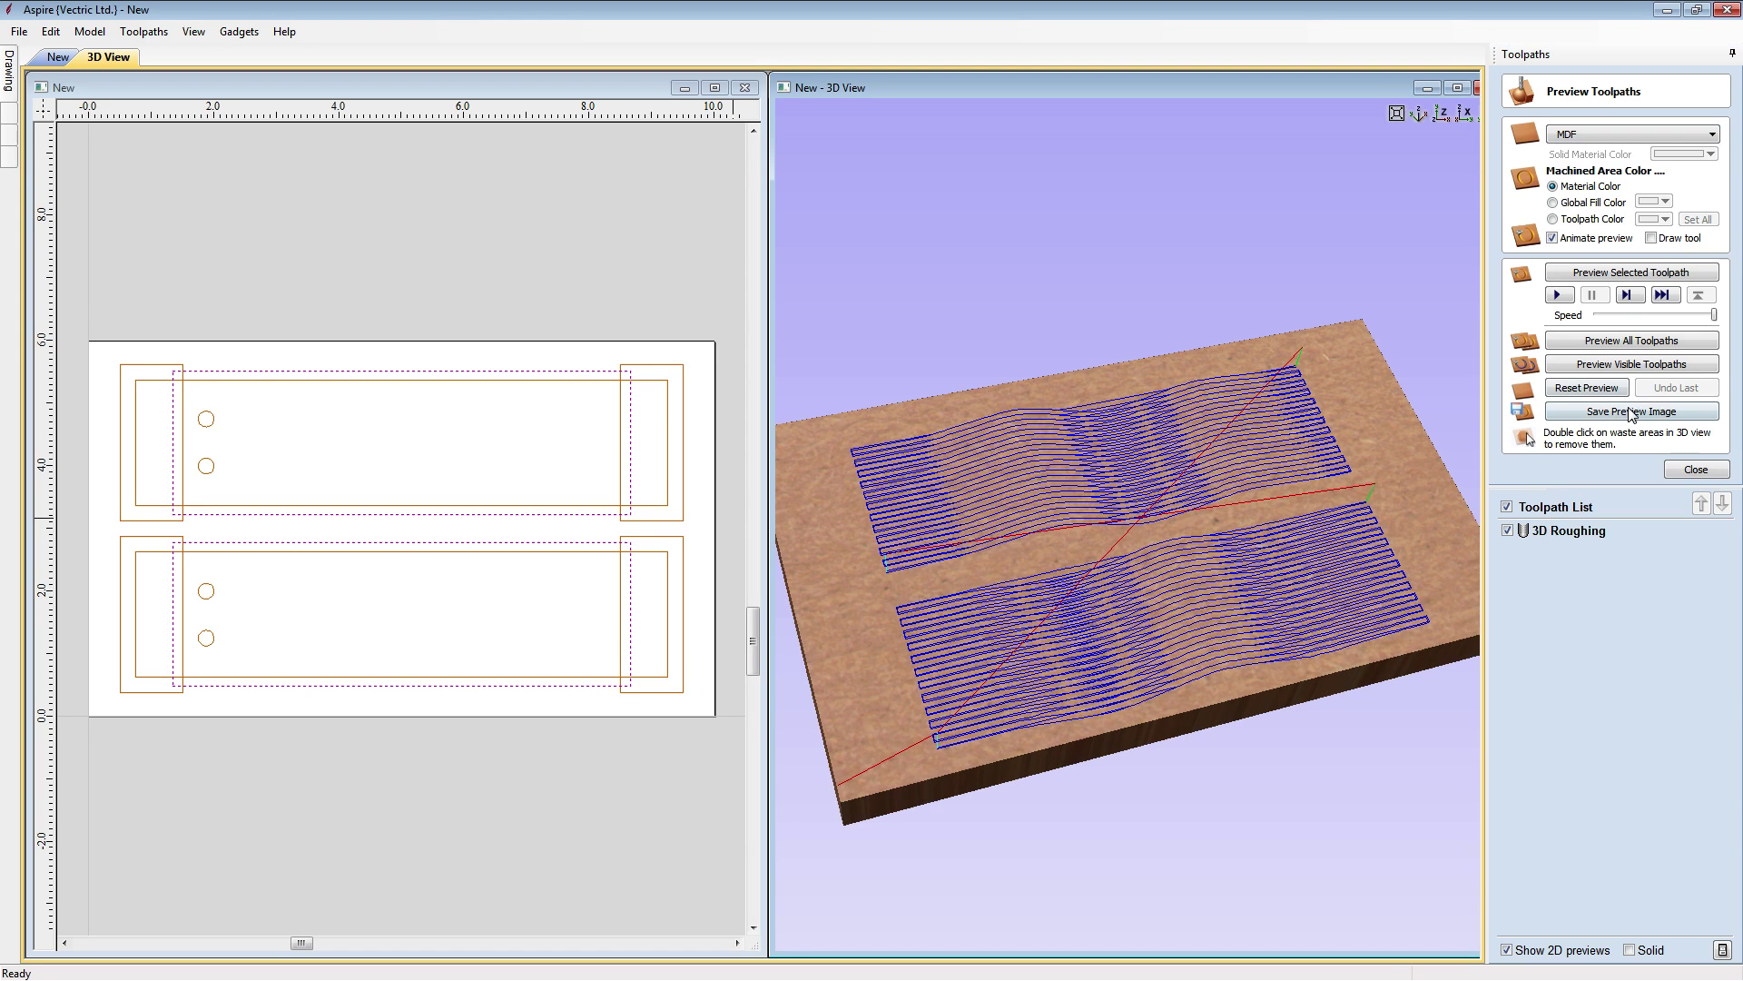
click(1581, 274)
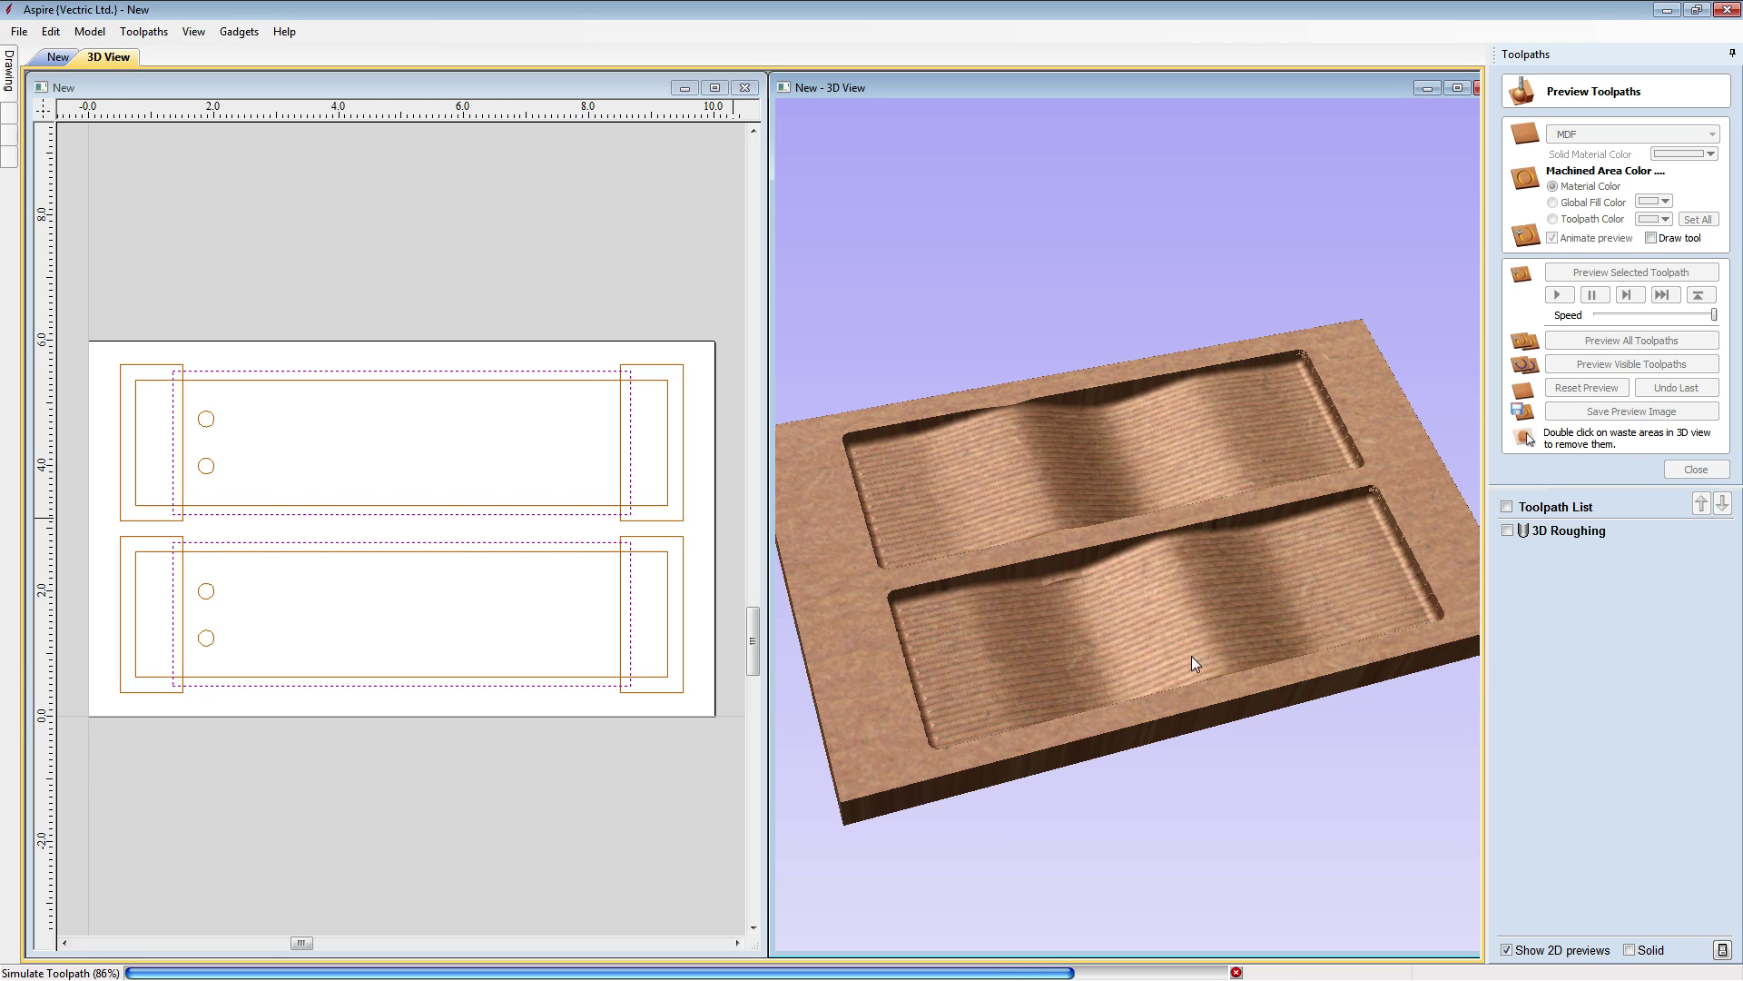
Set the preview simulation quality to Very High (4 x Slower) and simulate the roughing toolpath again
click(159, 33)
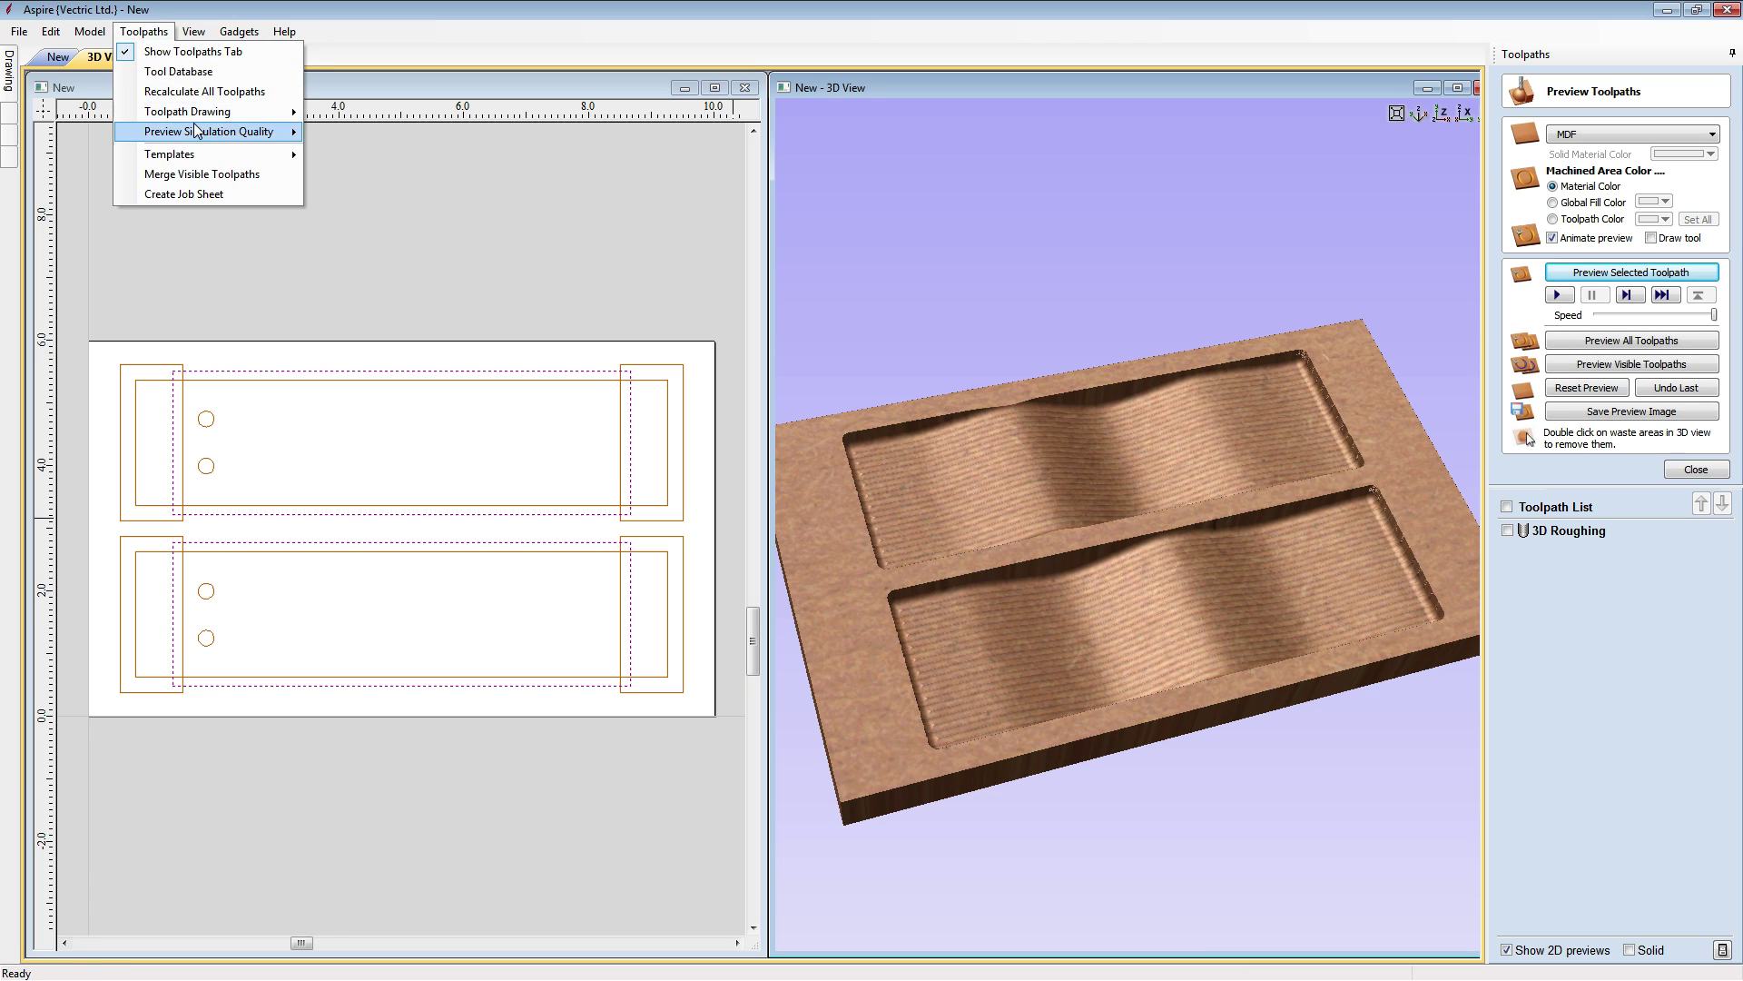
mouse_move(200, 131)
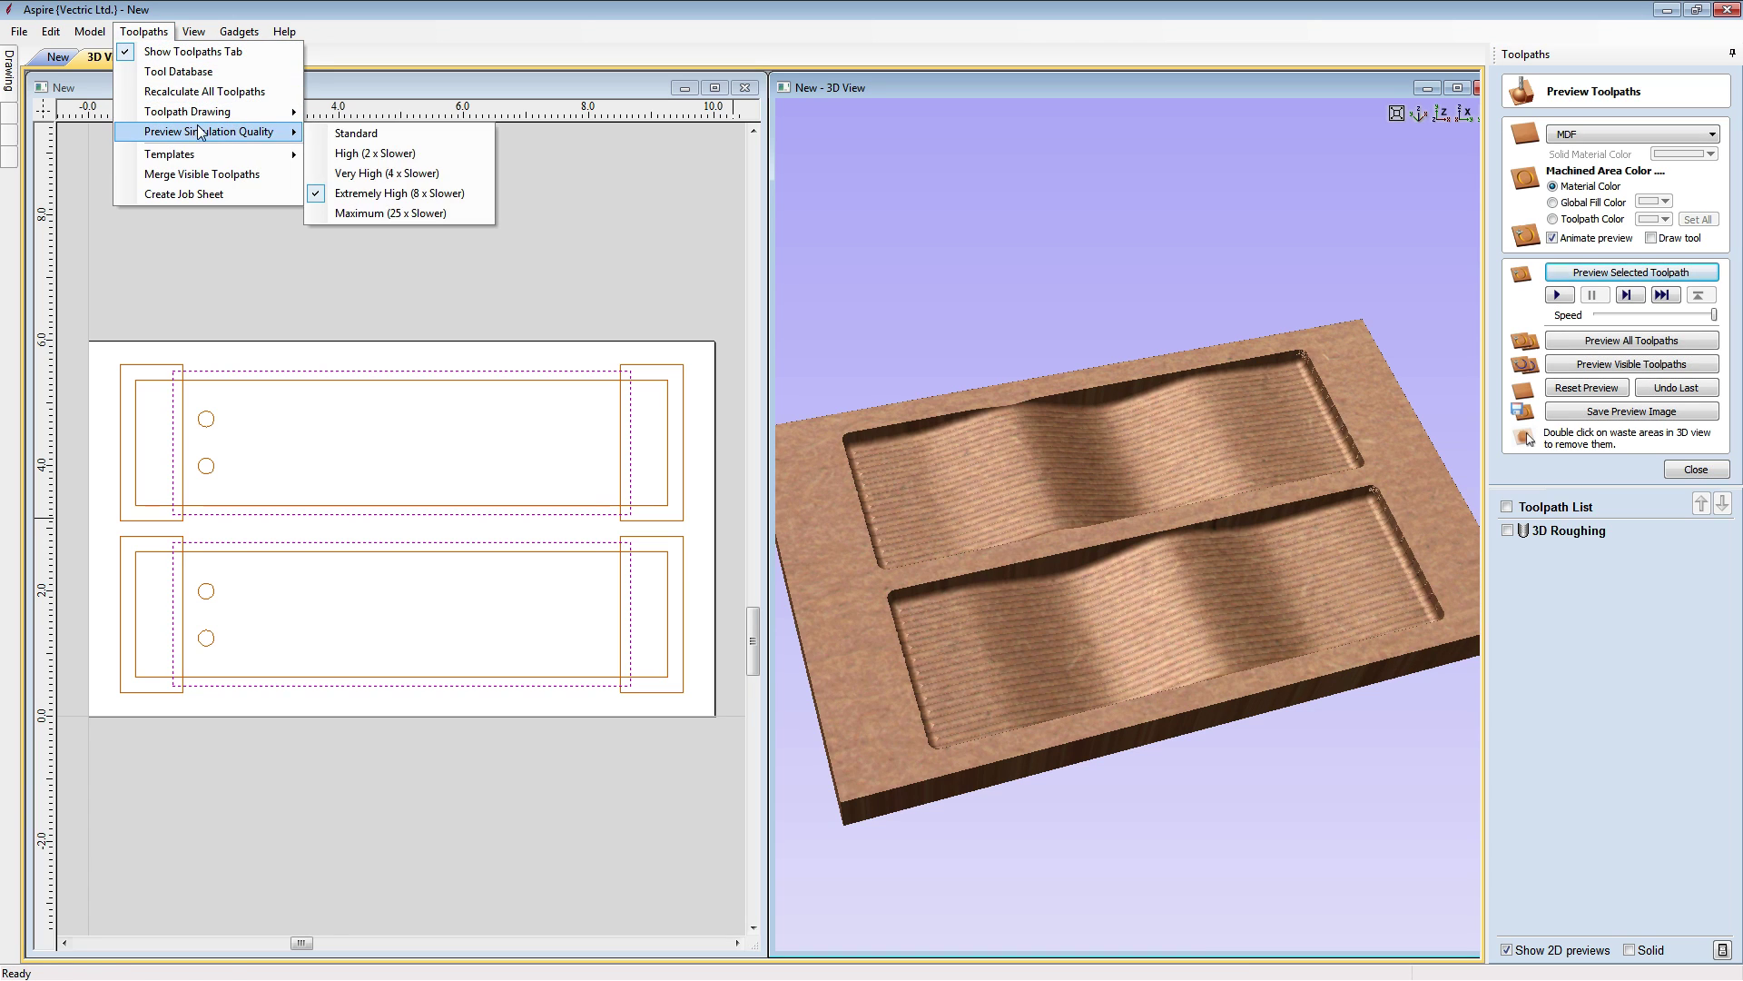
click(351, 174)
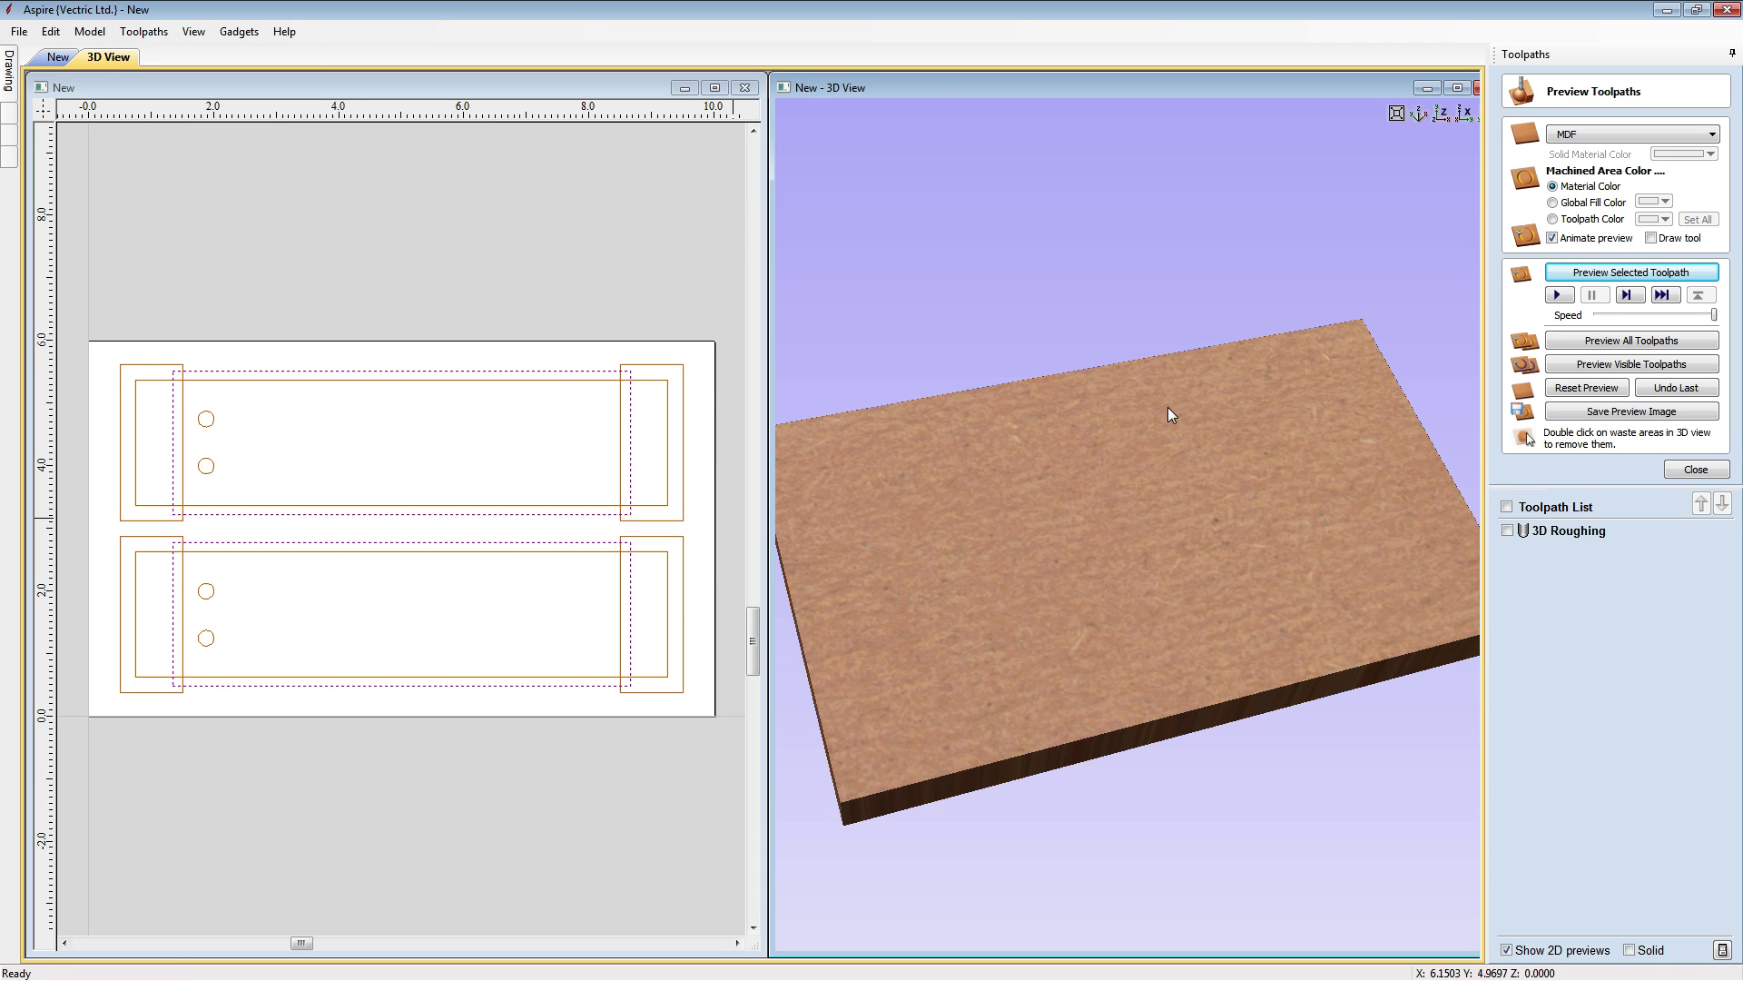
click(1630, 272)
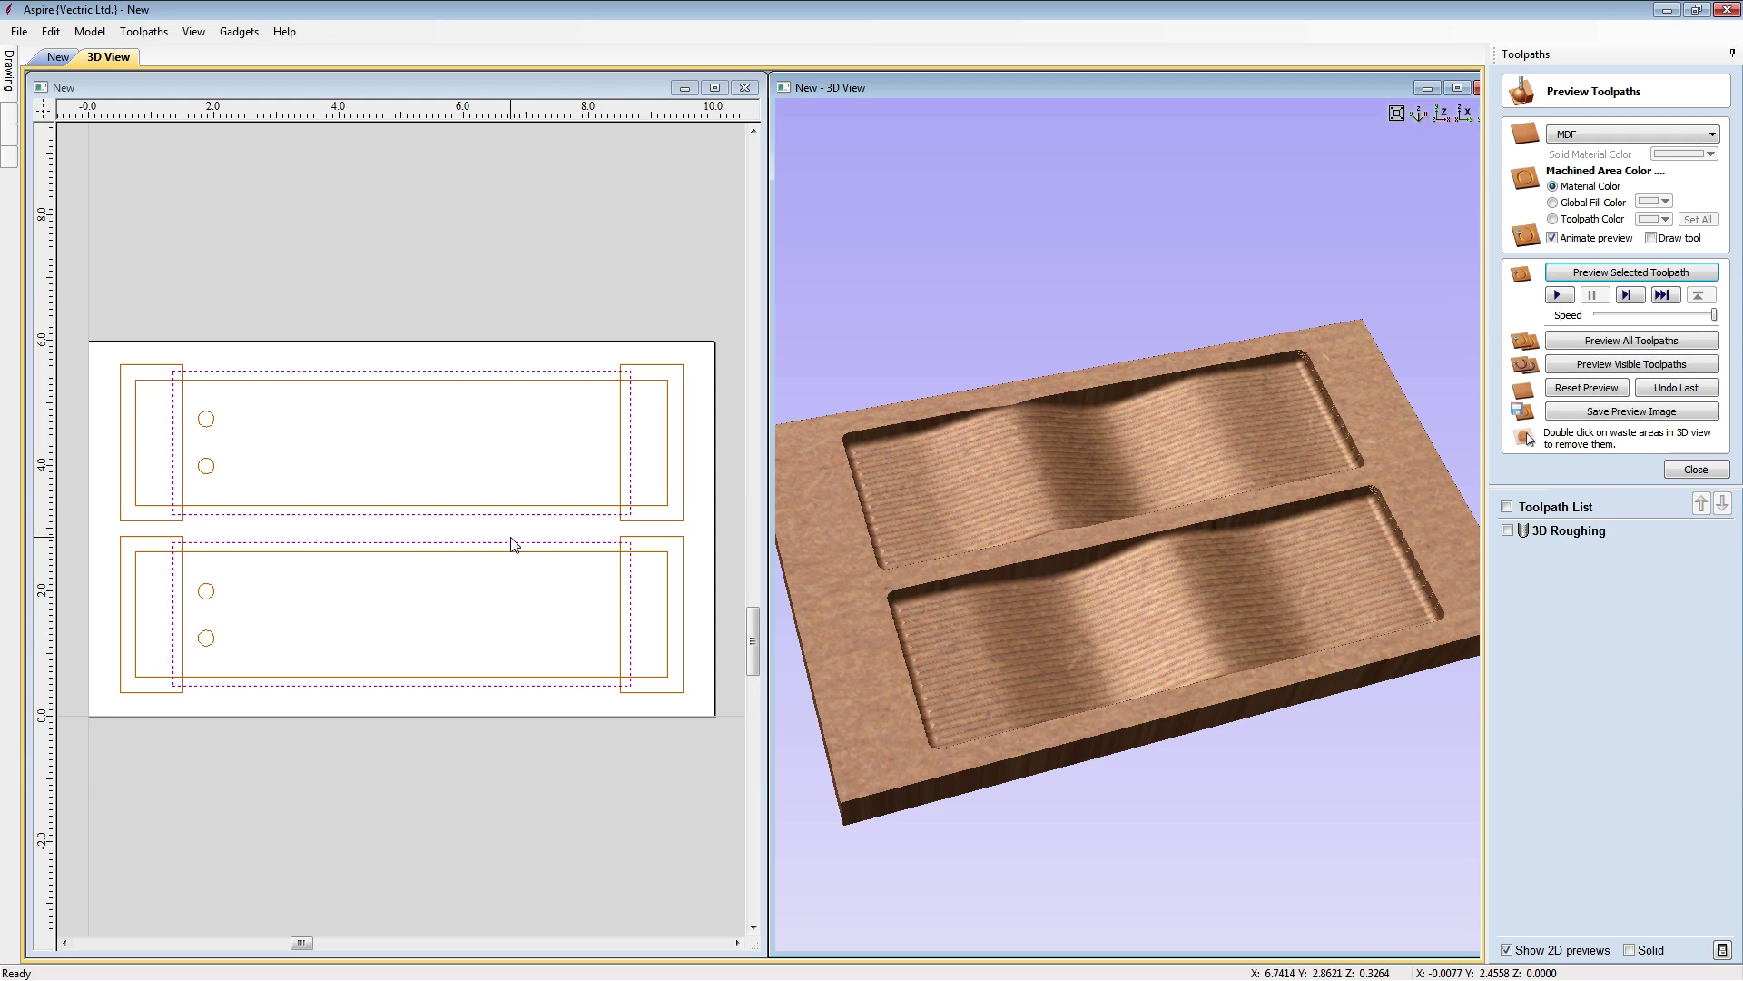
click(1686, 470)
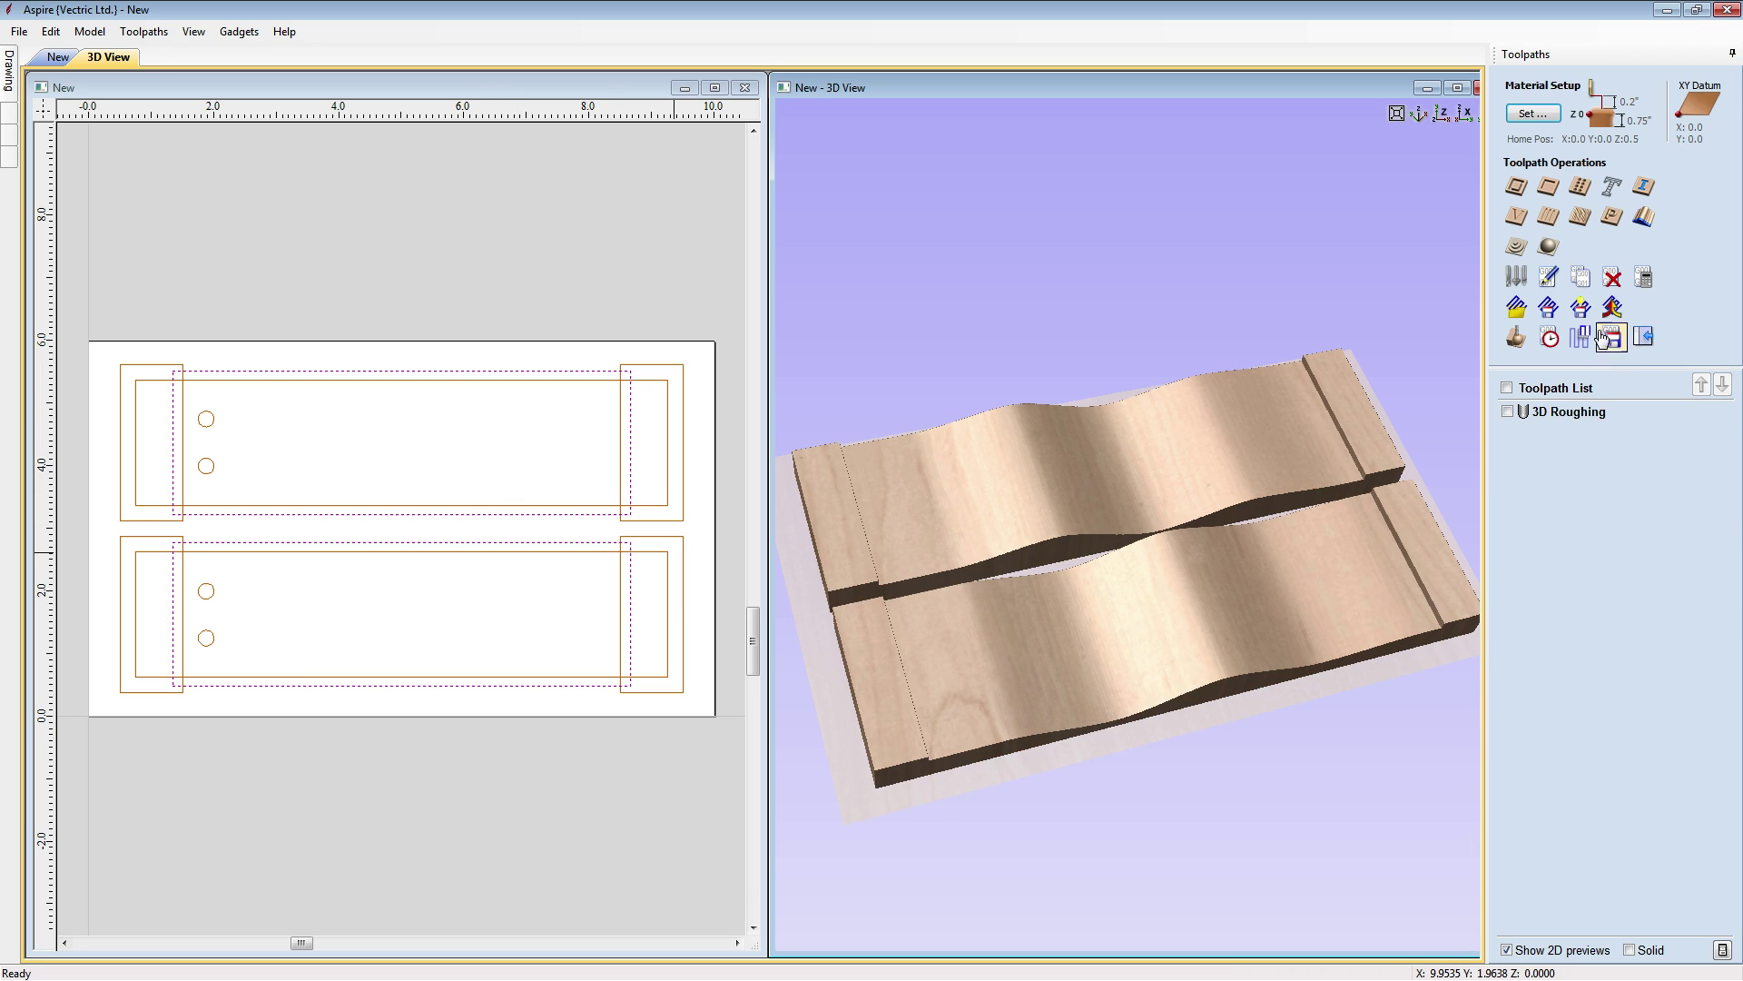
Start a finish machining toolpath for the same boundaries using the 0.25 inch ball nose with its stepover set to 10%
click(1548, 247)
click(1621, 151)
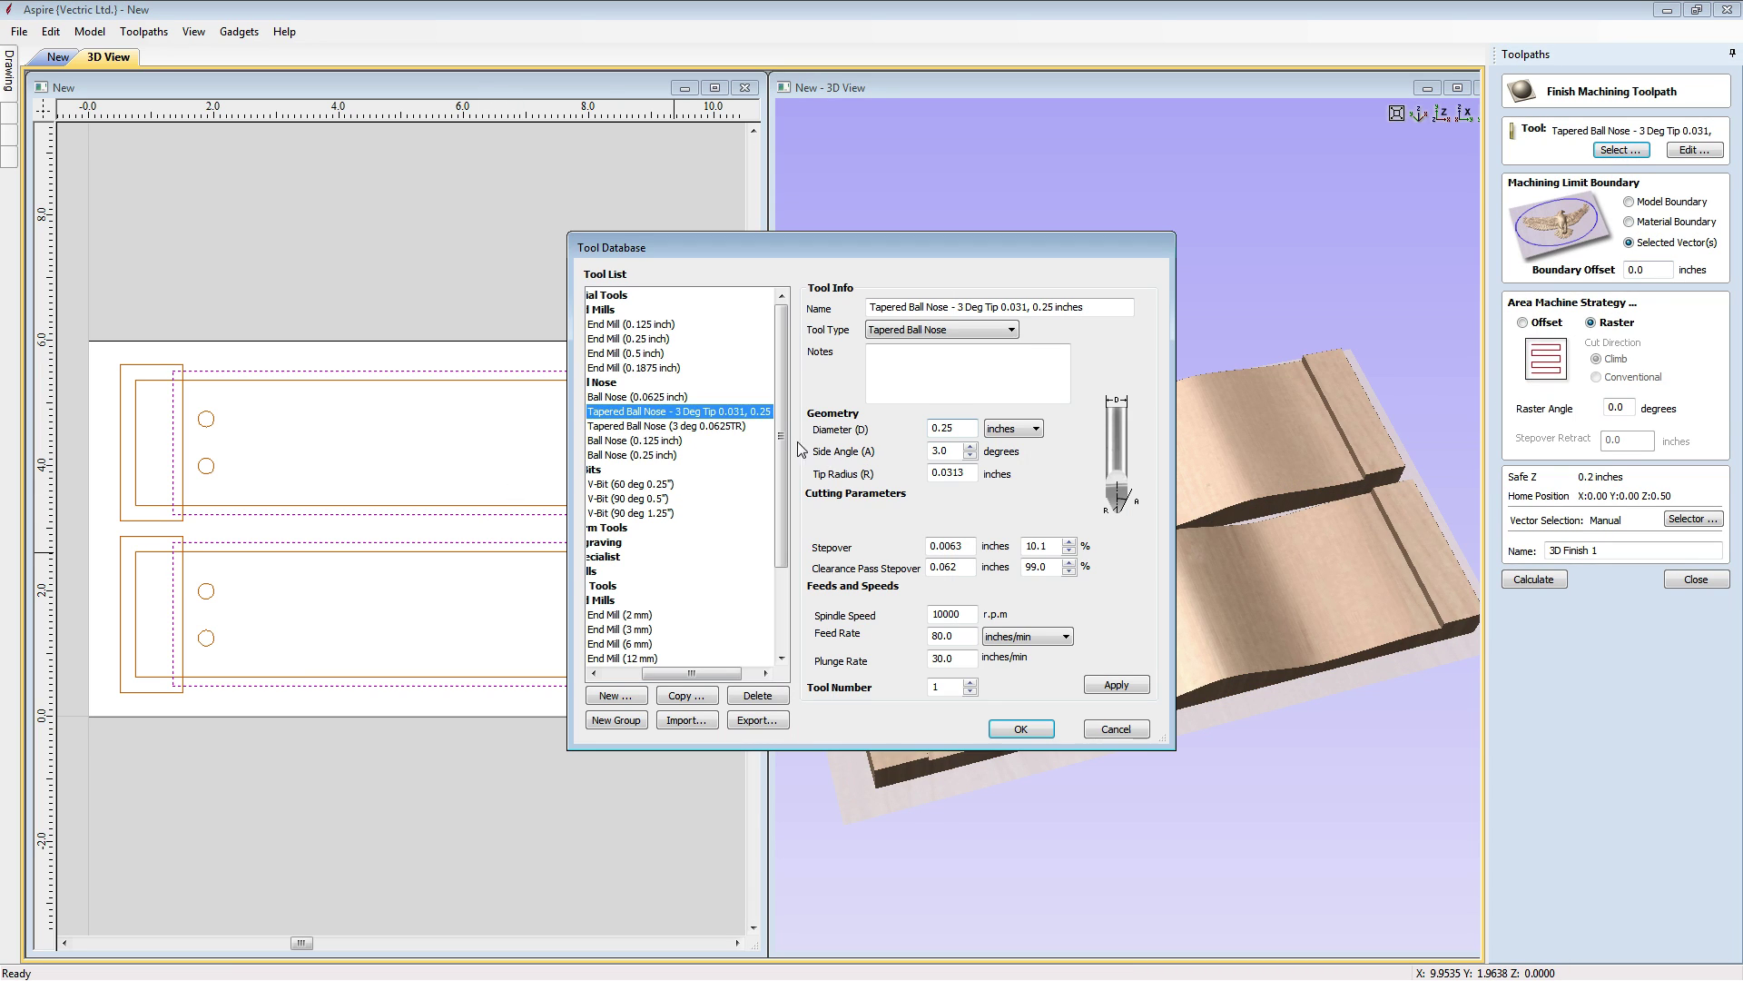
click(661, 340)
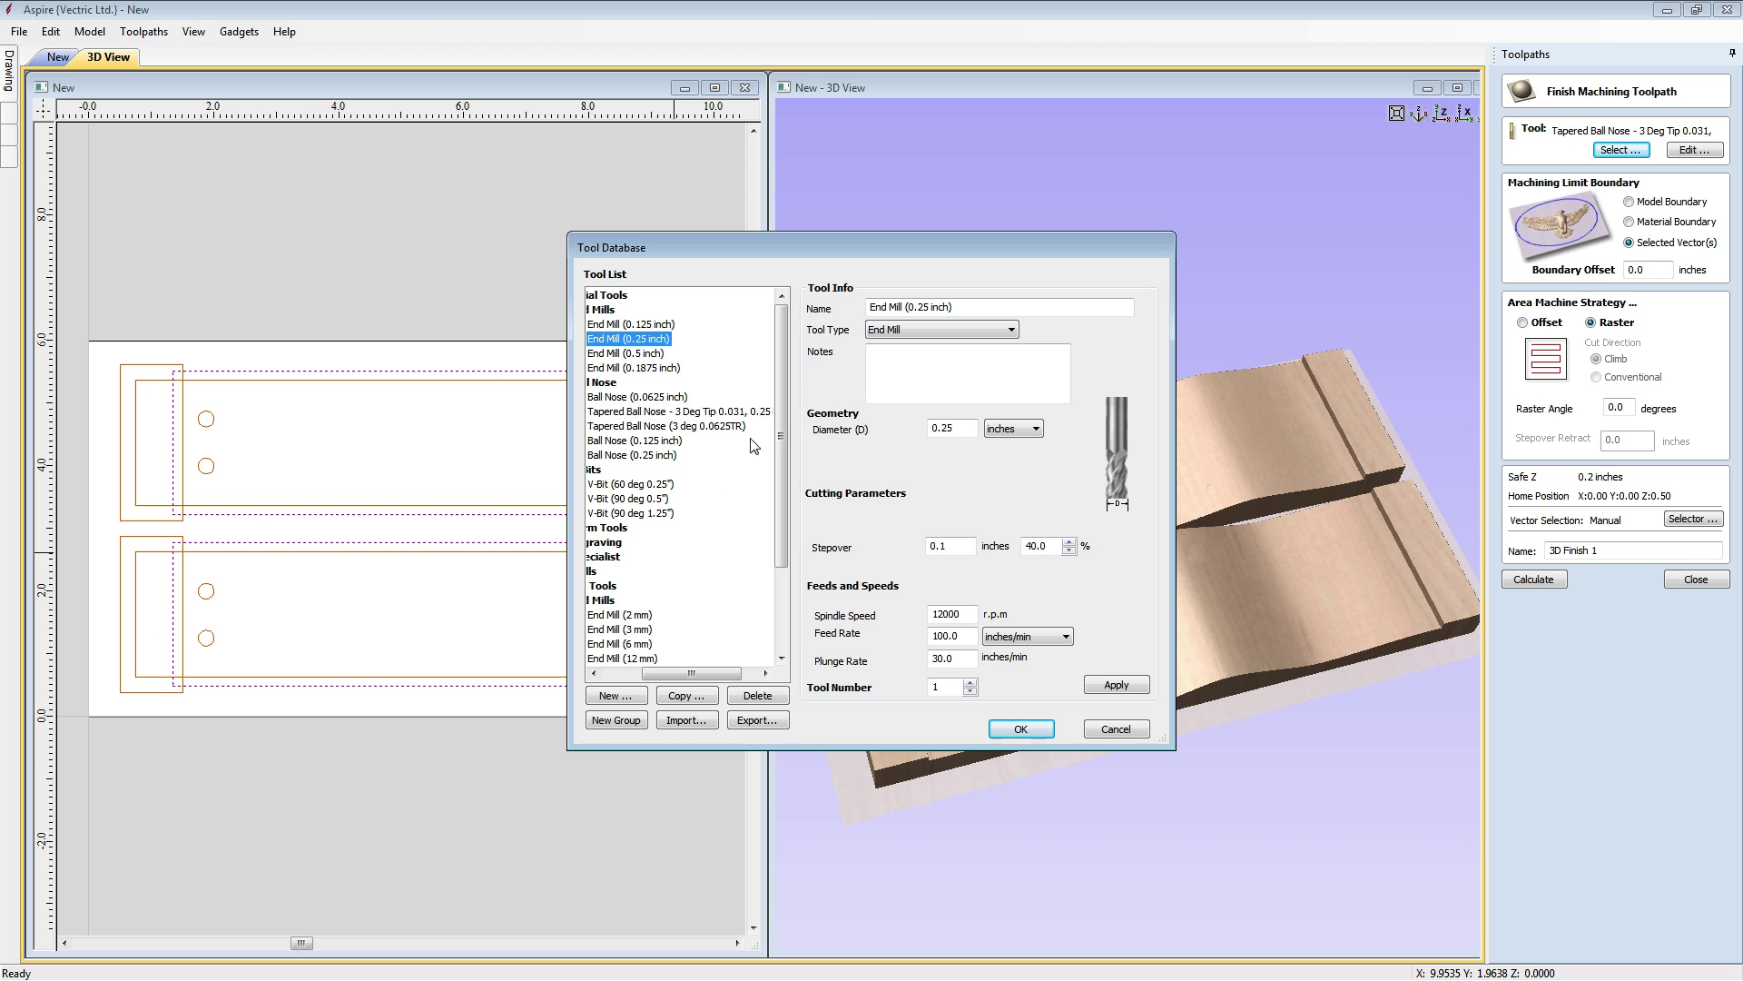
click(634, 456)
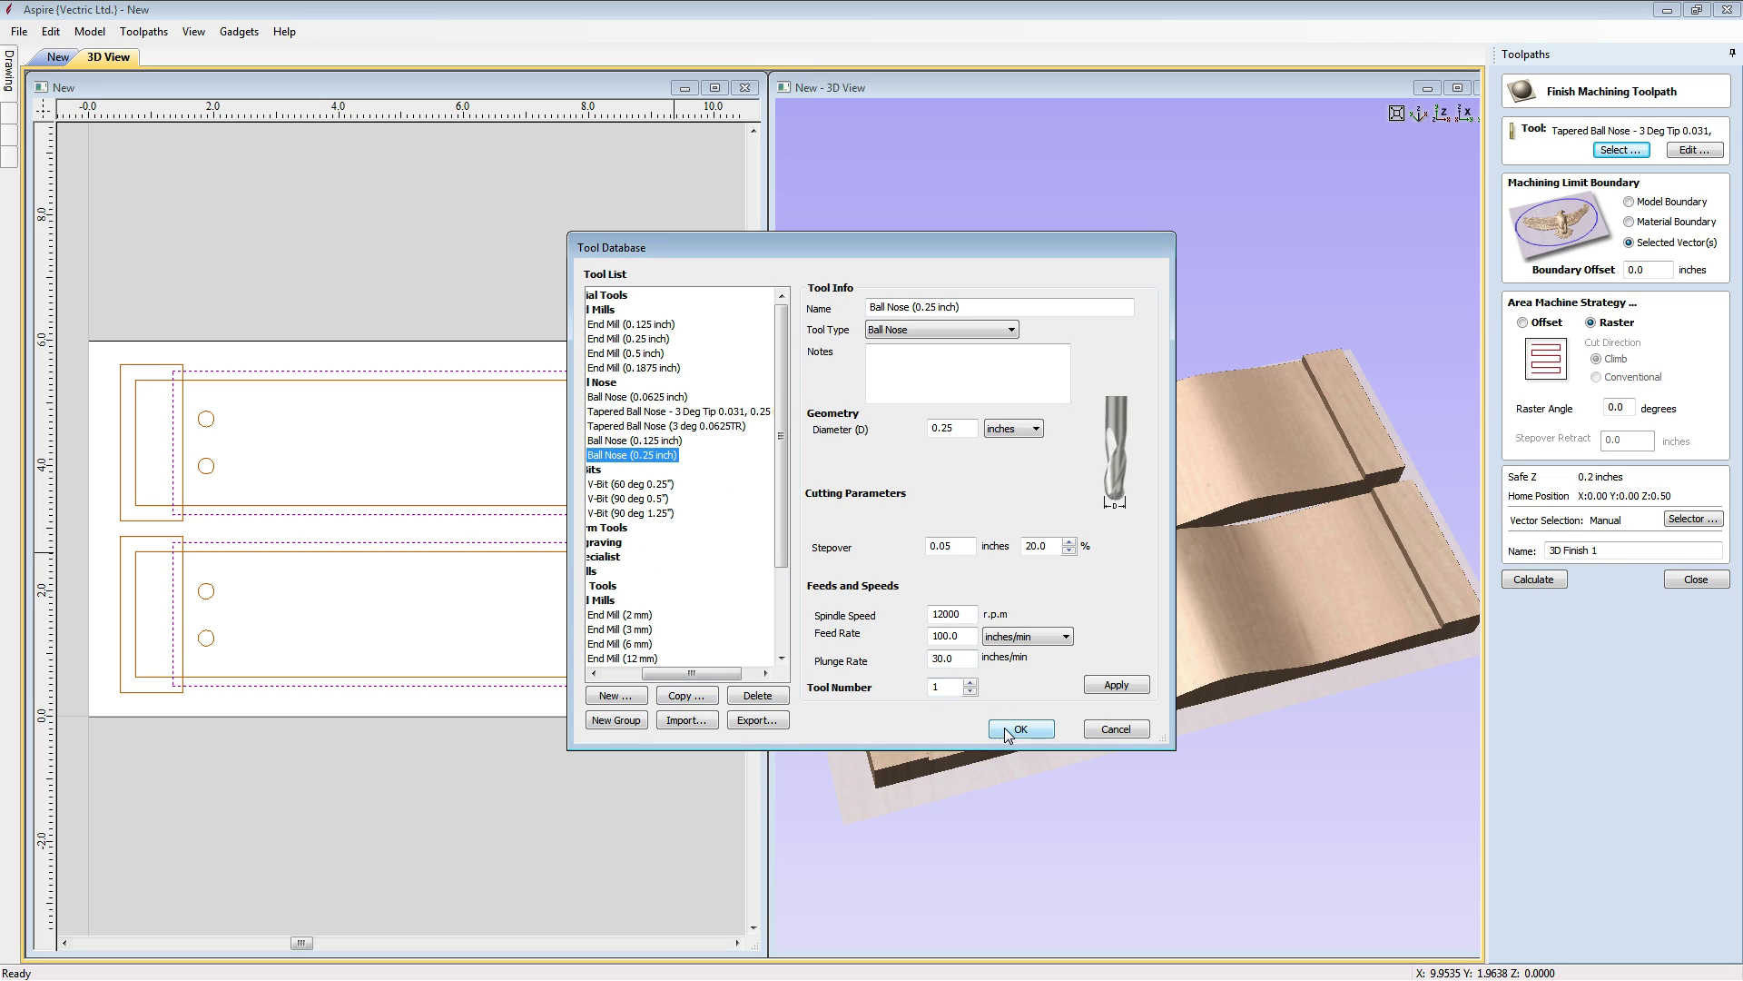
double_click(1040, 545)
text(1)
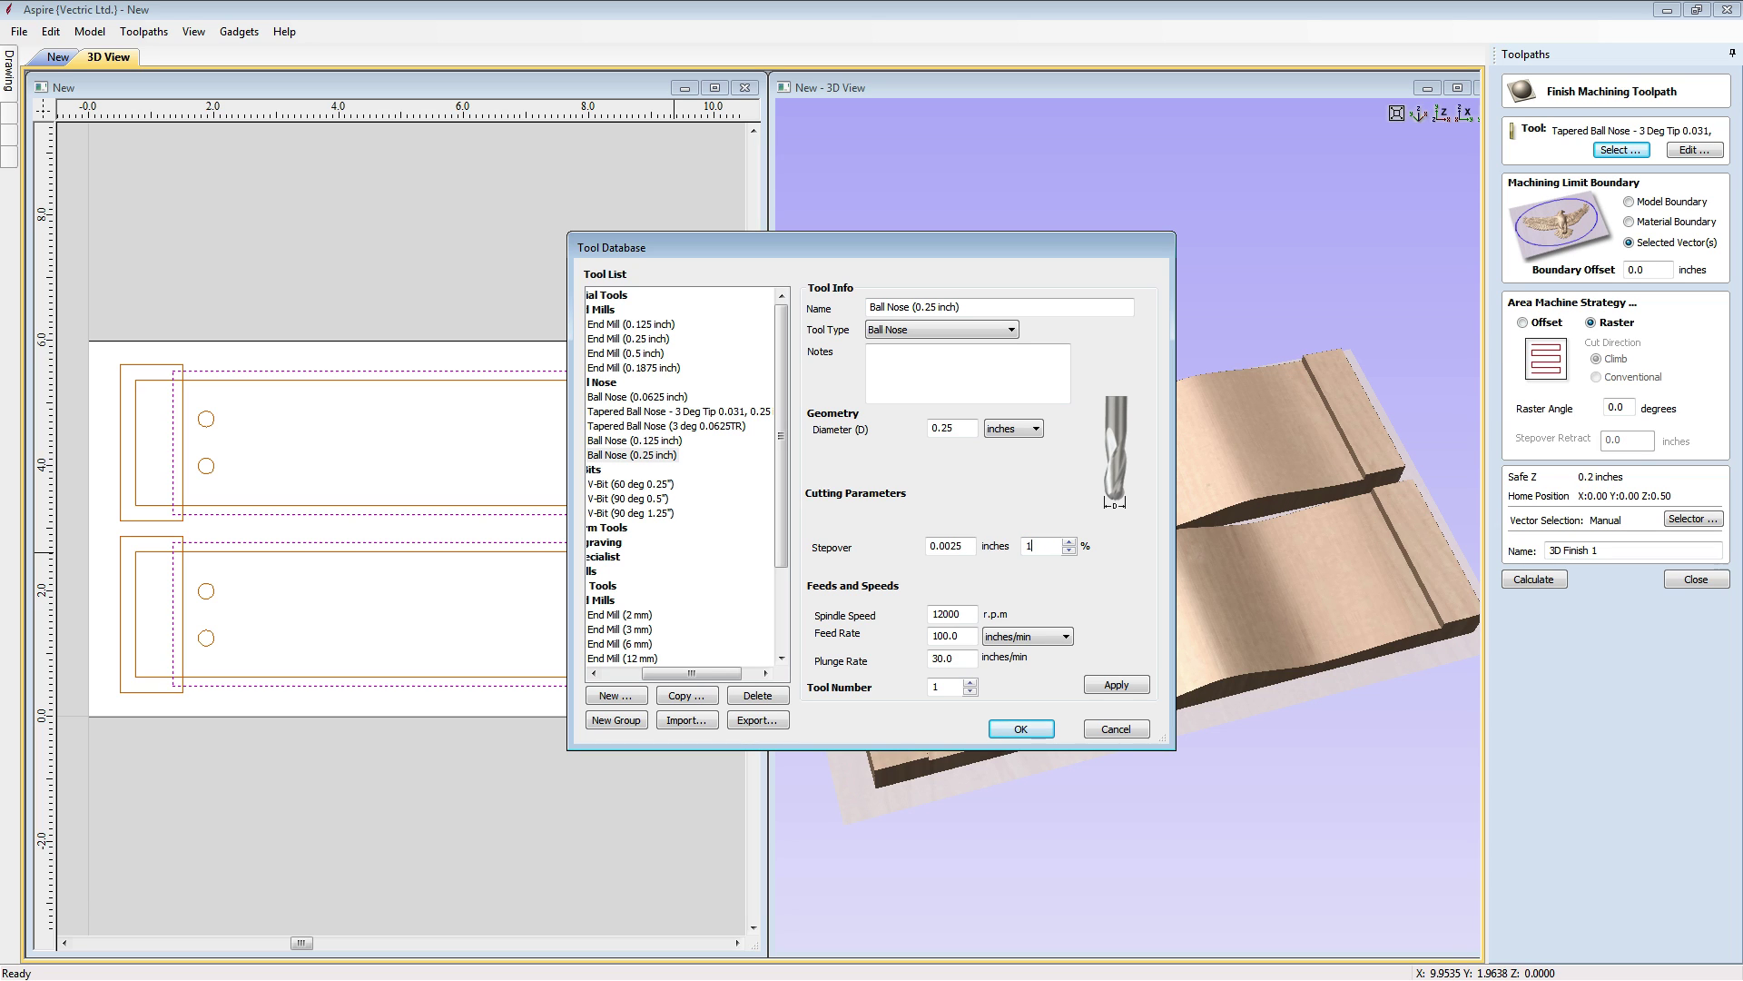
click(1118, 684)
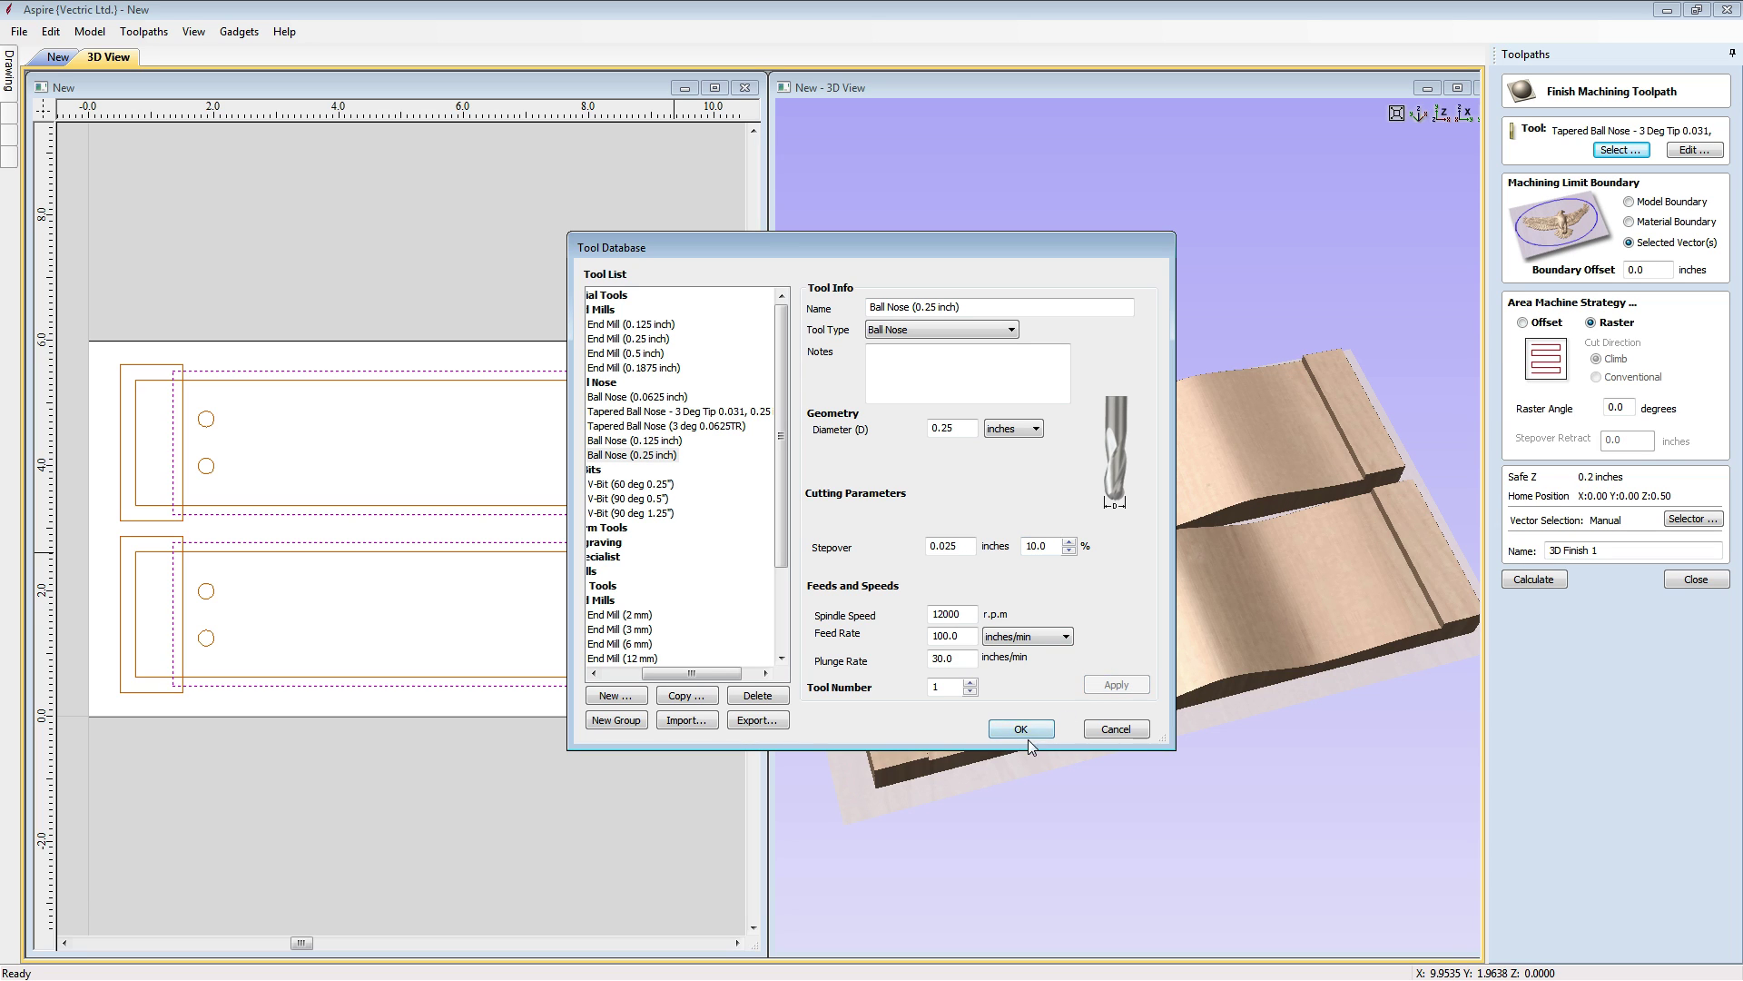
click(1020, 729)
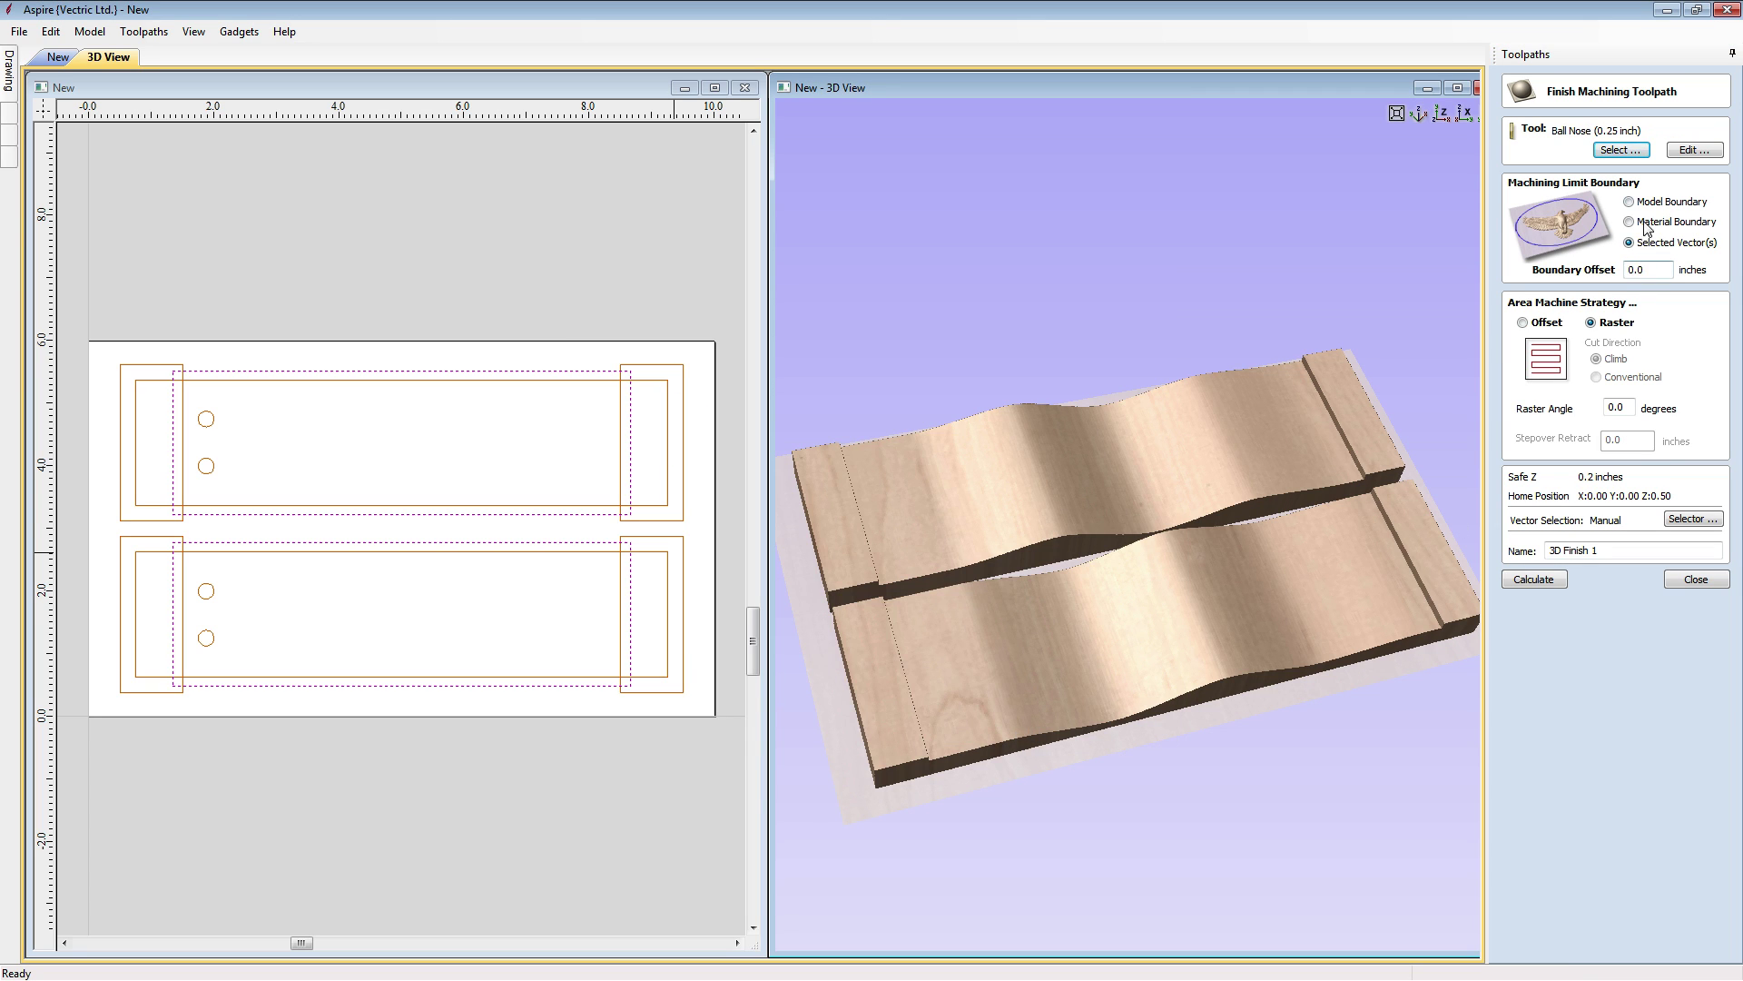
Name the finishing toolpath 3D Finish, calculate it and simulate it on the roughed block
click(1612, 551)
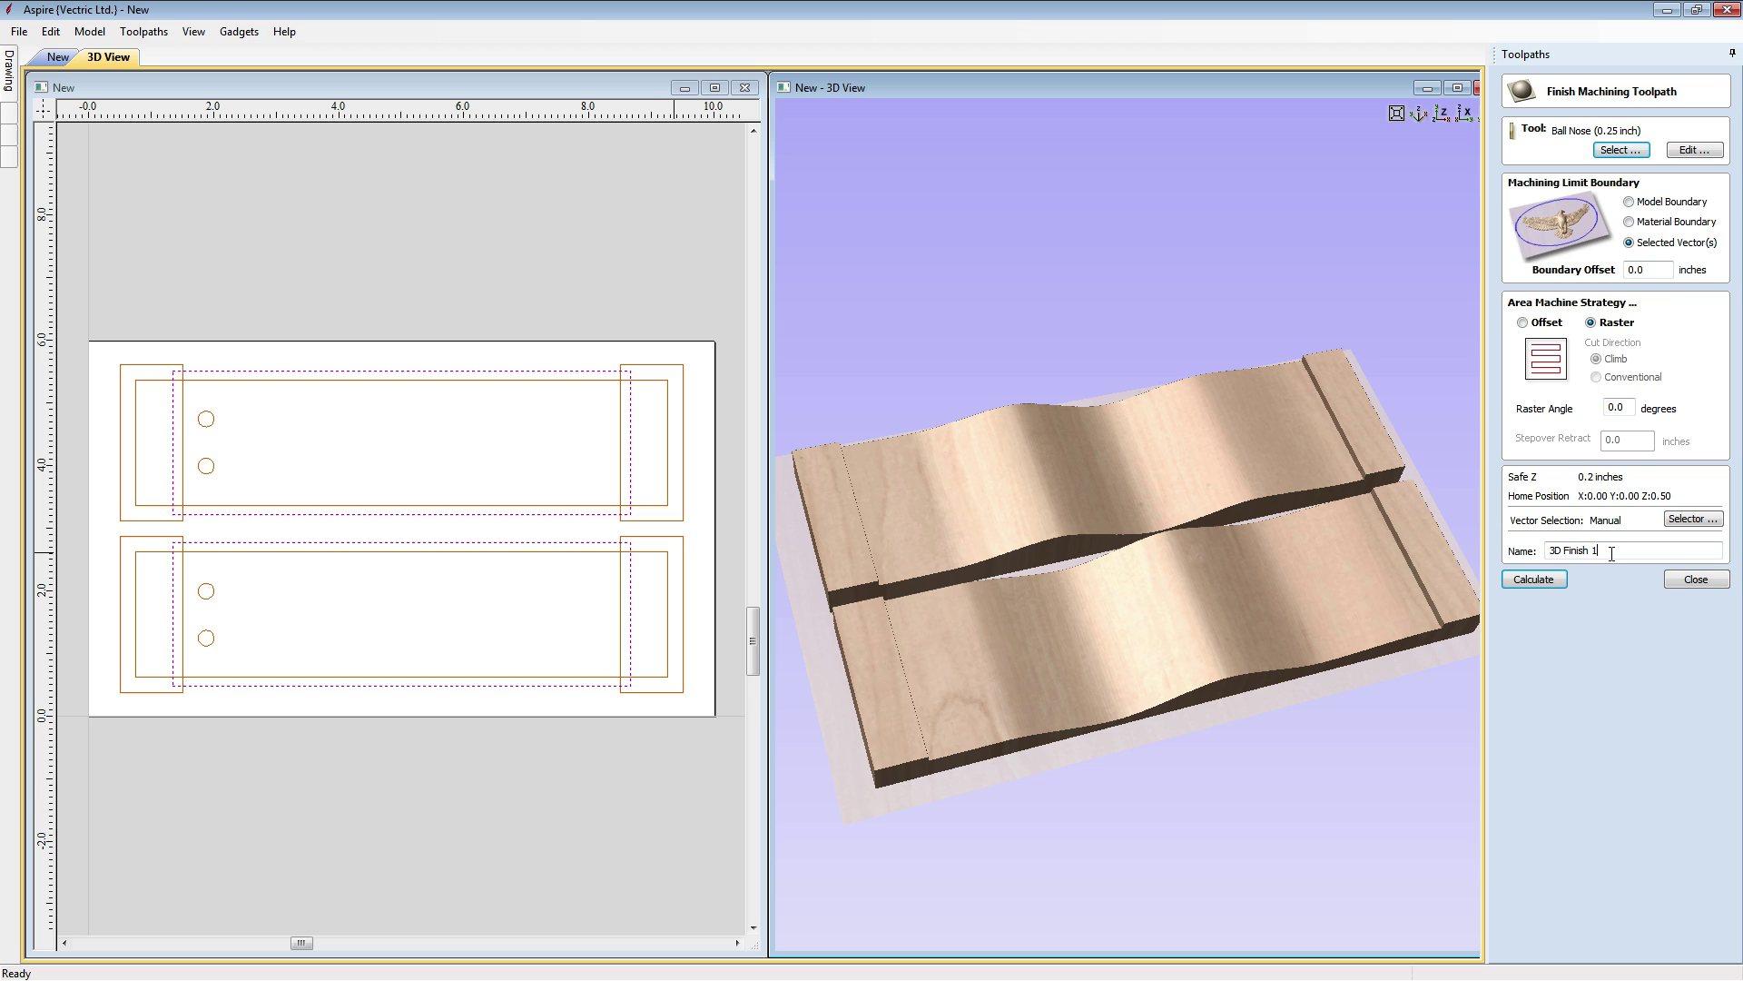
click(1539, 580)
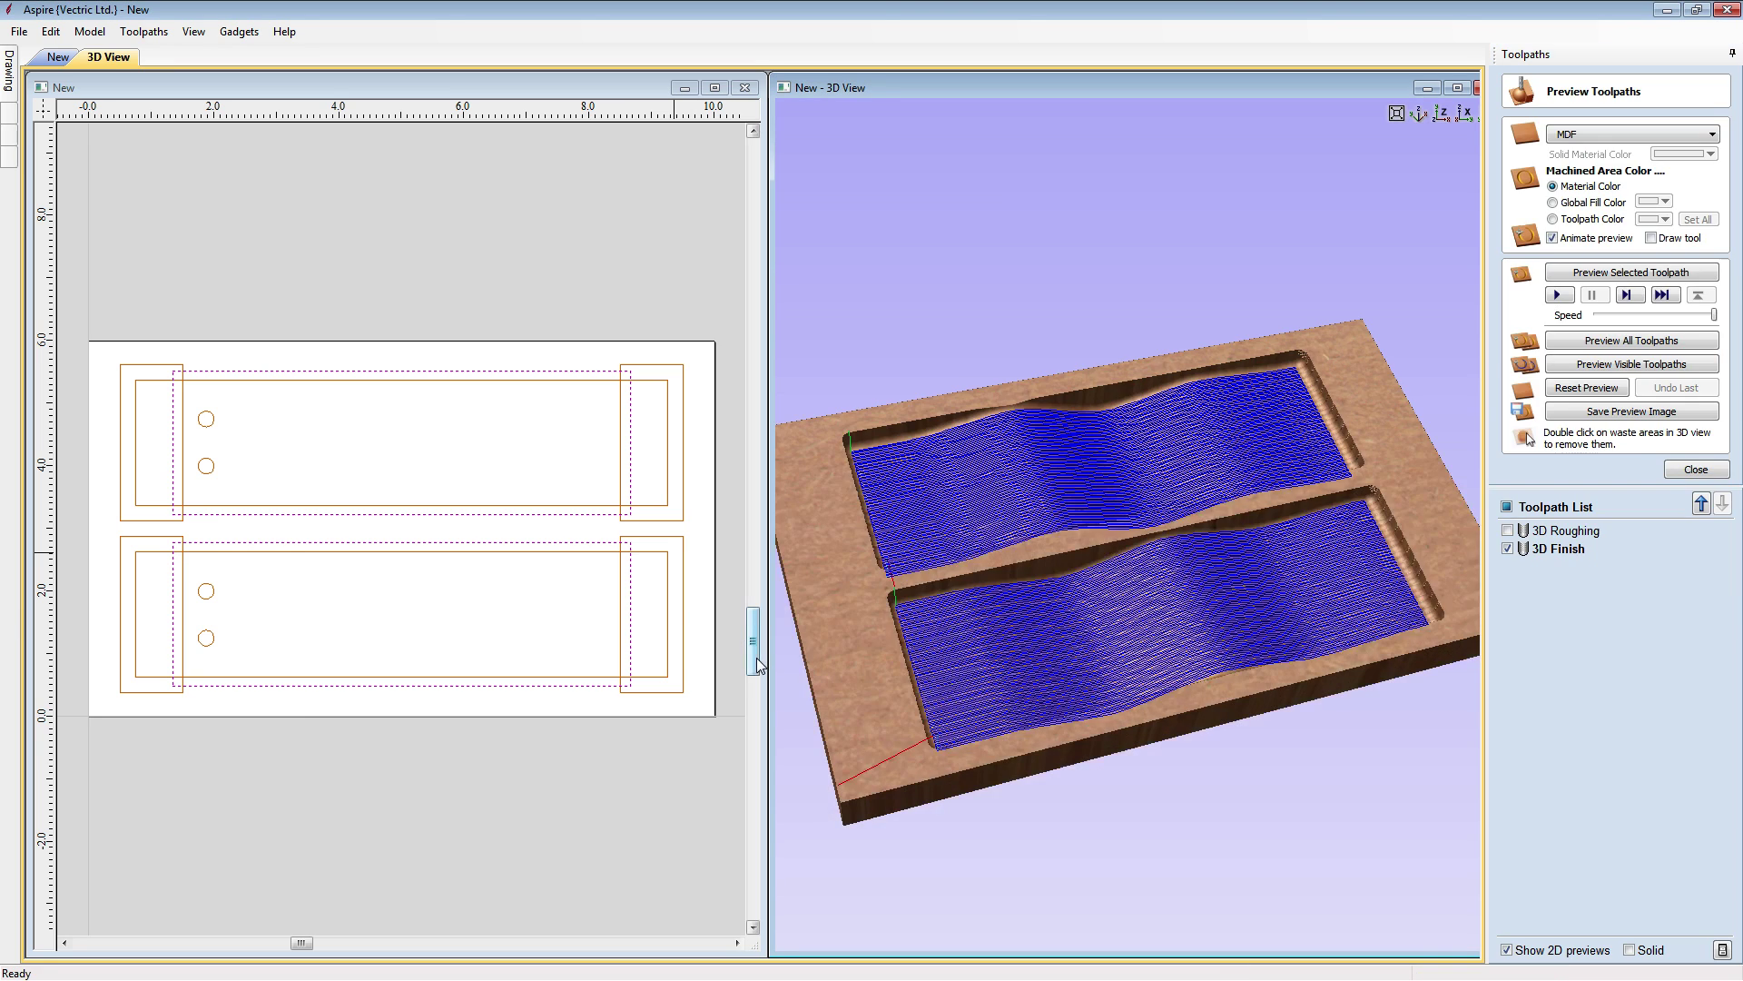
click(1575, 271)
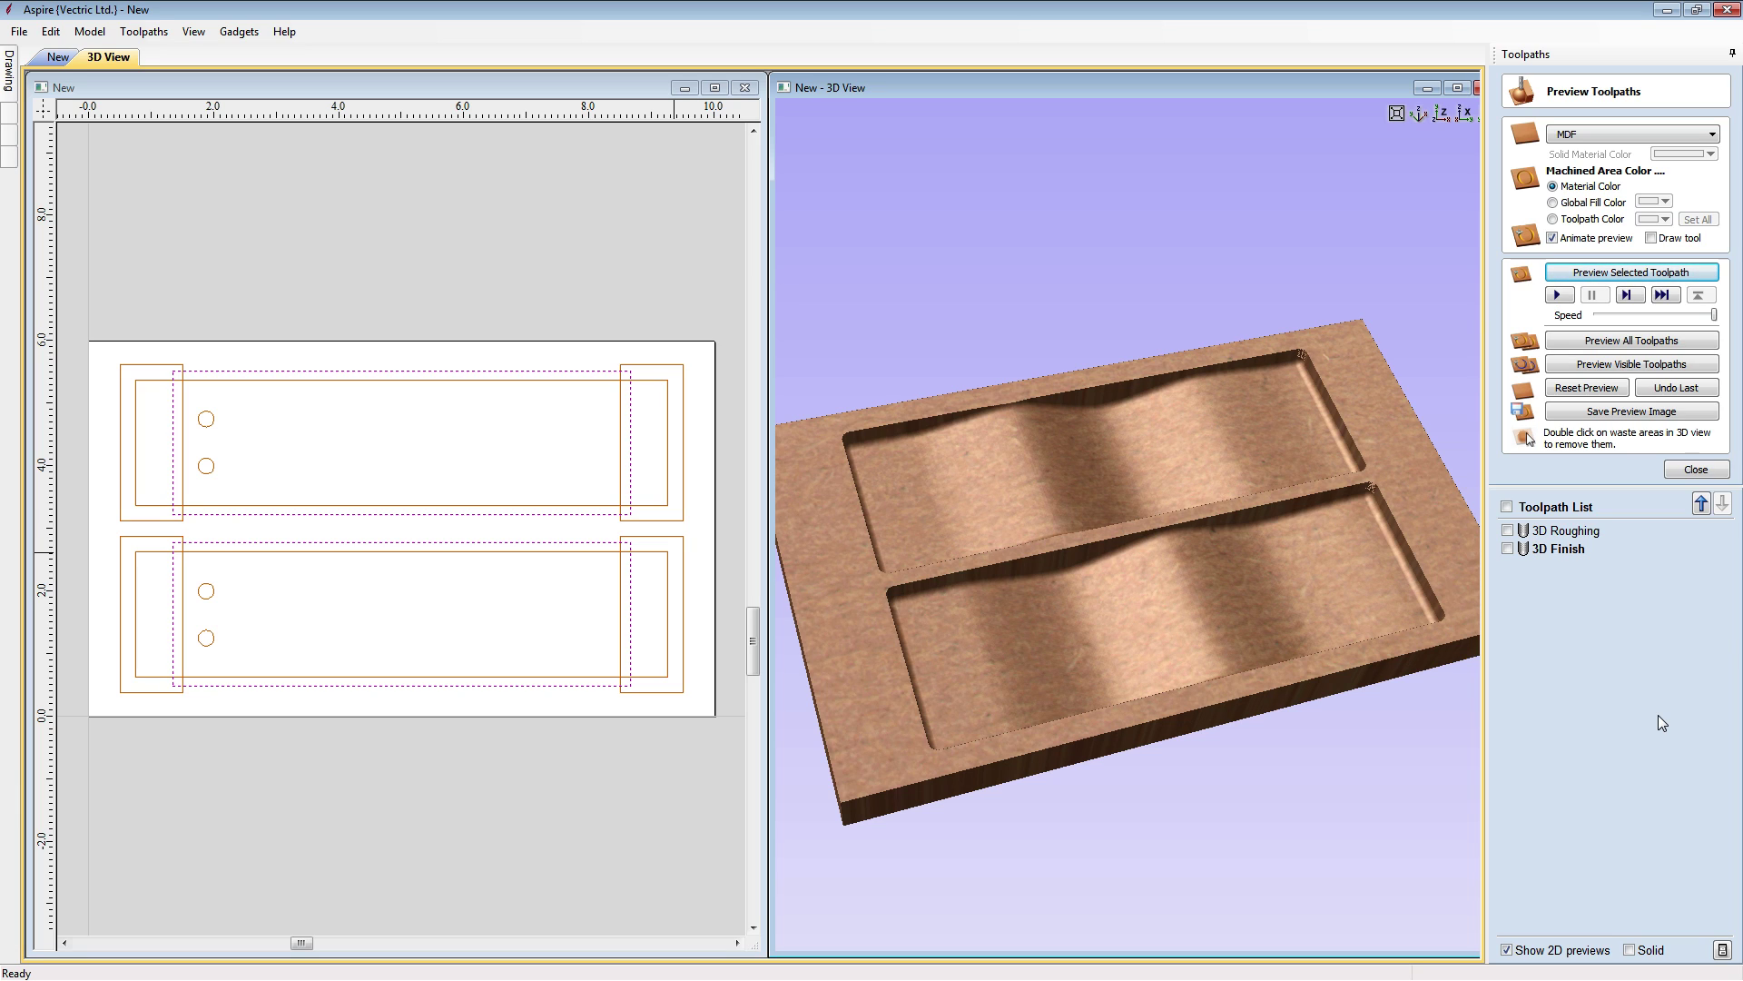
click(1695, 470)
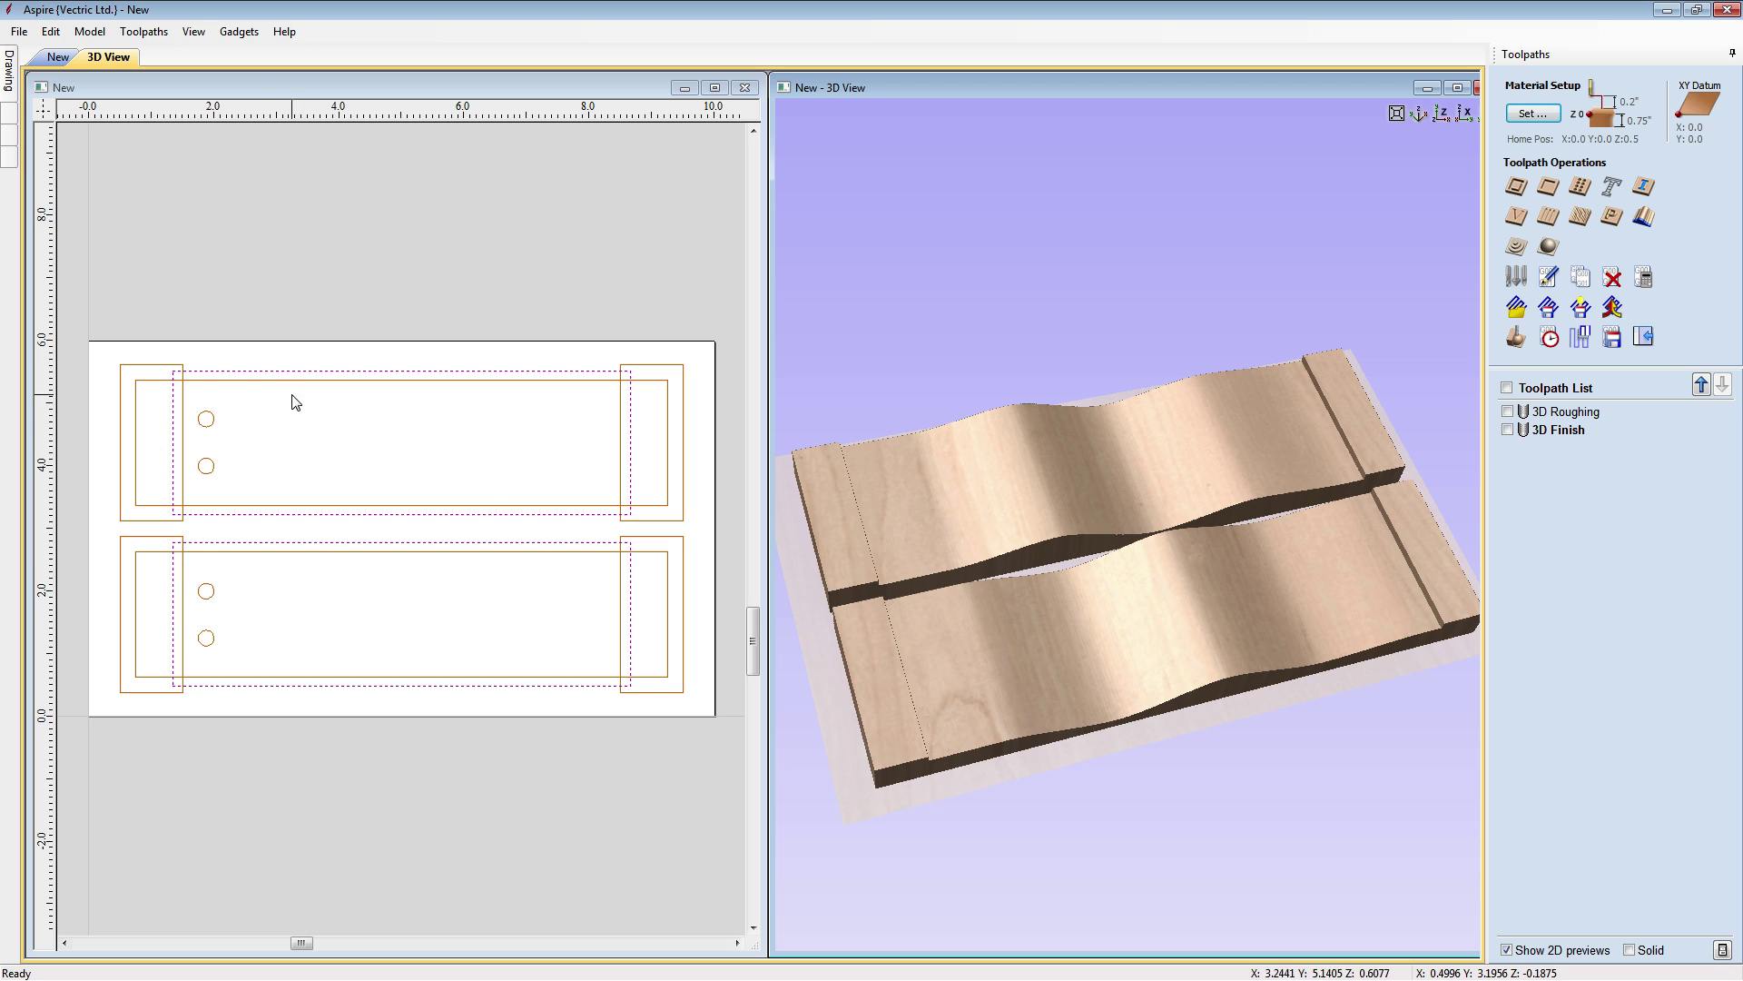
Calculate a pocket toolpath with a 0.1875 inch cut depth for the four end rectangles and simulate it
click(177, 372)
shift+click(628, 376)
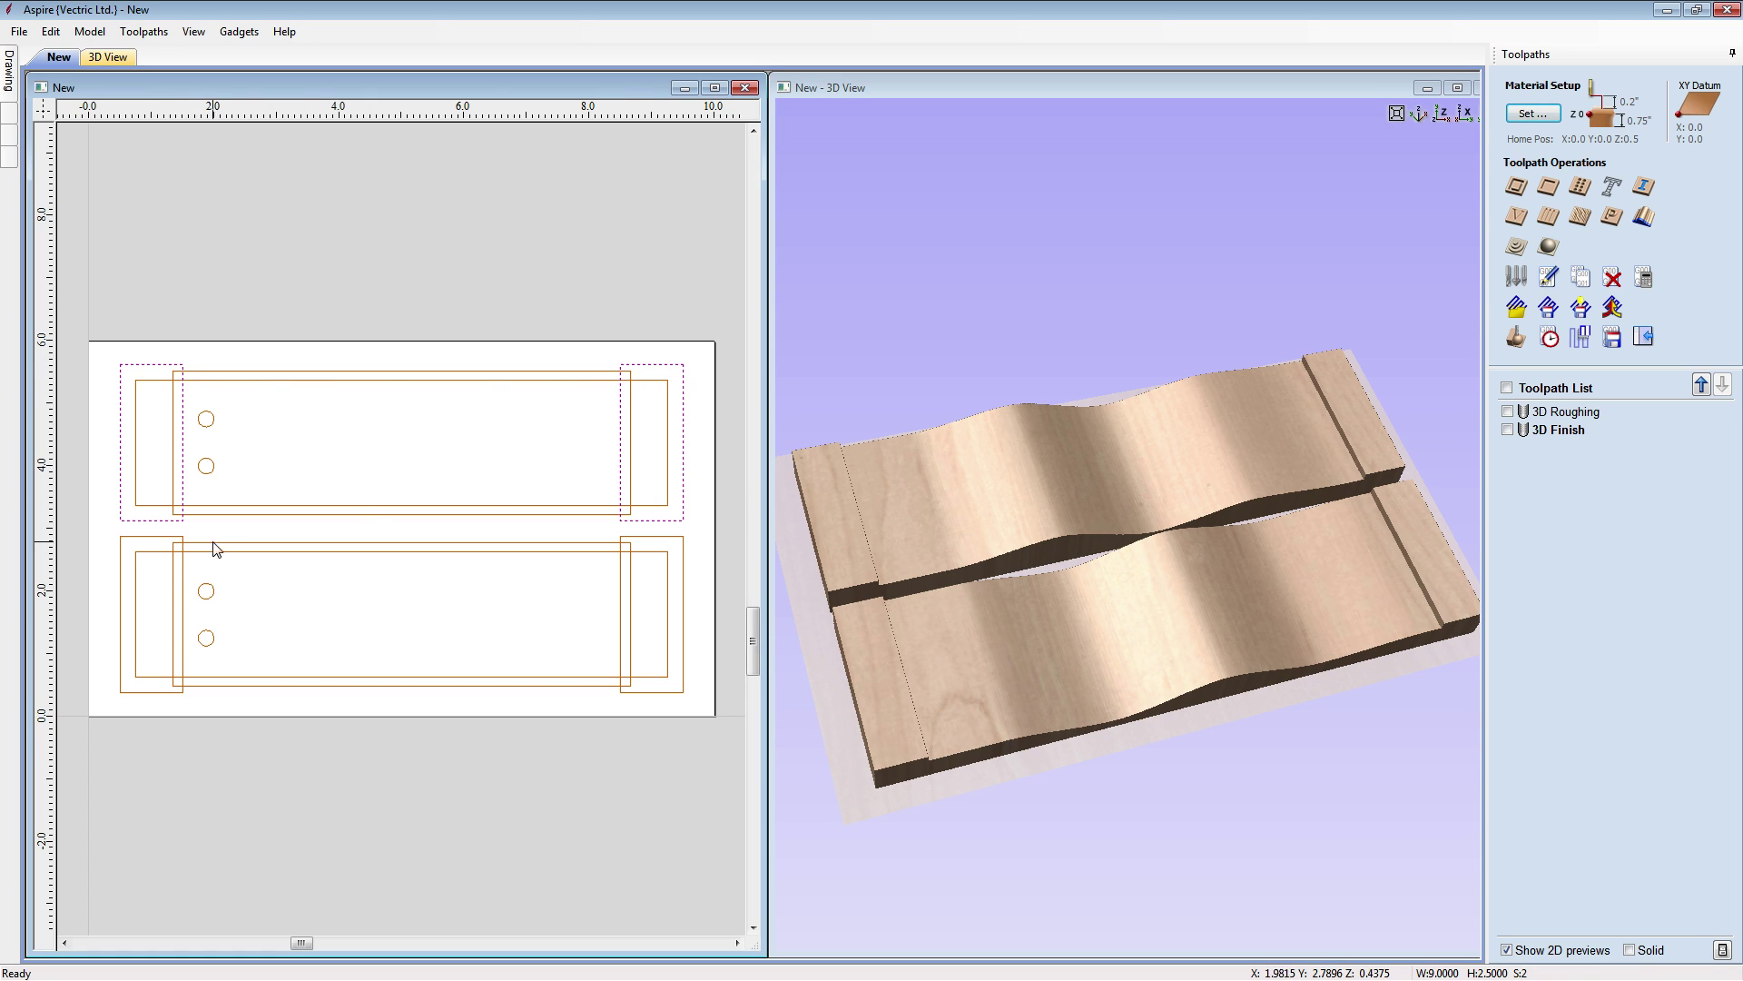
shift+click(159, 538)
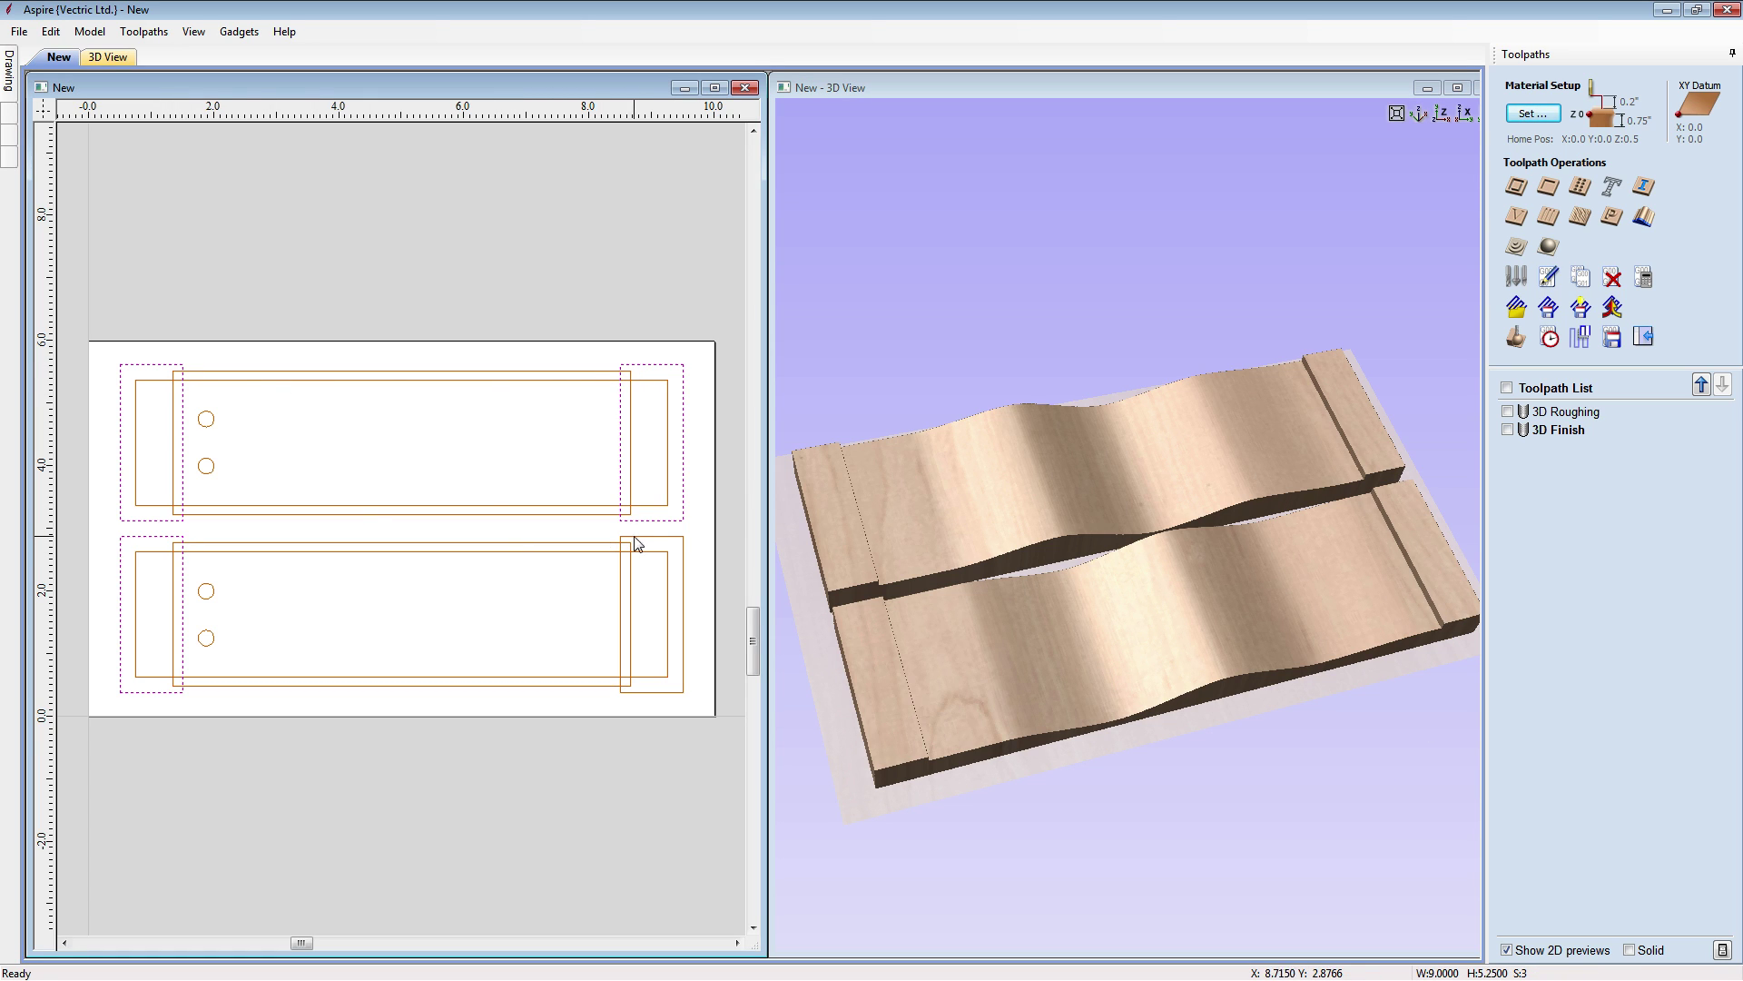
click(1516, 187)
double_click(1671, 160)
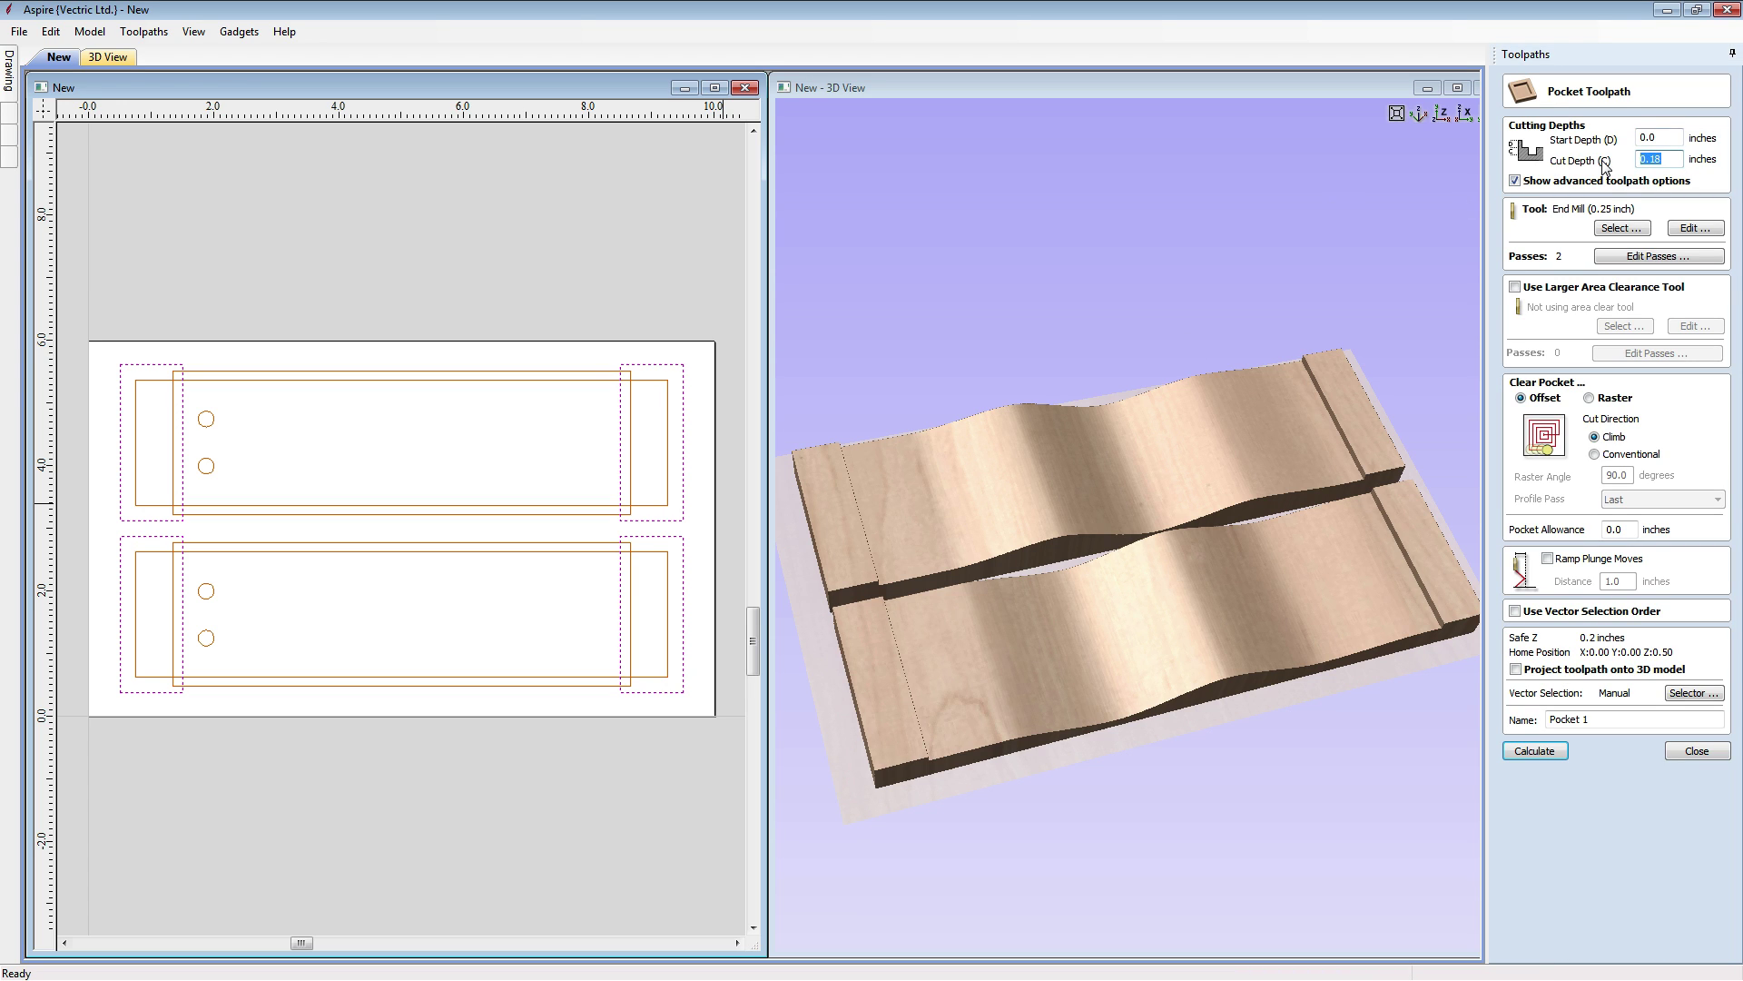
text(0.1875)
click(1534, 751)
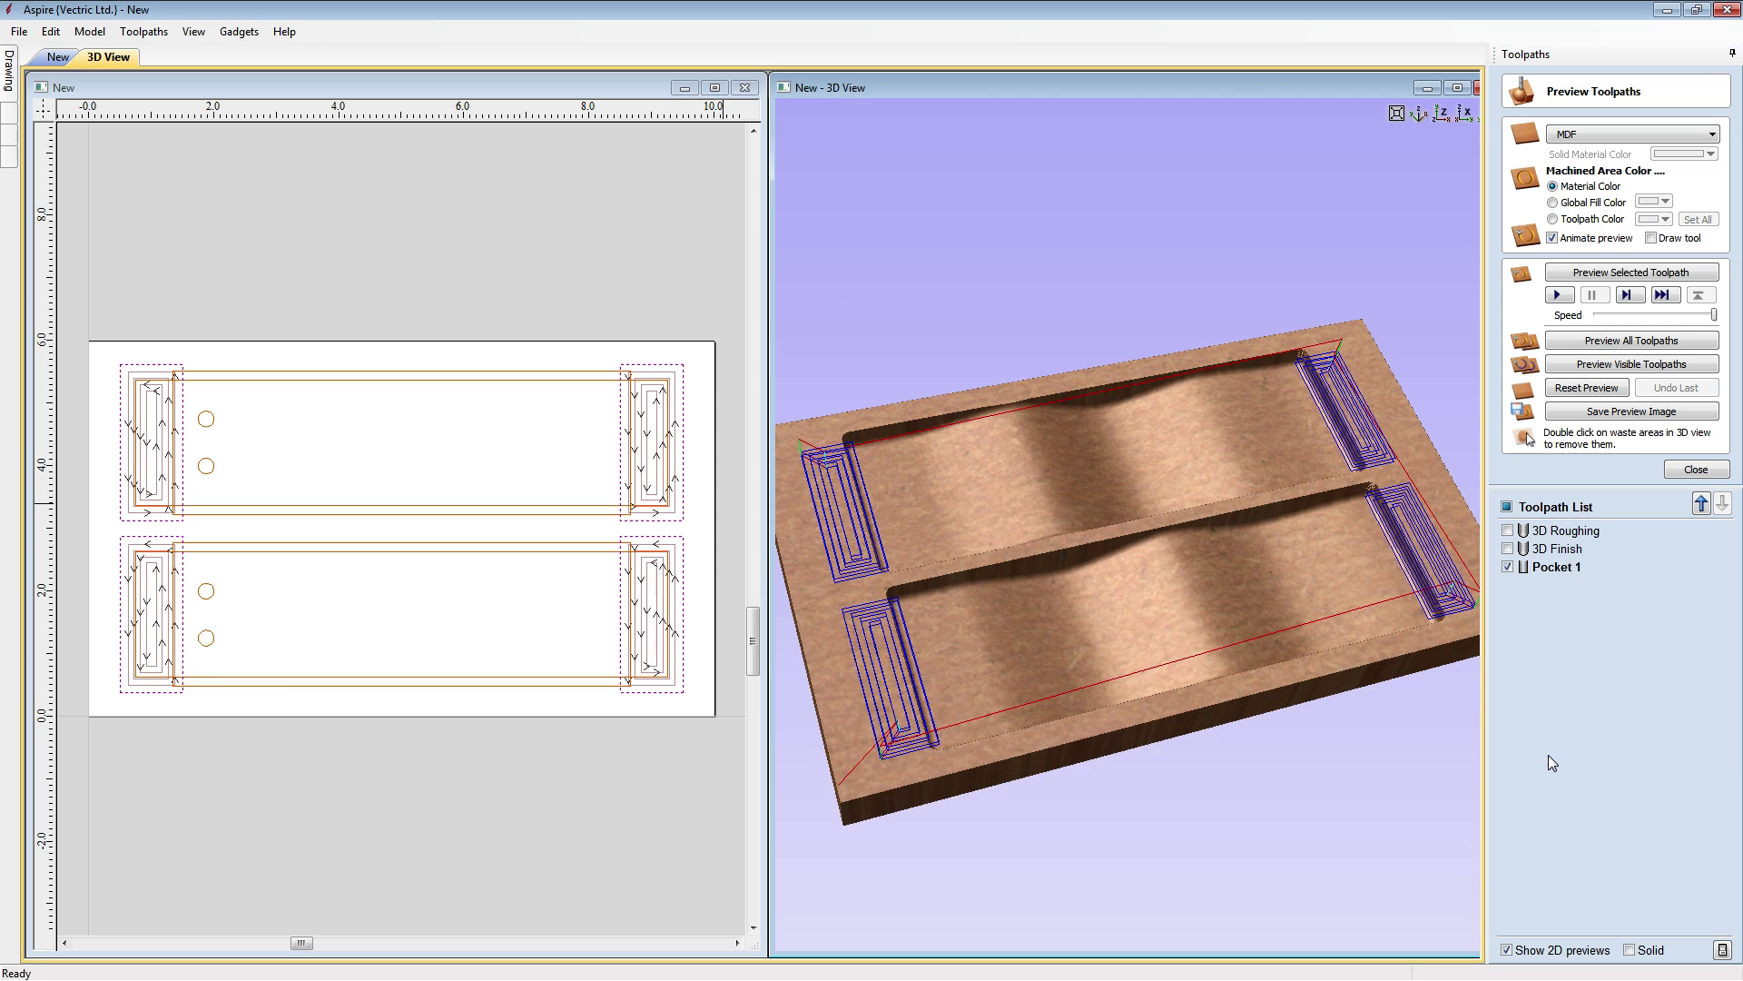
click(1598, 274)
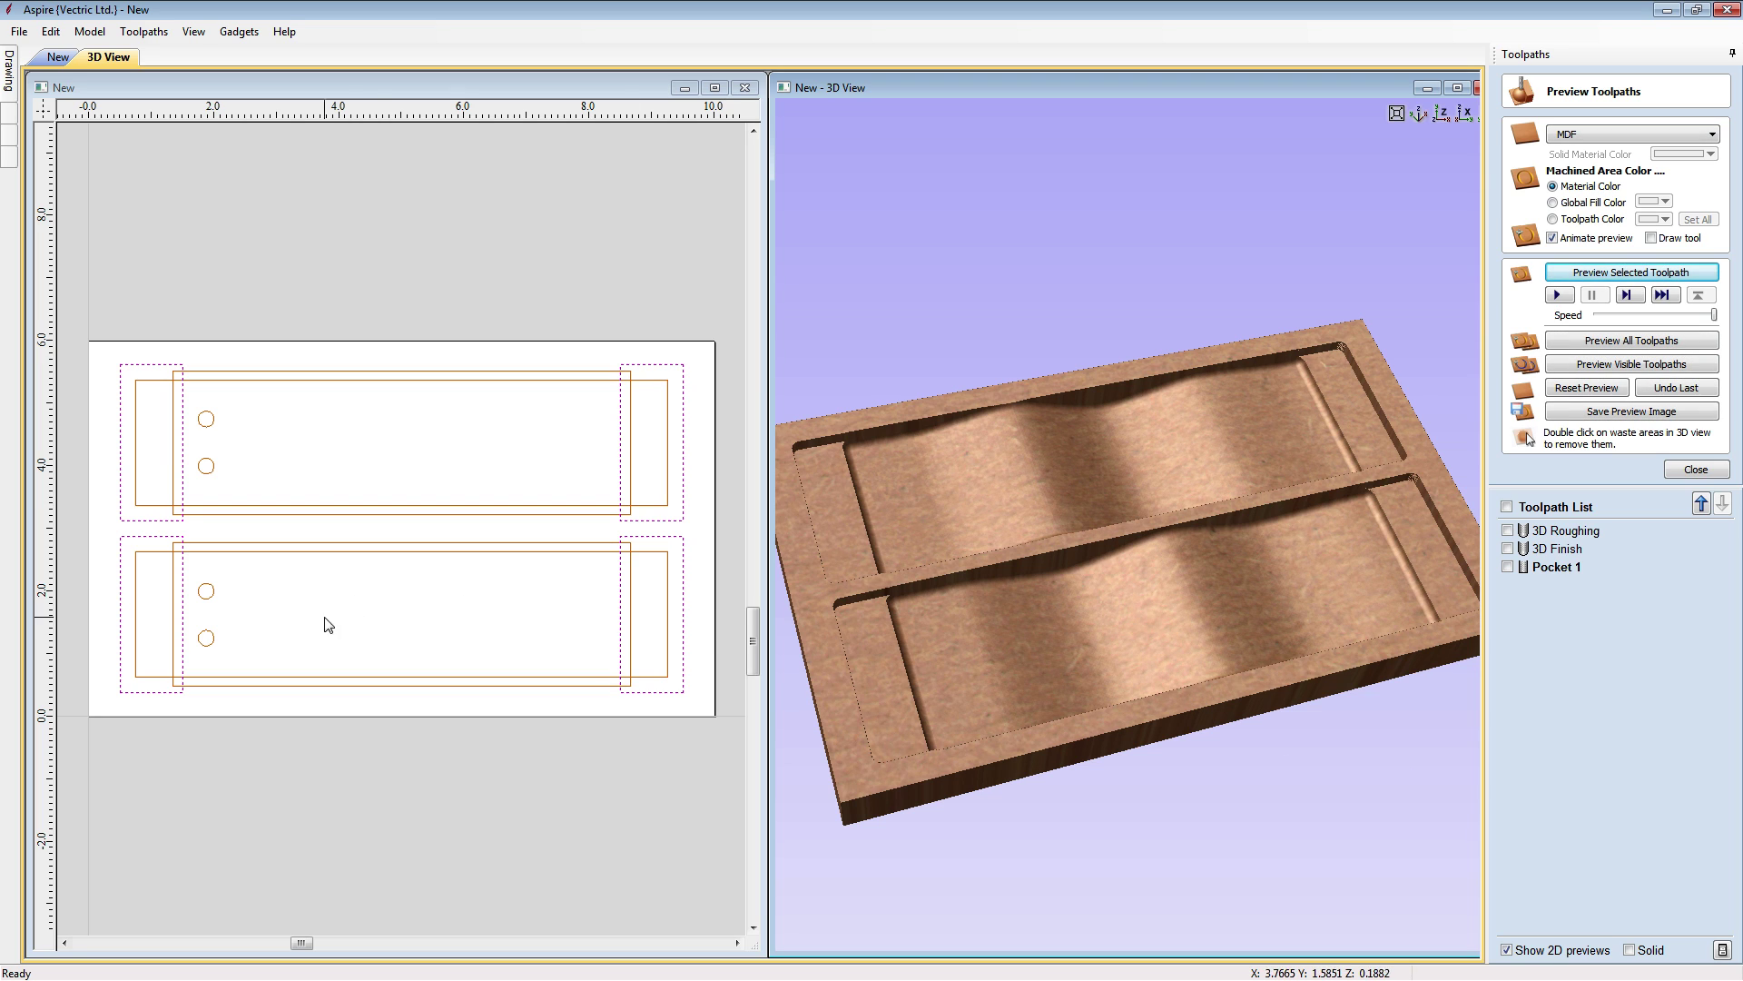
Set up a profile toolpath inside the lower part's two dowel circles with a 0.5 inch cut depth and spiral ramps
click(272, 616)
drag(189, 566, 228, 676)
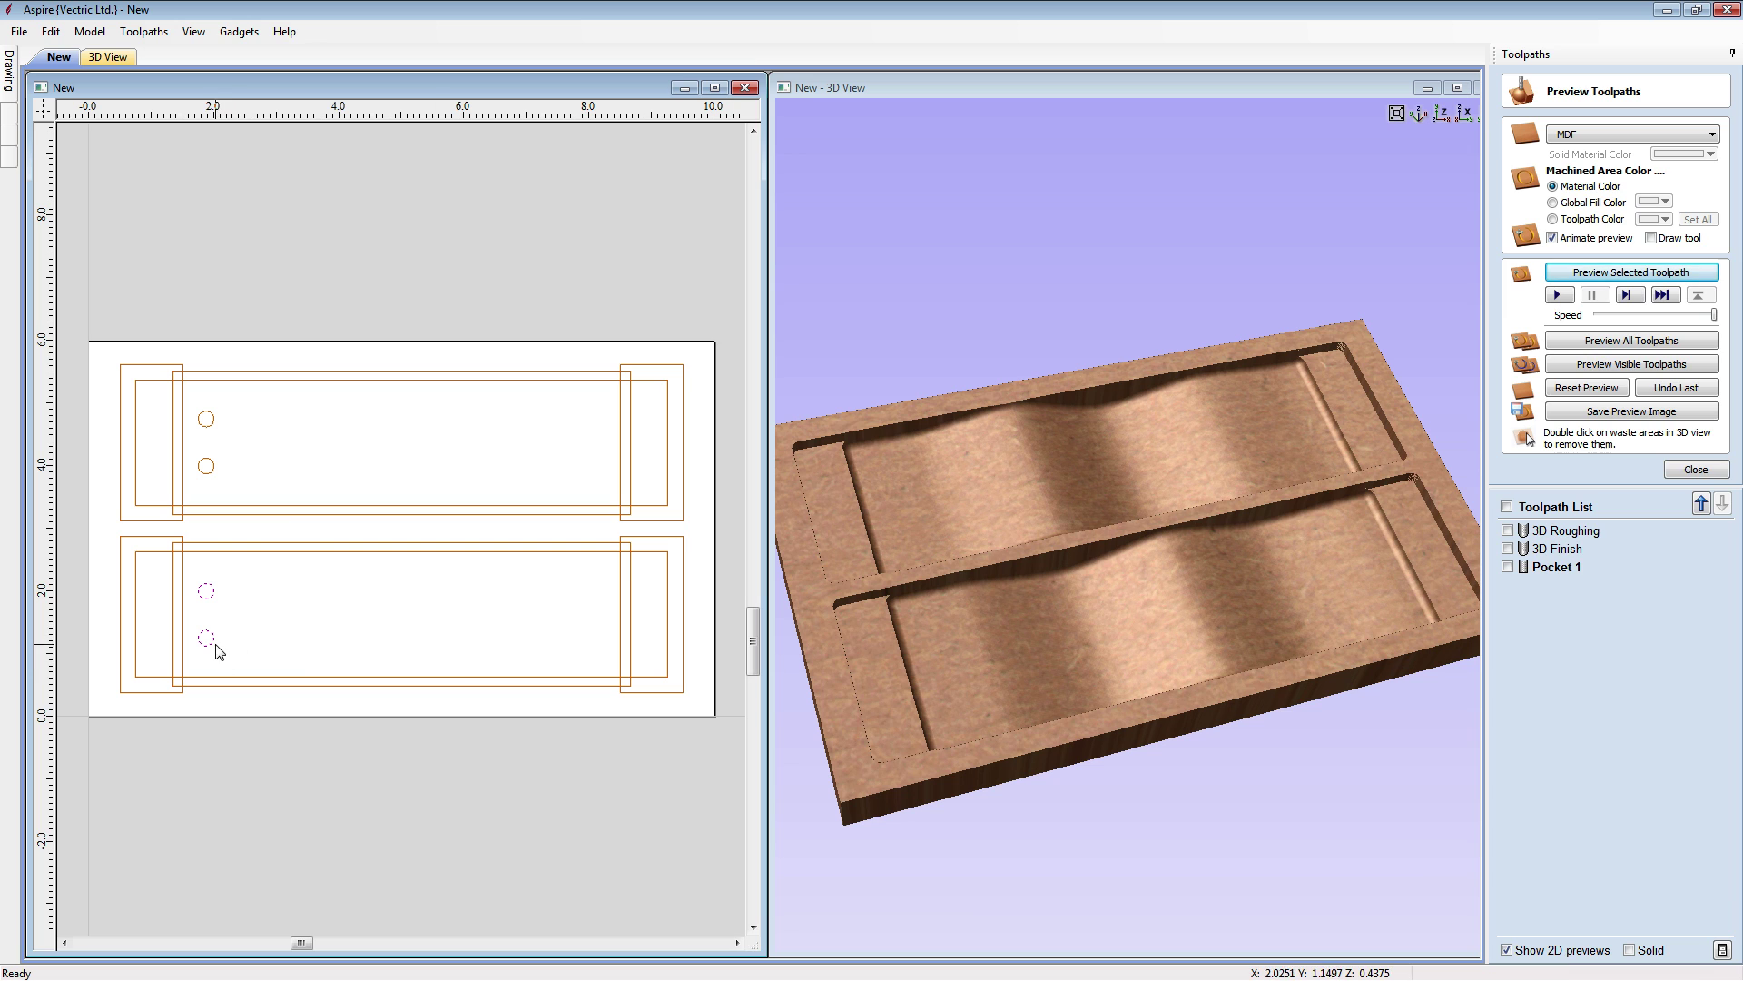
click(1696, 469)
click(1522, 188)
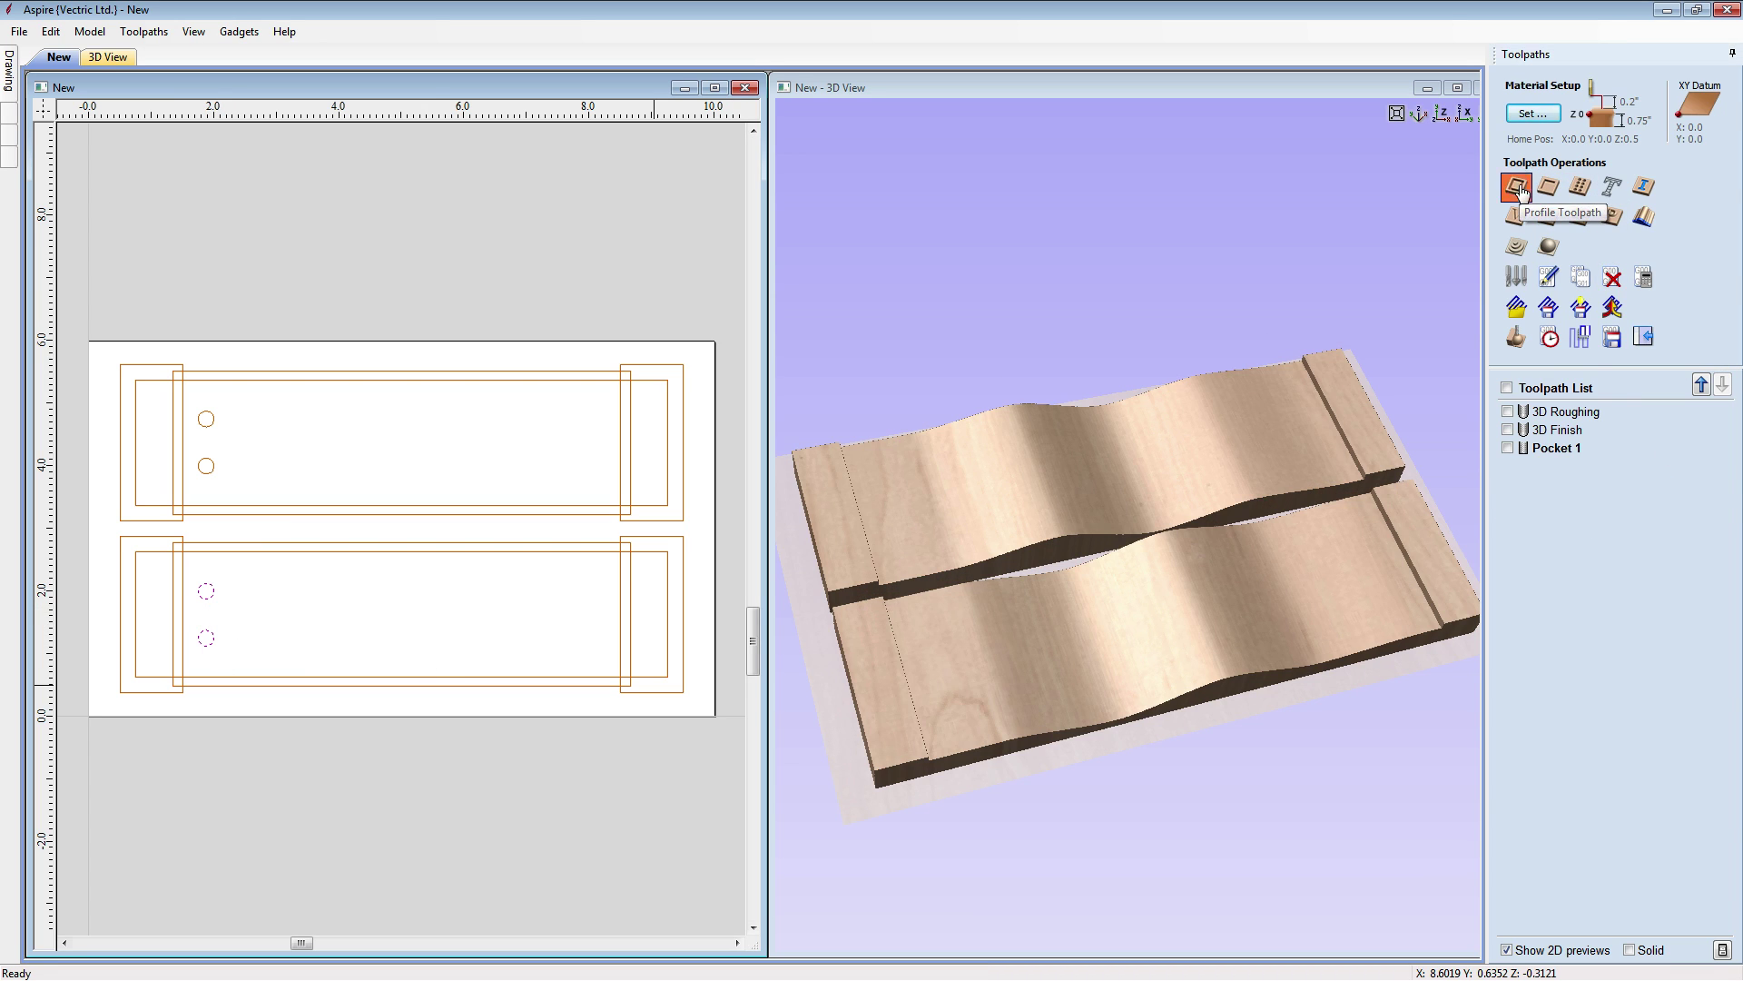
key(Tab)
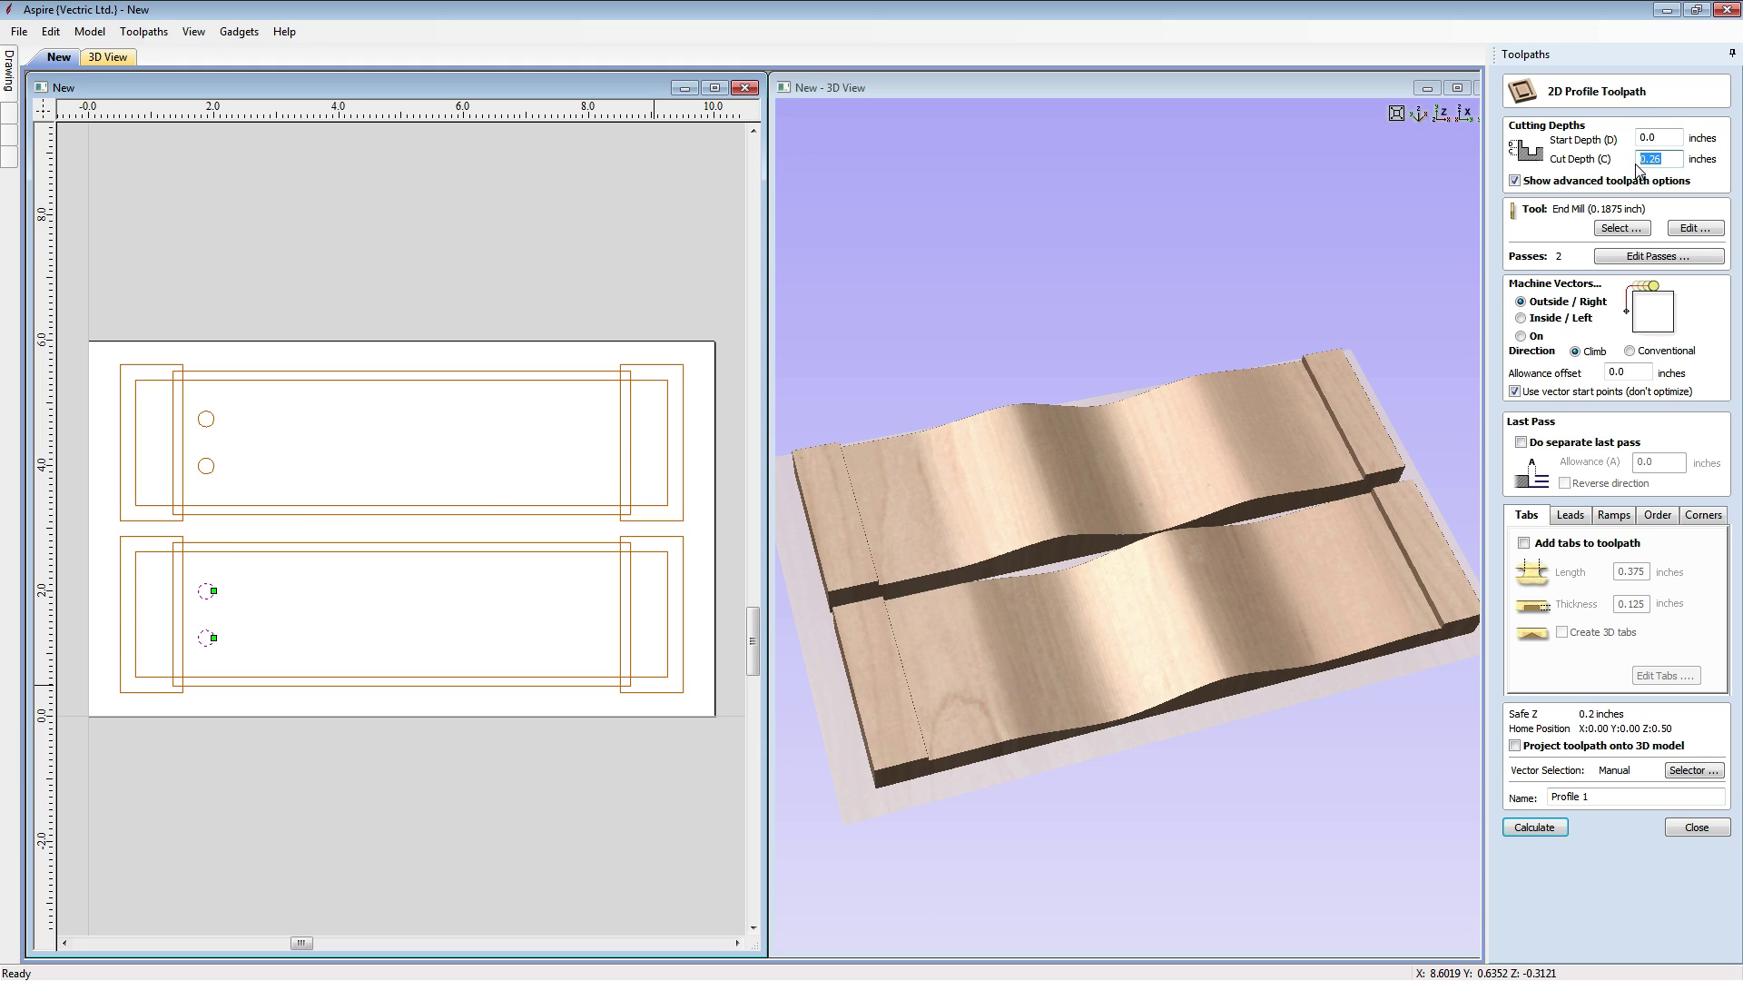
text(0.5)
click(1540, 319)
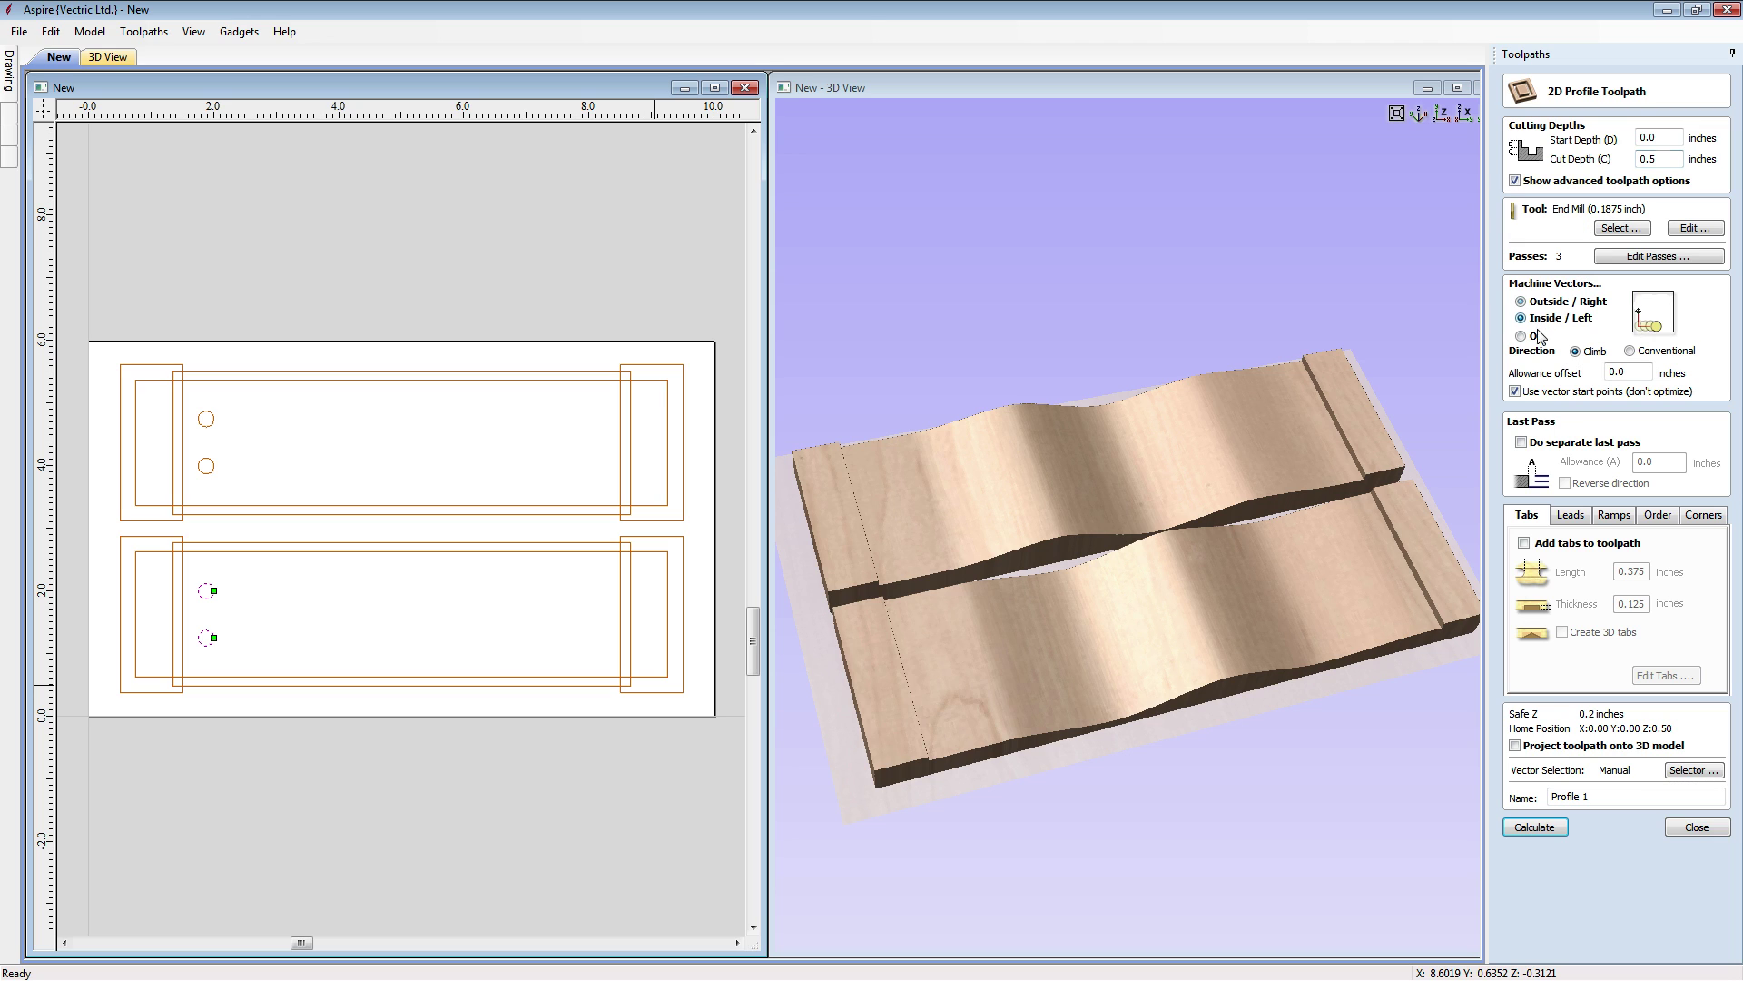
click(1609, 516)
click(1564, 539)
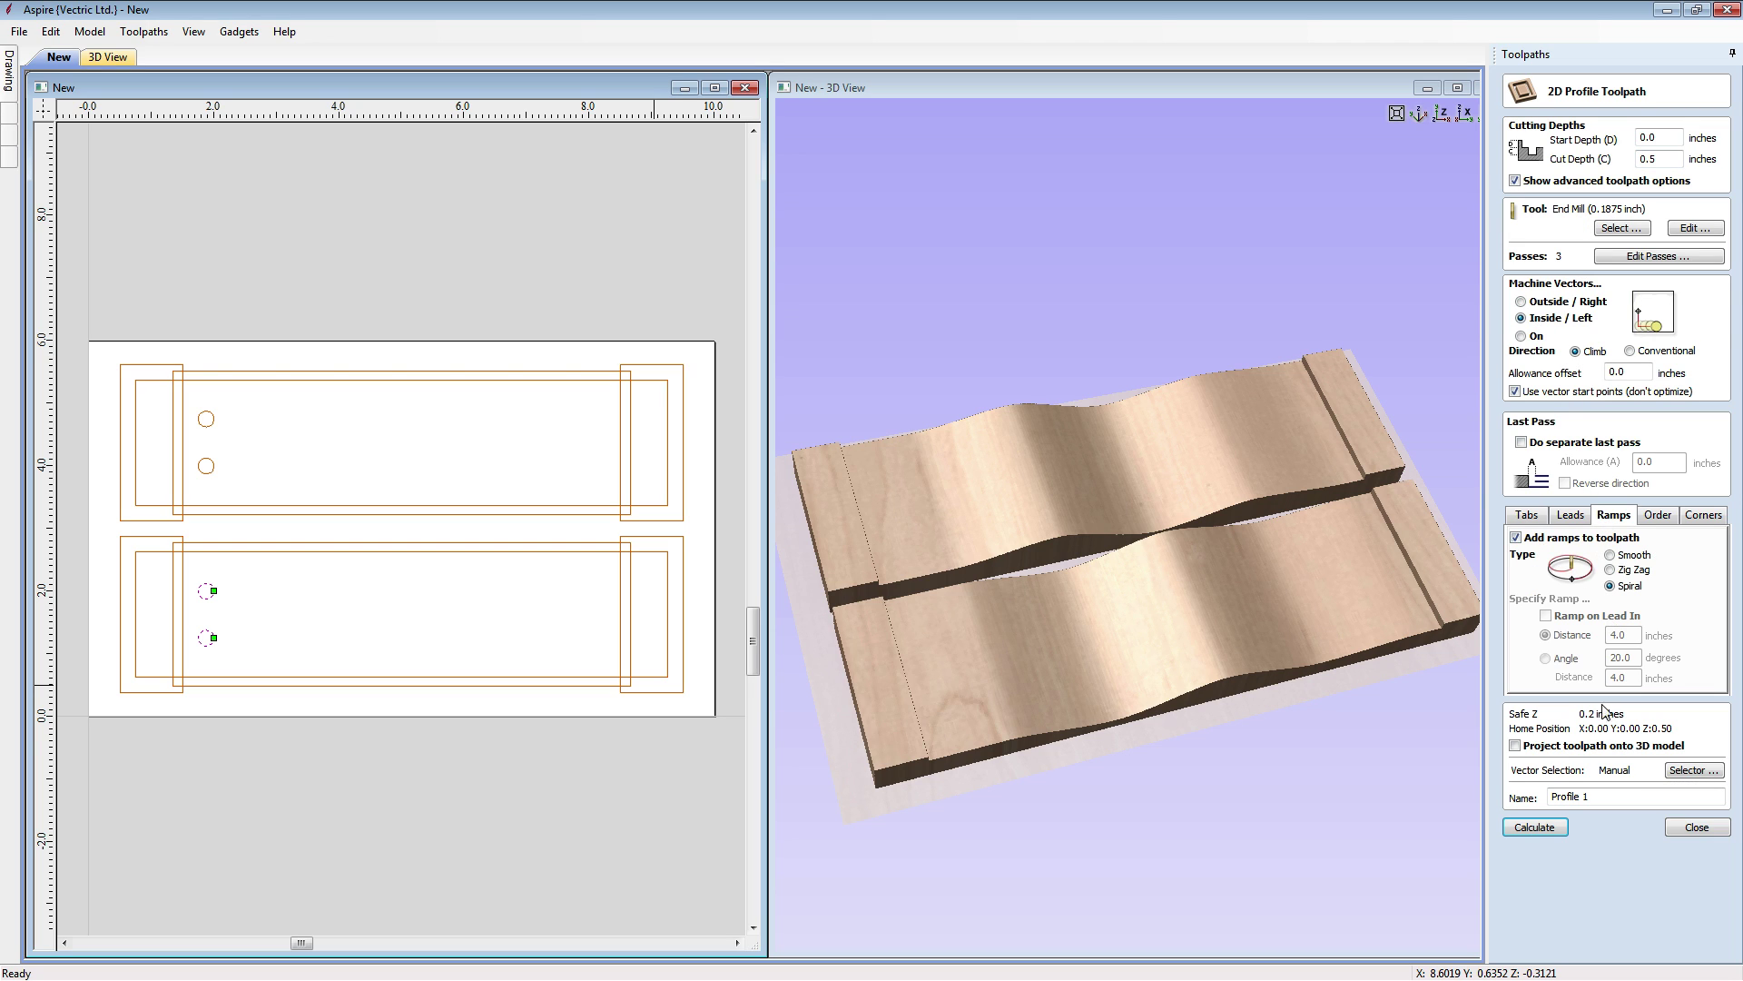
Name the dowel hole toolpath Profile_Dowel-0-5, calculate it and simulate it
click(1616, 796)
key(BackSpace)
key(BackSpace)
text(_Dowel-0-5)
click(1558, 834)
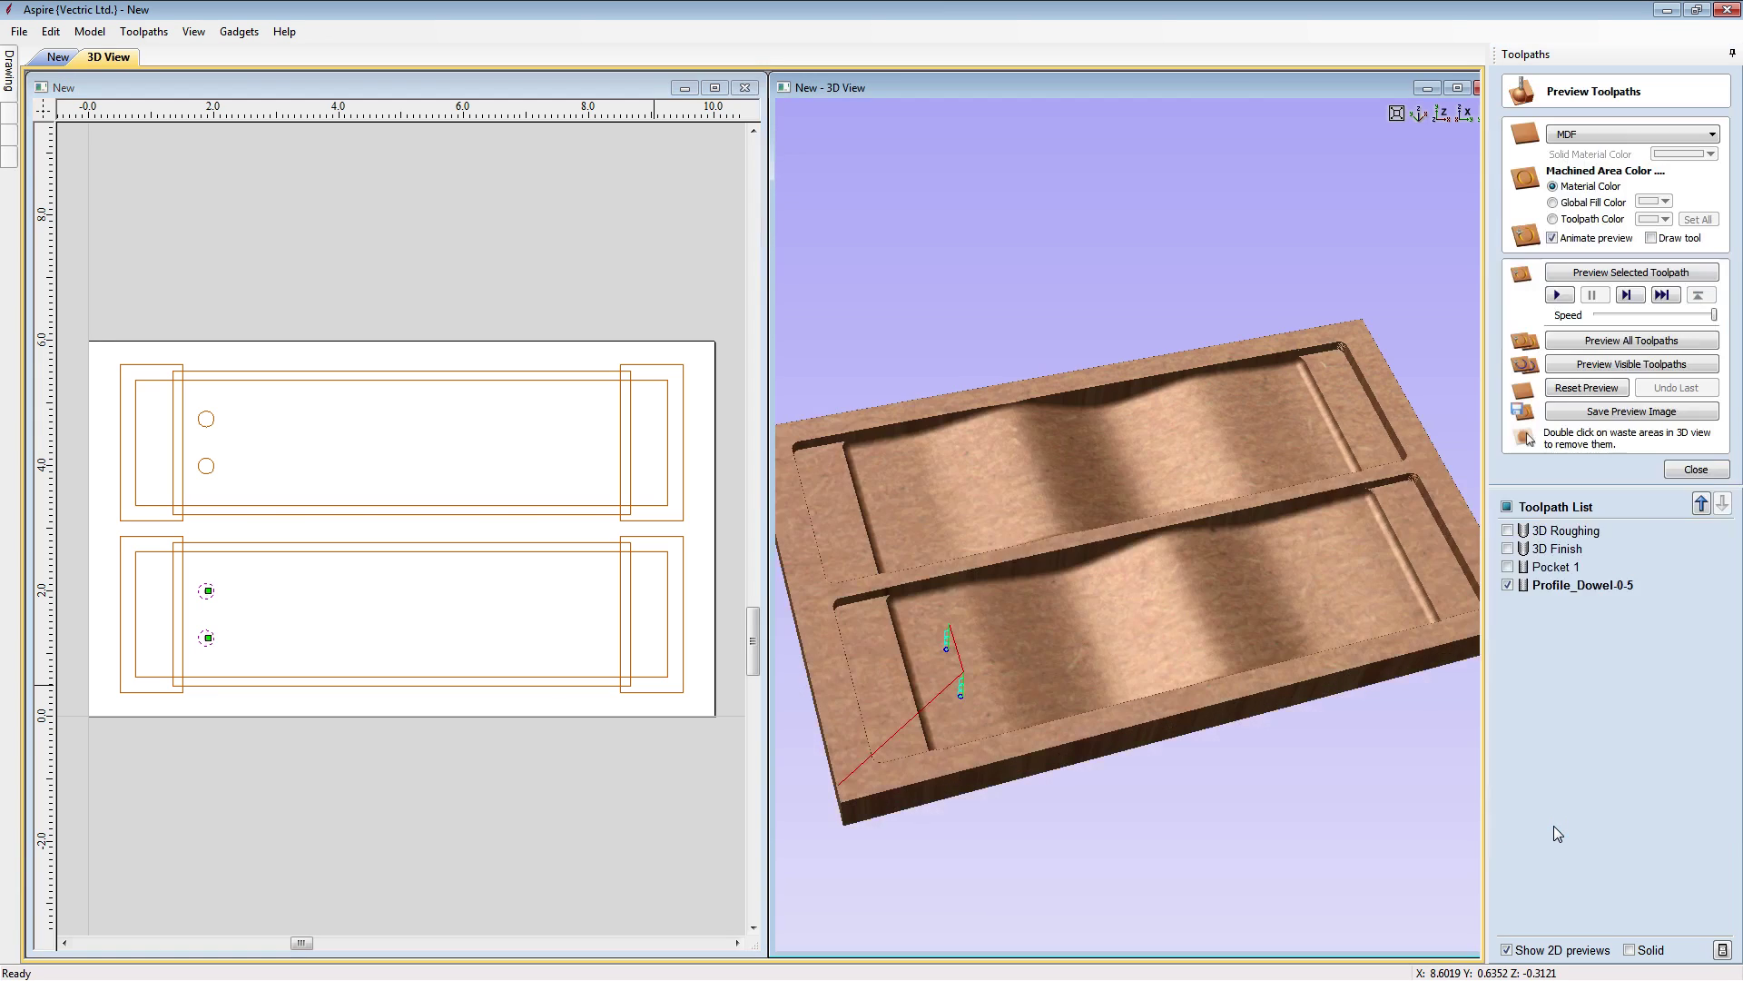
click(1638, 276)
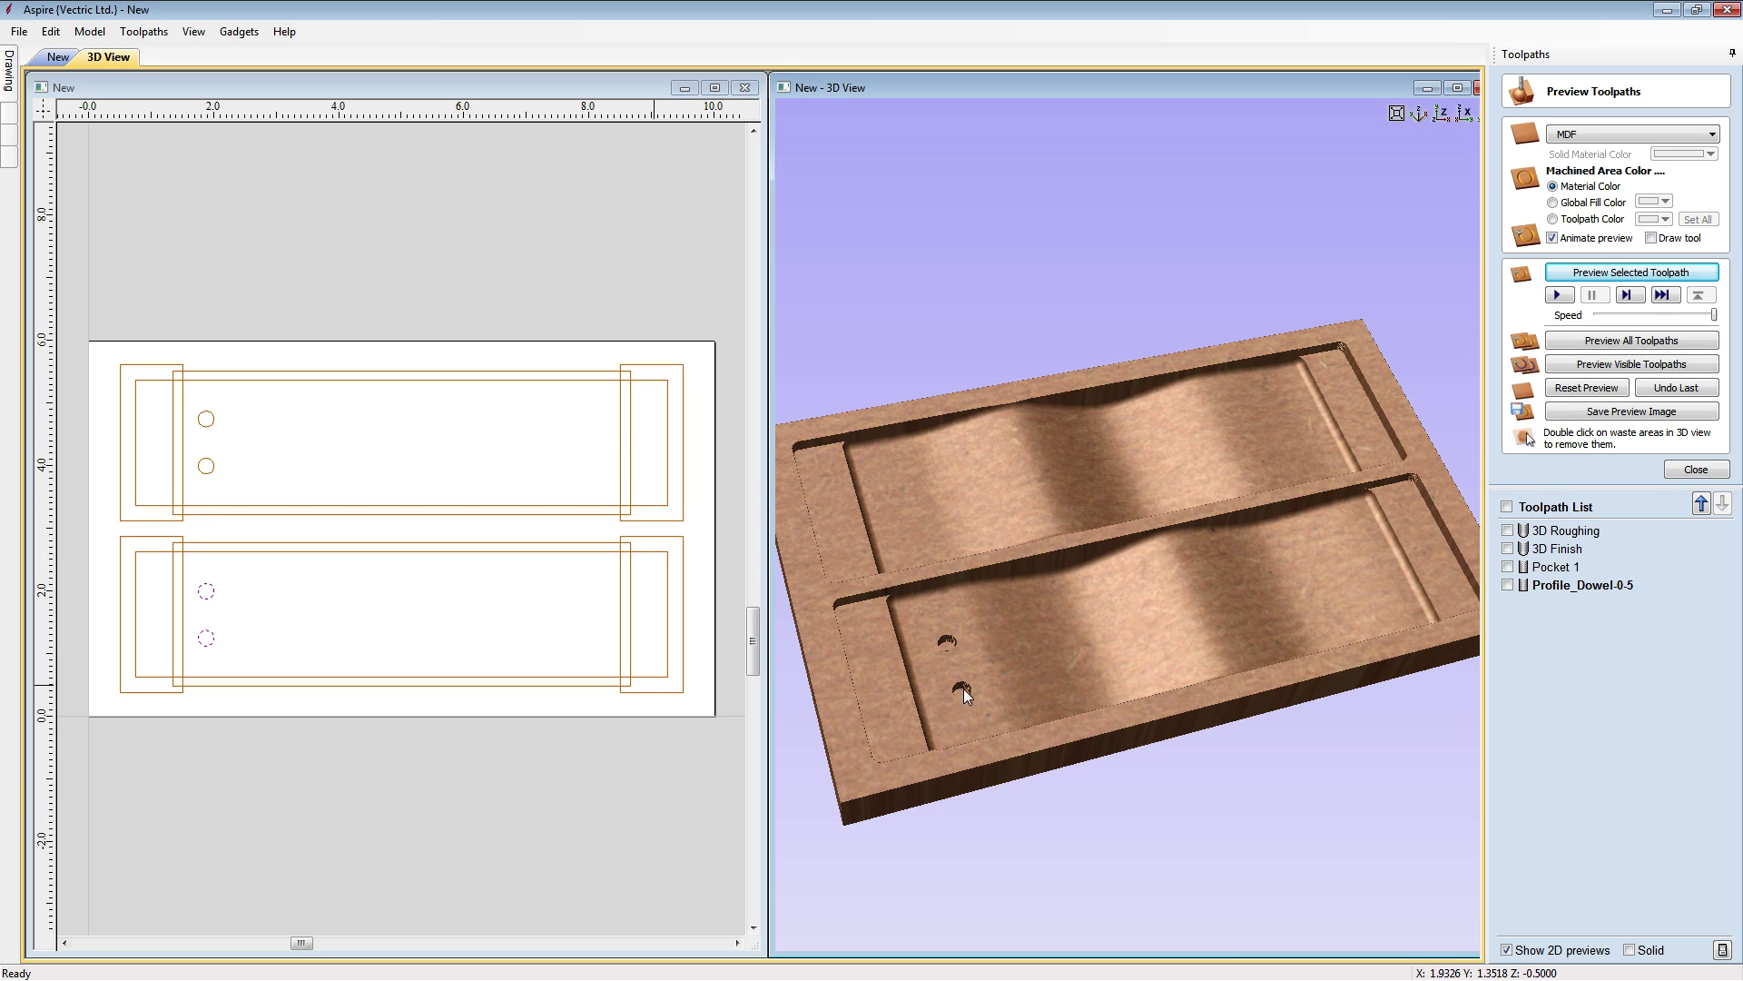
Duplicate the dowel hole toolpath, apply the copy to the upper part's two circles and set its allowance offset to -0.02 inches
right_click(1634, 585)
click(1648, 686)
double_click(1591, 603)
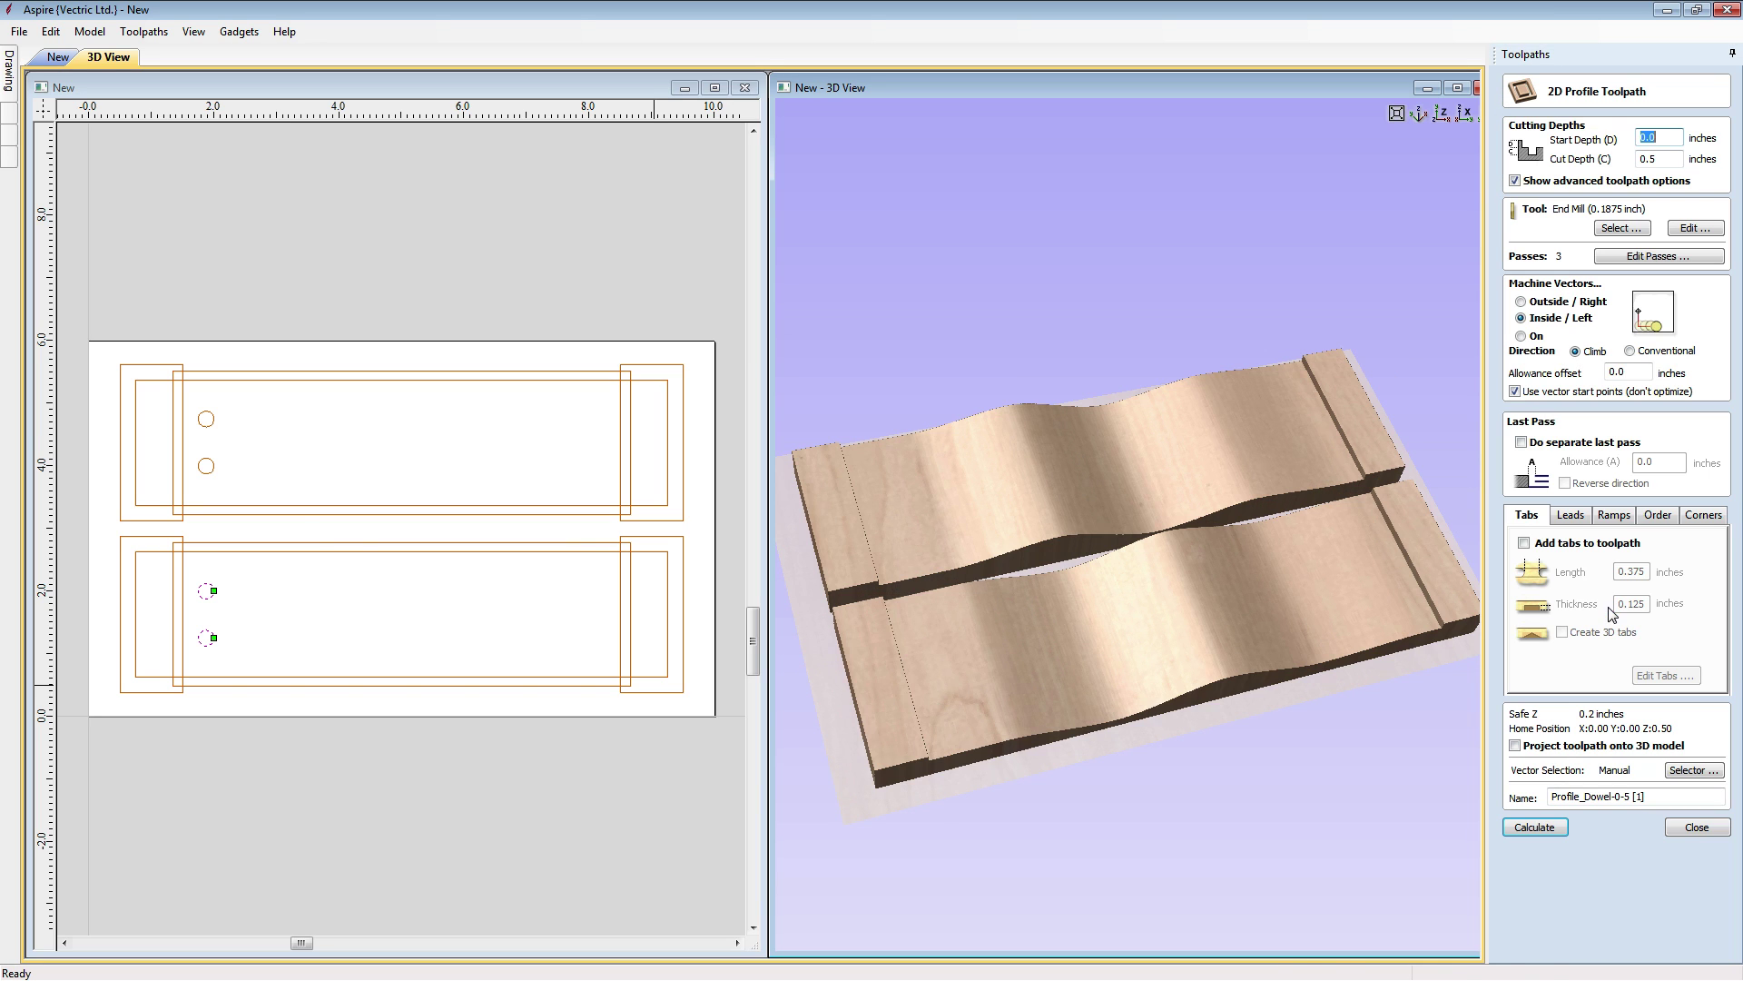
click(213, 468)
shift+click(213, 419)
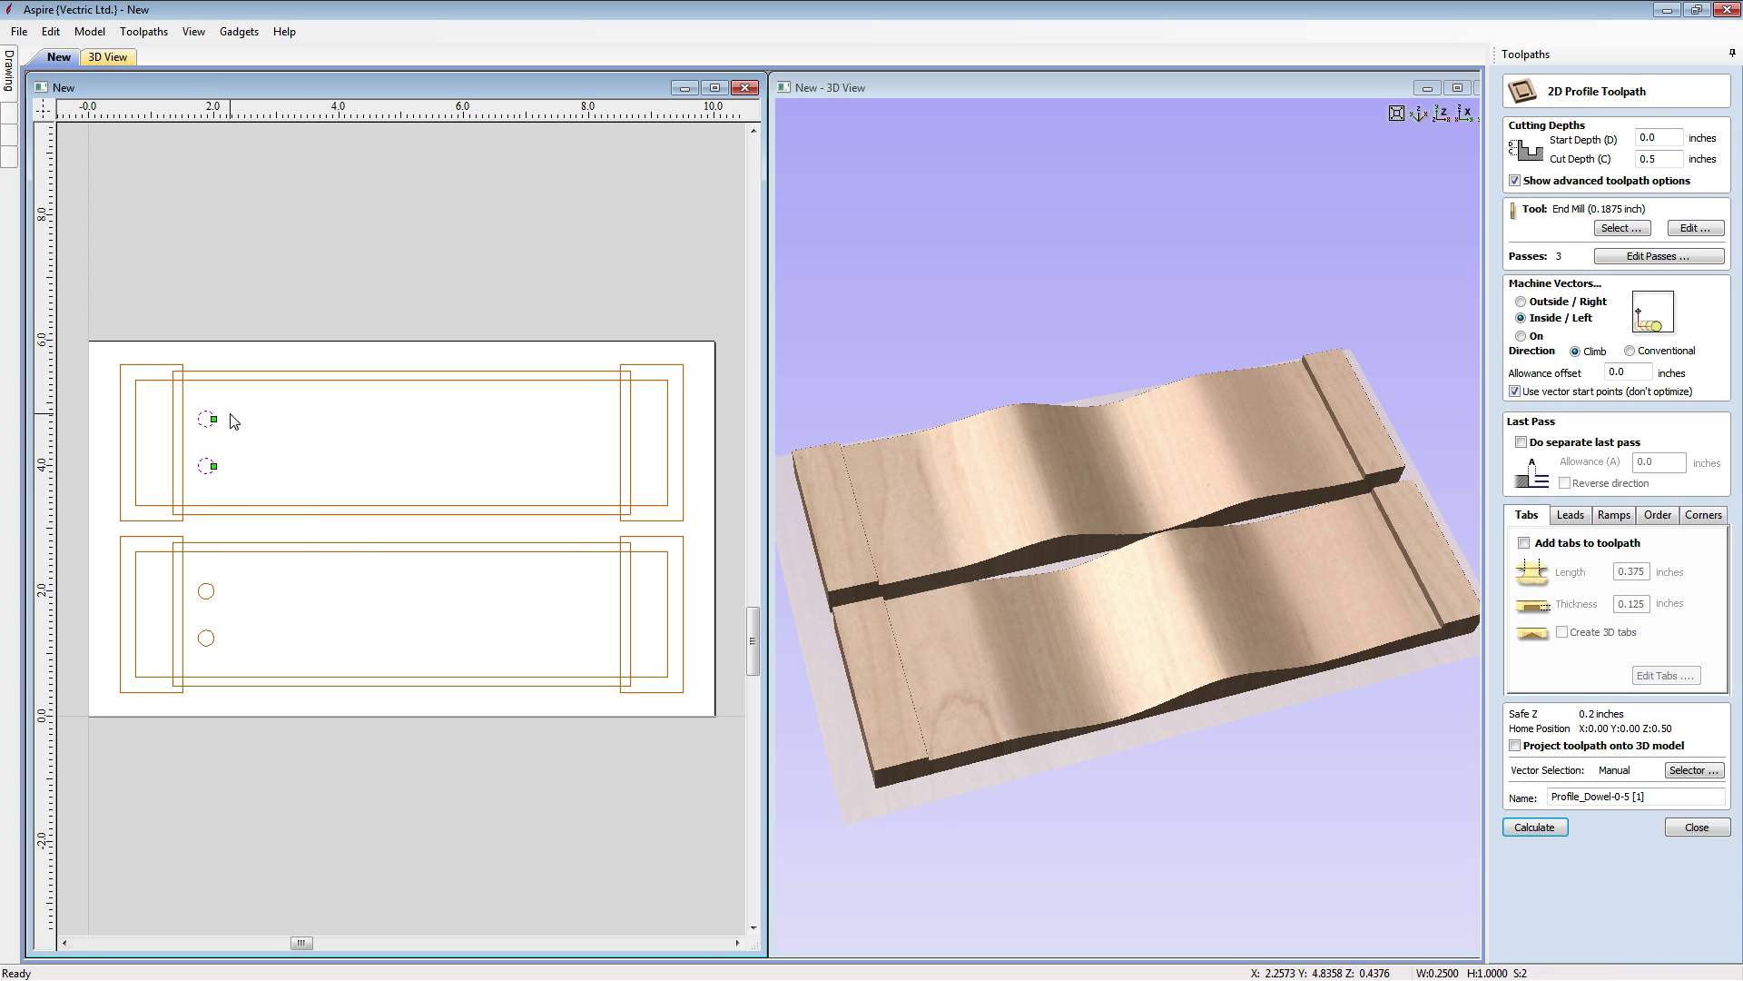
drag(1634, 372, 1579, 382)
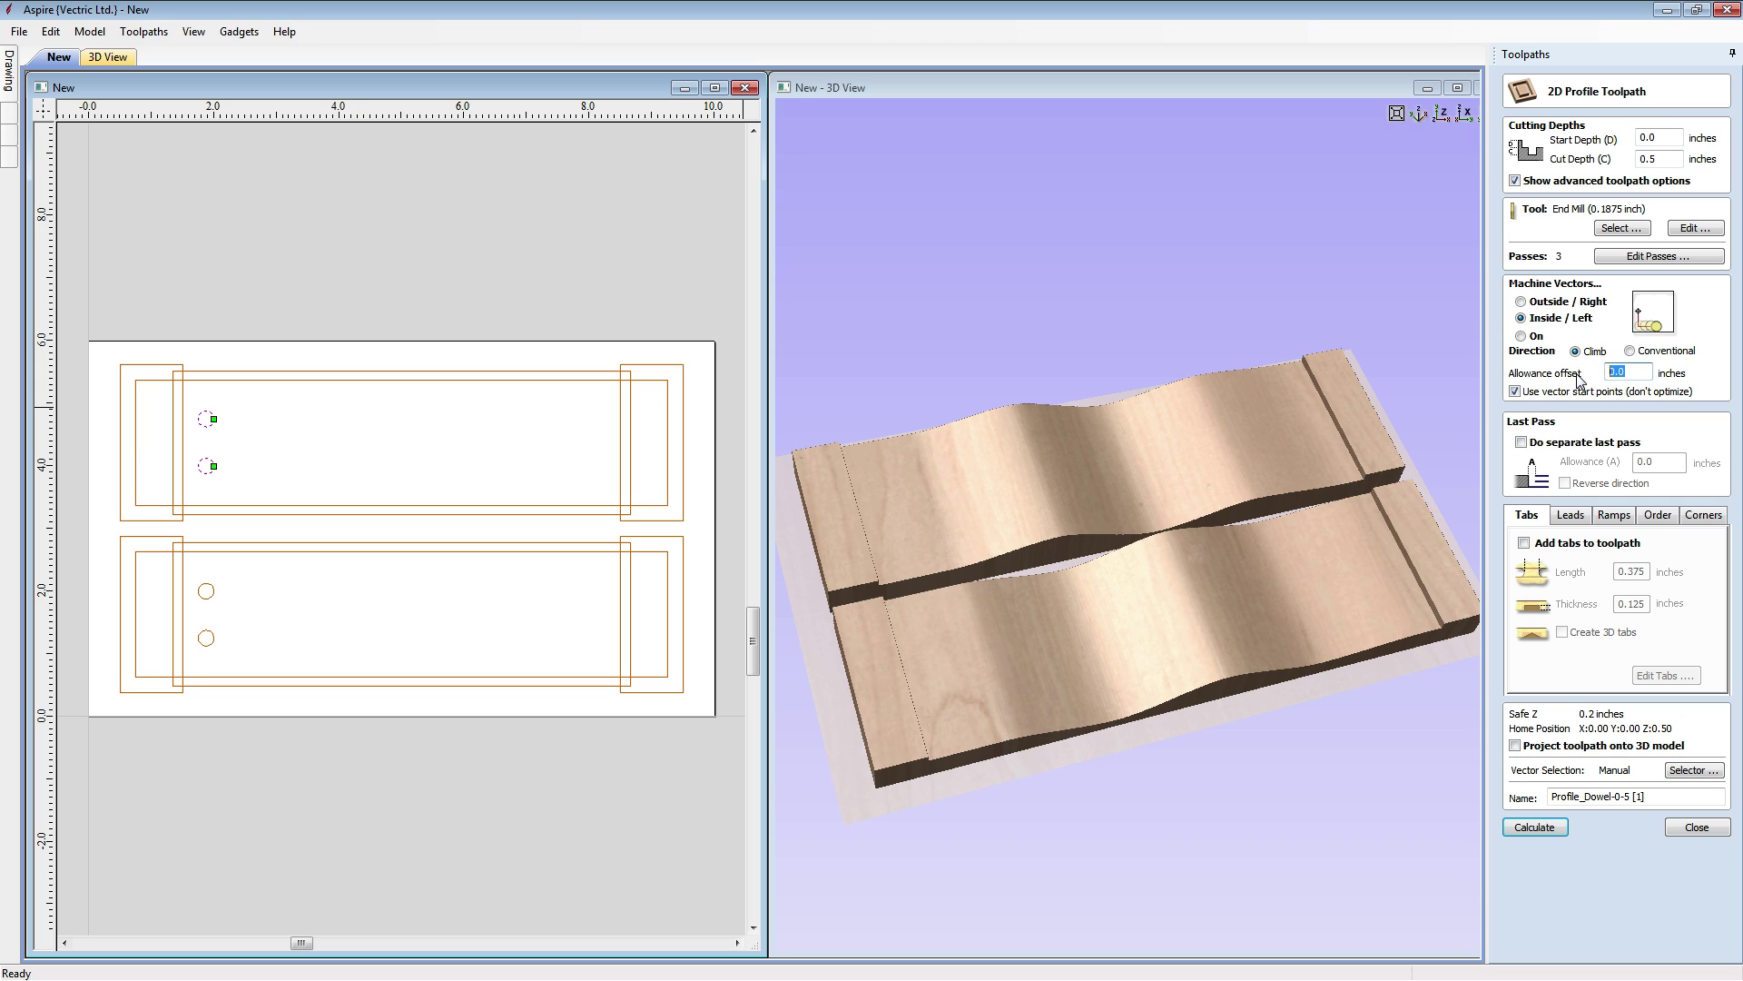
text(-0.02)
Name the copied toolpath Profile_Dowel-Through, set its cut depth to 0.76 inches, then calculate and simulate it despite the cut-through depth
drag(1649, 796, 1619, 796)
text(Through)
double_click(1663, 157)
text(0.76)
click(1554, 837)
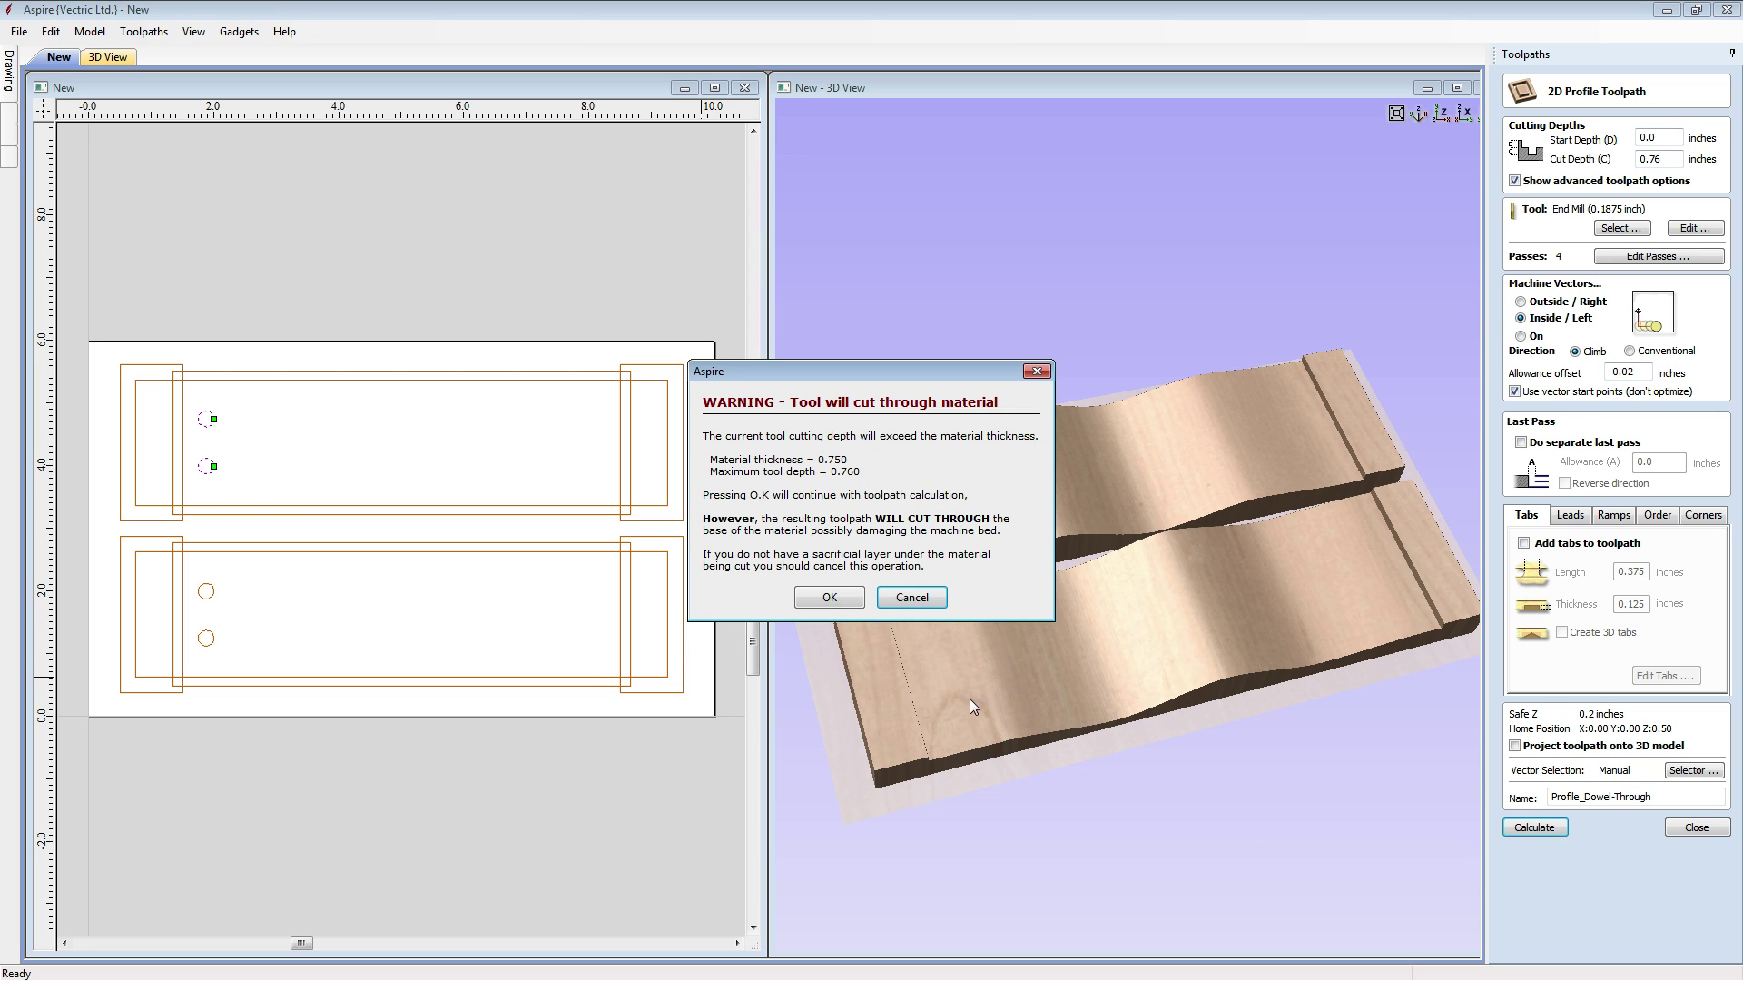
click(842, 602)
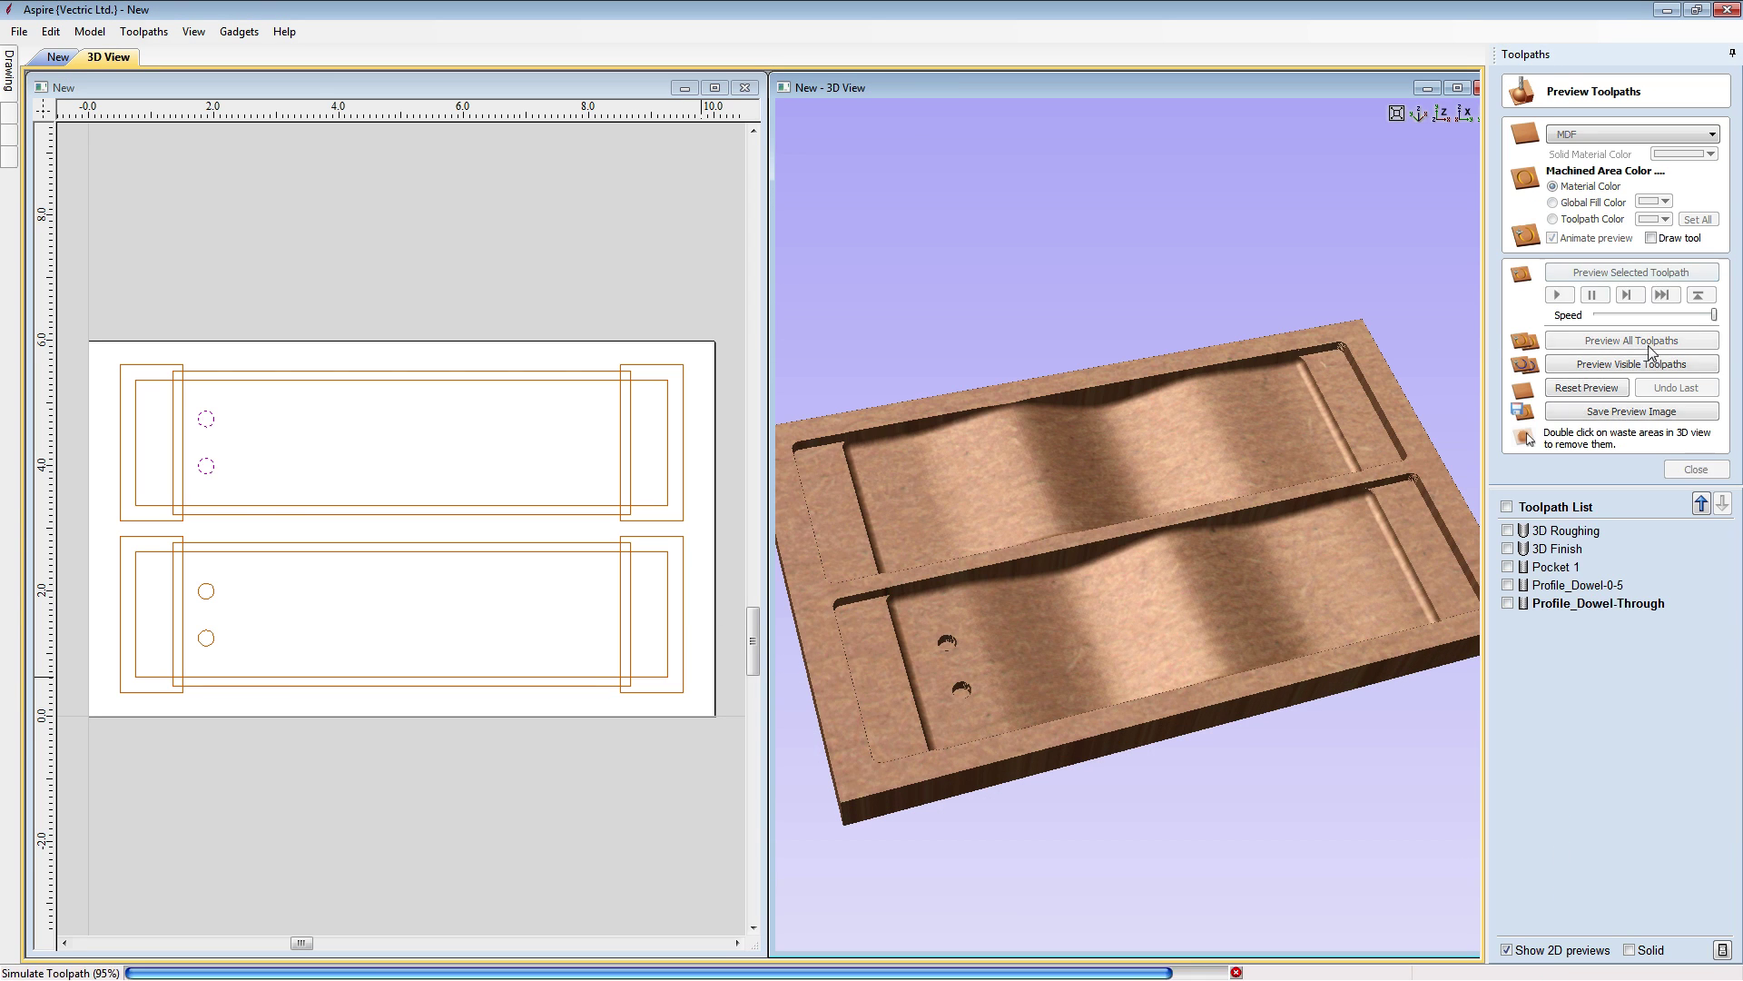
drag(1173, 576, 880, 555)
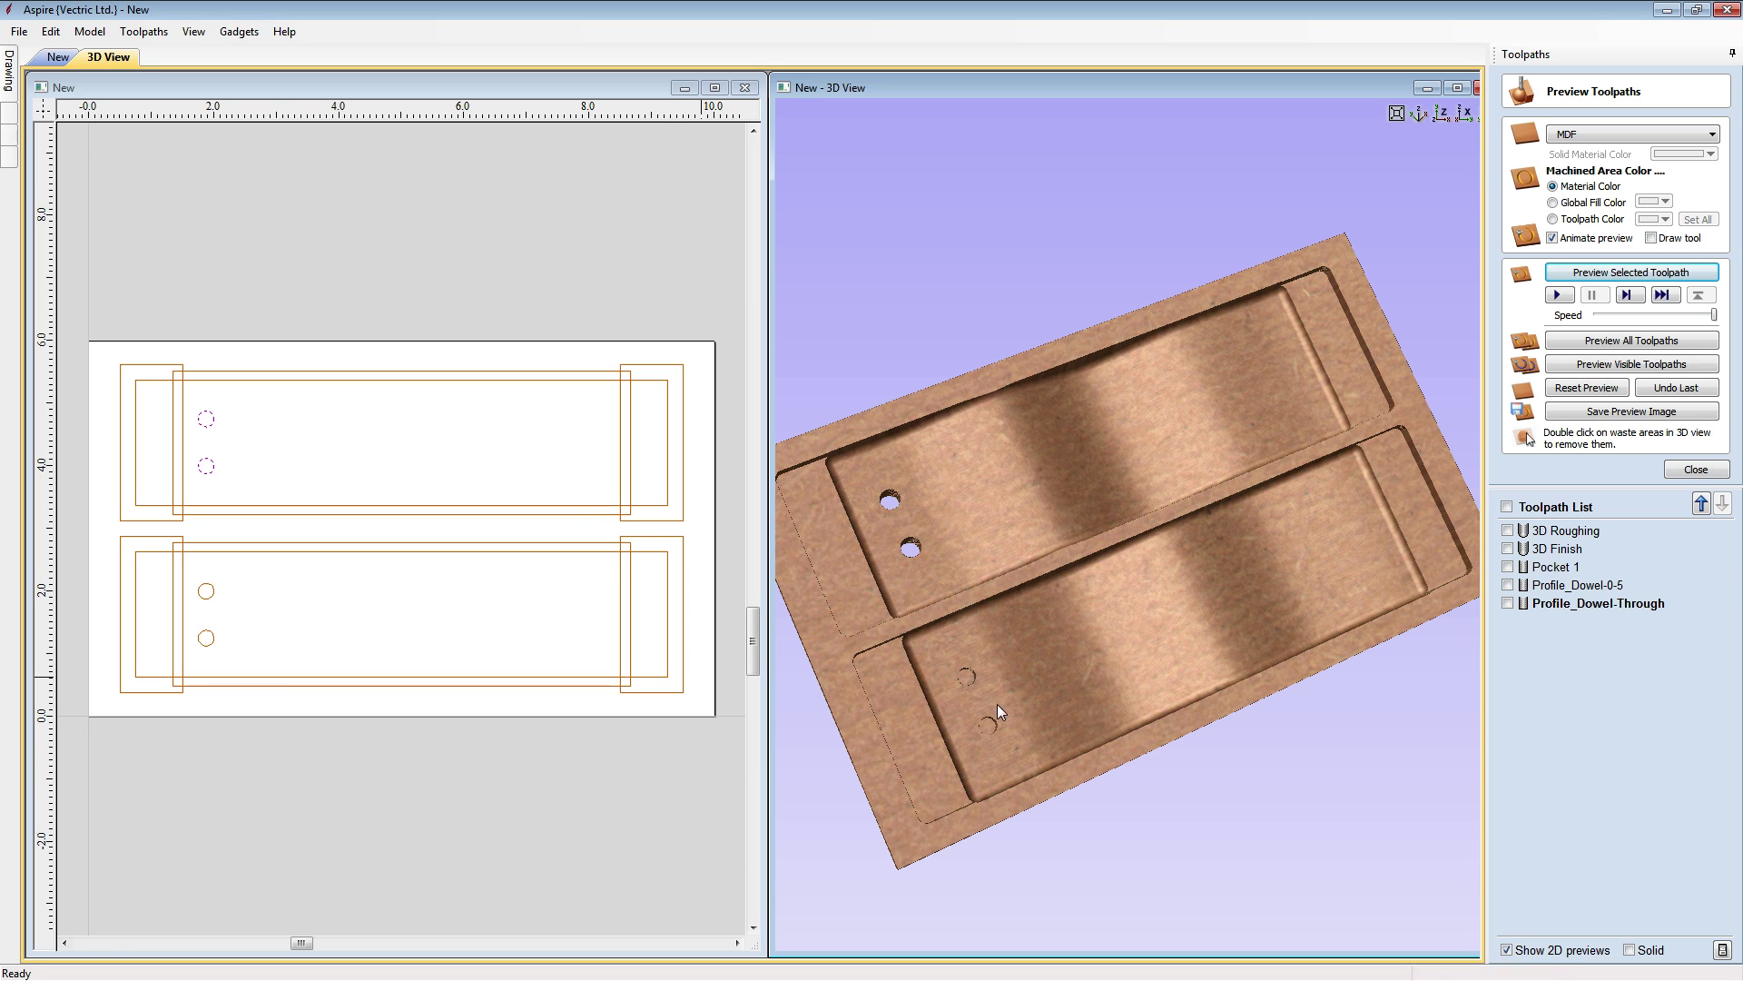
drag(1148, 787, 1188, 707)
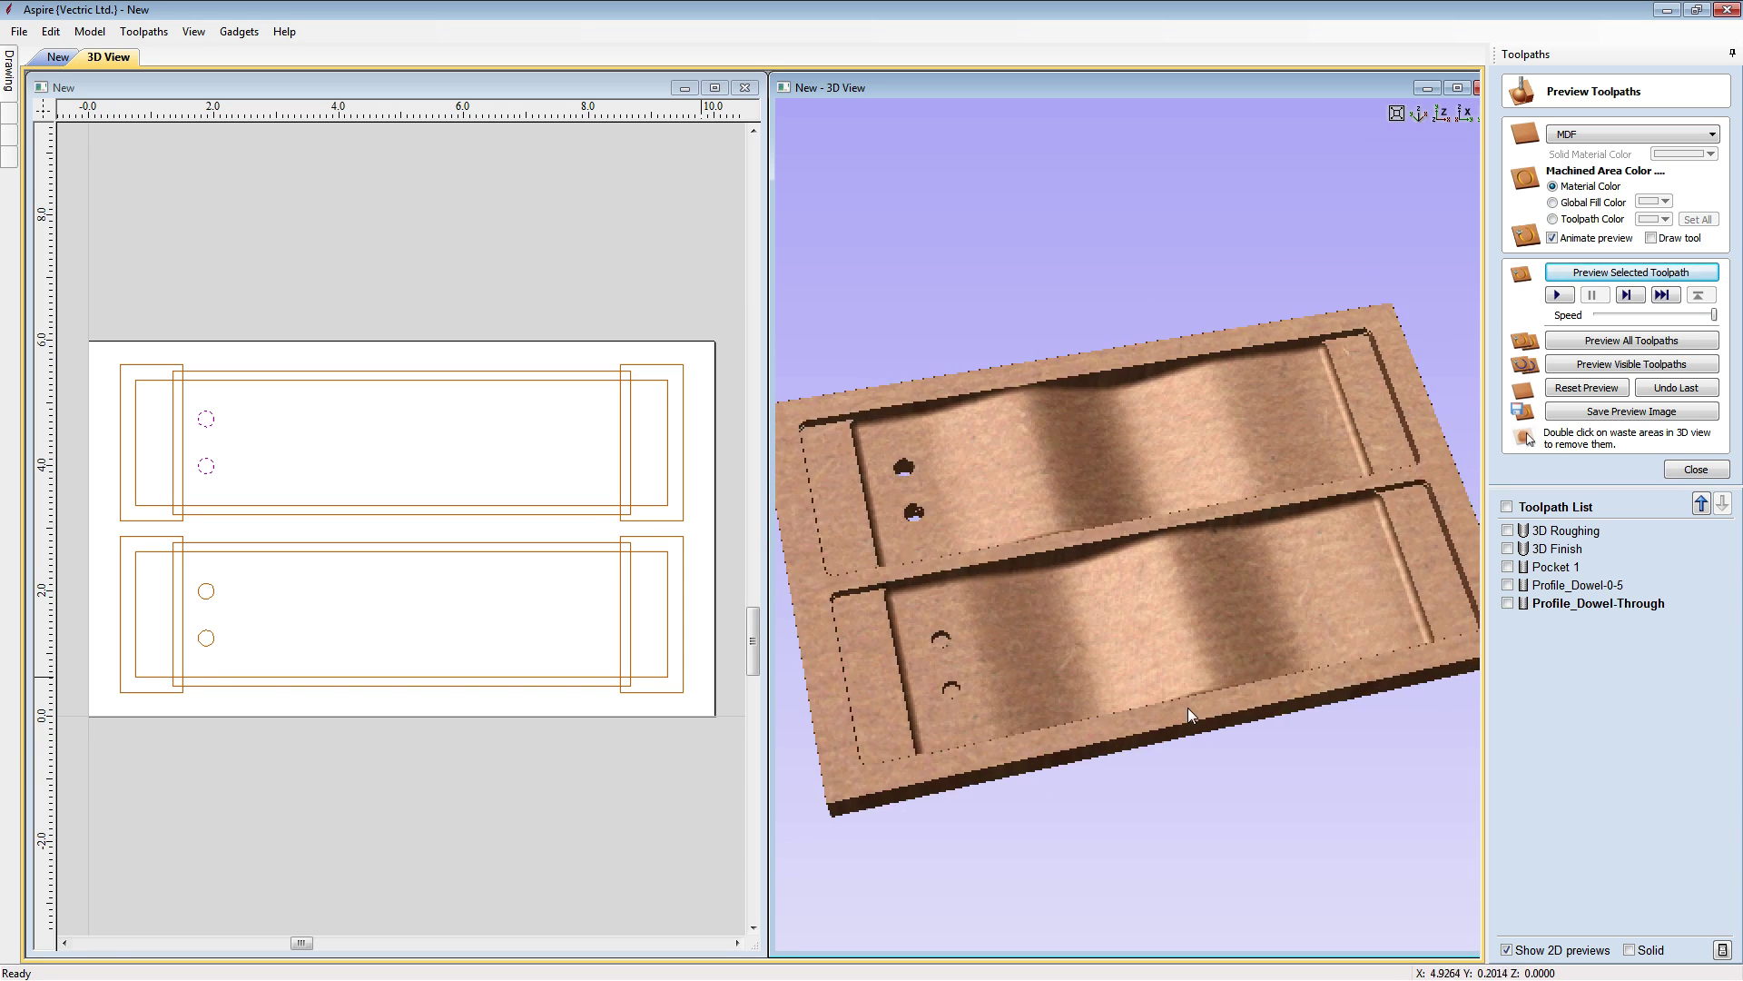
Start a profile toolpath outside the two main part outlines and enable holding tabs on it
click(362, 505)
shift+click(368, 554)
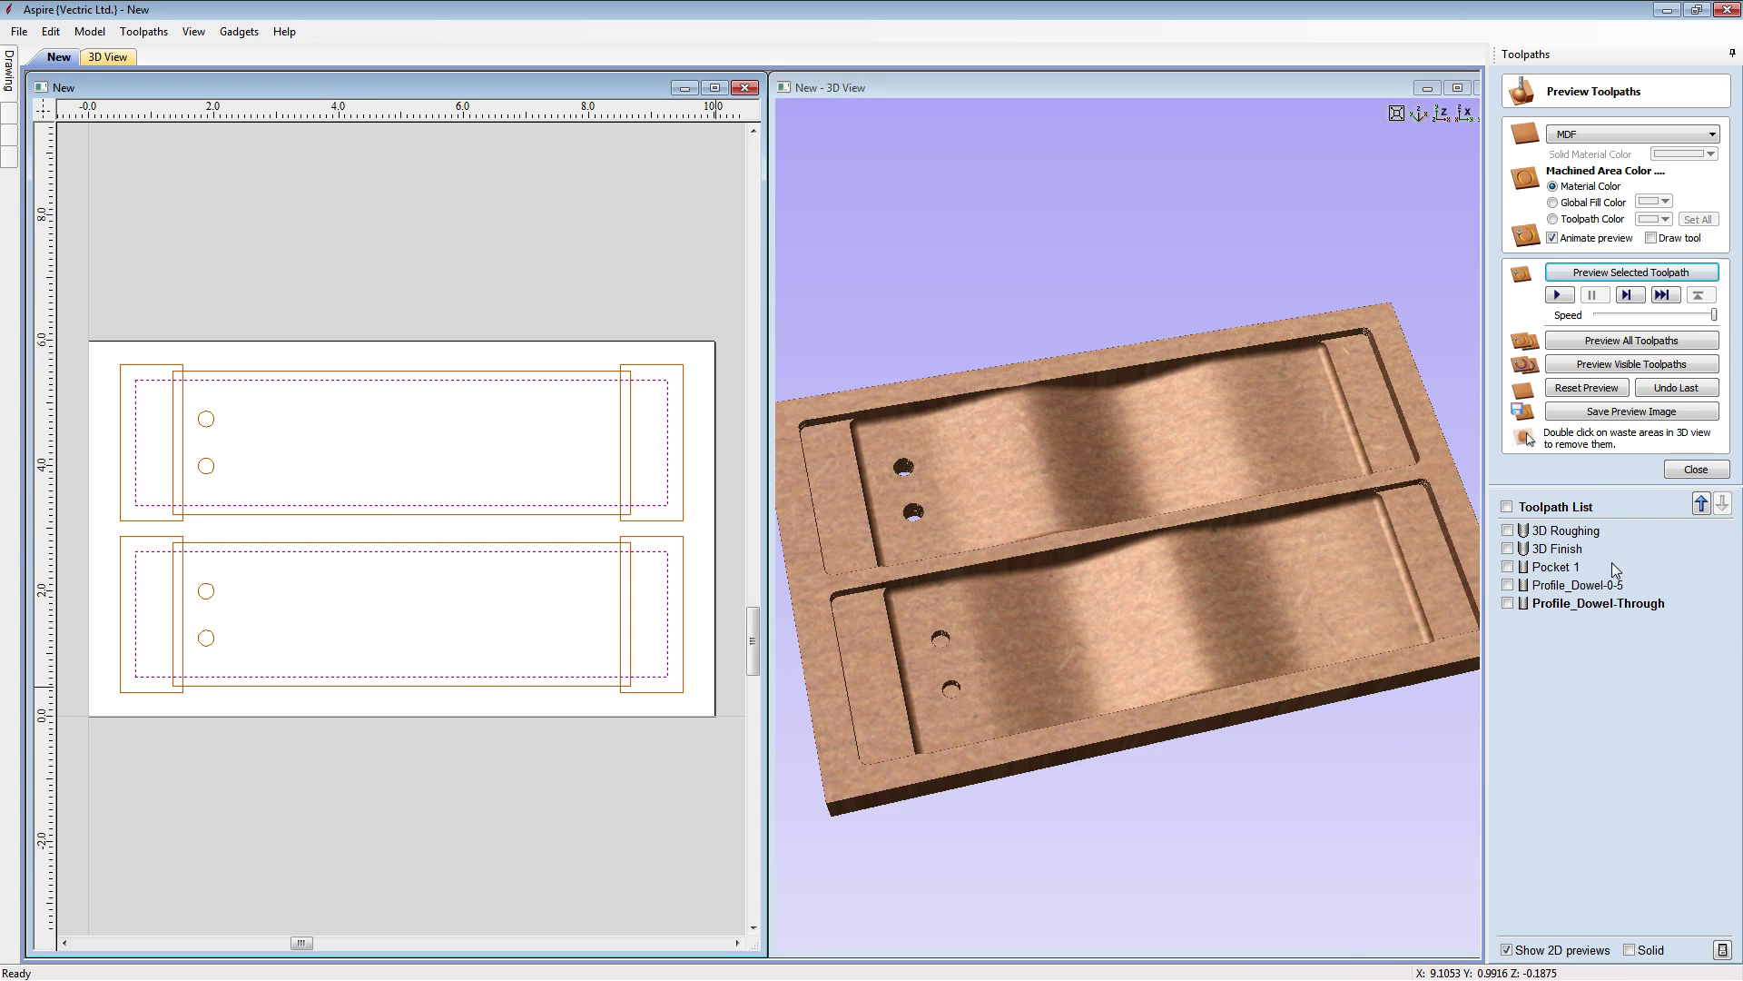
click(1696, 470)
click(1516, 186)
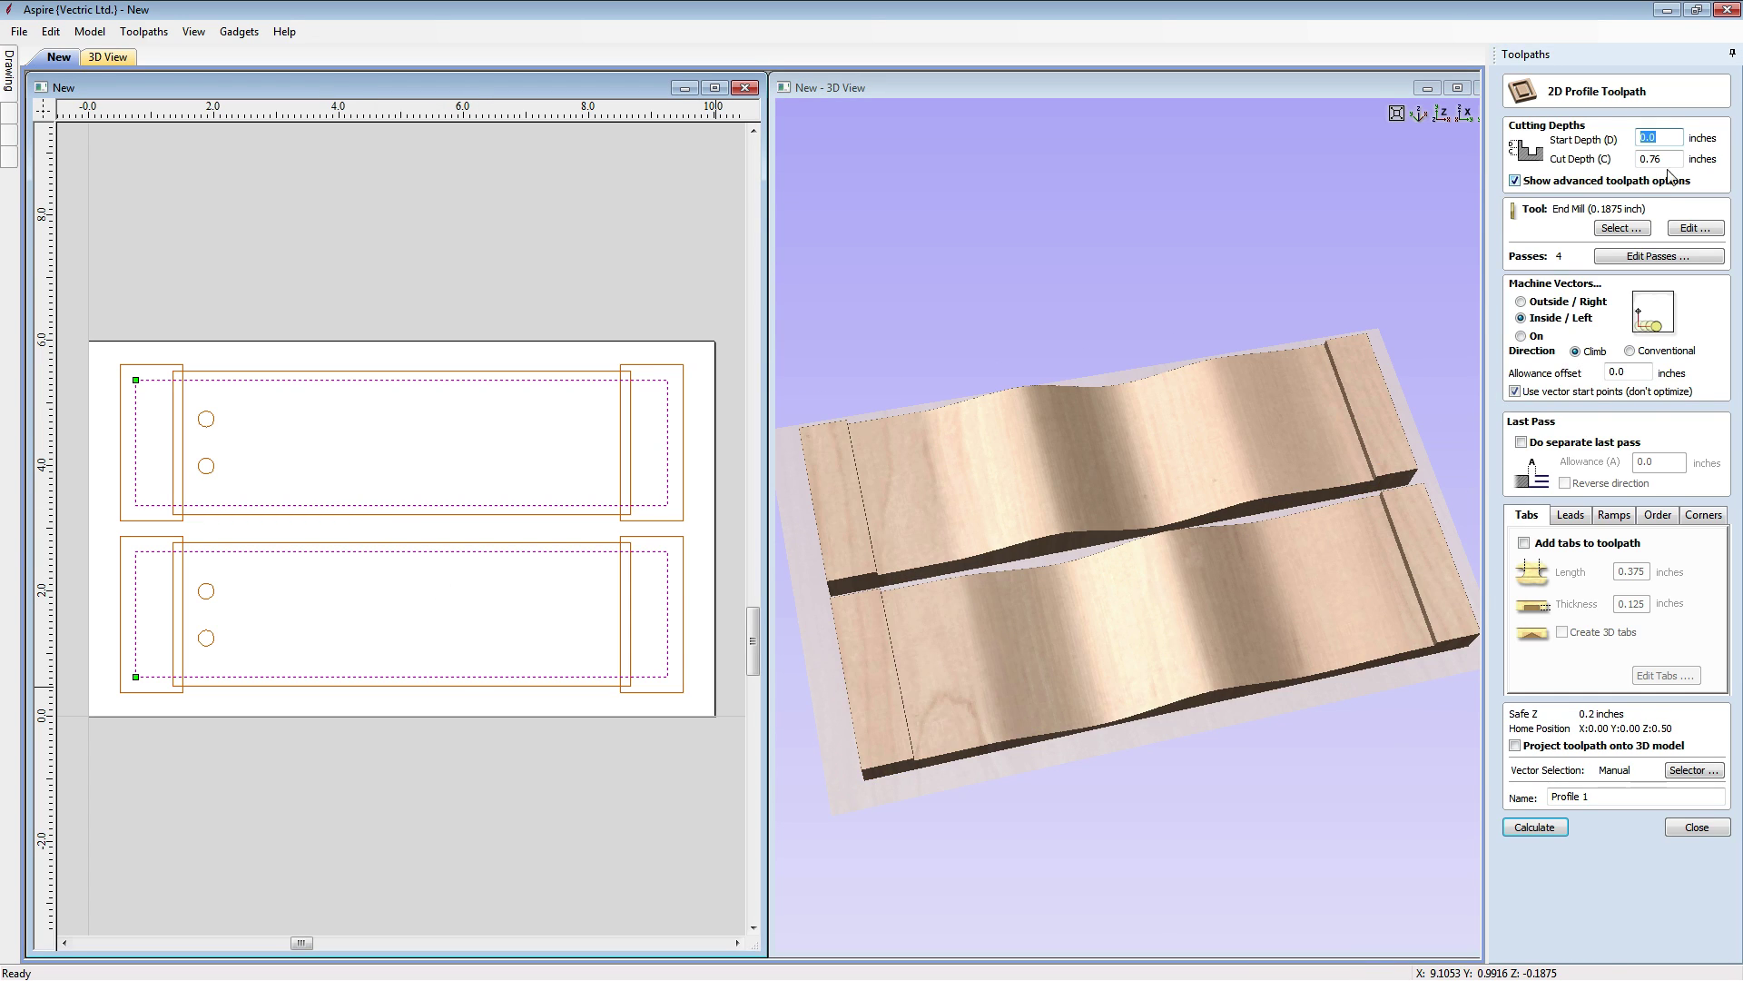
click(1523, 302)
click(1524, 543)
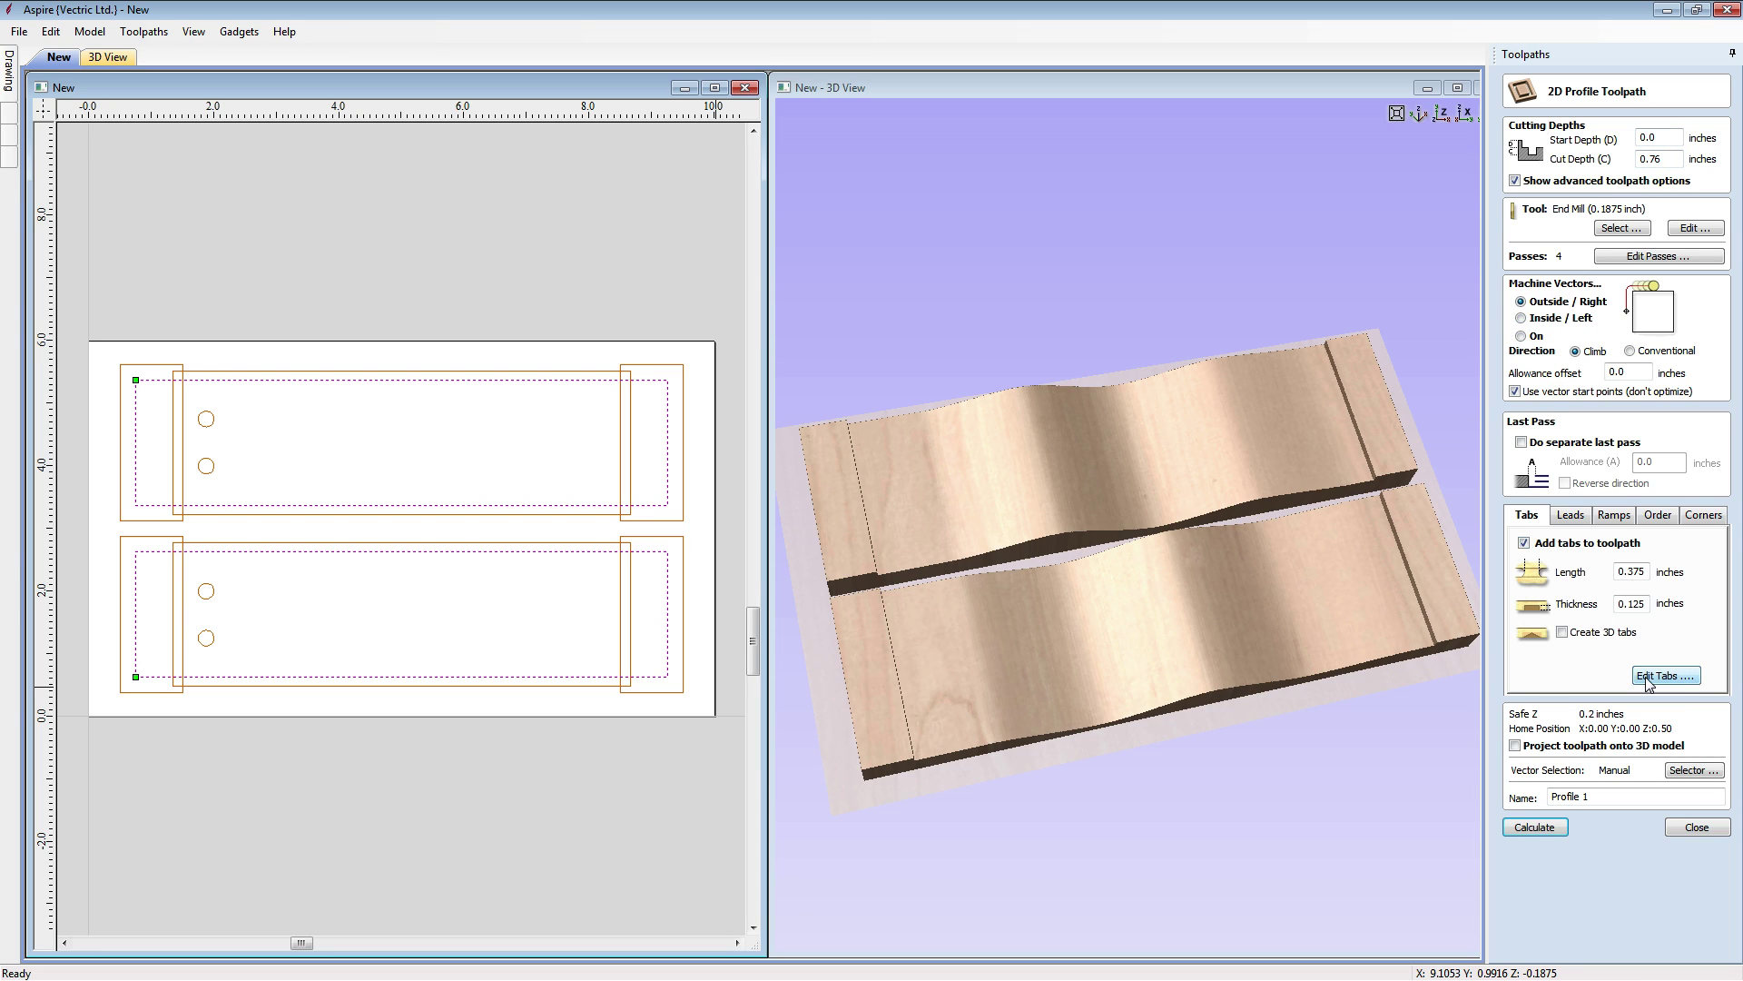
Place four holding tabs on each part outline, two along each long edge
click(1666, 675)
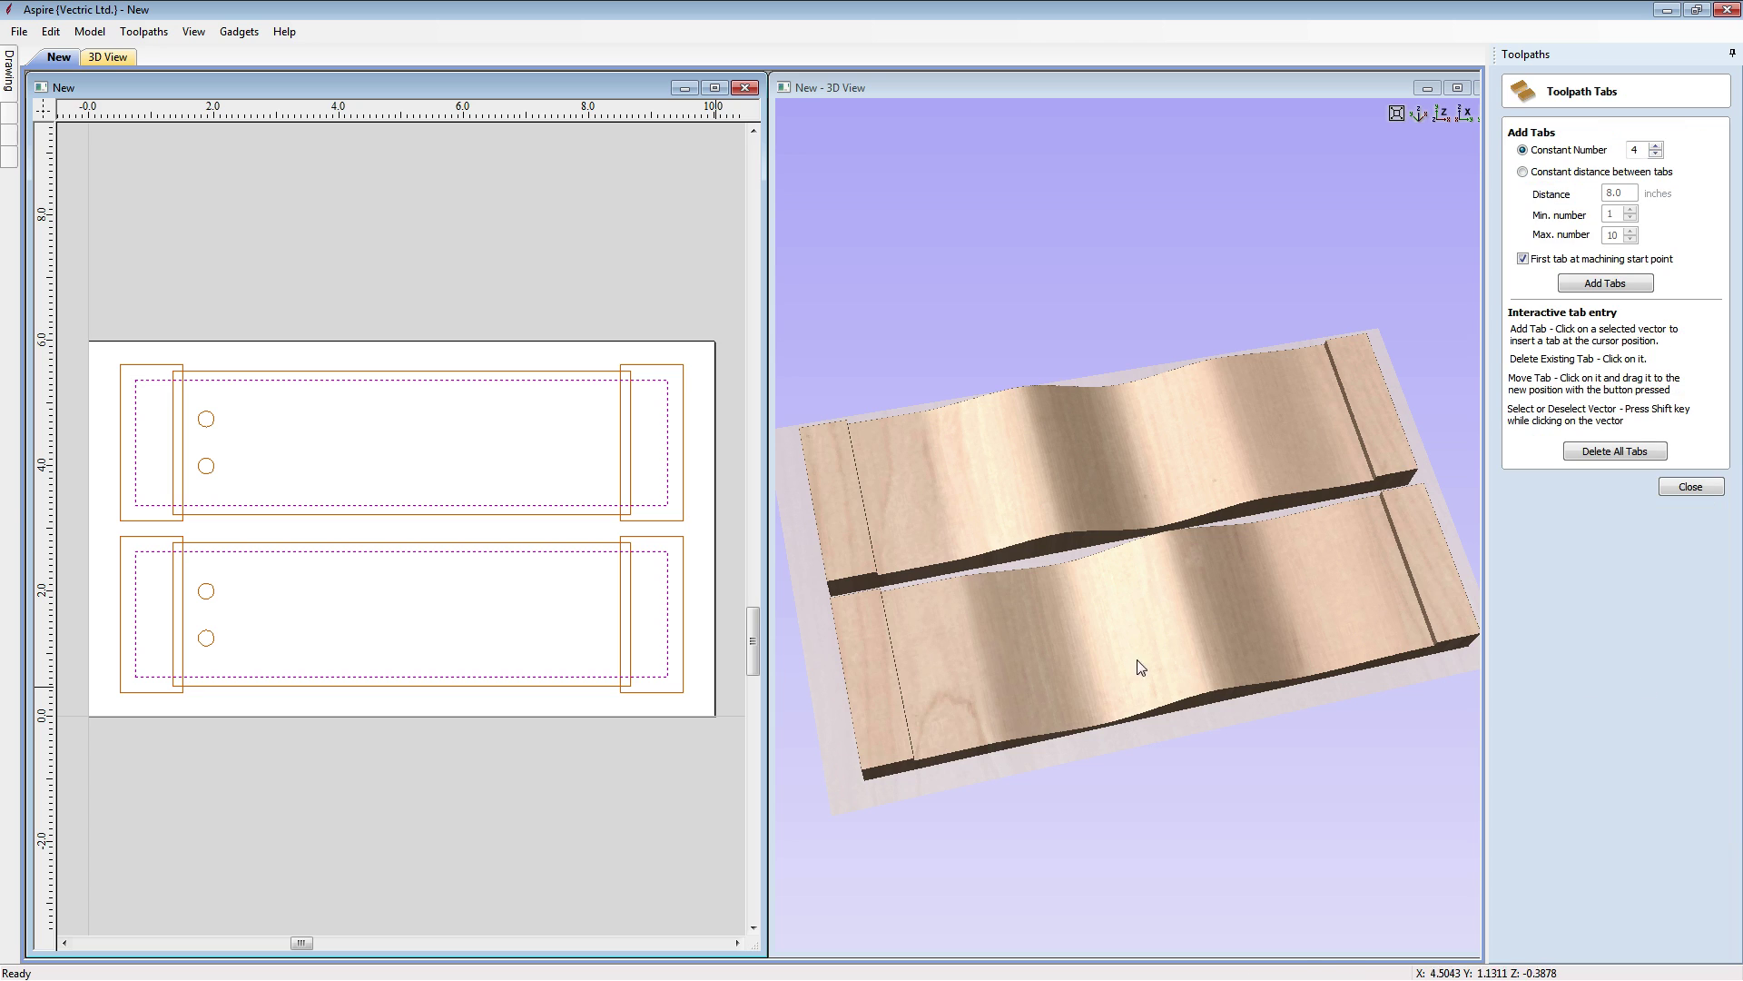
click(241, 380)
click(555, 380)
click(239, 505)
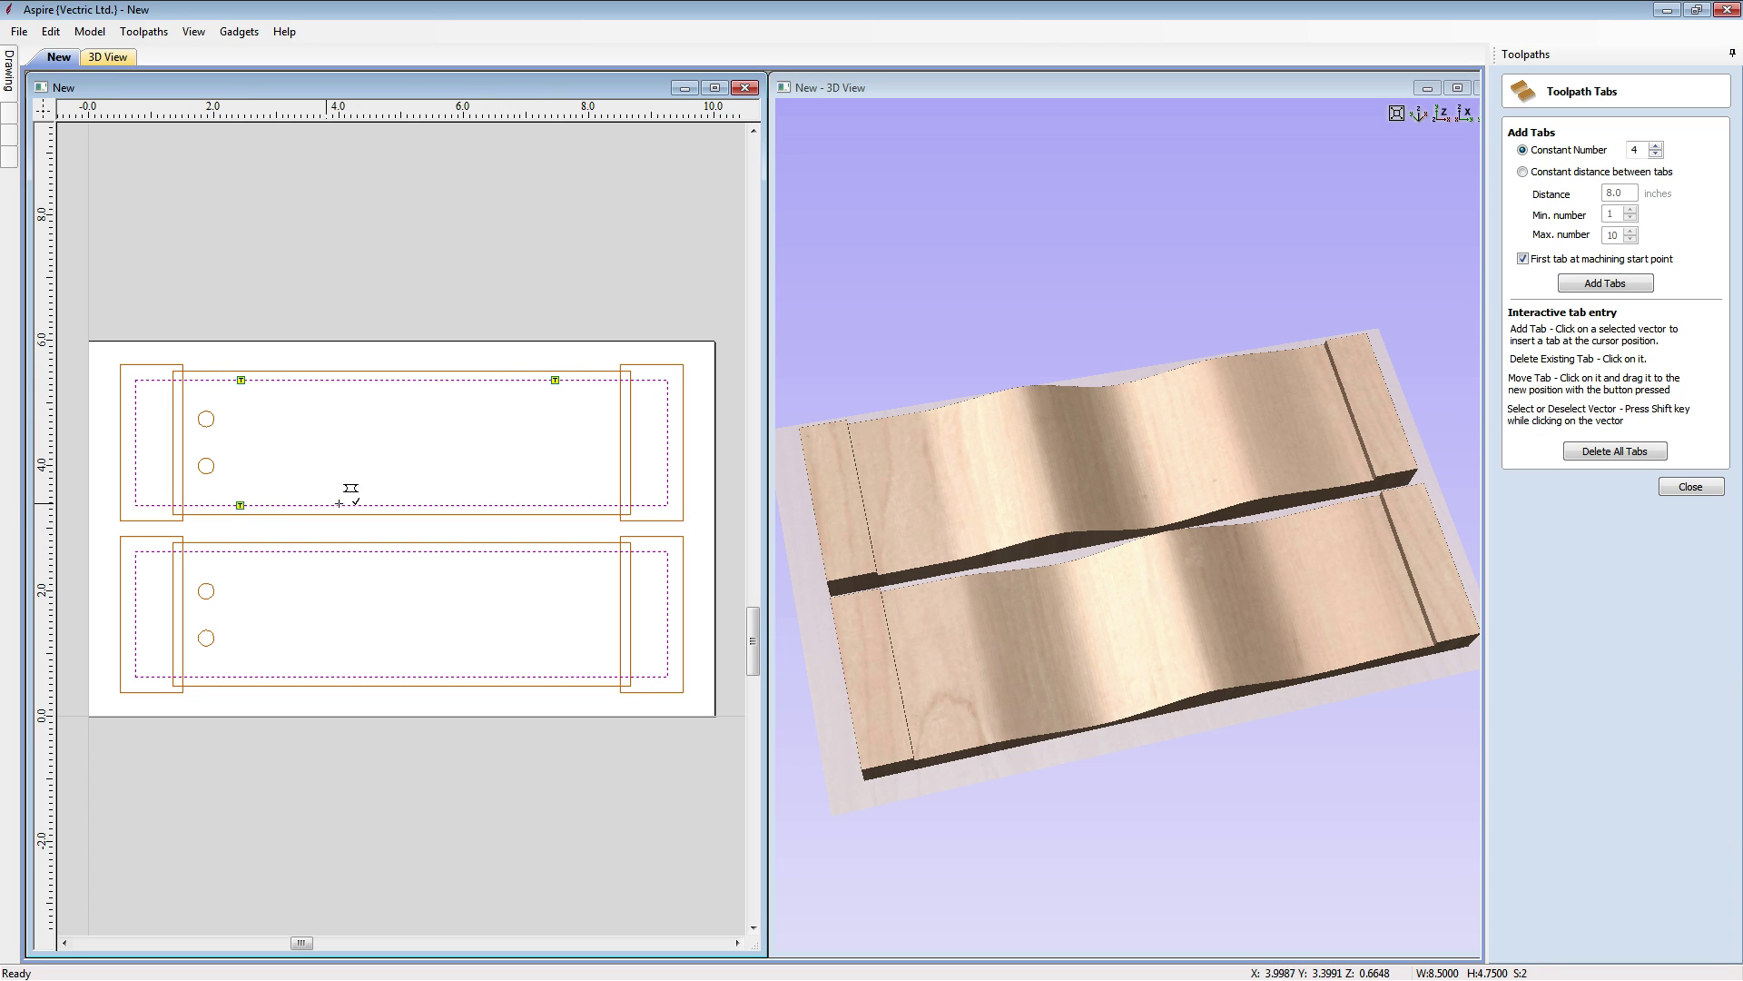
click(559, 505)
click(243, 551)
click(561, 551)
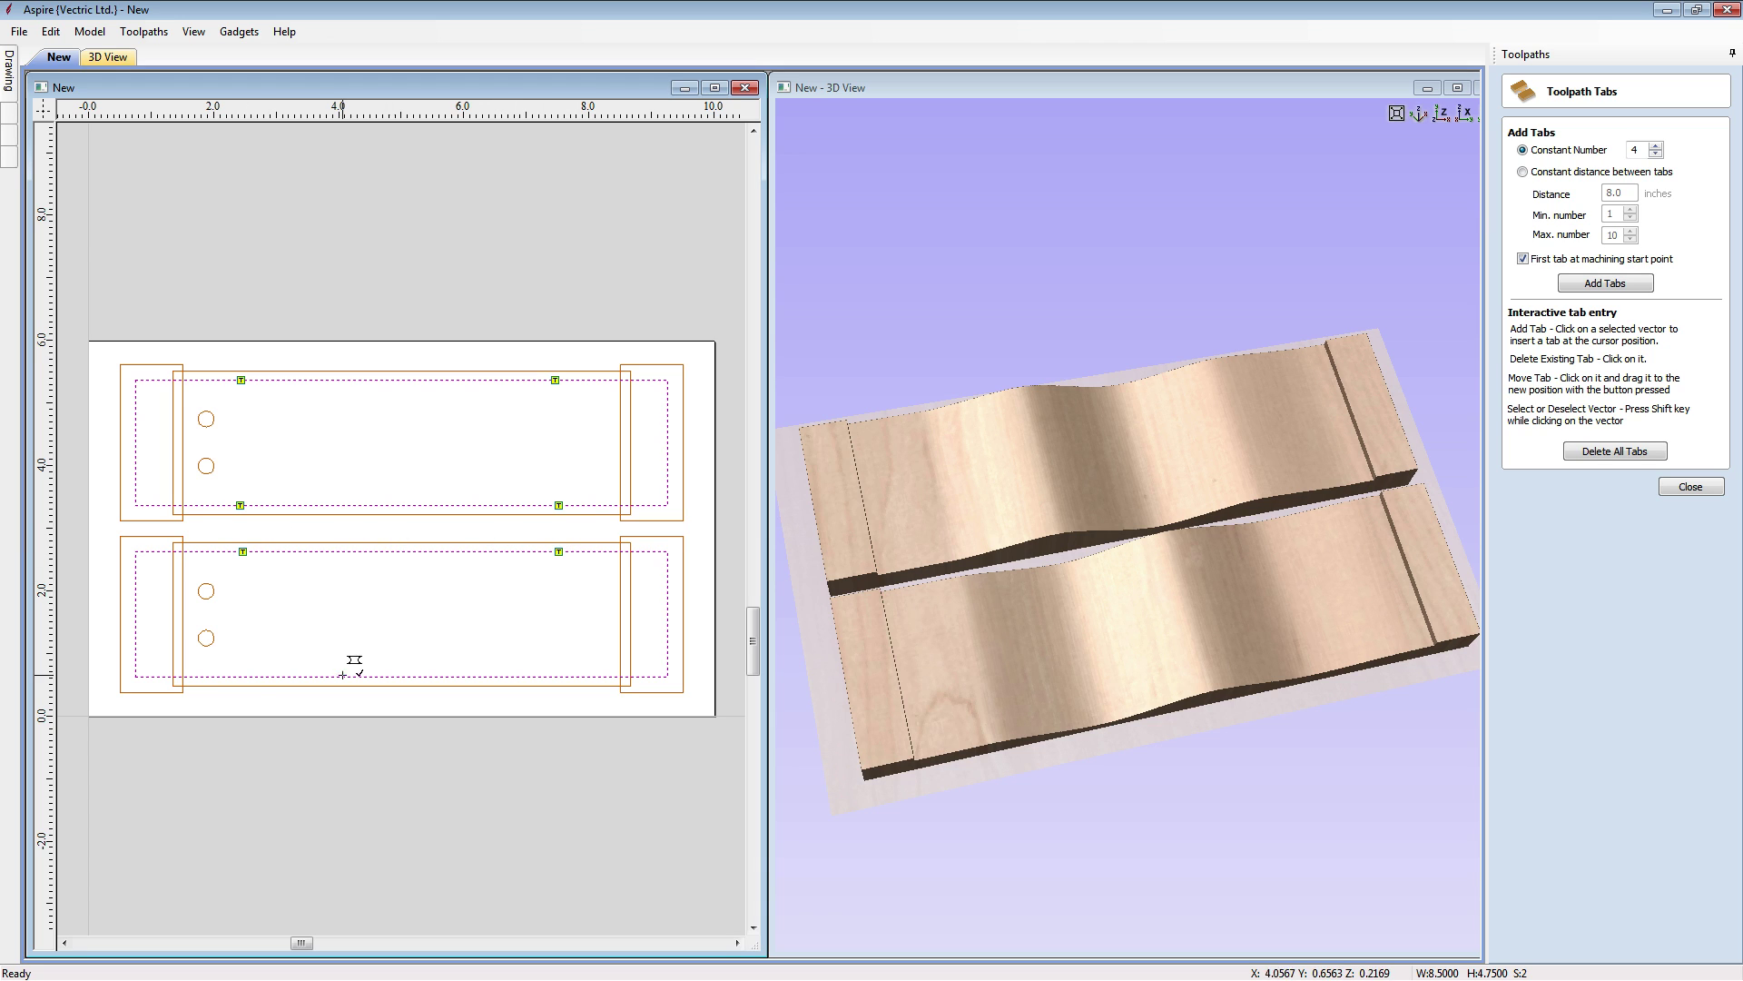
click(235, 676)
click(569, 676)
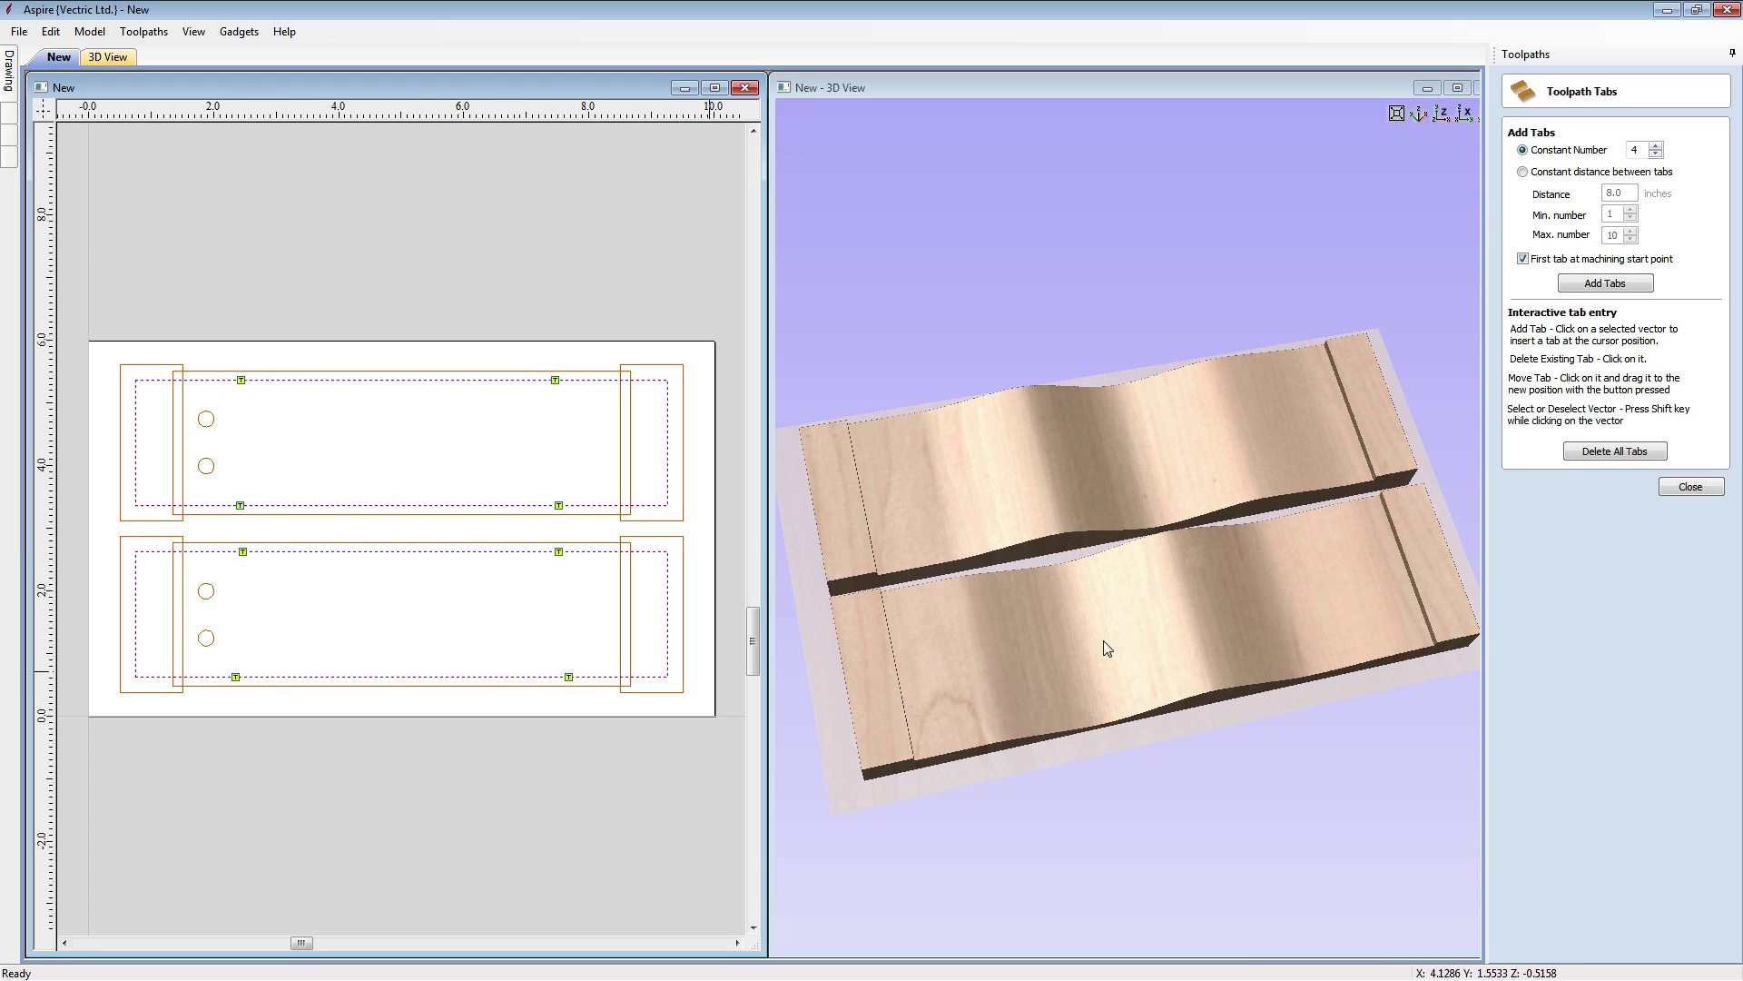
click(1690, 487)
Name the outline toolpath Profile_cutout, calculate and simulate it, and inspect the cut parts in an enlarged 3D view
click(1616, 796)
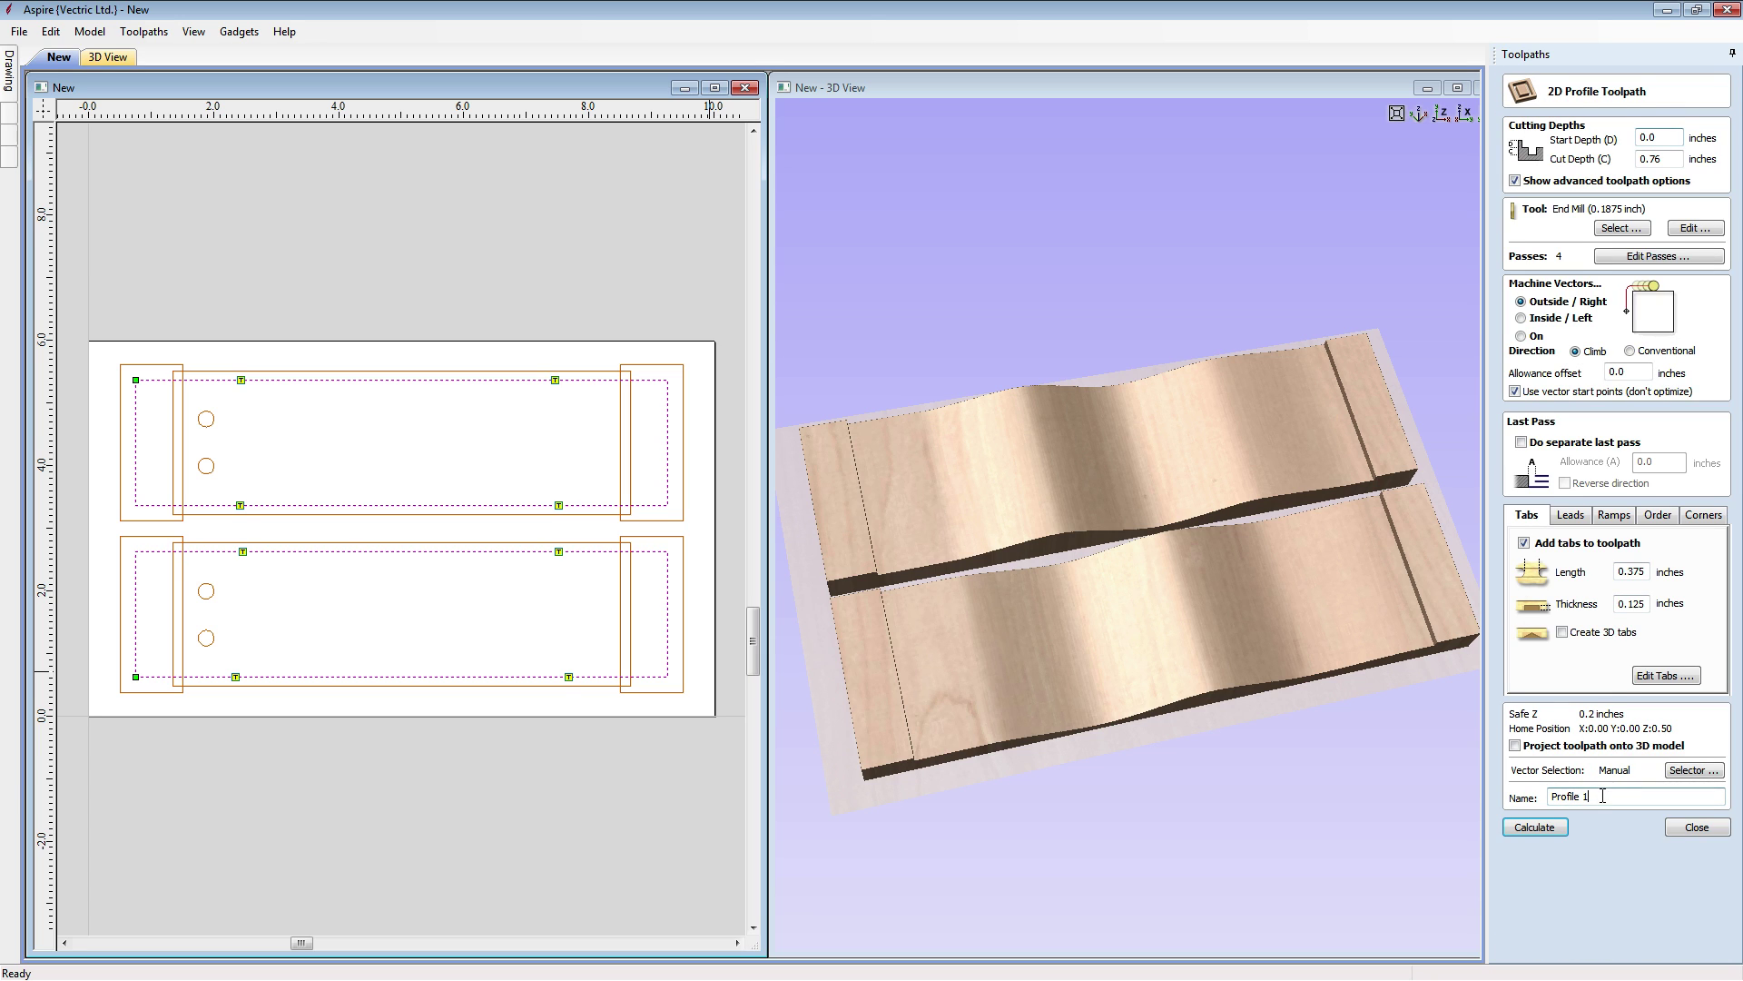
text(_cutout)
click(1549, 826)
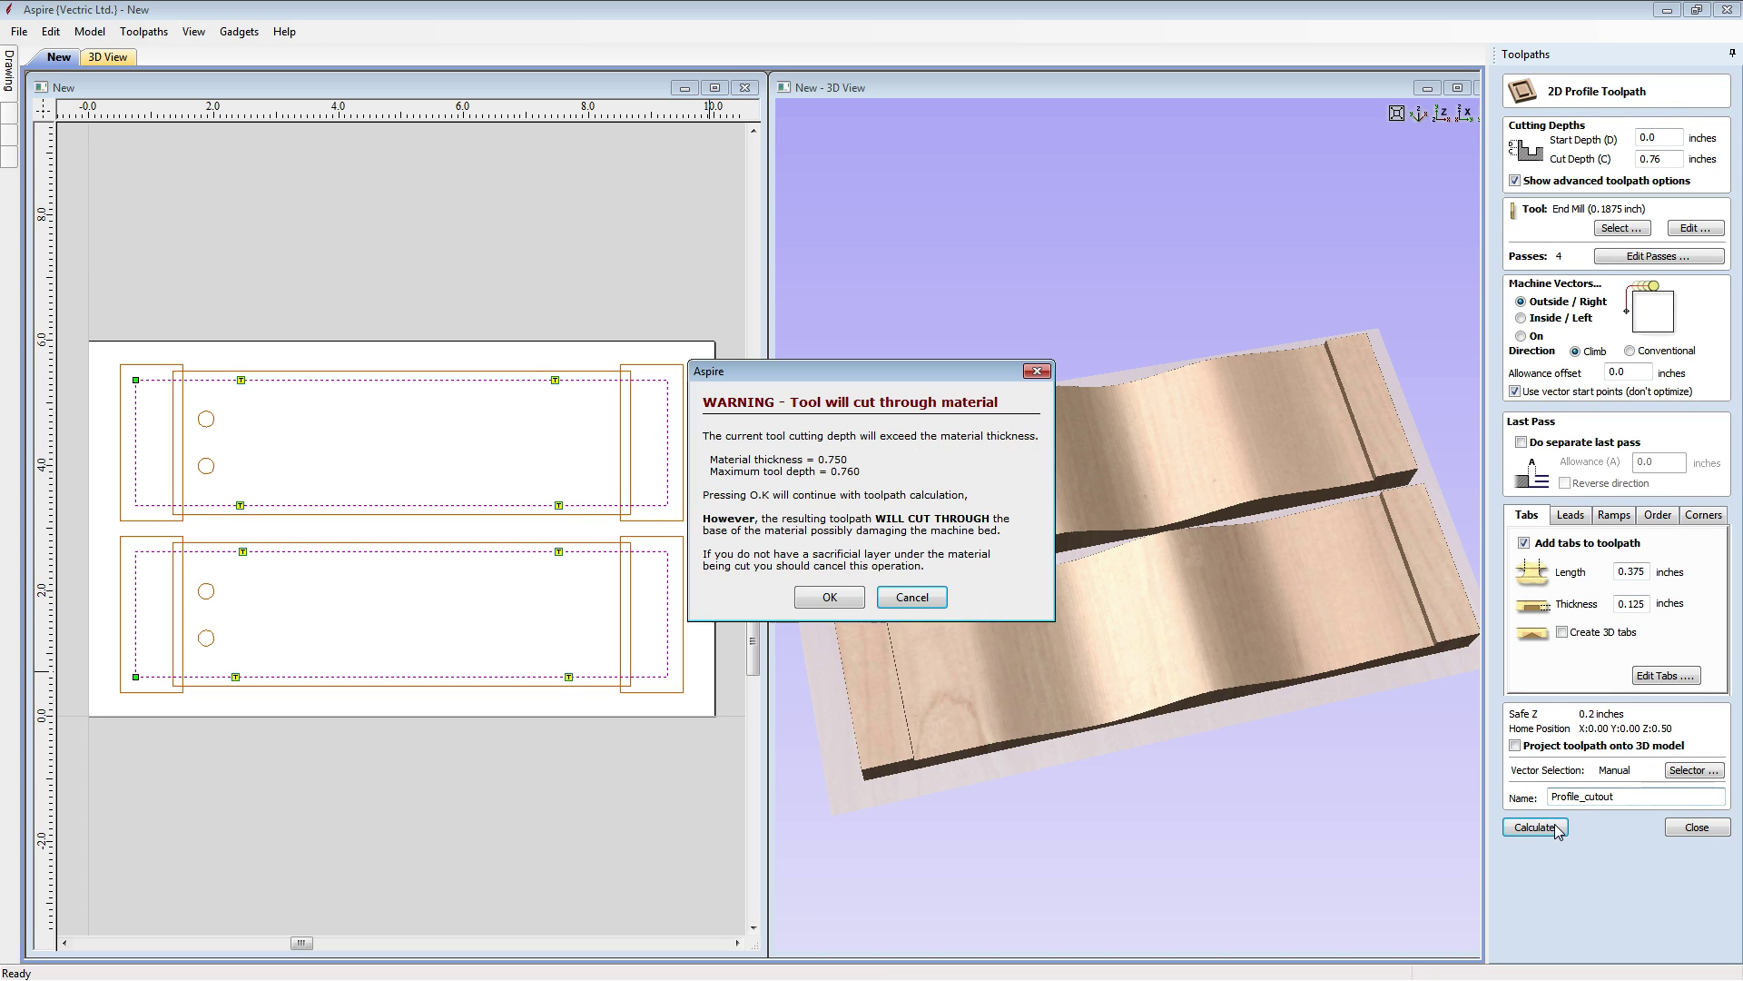
click(819, 603)
click(1625, 341)
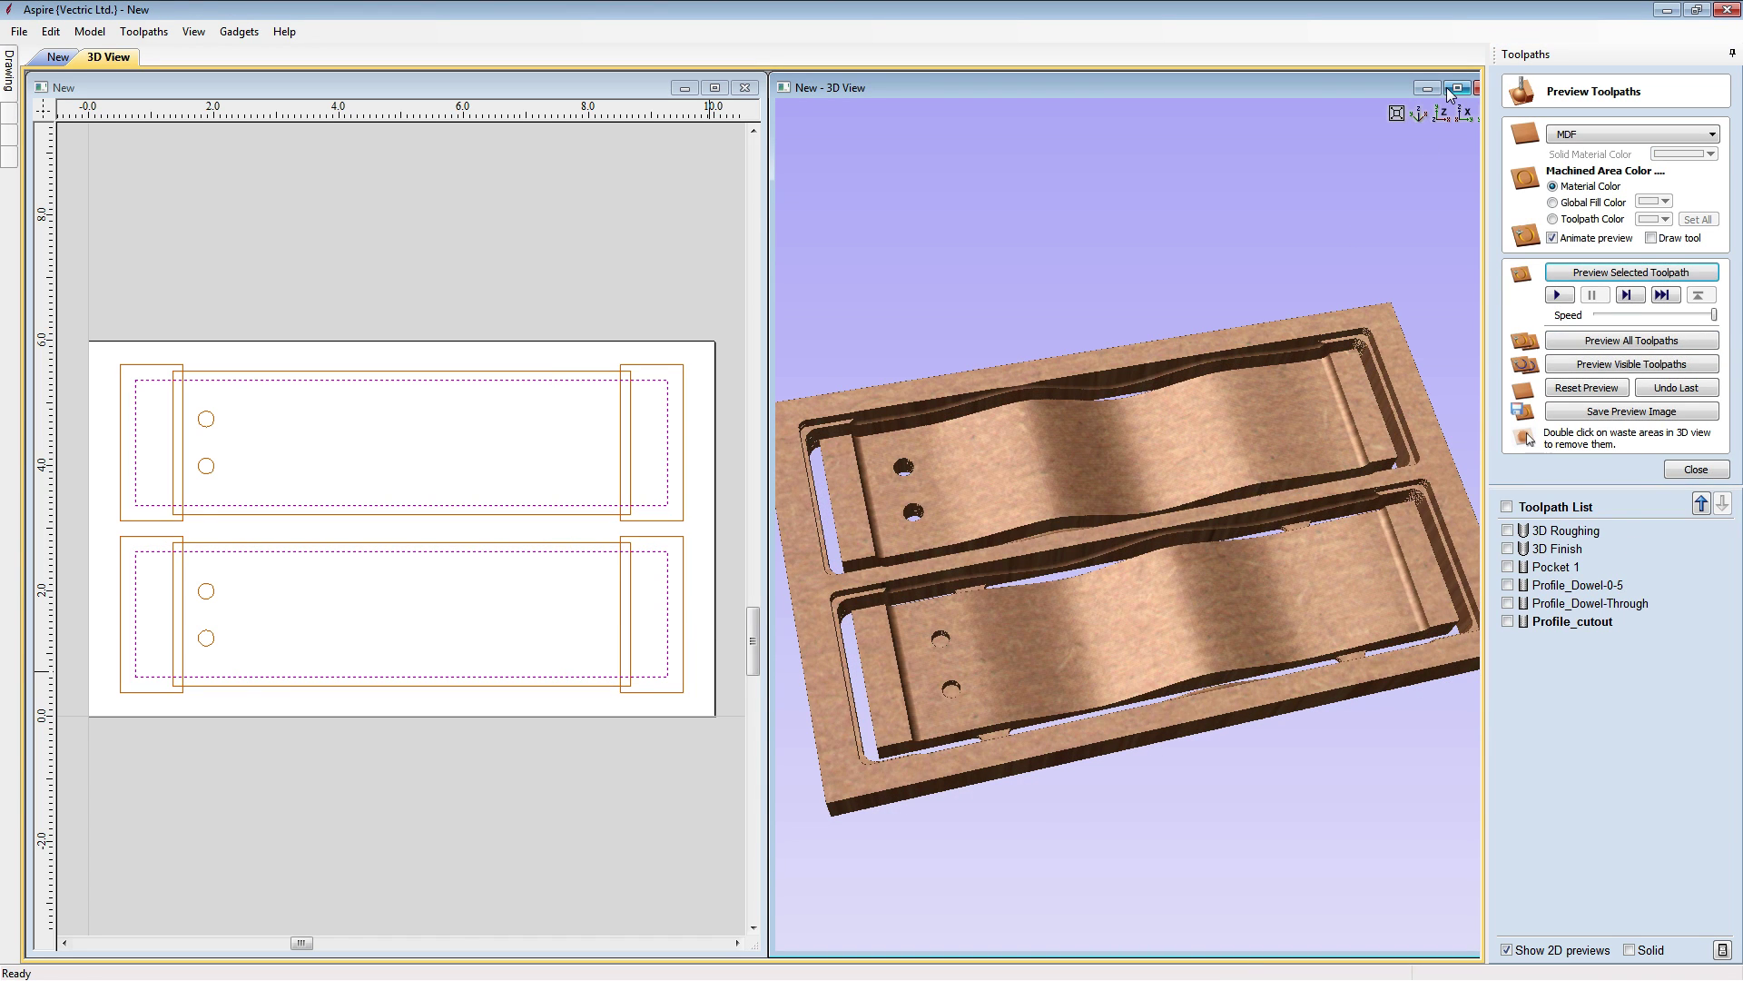
key(F3)
drag(915, 586, 1222, 595)
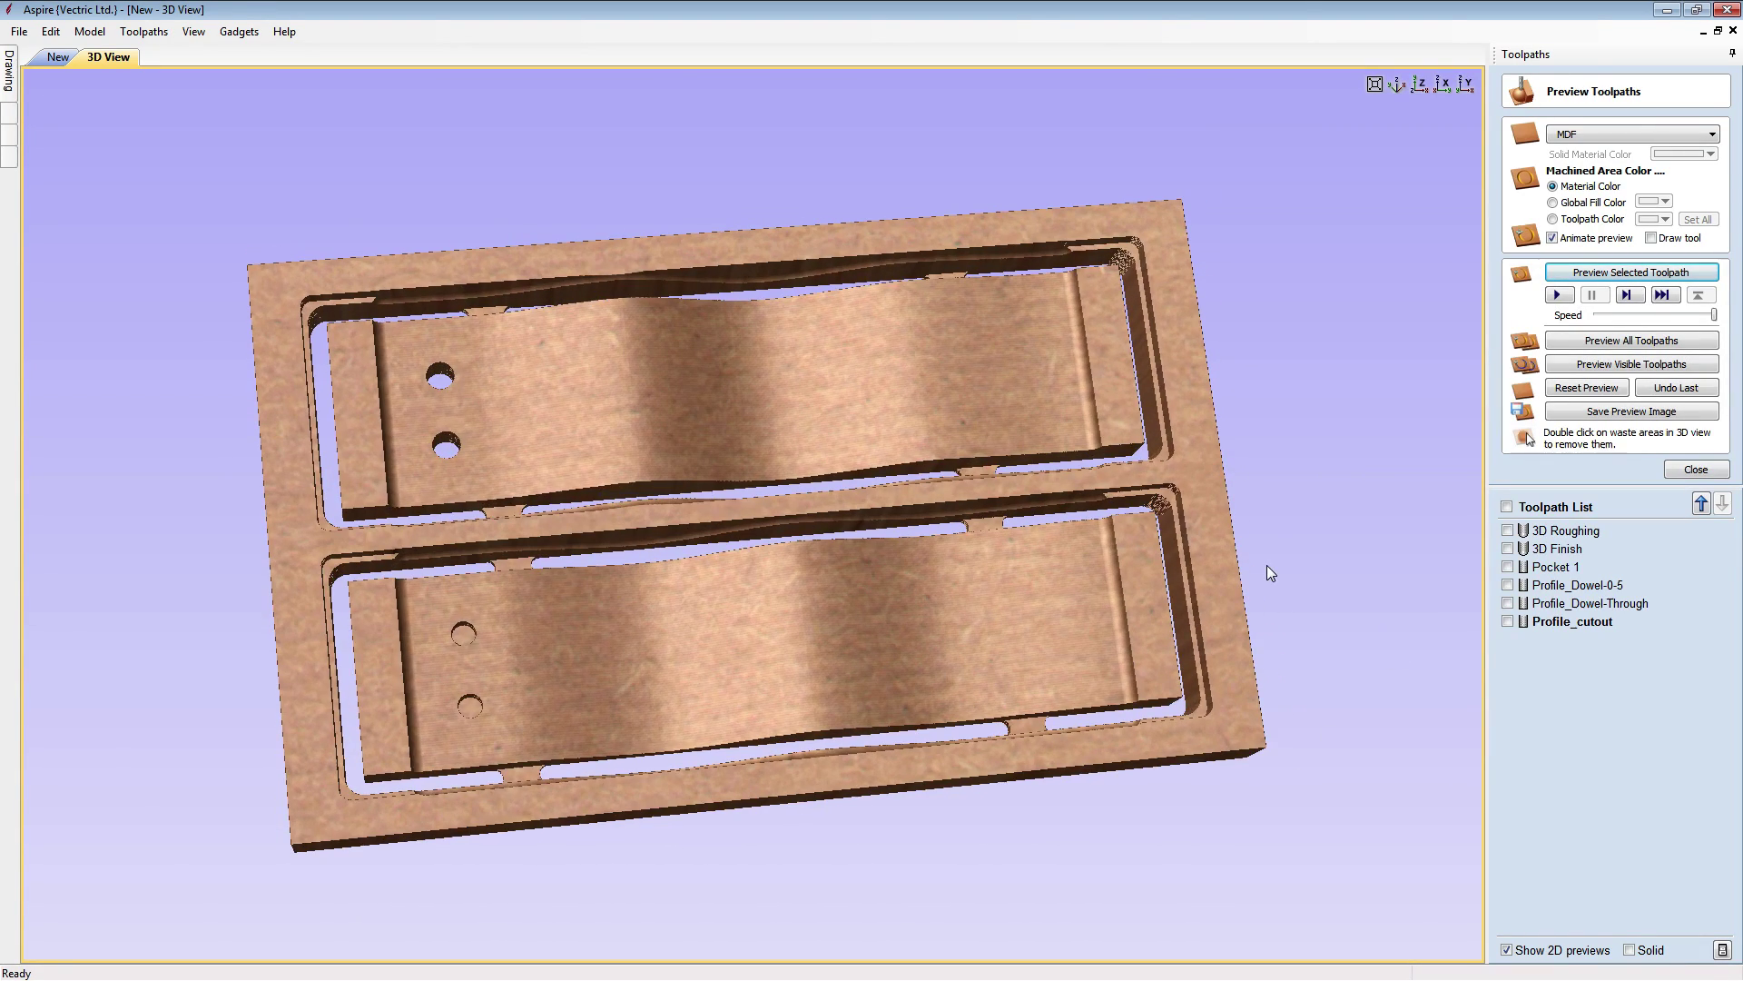